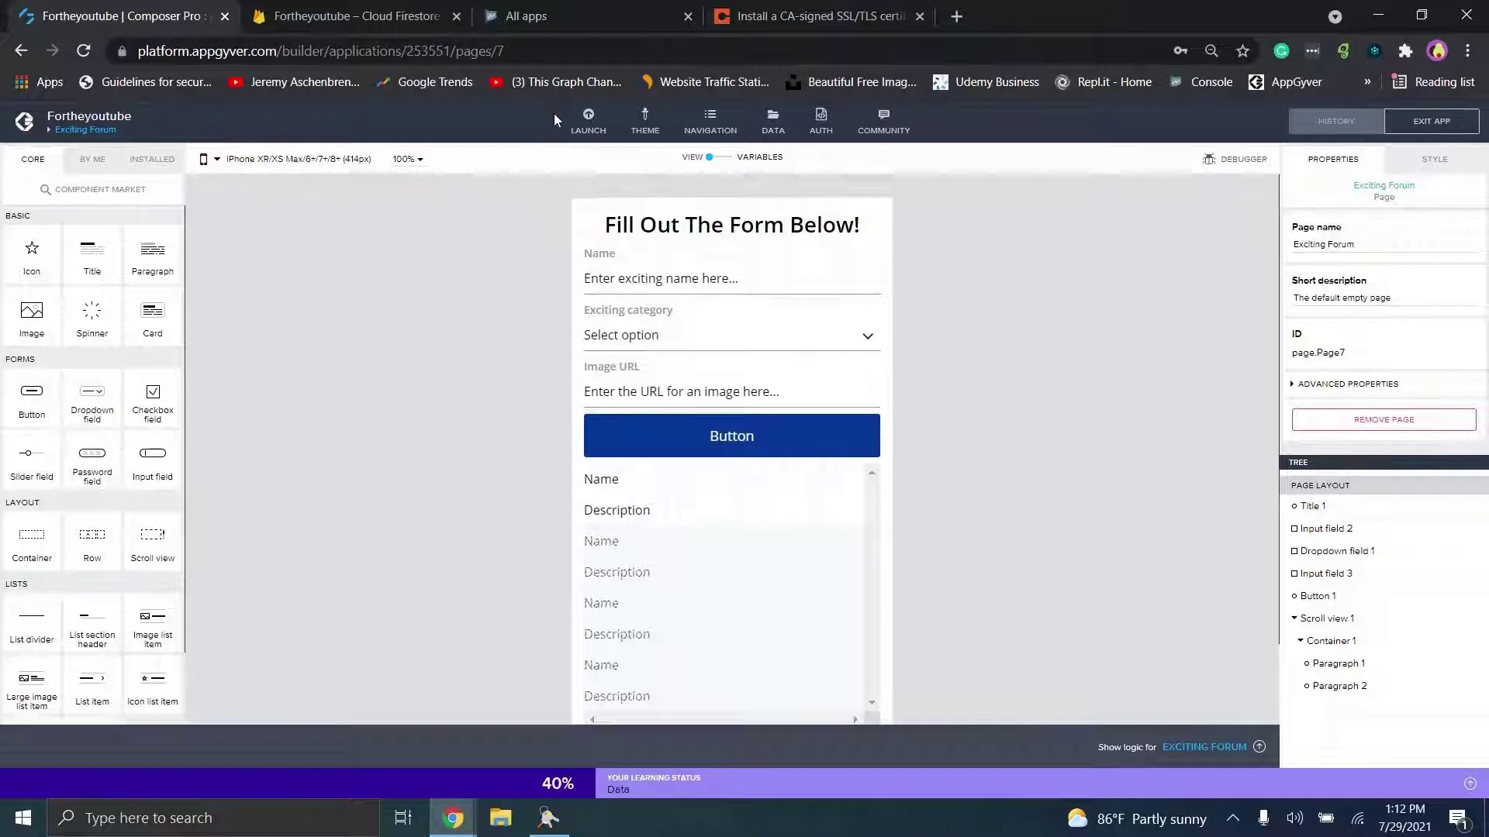
Step: Cycle between the Play Console and AppGyver windows, then bring up the Code42 SSL certificate article
mouse_move(464, 815)
click(541, 753)
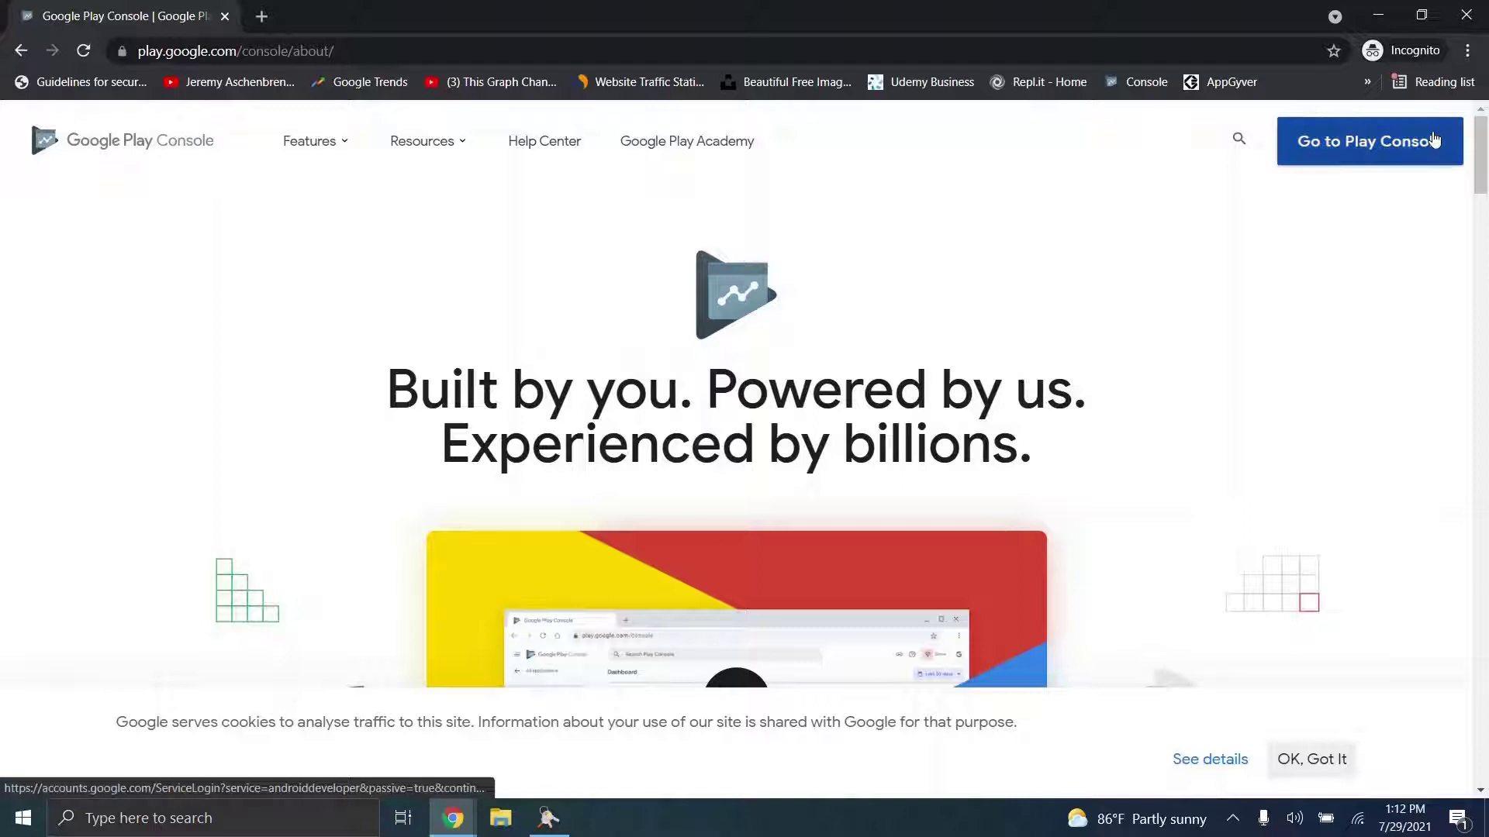
mouse_move(452, 818)
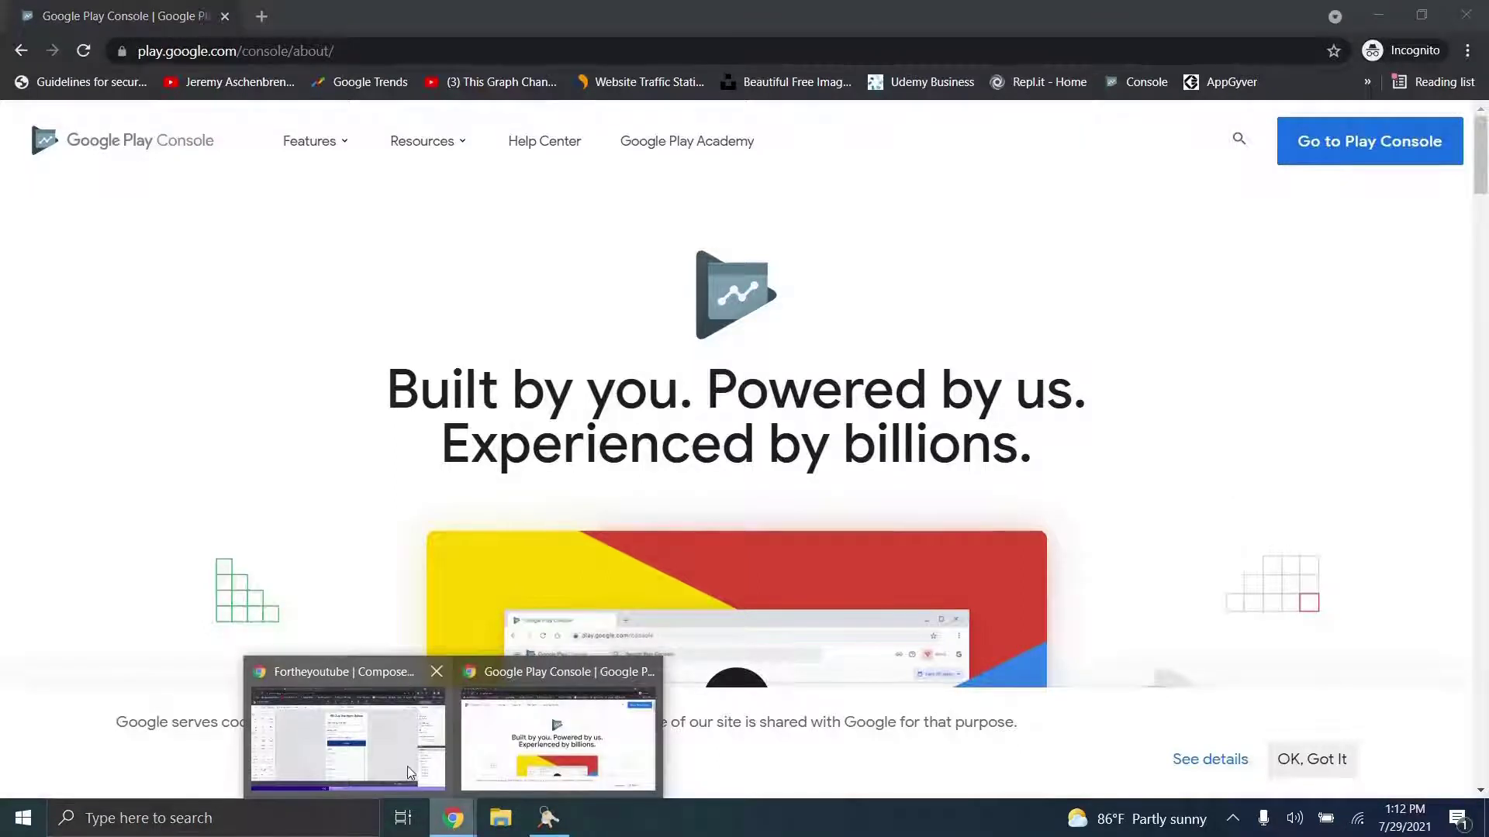
click(349, 729)
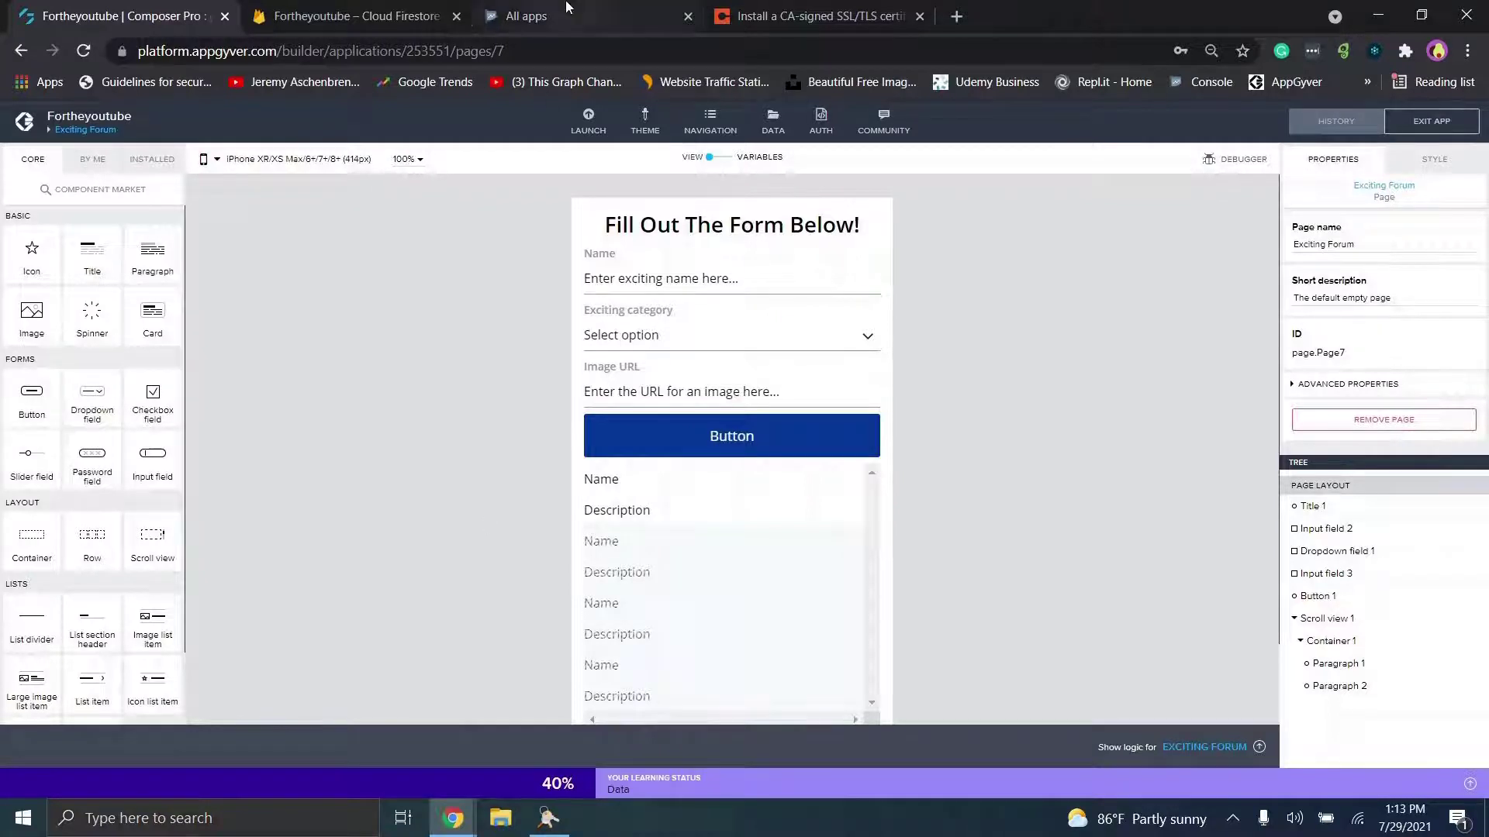
click(543, 16)
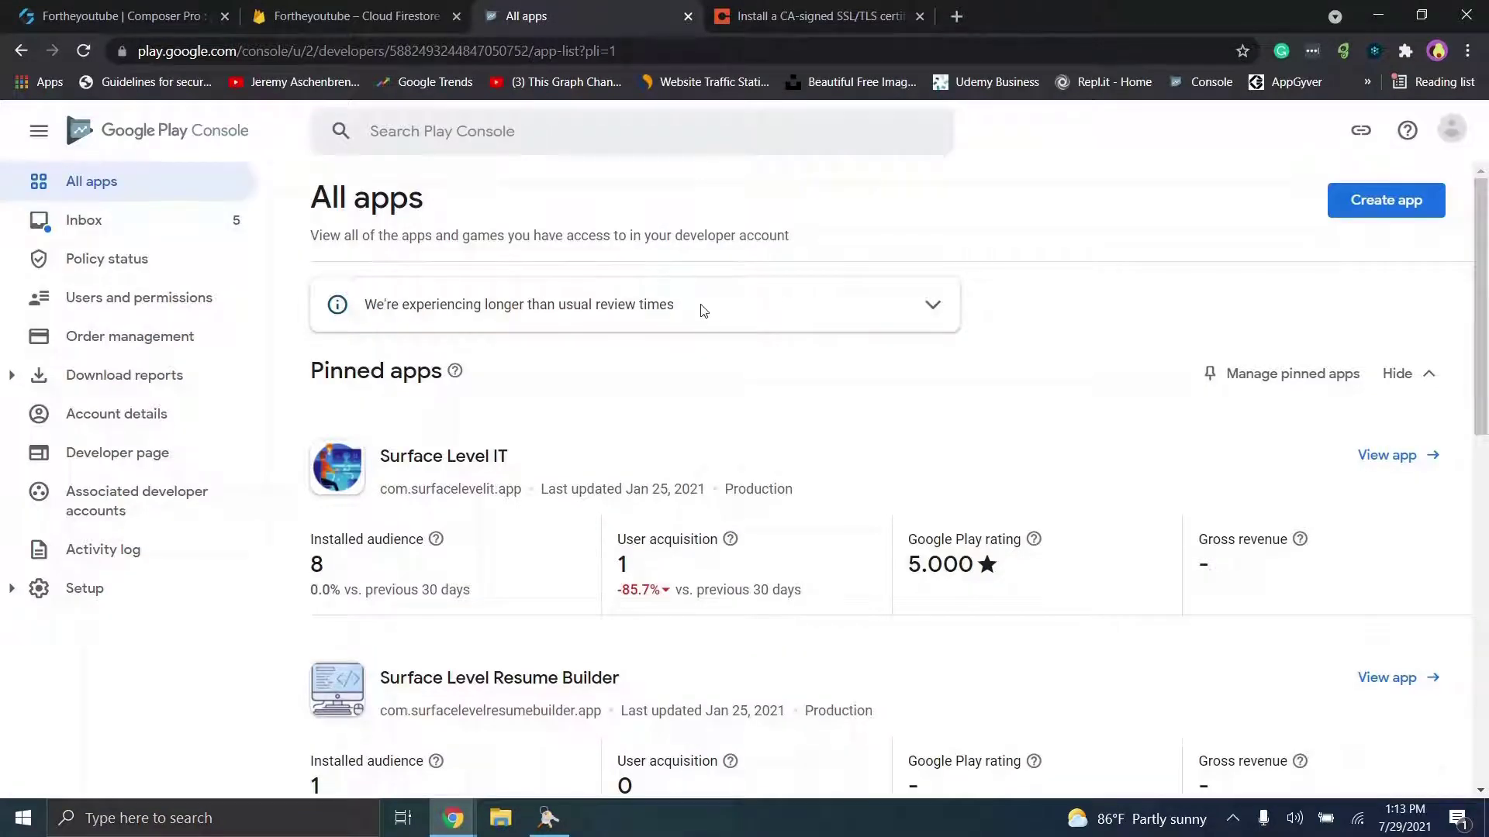
click(787, 8)
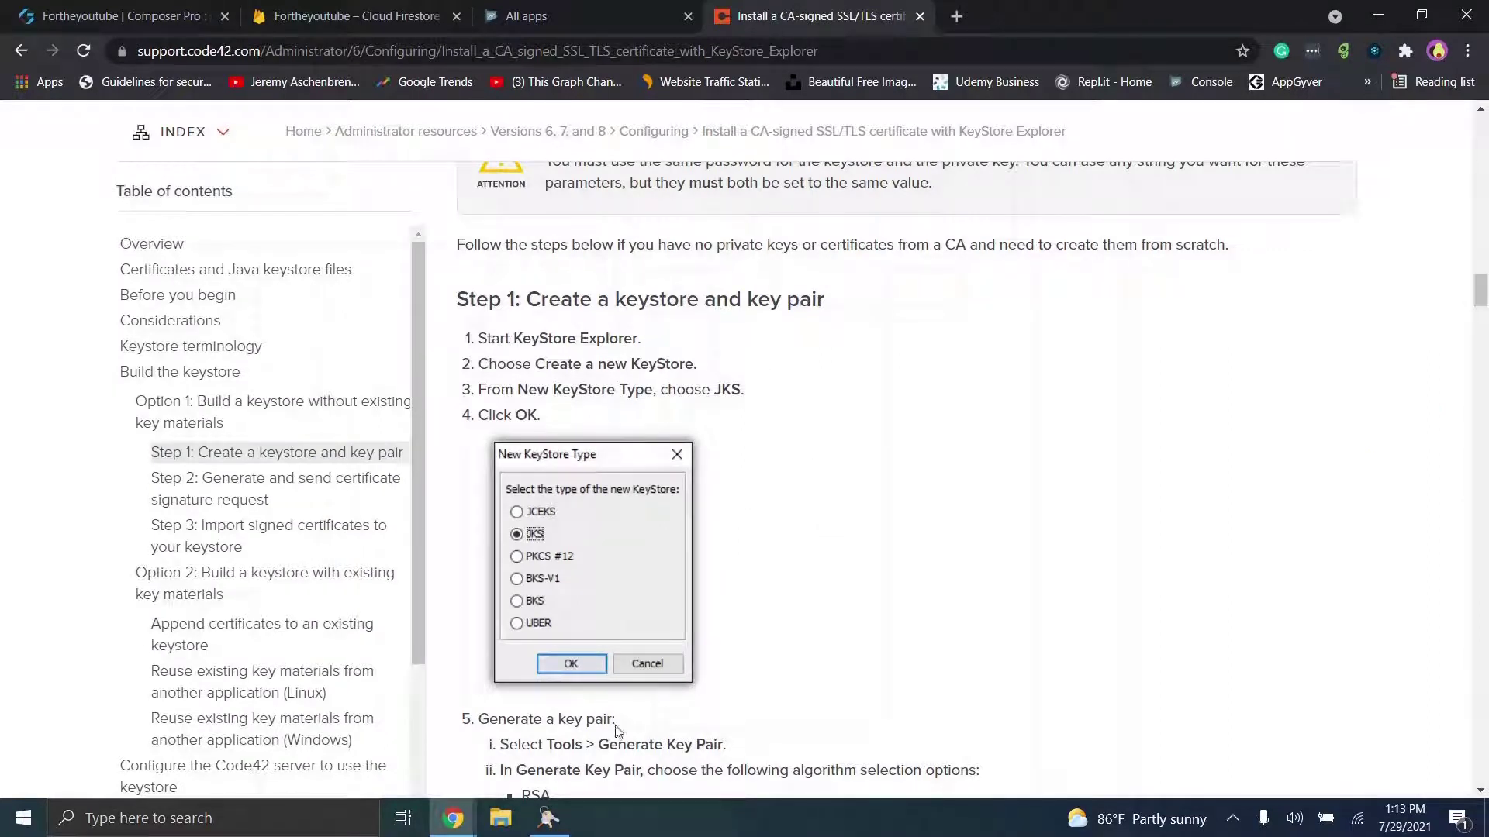
Step: Check KeyStore Explorer, review Step 1 of the keystore article, then return to the AppGyver builder
click(560, 820)
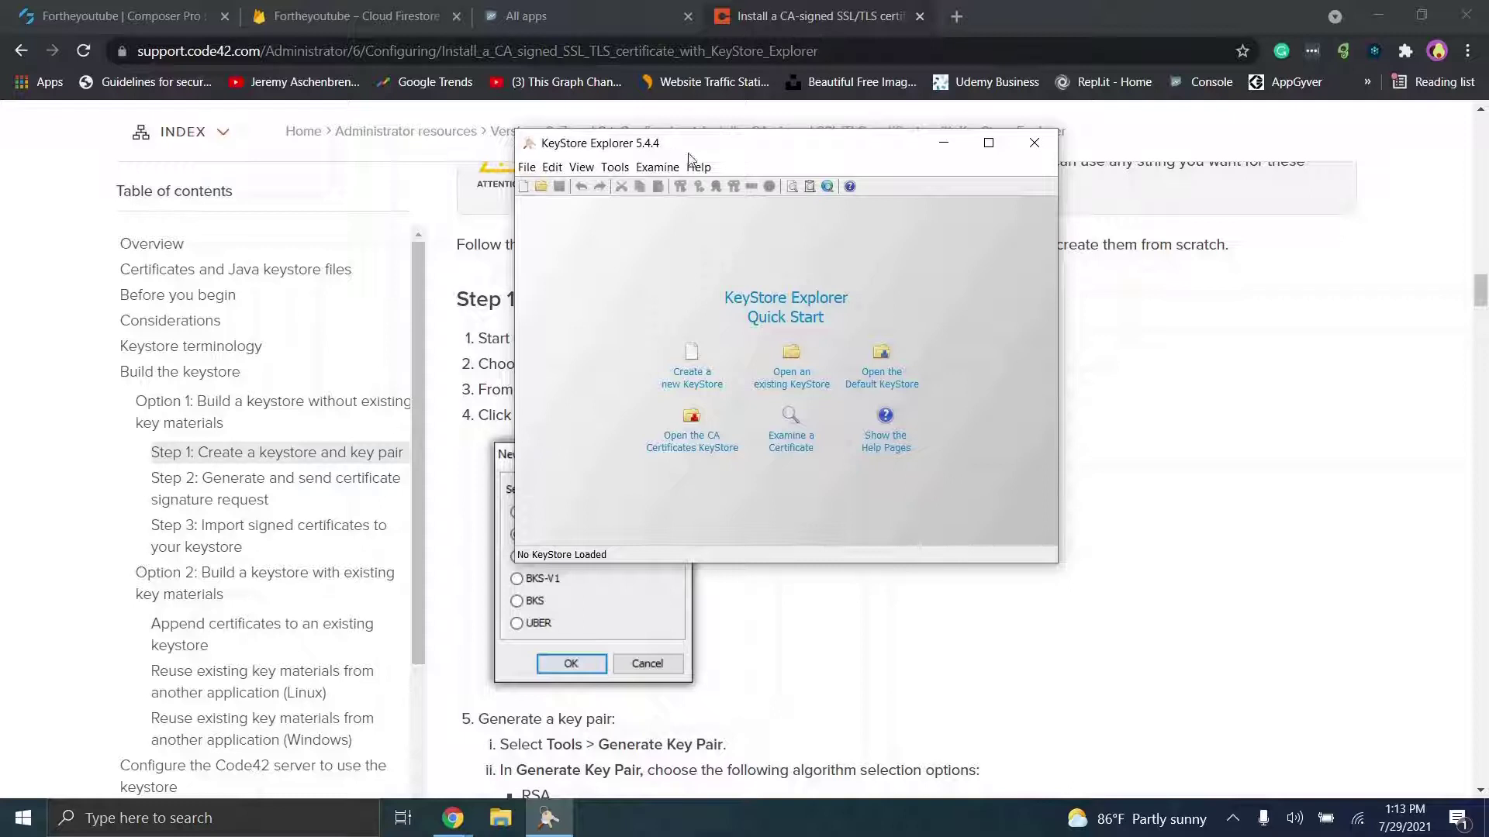
click(1154, 401)
scroll(1153, 401, up, 3)
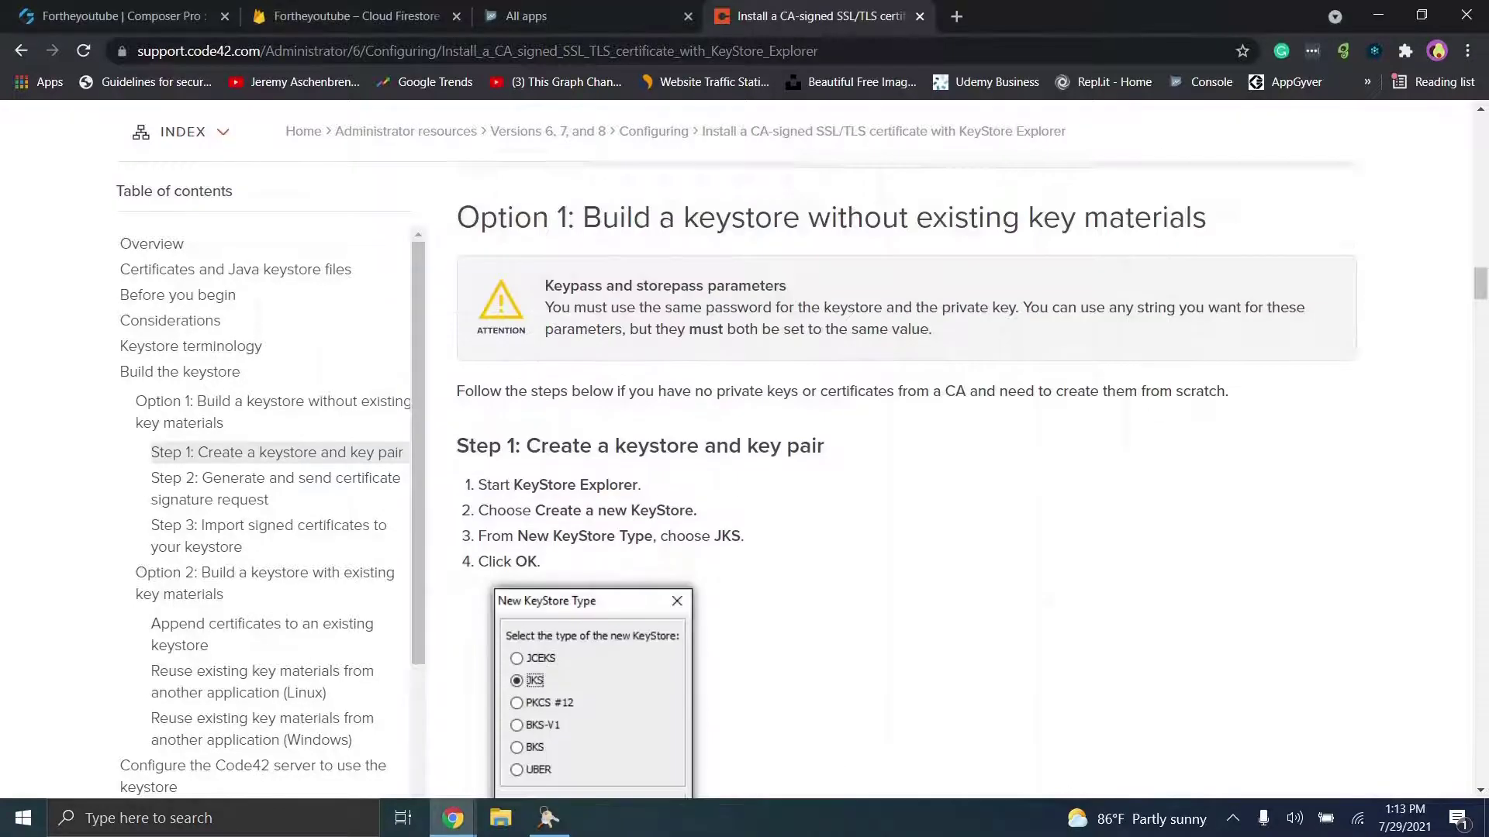
scroll(1047, 529, down, 2)
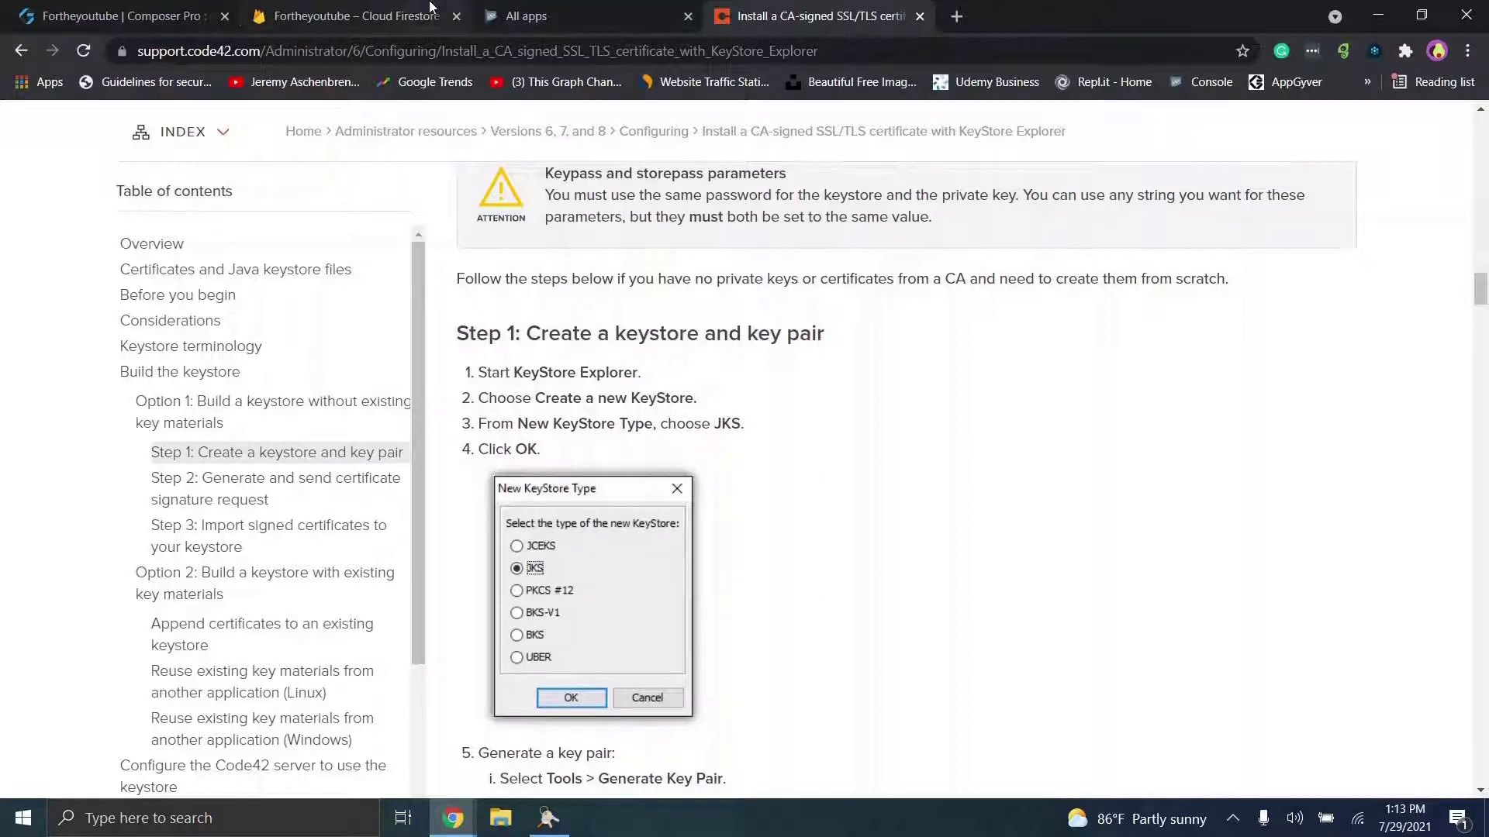
click(116, 16)
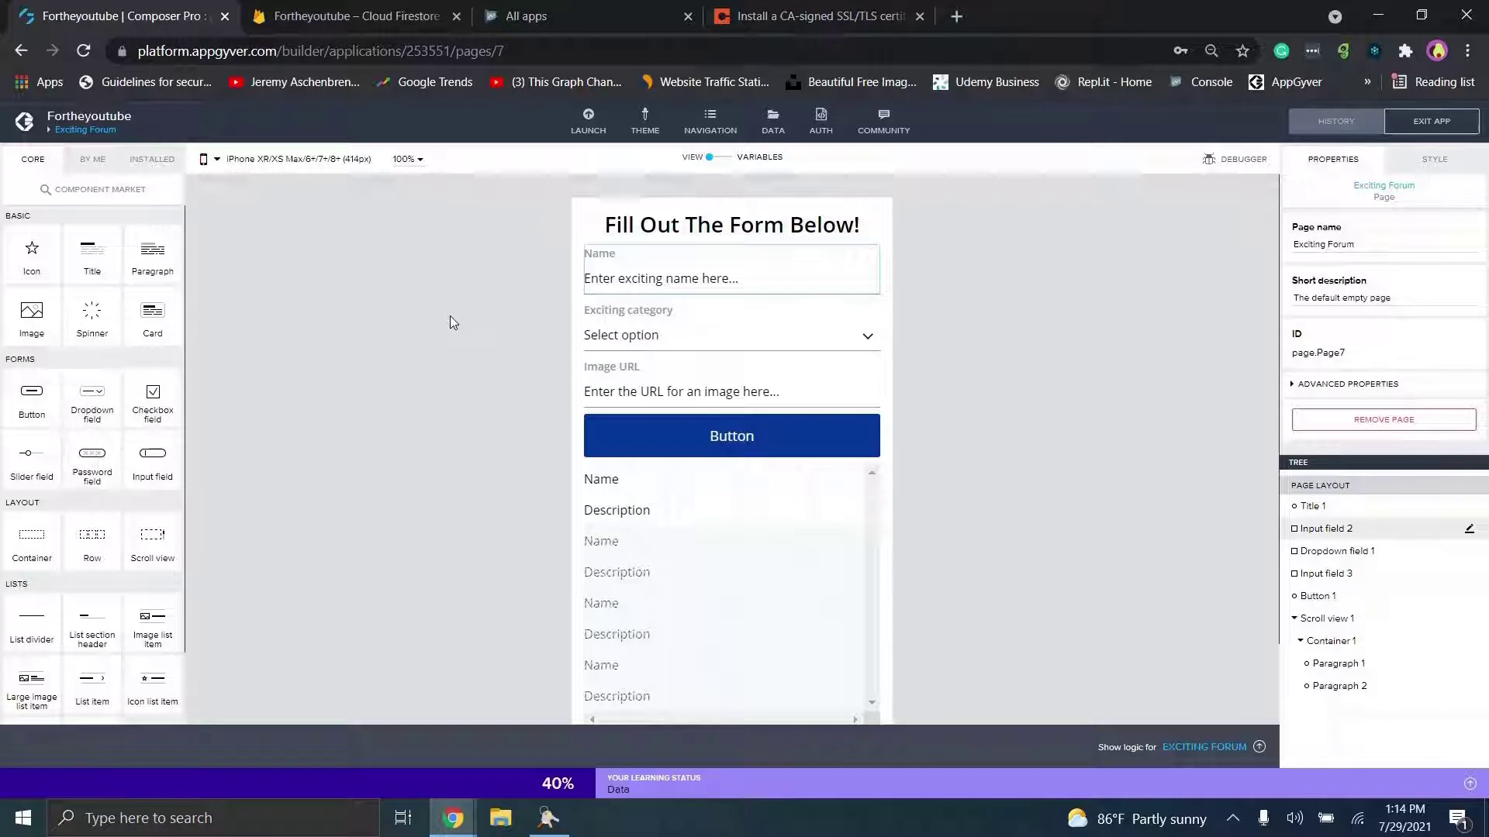
Step: Open the Fortheyoutube build service through Launch > Distribute, then bring KeyStore Explorer forward
click(589, 124)
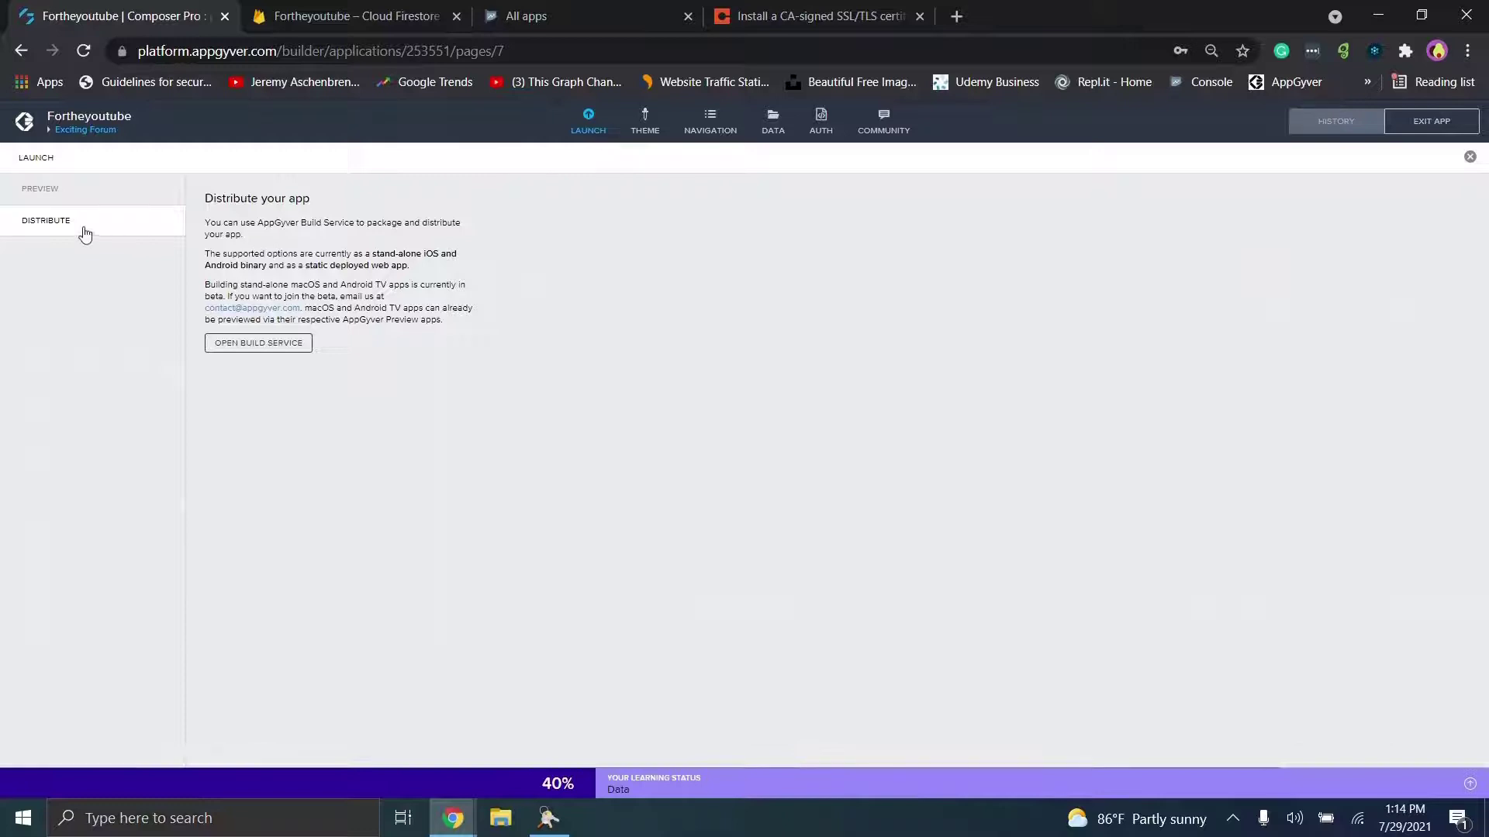
click(237, 349)
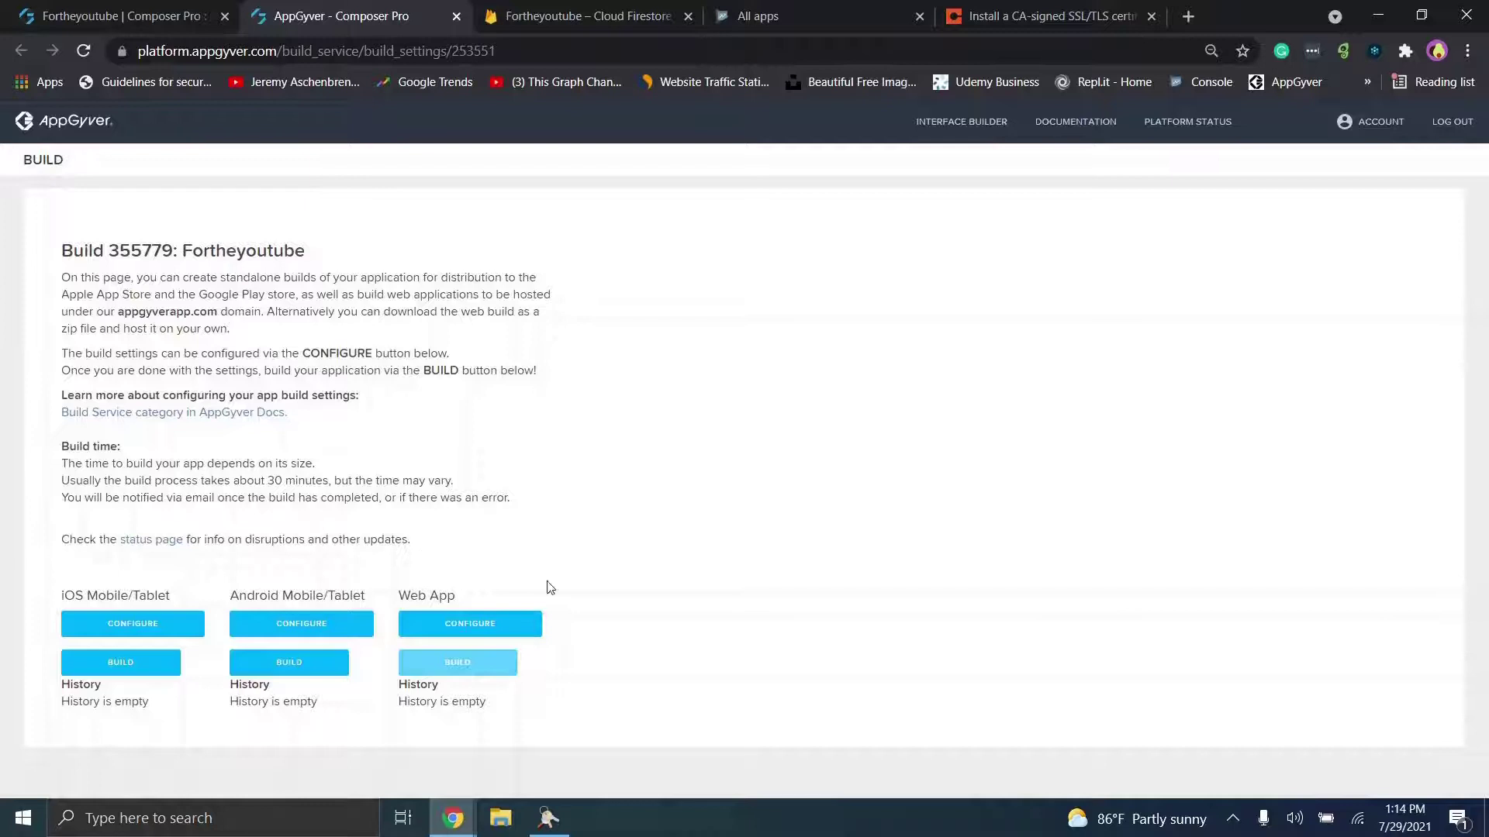
click(549, 818)
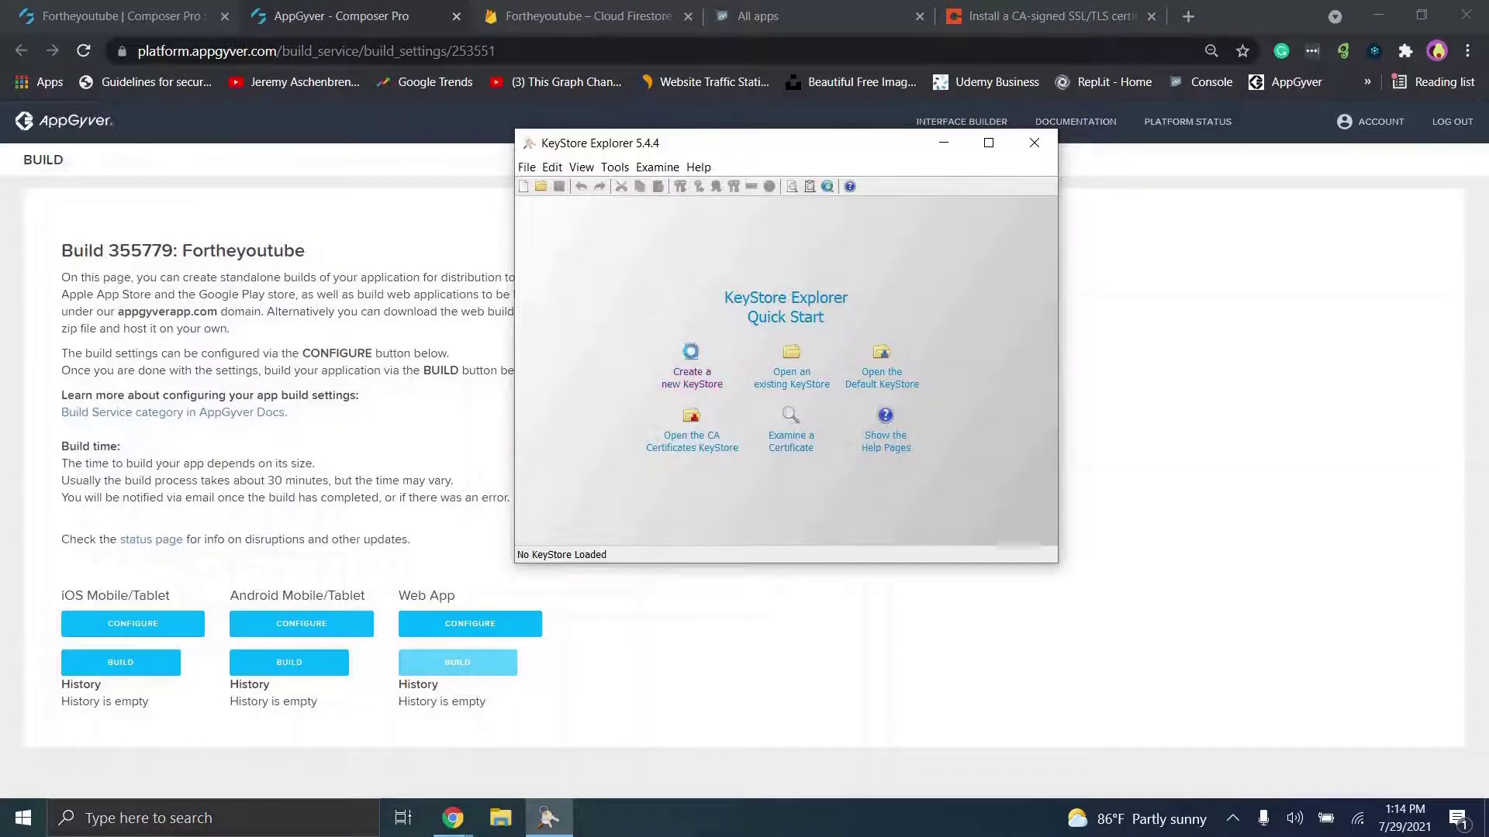
Step: Create a new empty JKS keystore, Untitled-1, and check the article's next steps
click(694, 355)
click(714, 333)
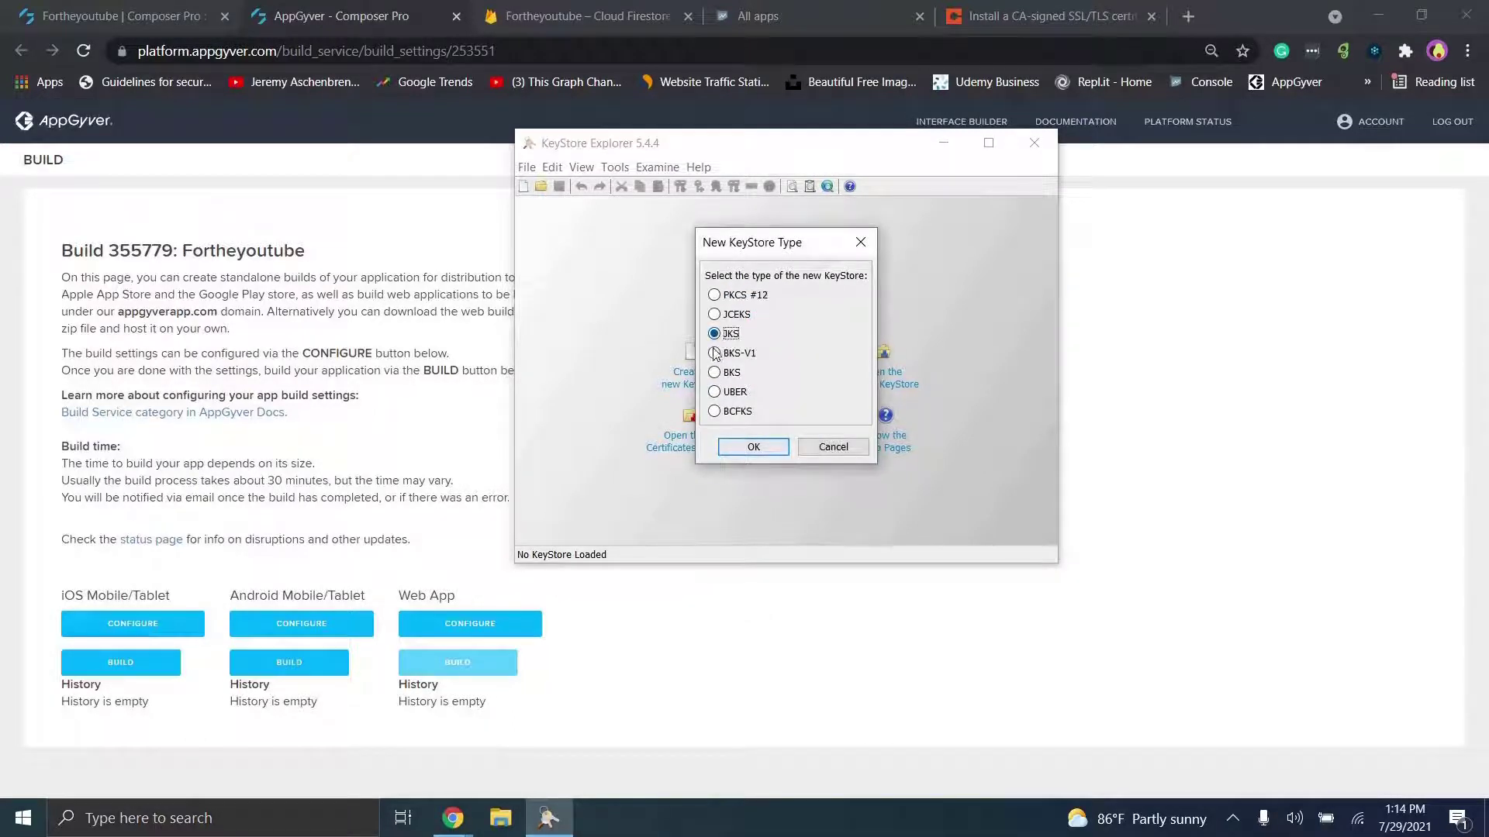
click(757, 447)
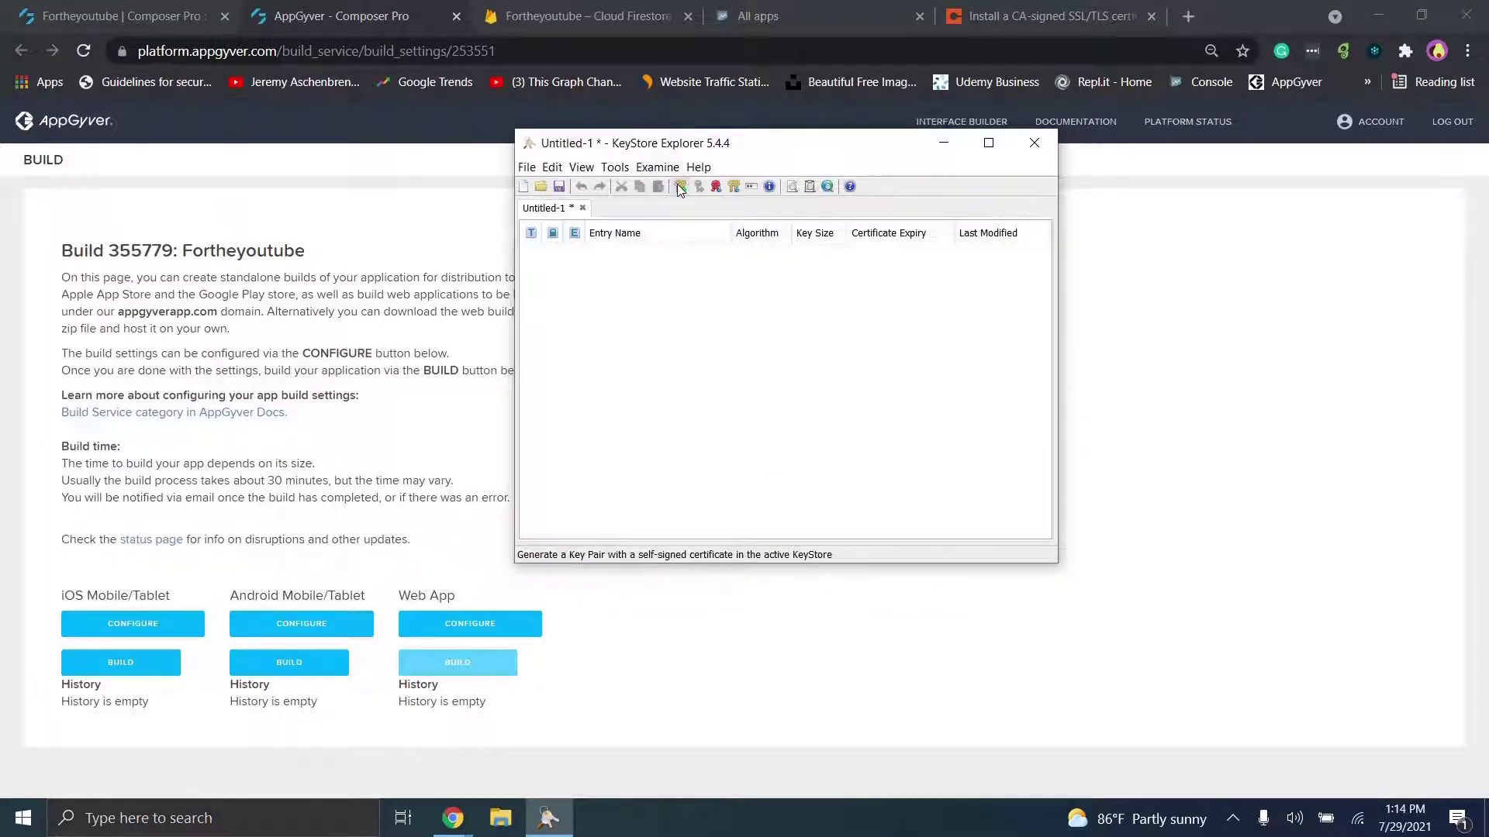
click(1054, 12)
scroll(599, 367, down, 5)
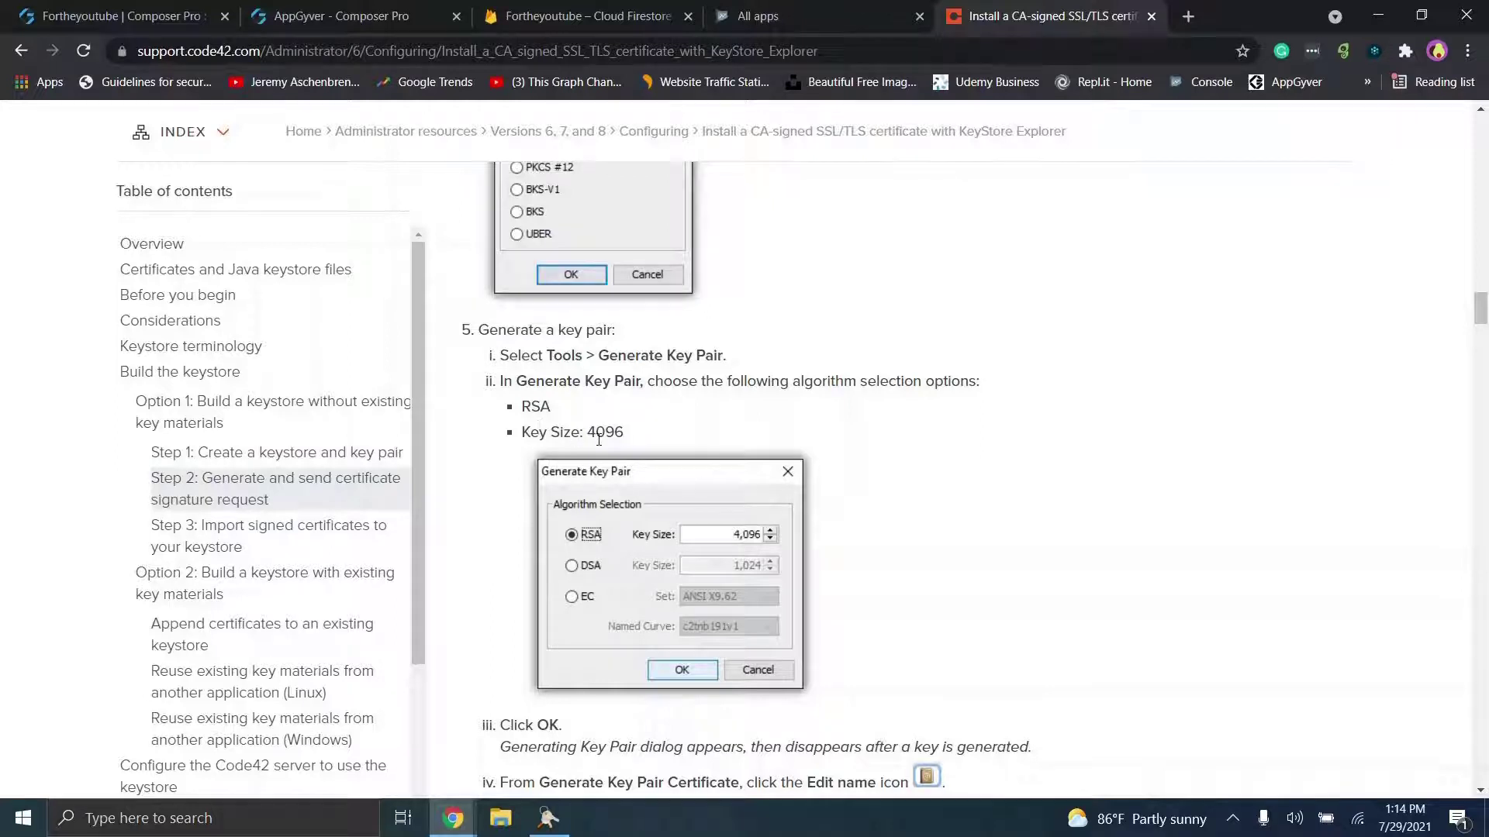
Step: Cycle through the Play Console, Firestore and AppGyver tabs and return to the Untitled-1 keystore
click(764, 14)
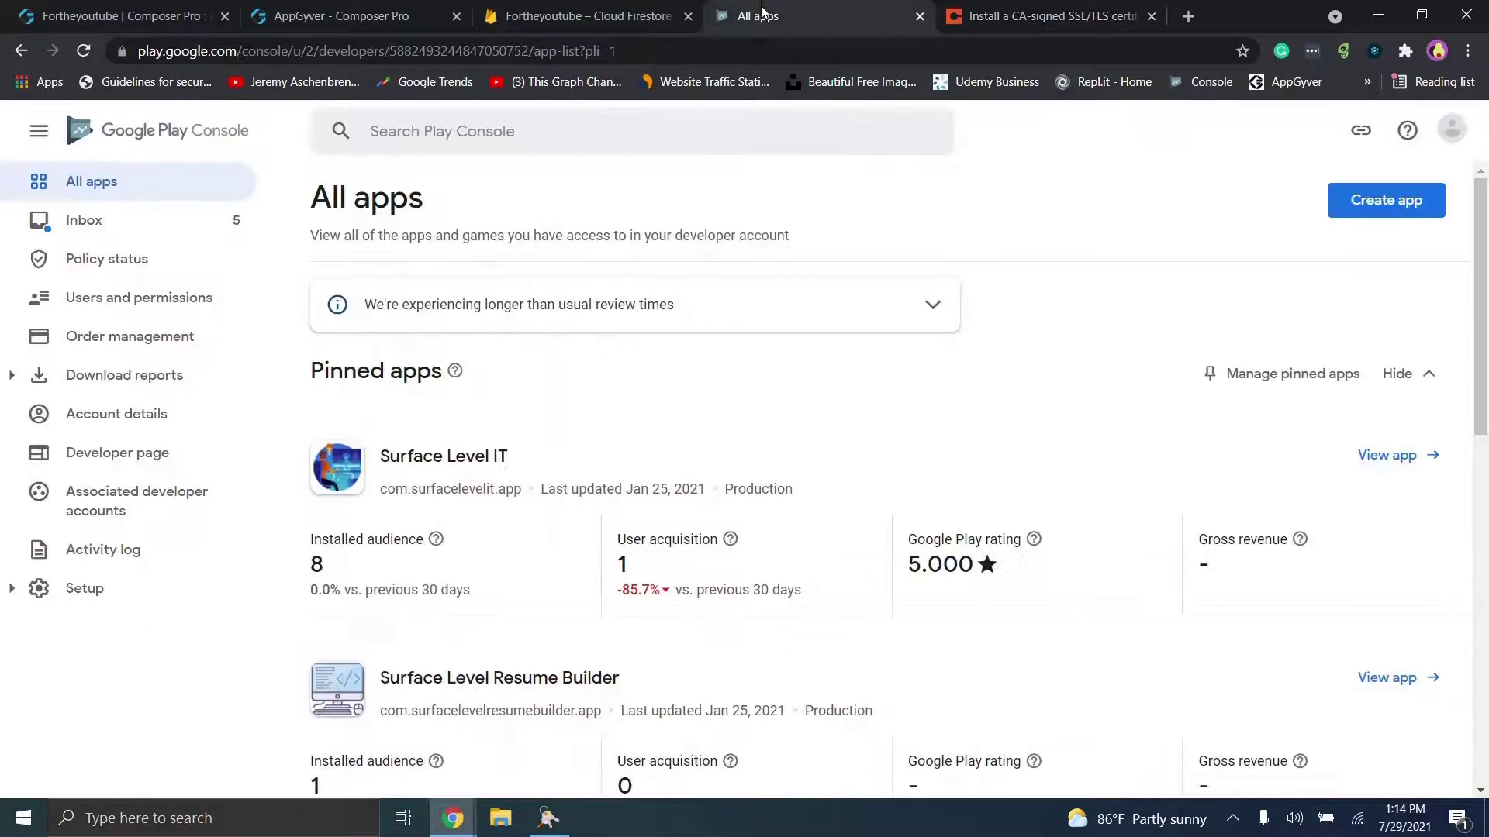
click(686, 7)
click(341, 16)
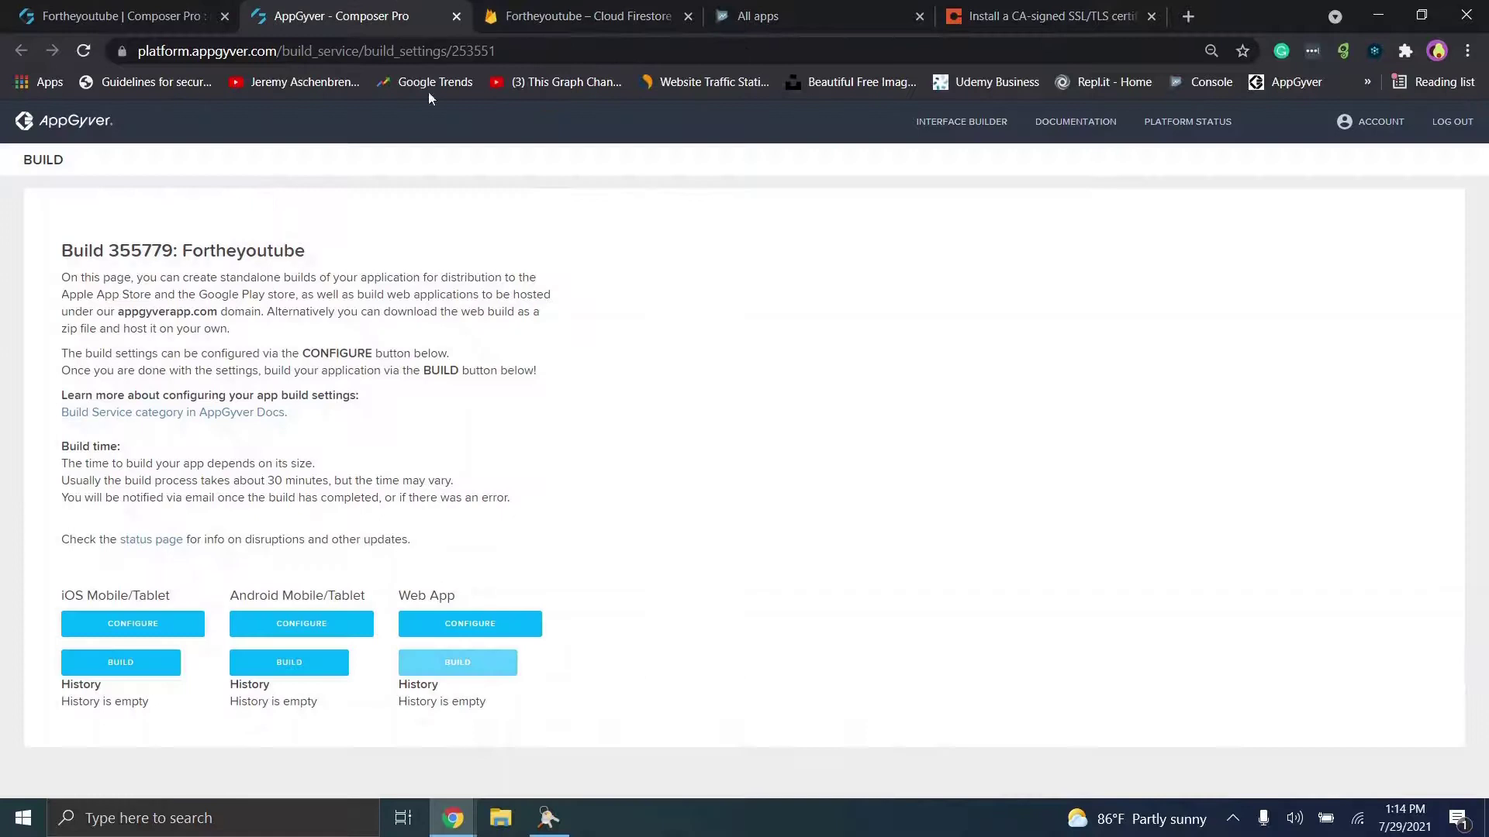
click(548, 818)
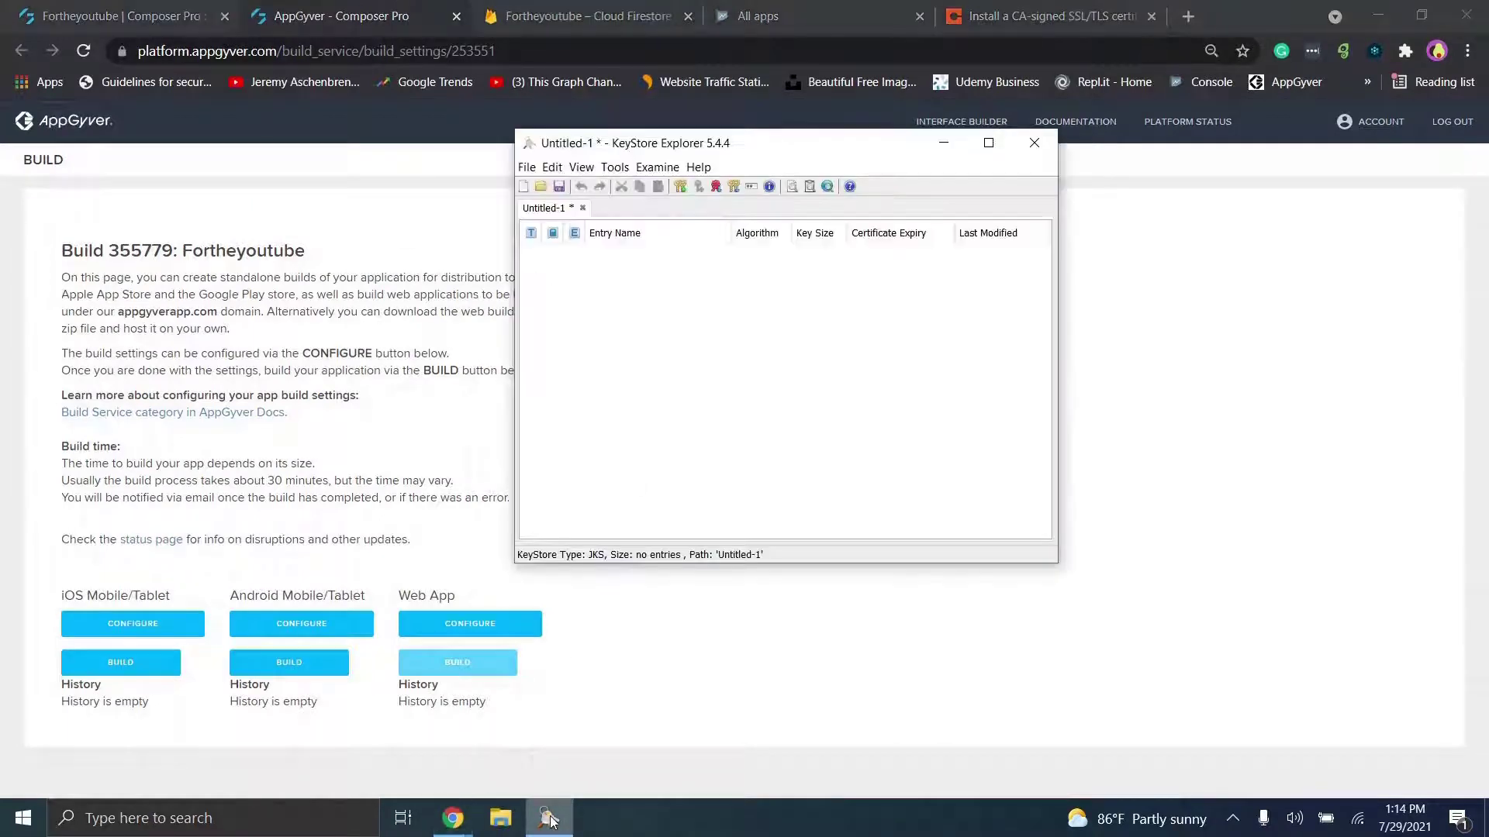
click(1046, 14)
click(548, 818)
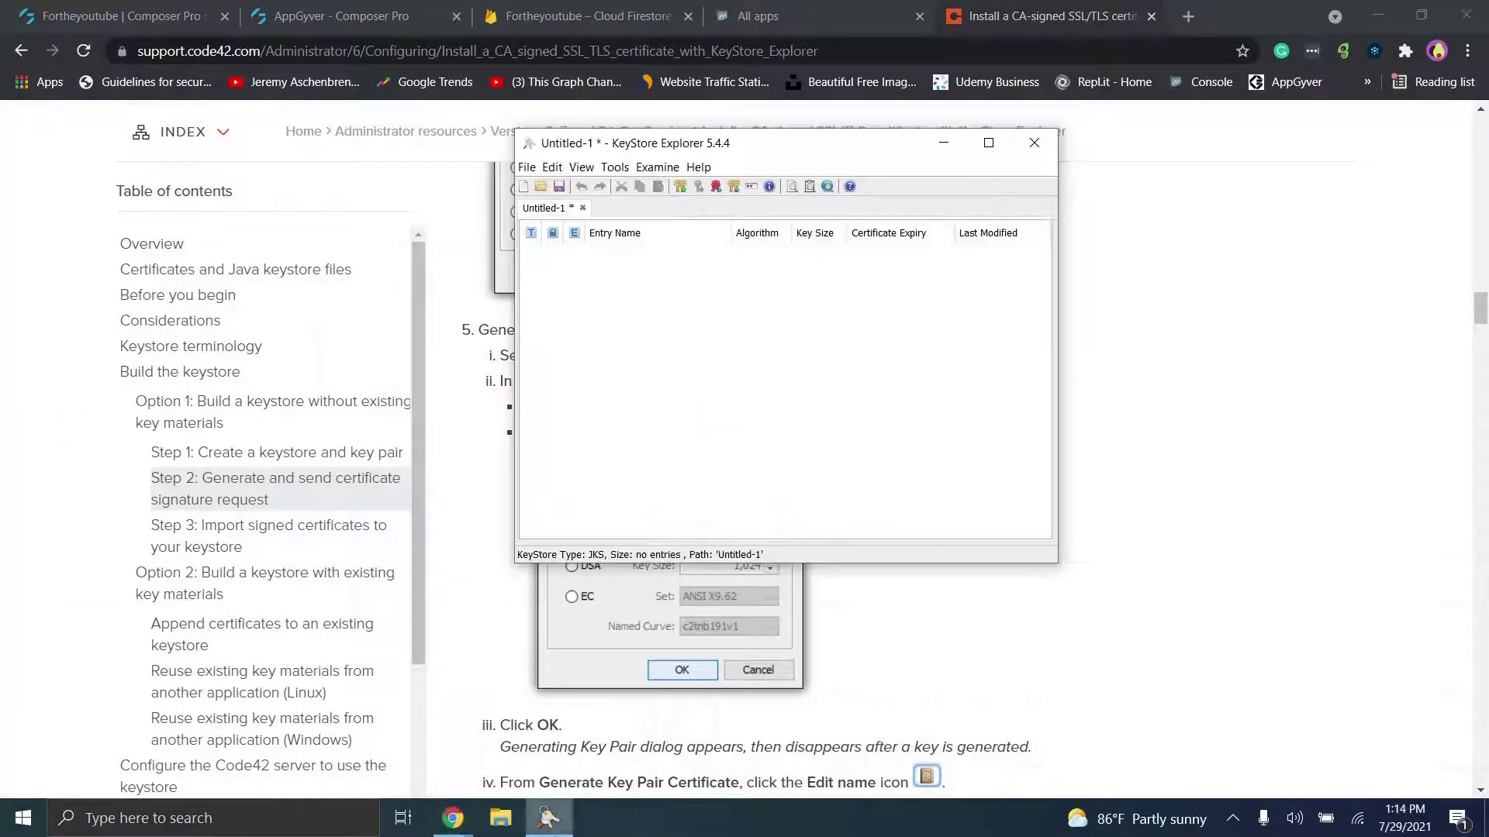
Step: Generate an RSA key pair with key size 4096, following the article's recommended settings
click(680, 187)
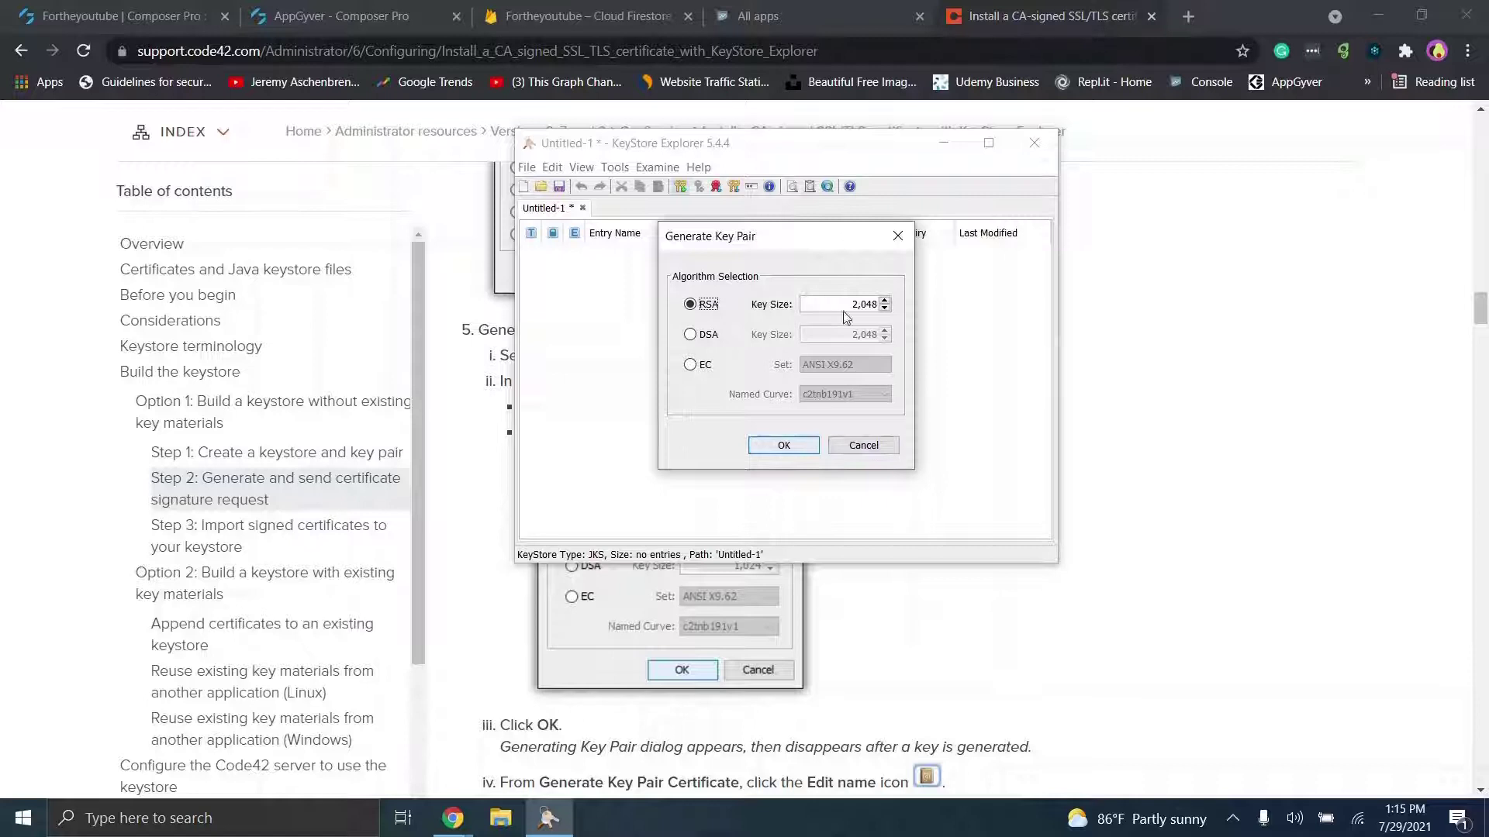
click(1184, 328)
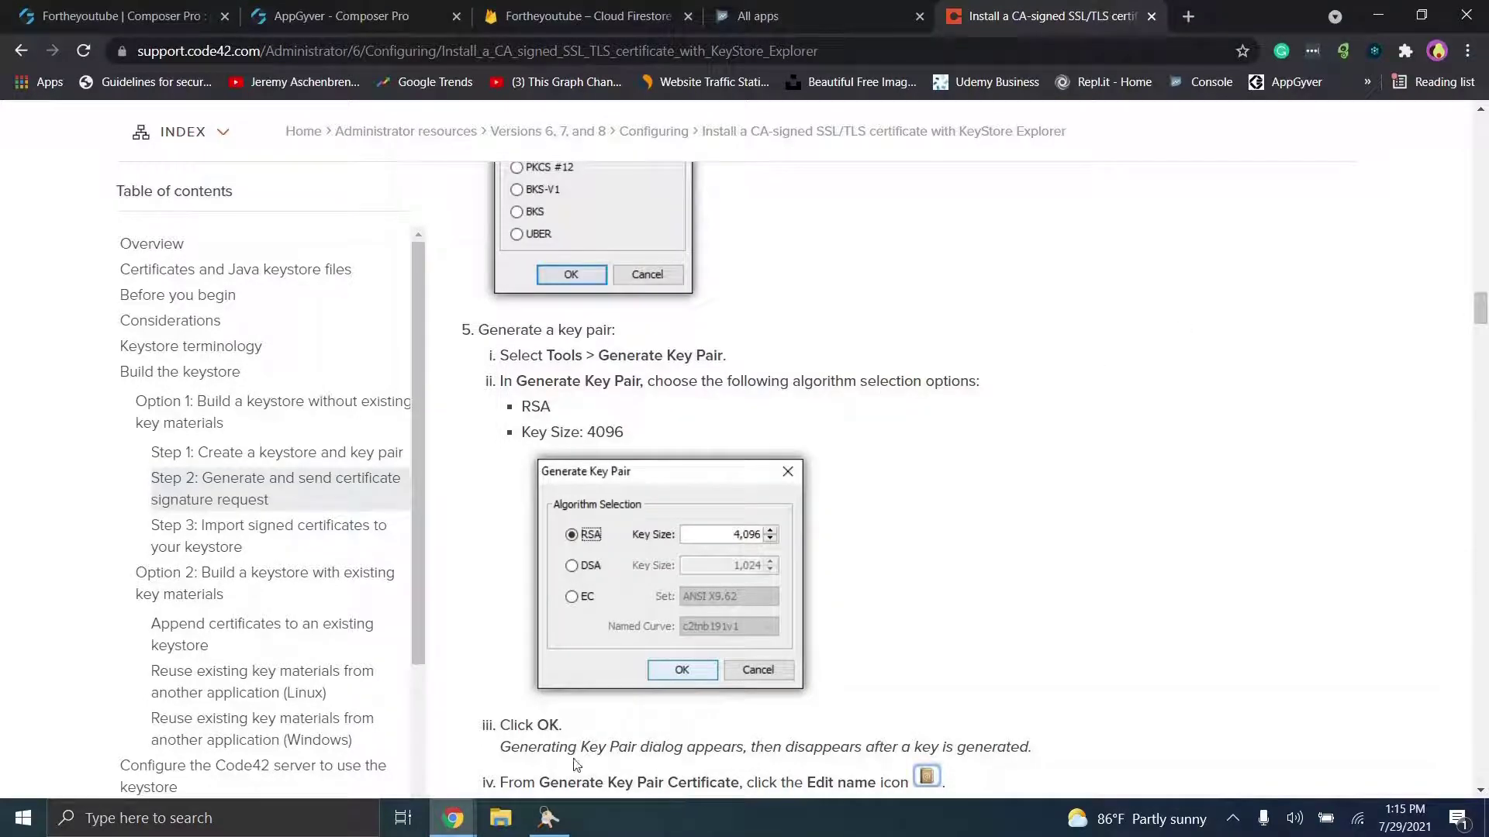
click(549, 819)
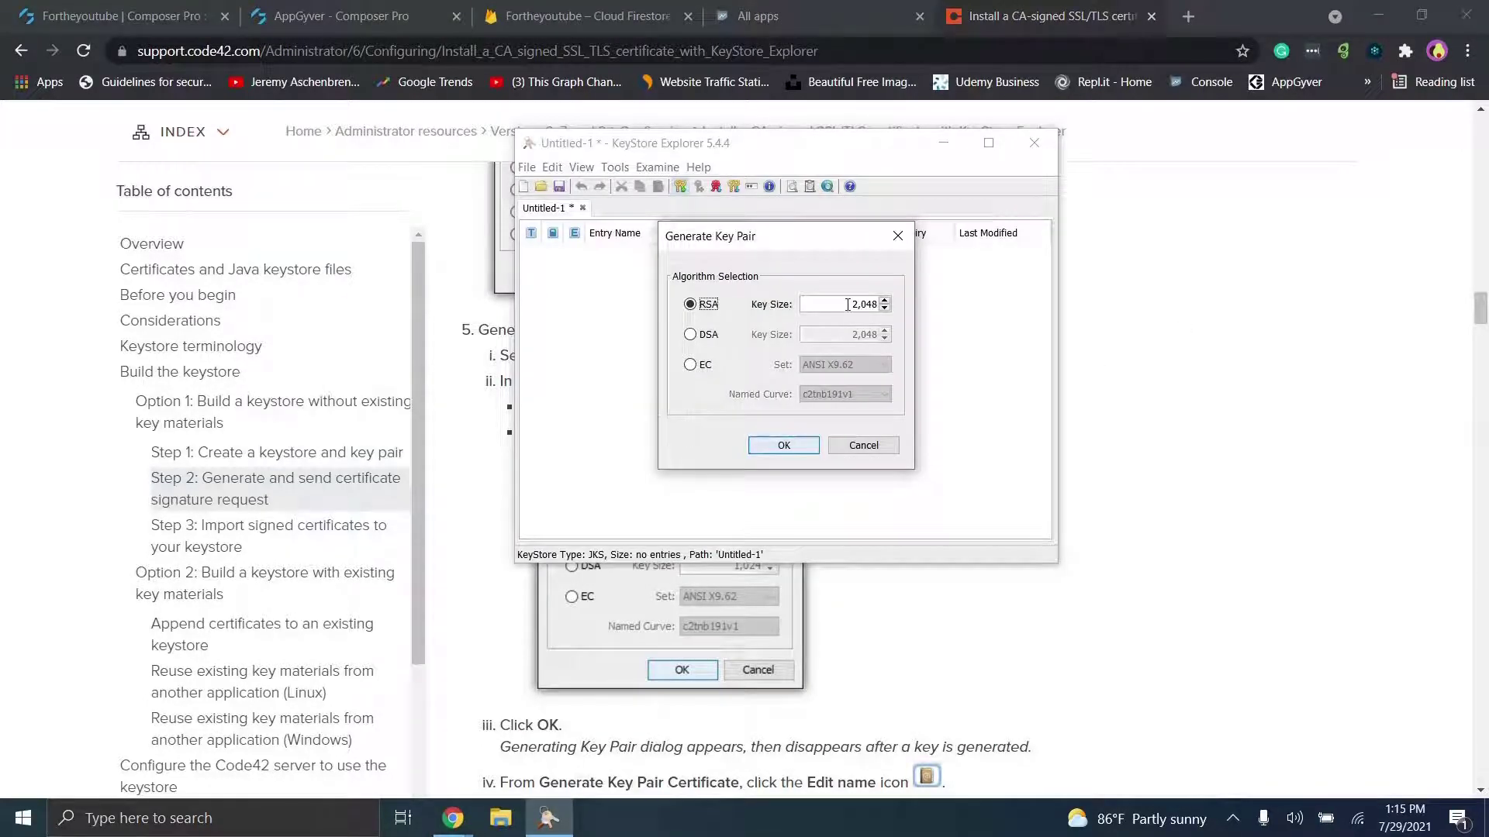
text(4096)
click(1202, 301)
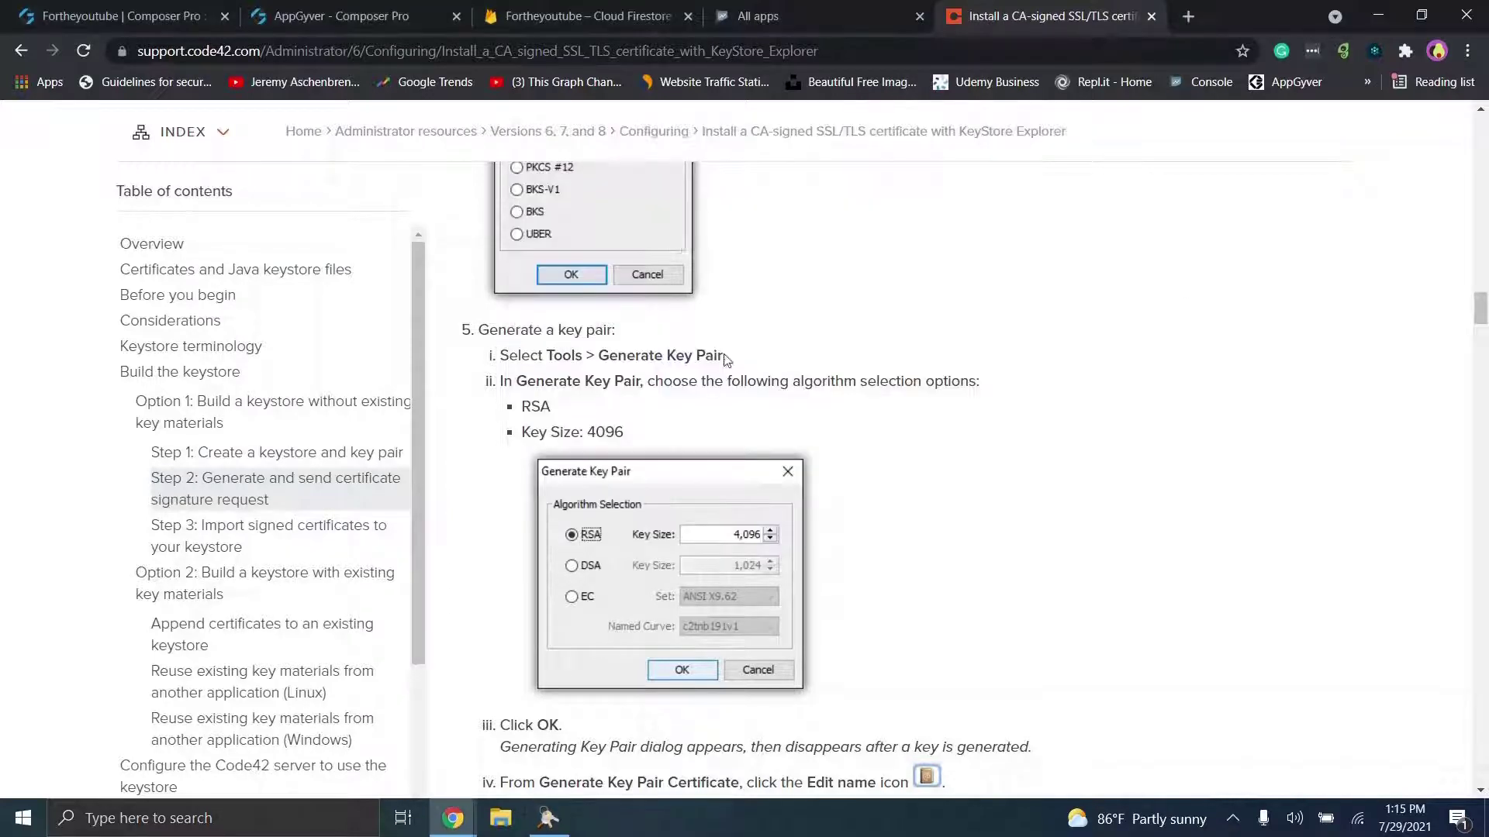
scroll(543, 417, down, 5)
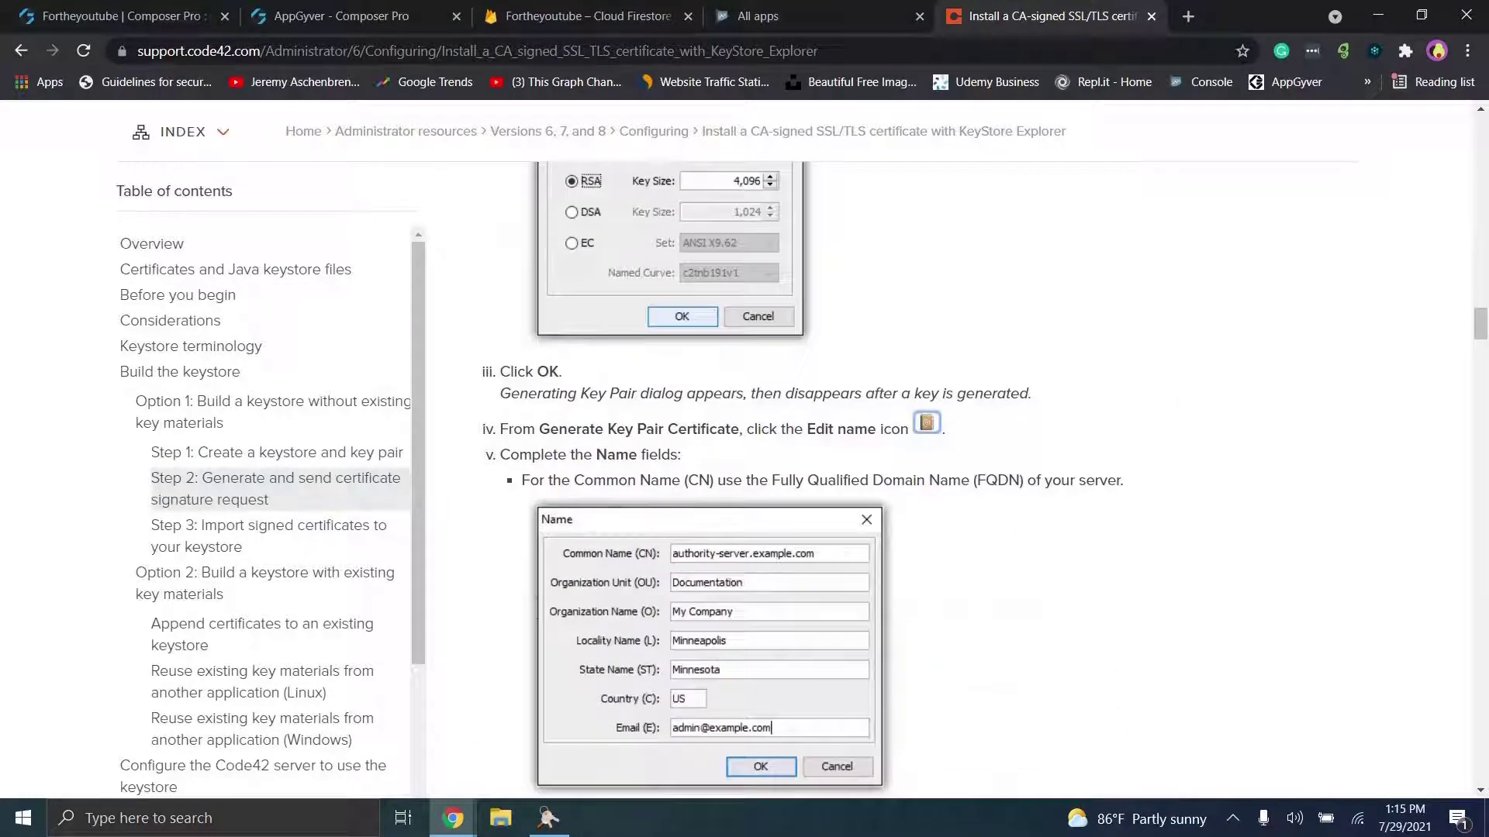
click(549, 818)
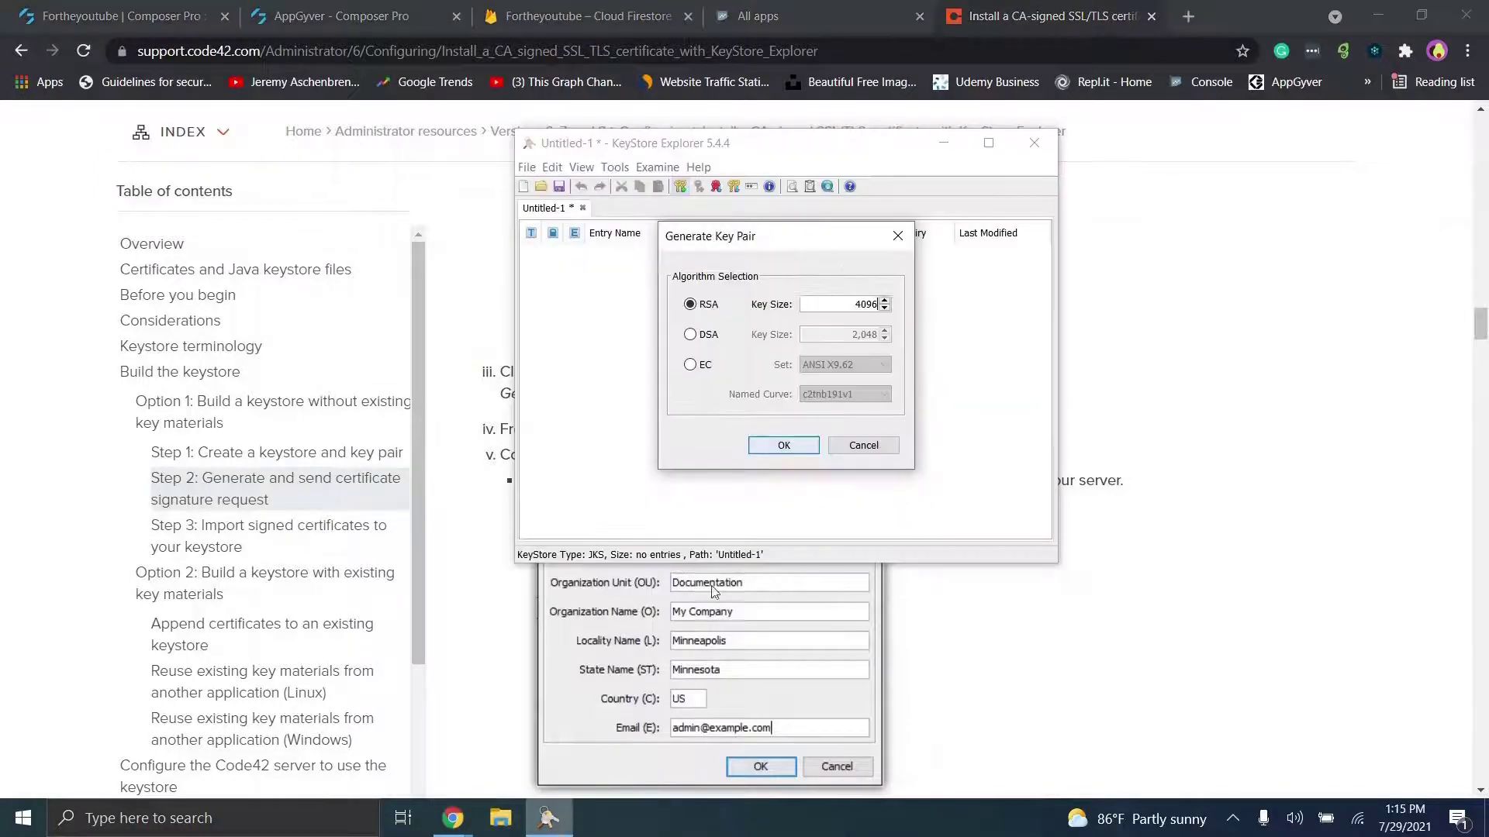
click(782, 443)
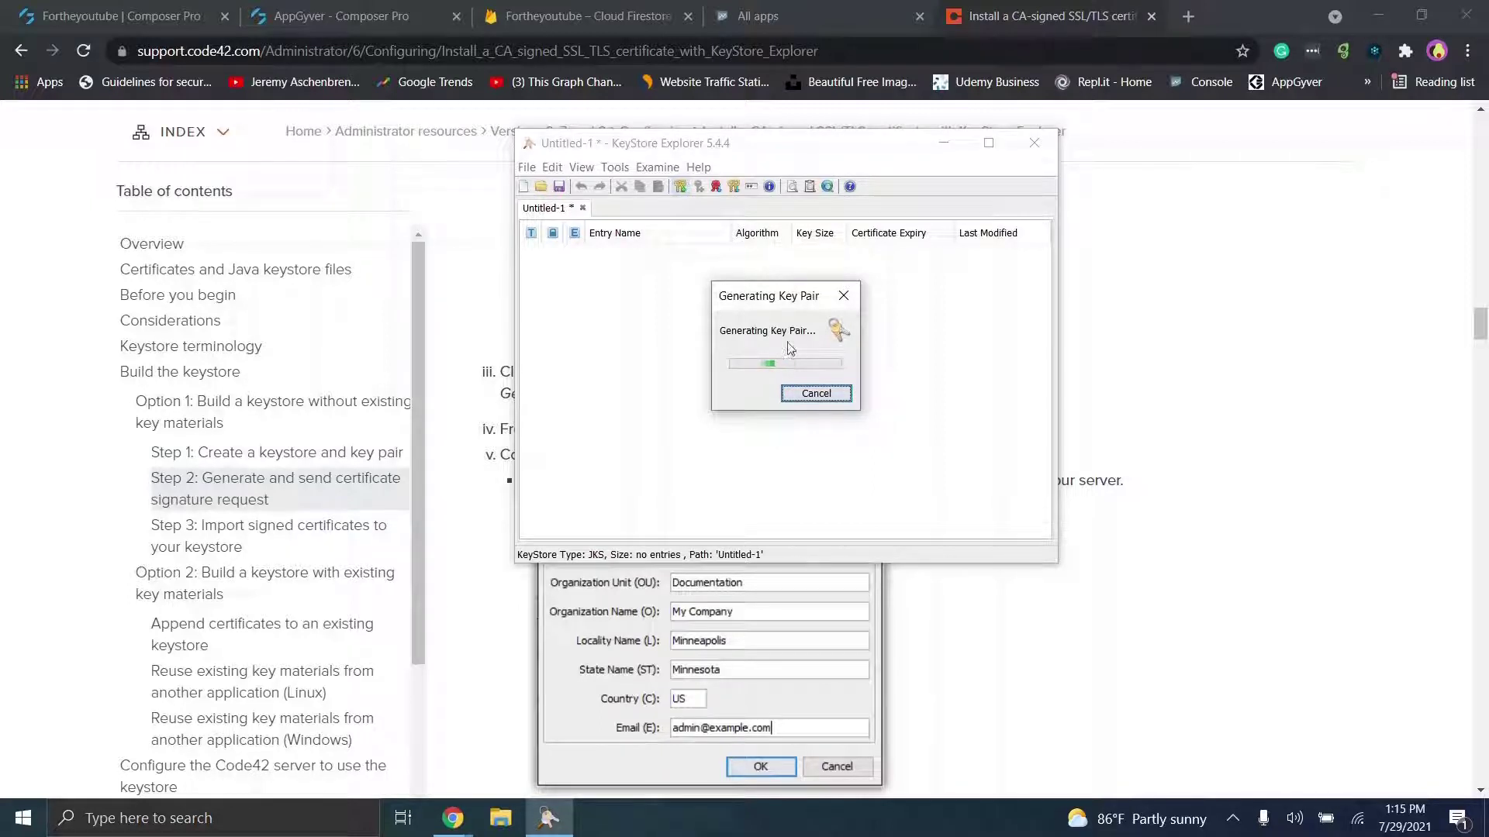
click(1214, 349)
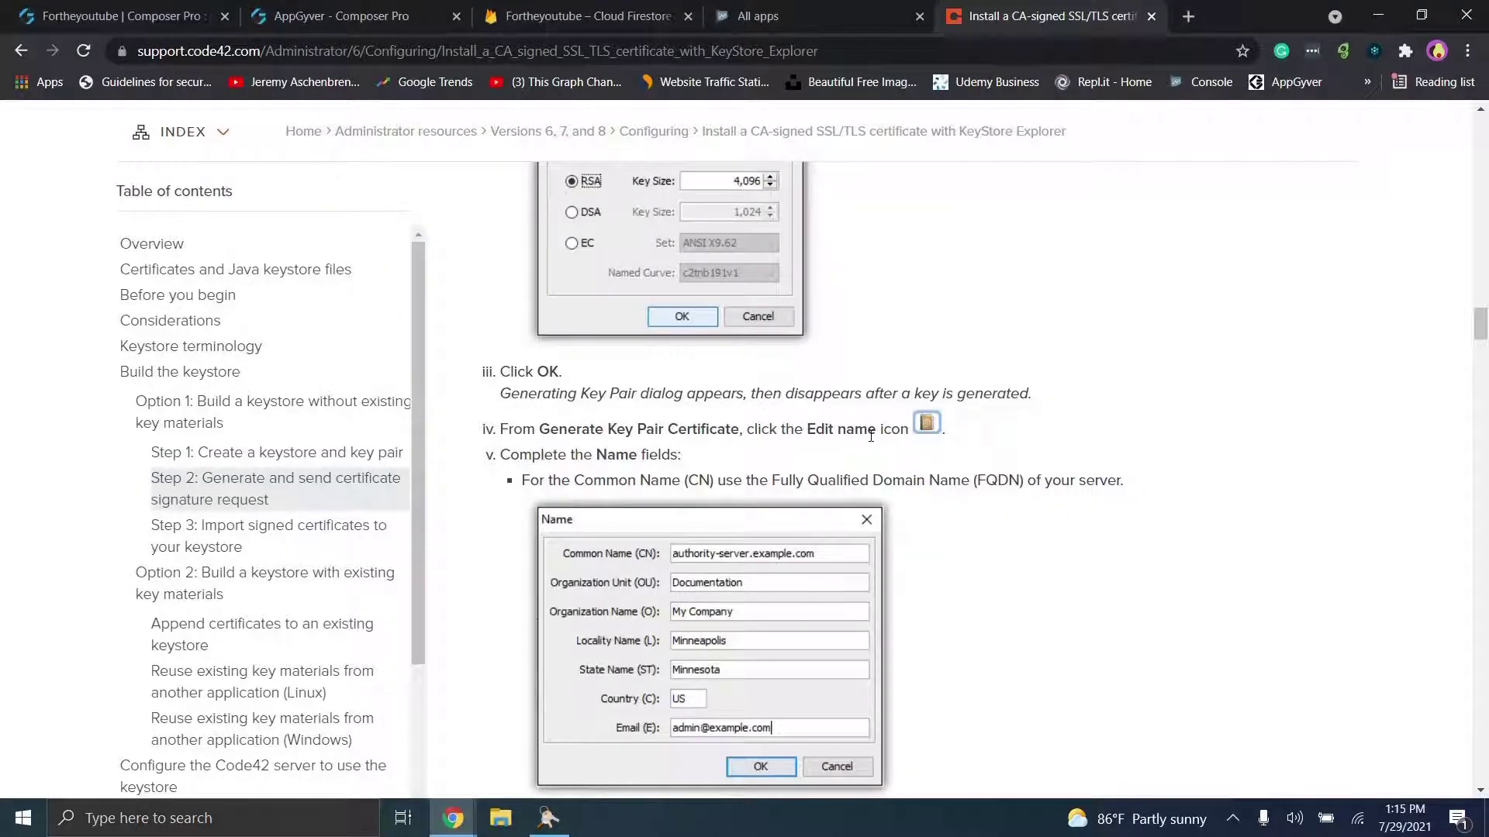
scroll(871, 436, down, 2)
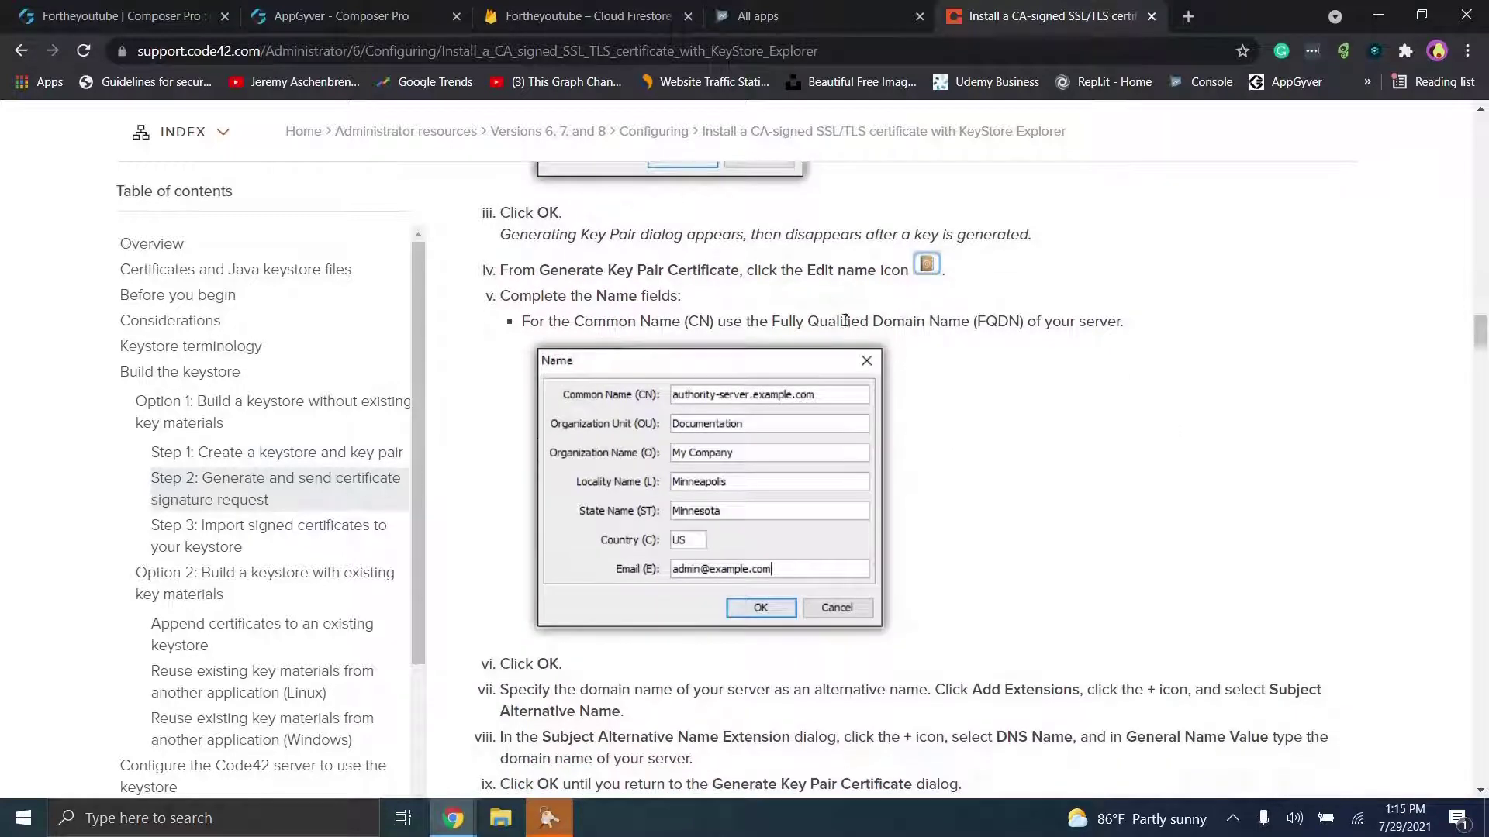
click(553, 821)
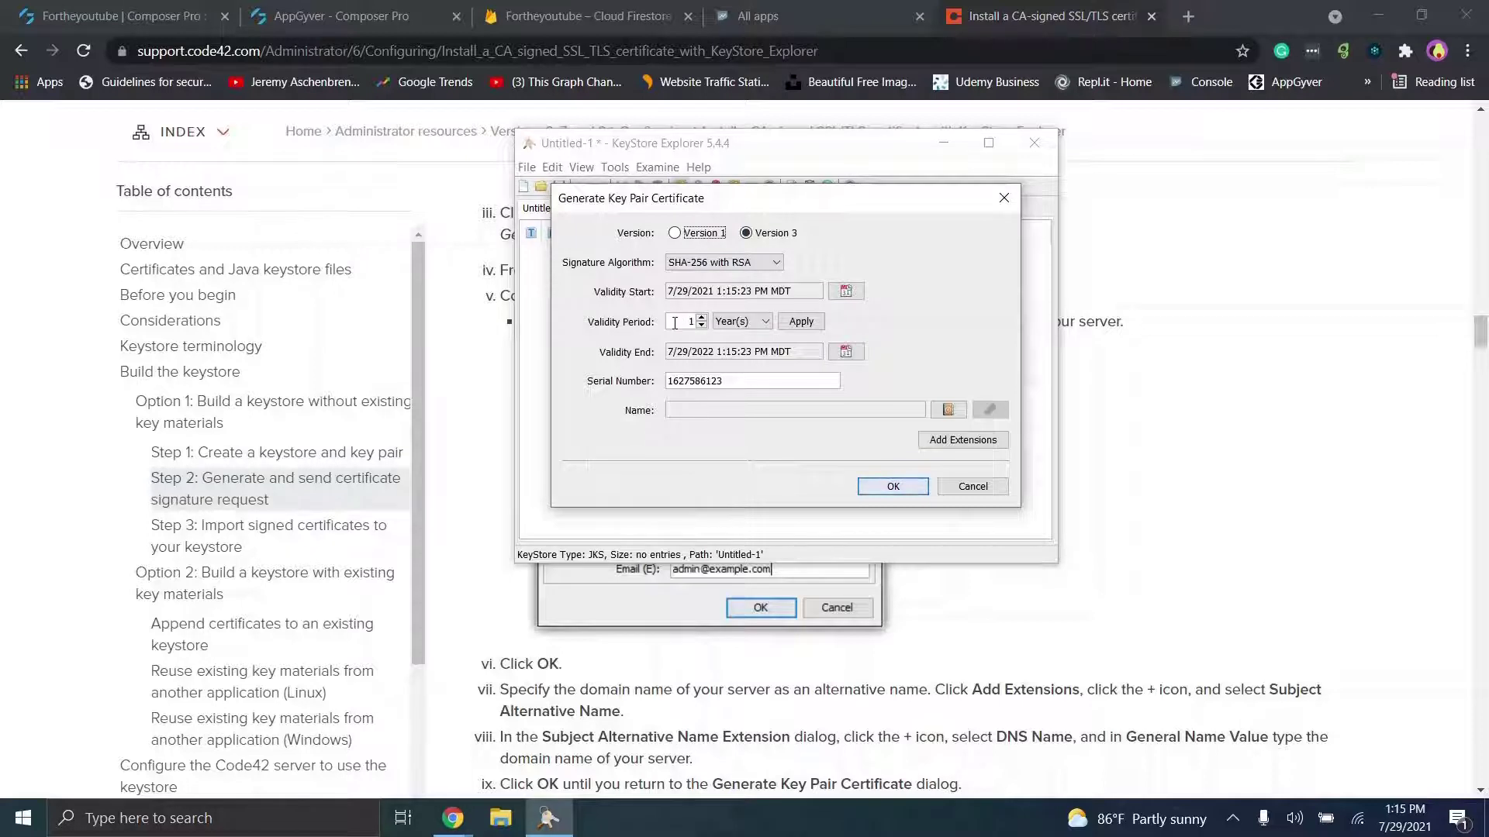
Step: Set the certificate validity period to 50 years and apply it
click(1102, 272)
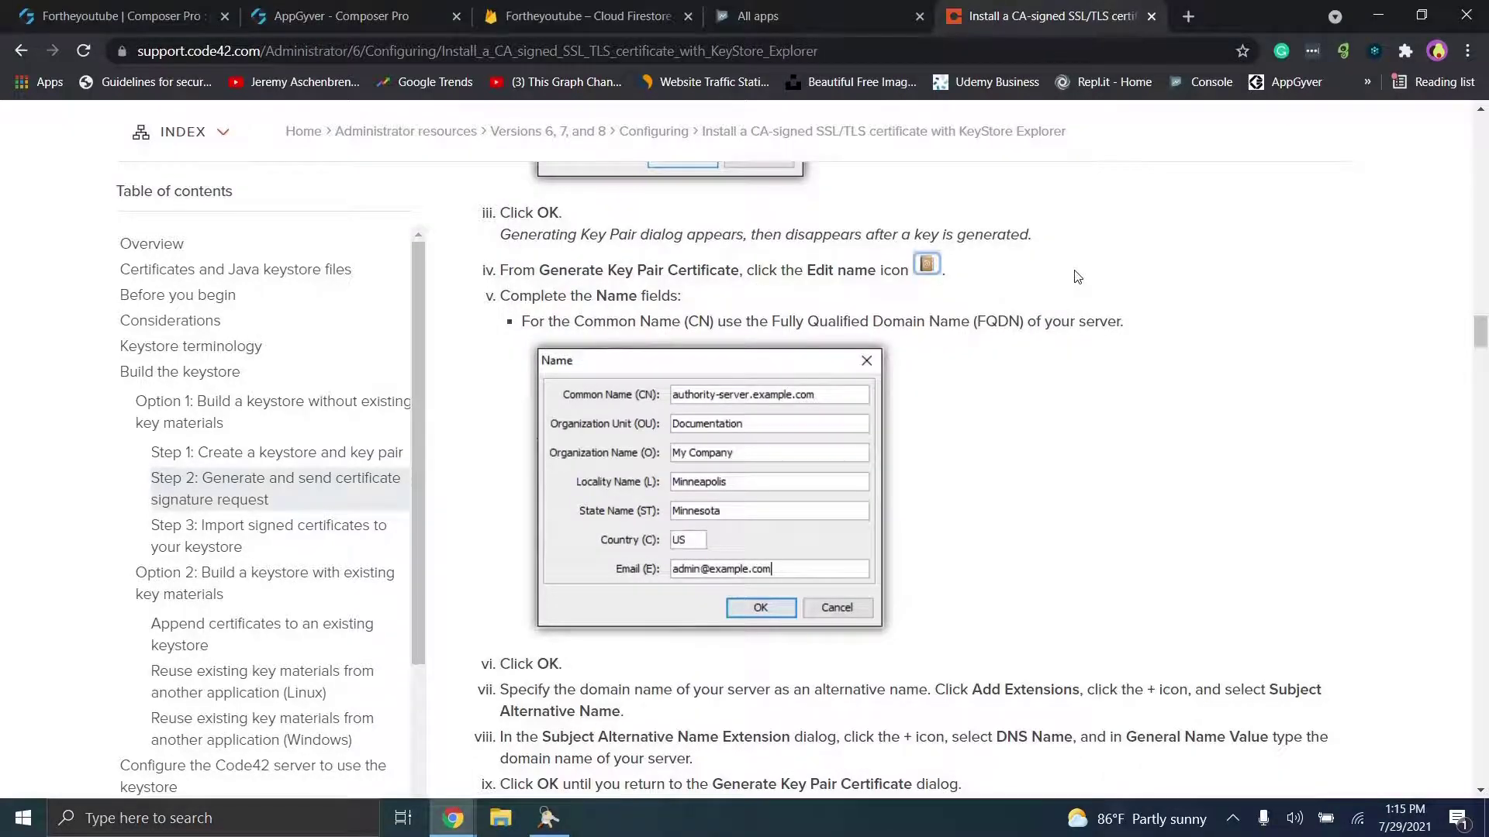
scroll(1077, 277, down, 6)
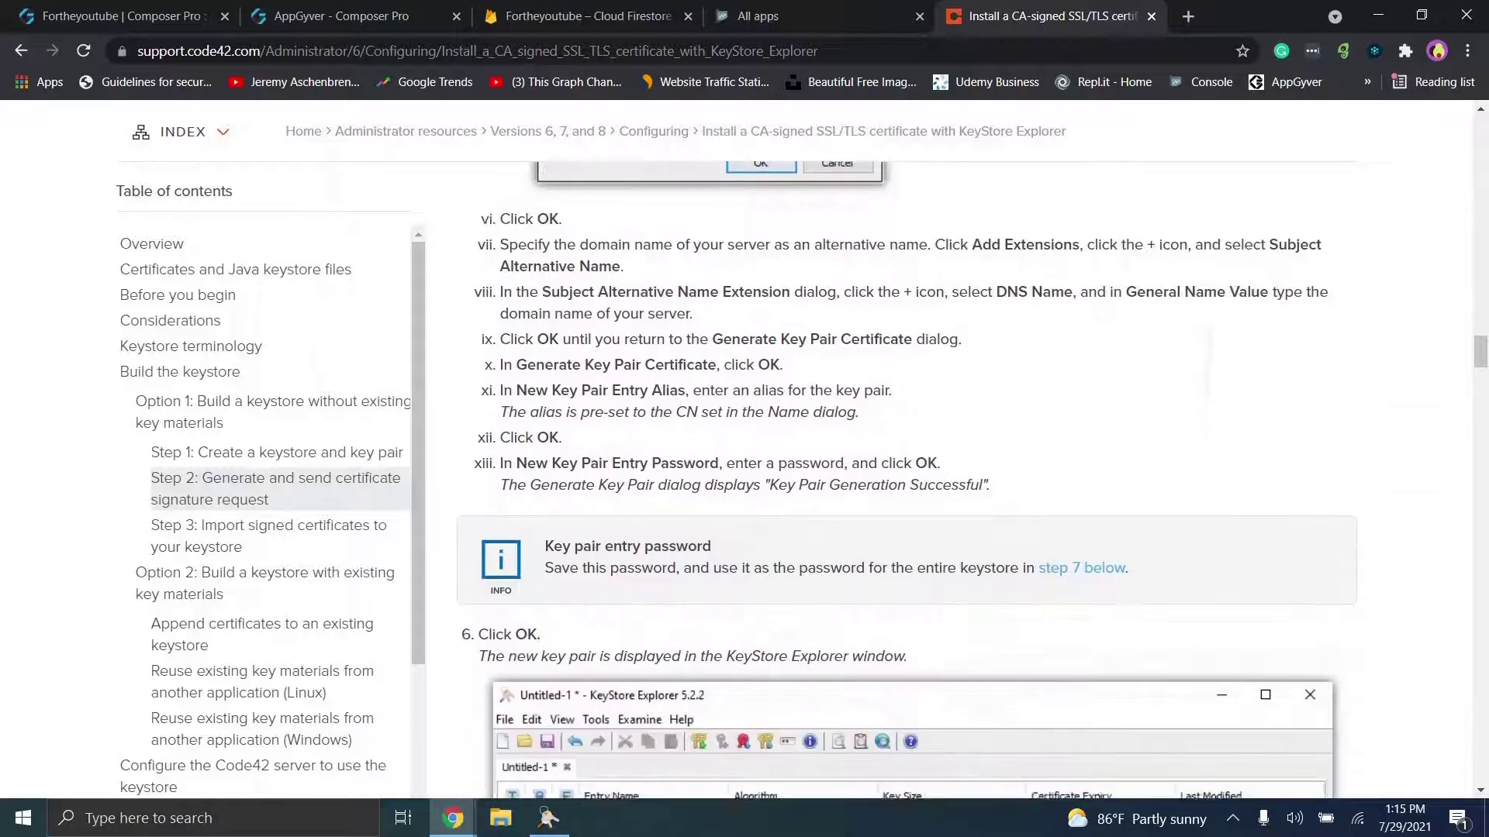
scroll(972, 466, up, 8)
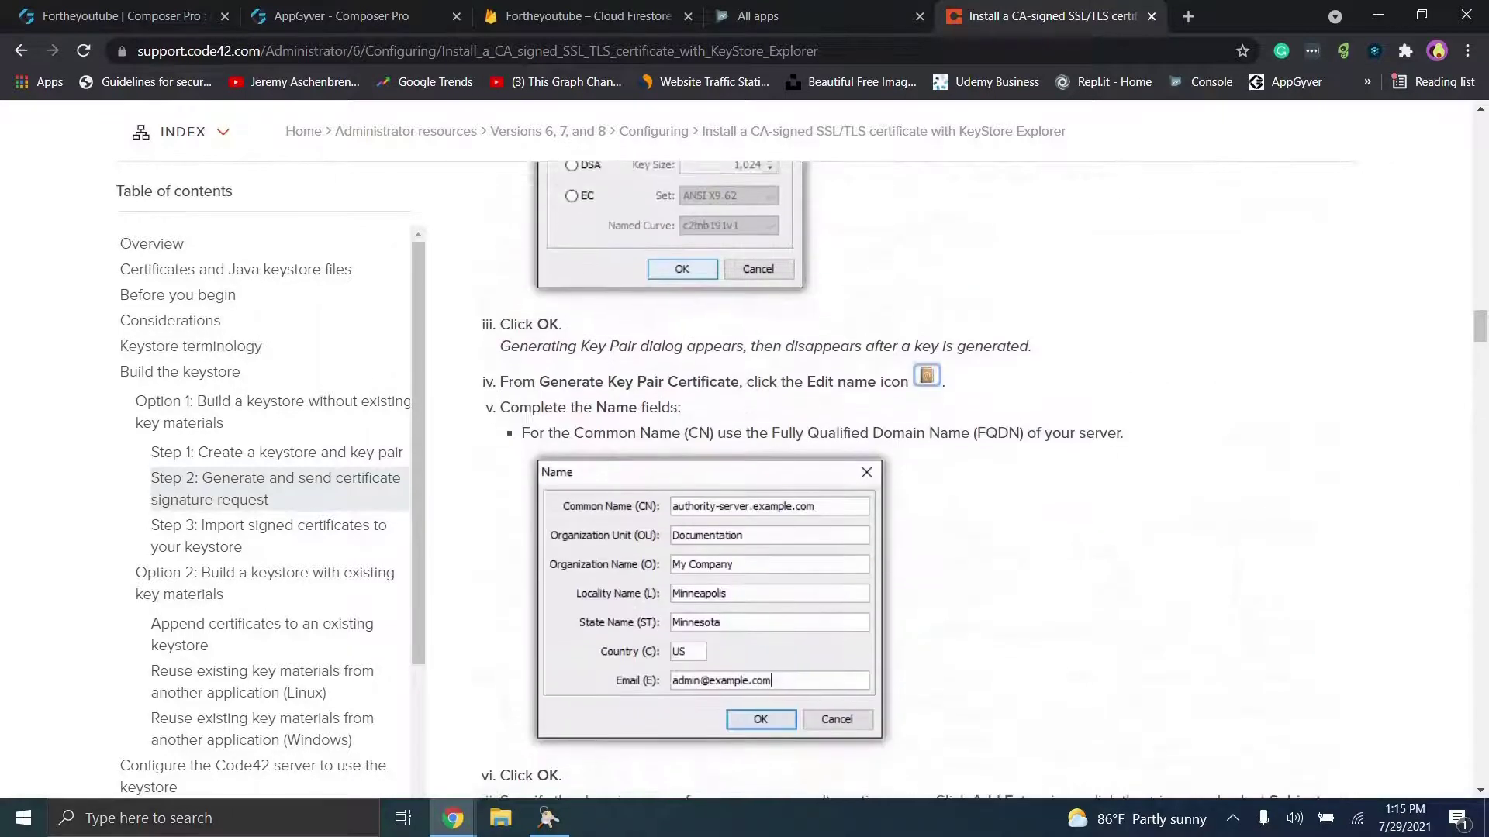
scroll(898, 480, down, 3)
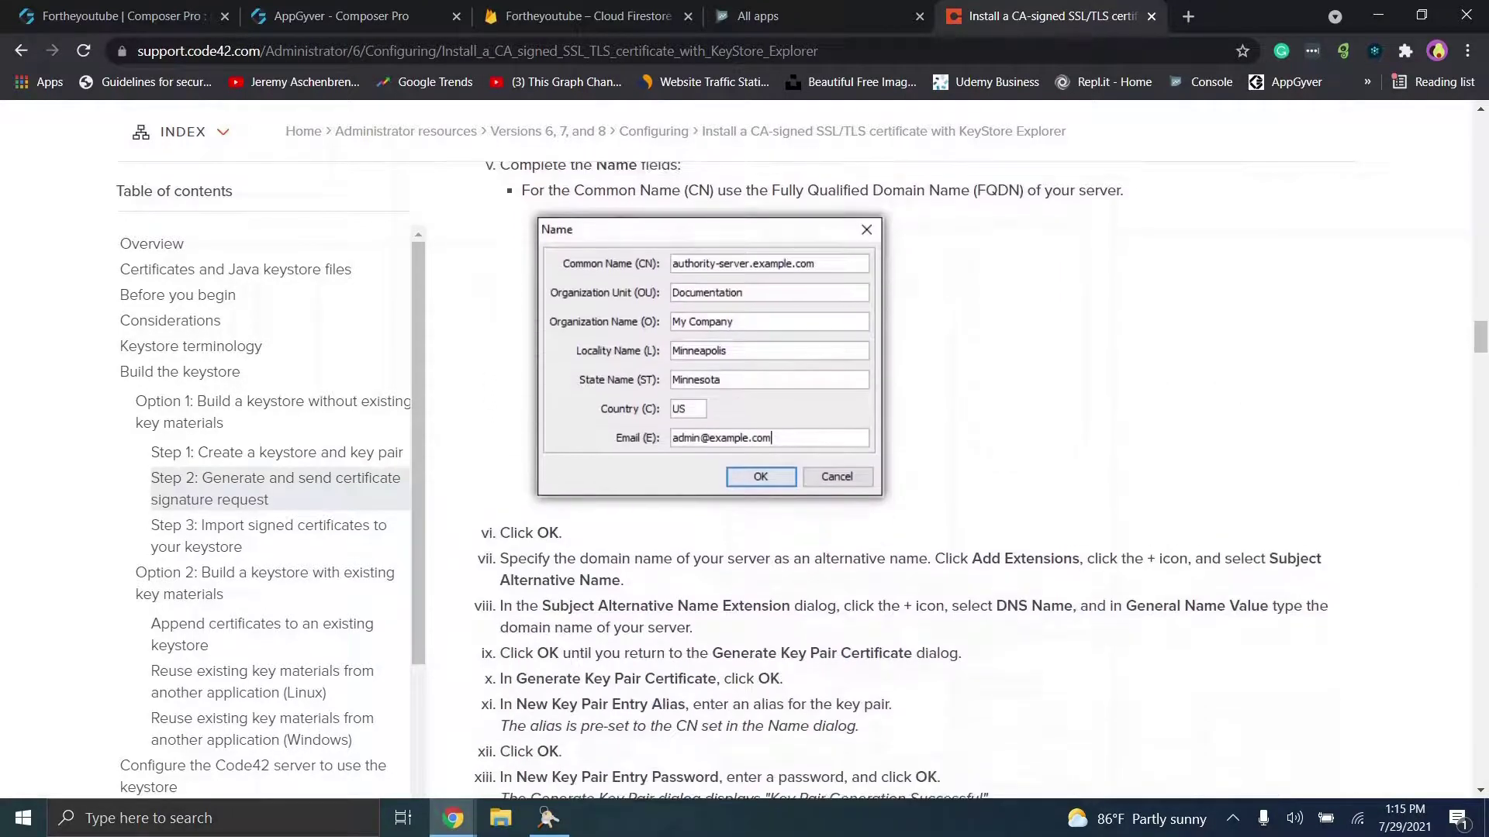
scroll(973, 480, down, 2)
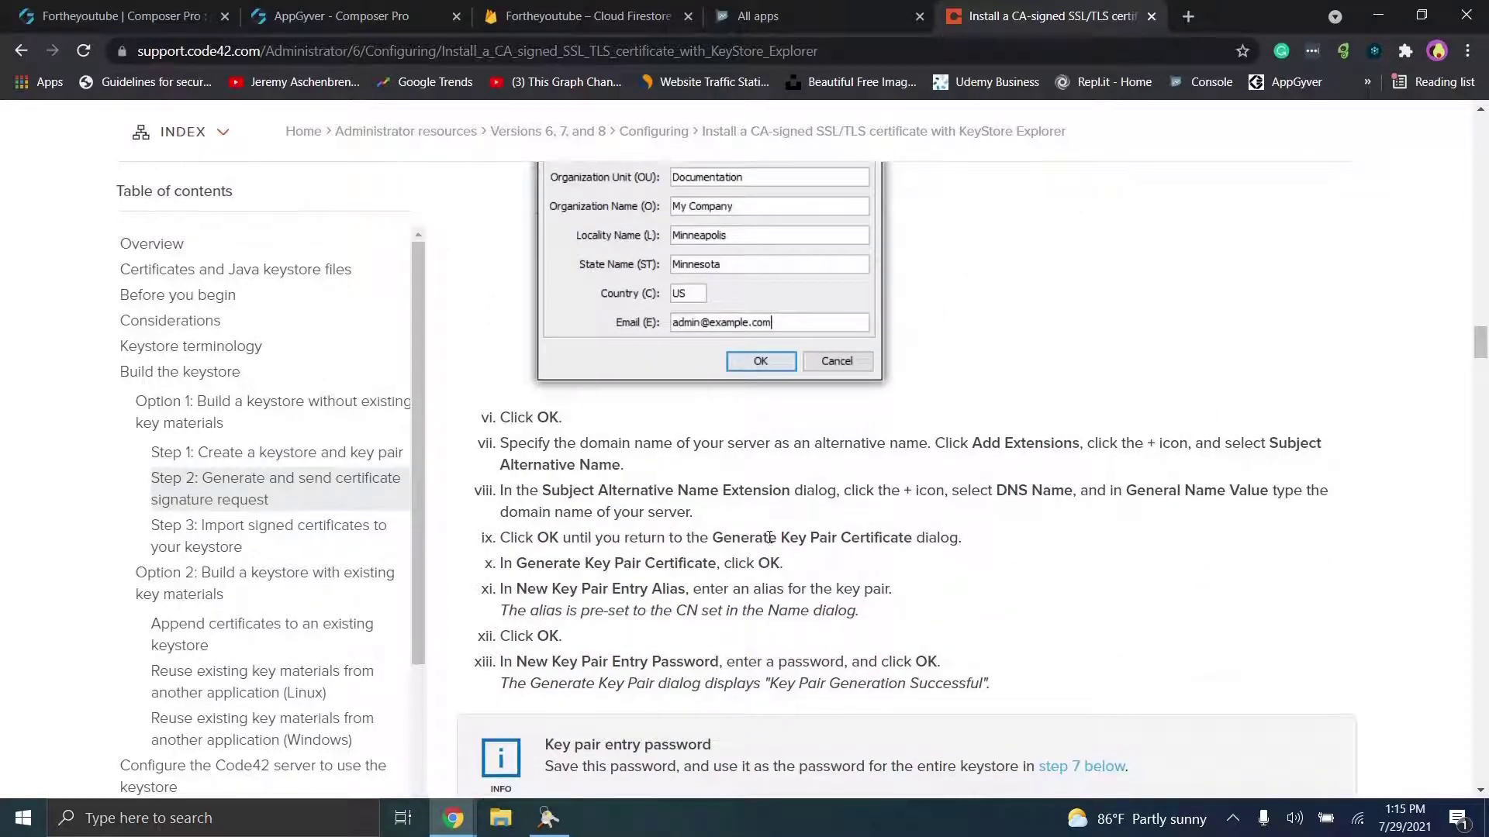
click(548, 818)
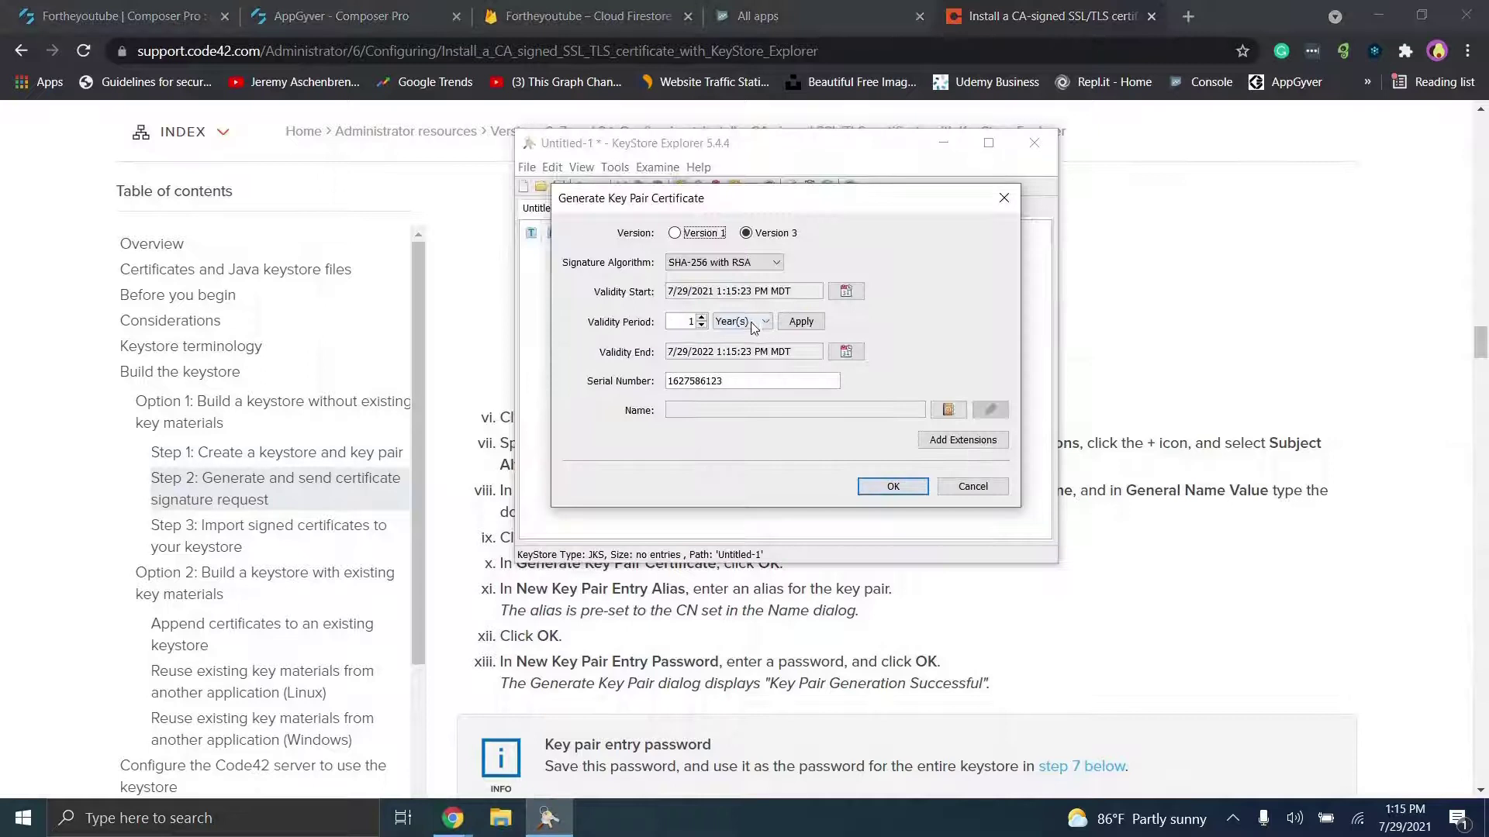
double_click(683, 319)
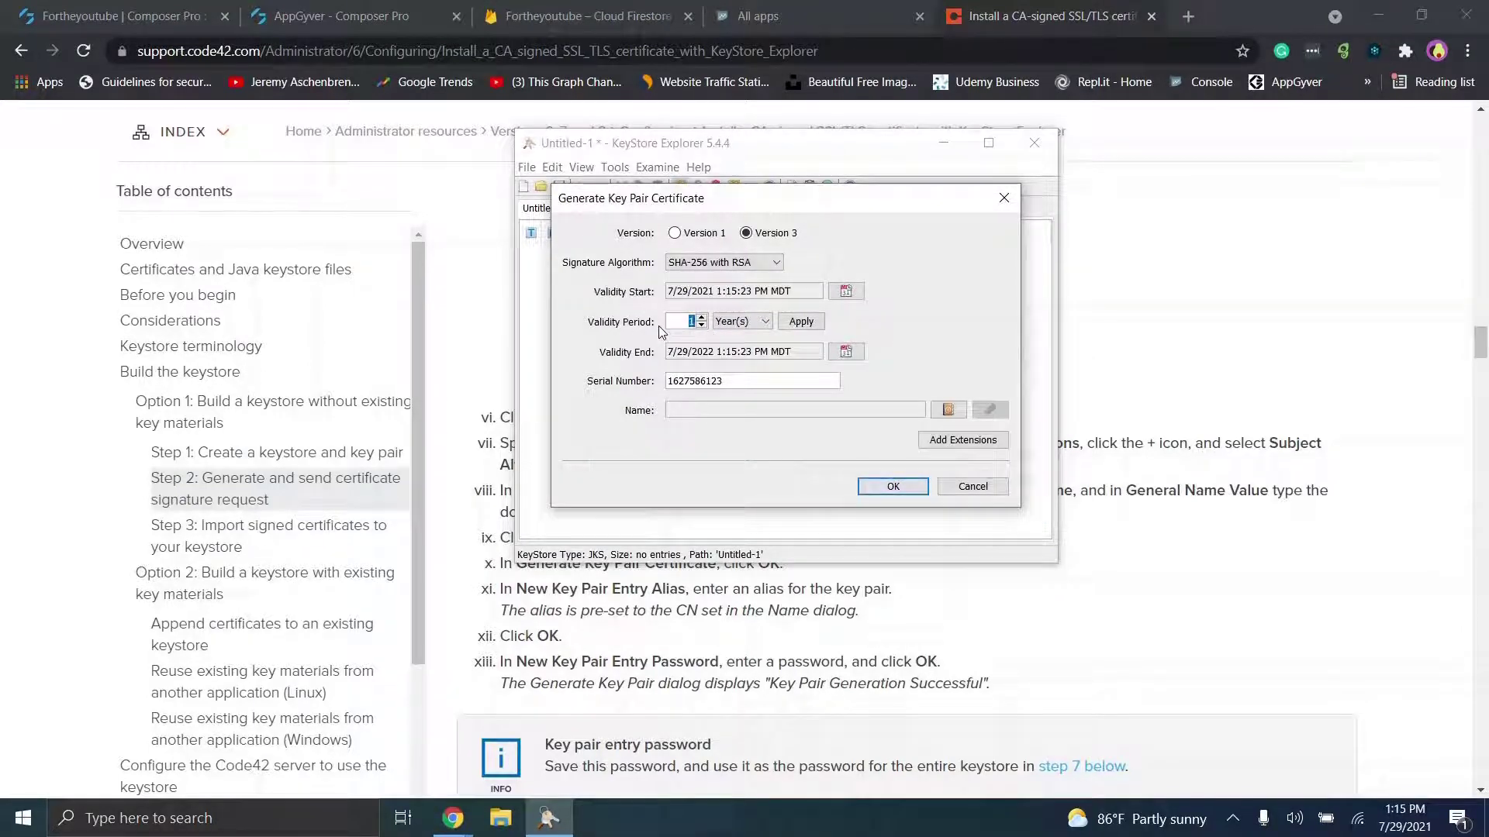
text(50)
click(810, 322)
Step: Open the certificate name editor and compare its fields against the article's instructions
click(946, 409)
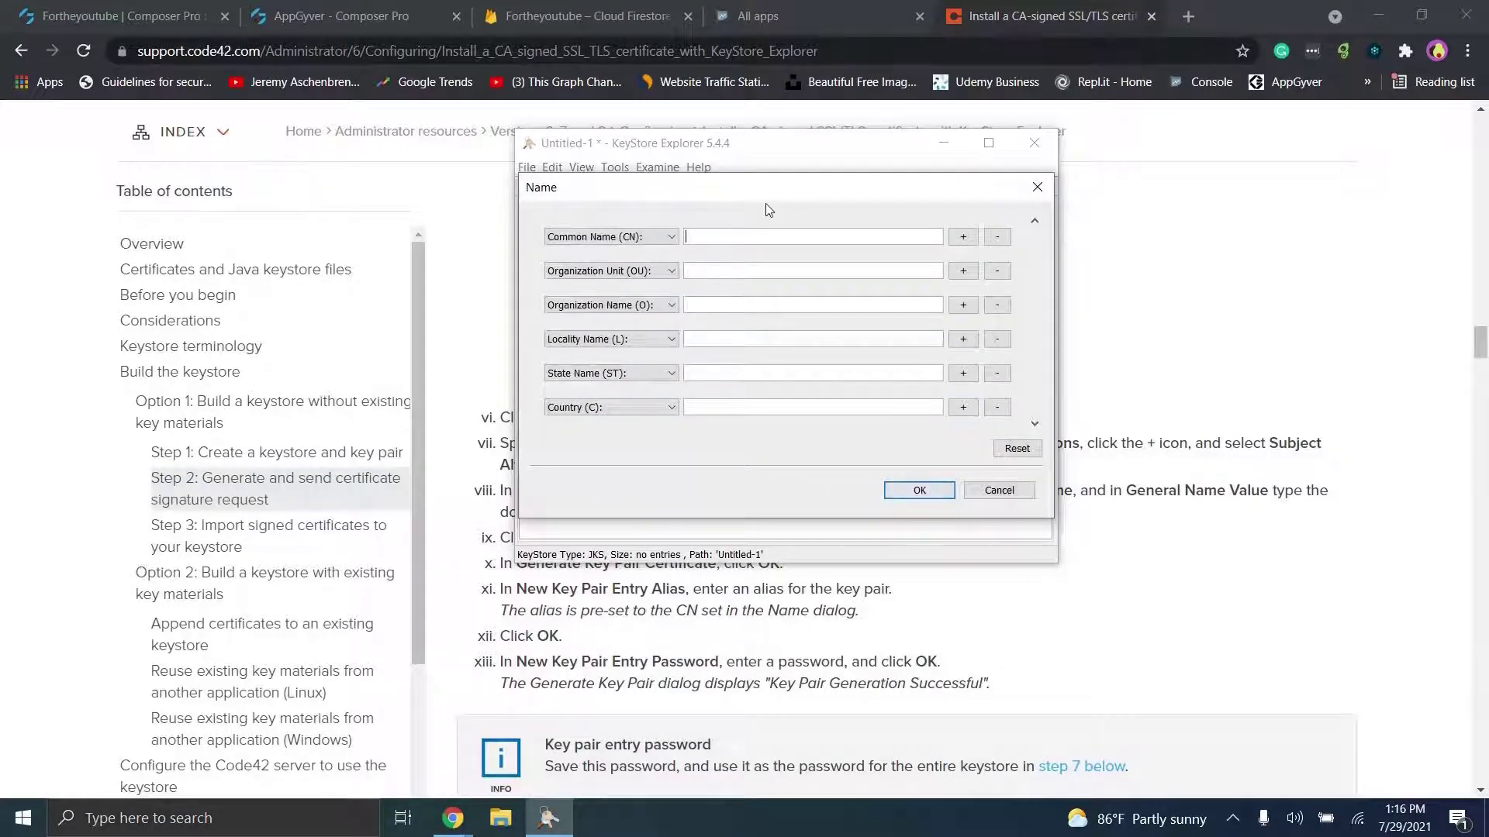
click(1333, 335)
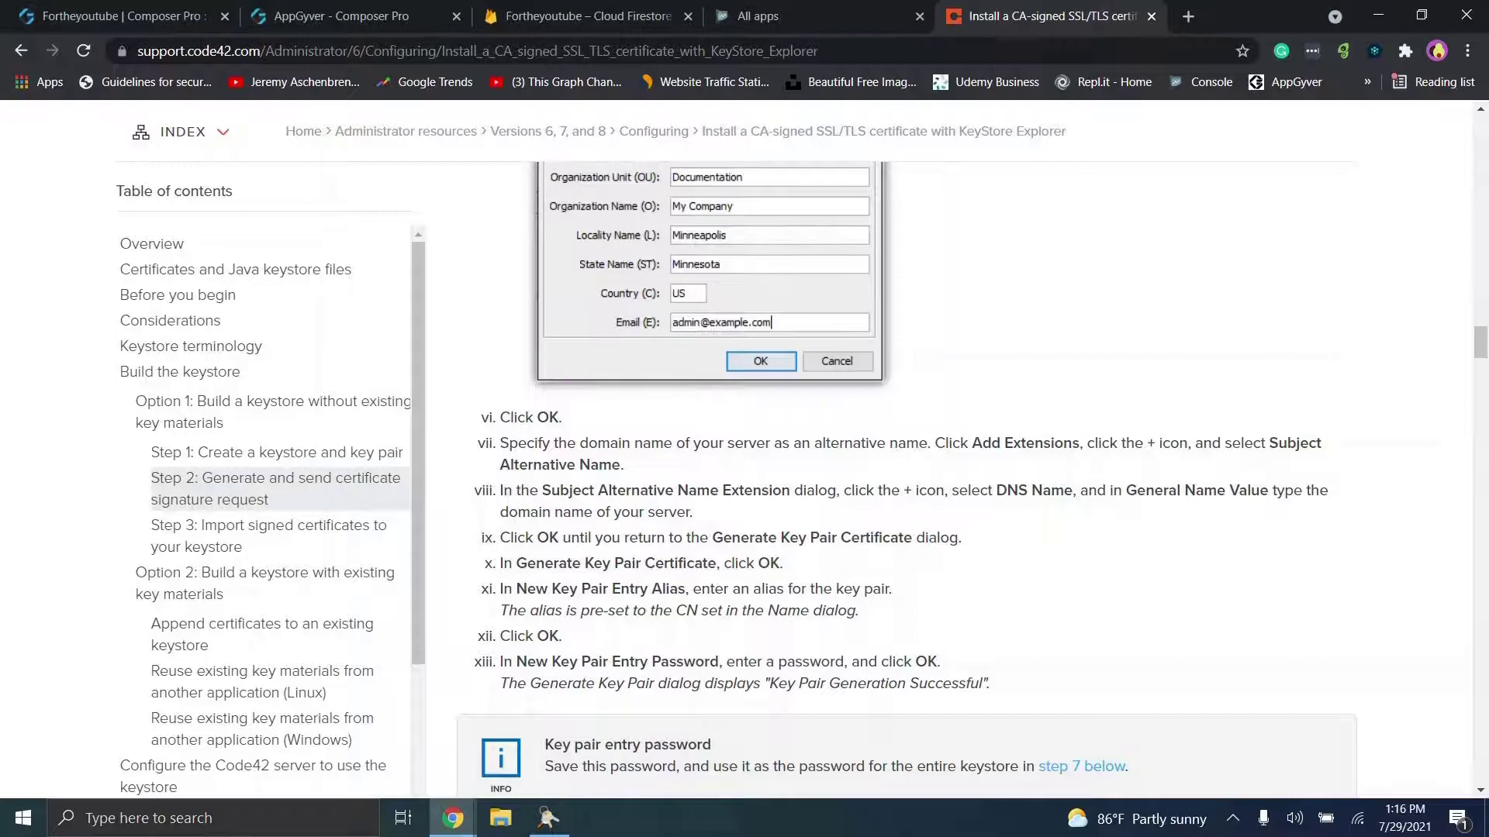
scroll(899, 465, up, 1)
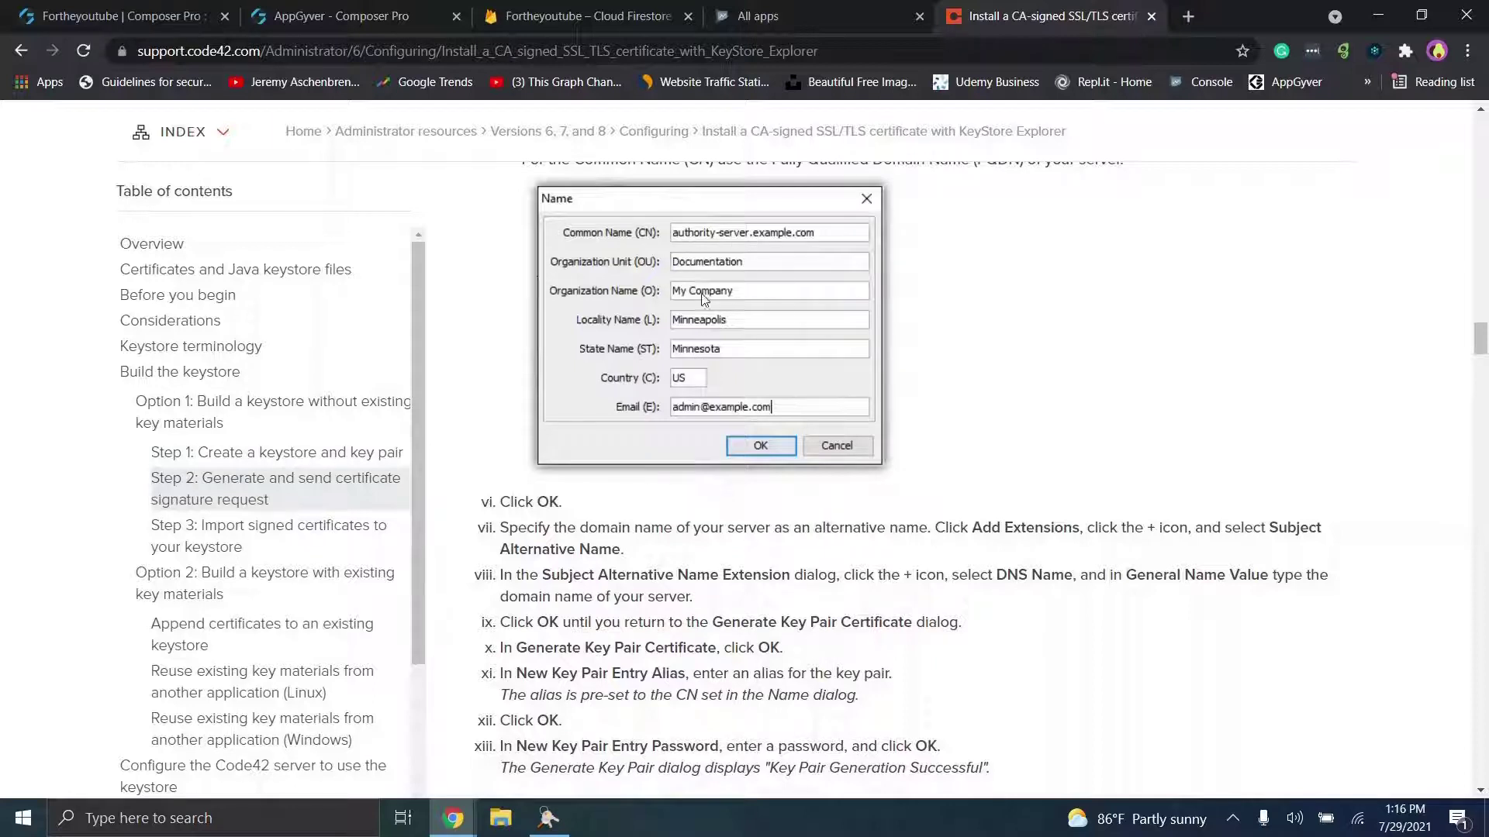
click(548, 818)
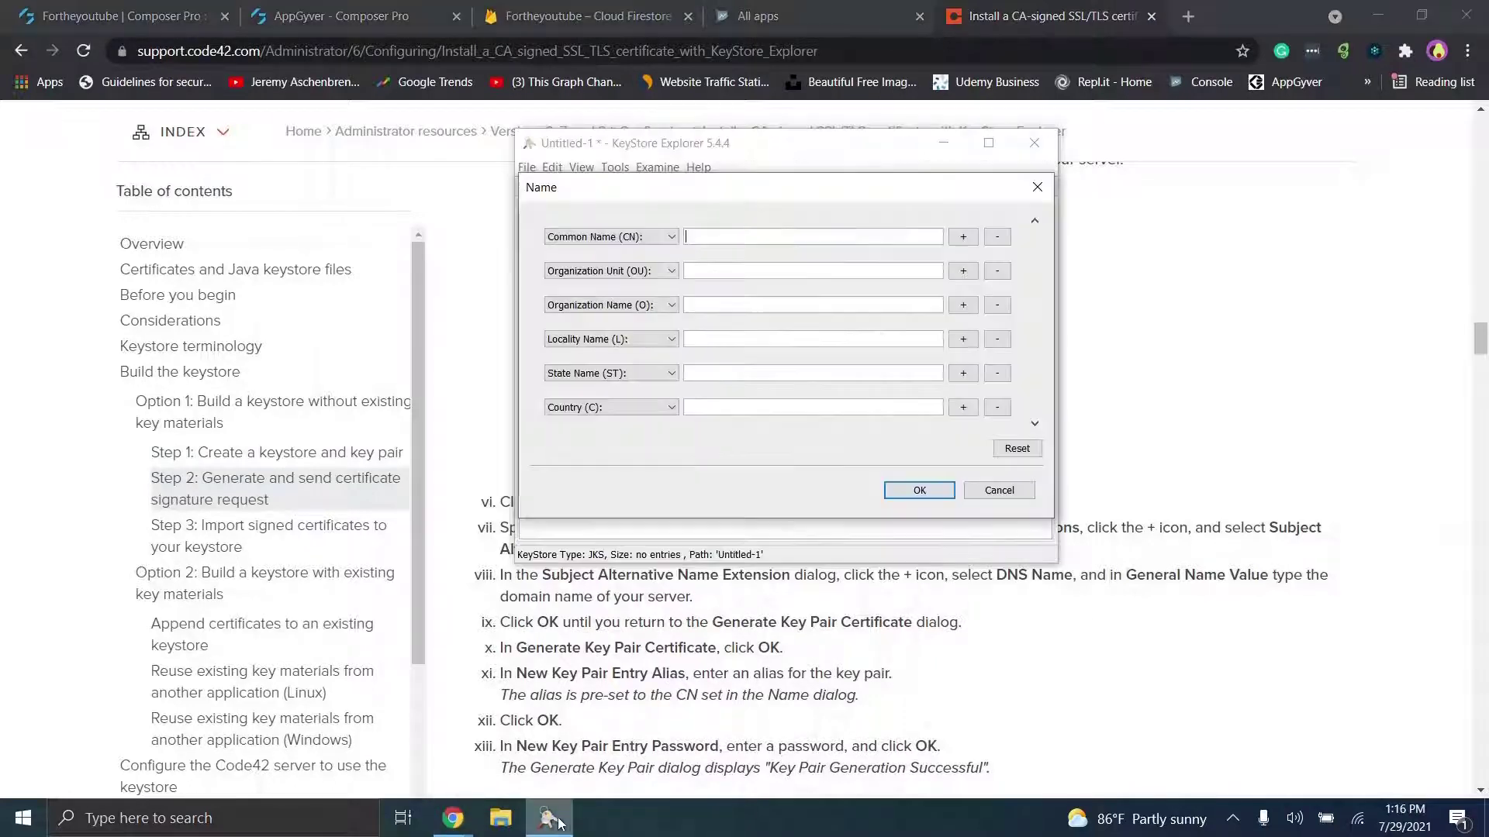
drag(766, 192, 354, 200)
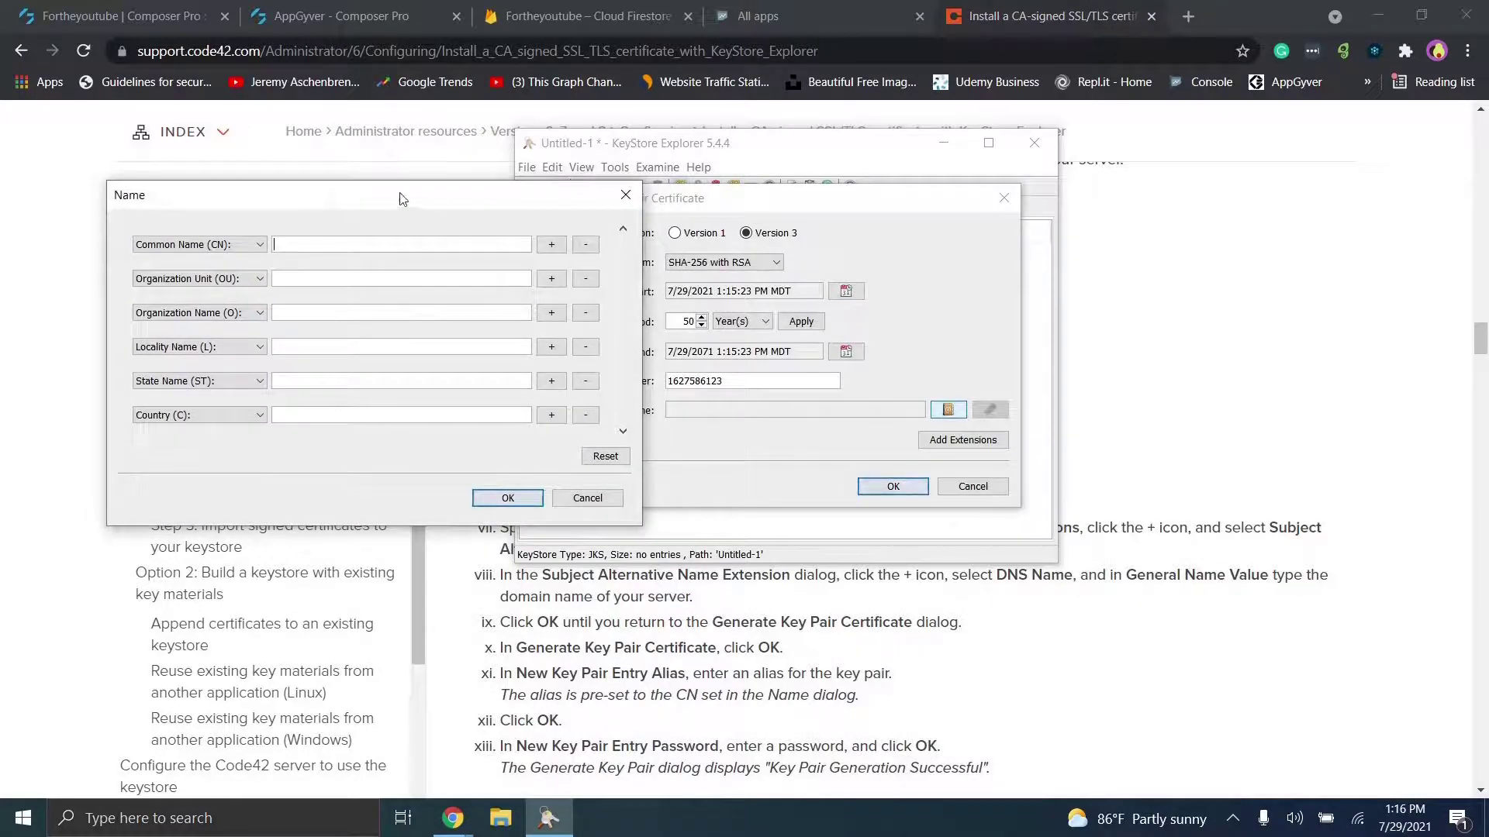
click(1405, 385)
scroll(1404, 385, down, 1)
scroll(1404, 385, up, 4)
scroll(775, 465, up, 1)
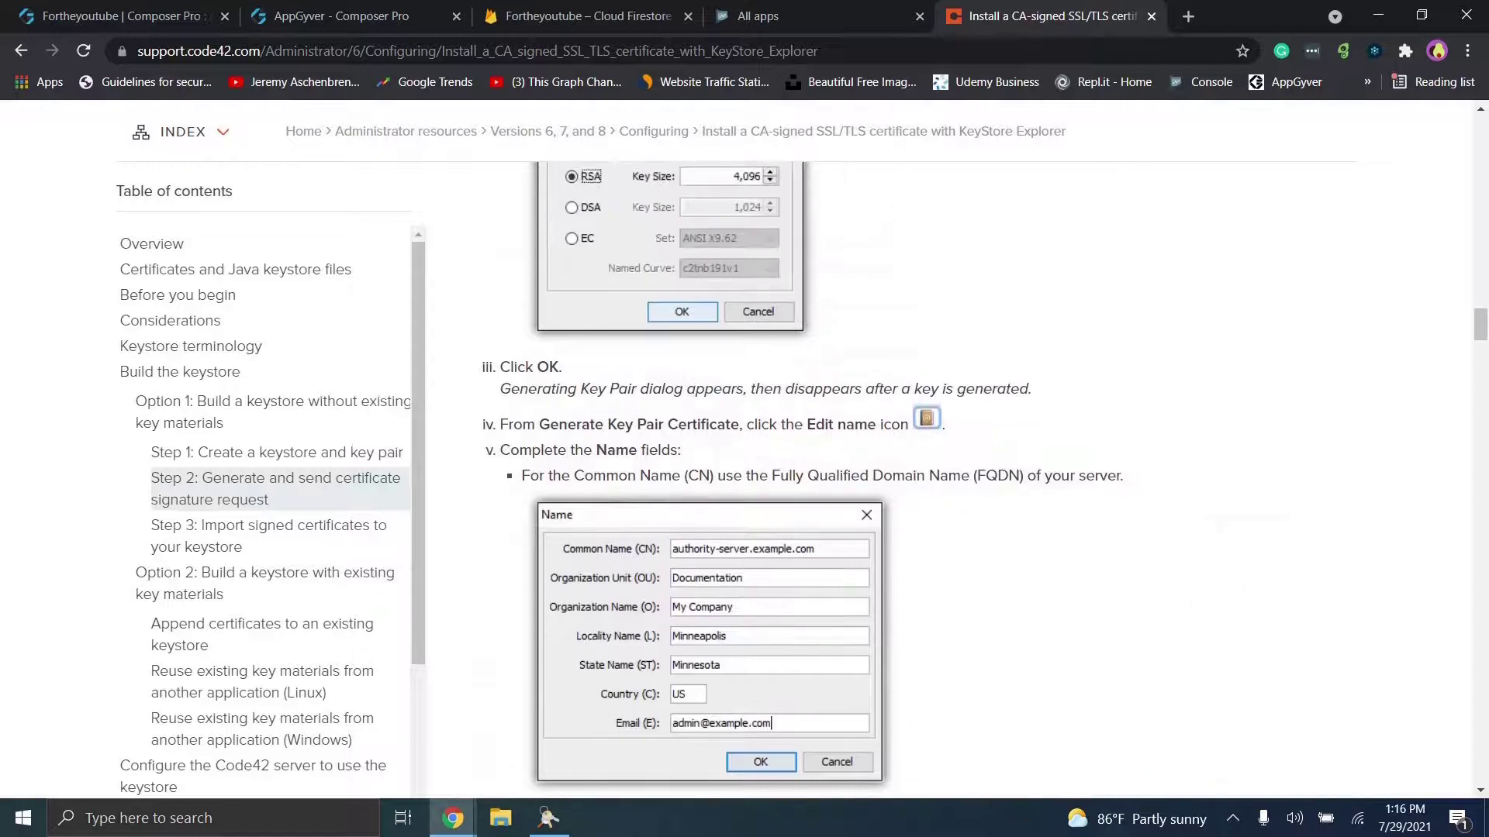
click(548, 818)
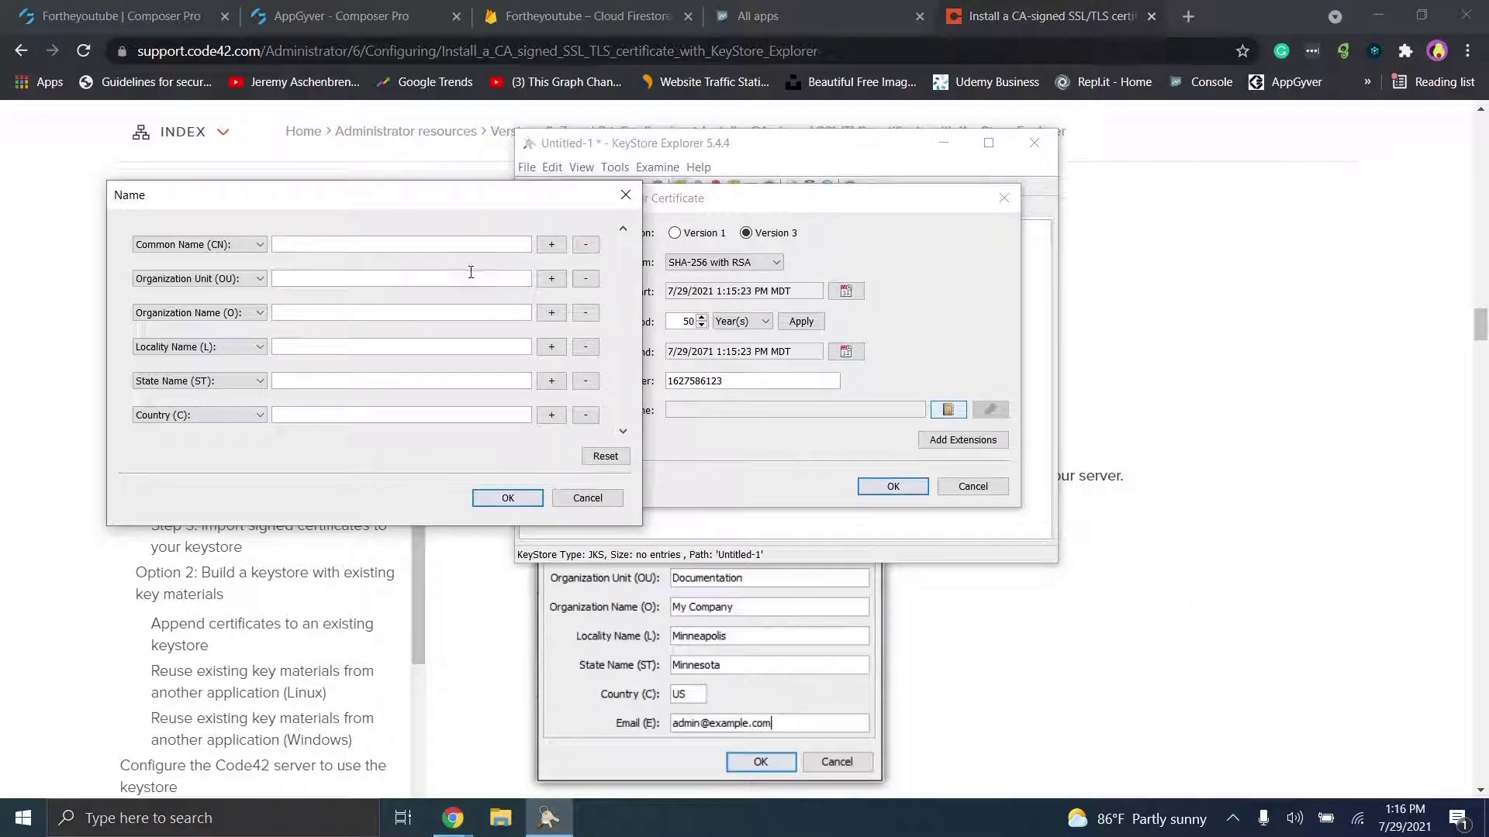
Step: Fill the certificate name as Surface Level, Denver, Colorado, US and confirm the key pair settings
text(Surface Level)
key(Tab)
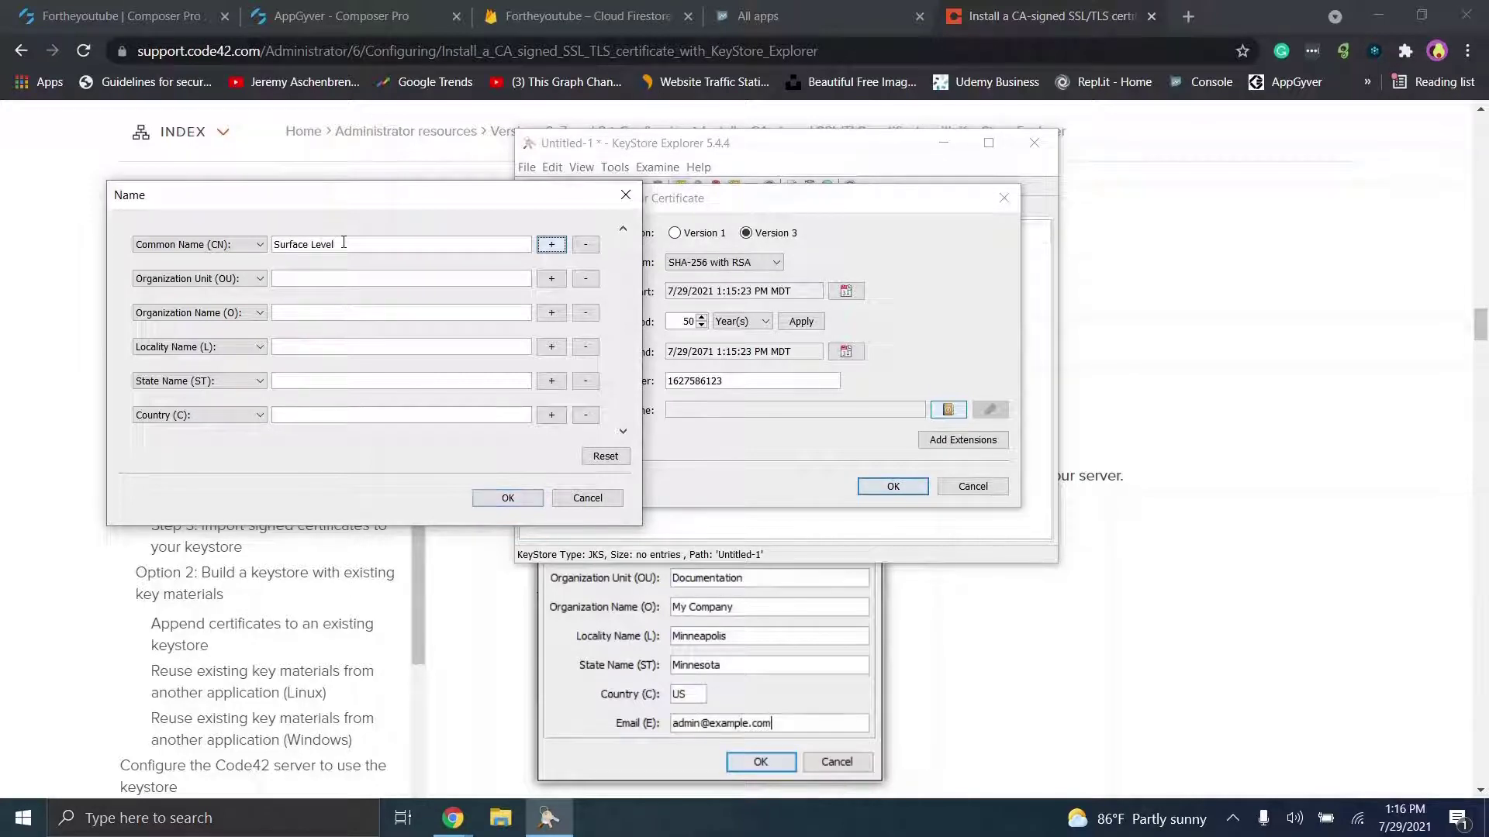
click(334, 278)
text(Surface Level)
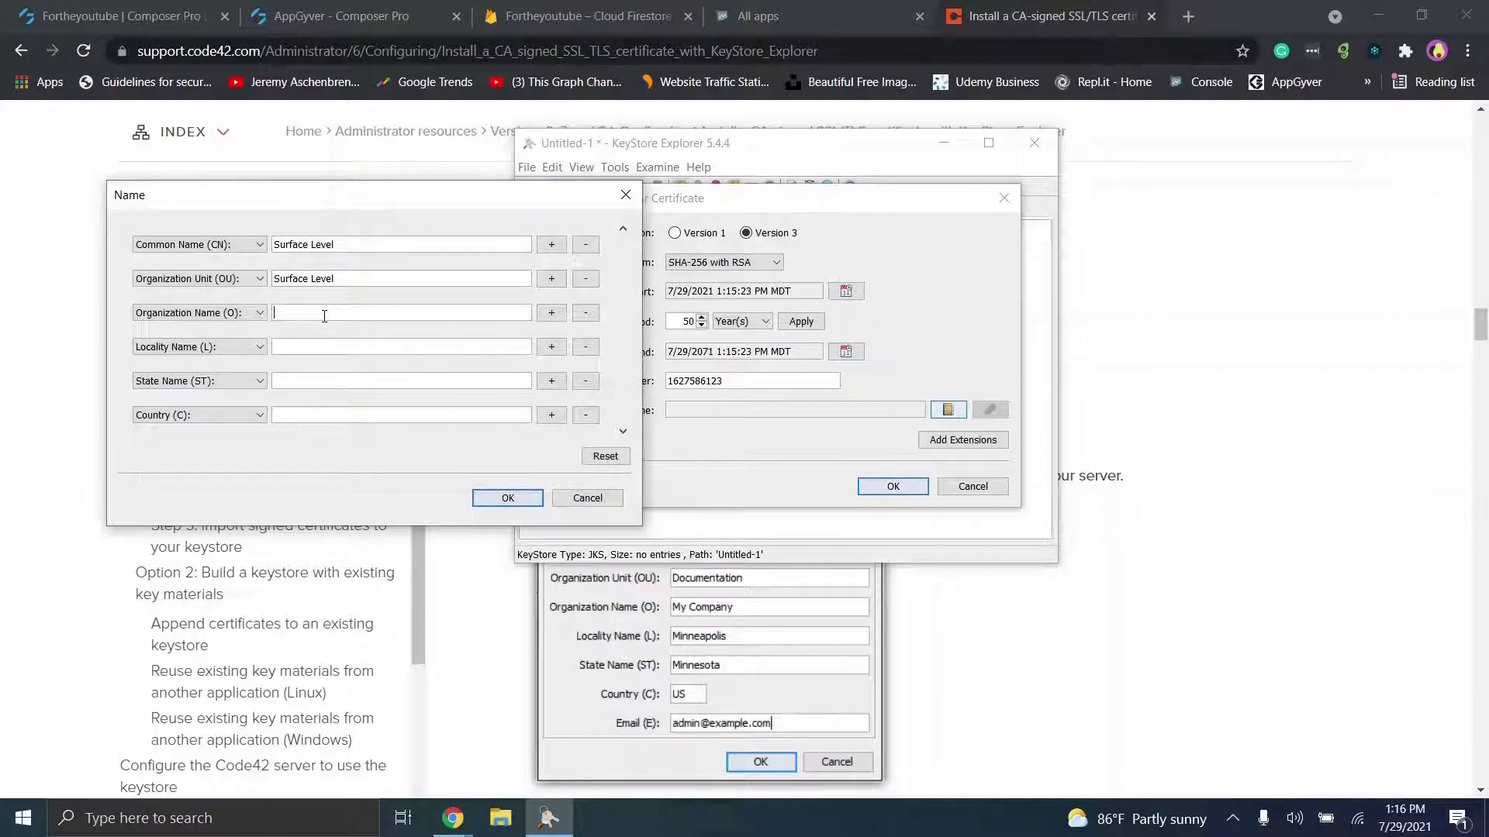
click(325, 314)
text(Surface Level)
text(Denver)
click(332, 381)
text(Colorado)
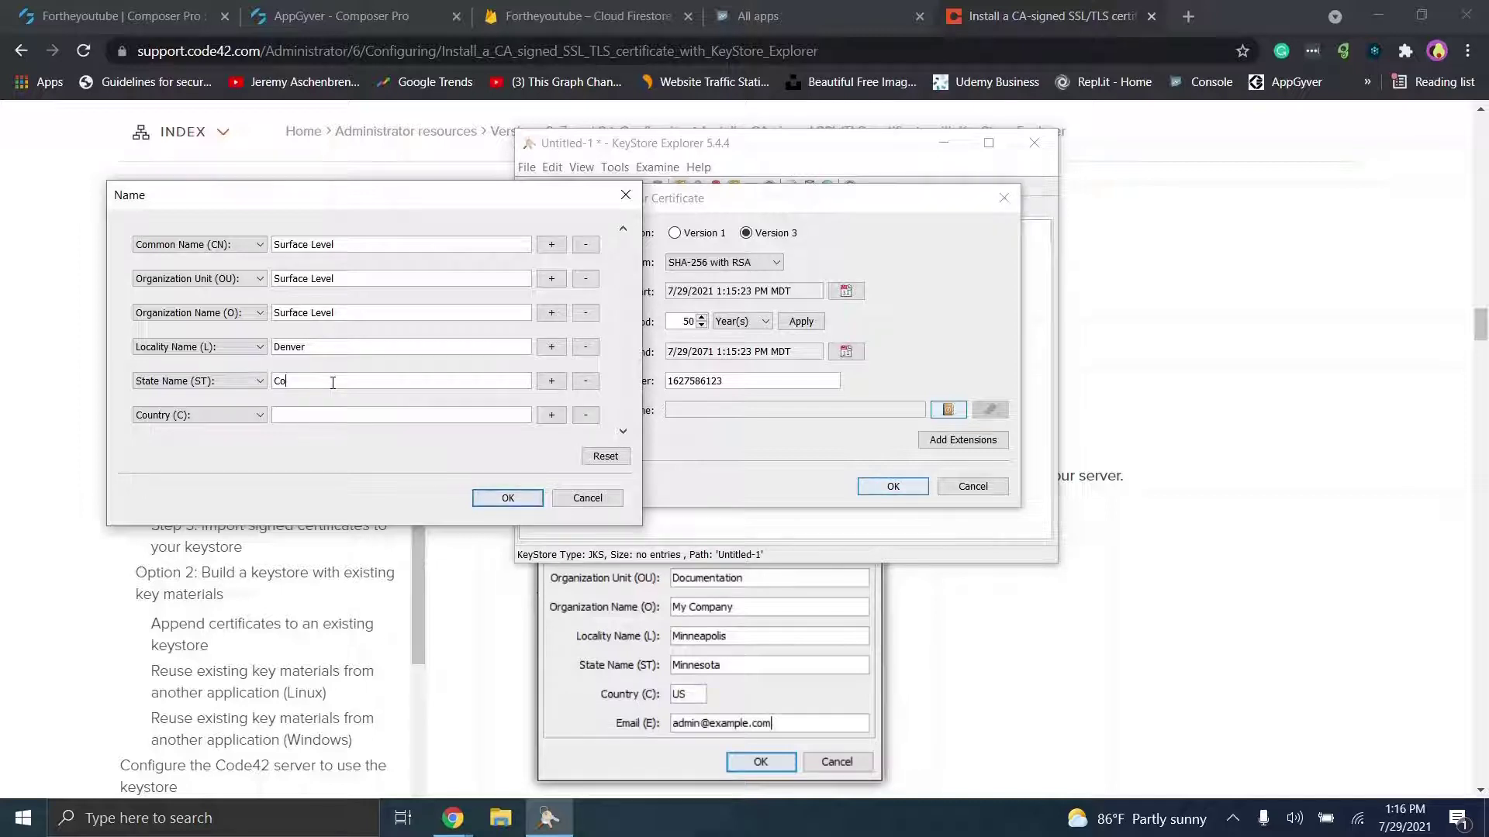
click(338, 417)
text(US)
click(484, 497)
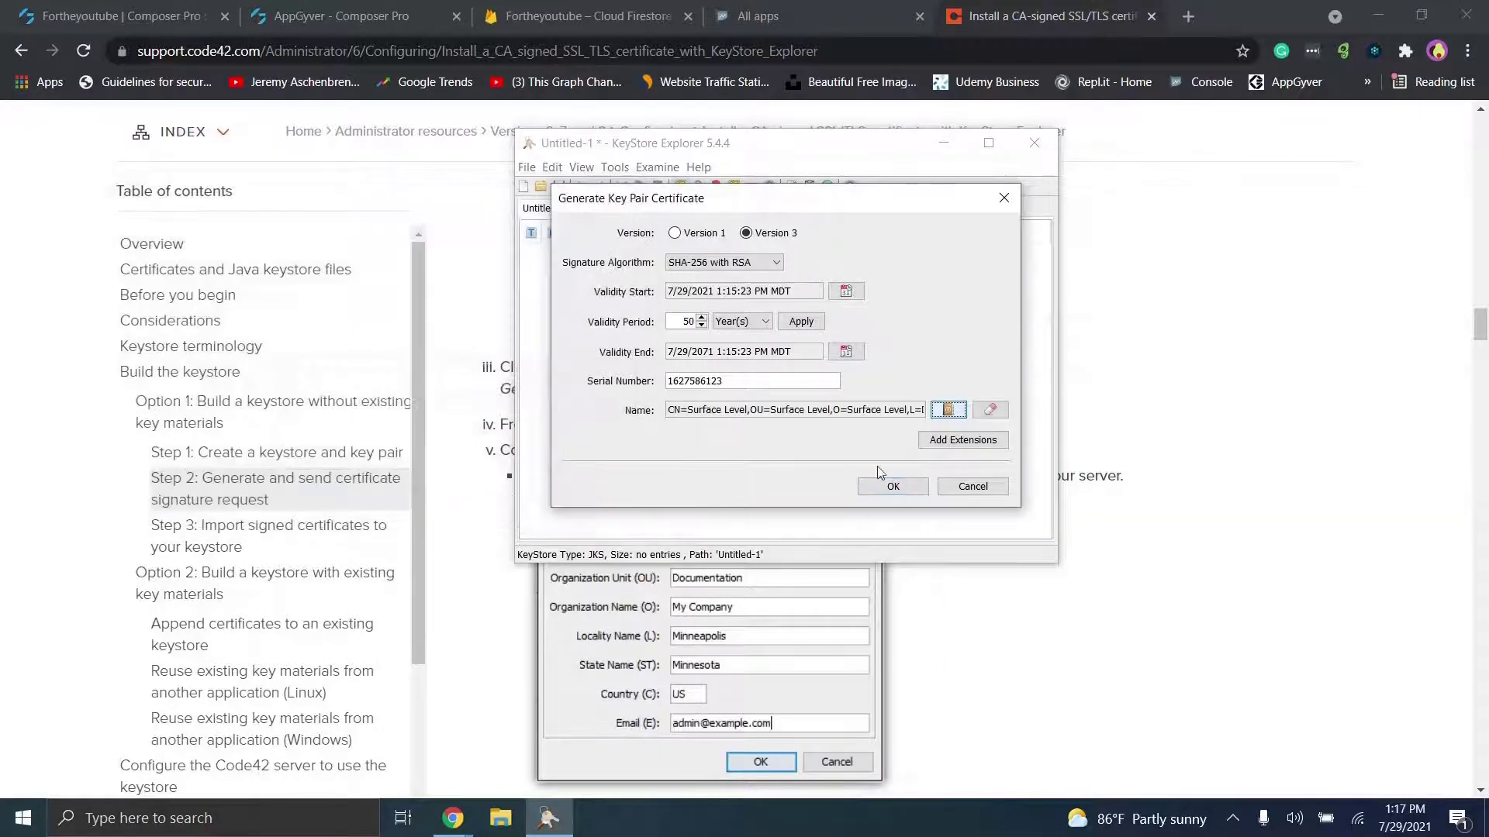
click(902, 487)
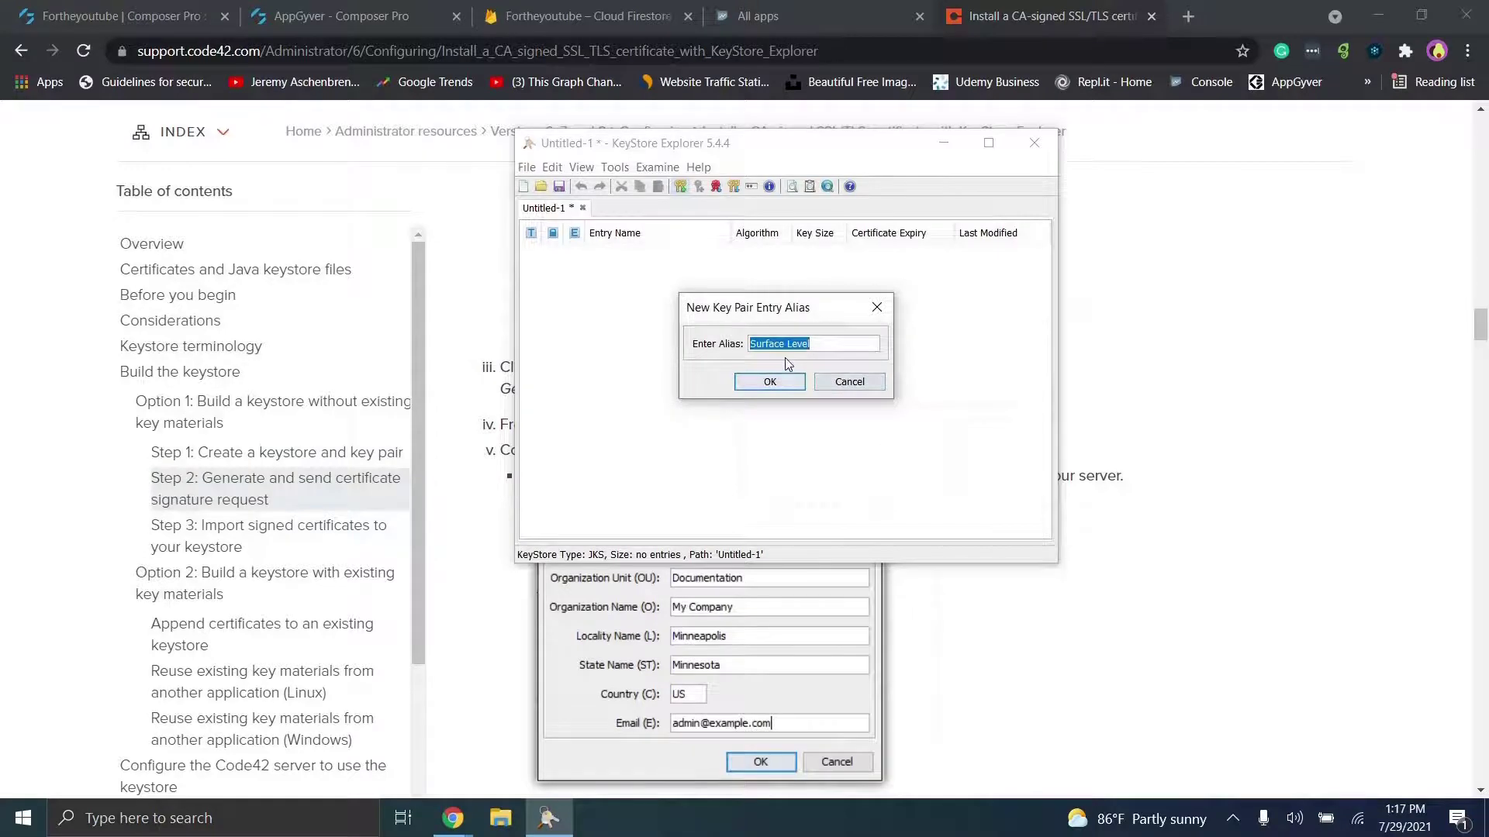
Step: Accept the Surface Level alias, set and confirm the key pair password, and dismiss the success message
key(alt+Tab)
scroll(908, 481, down, 6)
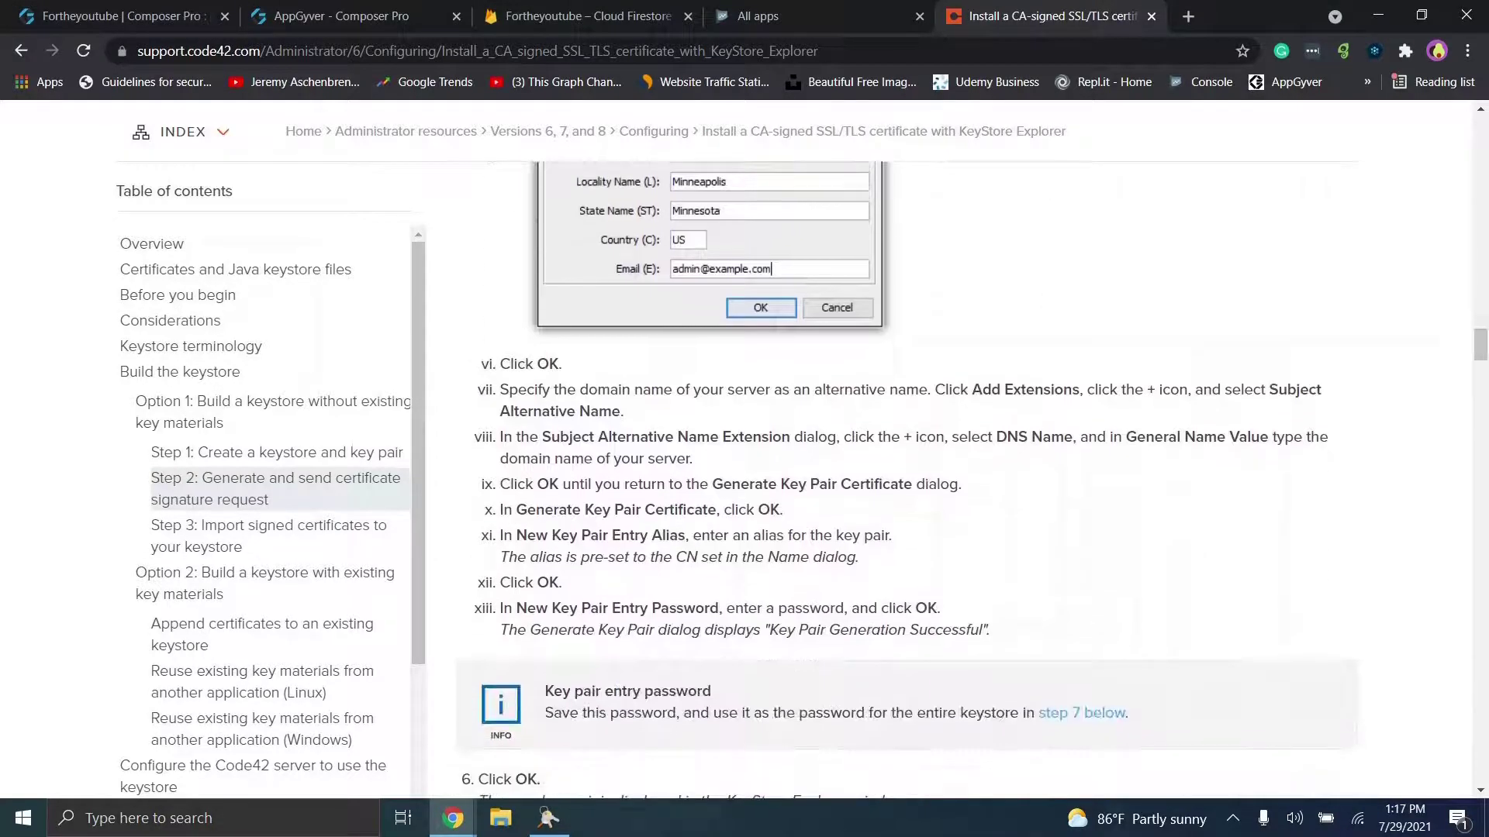
key(alt+Tab)
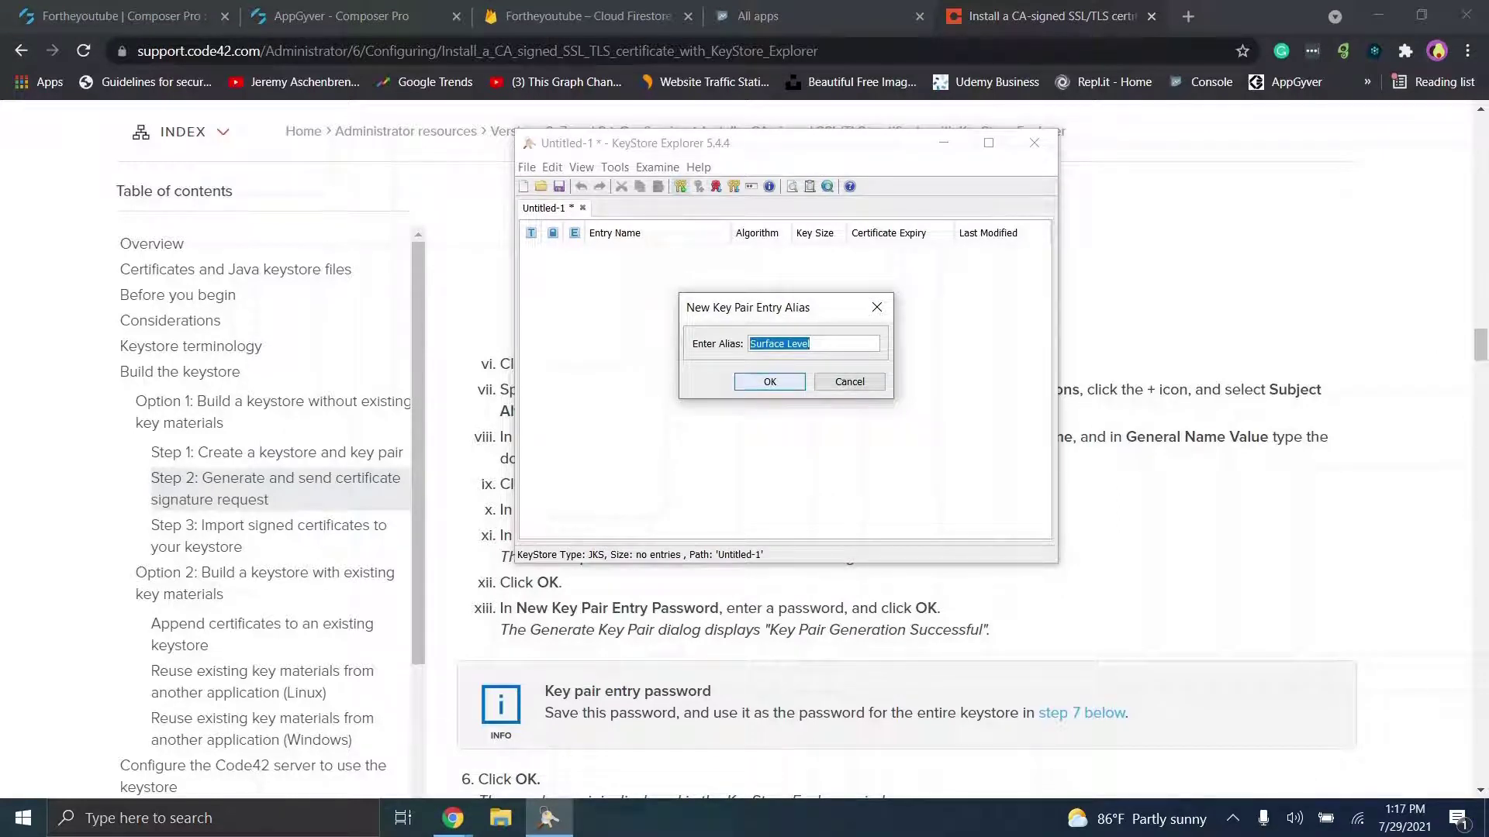
click(765, 383)
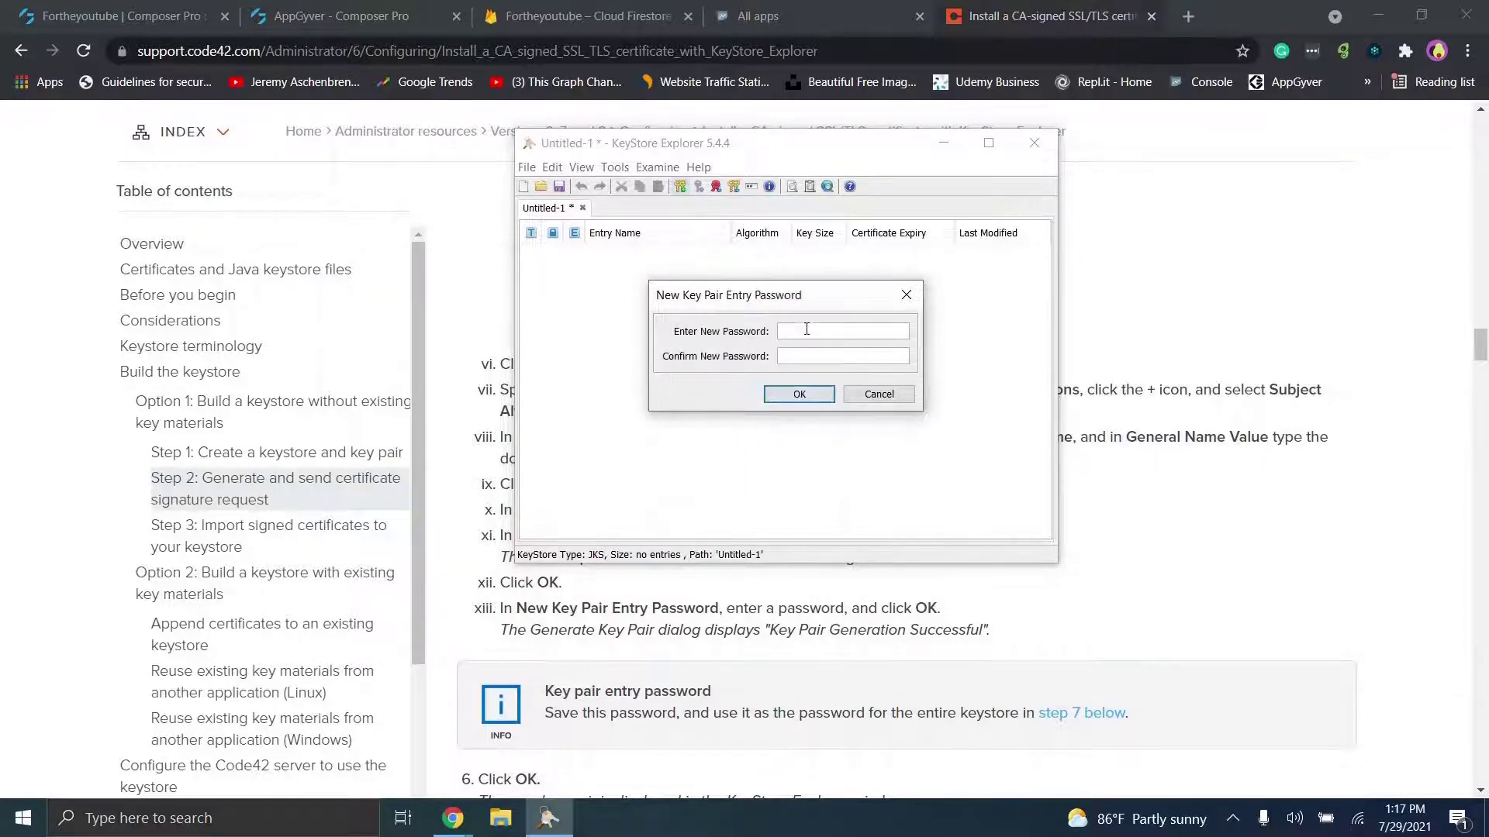
key(Tab)
click(817, 396)
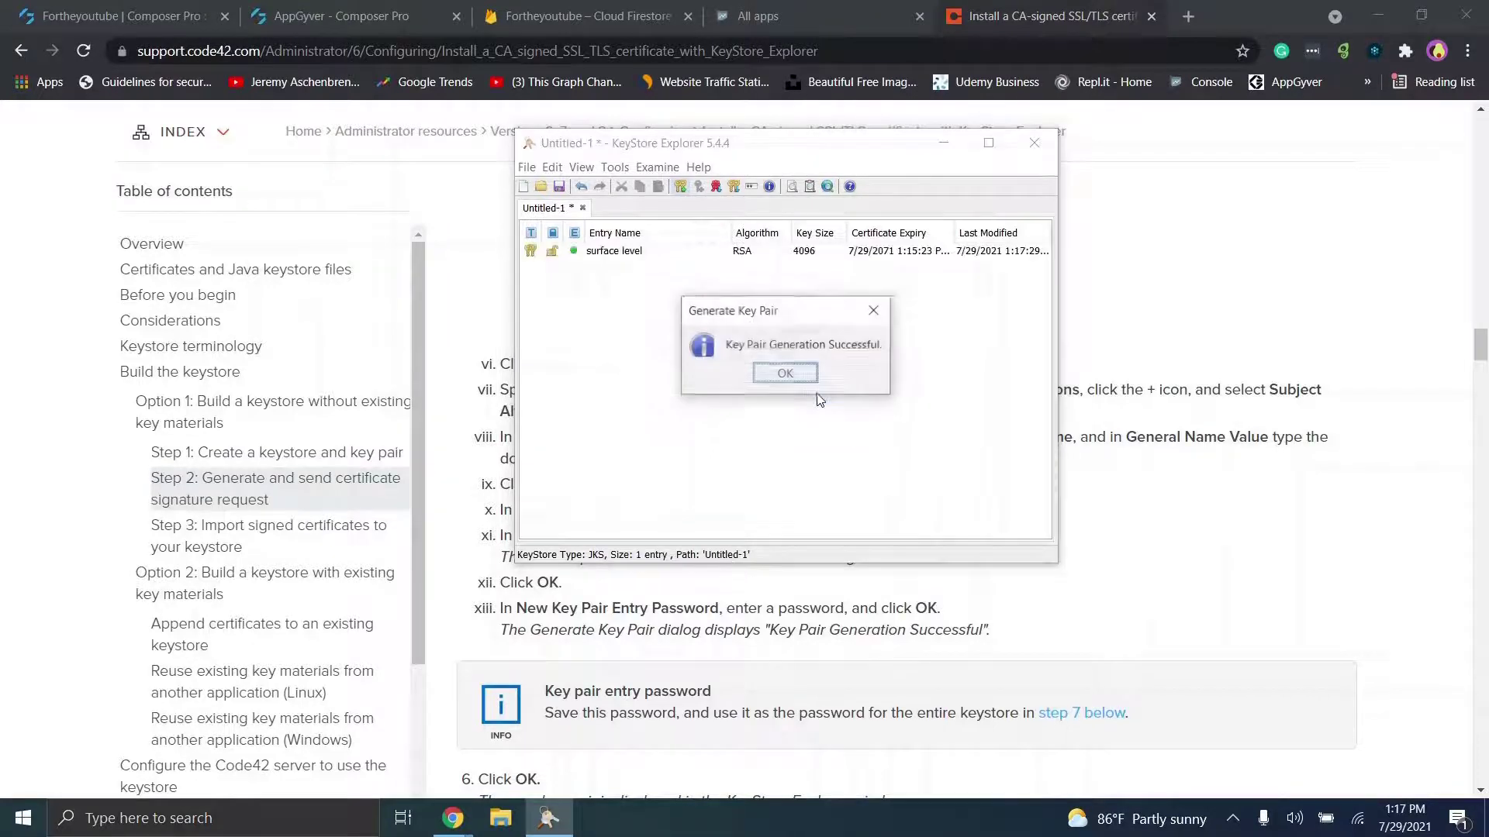
click(790, 381)
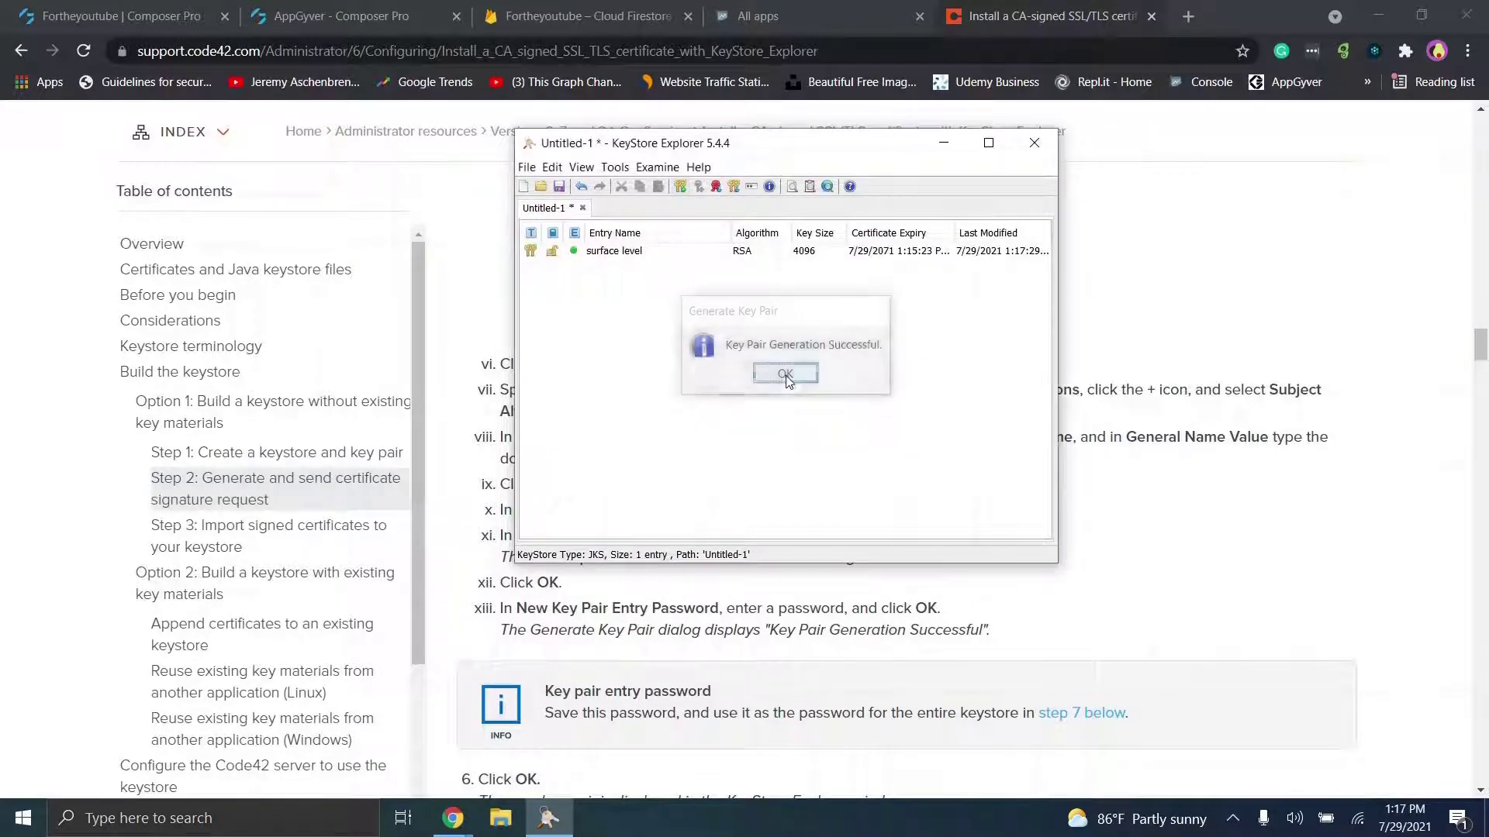
Step: Save the keystore, setting and confirming a keystore password
click(559, 187)
text(•••••••)
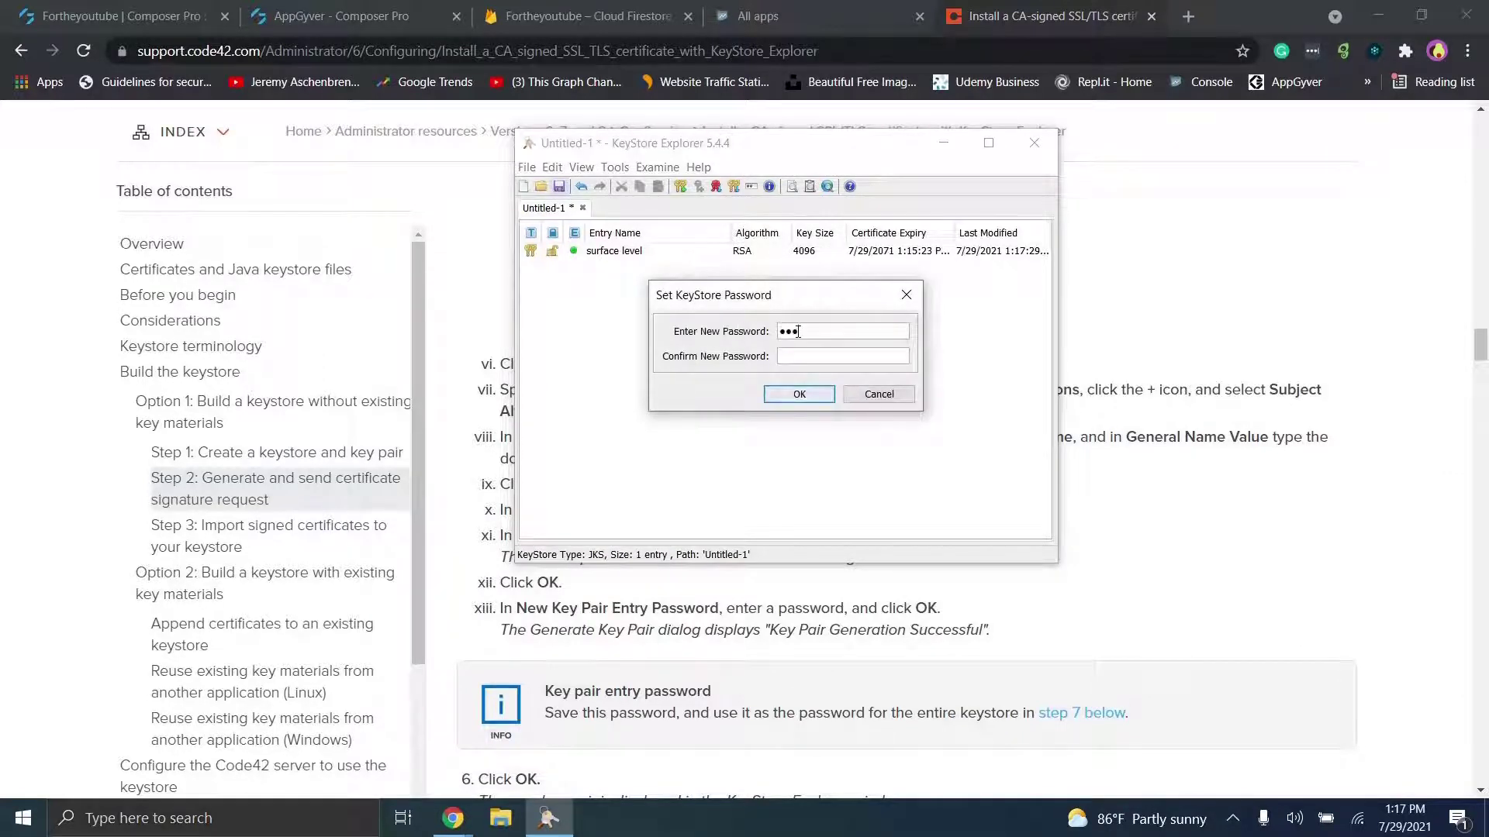
key(Tab)
text(•••••••)
click(780, 393)
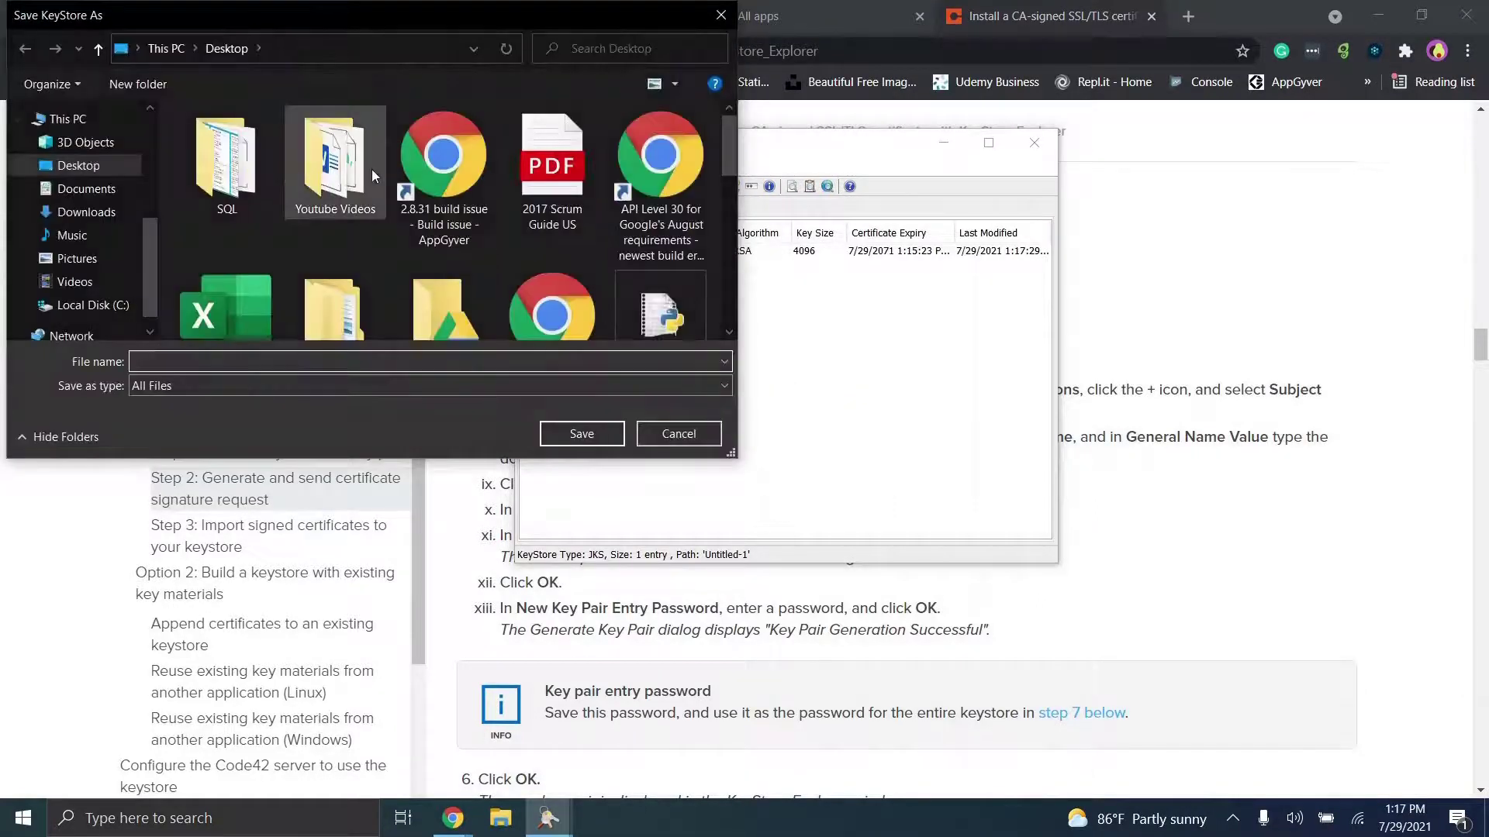
Step: Store the file as 'Keystore' in Downloads and close KeyStore Explorer
click(108, 213)
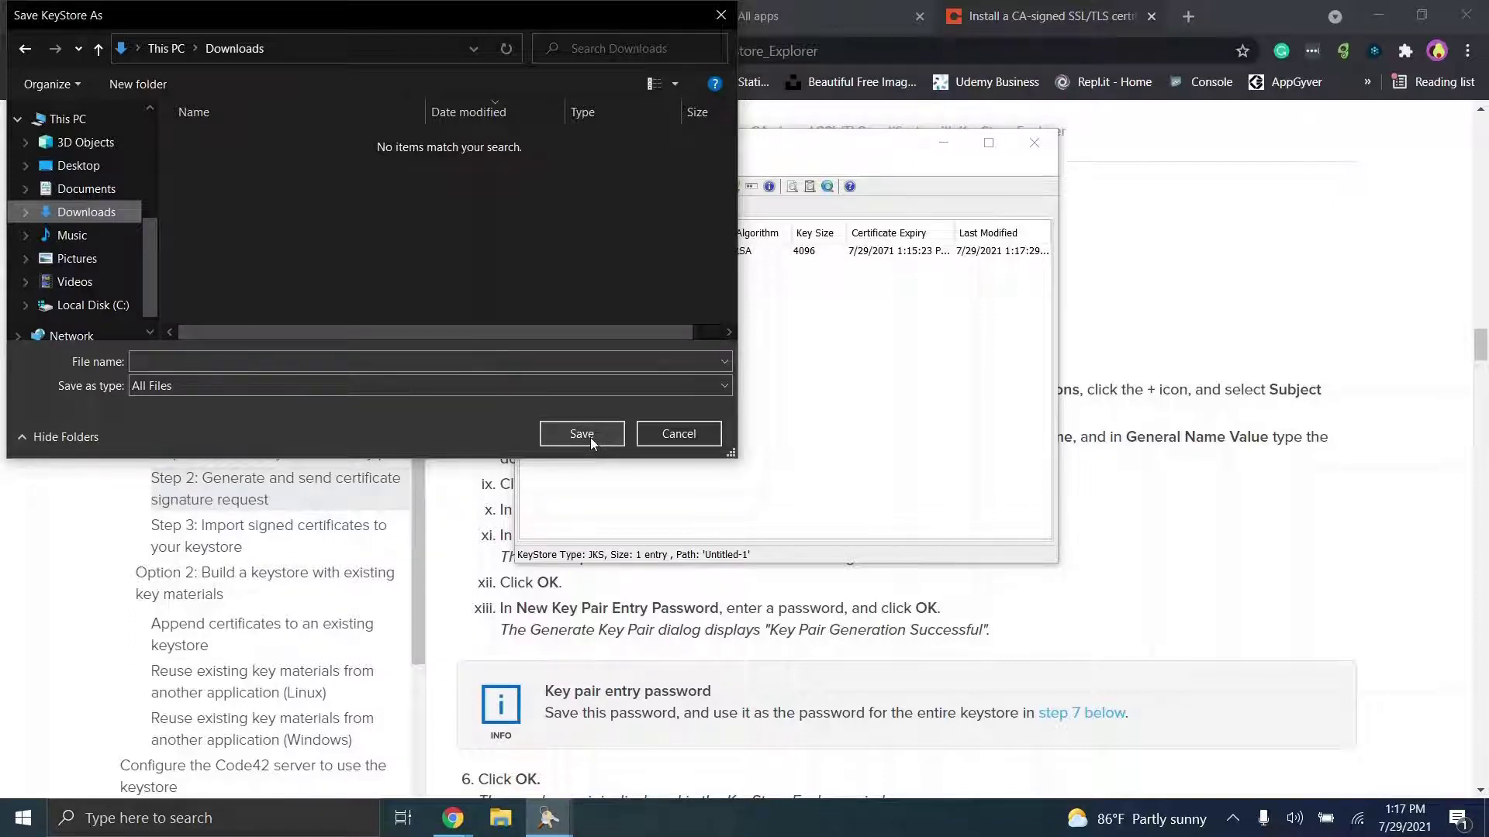
click(369, 370)
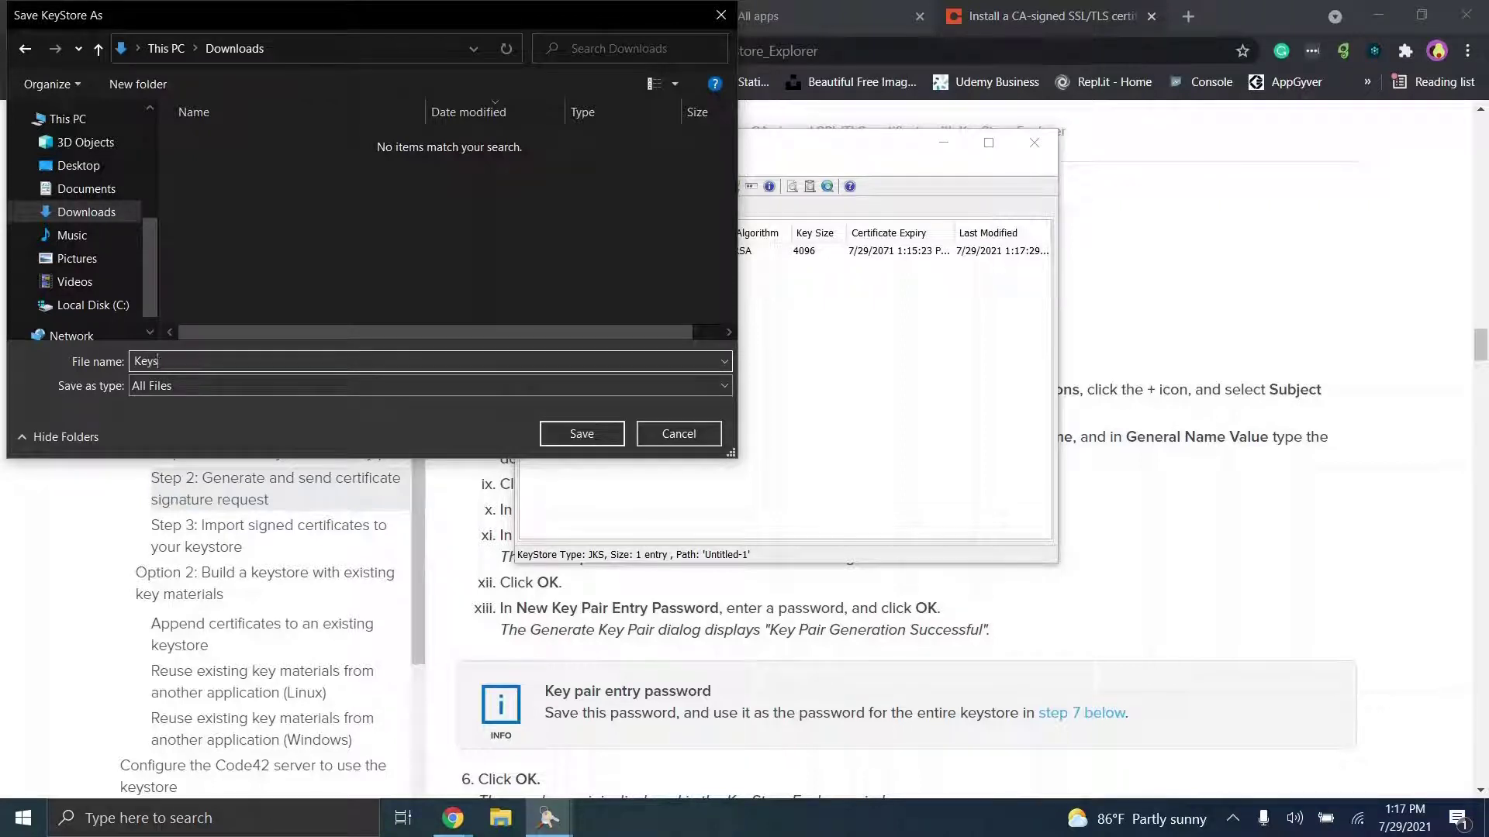
text(Keystore)
click(617, 433)
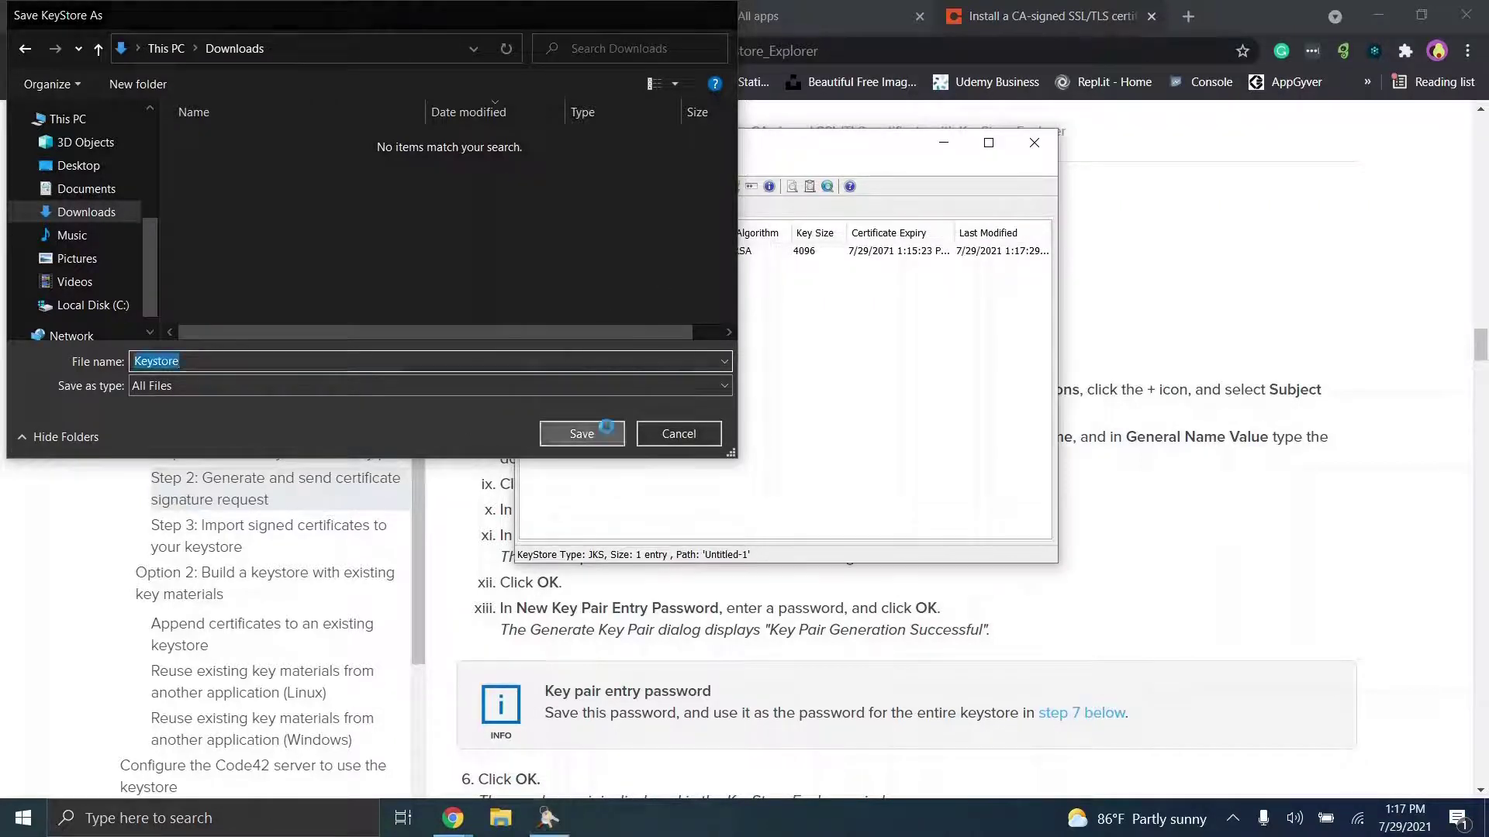
click(1043, 145)
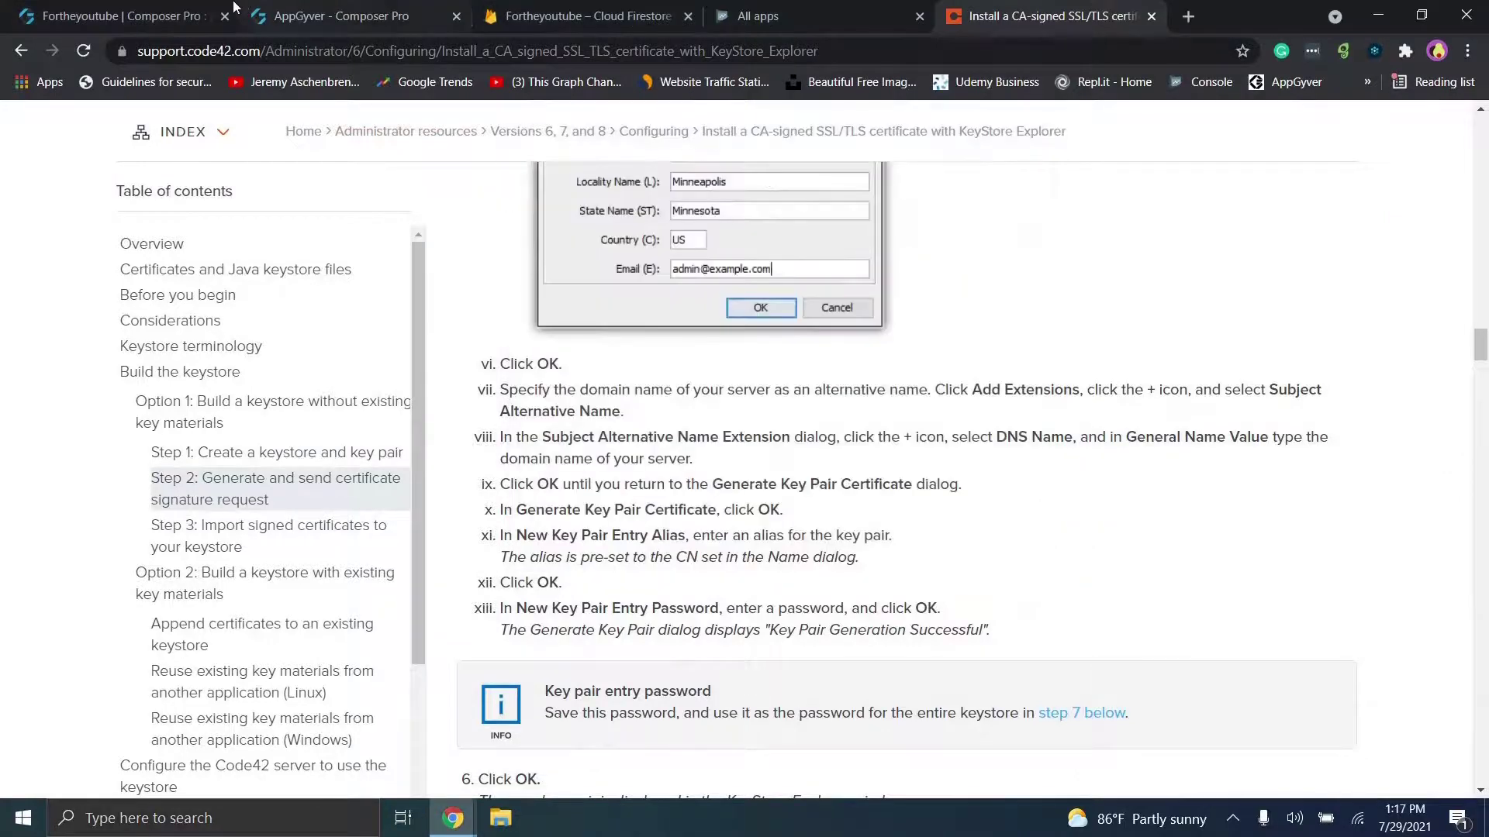
Step: Upload the Keystore file from Downloads in the Android build settings
click(207, 8)
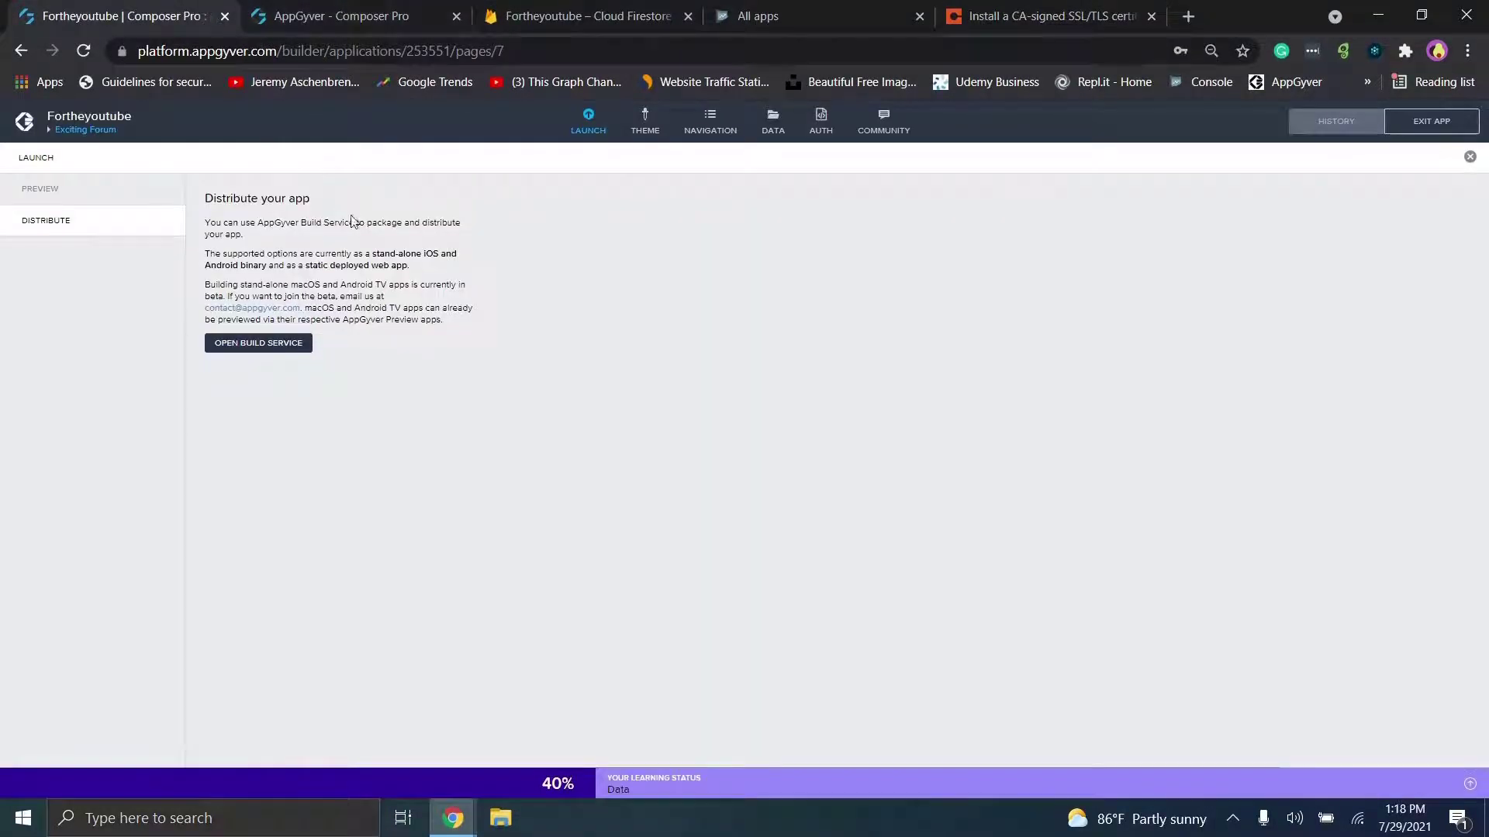
click(289, 345)
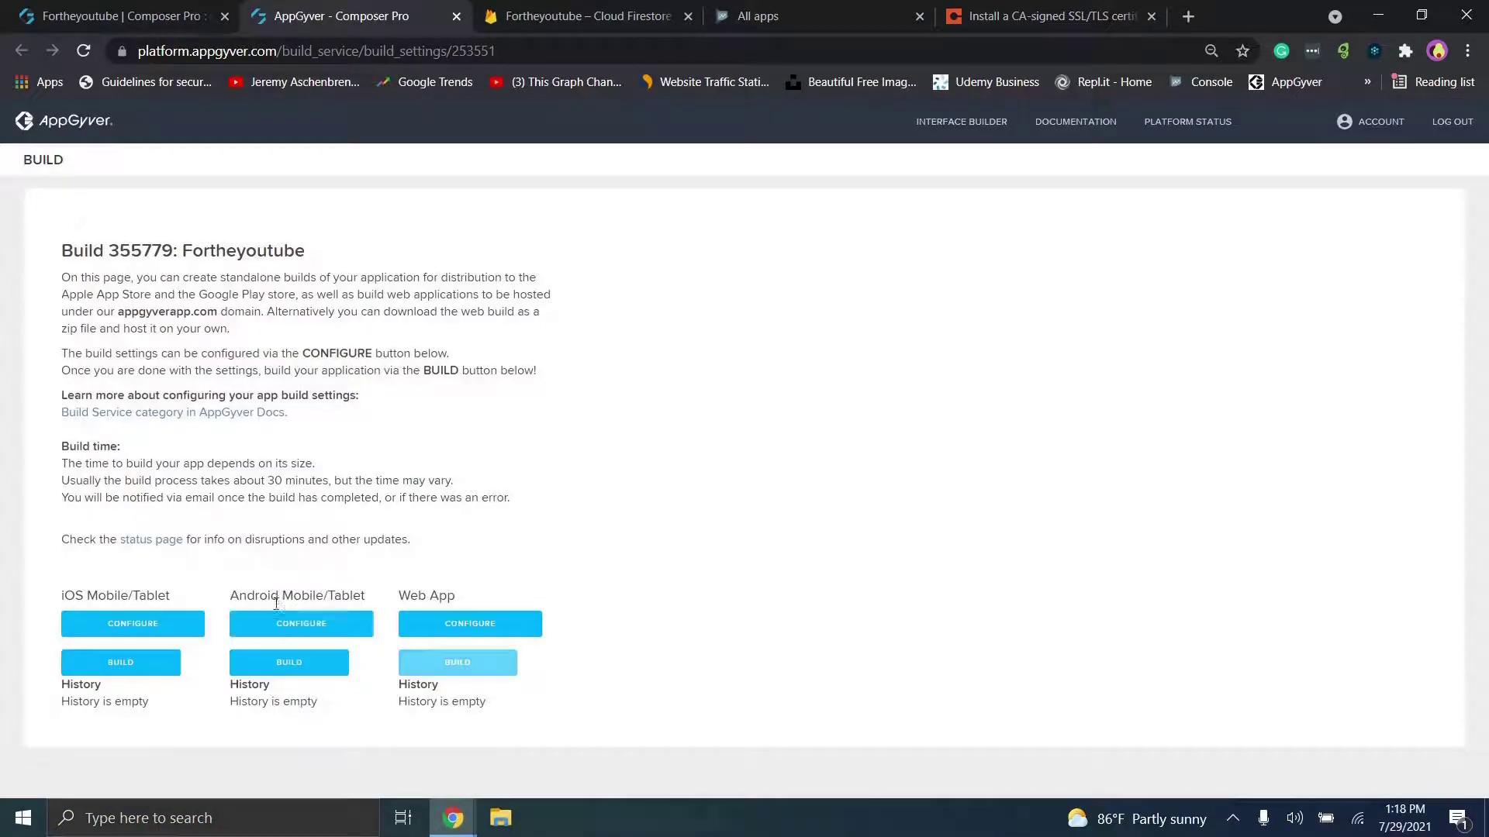
click(287, 631)
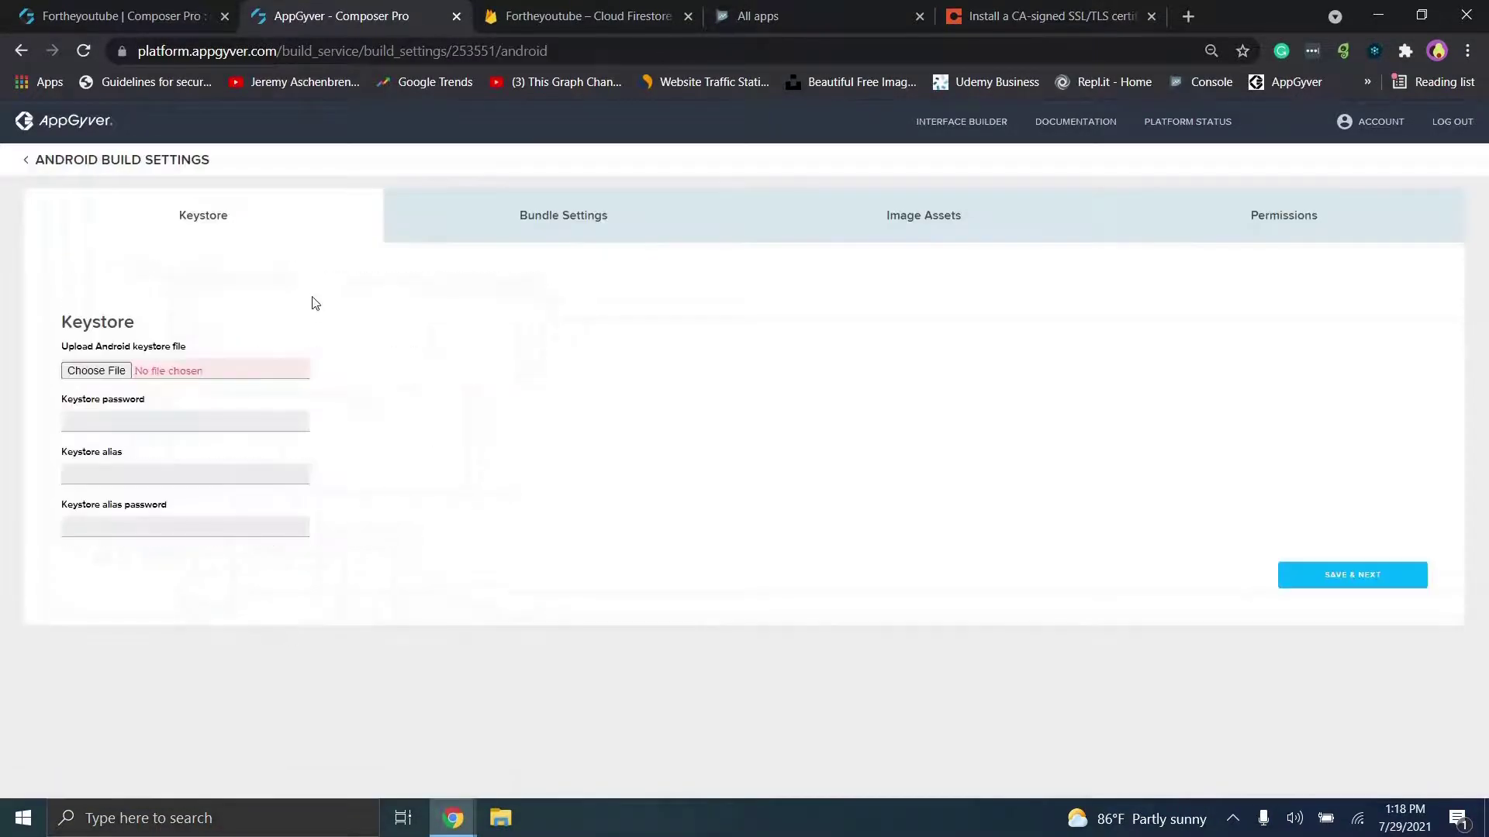
click(117, 365)
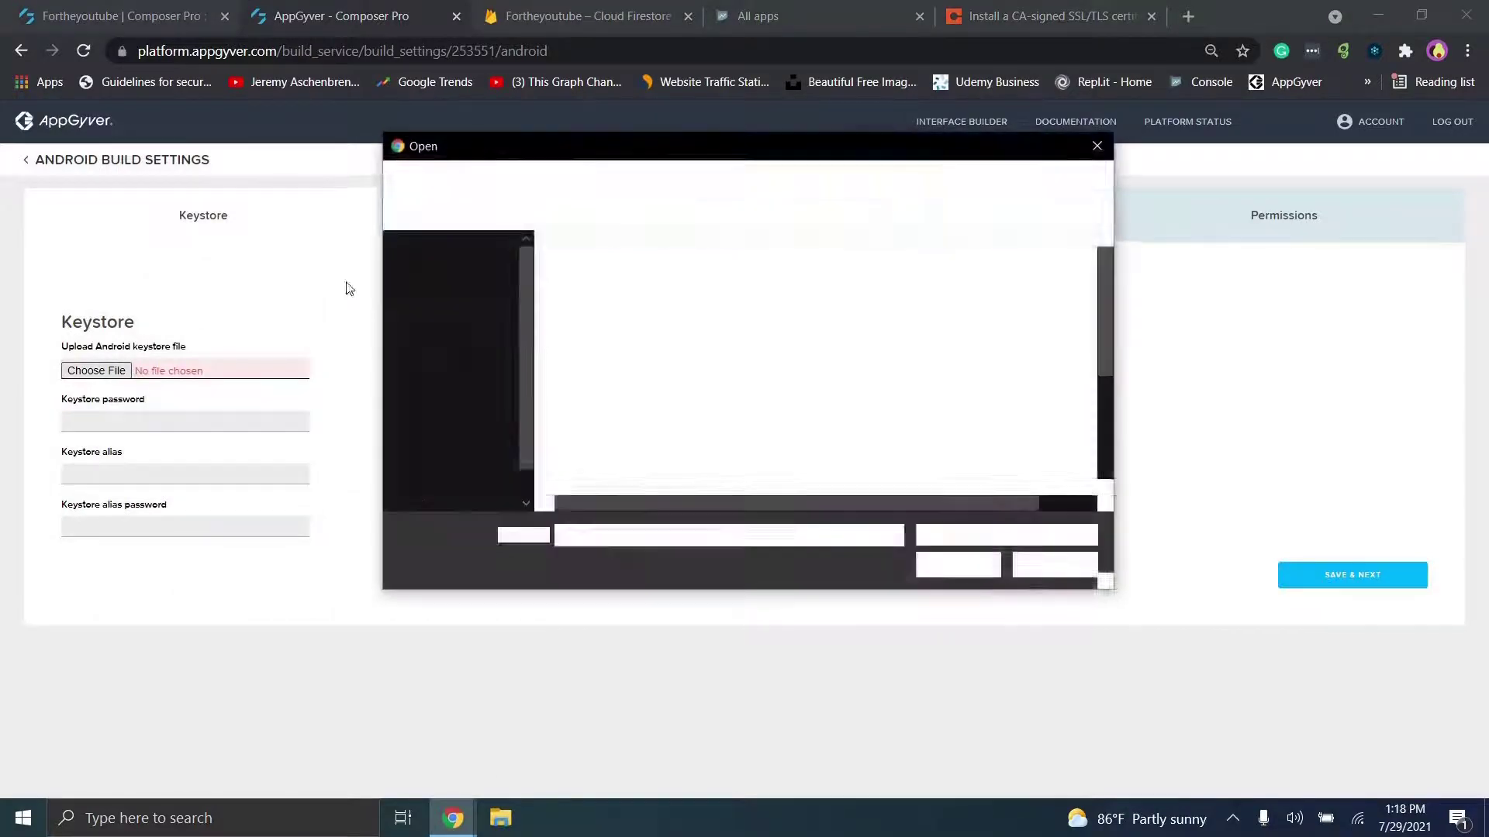
click(469, 306)
click(616, 298)
double_click(616, 298)
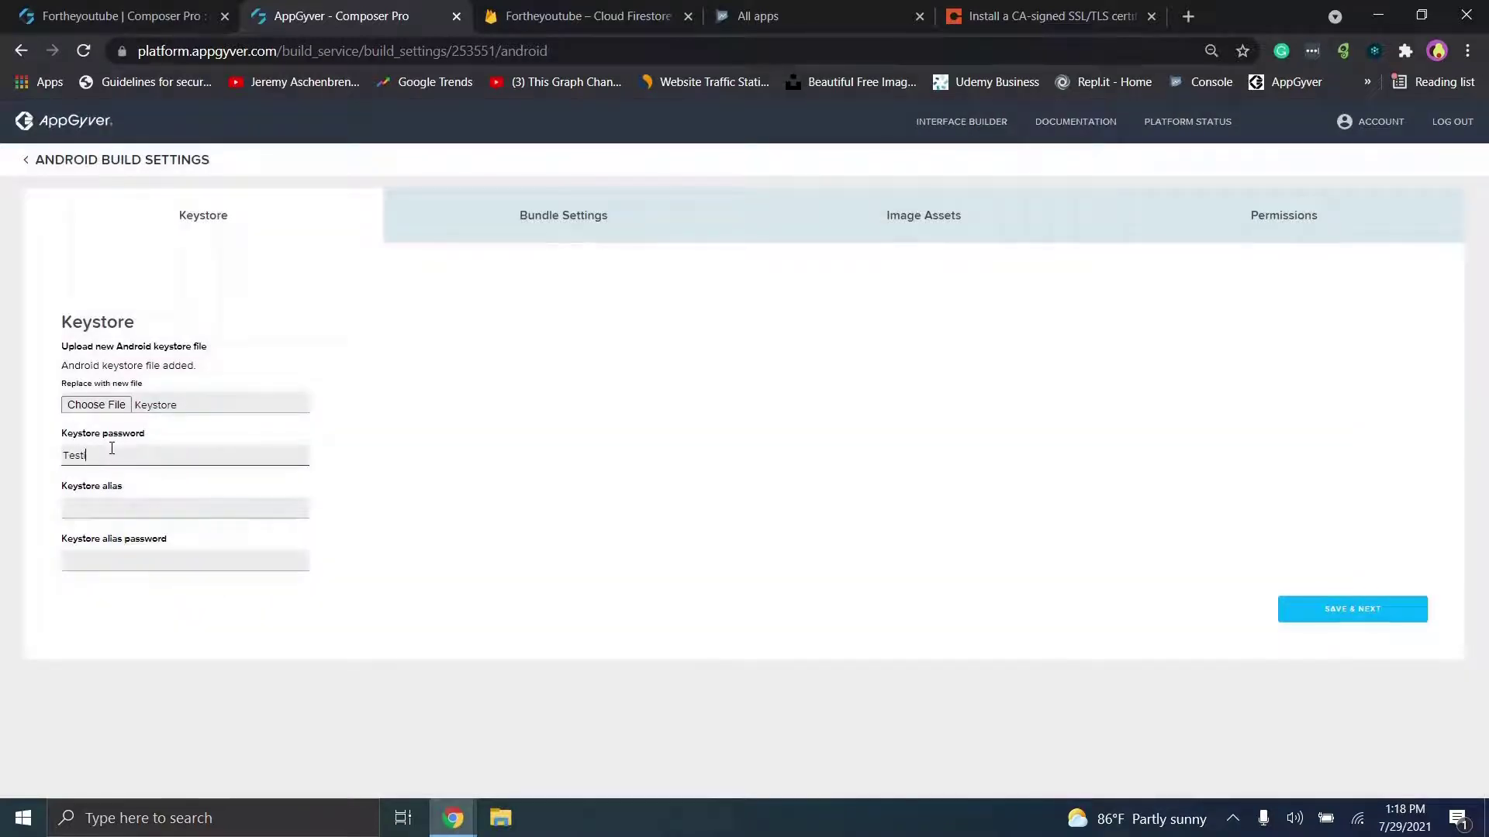
Step: Enter the alias Surface Level and the alias password, then save and continue
click(117, 504)
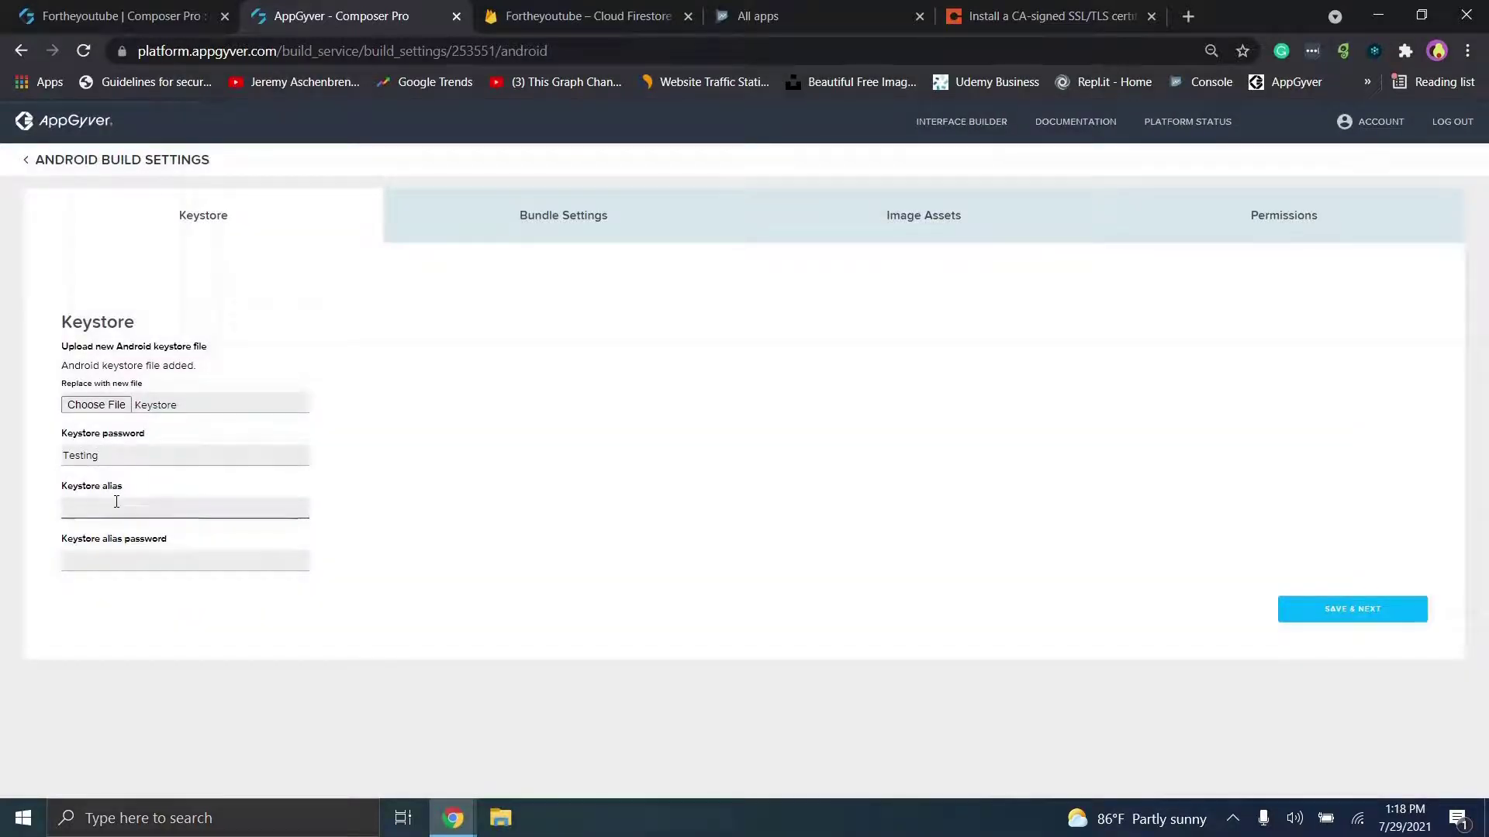
text(Surface Level)
click(118, 552)
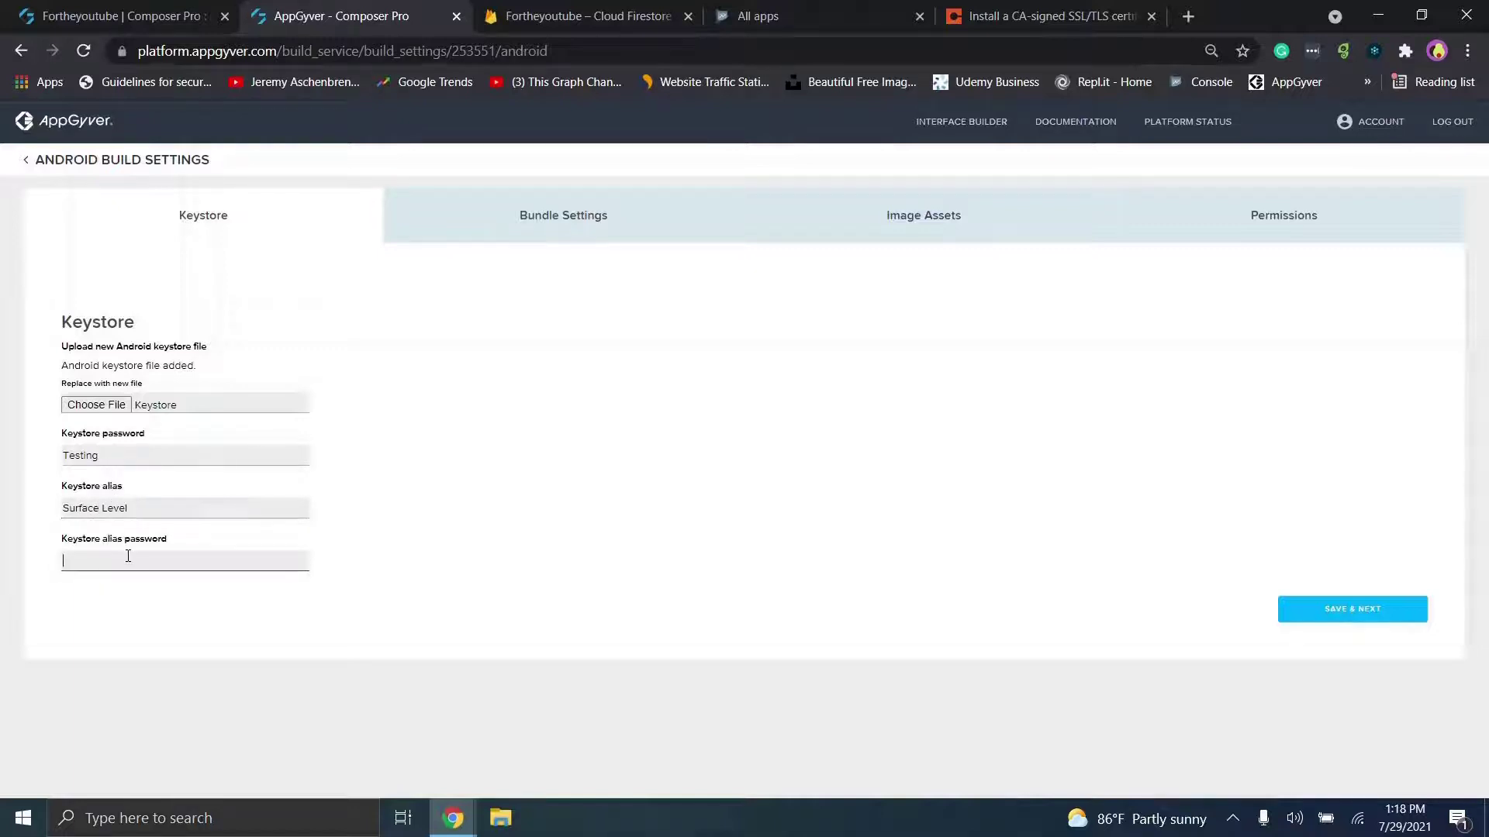
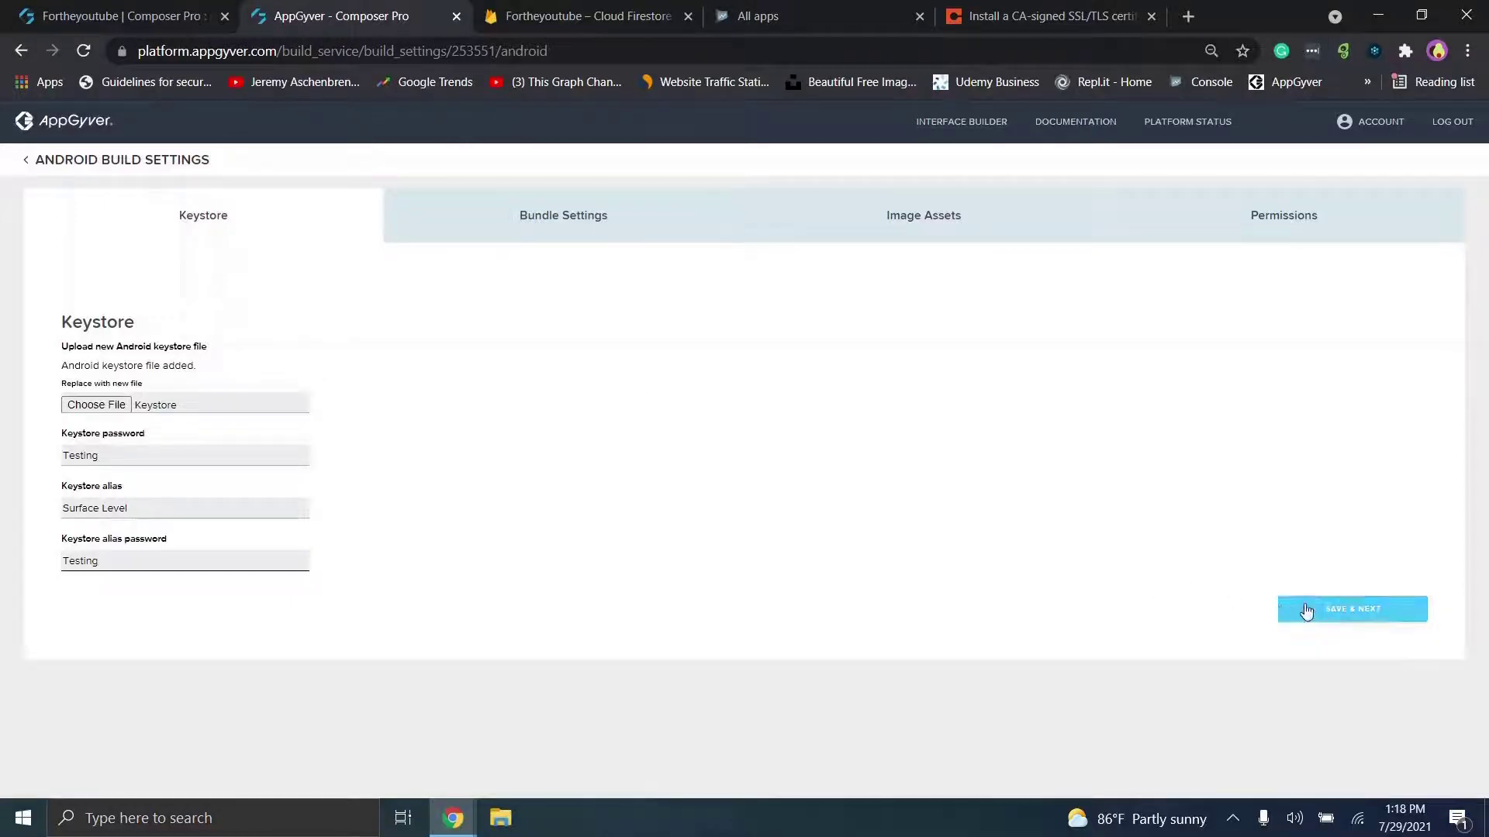
click(1306, 611)
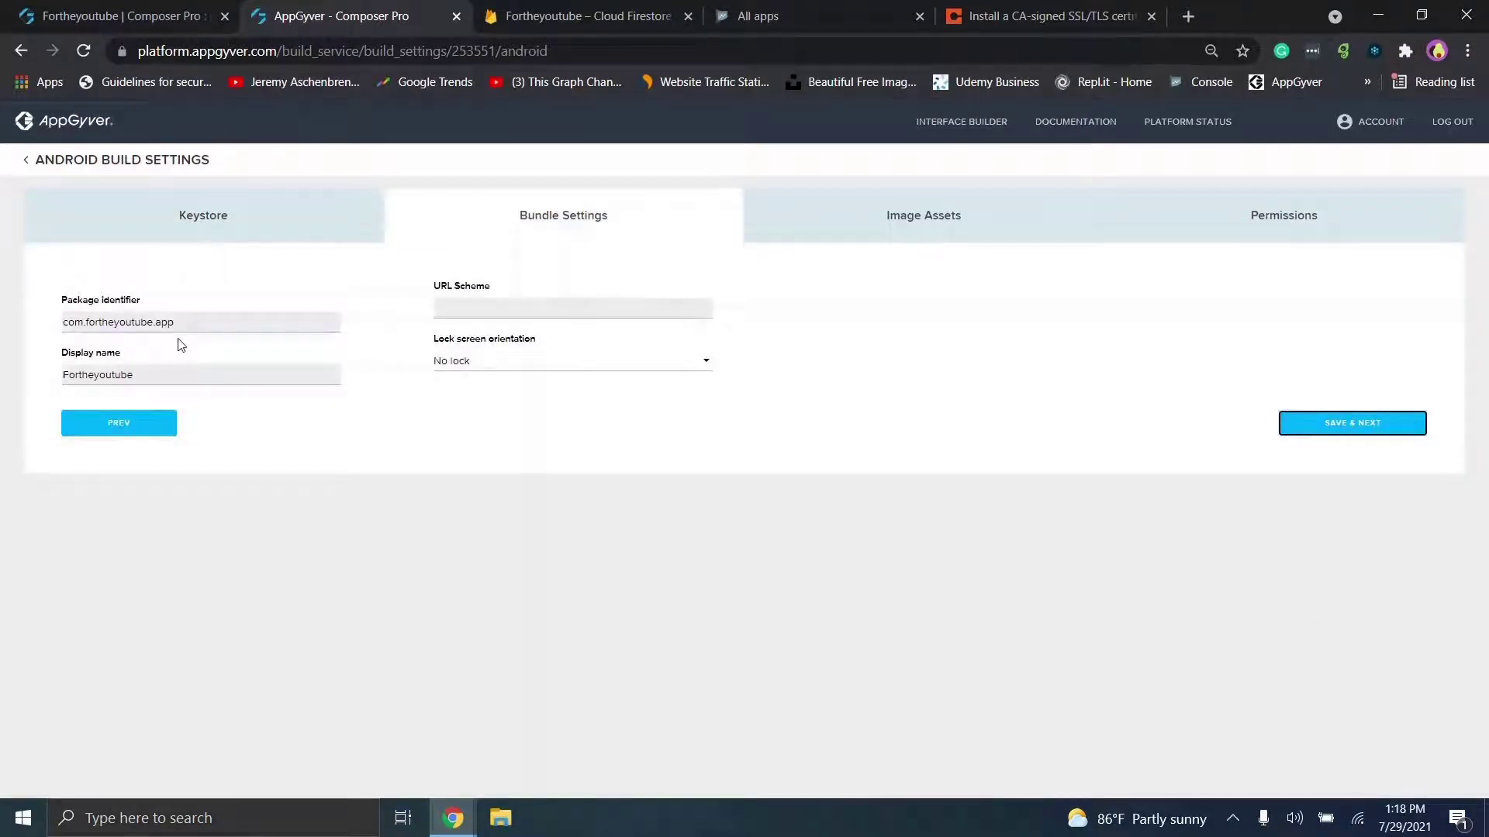
Step: Leave the screen orientation lock at No lock and save the bundle settings
click(481, 363)
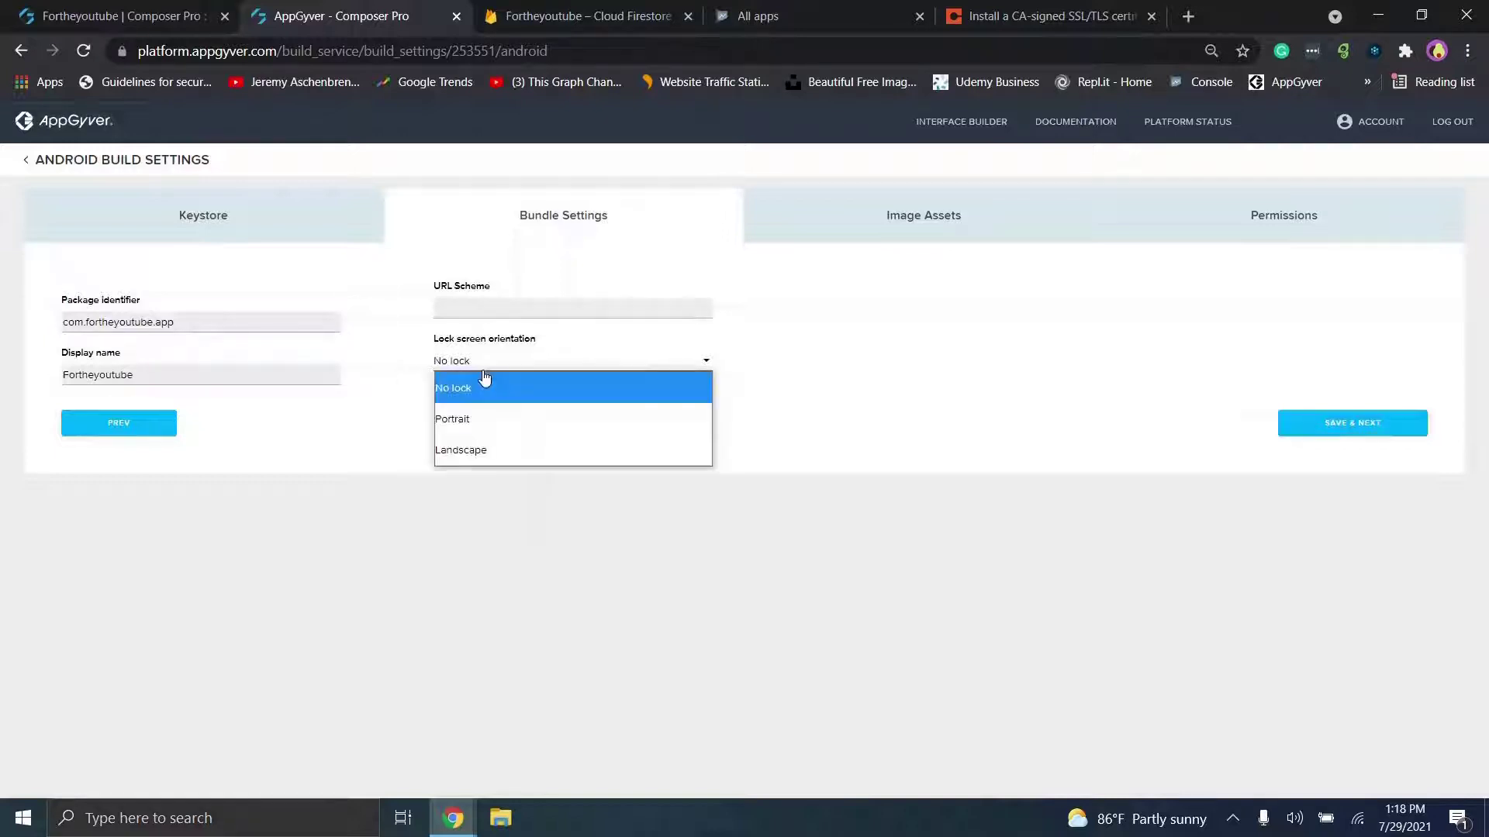
click(305, 441)
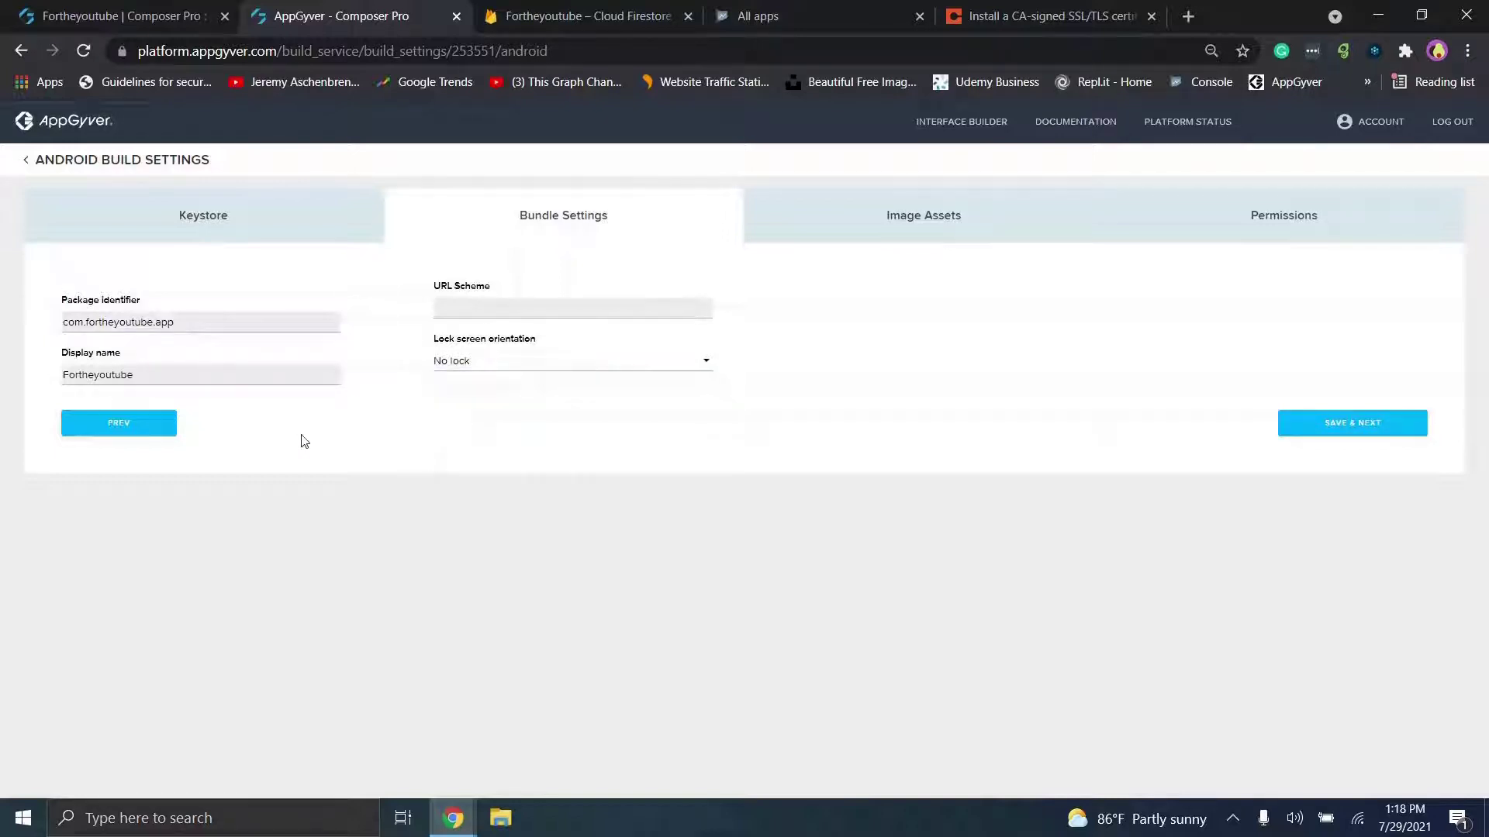
click(1306, 423)
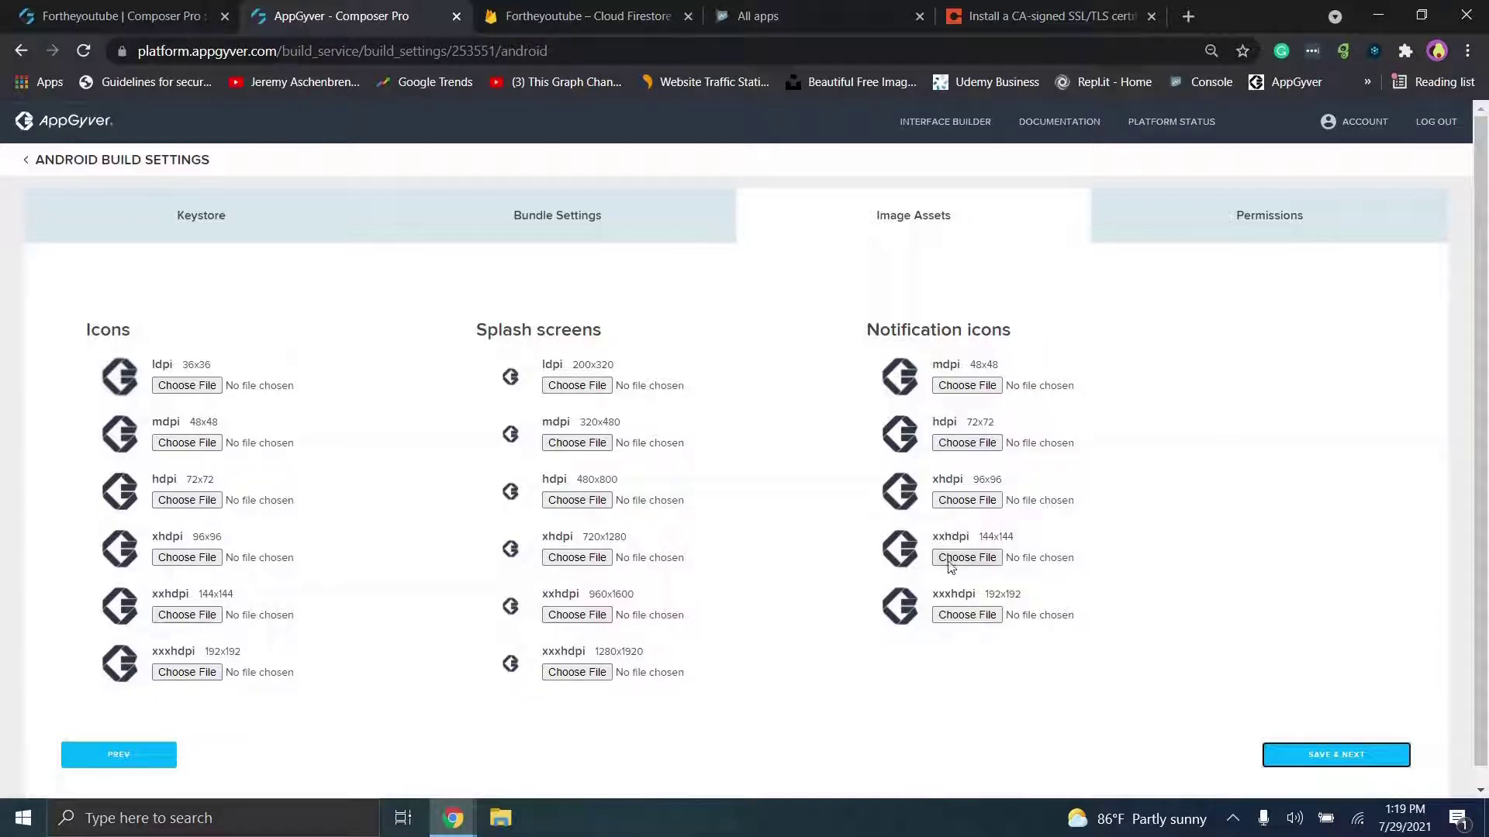
Step: Try the icon upload slots, cancel without choosing files, then start a Windows search for Paint
click(580, 674)
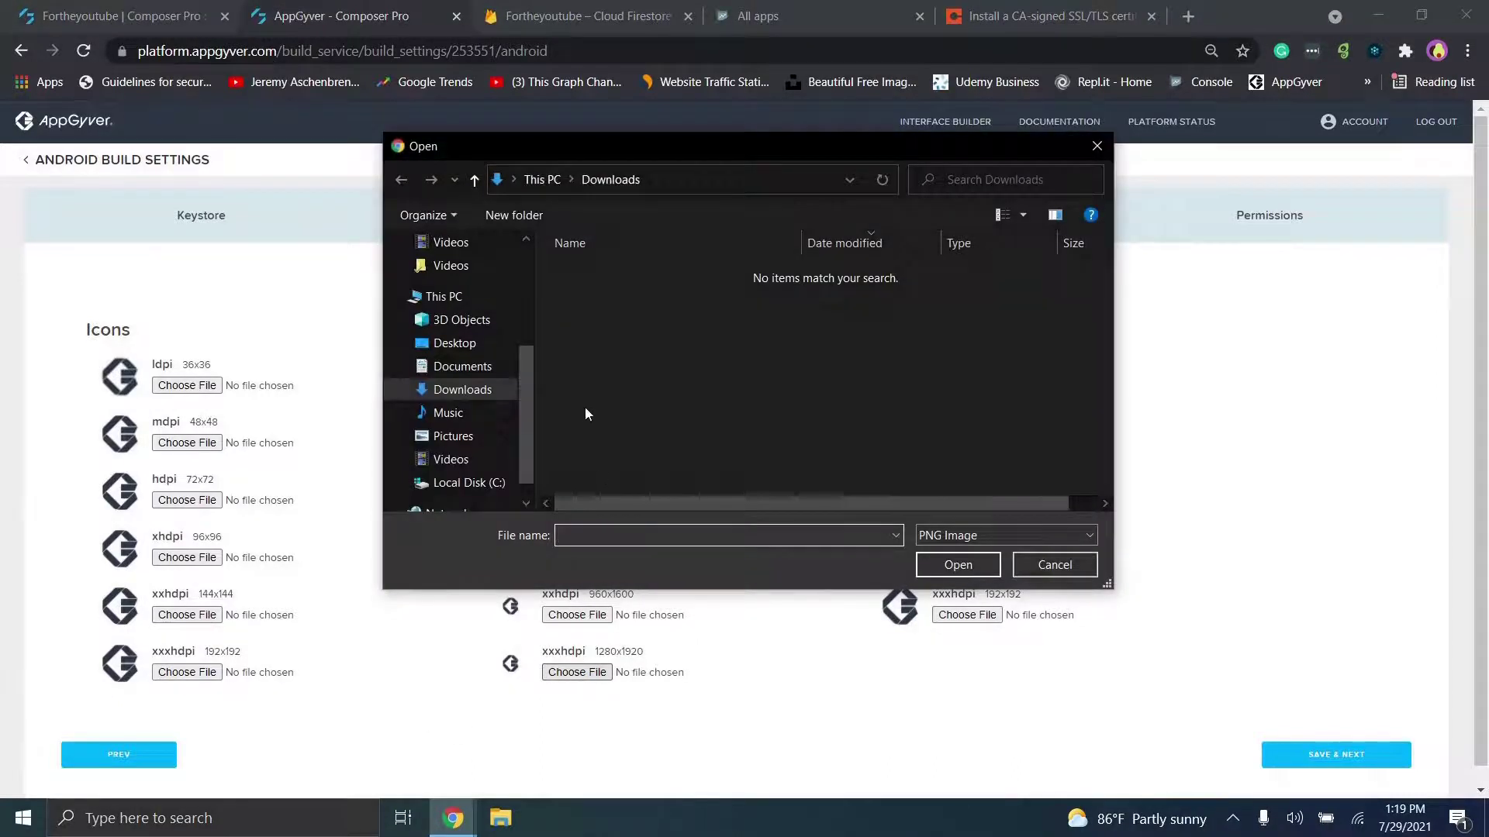
drag(521, 374, 524, 273)
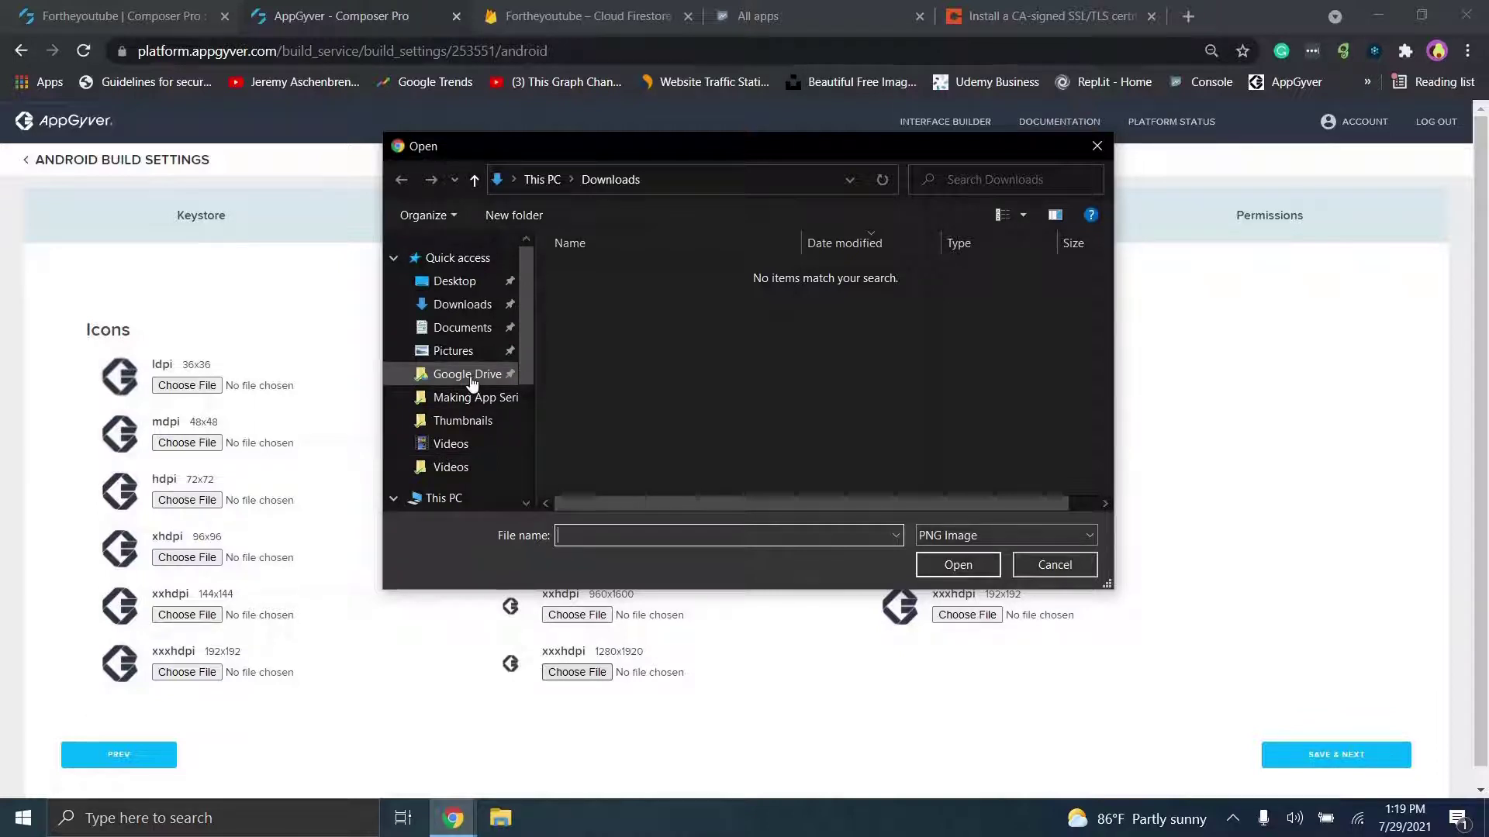
click(1041, 573)
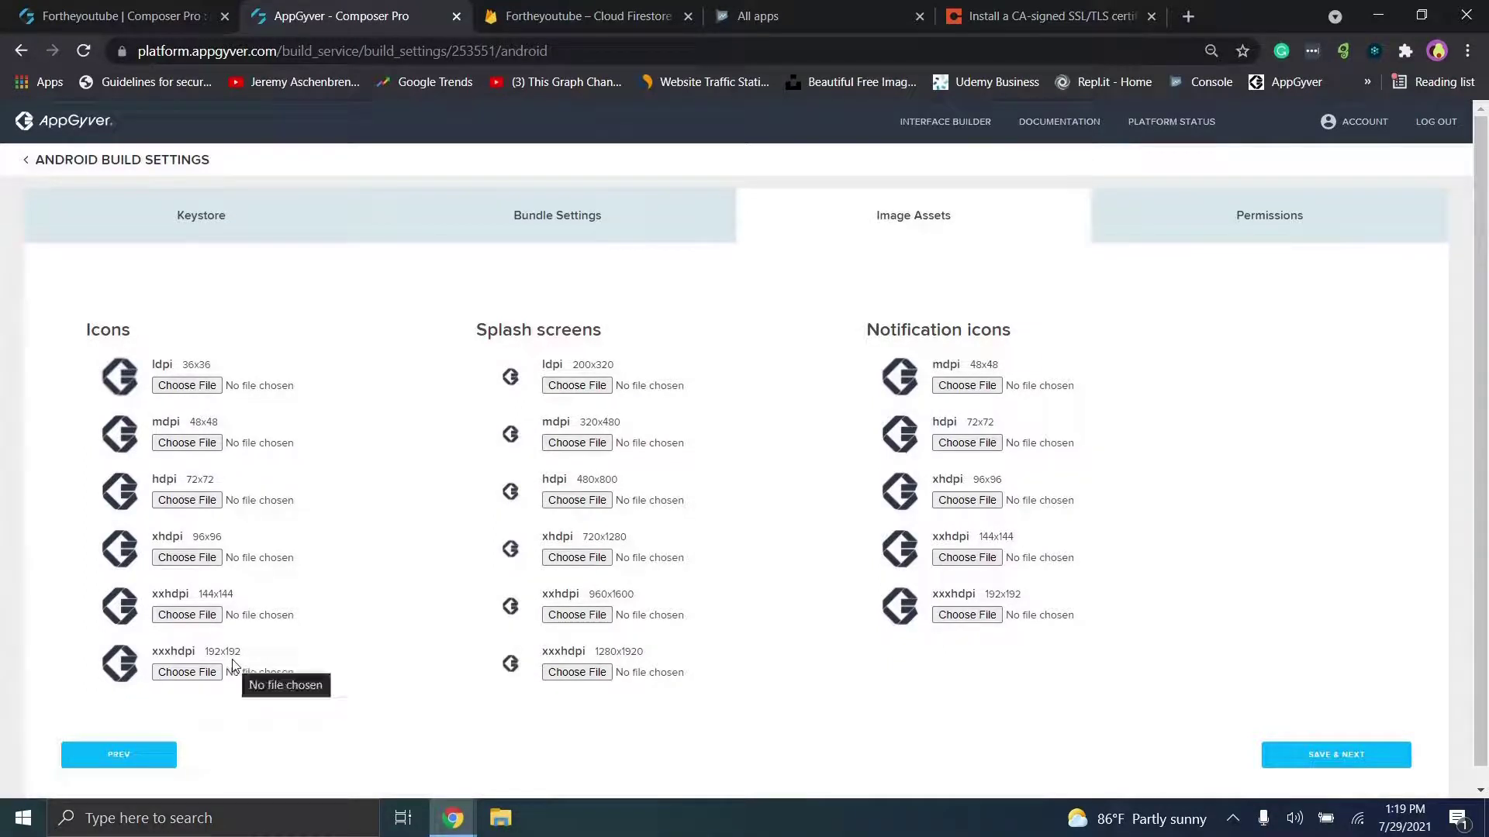
drag(207, 651, 250, 659)
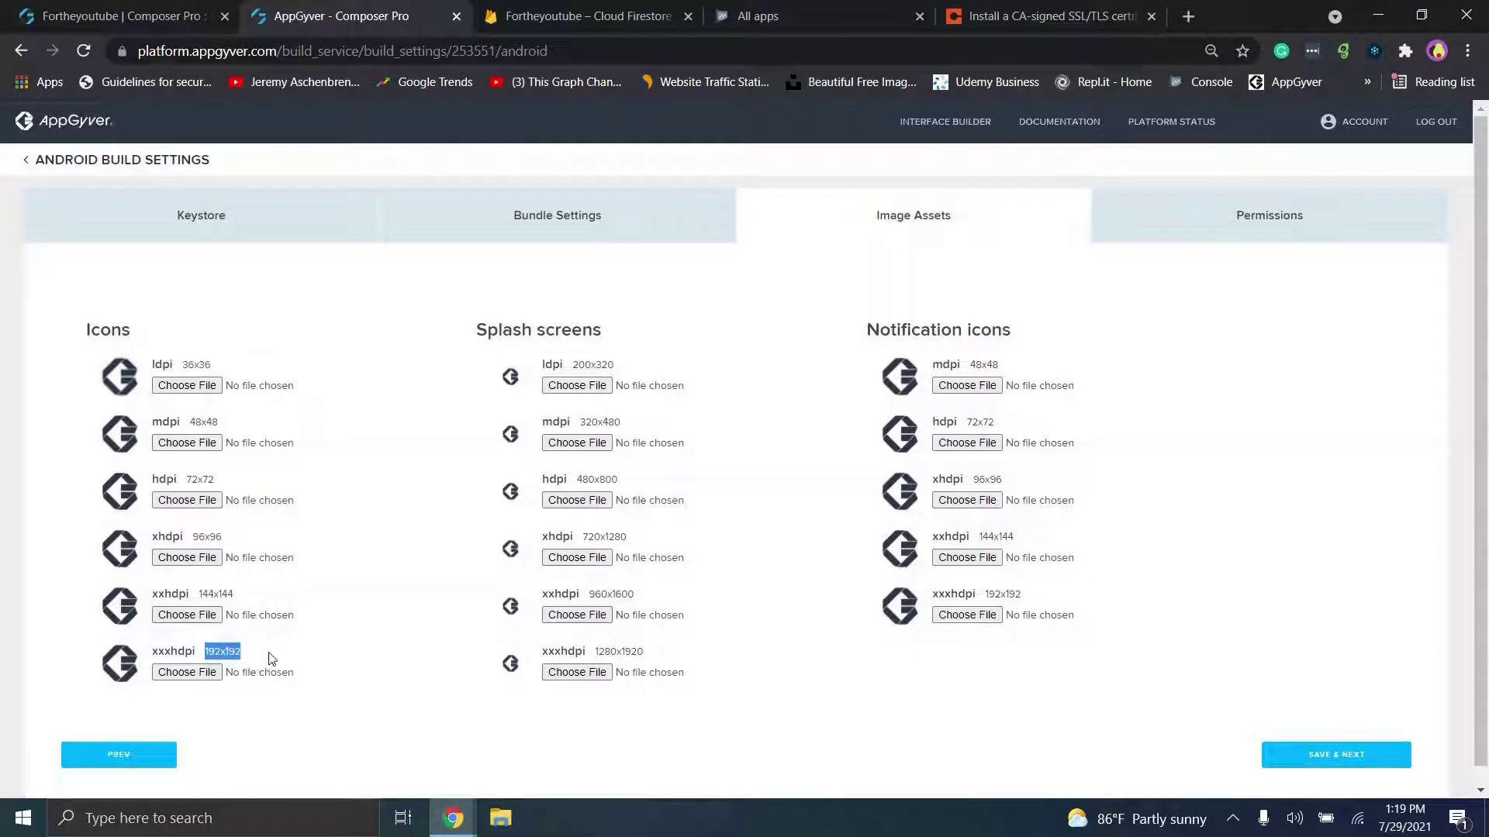
click(240, 613)
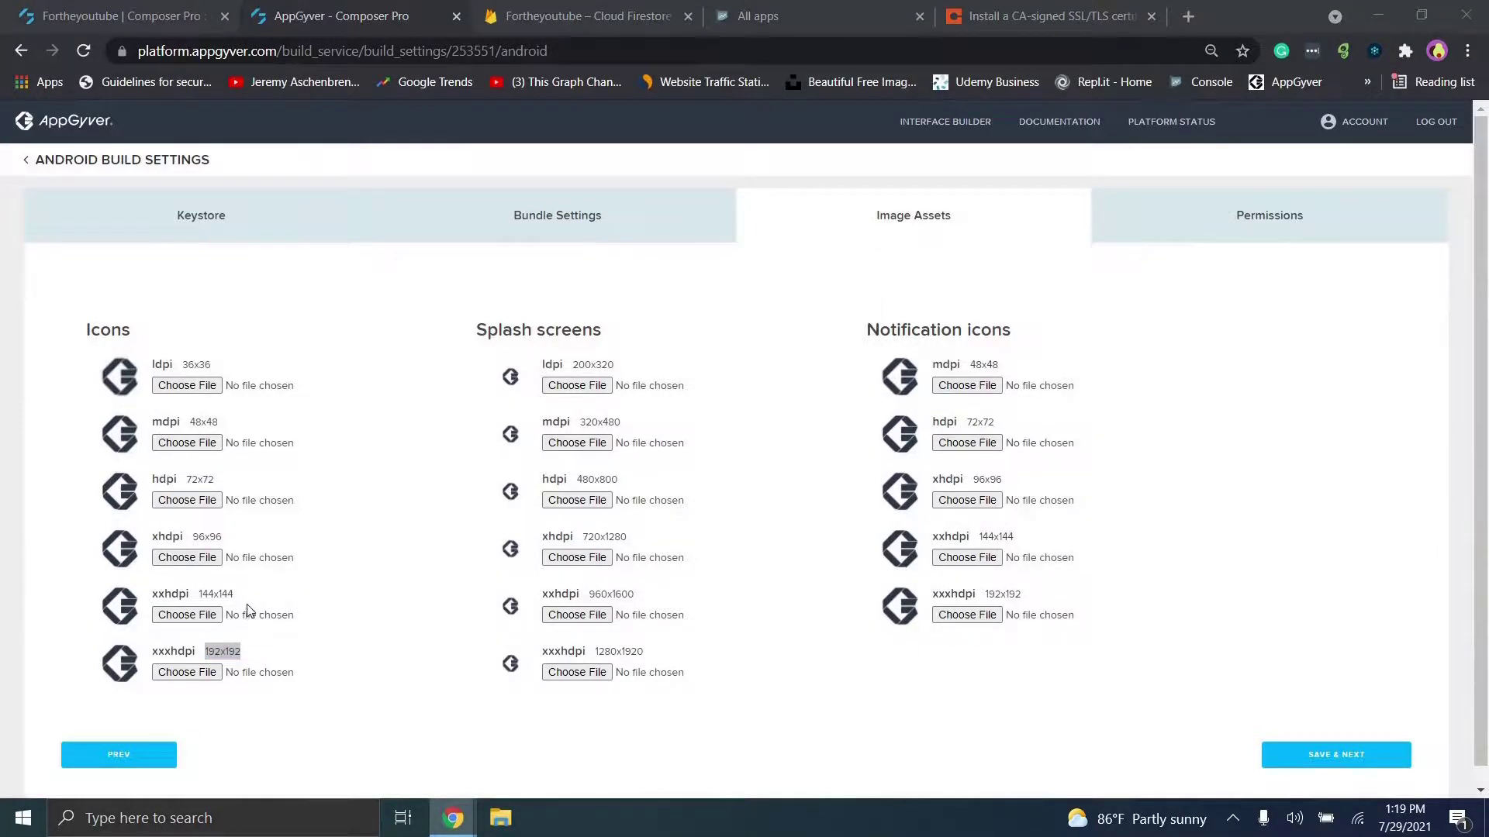
click(1047, 563)
click(408, 559)
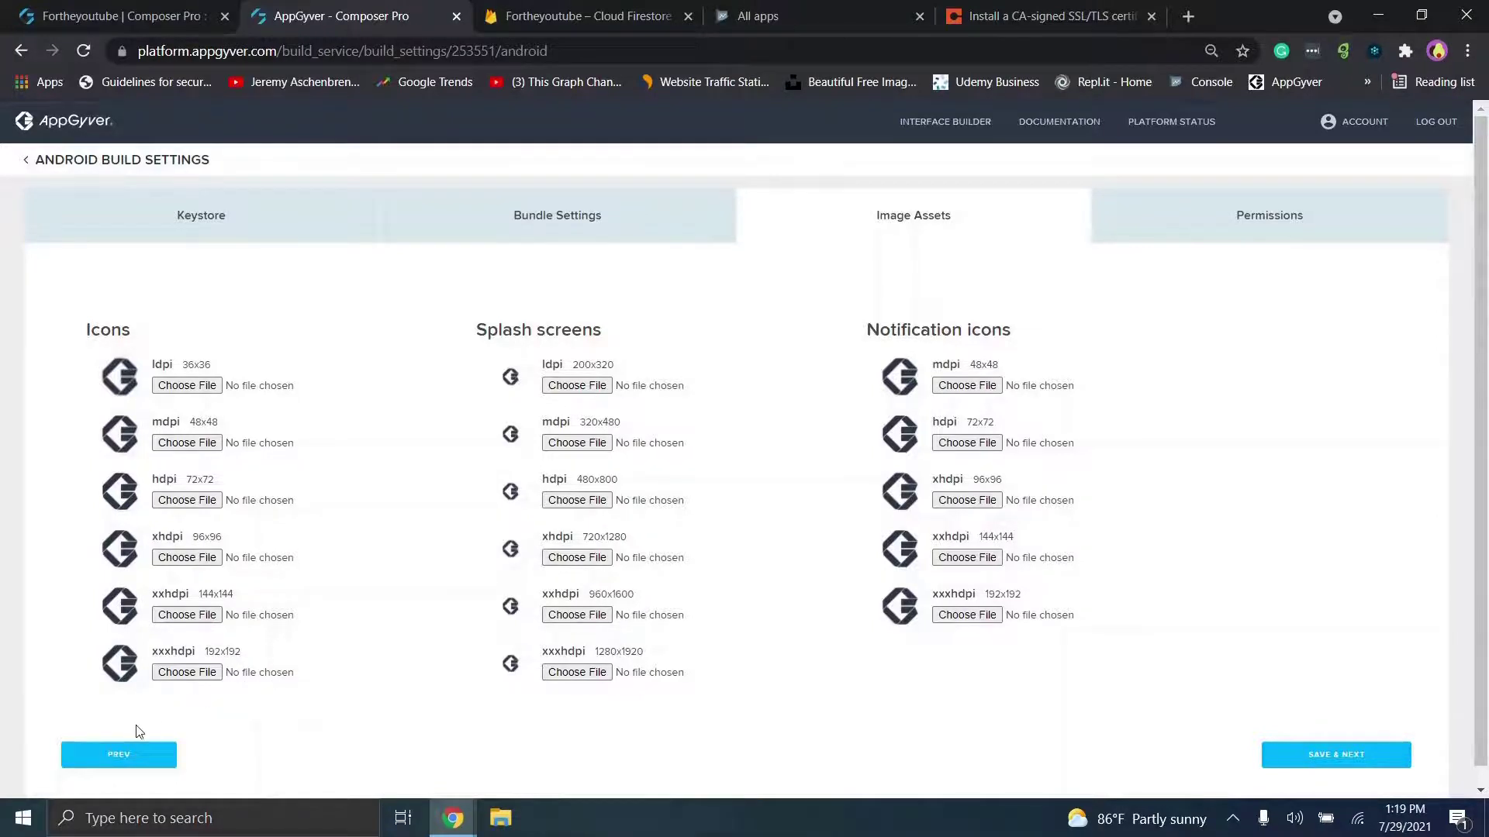
click(124, 818)
Step: Launch Paint, check the 512-pixel canvas size in Resize, cancel, and return to Chrome
text(paint)
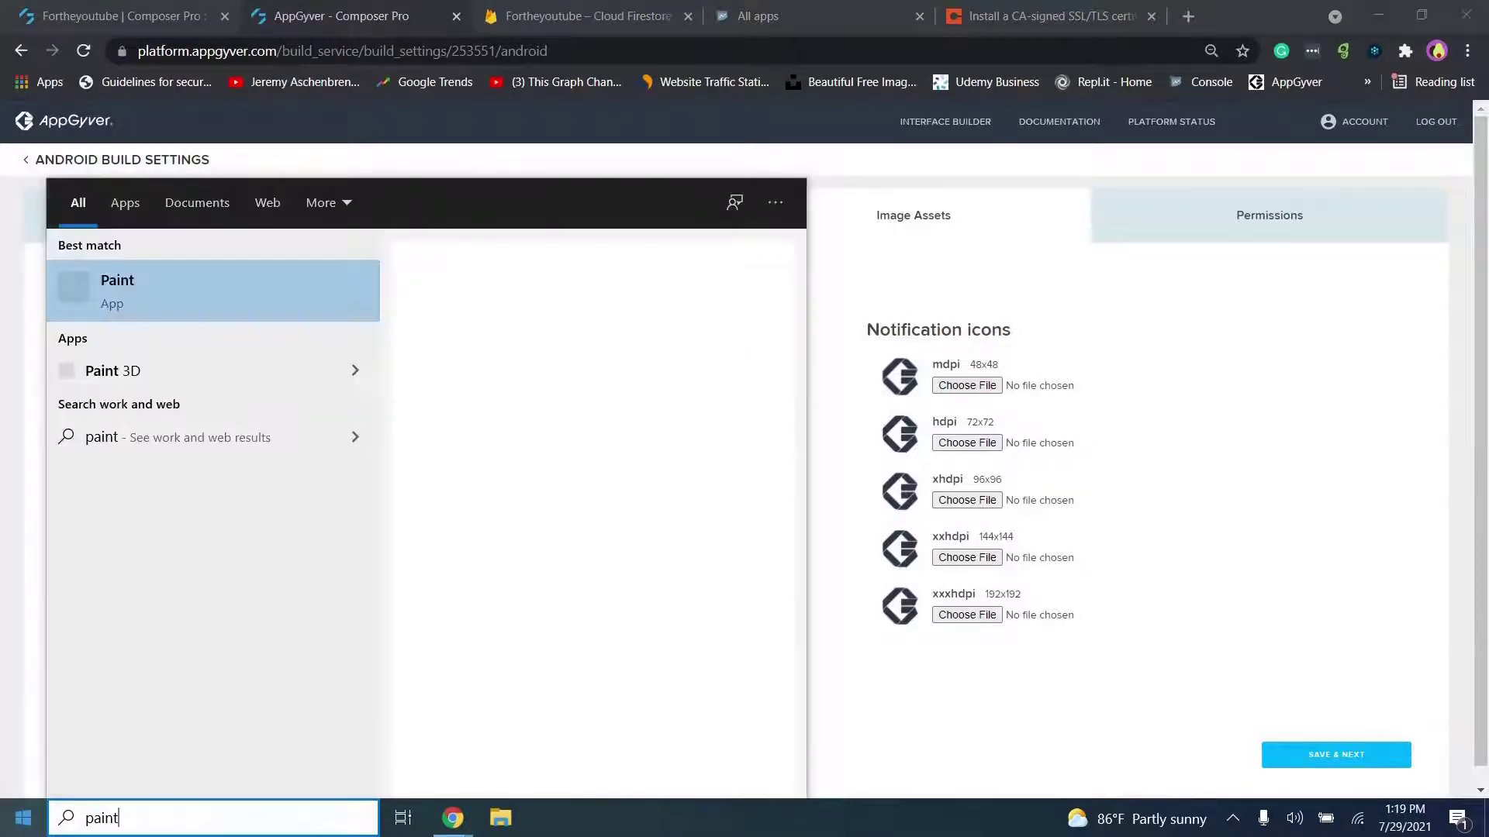
key(Return)
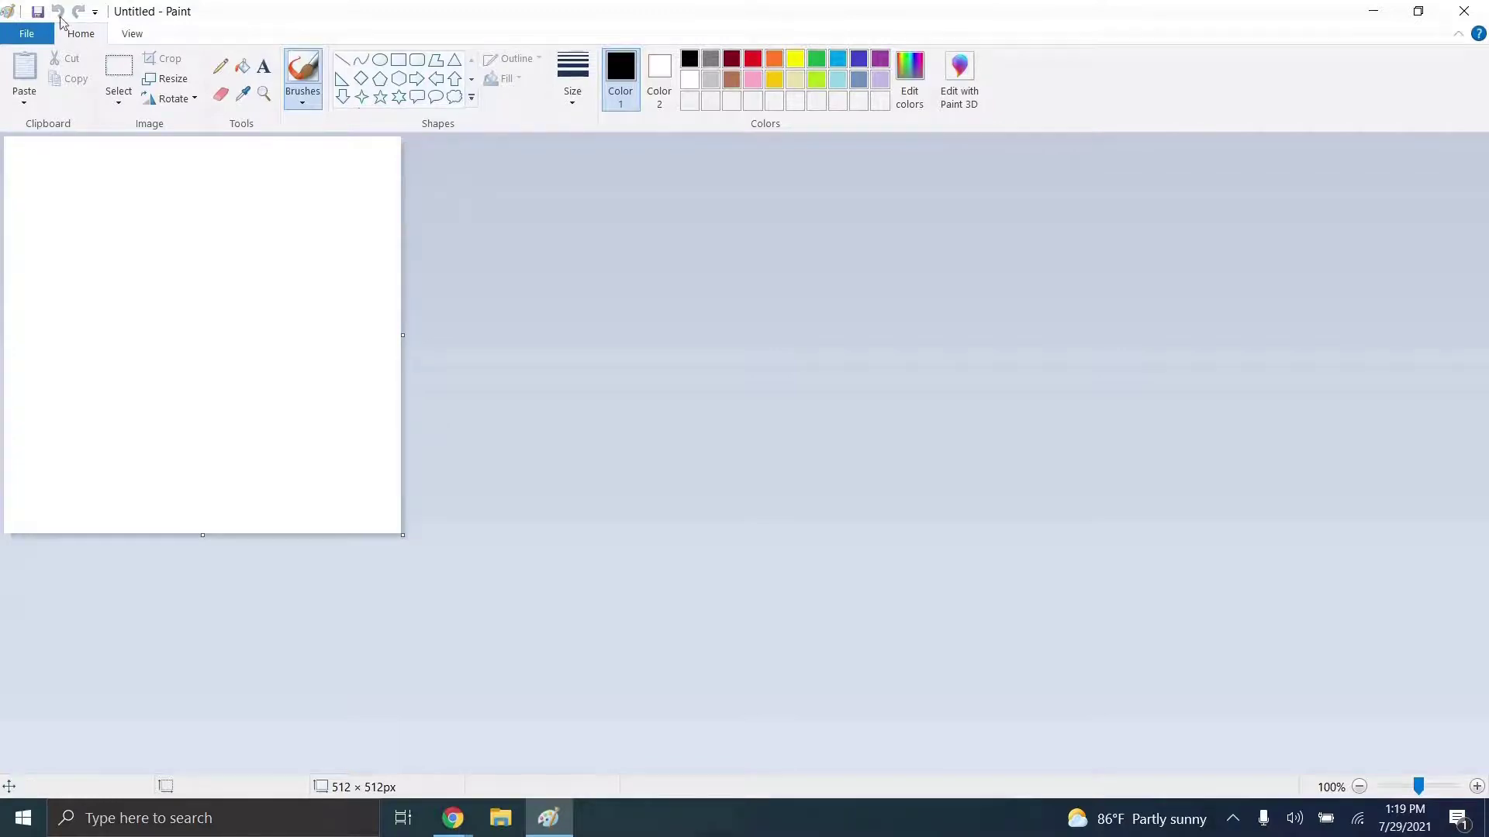
click(166, 78)
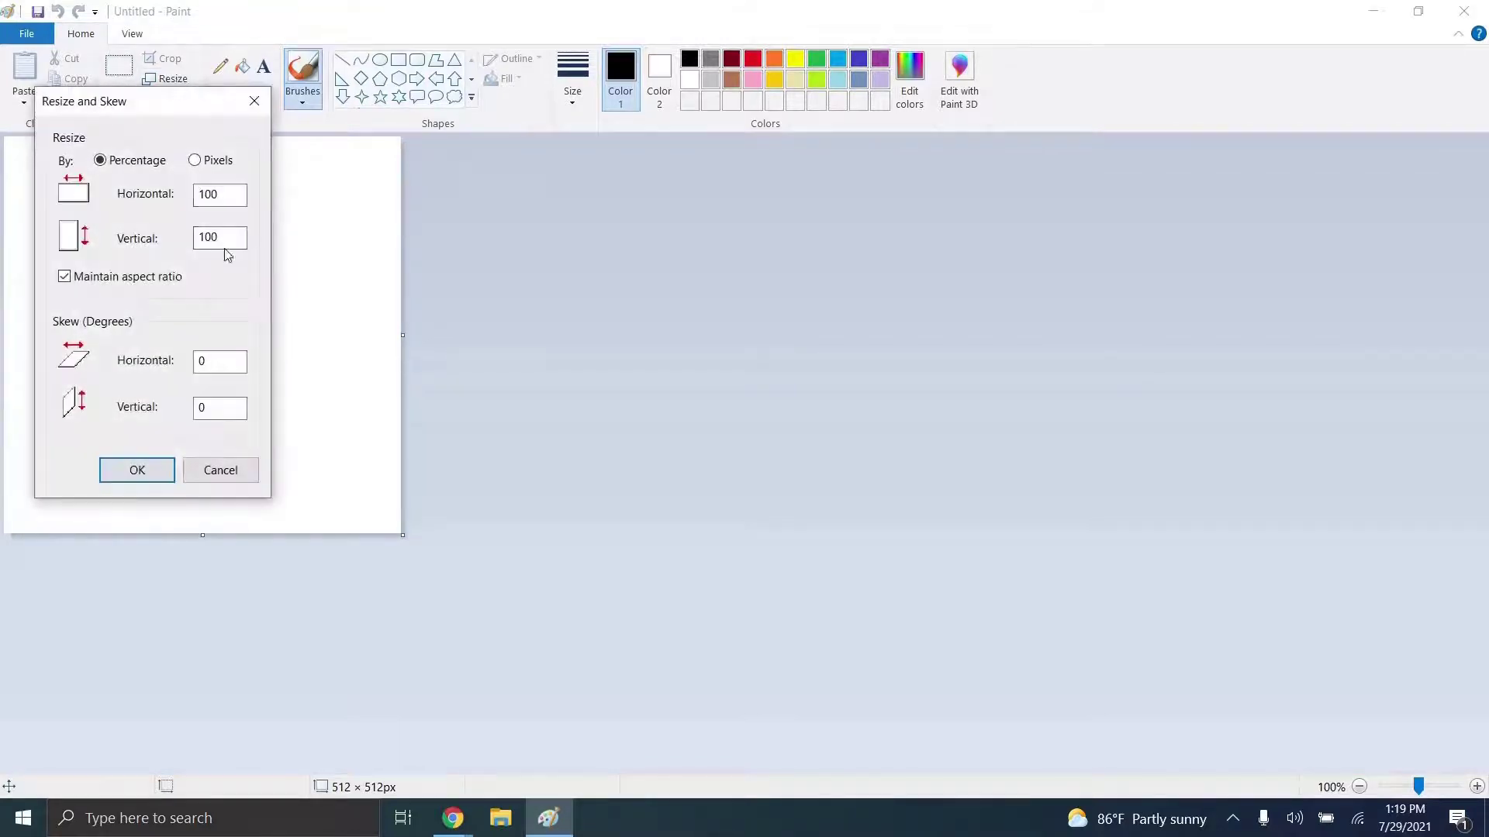
click(195, 160)
drag(233, 194, 147, 239)
click(557, 819)
click(241, 469)
click(241, 470)
key(alt+Tab)
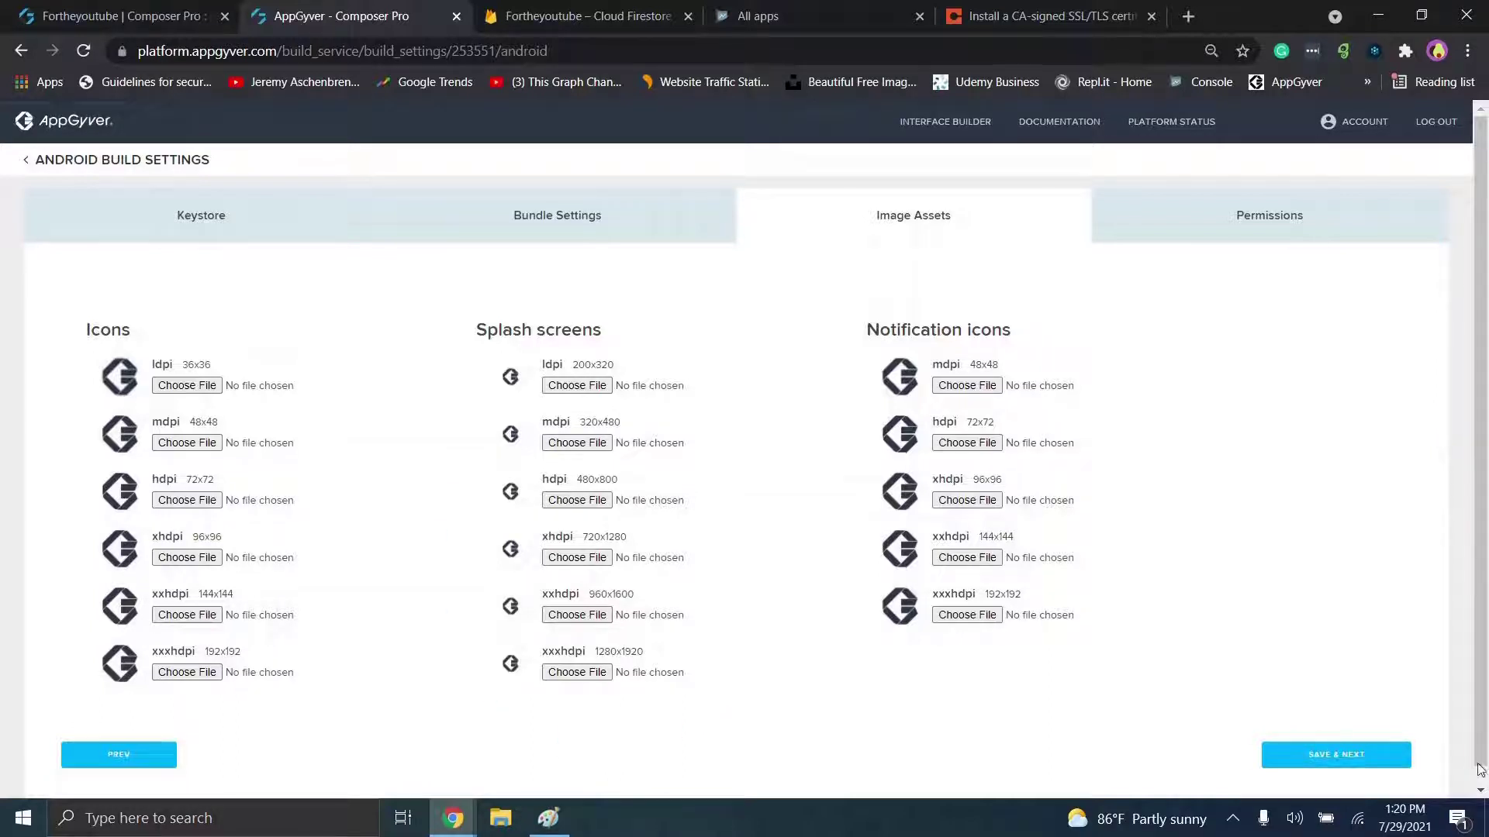
Step: Save the image assets step, then save Permissions without choosing any permissions
click(1368, 763)
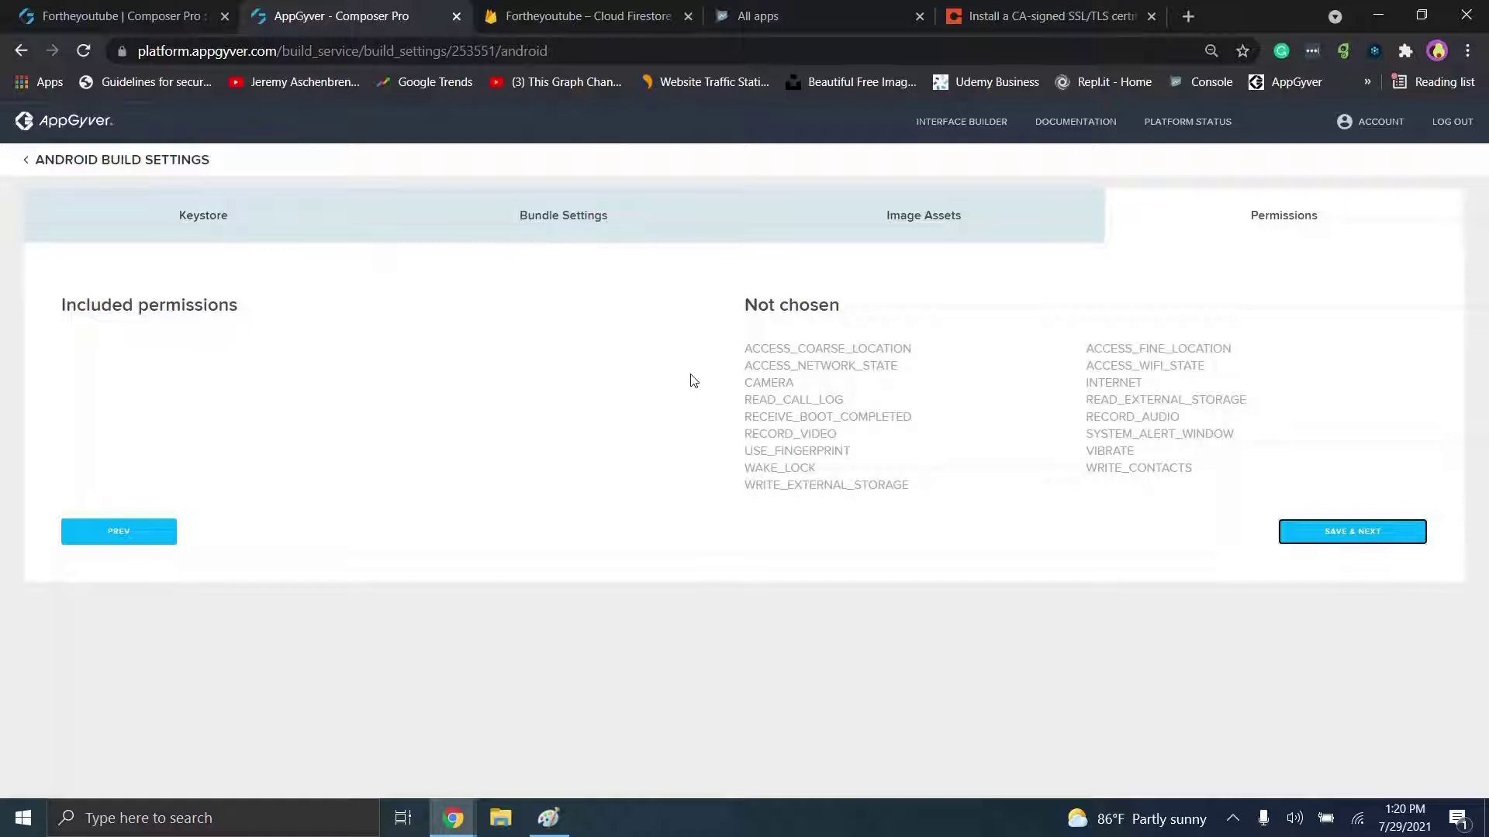
click(770, 349)
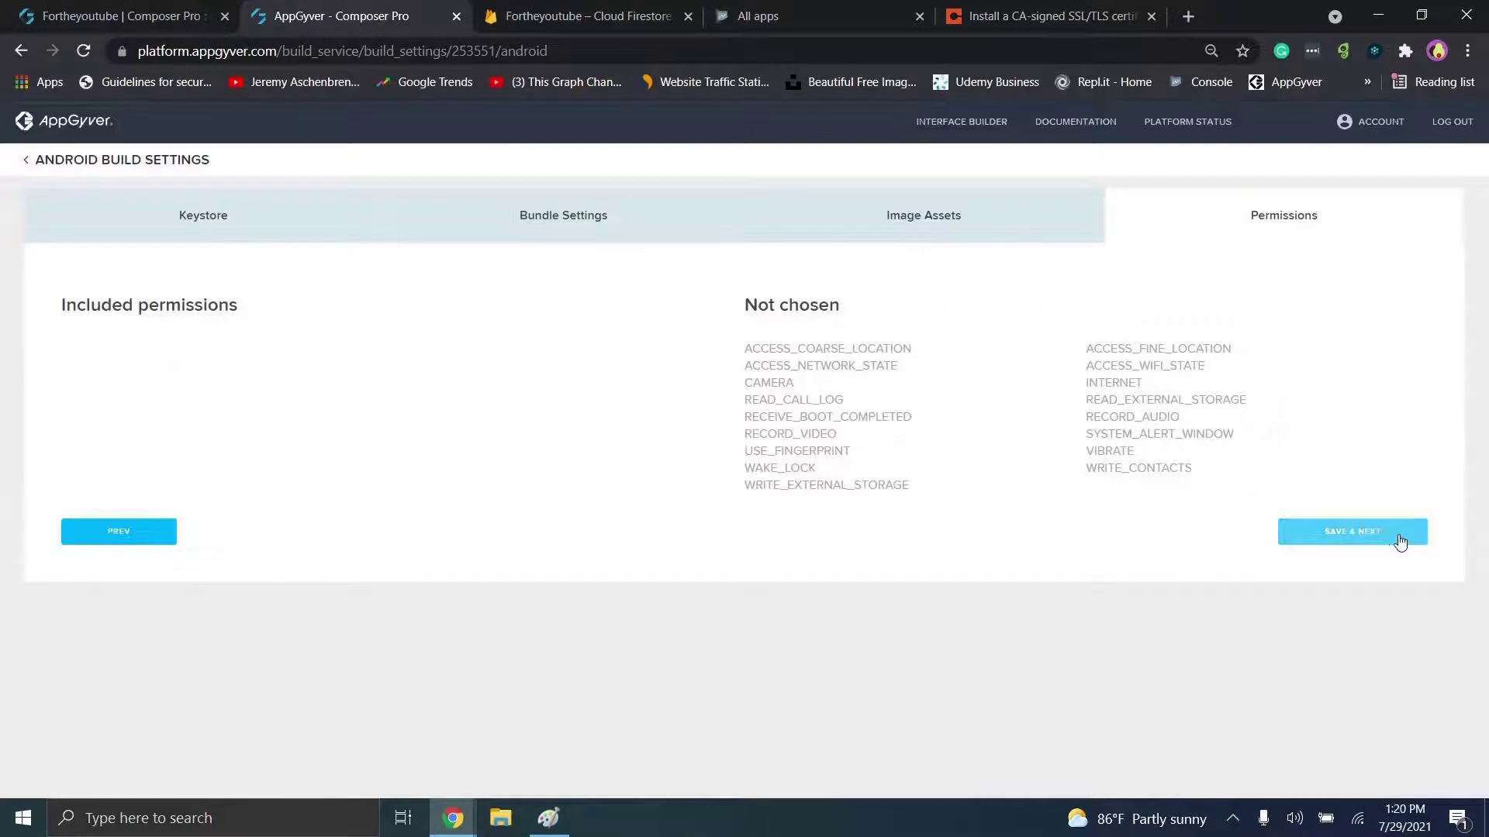
click(1393, 537)
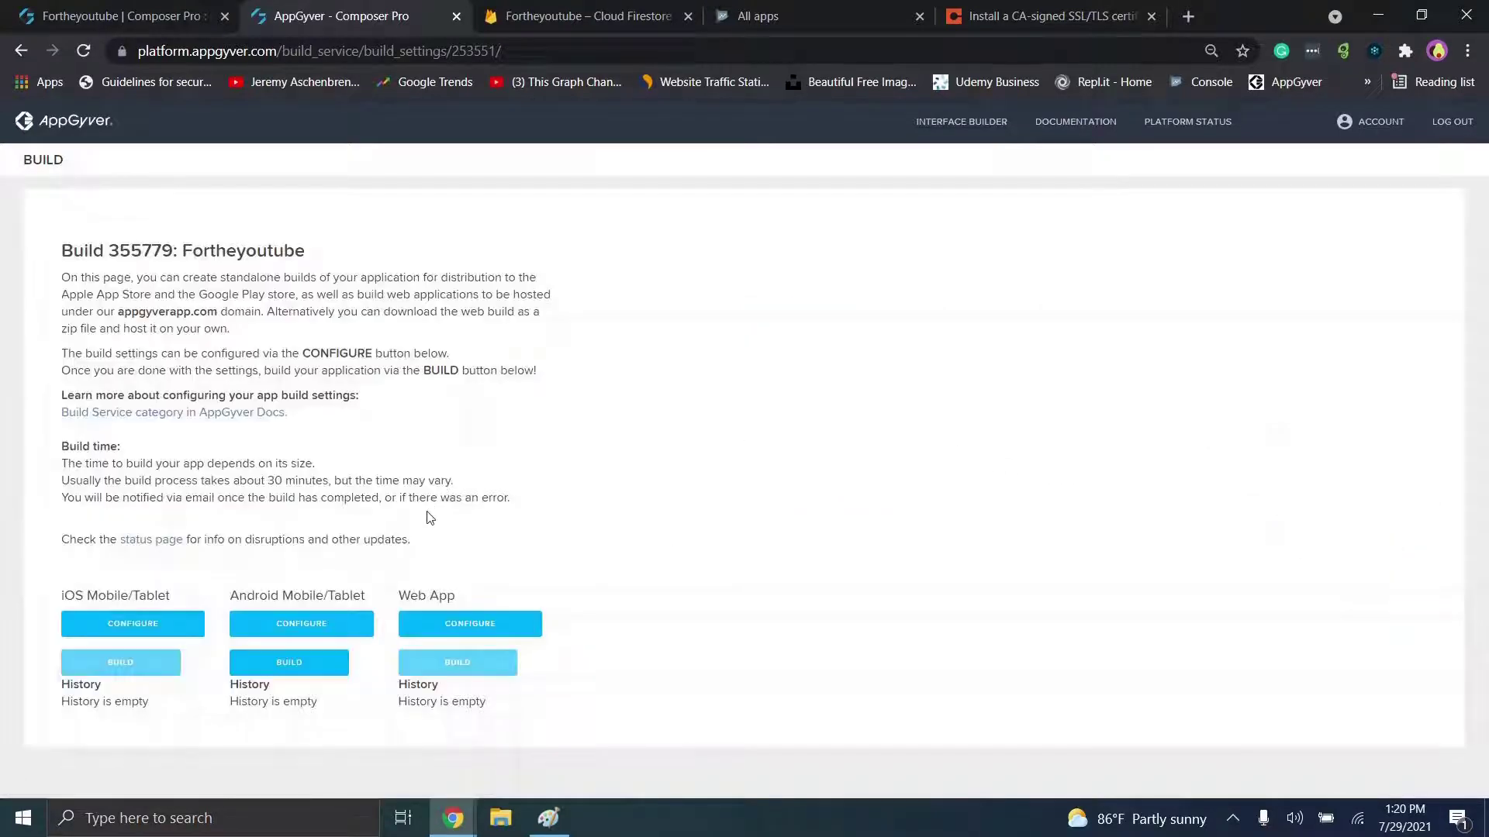
Step: Start a new Android build with runtime 2.6.8 and version code 1
click(314, 661)
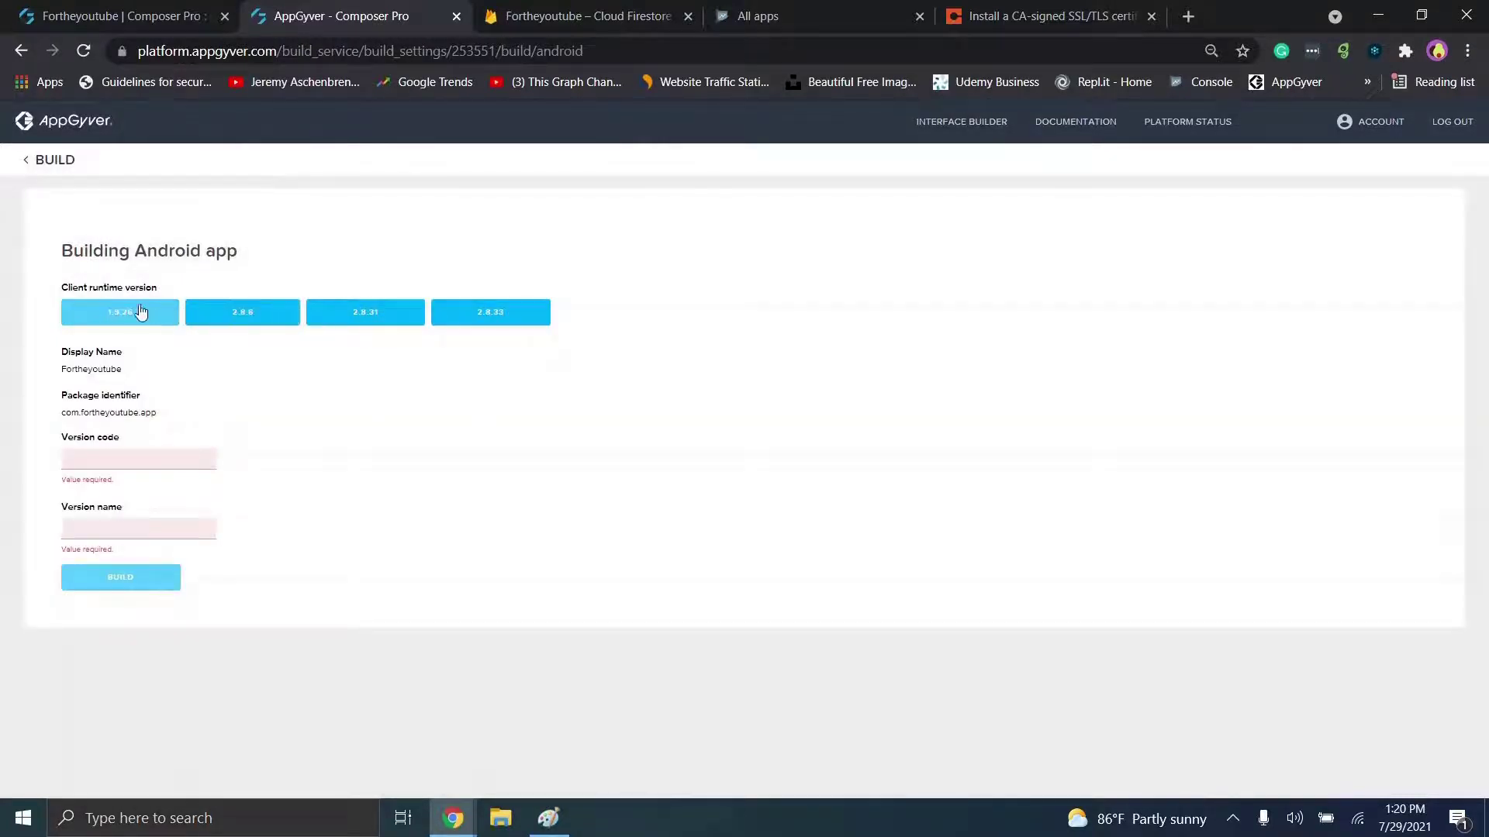
click(269, 309)
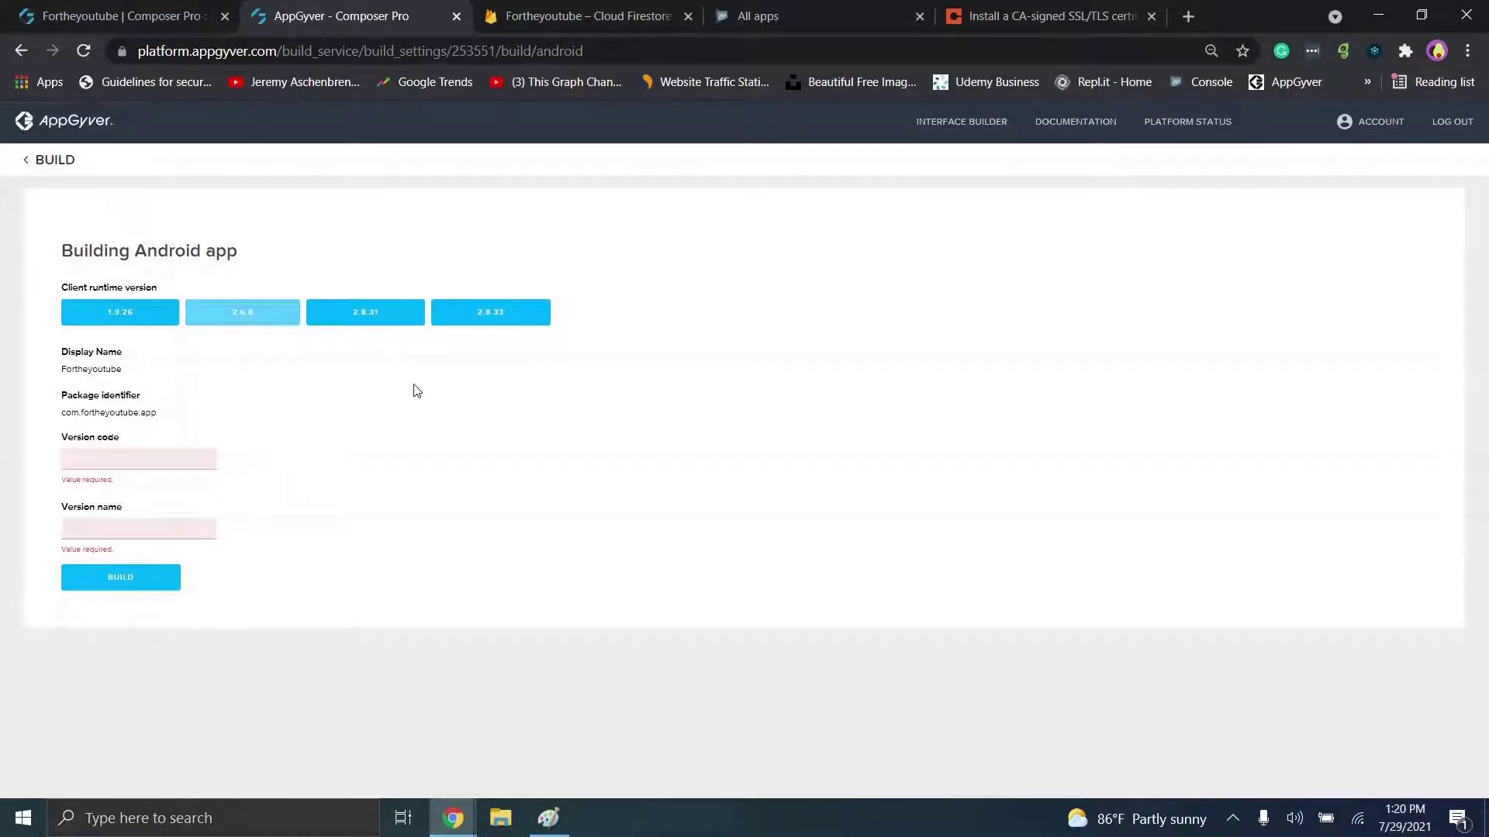
click(97, 458)
text(1)
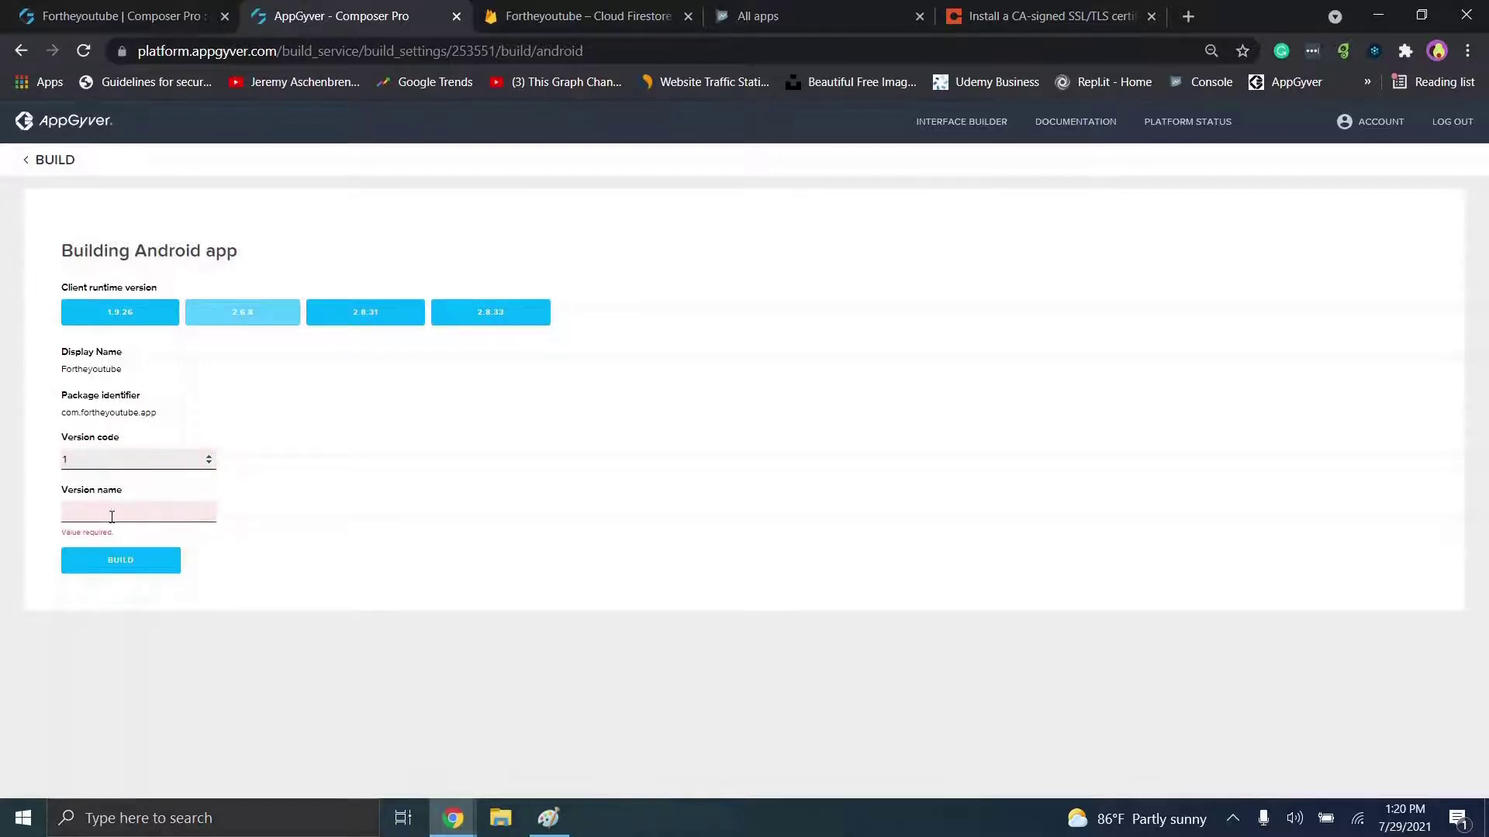
Step: Set the version name to 1.0.0 and start the build
click(112, 517)
text(1.0.0)
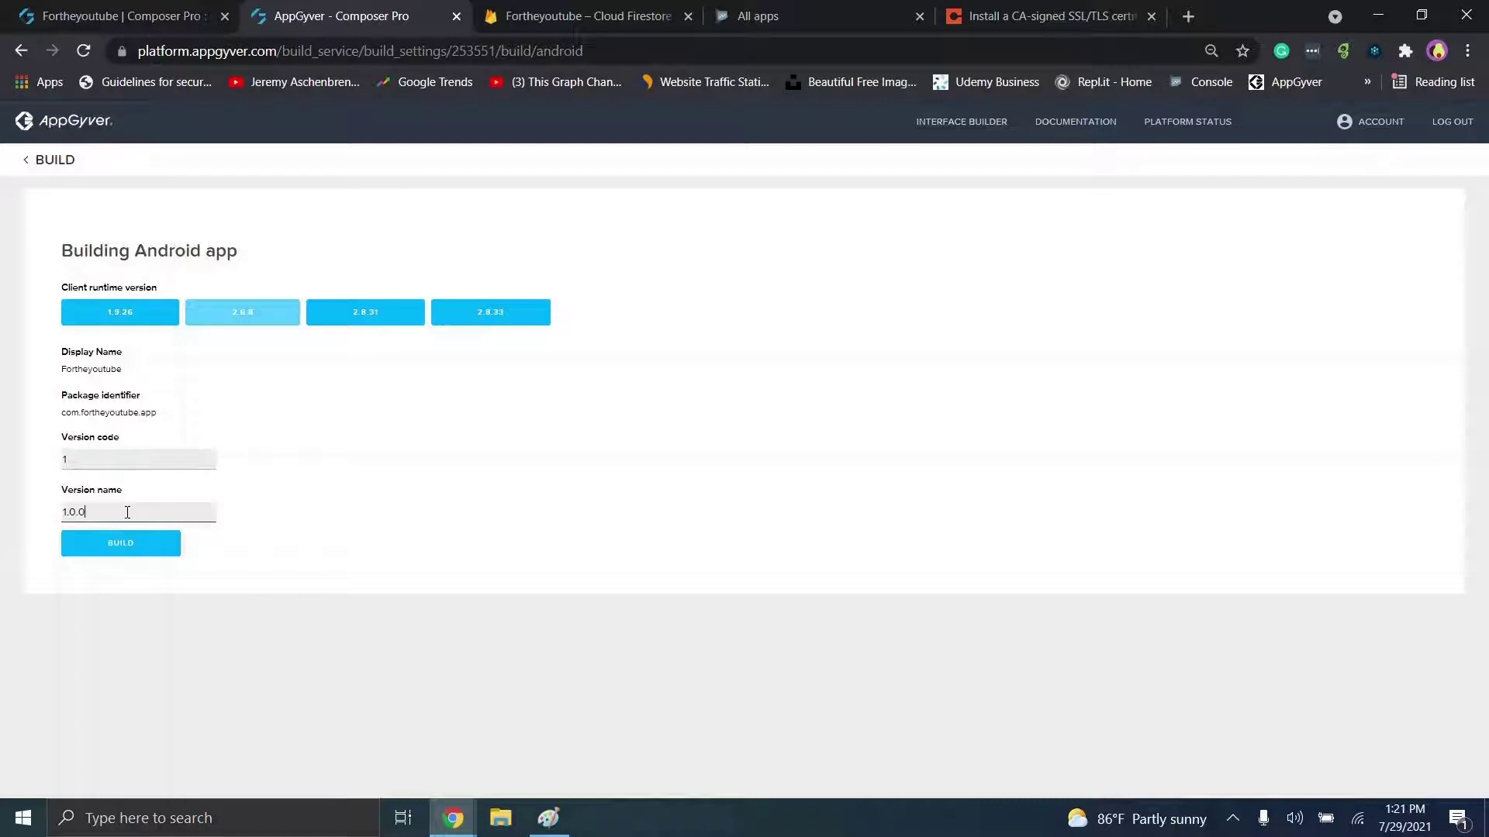
key(BackSpace)
text(1)
key(BackSpace)
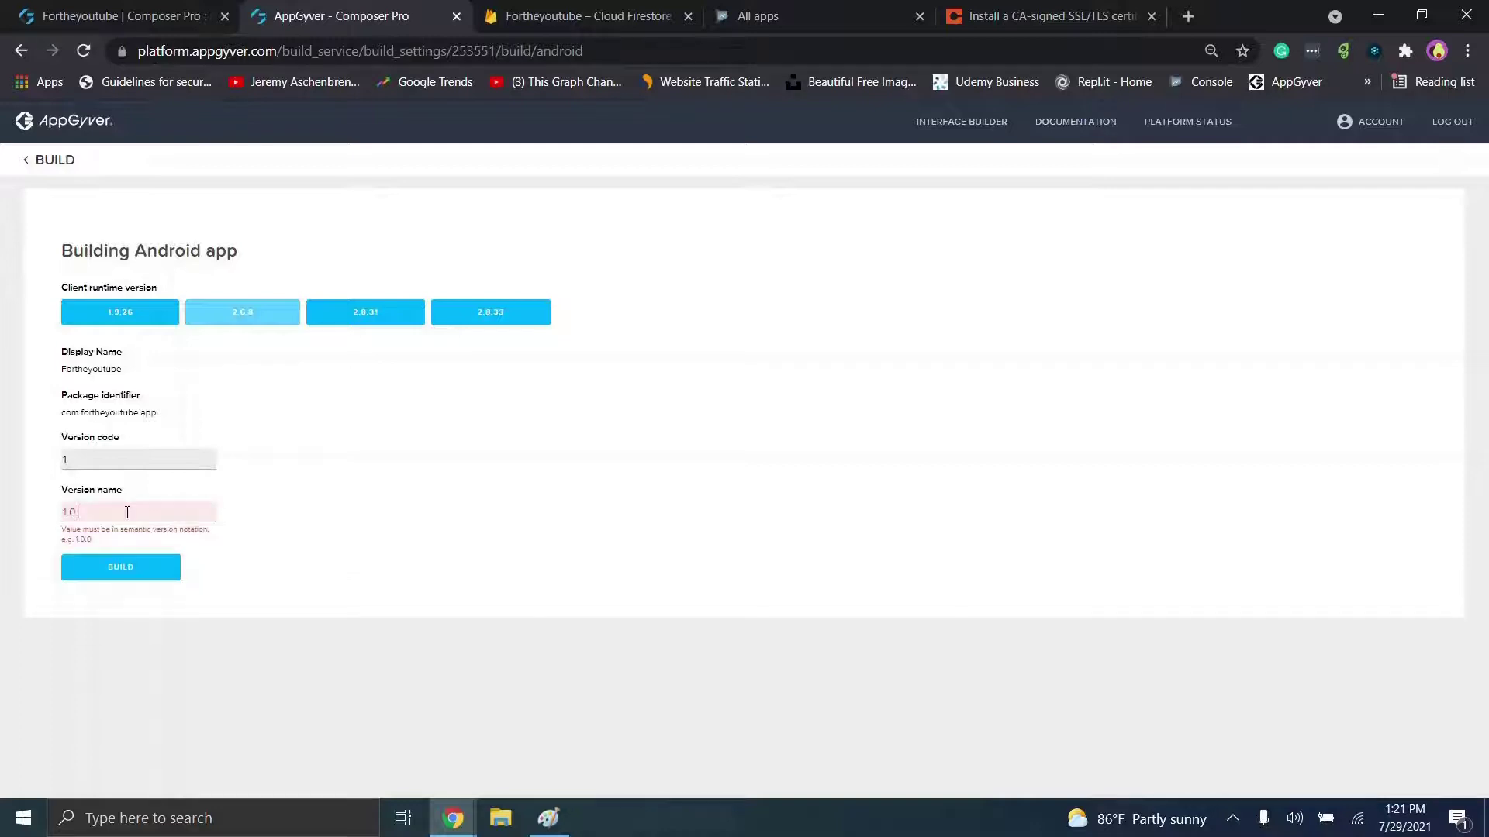
drag(92, 541, 76, 540)
click(103, 518)
text(0)
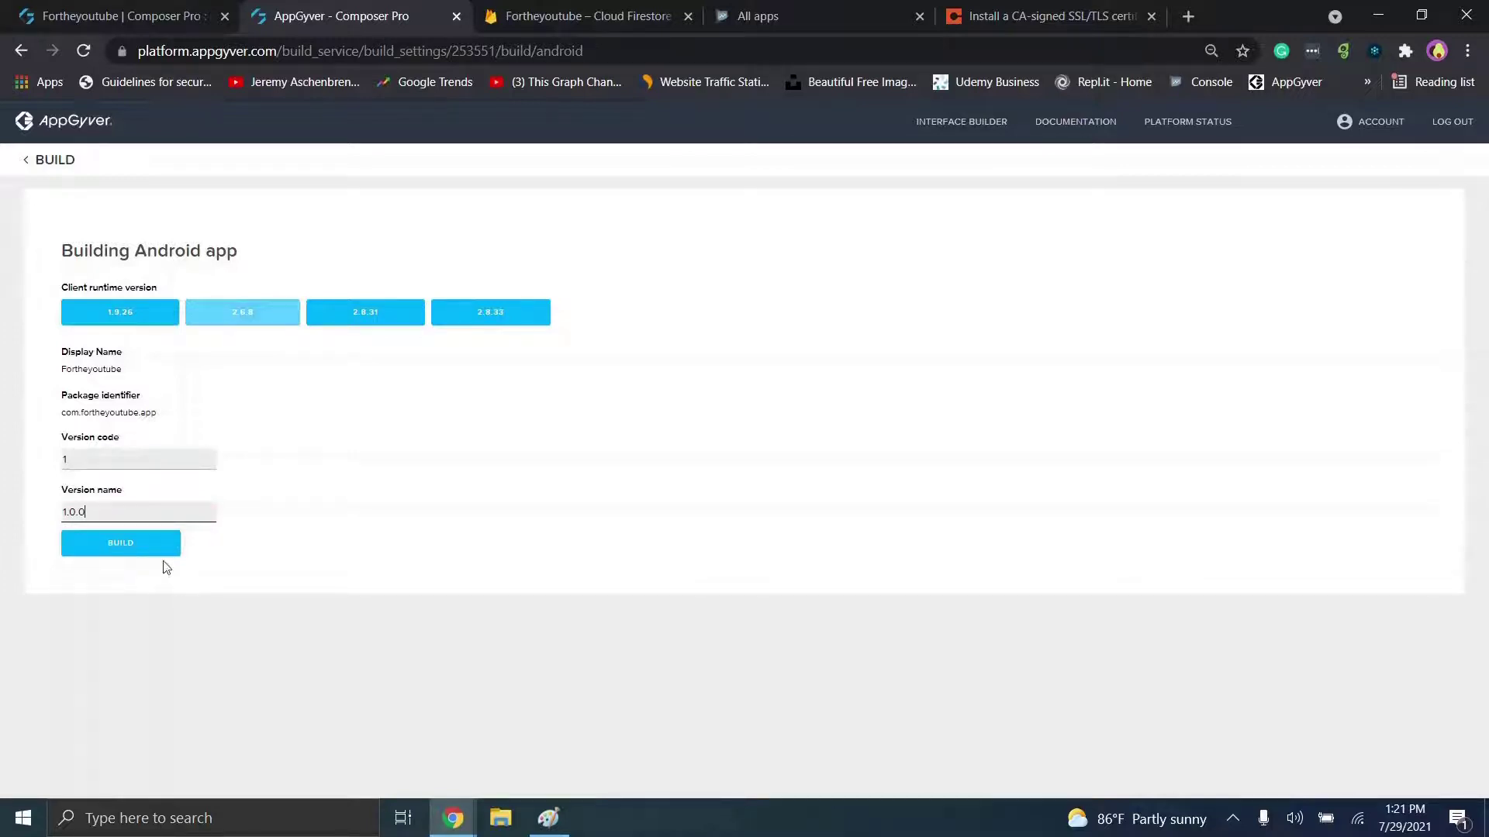
click(140, 549)
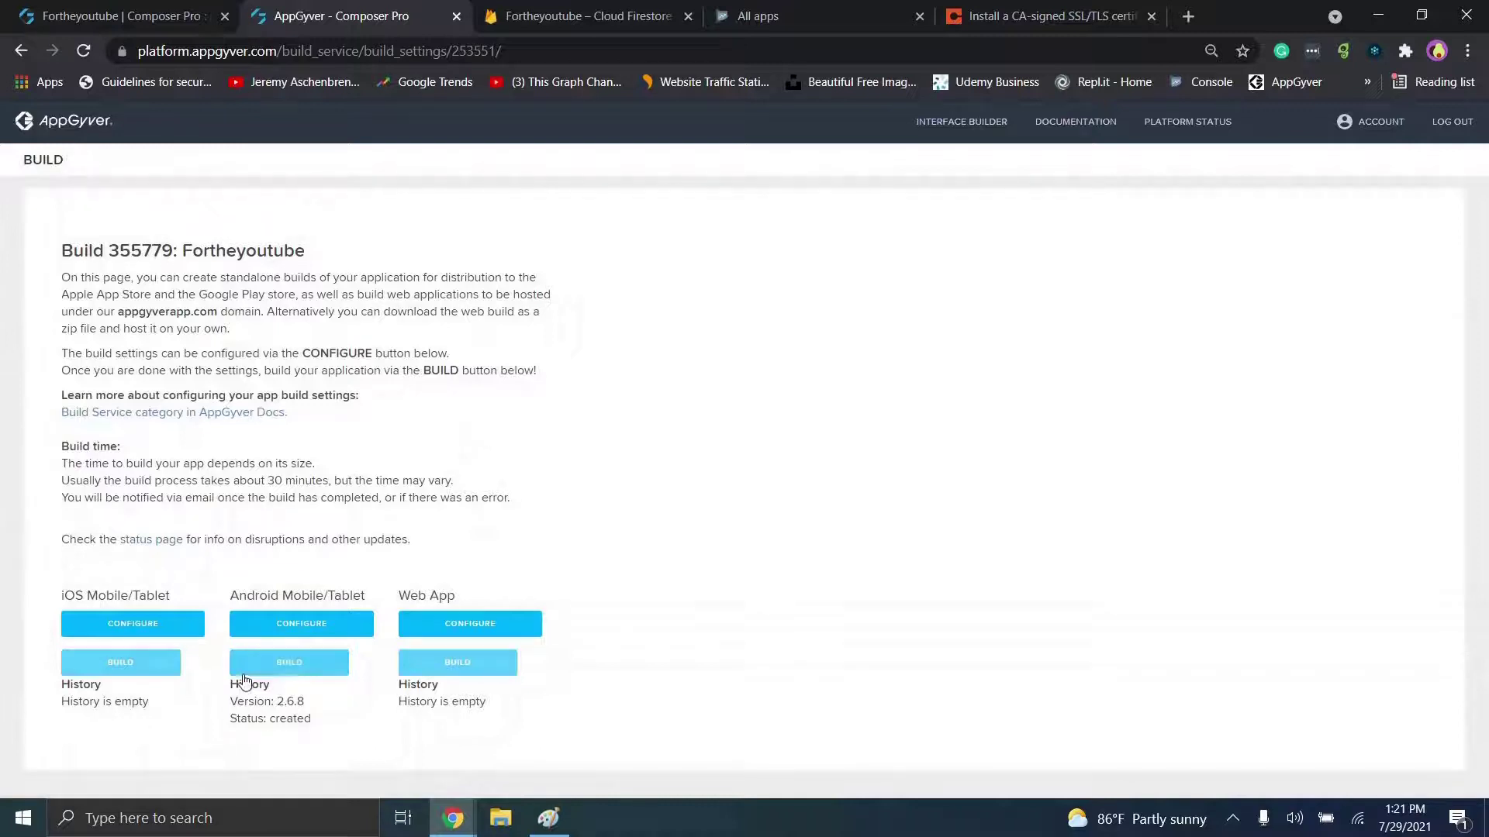
Step: Reload the build page until the Android 2.6.8 build shows delivered with a Download link
click(85, 51)
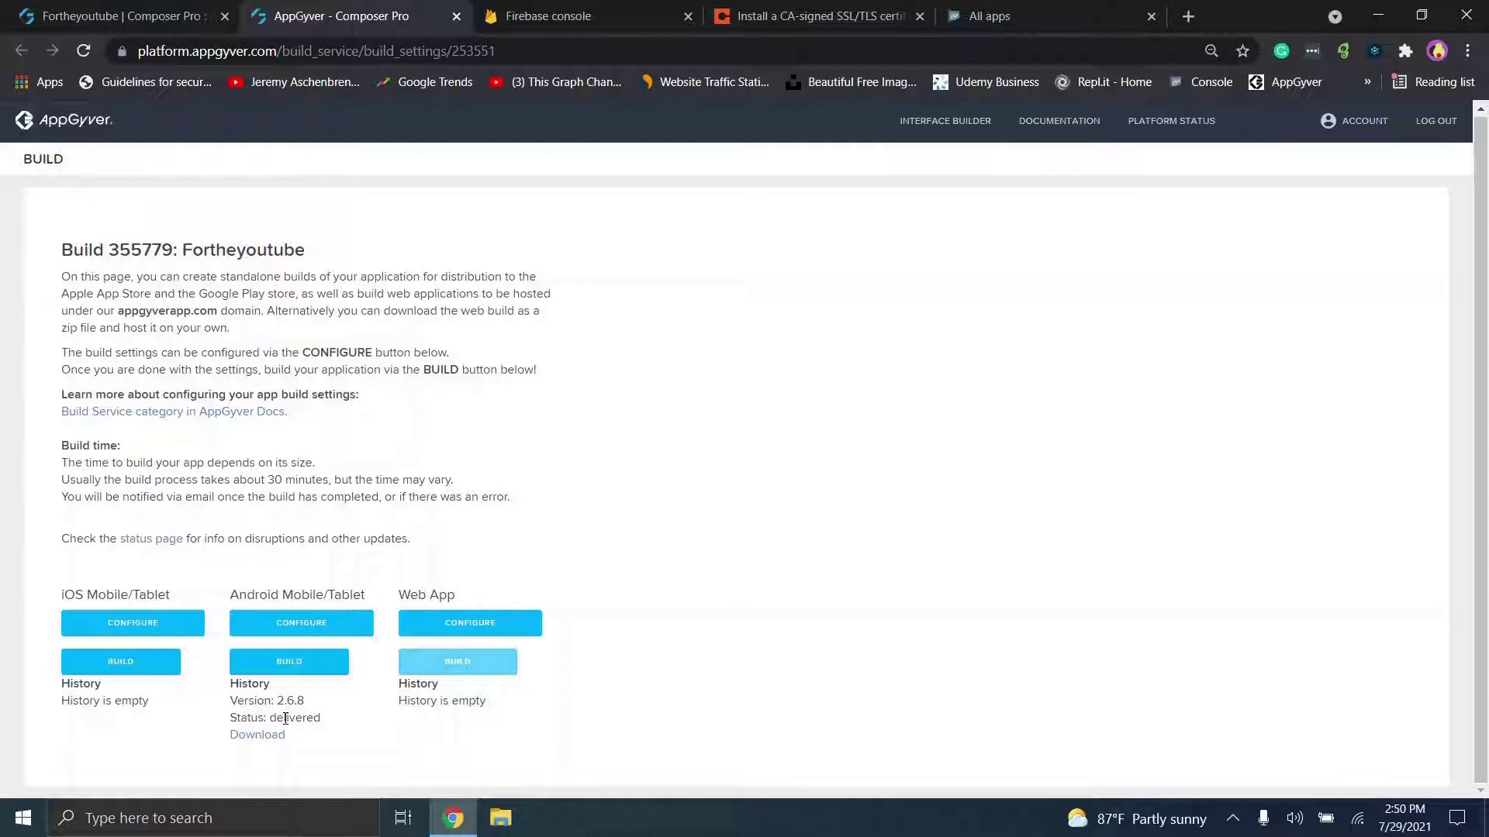
click(331, 666)
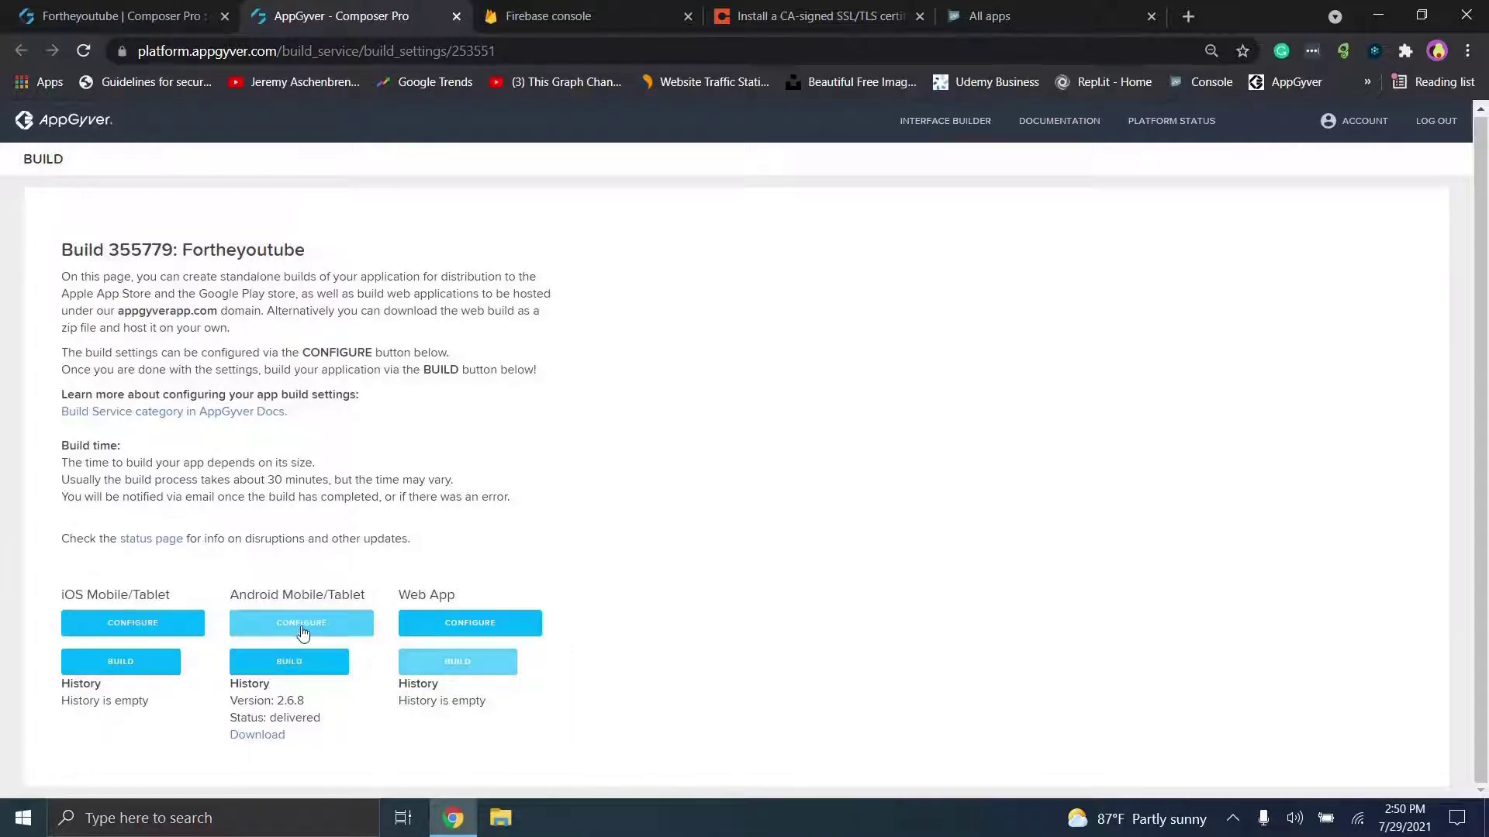
Step: Reopen the Android build form and change the version code to 2
click(321, 666)
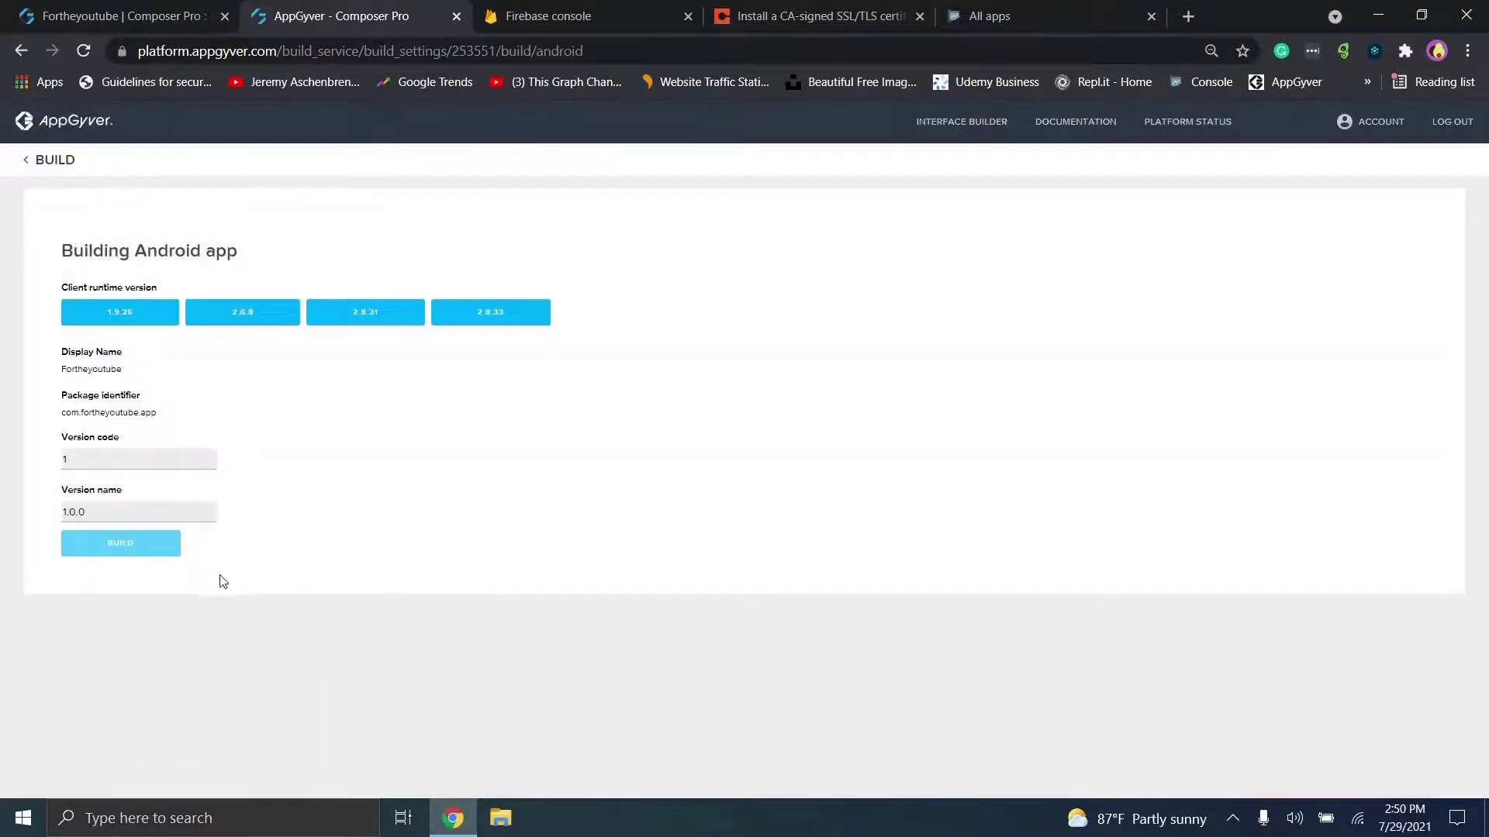
key(BackSpace)
text(-1)
key(BackSpace)
key(BackSpace)
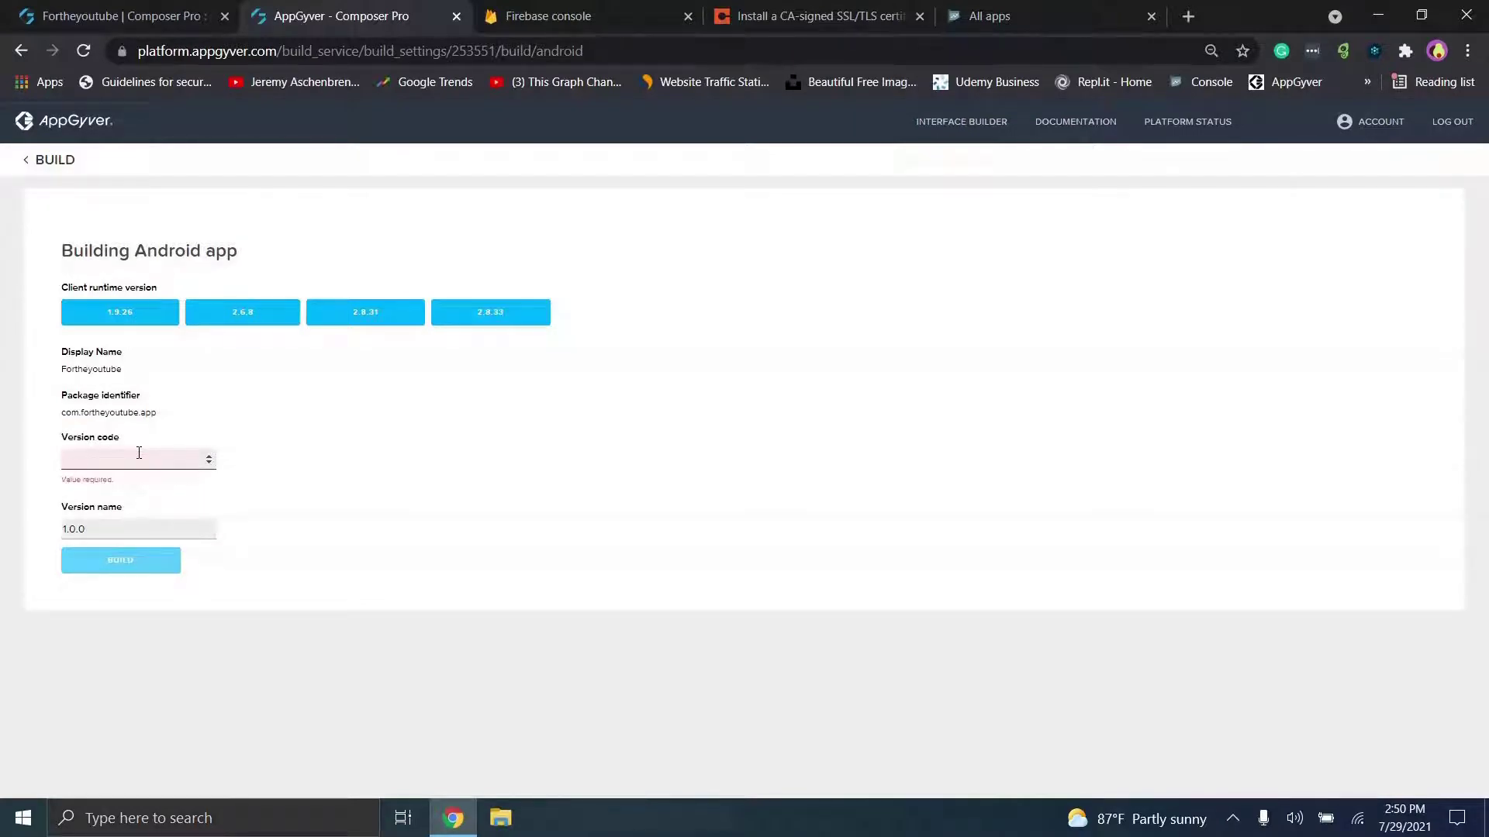
text(2)
Step: Set version name 1.0.1, choose runtime 2.6.8, and start the build
click(145, 509)
key(BackSpace)
text(1)
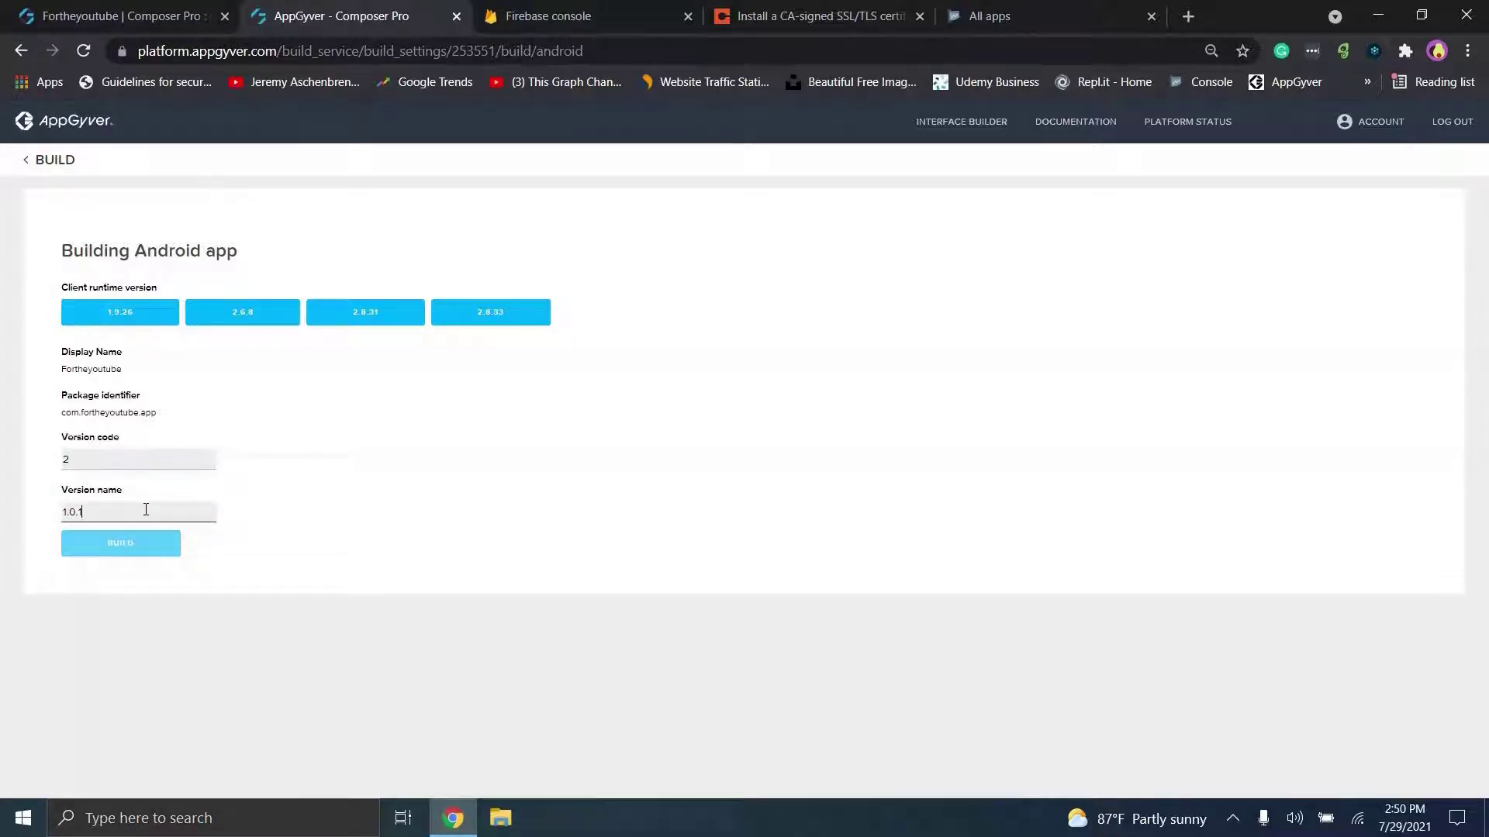
click(253, 318)
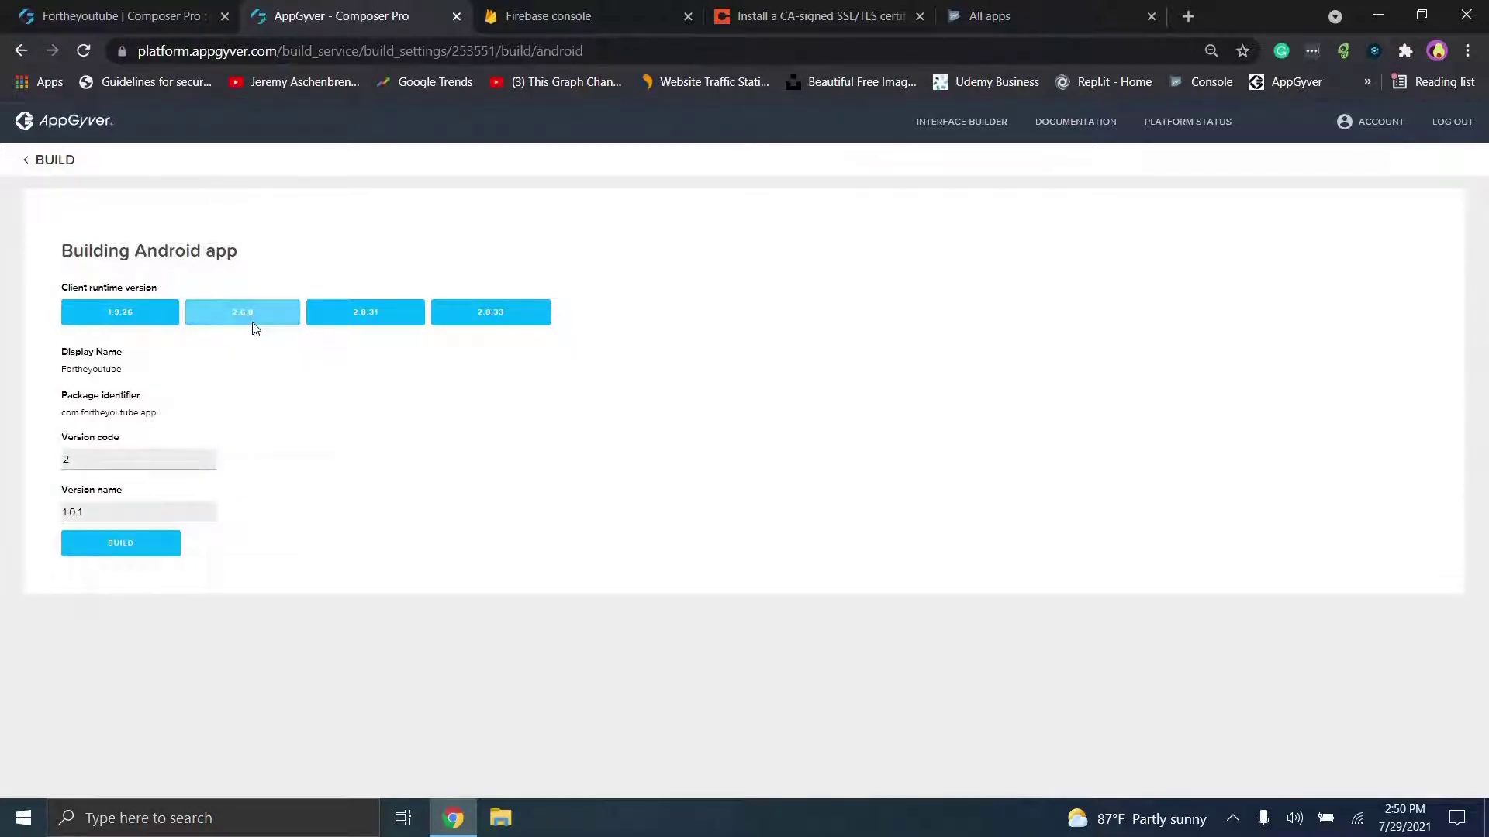
click(165, 545)
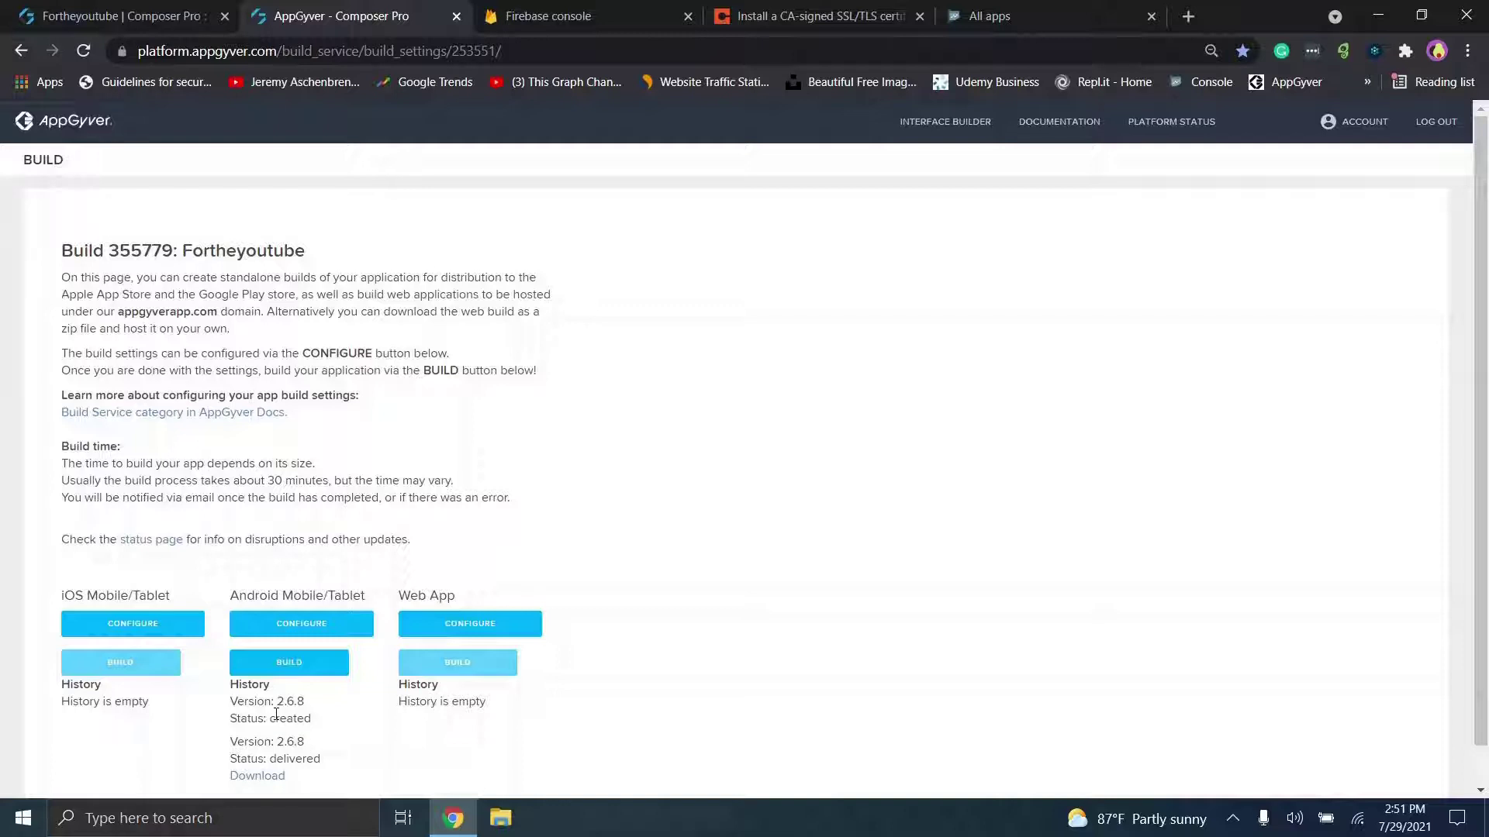
click(310, 678)
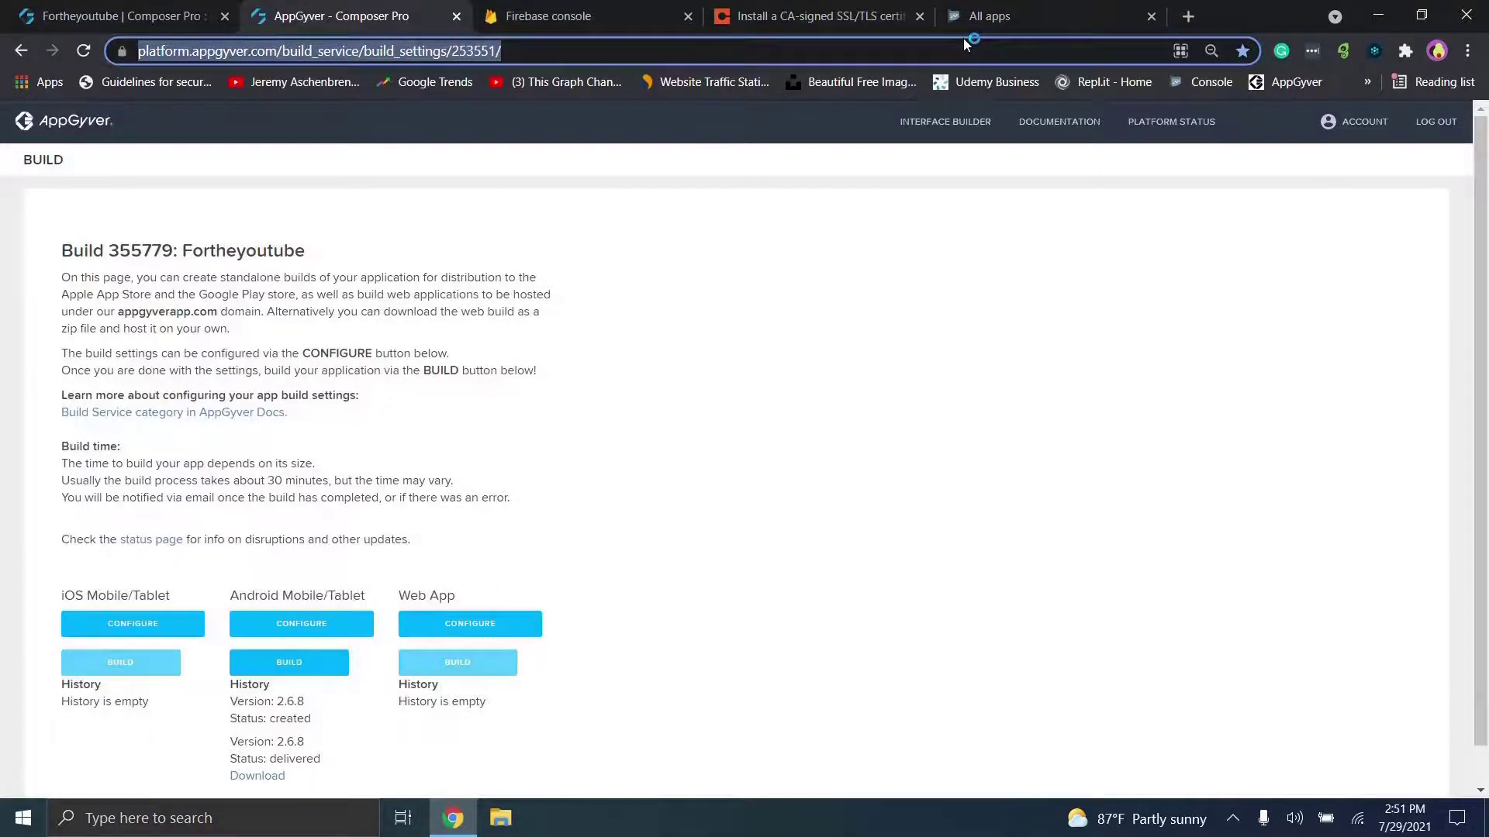
Step: Start creating a new Play Console app named 'For The Viewers'
click(986, 16)
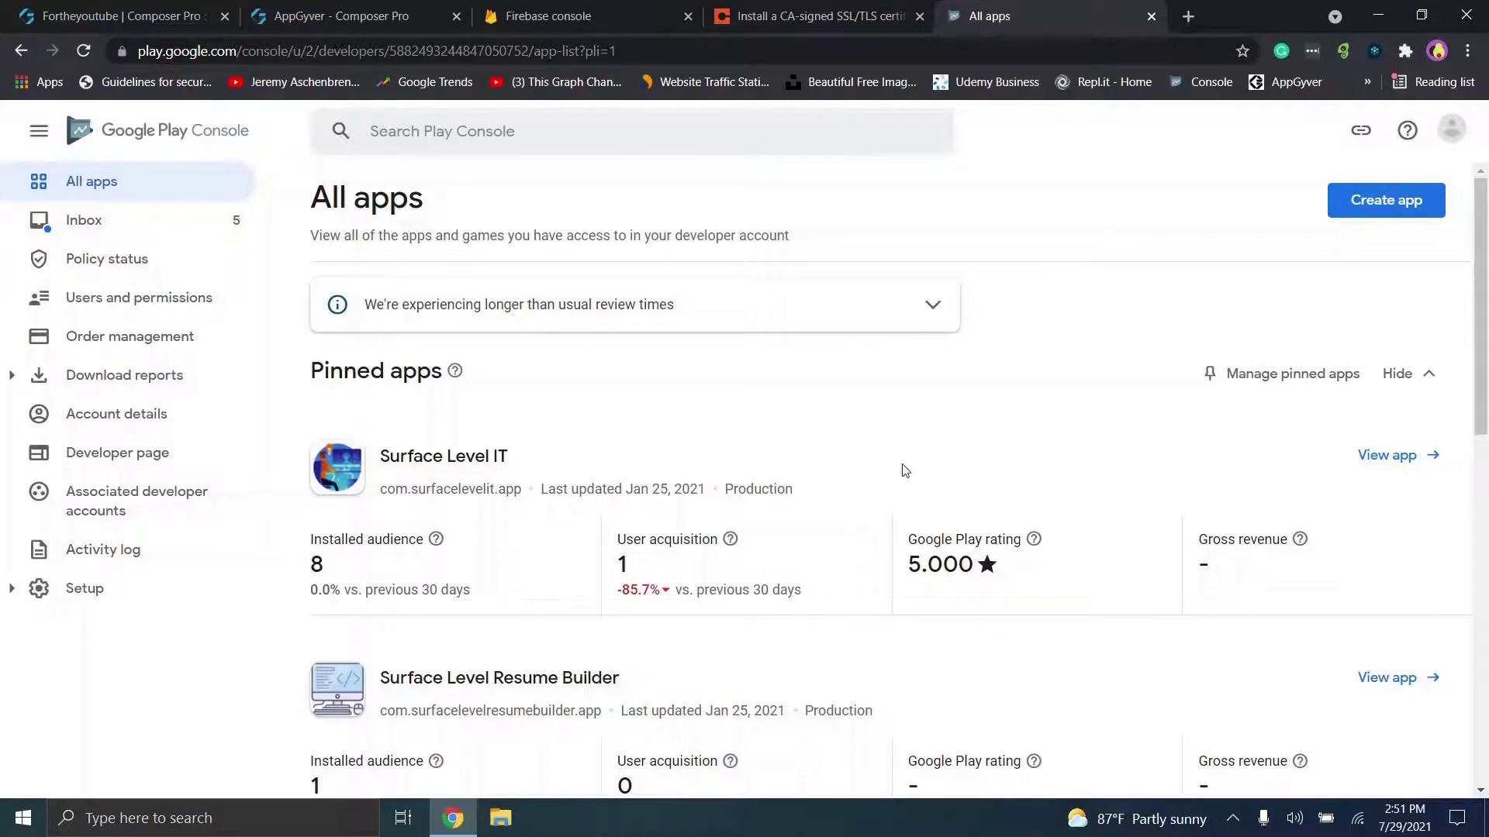
click(1407, 201)
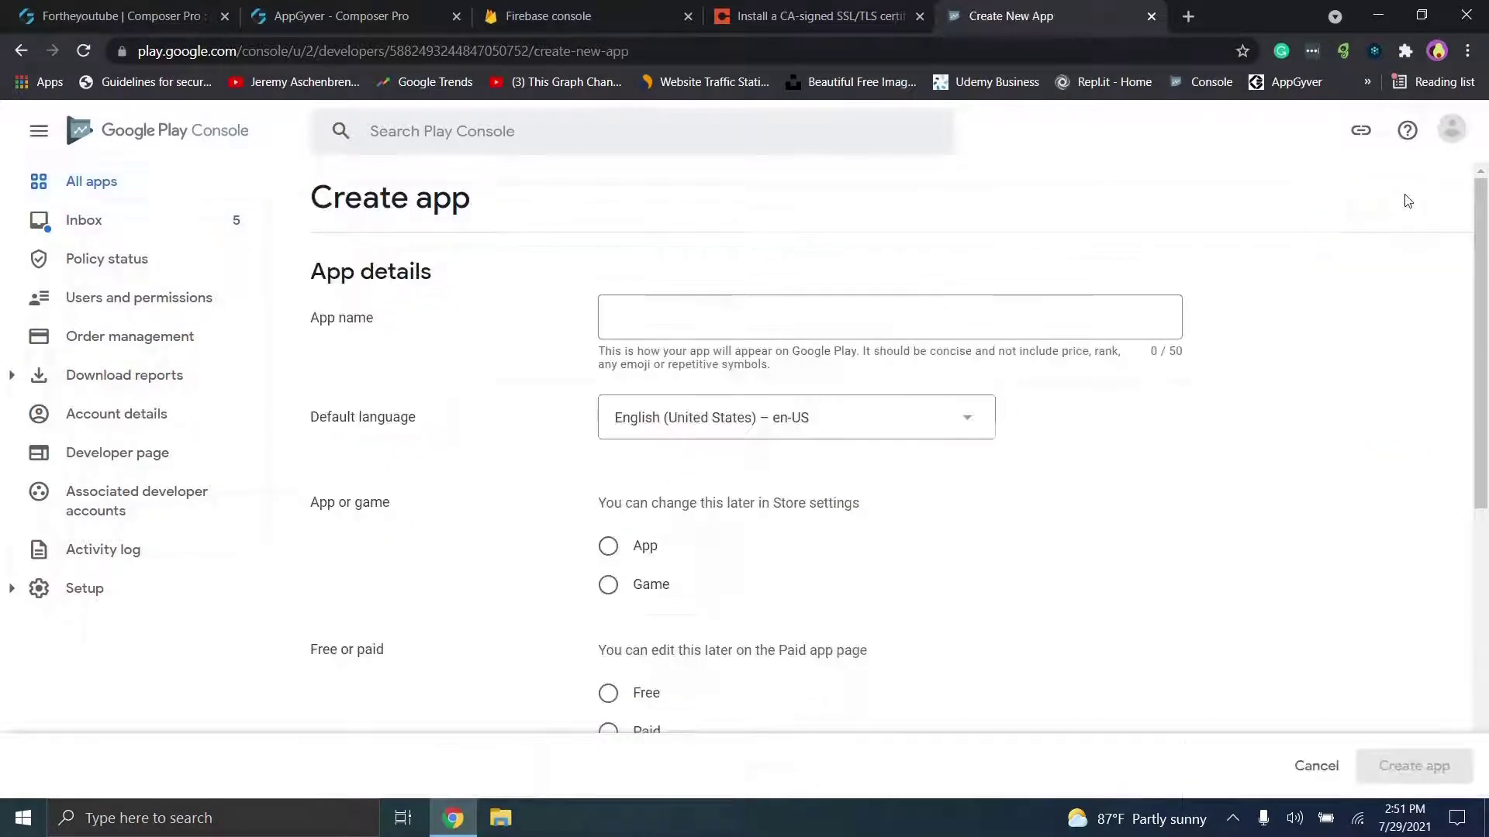
click(921, 336)
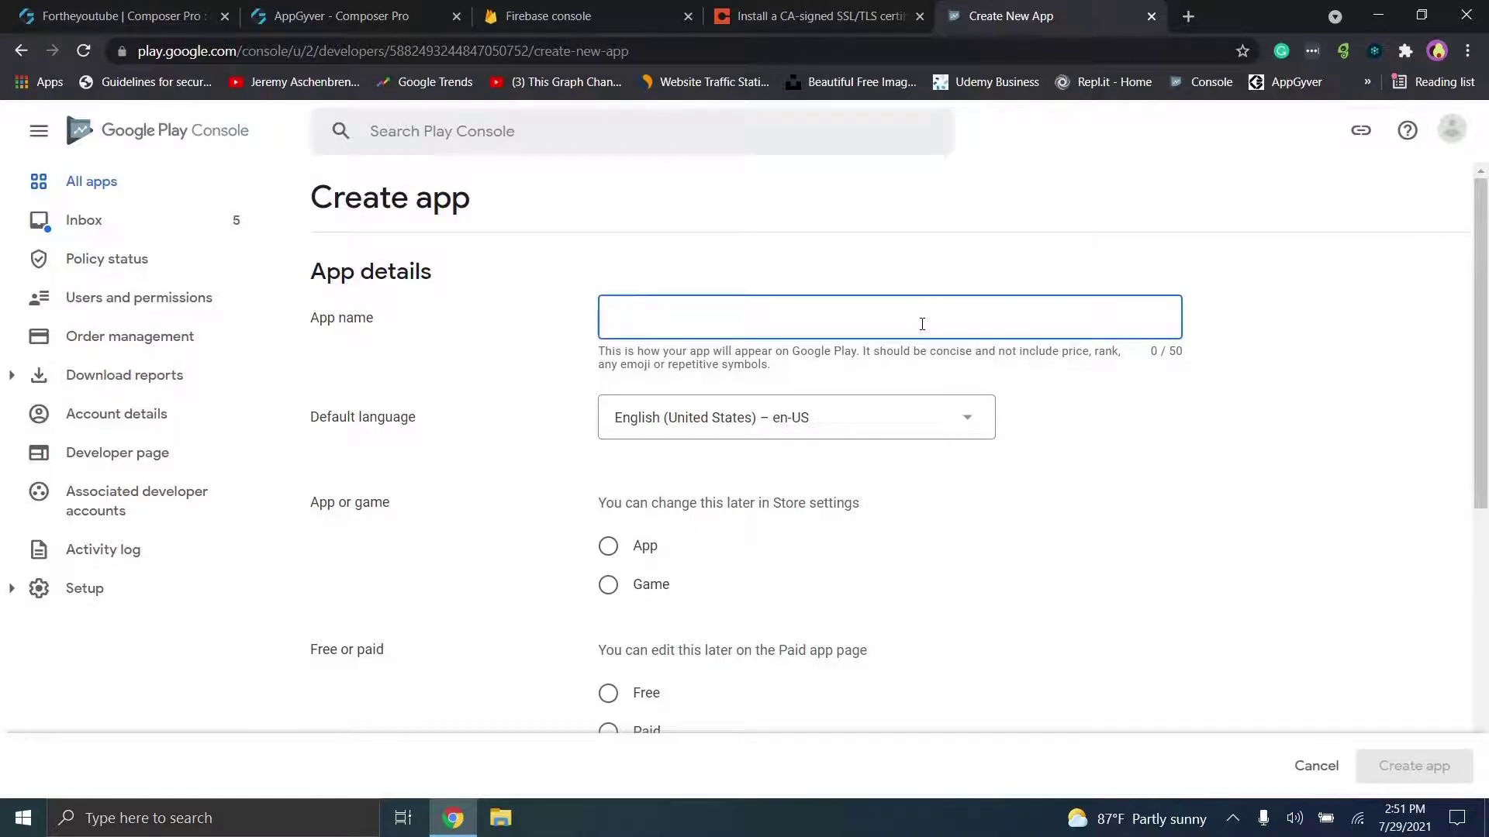
text(For The Viewers)
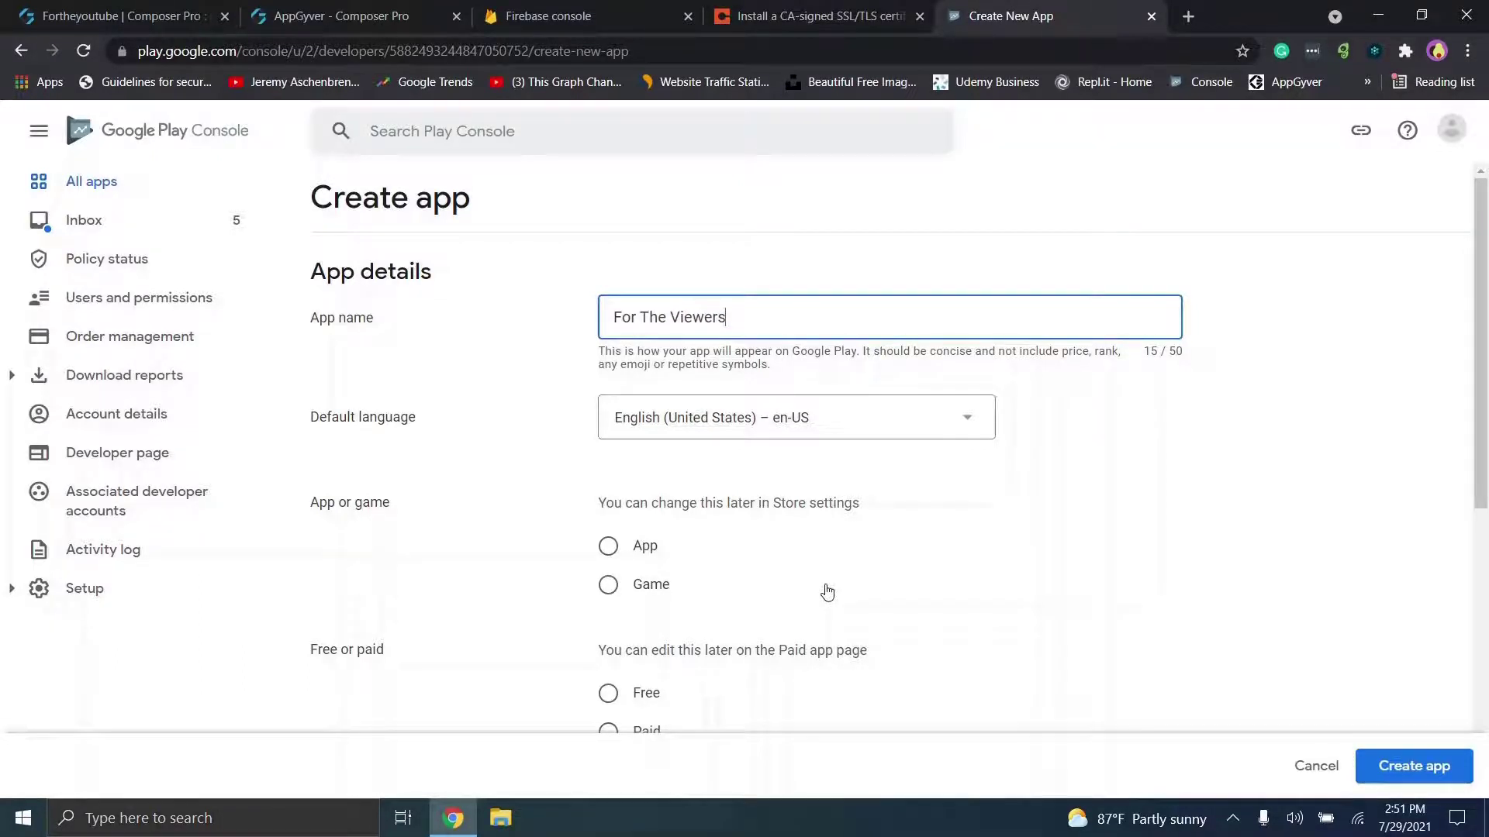
Step: Mark it as a free app, accept both declarations, and create it
scroll(827, 593, down, 3)
click(608, 352)
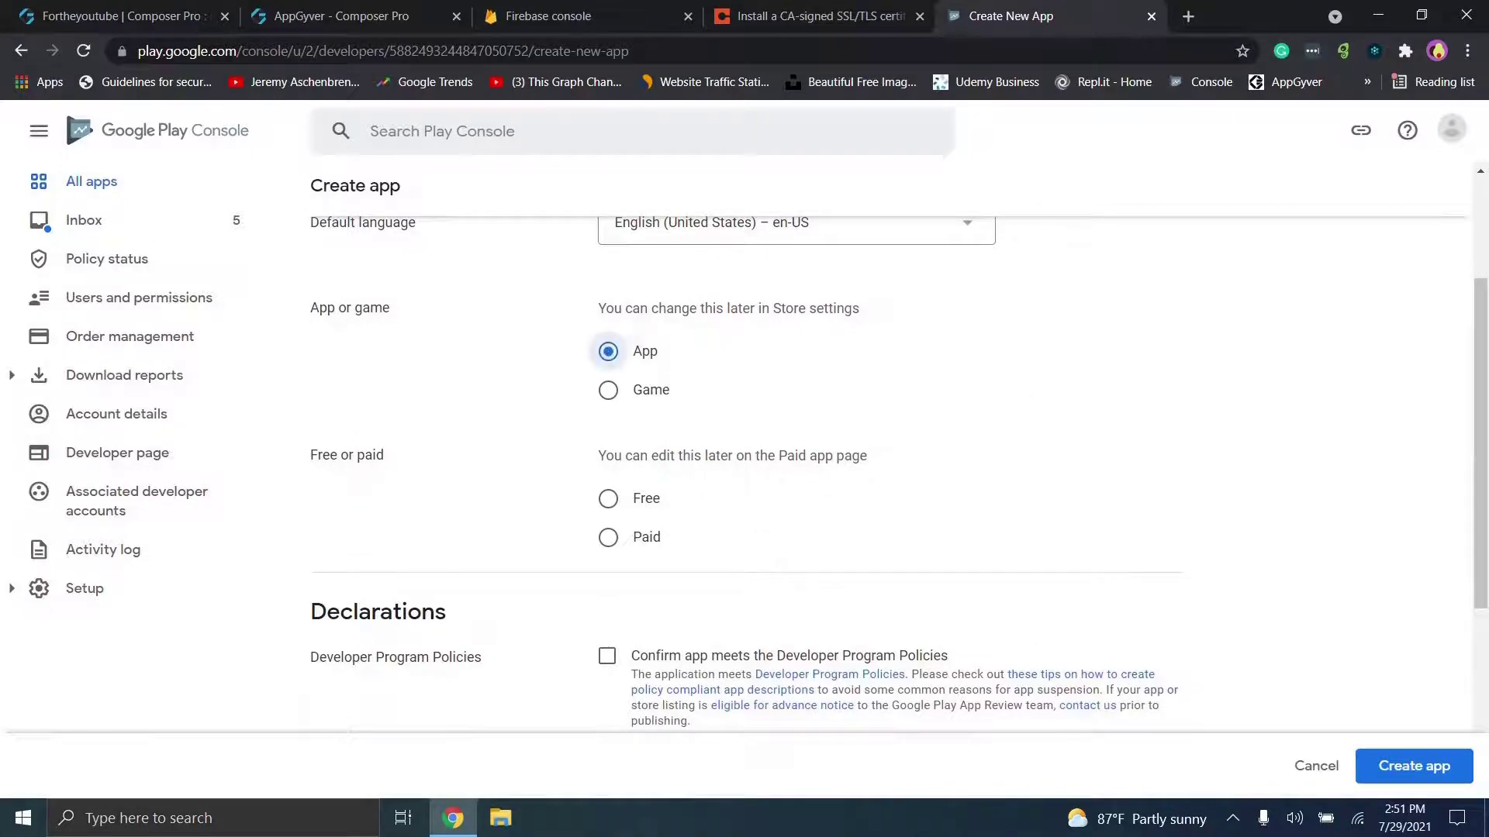
scroll(620, 351, down, 2)
click(608, 325)
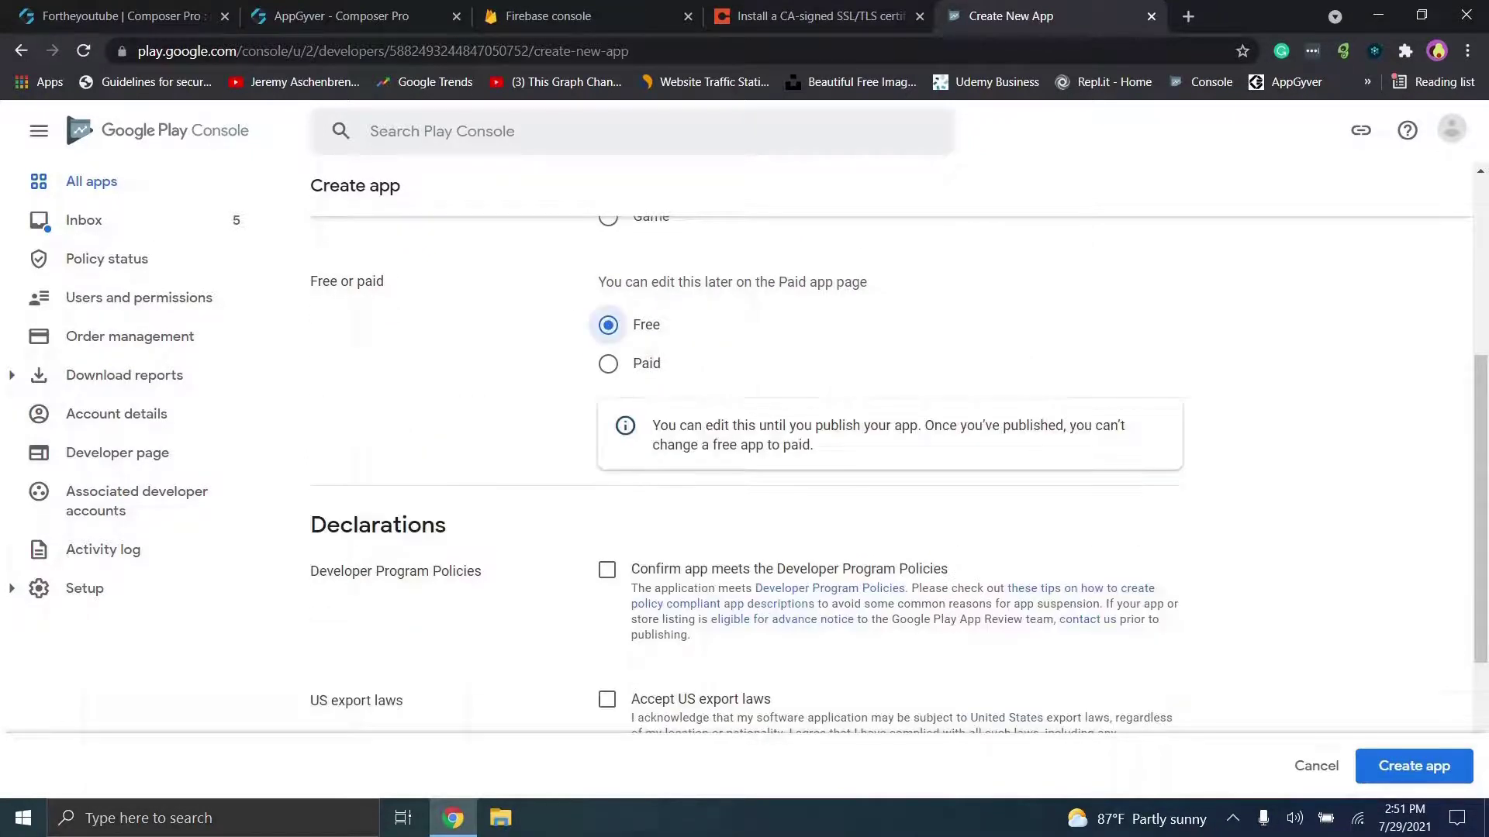
scroll(899, 457, down, 2)
click(608, 414)
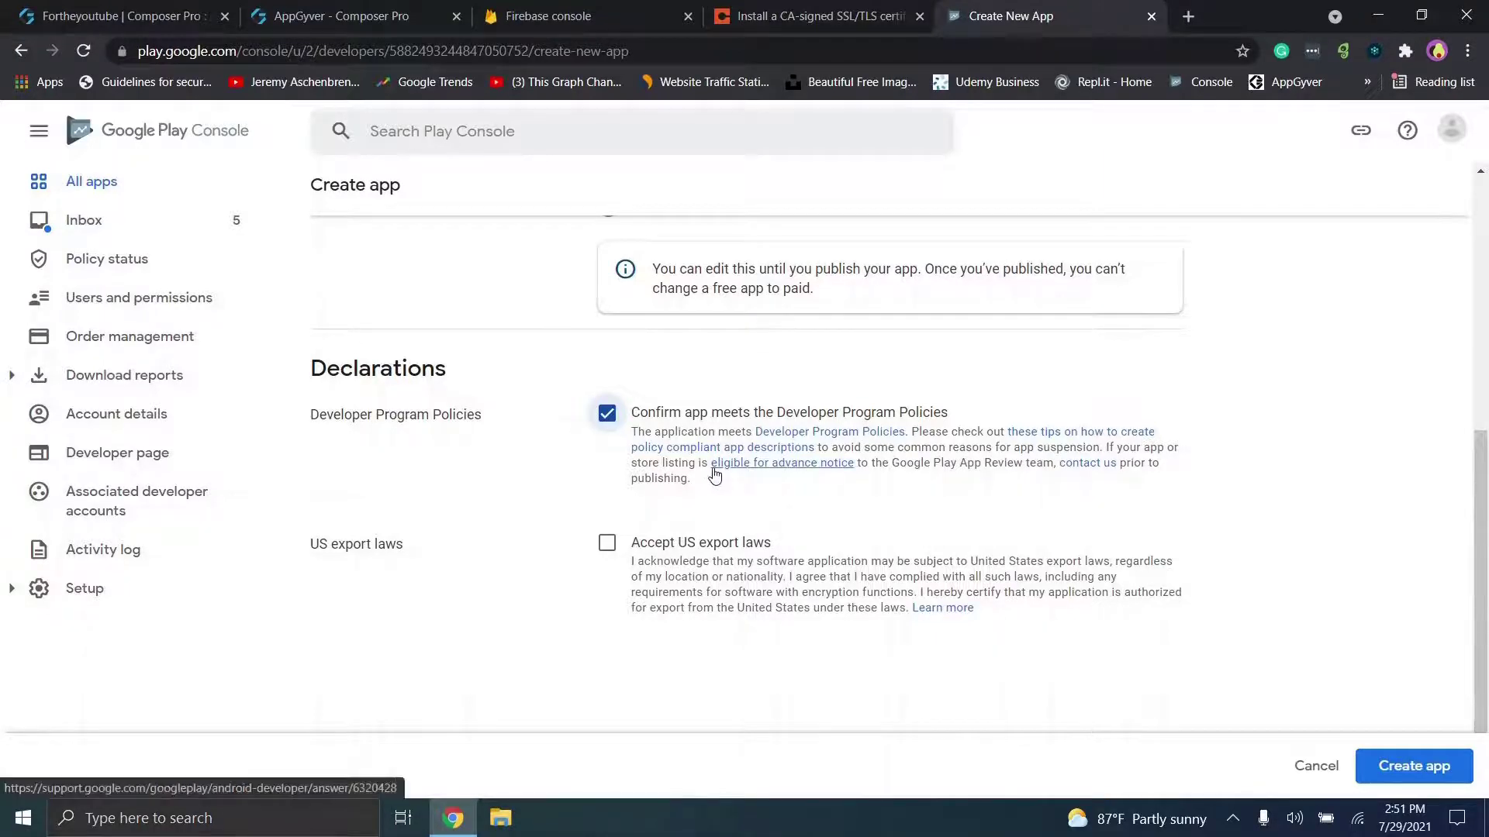
click(607, 548)
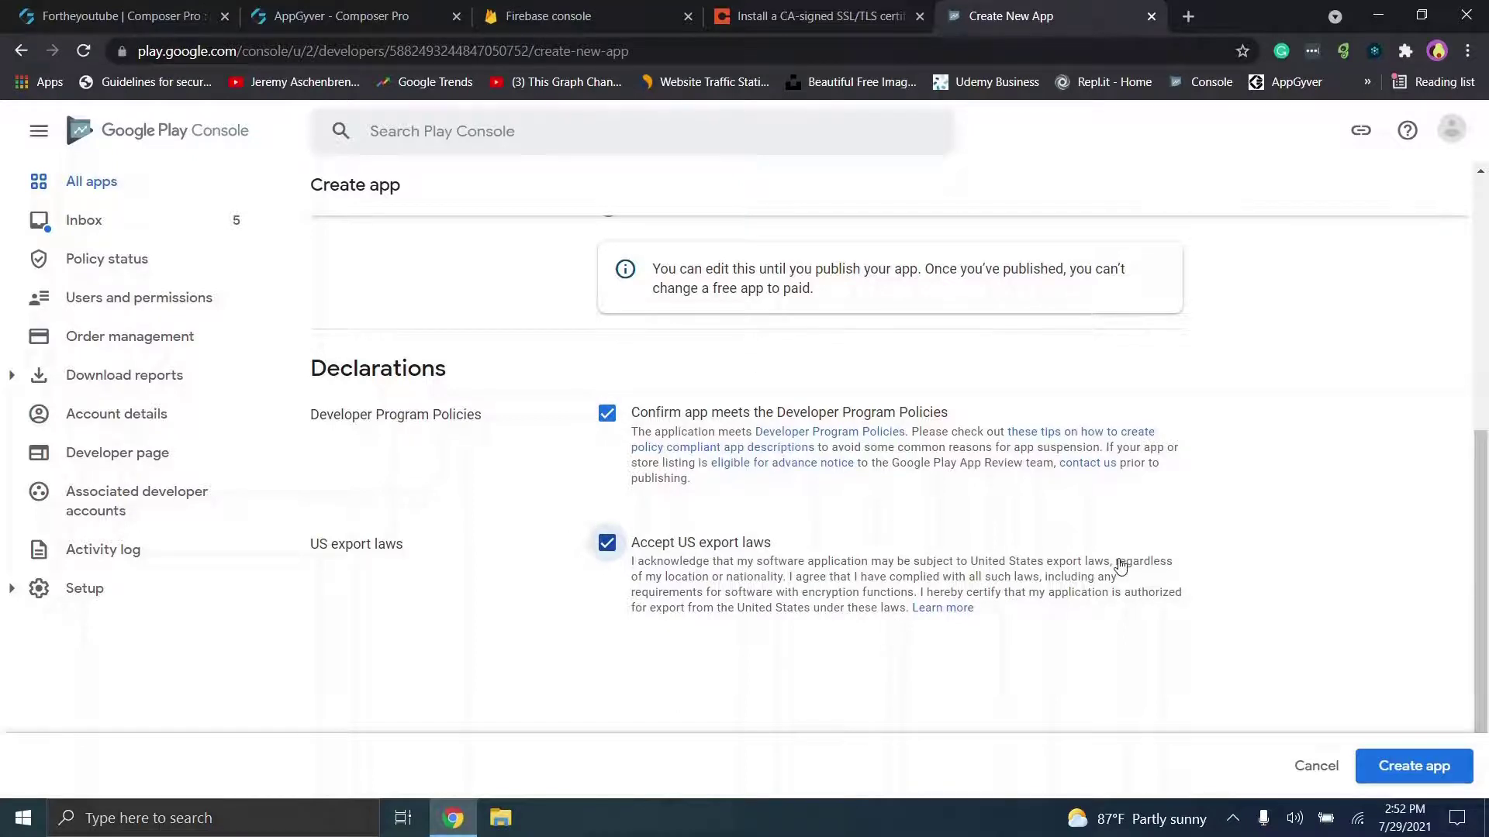
right_click(1385, 761)
click(1385, 764)
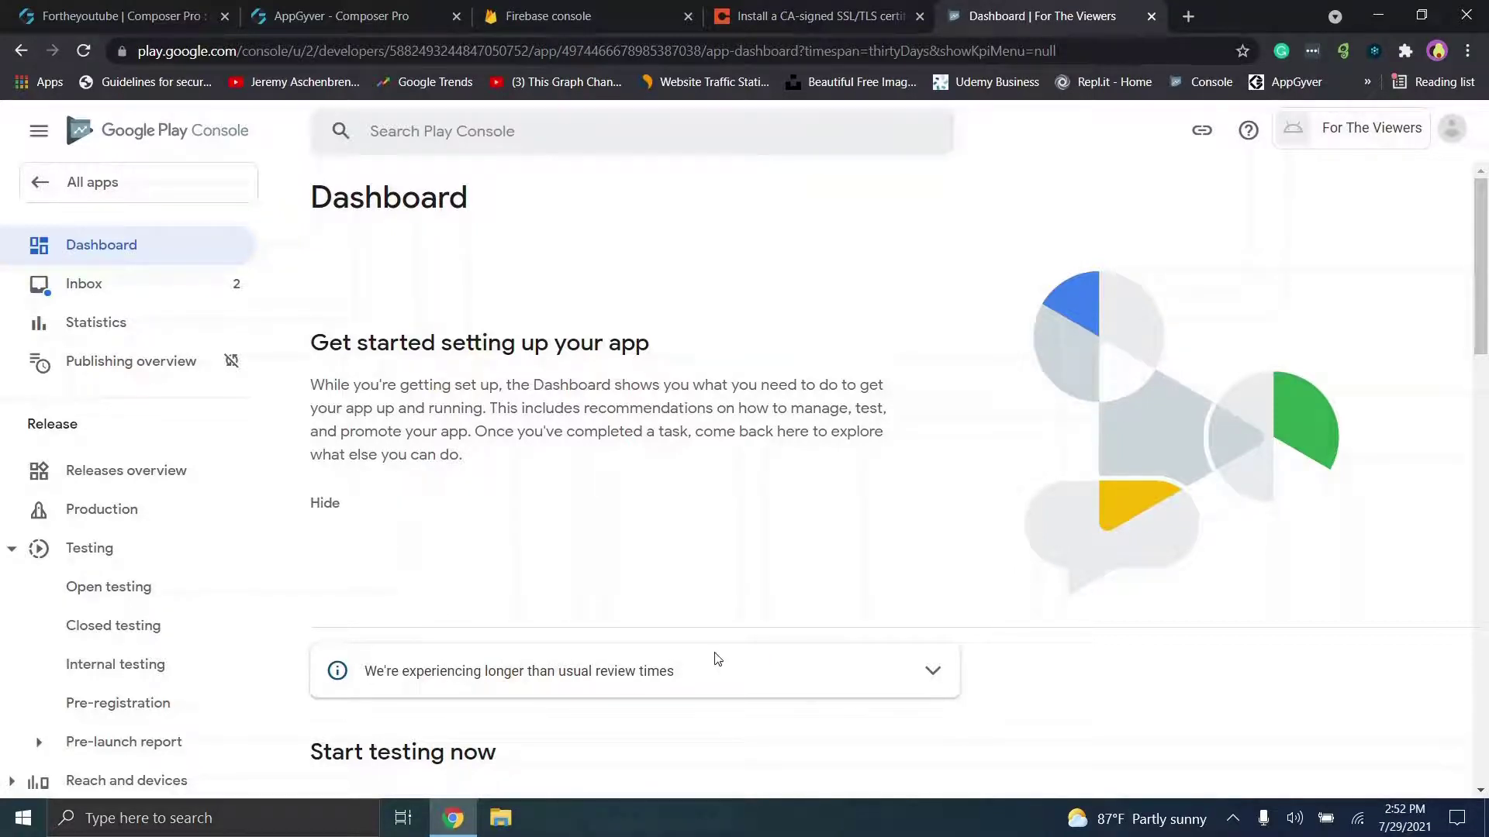
Step: Expand the Dashboard's internal testing tasks and go to Select testers
scroll(898, 477, down, 3)
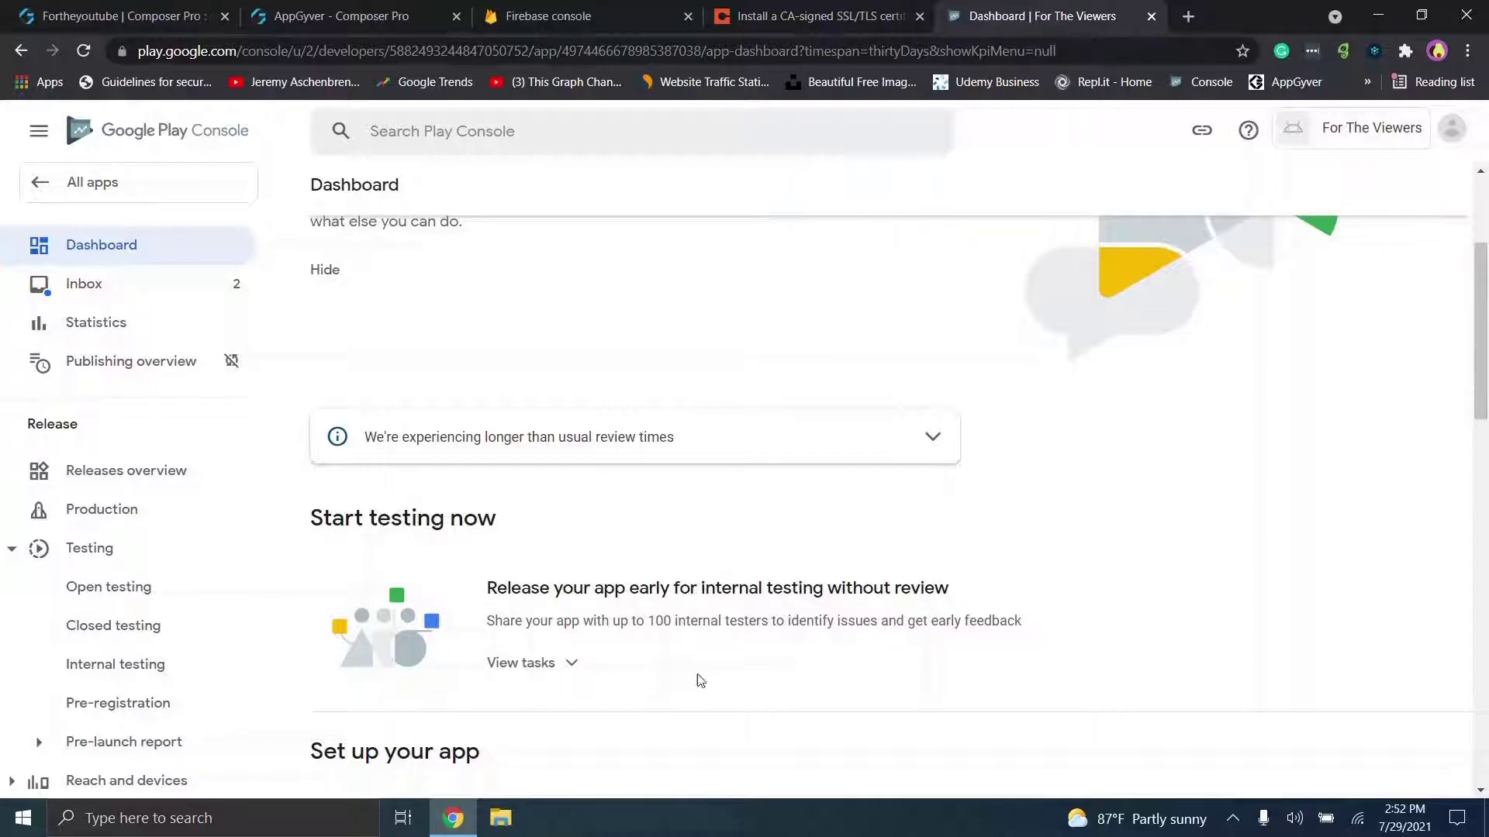
scroll(712, 583, down, 1)
scroll(521, 479, down, 2)
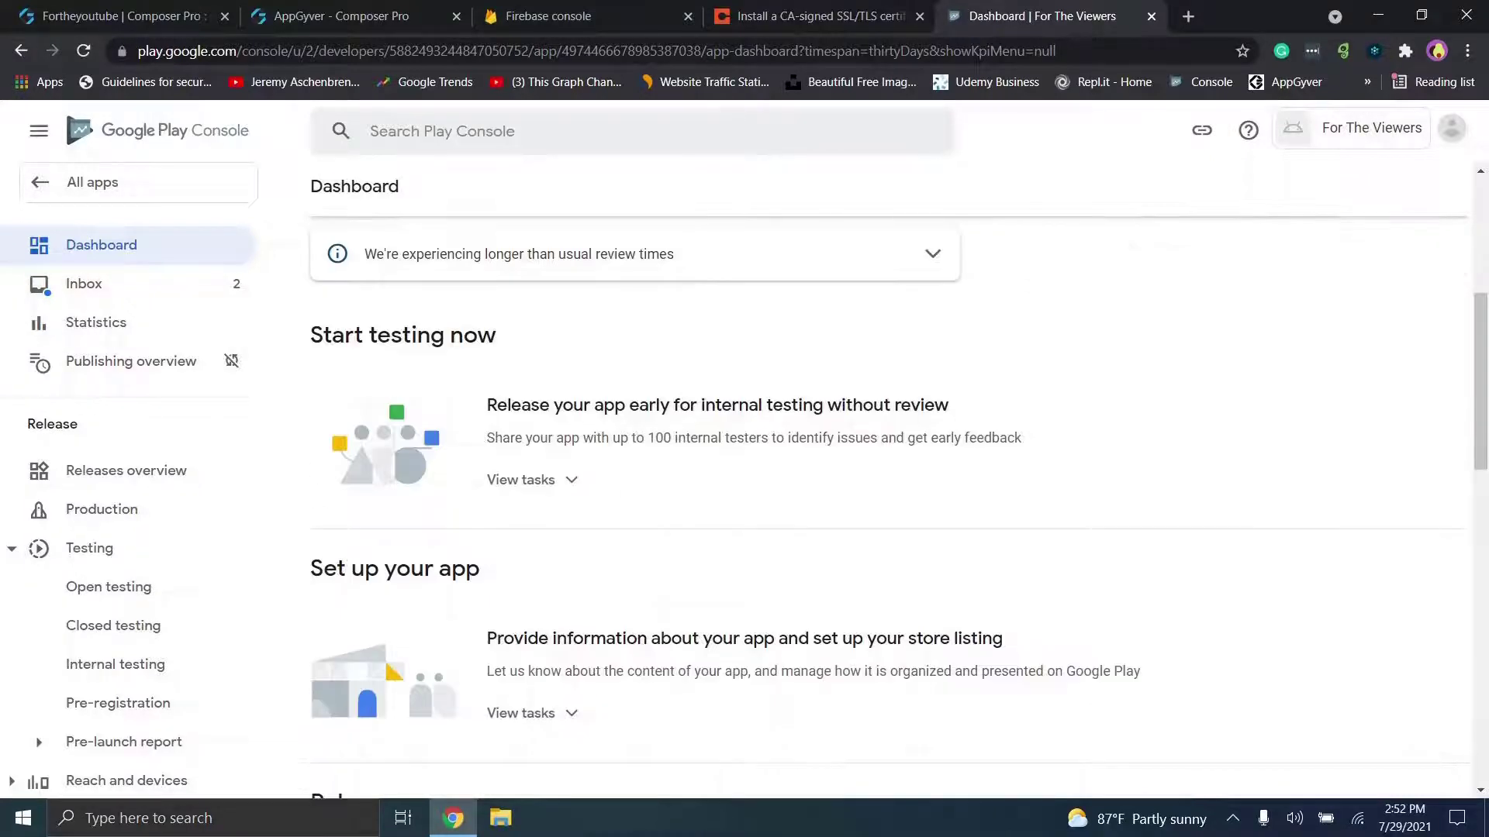
click(520, 479)
scroll(520, 479, down, 1)
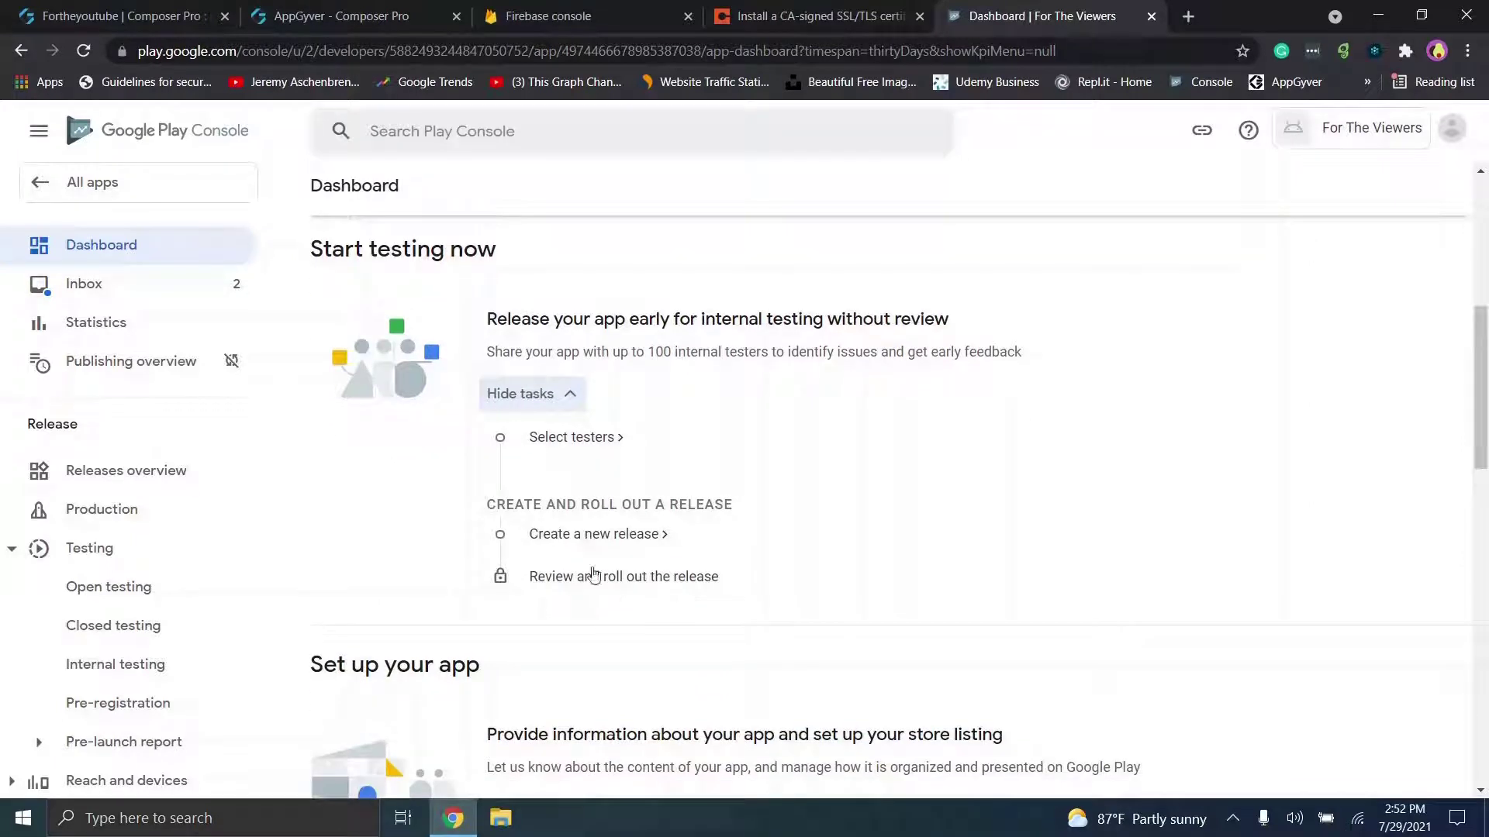
click(593, 439)
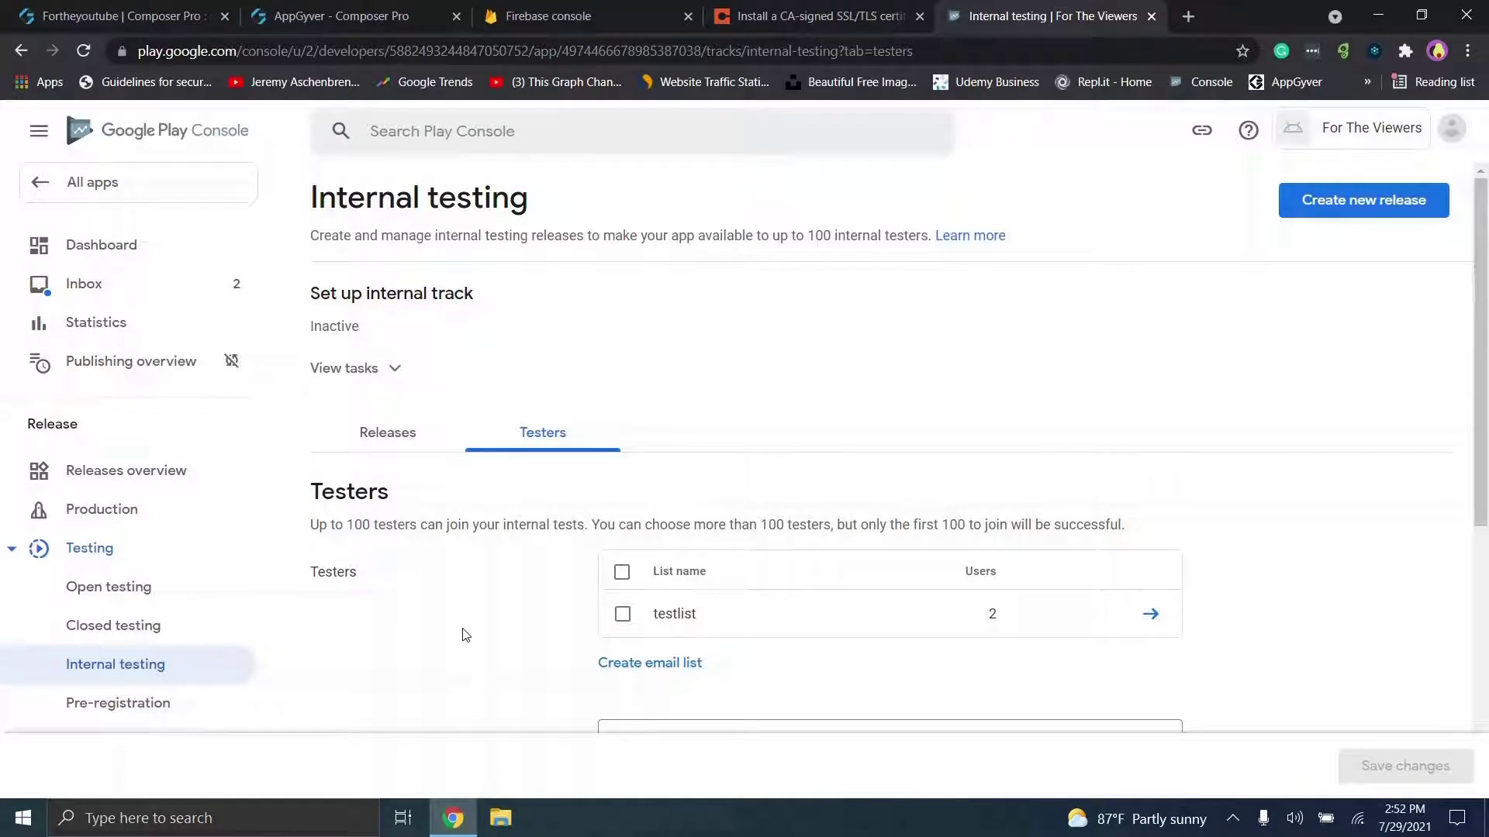
Step: Save the testlist email list as internal testers, then view the app's Inbox
click(622, 614)
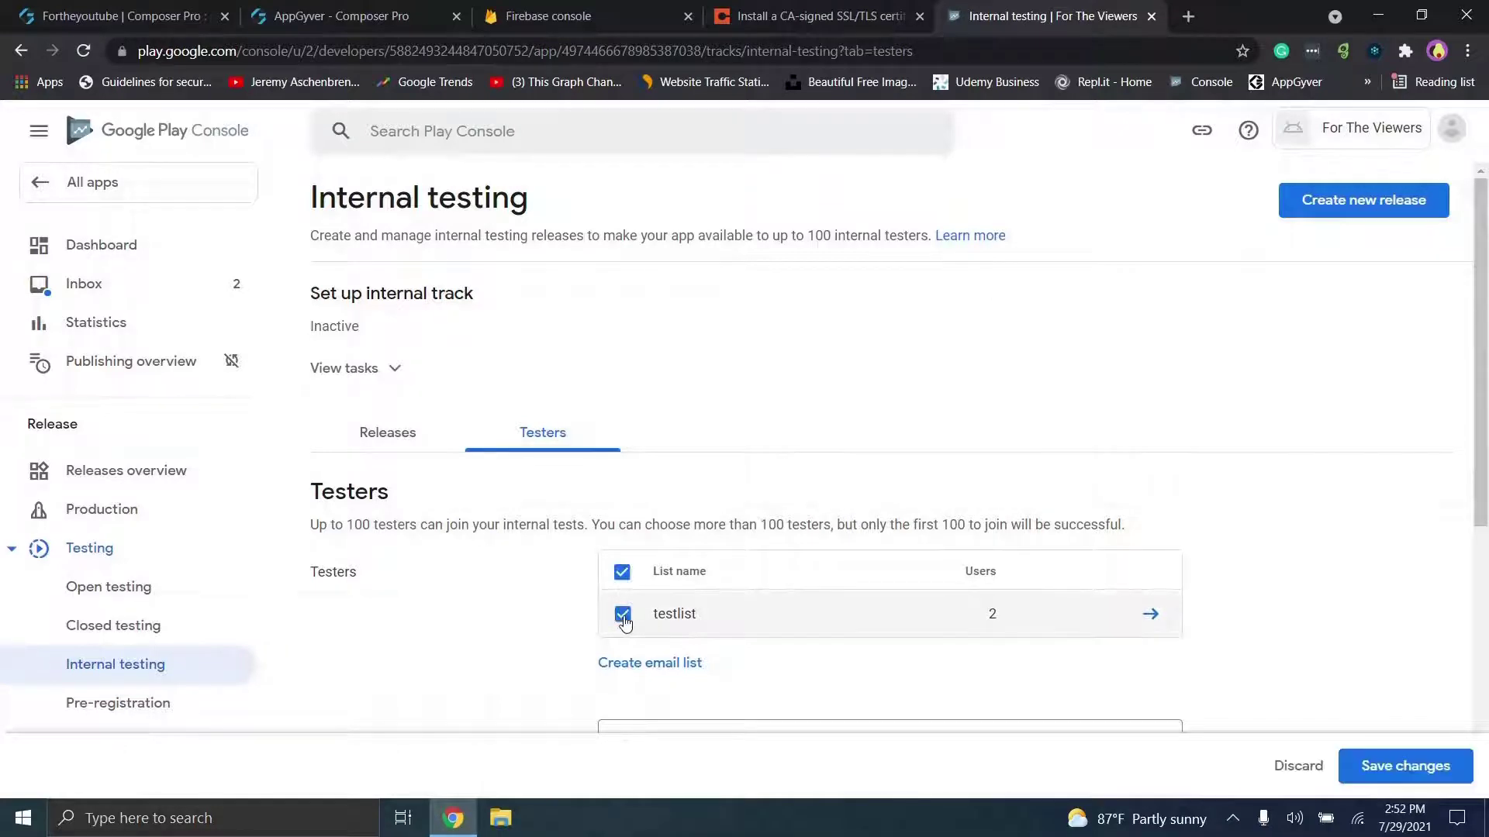
scroll(1342, 551, down, 4)
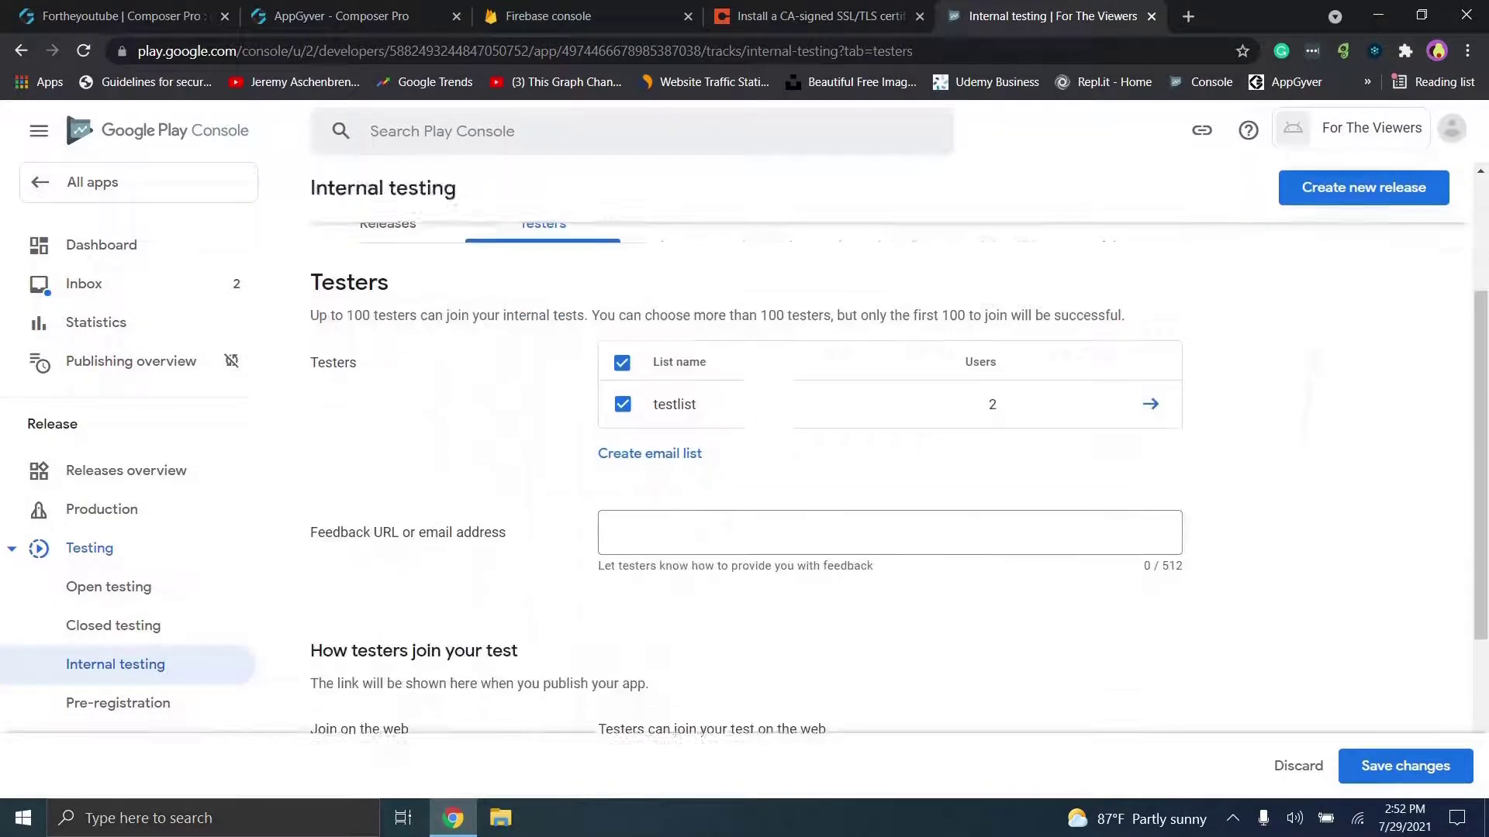
click(661, 457)
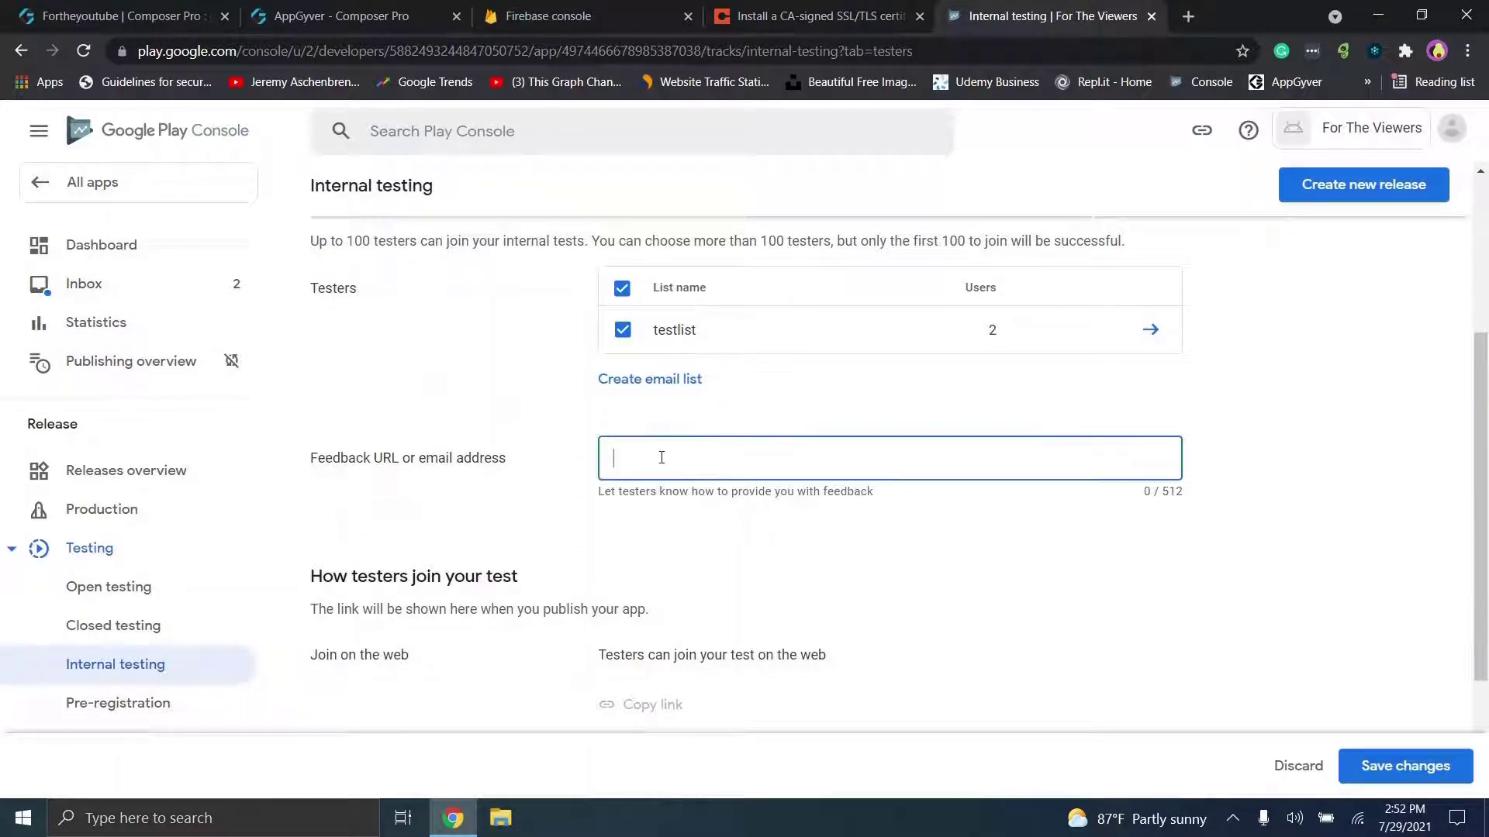
click(1388, 760)
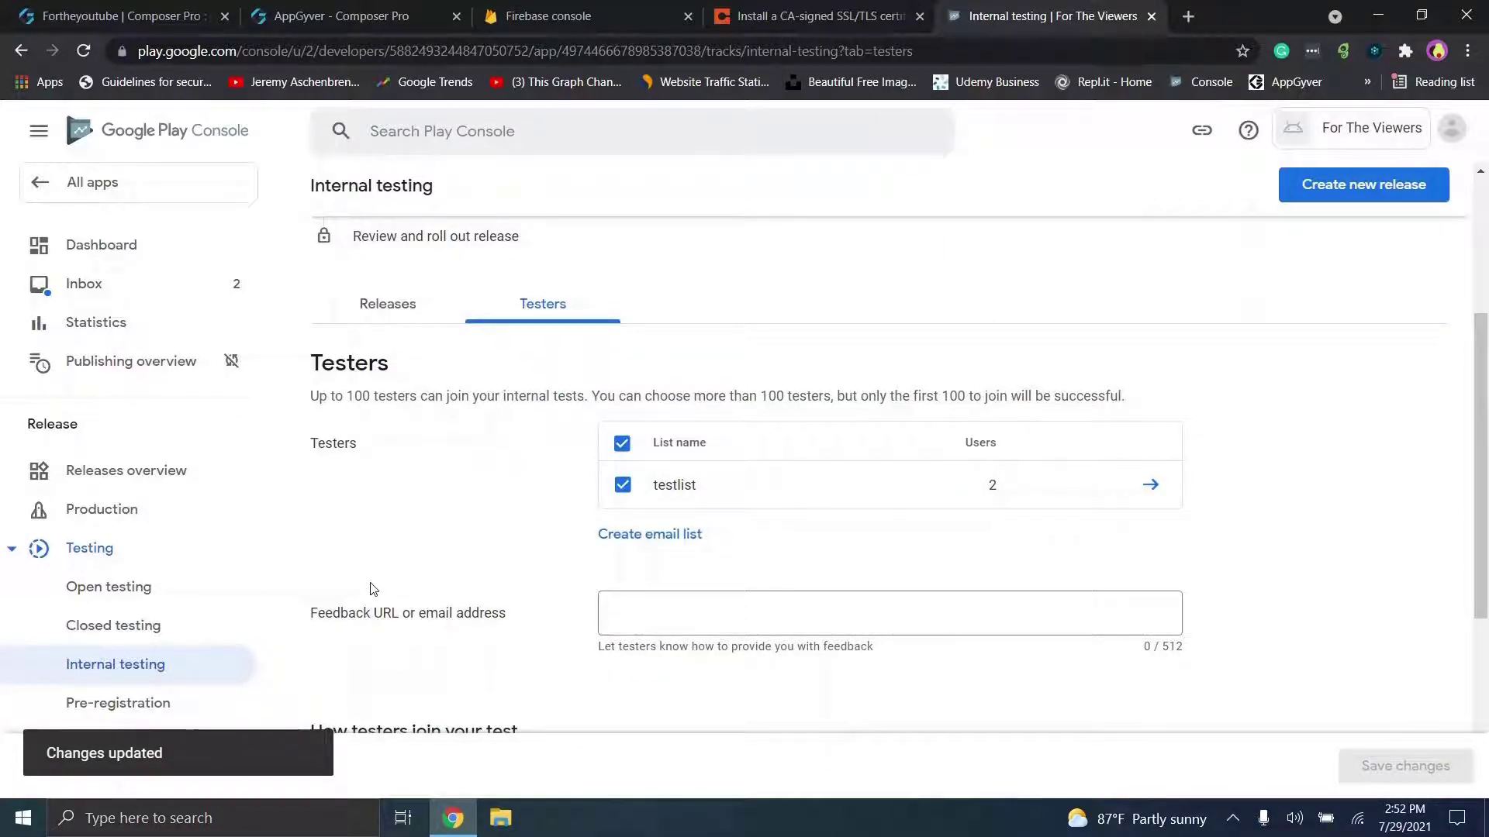
click(183, 295)
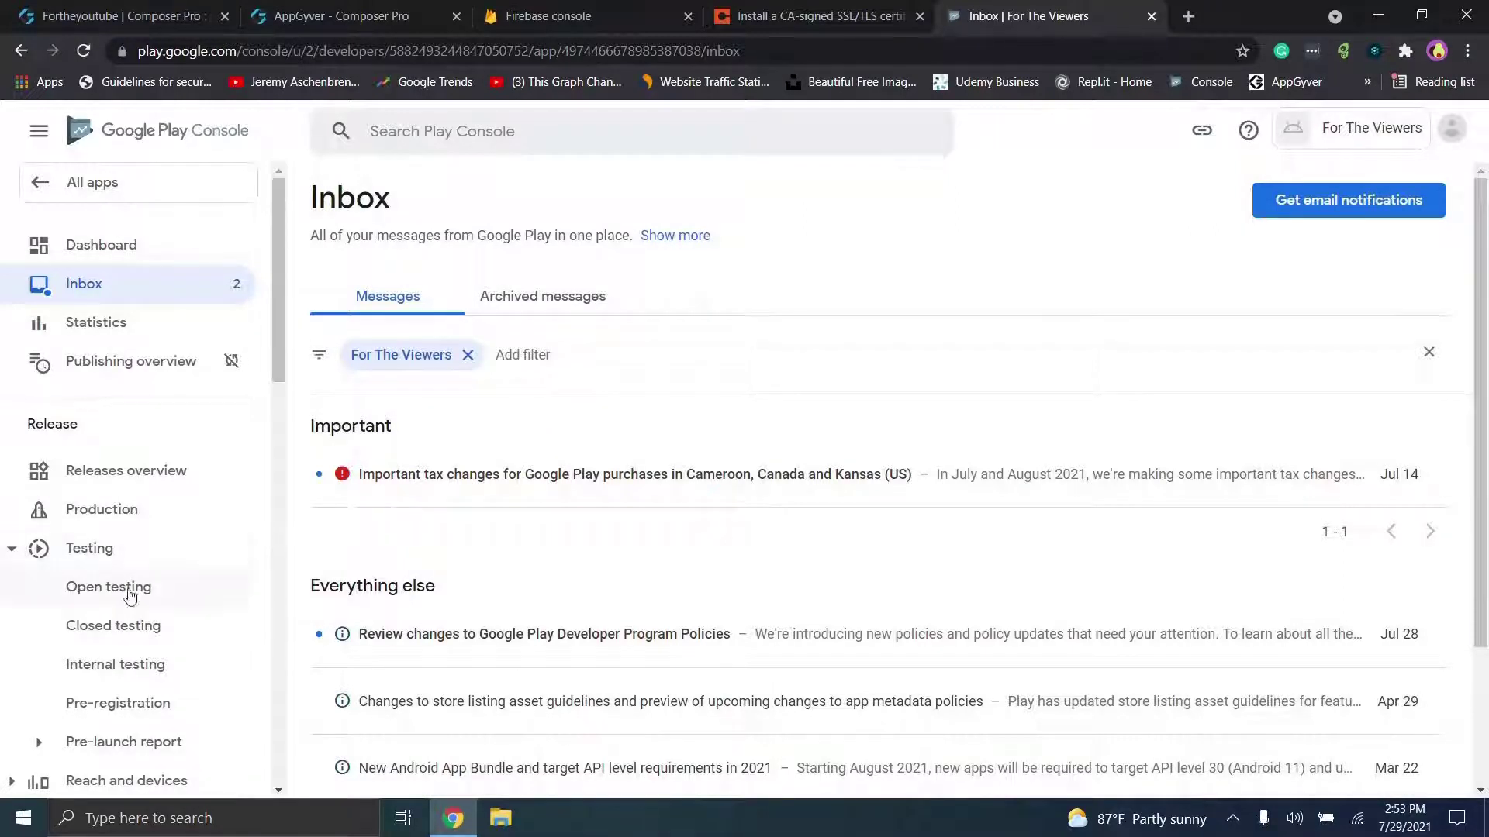
Step: Open the open testing track and bring up the list of countries to add
click(136, 604)
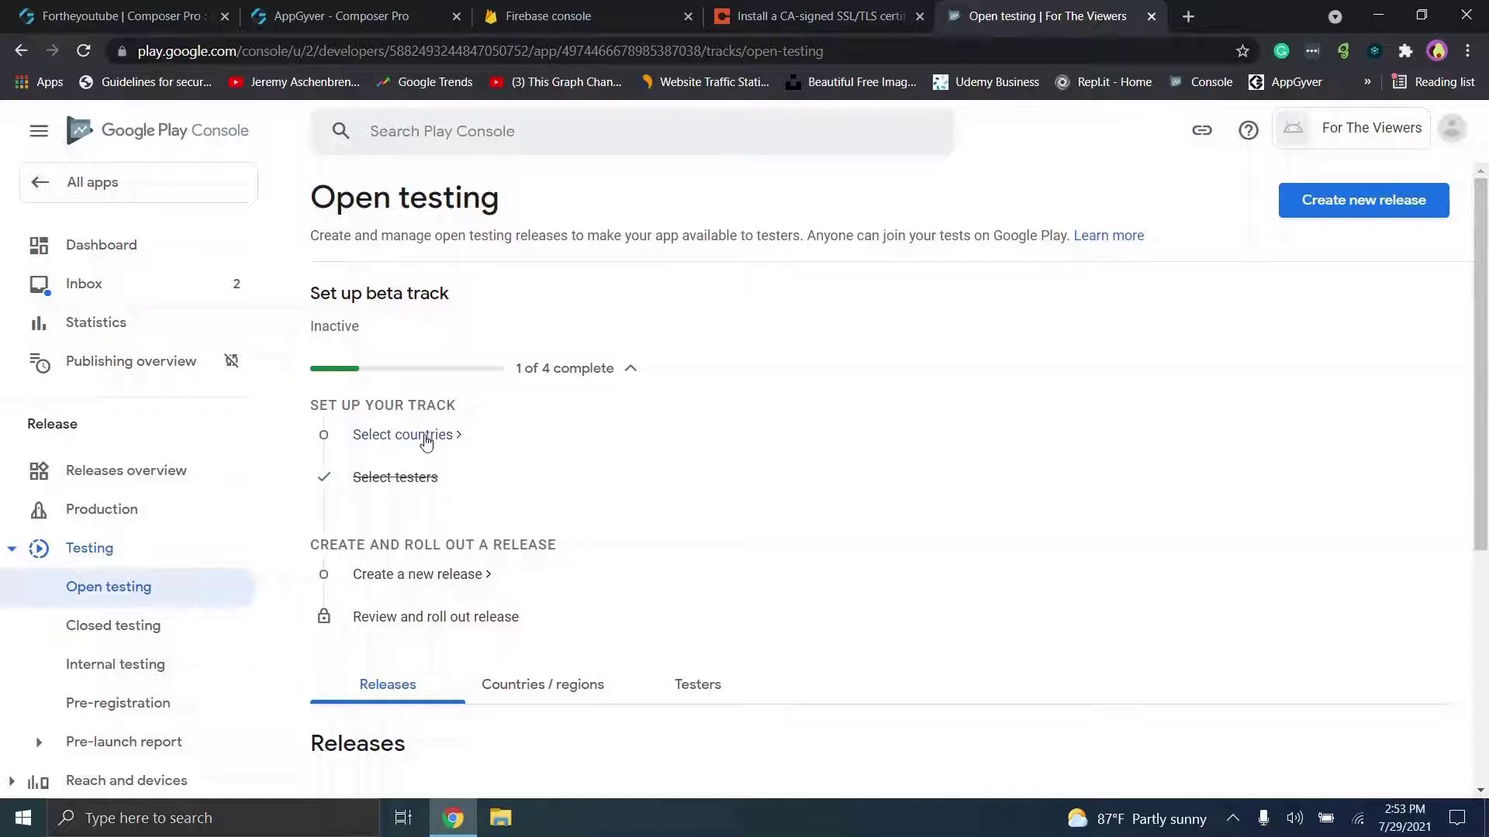
click(424, 435)
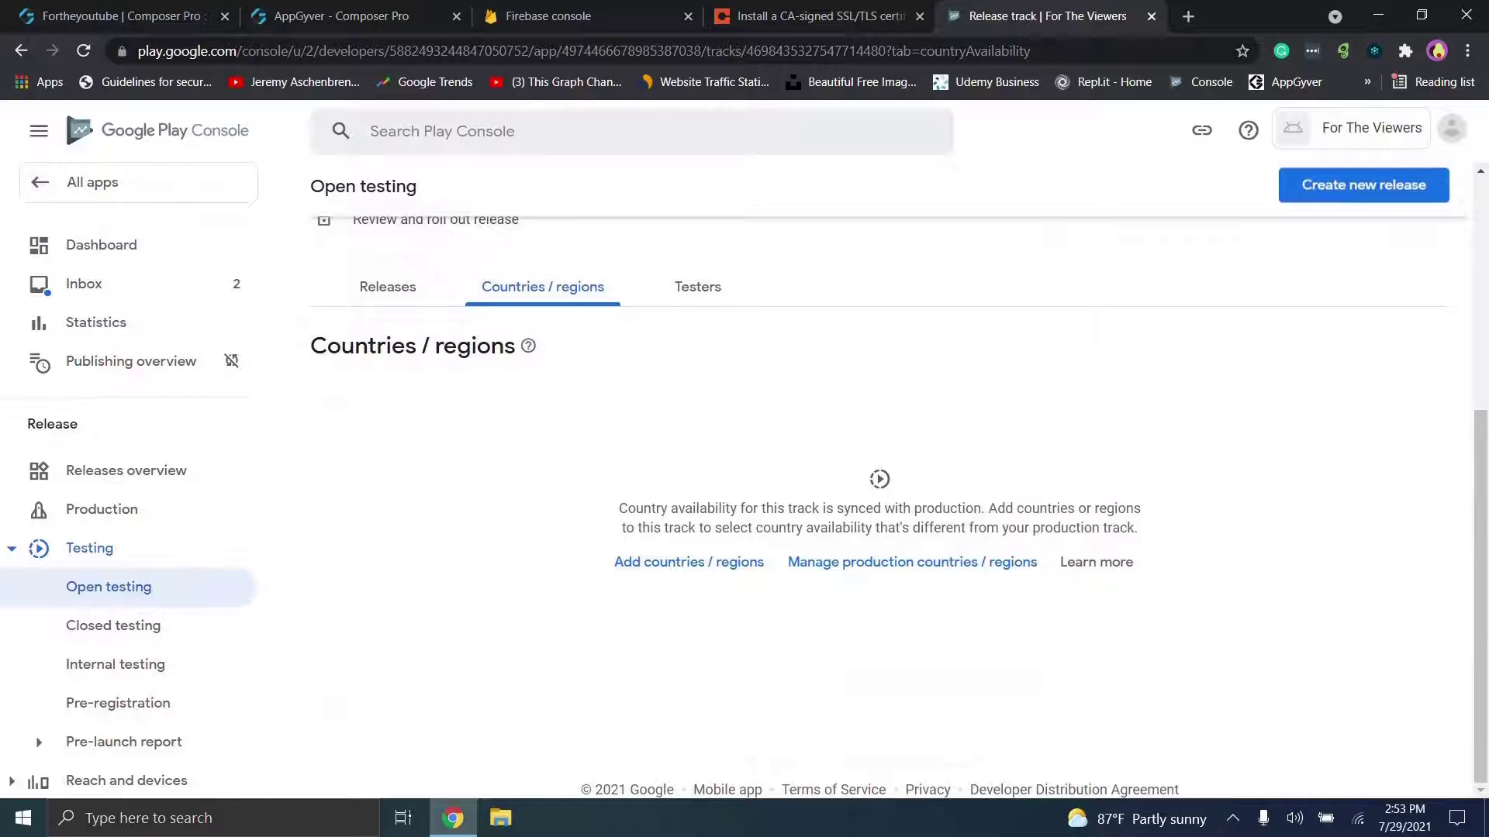
click(660, 560)
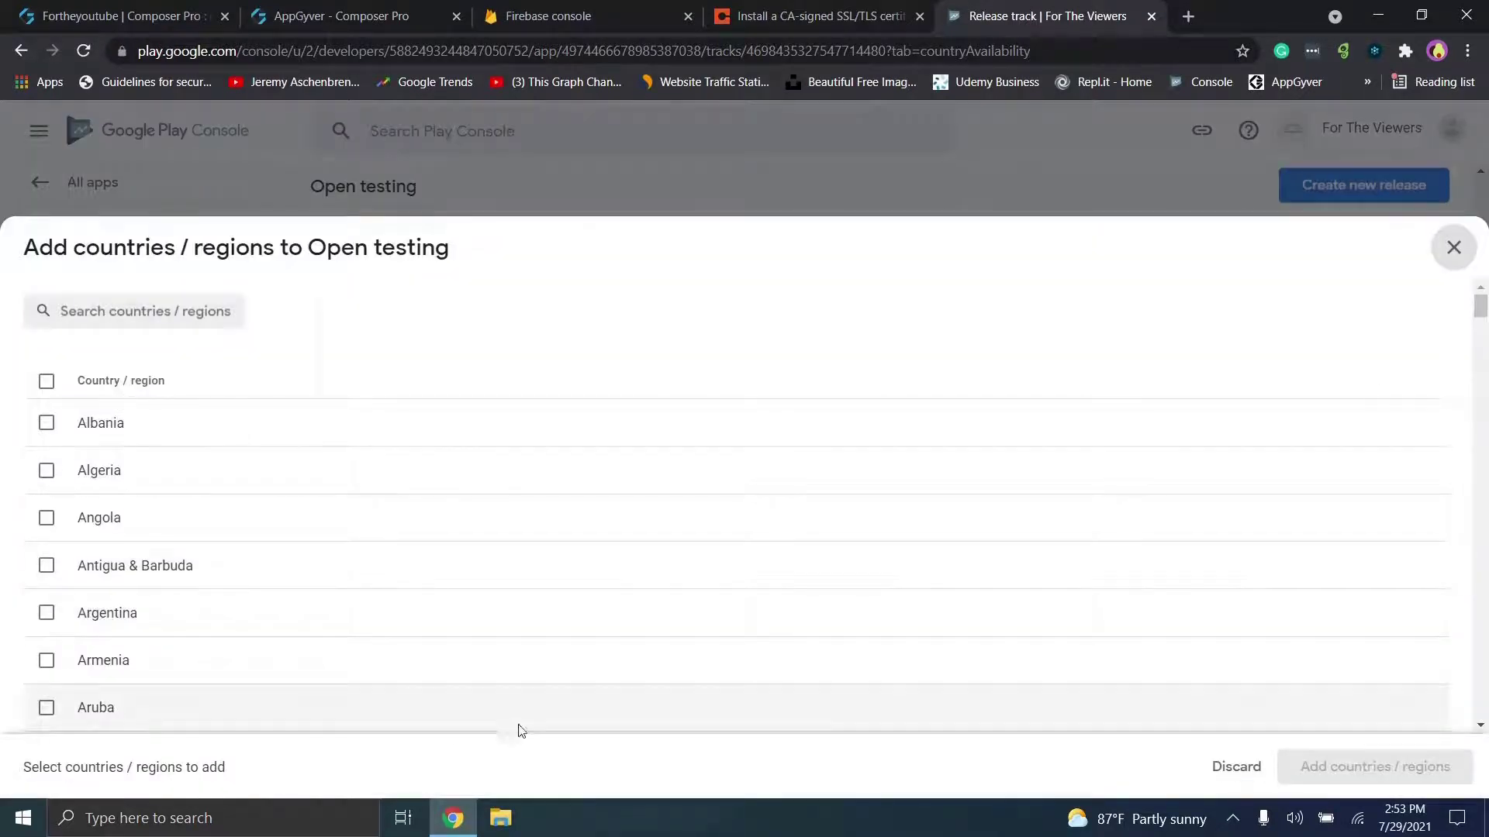
drag(1481, 307, 1487, 566)
drag(1486, 566, 1487, 658)
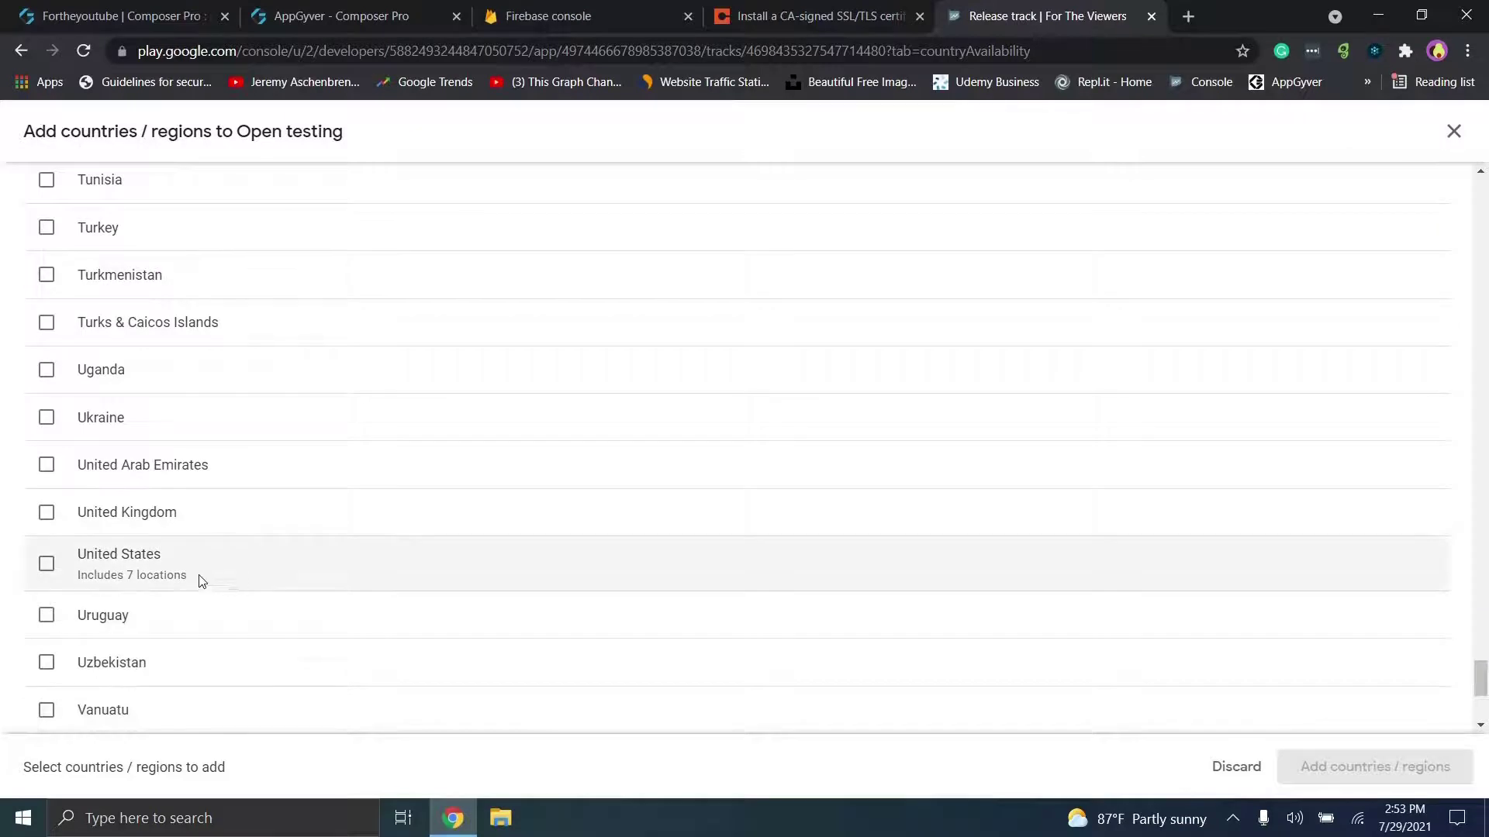
Step: Add United States as the open testing track's available country
click(48, 565)
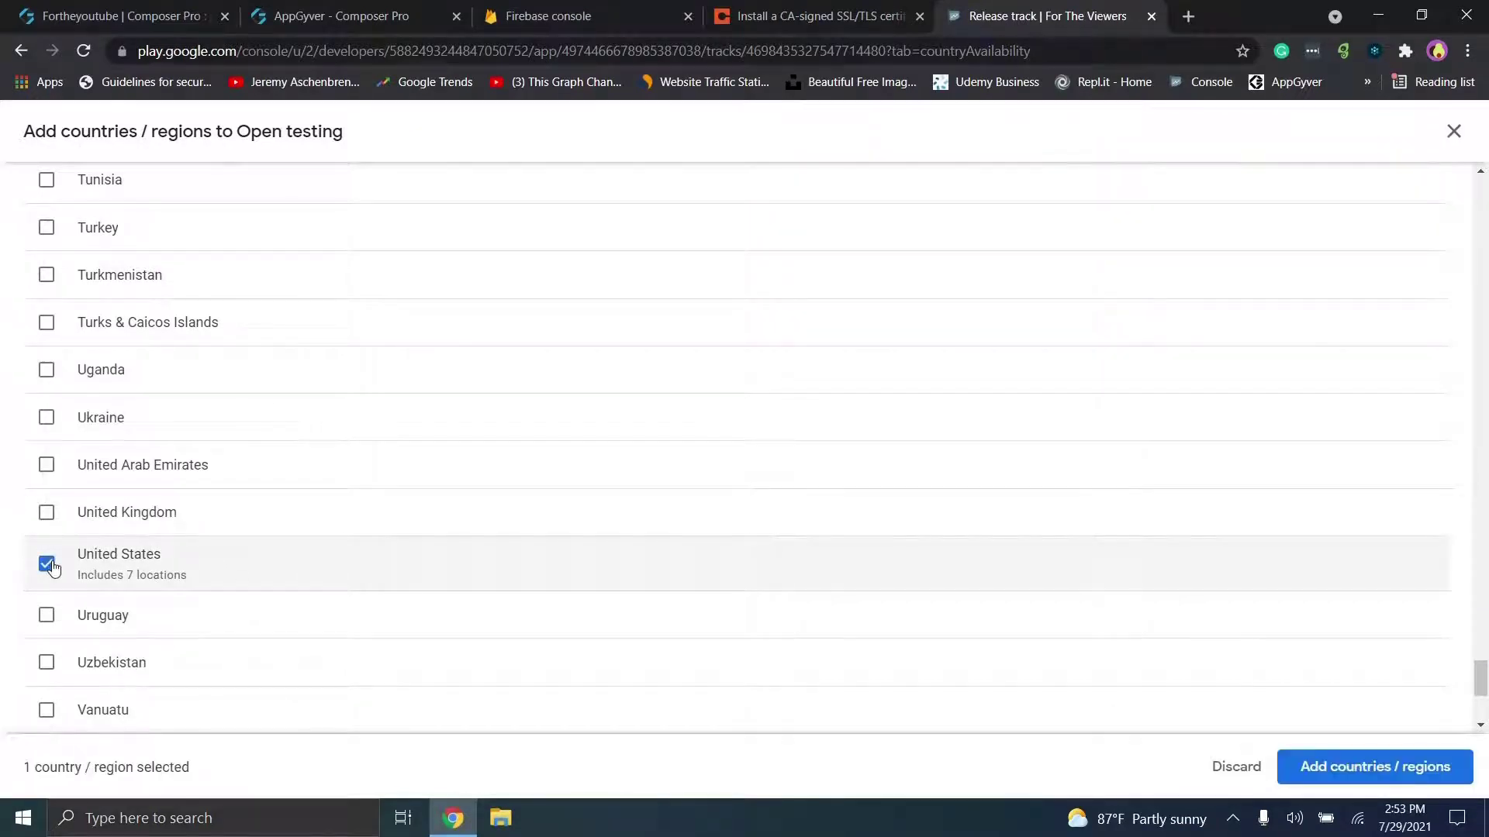
click(1316, 766)
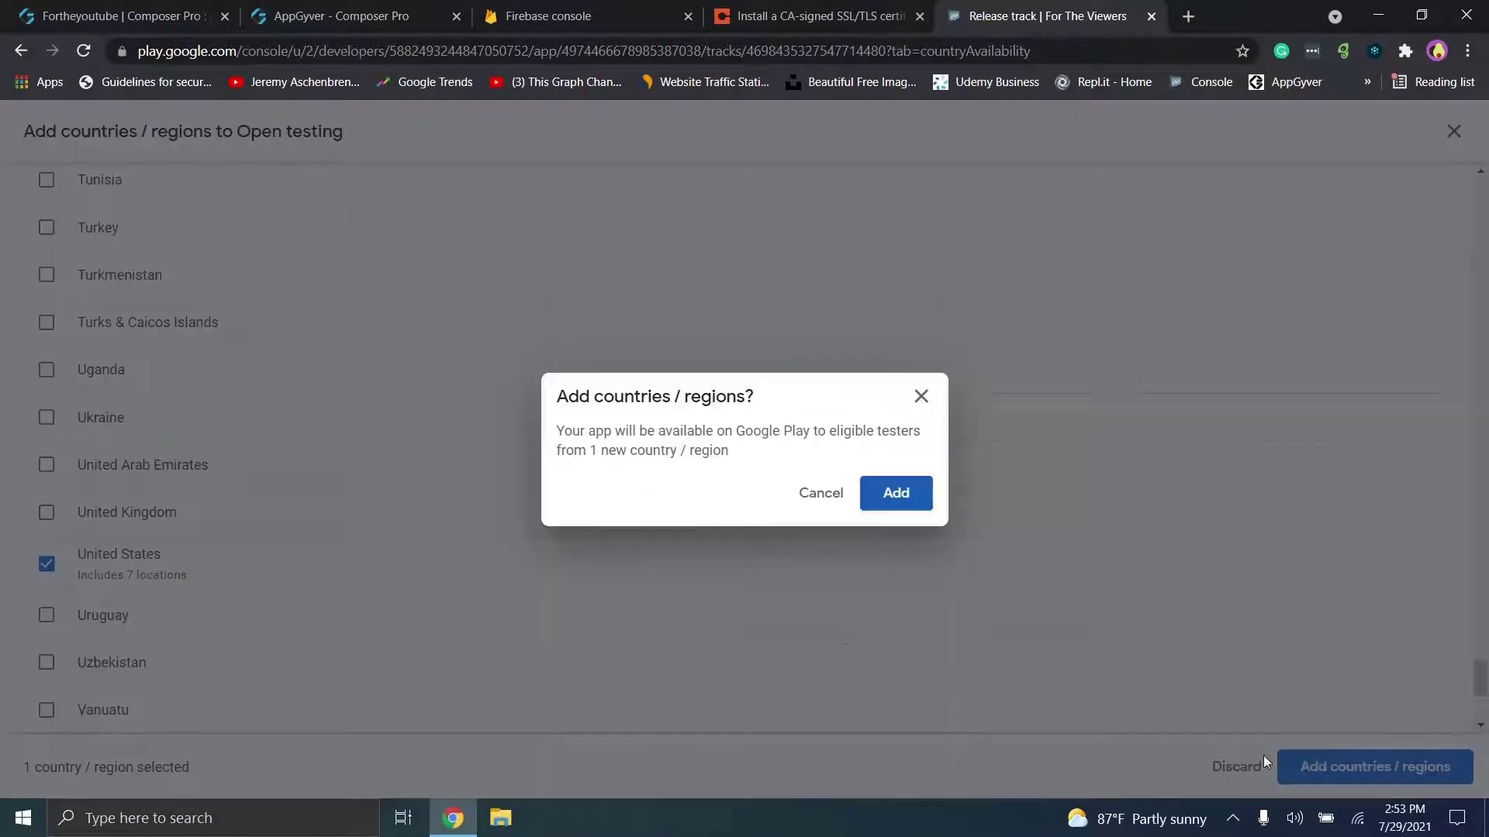
click(898, 494)
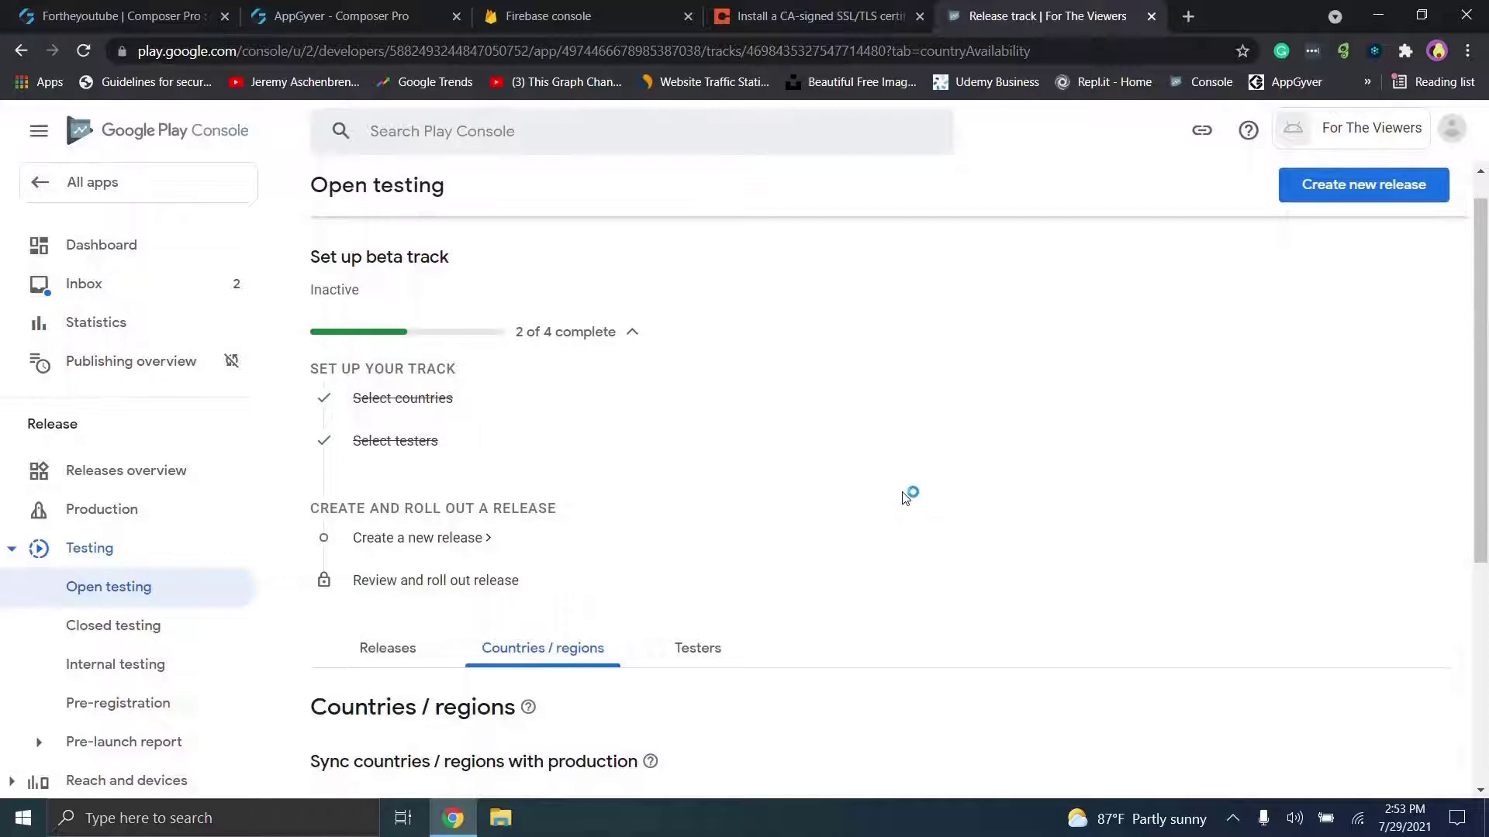
scroll(905, 498, down, 3)
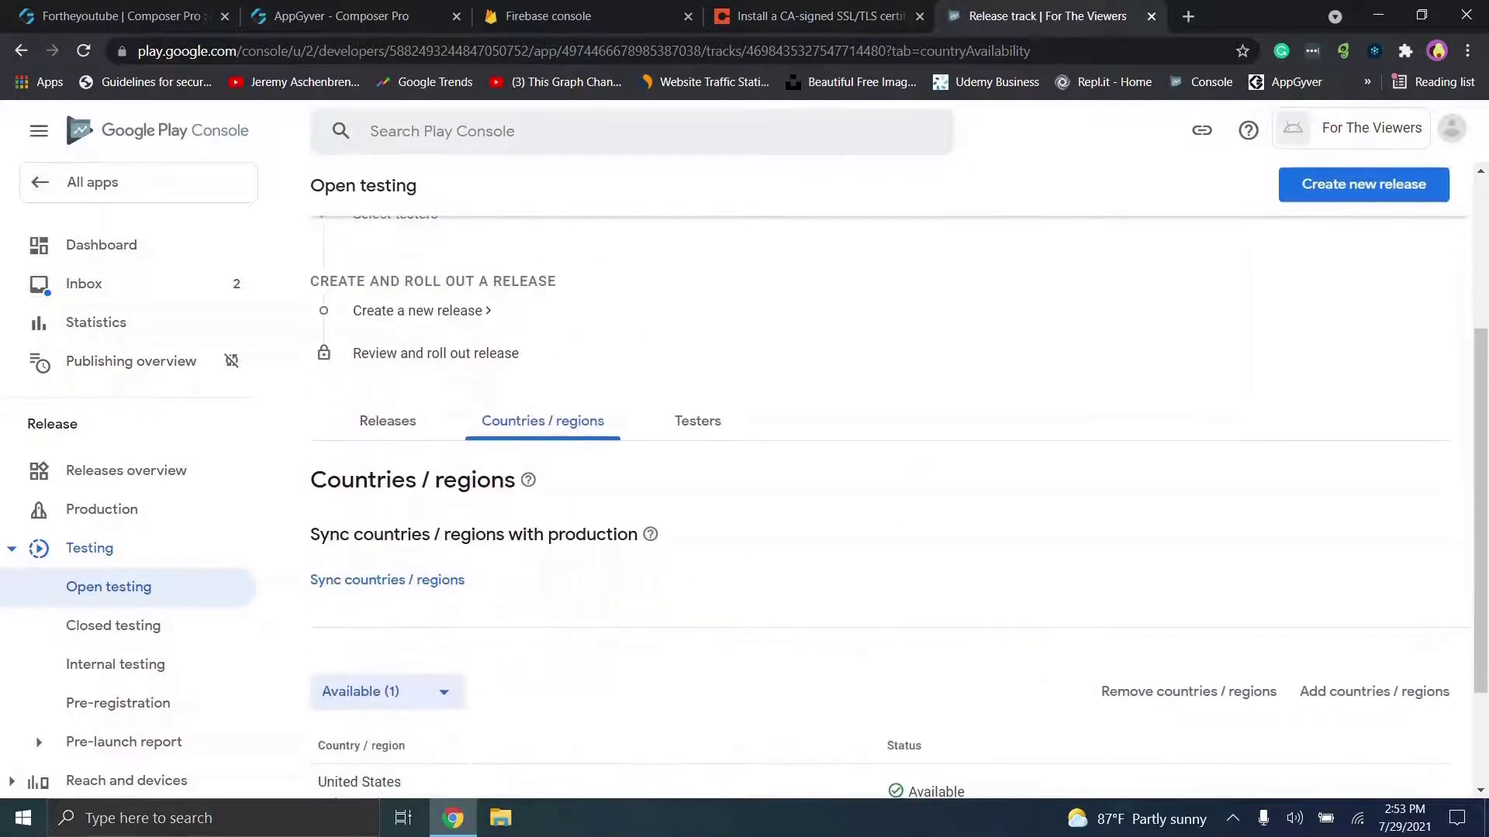
scroll(892, 505, down, 2)
scroll(891, 504, up, 3)
scroll(760, 463, up, 1)
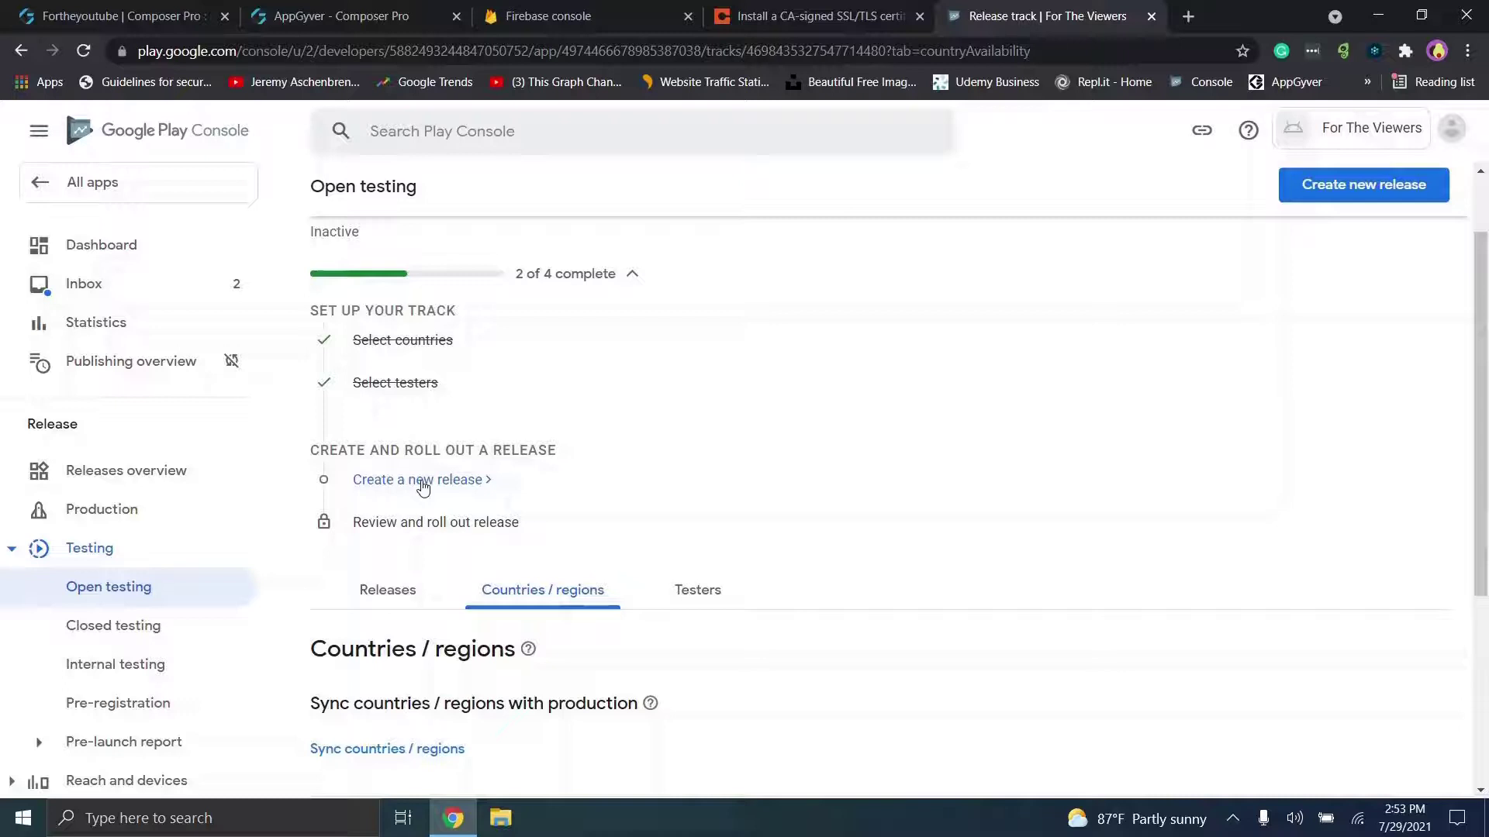
Step: Start a new open testing release, check its App bundles area, and open the Downloads folder
click(422, 483)
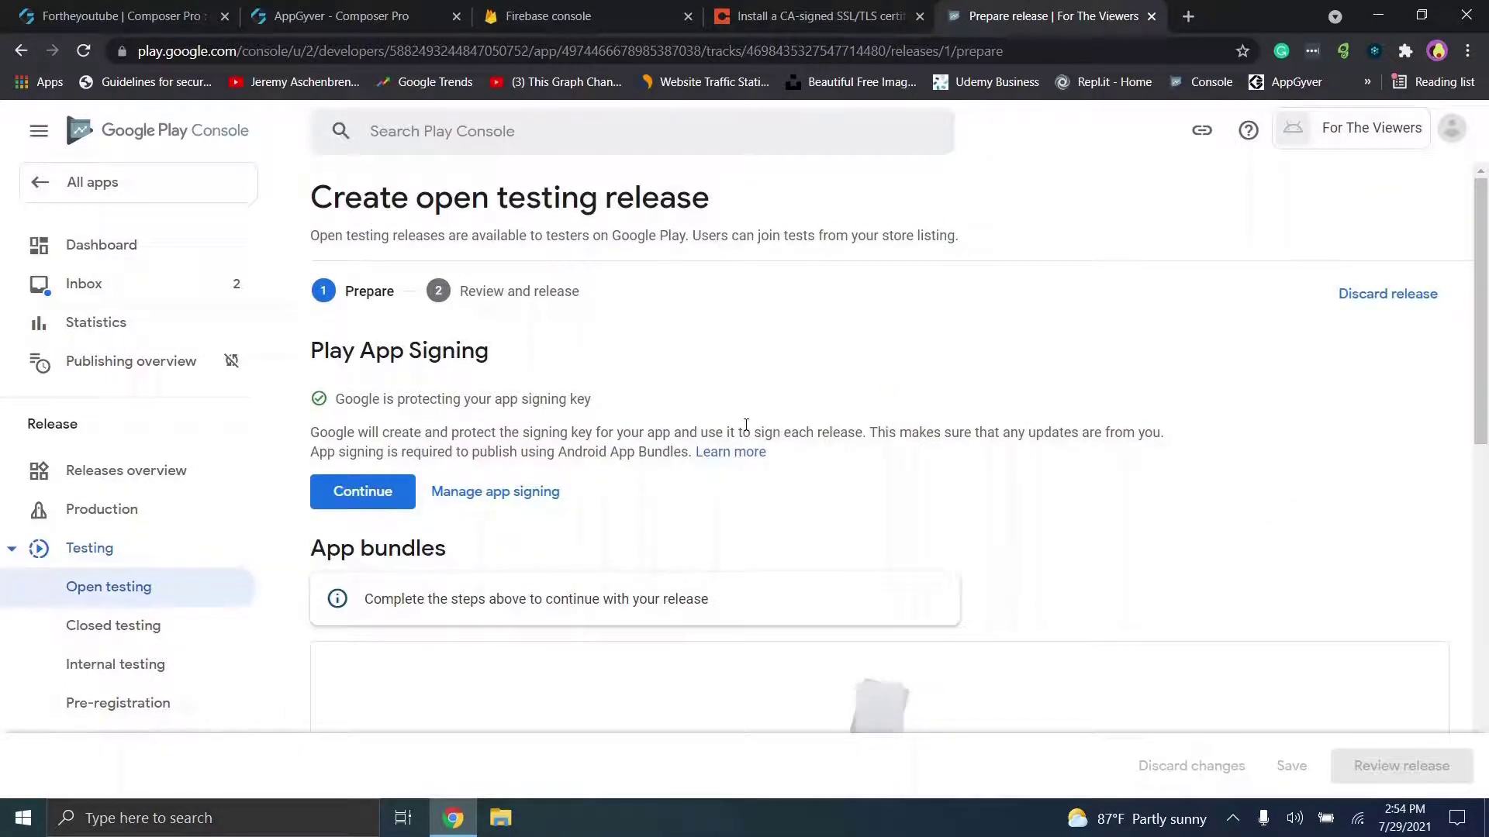
scroll(746, 425, down, 3)
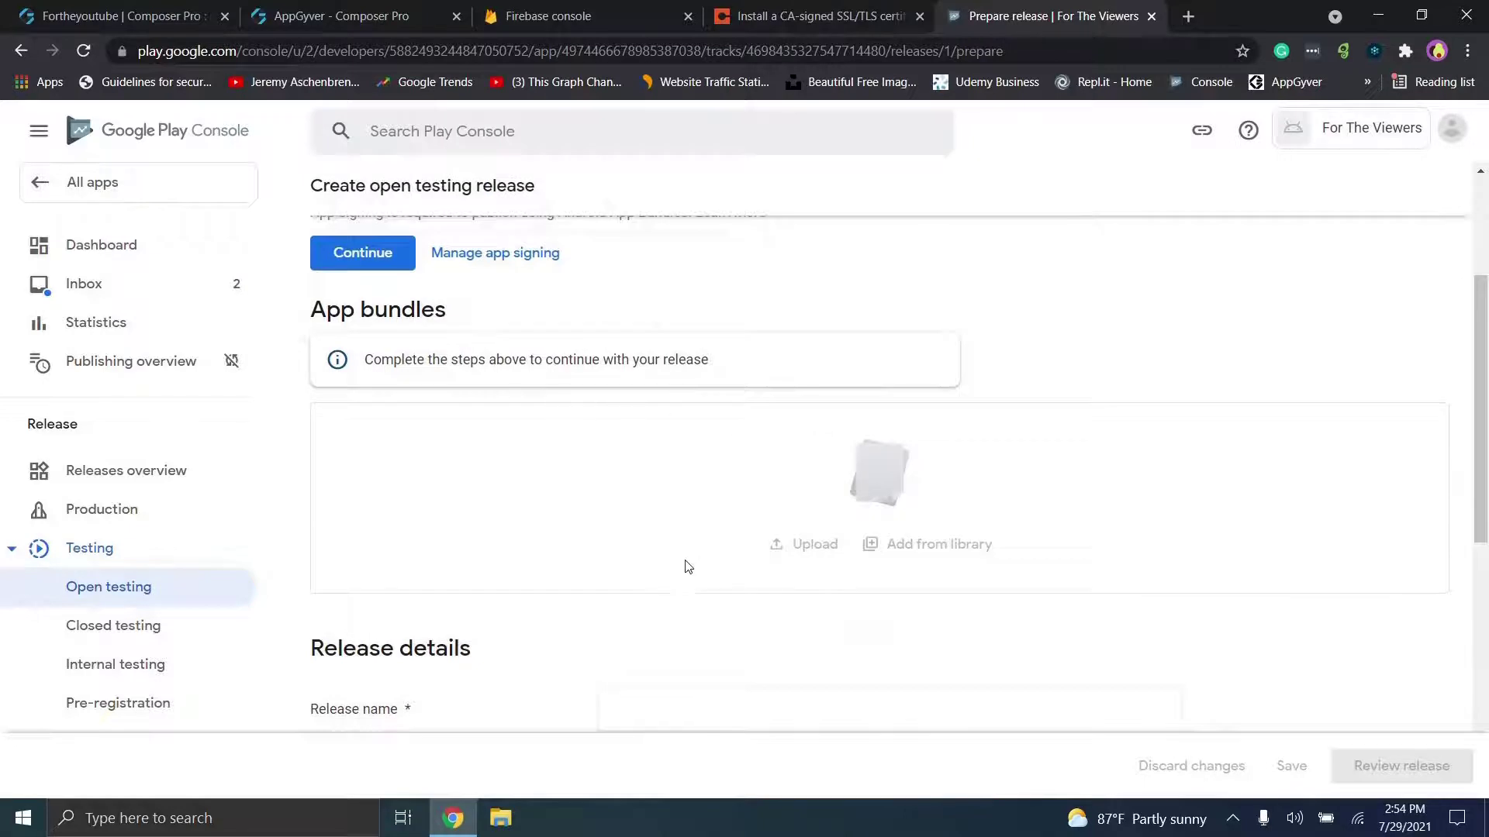
scroll(898, 447, up, 3)
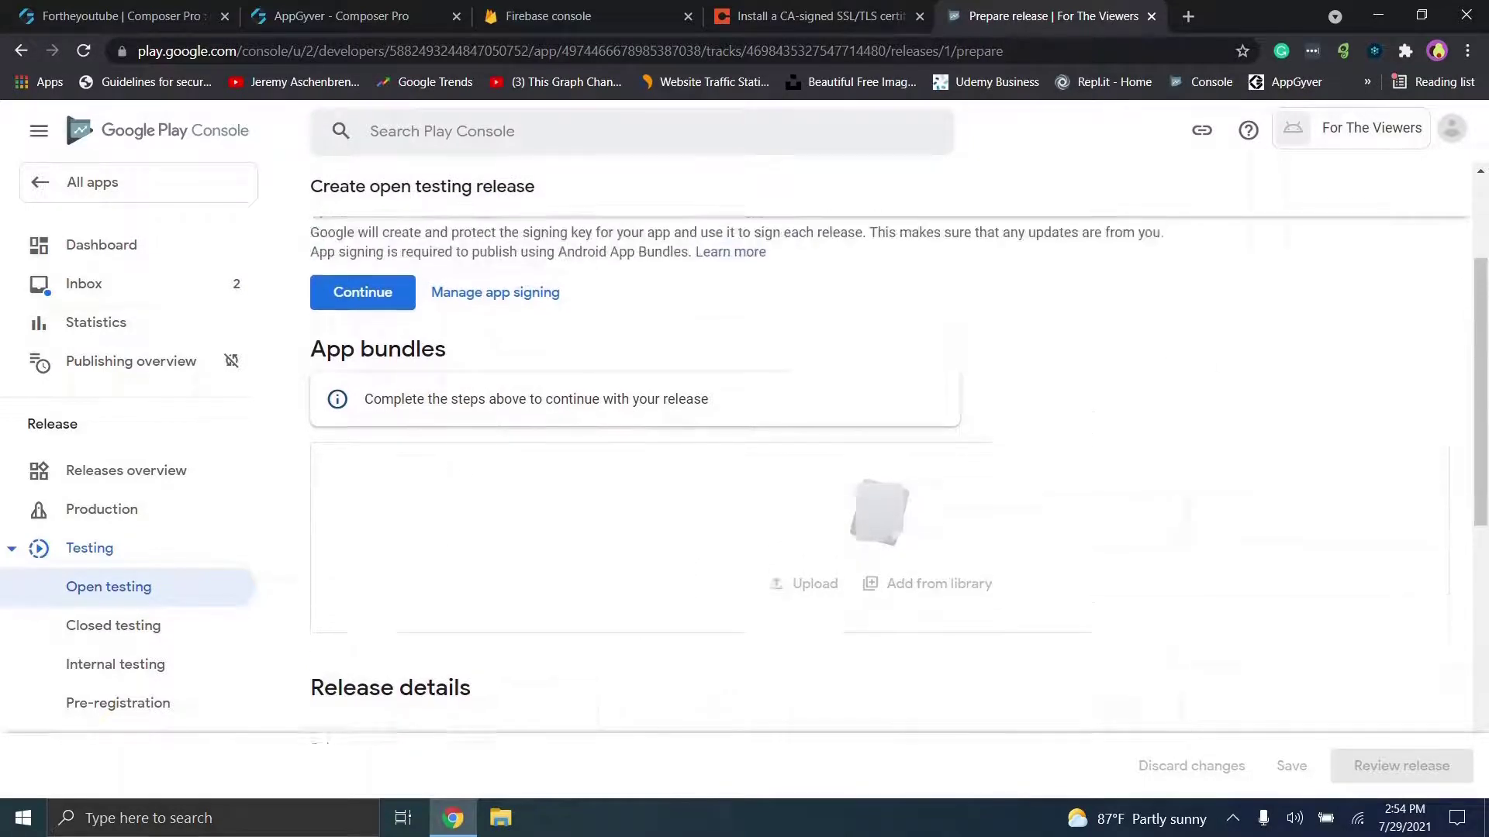
scroll(898, 455, down, 3)
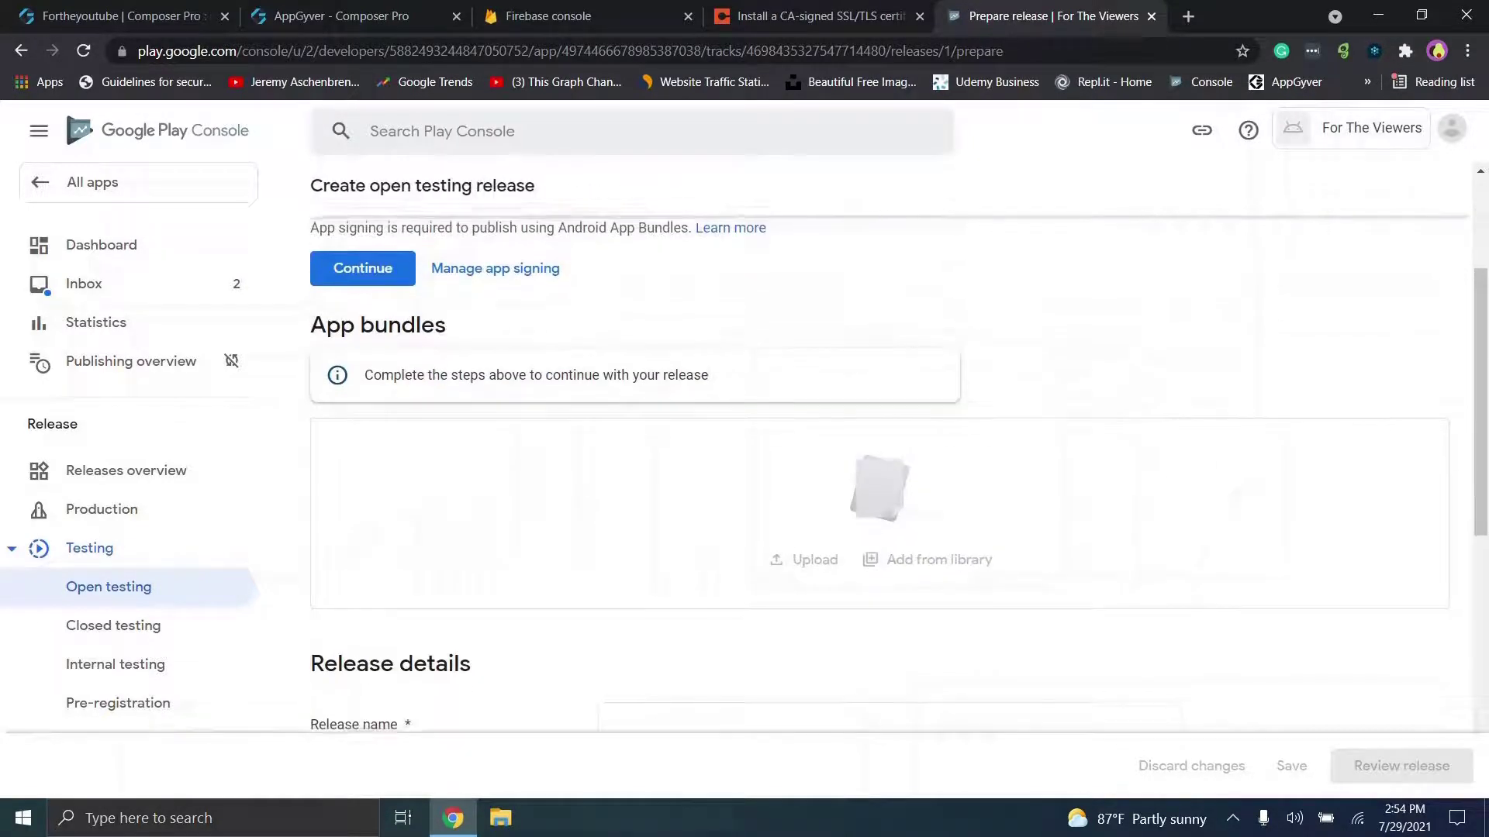
click(503, 820)
click(308, 300)
Step: Download the Android APK from AppGyver's Android build history, then return to the Play Console release
click(454, 346)
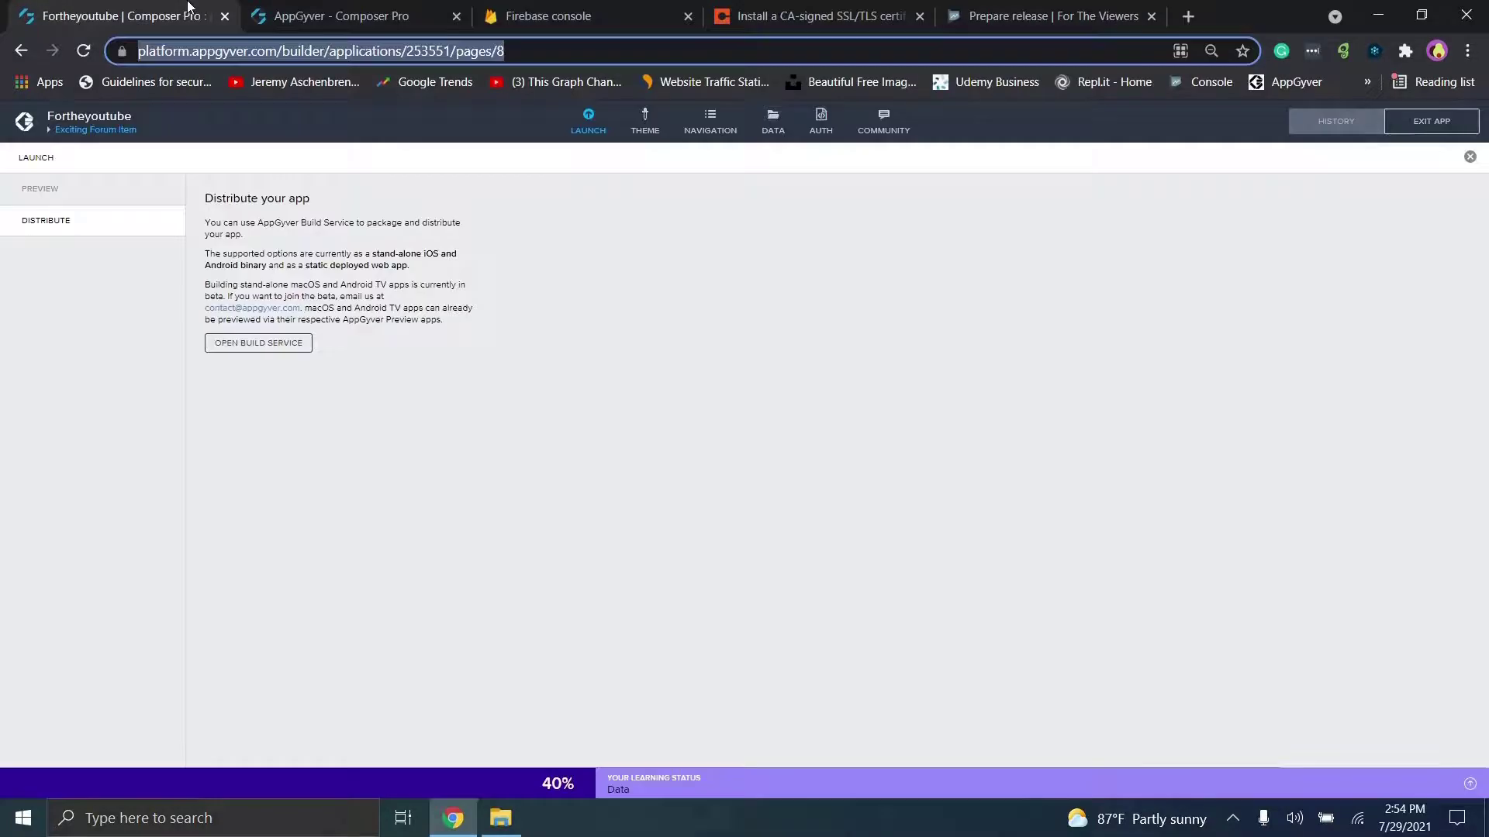
click(380, 16)
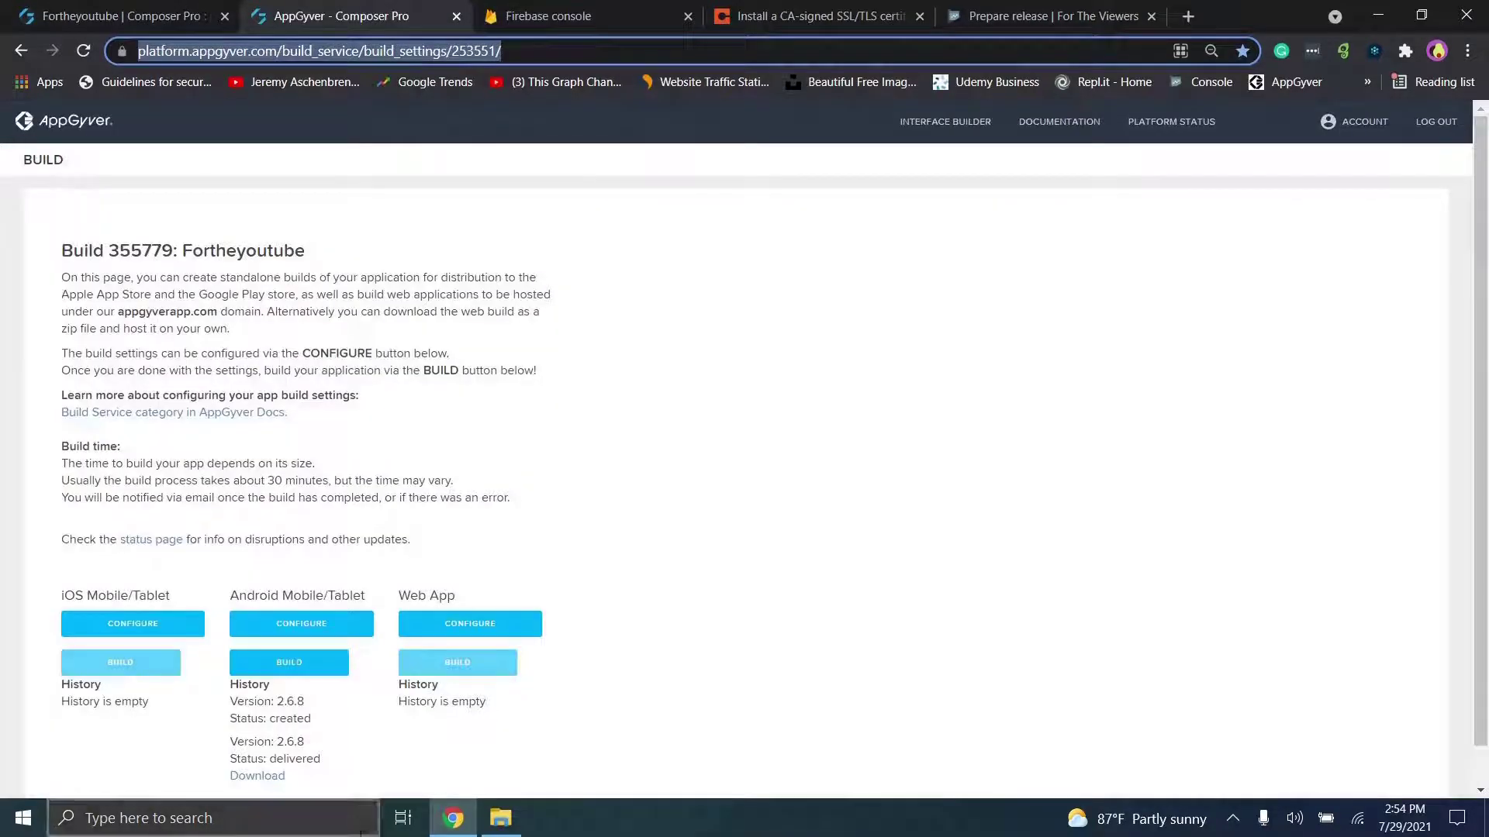
click(266, 777)
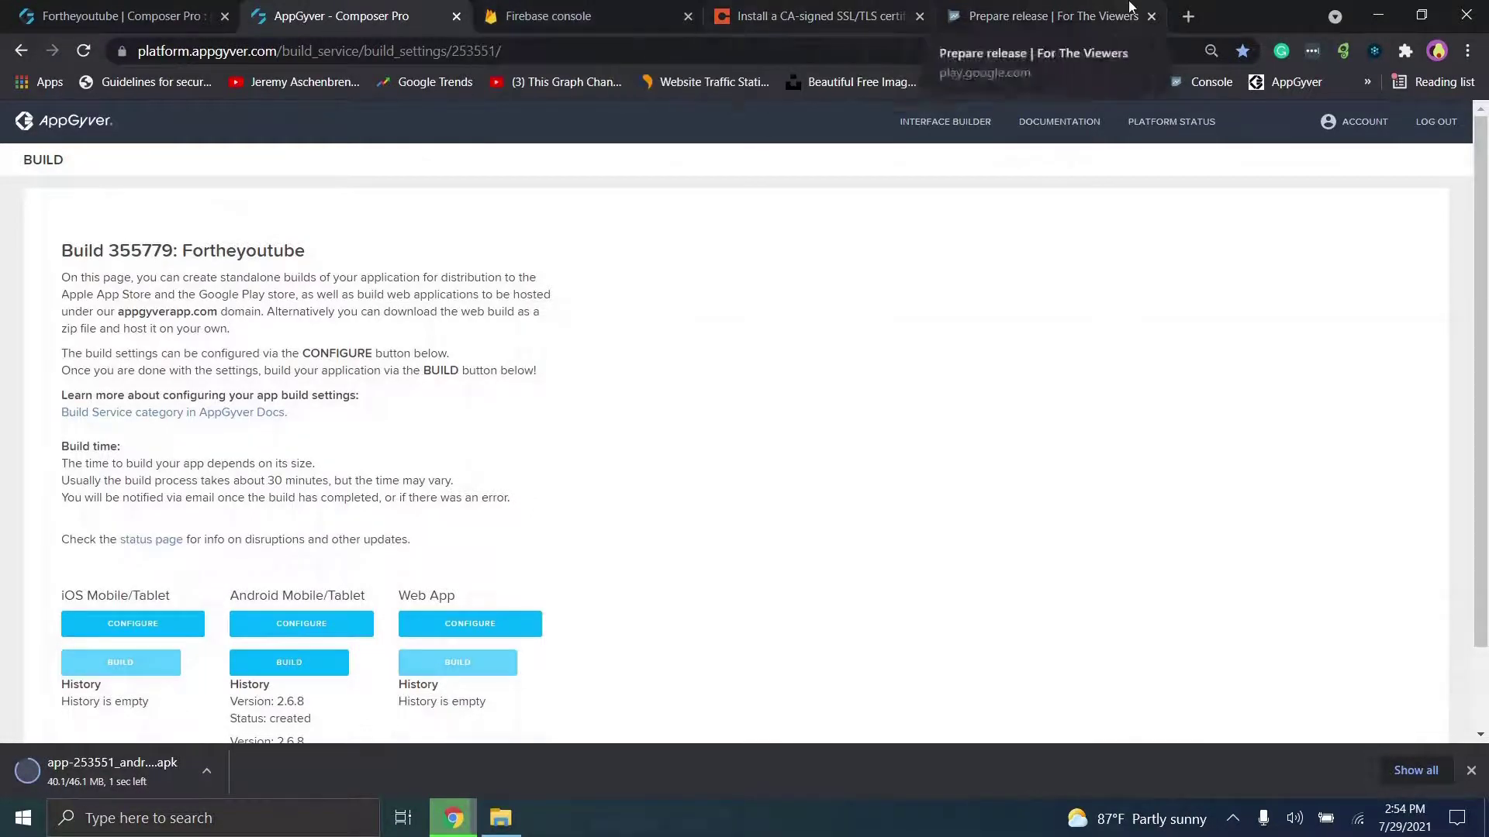
click(1031, 15)
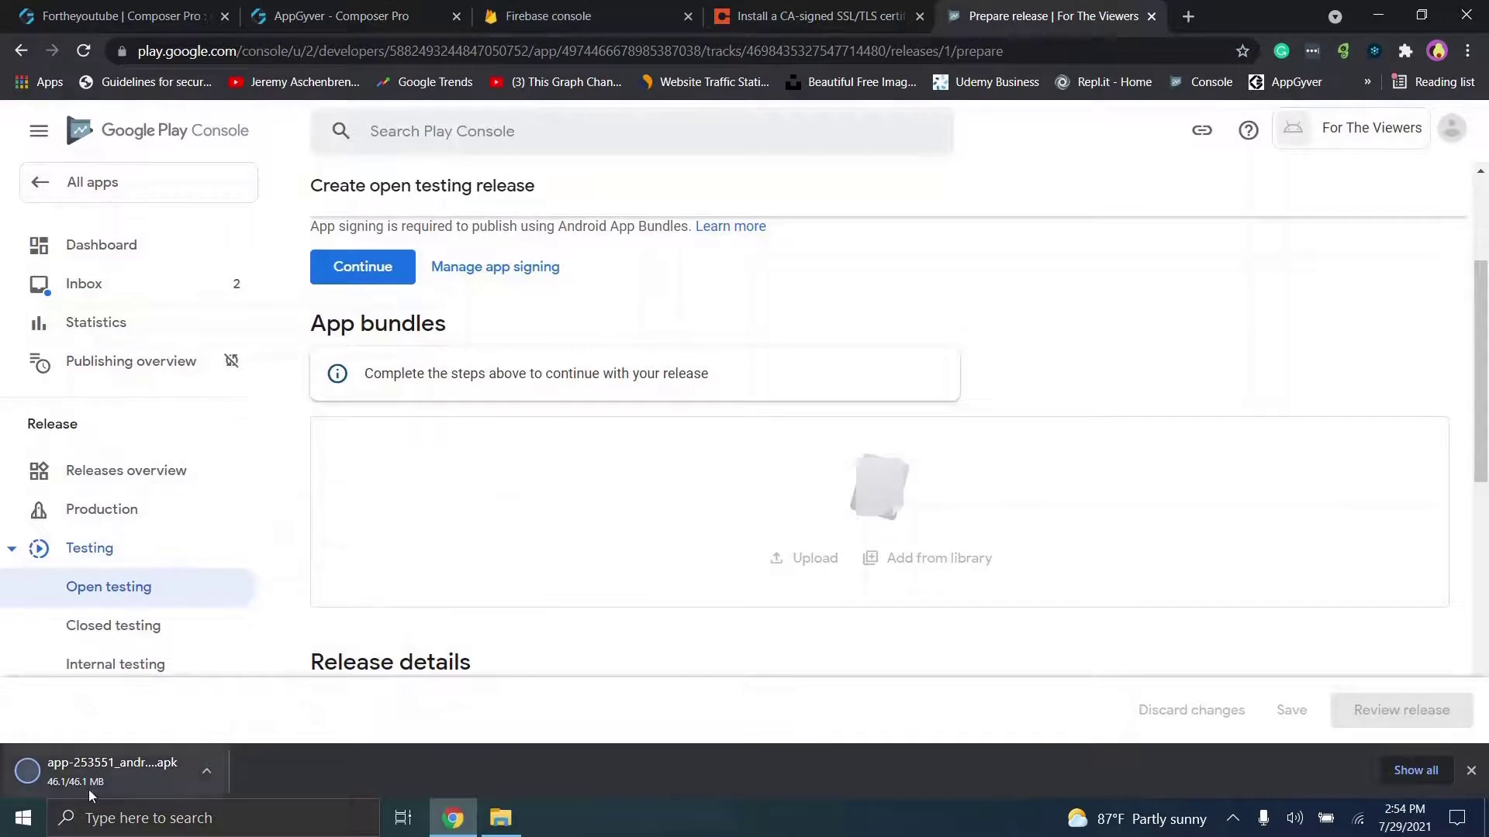
Step: Drop the downloaded build-172228 APK into the open testing release's App bundles area
drag(67, 782, 618, 509)
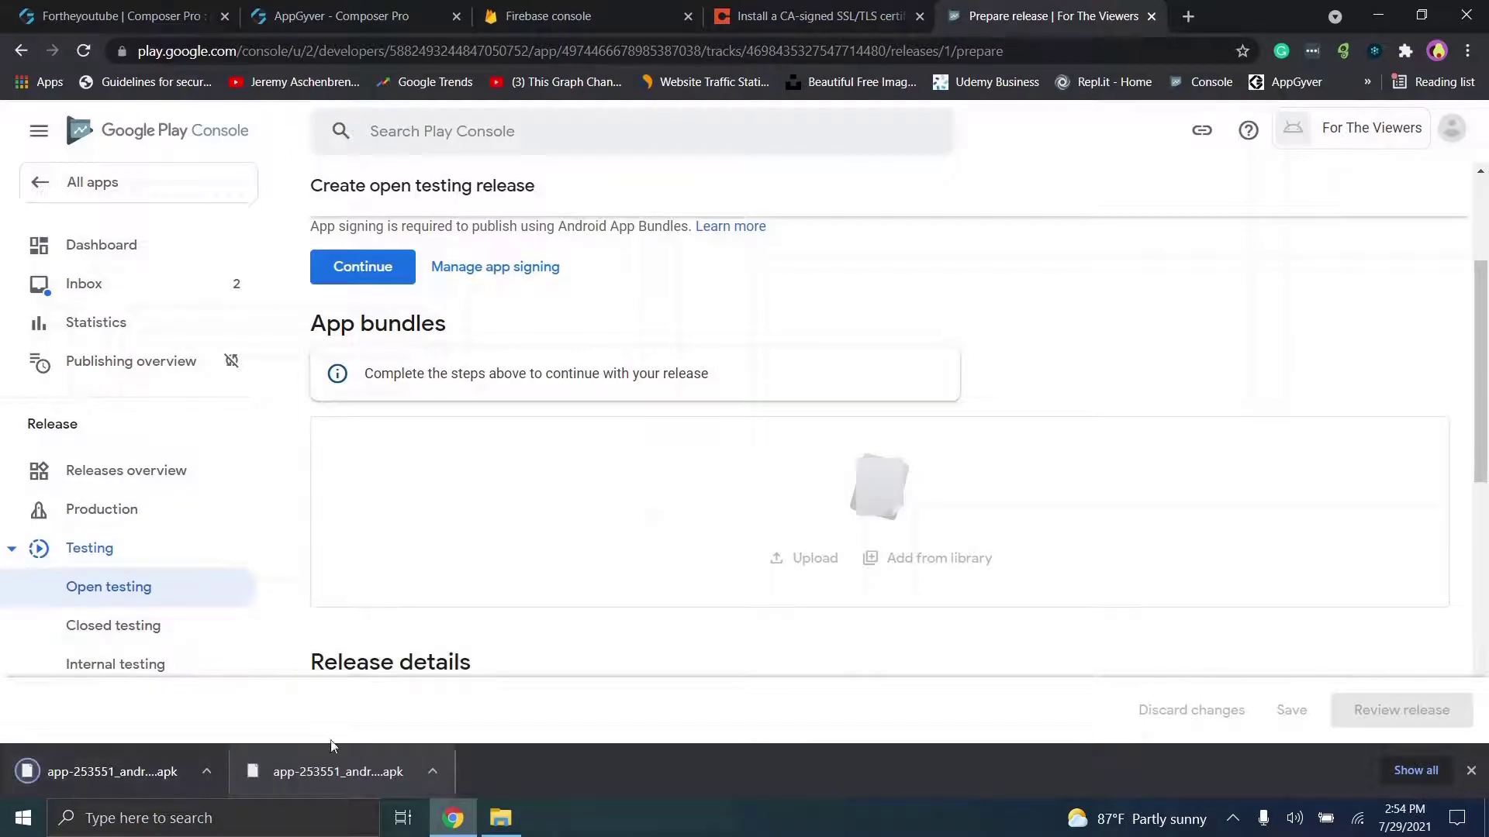
drag(327, 764, 672, 494)
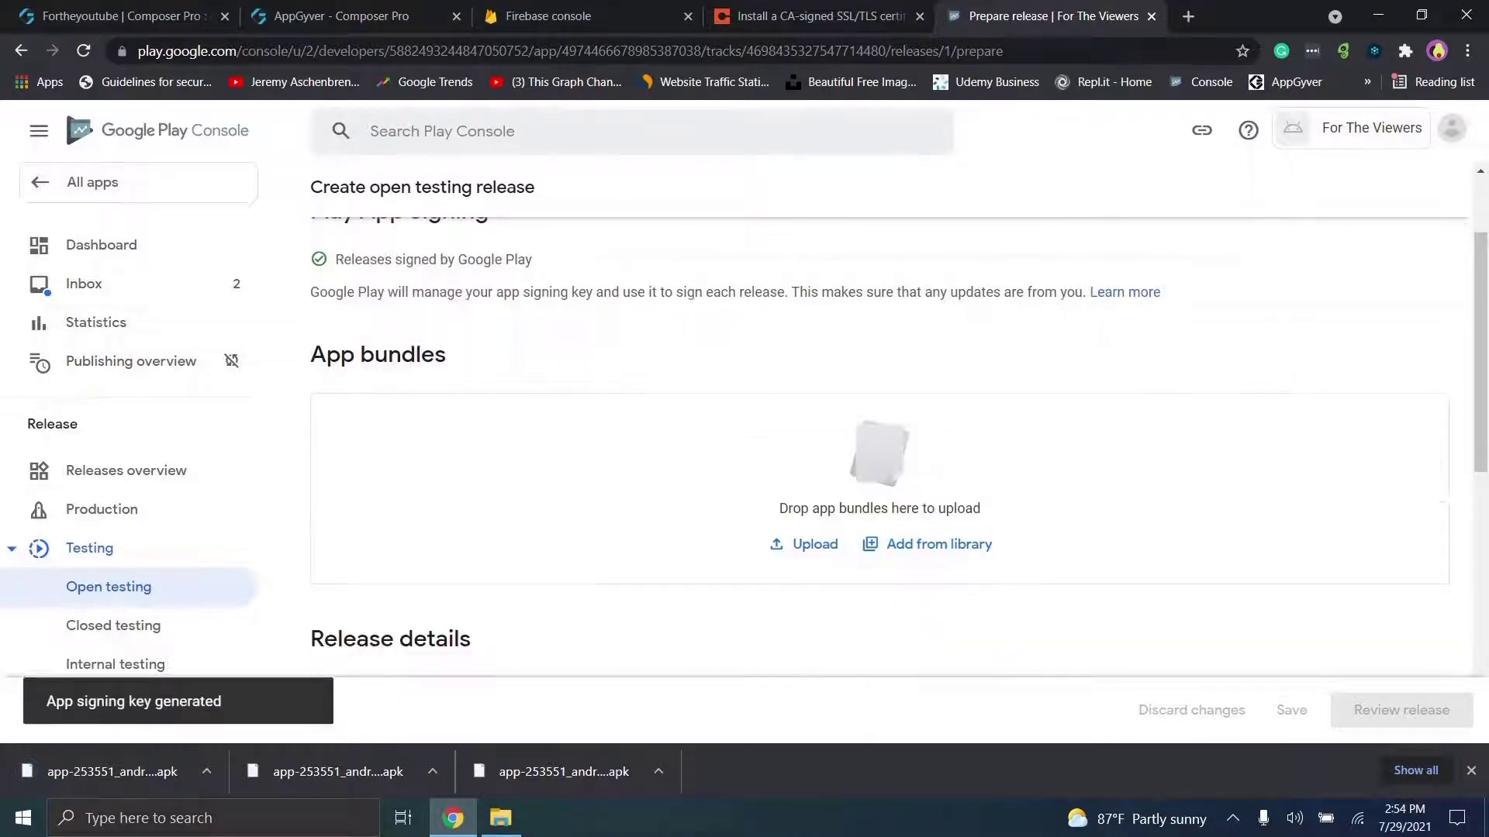
drag(583, 780, 724, 508)
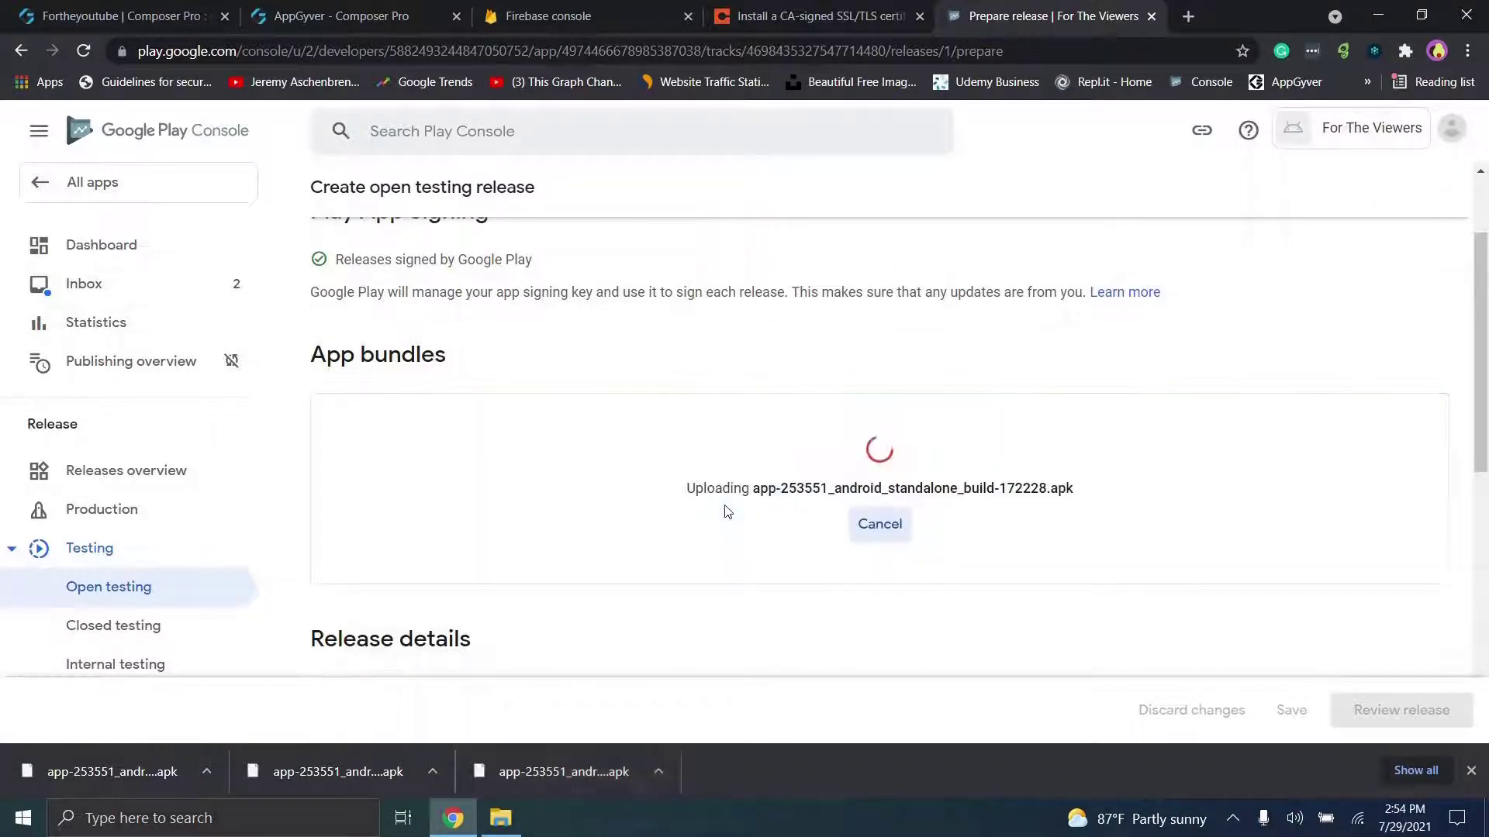
scroll(1487, 465, down, 3)
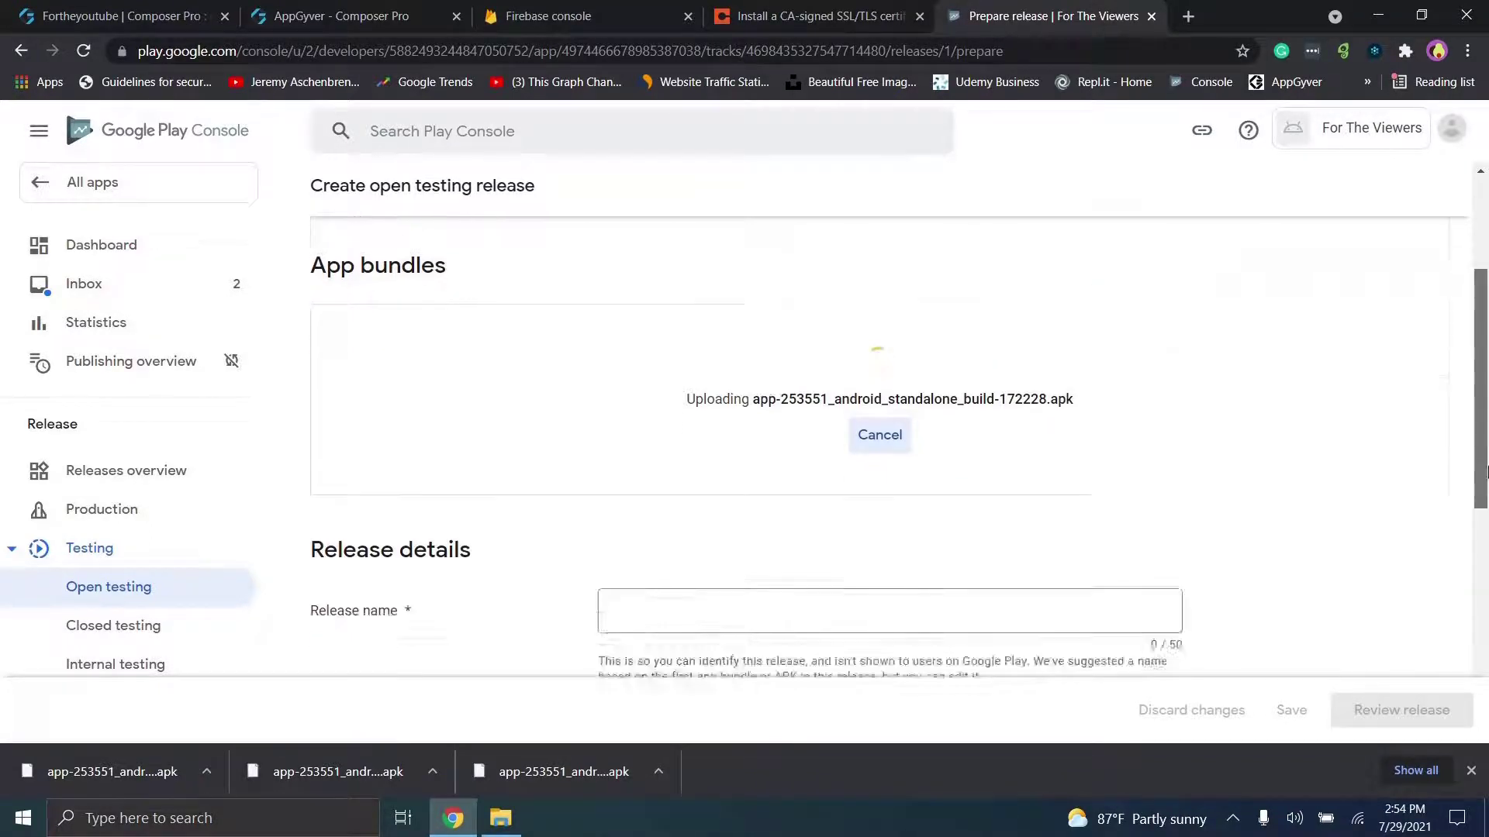
click(1062, 459)
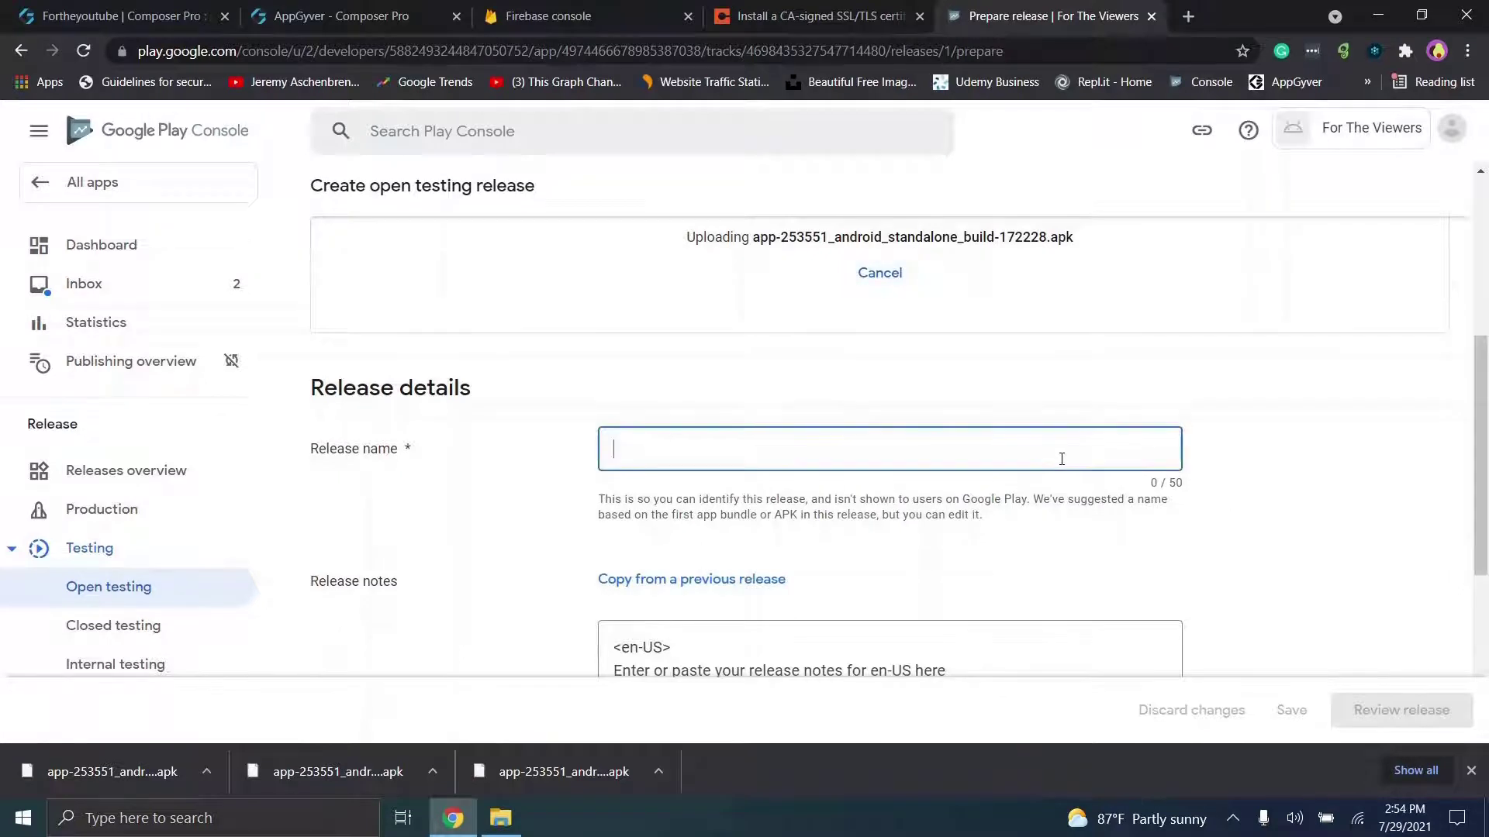
Step: Name the release 'Internal Testing', write notes 'First release - internal', and save after the upload
text(Internal Testing)
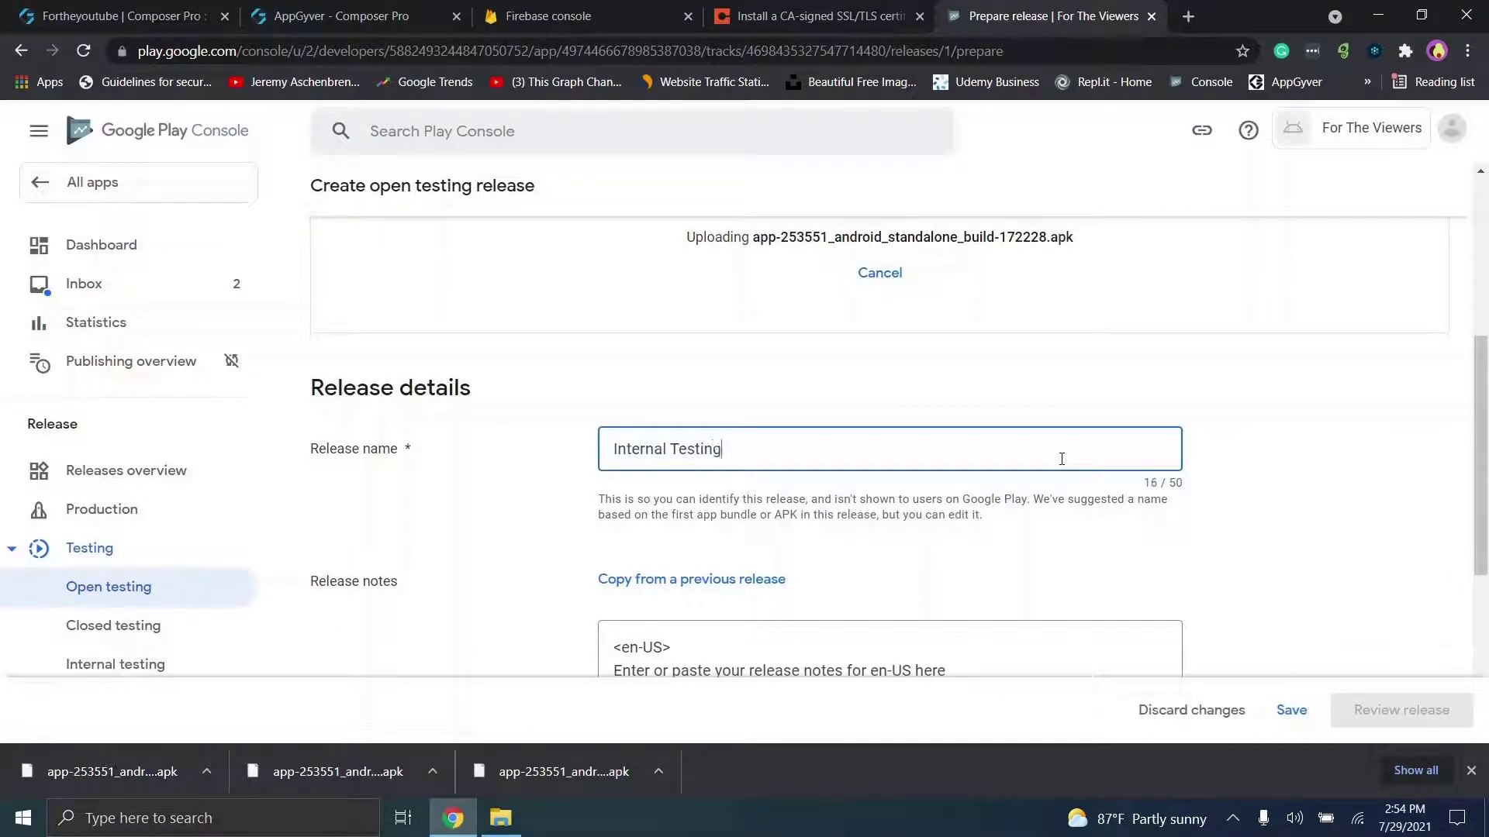
scroll(1008, 461, down, 3)
click(945, 457)
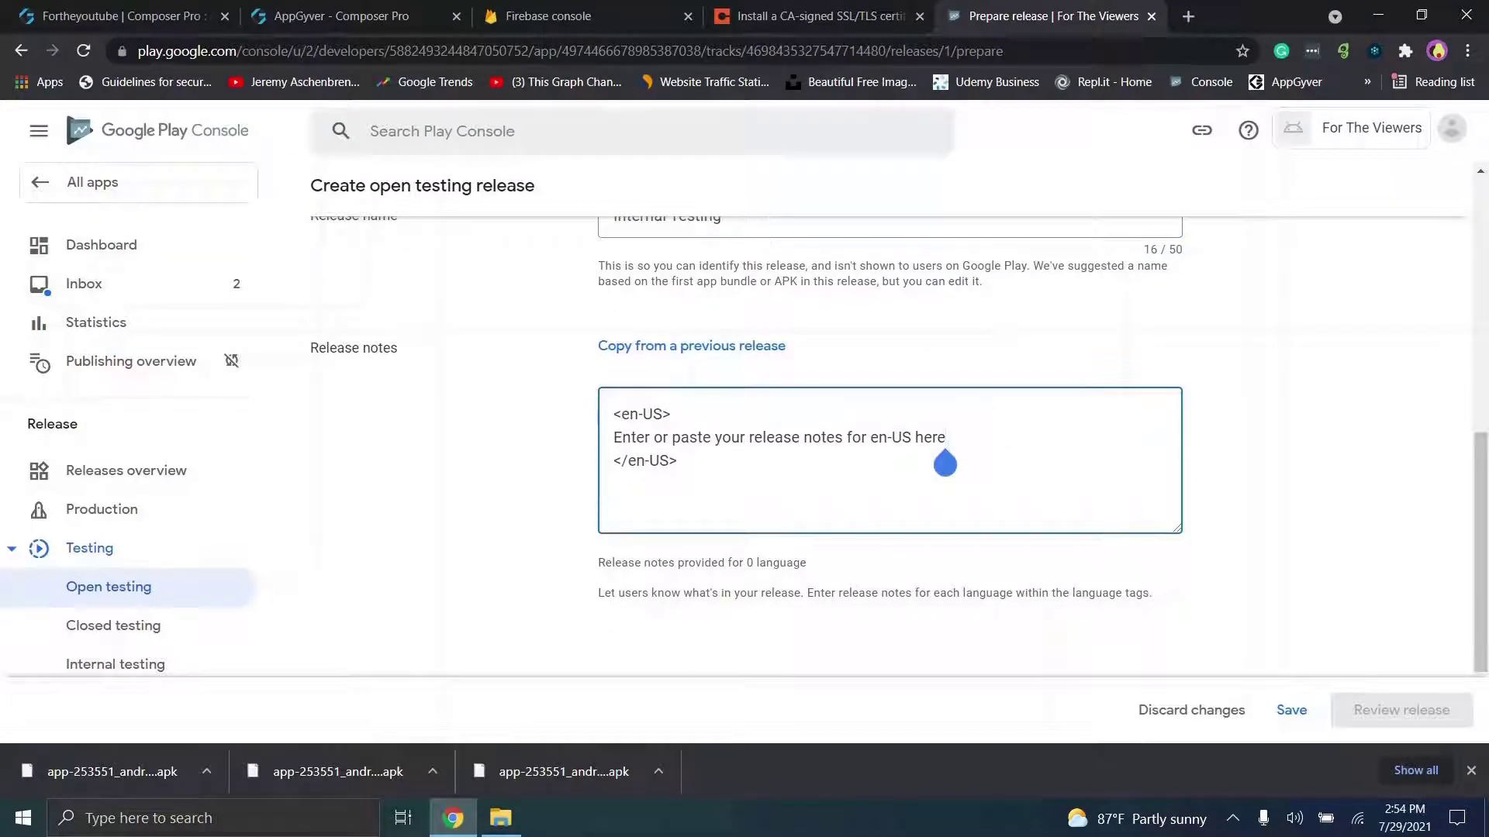
key(BackSpace)
key(BackSpace)
key(BackSpace)
key(BackSpace)
key(BackSpace)
key(BackSpace)
key(BackSpace)
key(BackSpace)
key(BackSpace)
key(BackSpace)
key(BackSpace)
key(BackSpace)
key(BackSpace)
key(BackSpace)
key(BackSpace)
key(BackSpace)
key(BackSpace)
key(BackSpace)
key(BackSpace)
key(BackSpace)
key(BackSpace)
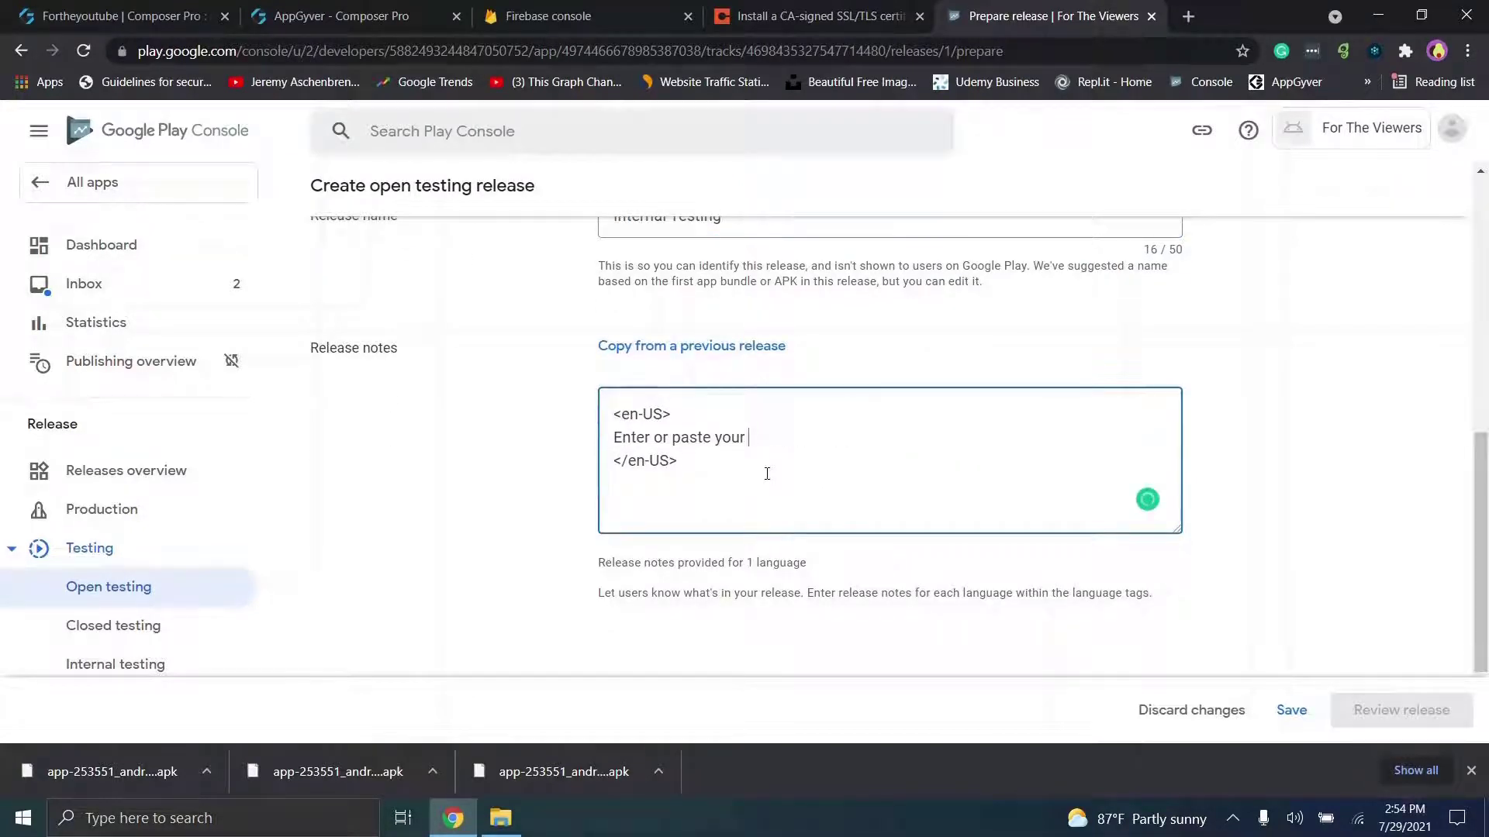
key(BackSpace)
key(BackSpace)
key(BackSpace)
key(BackSpace)
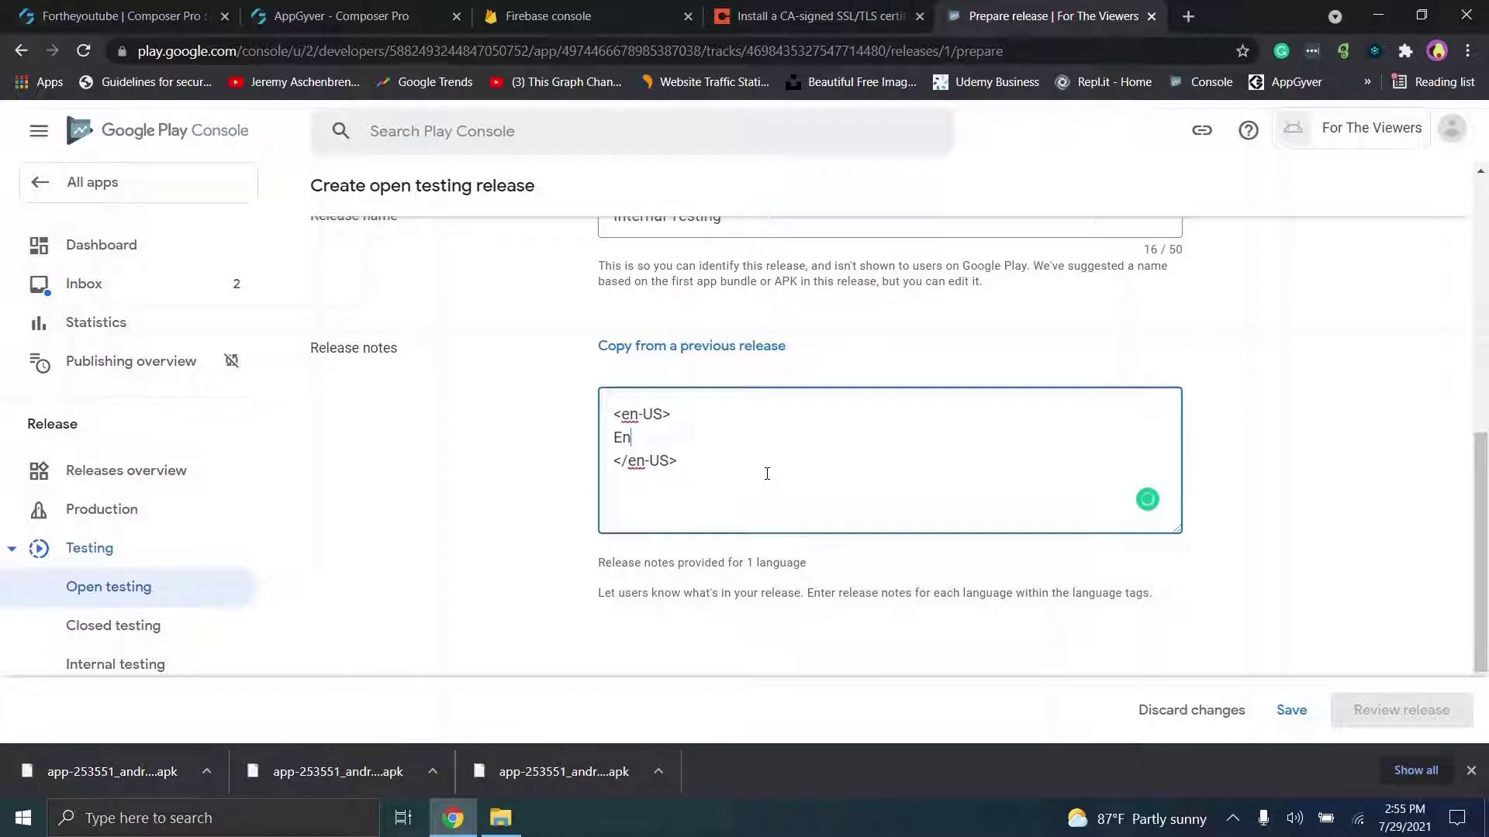
text(First release - internal)
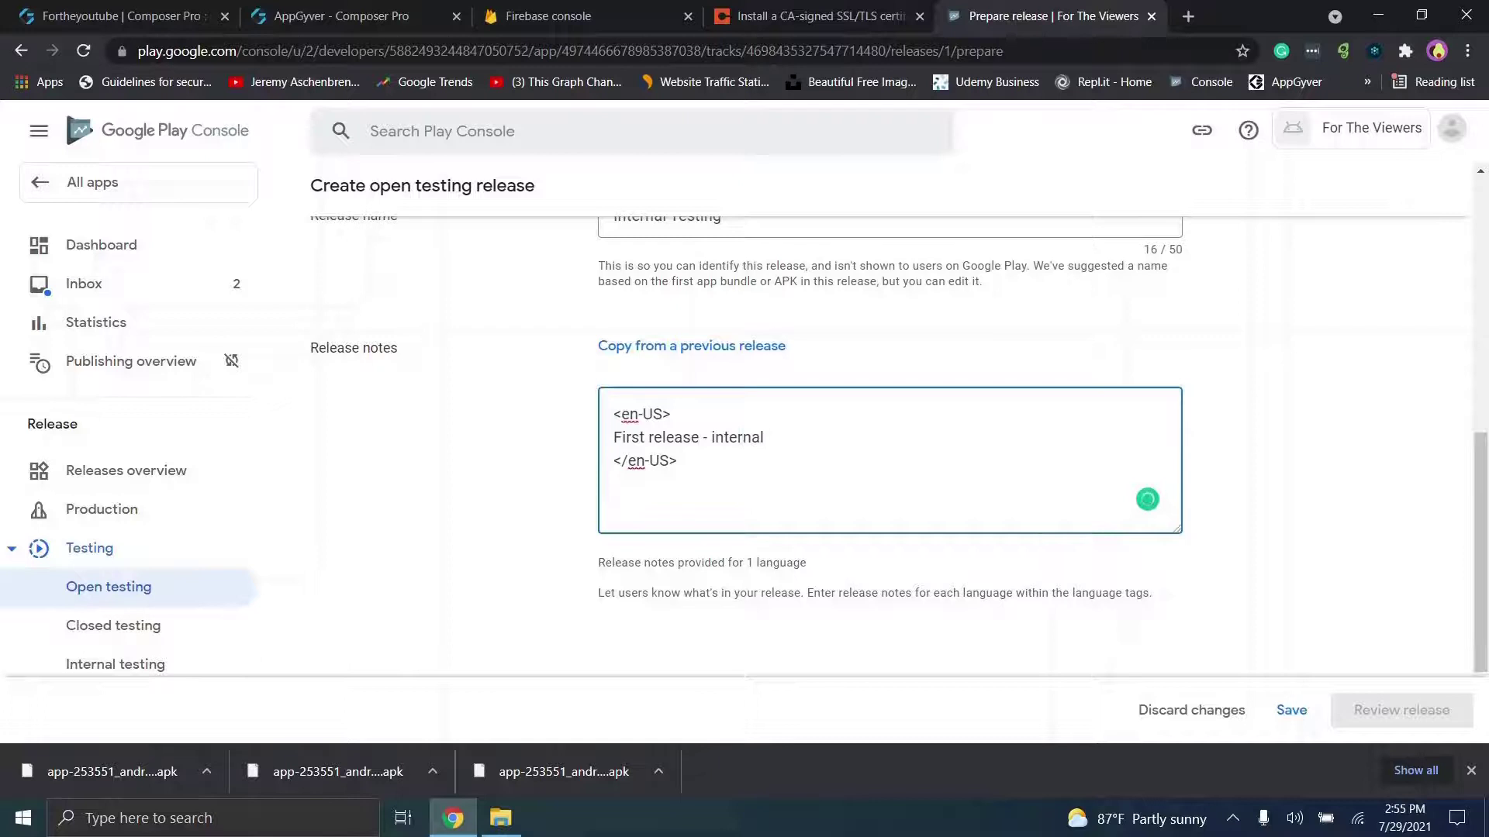
scroll(892, 446, up, 5)
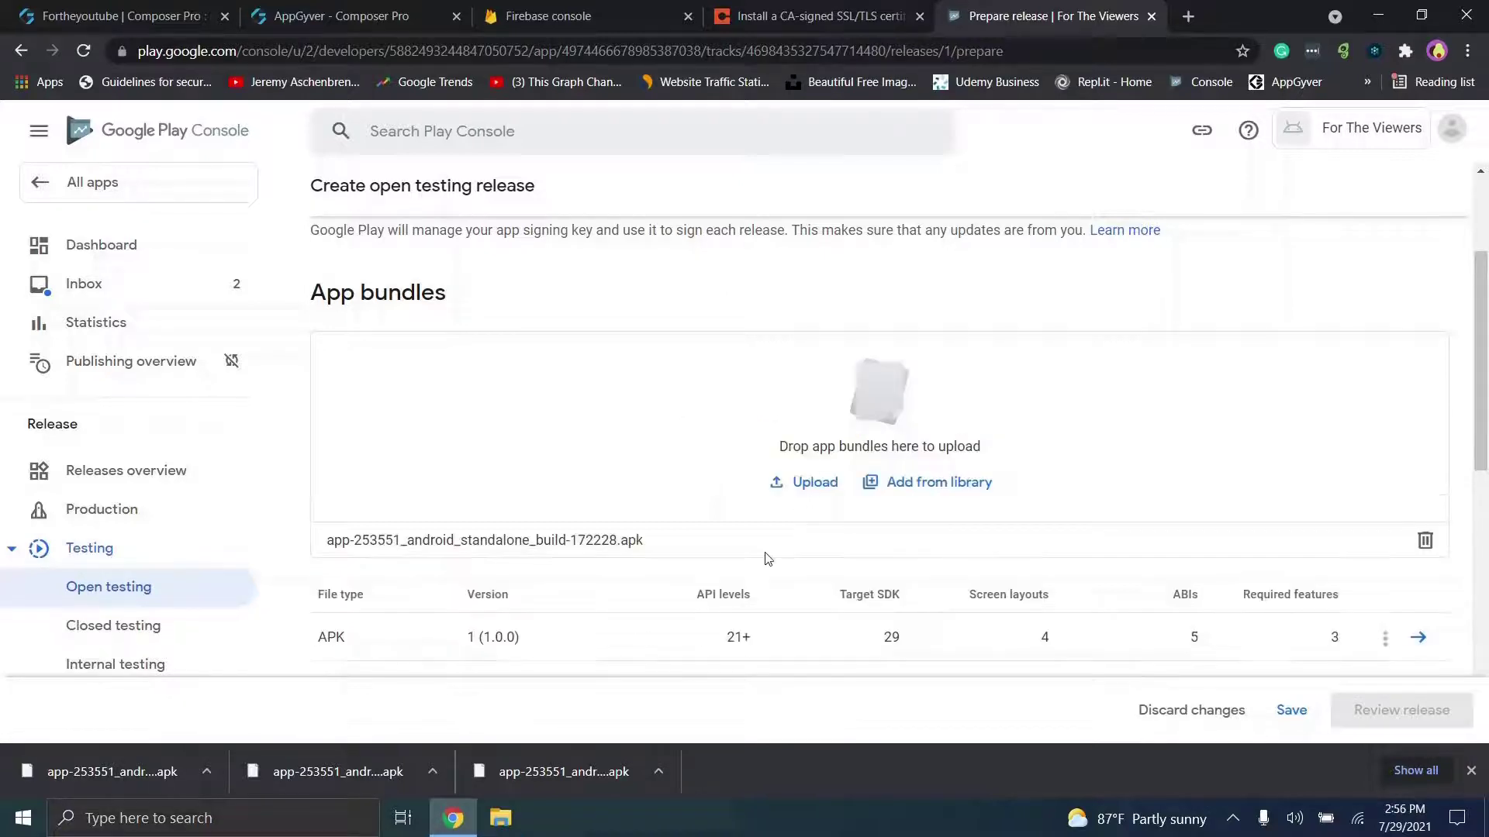
drag(1483, 331, 1486, 525)
click(1287, 710)
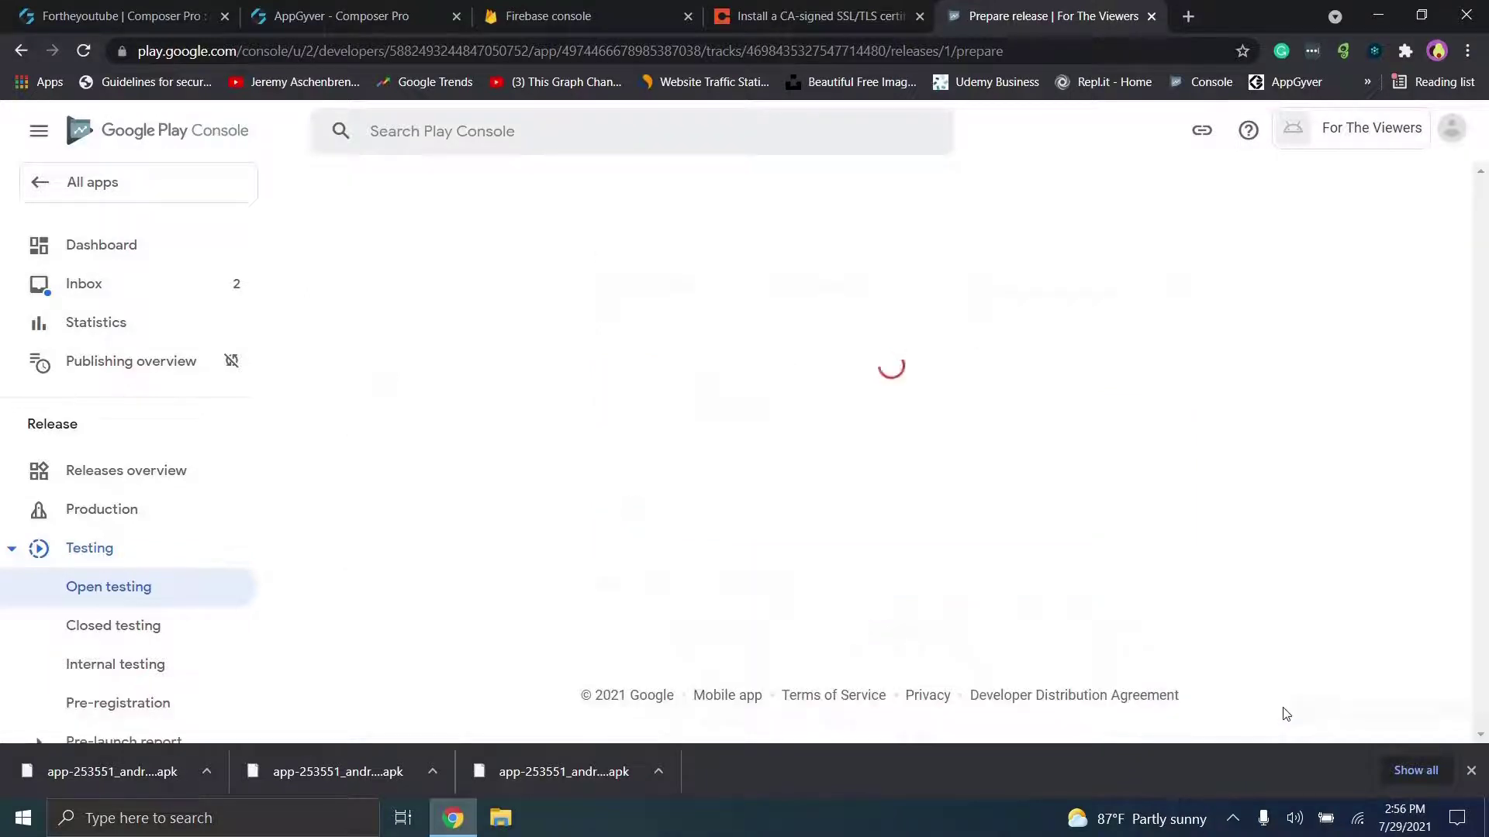
Step: Close the download bar, review the saved release, and expand its 3 errors
click(1471, 770)
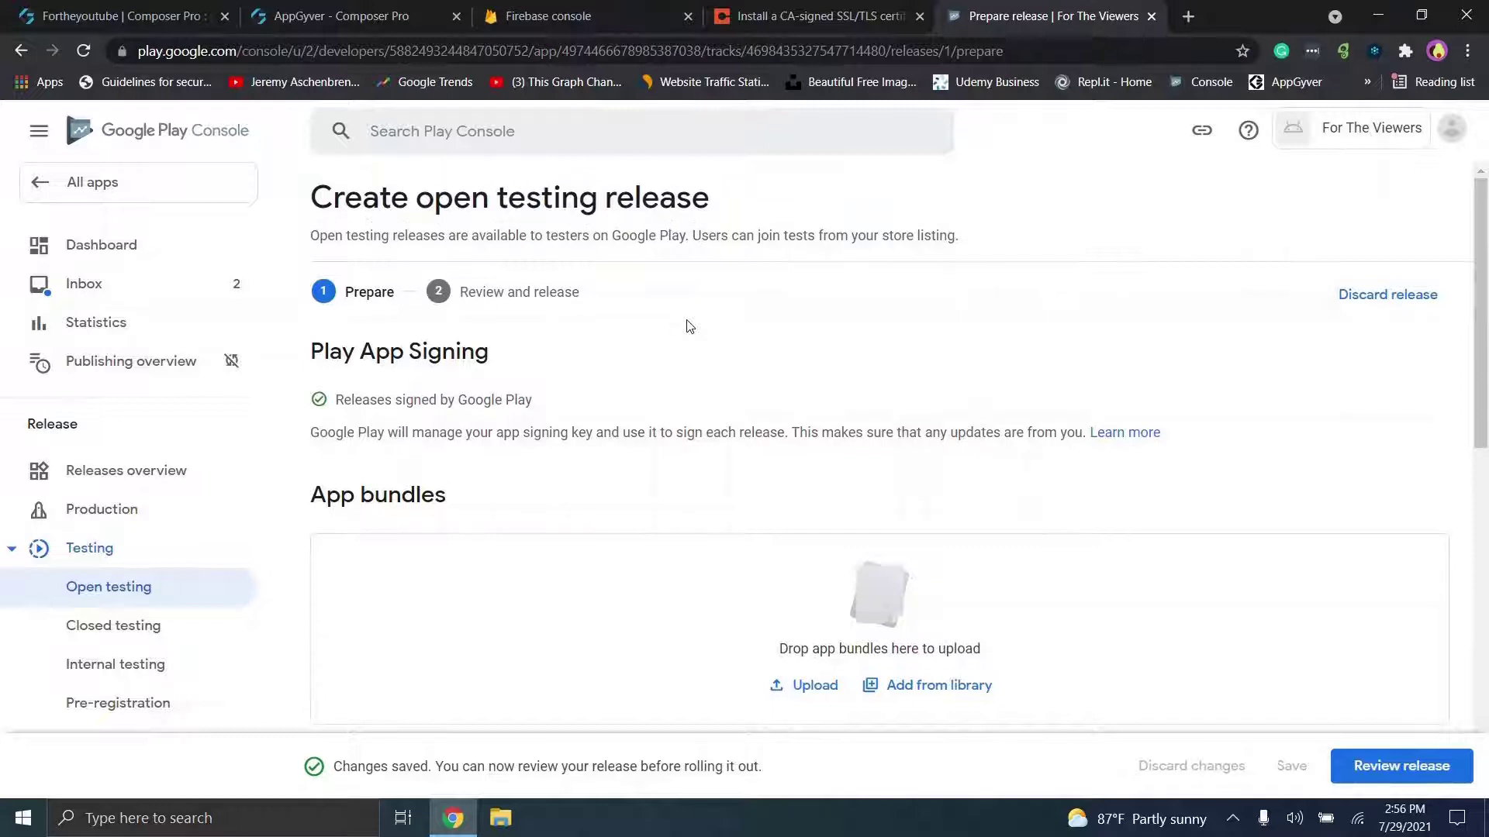
drag(1485, 264, 1473, 300)
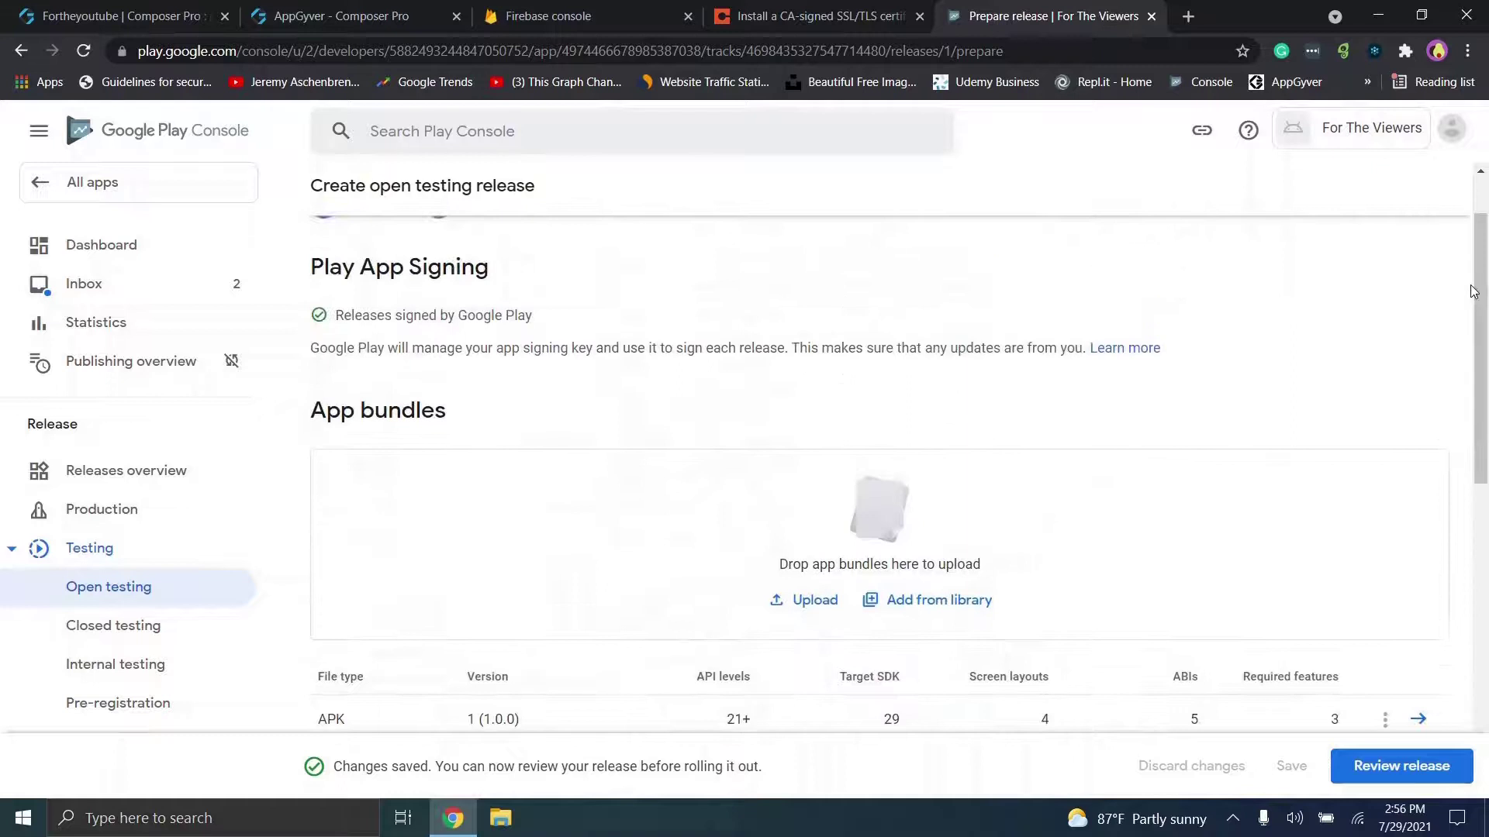
click(1398, 780)
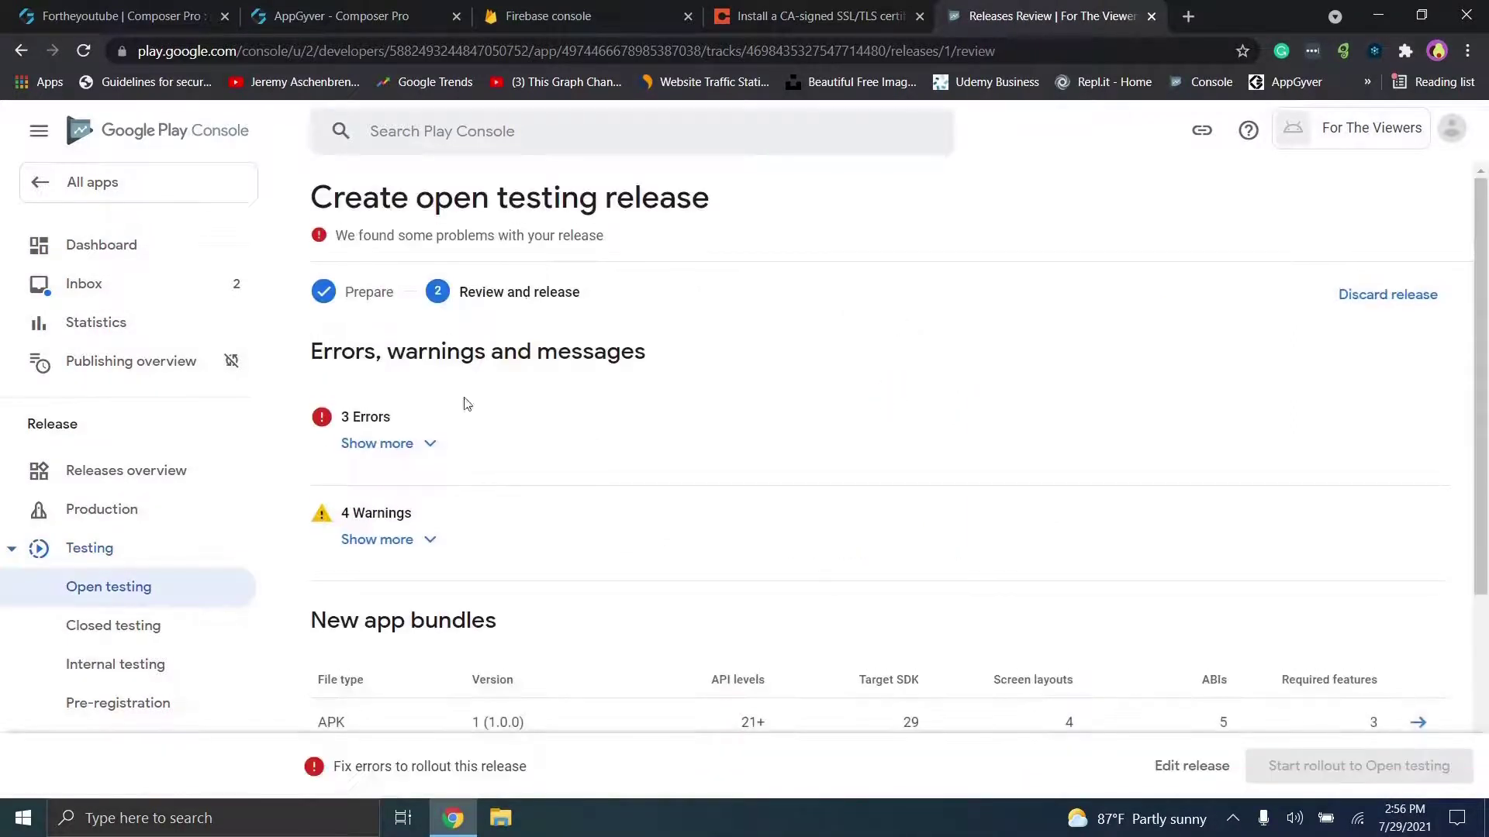
click(339, 450)
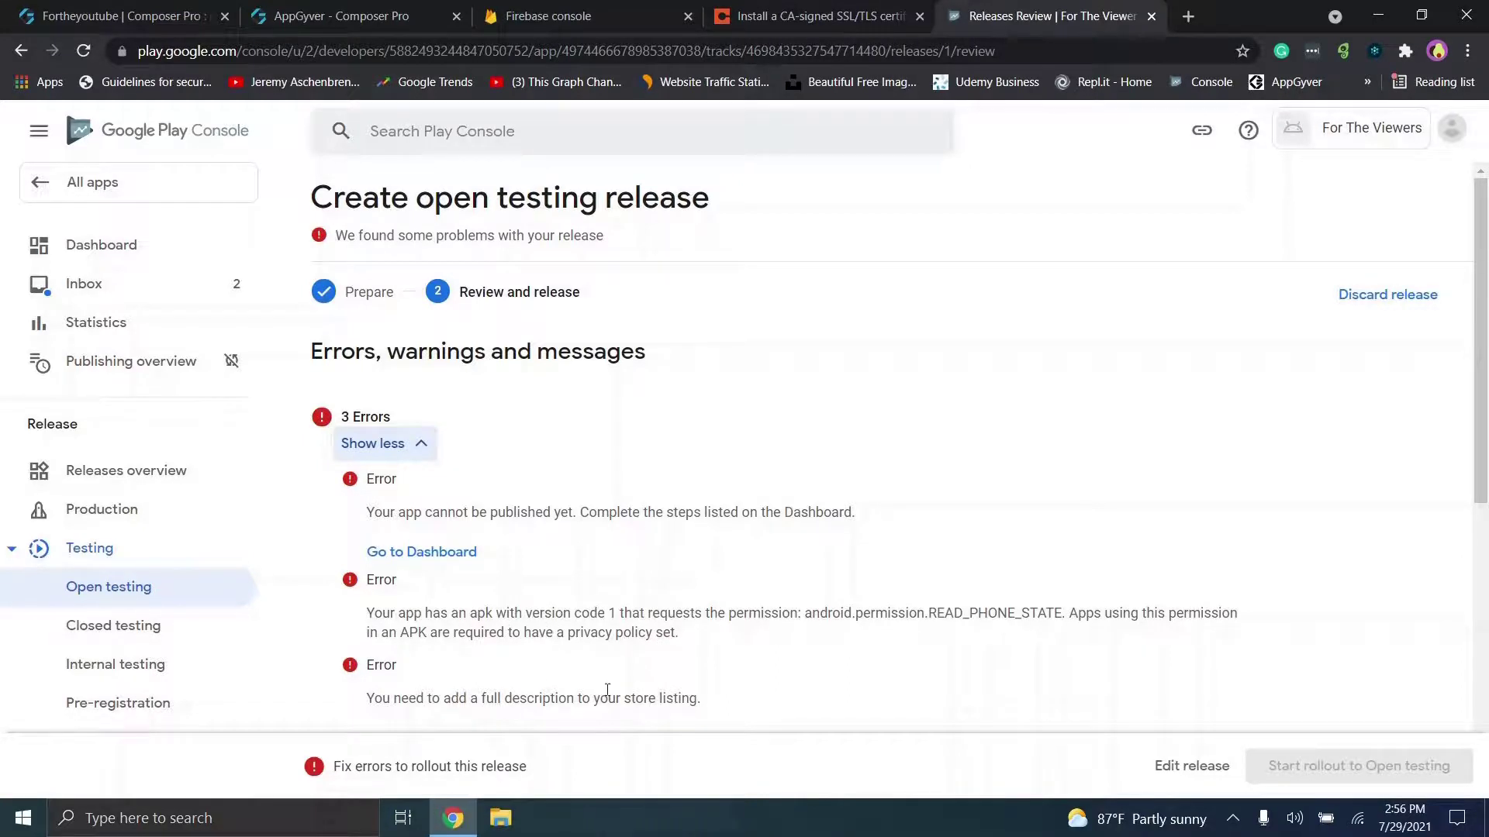
scroll(622, 691, down, 3)
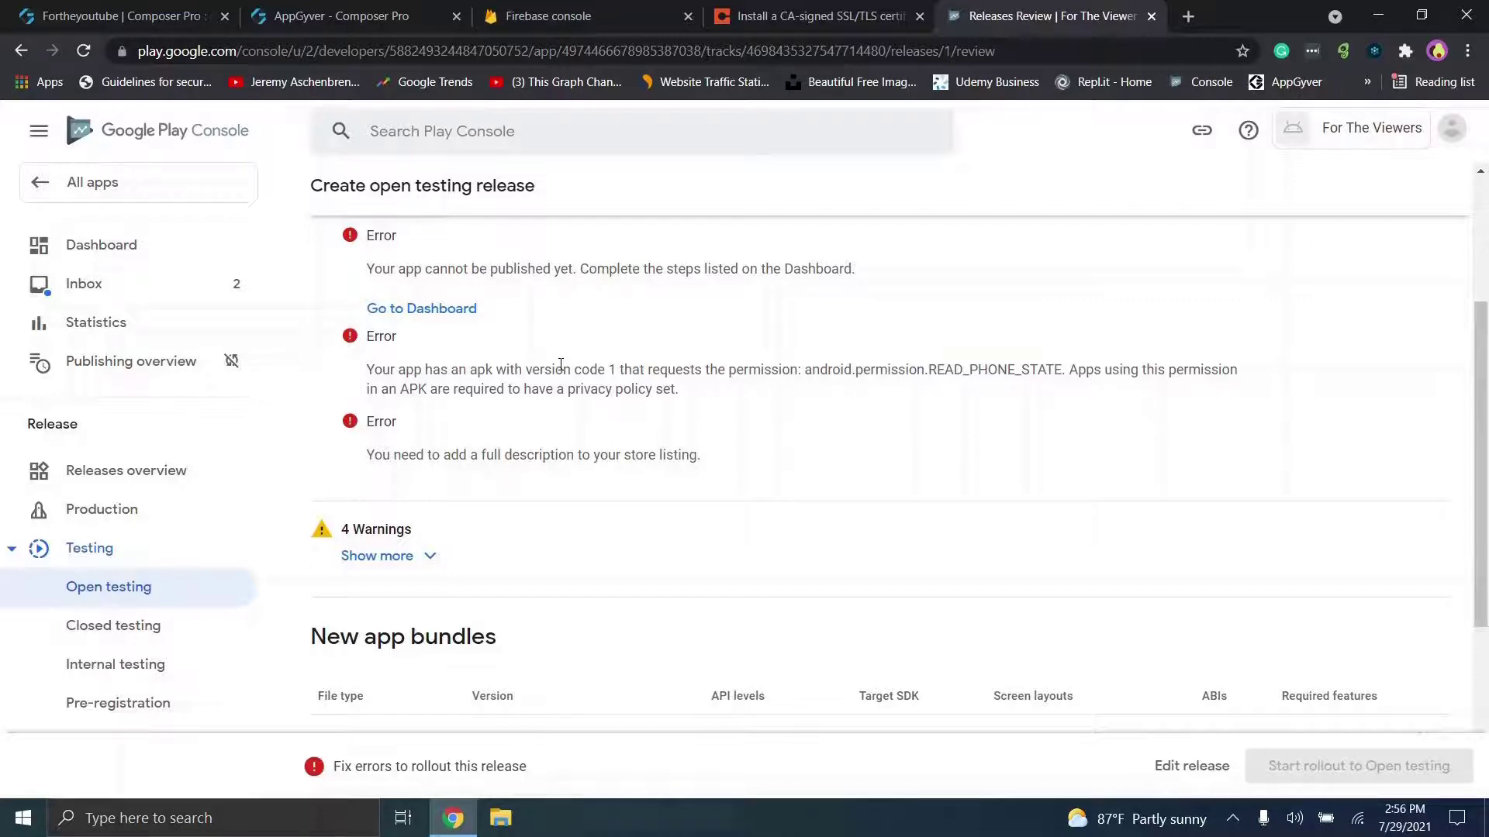
Step: From the Dashboard, expand the Set up your app tasks and open Set privacy policy
click(487, 308)
scroll(788, 584, down, 6)
scroll(898, 510, down, 1)
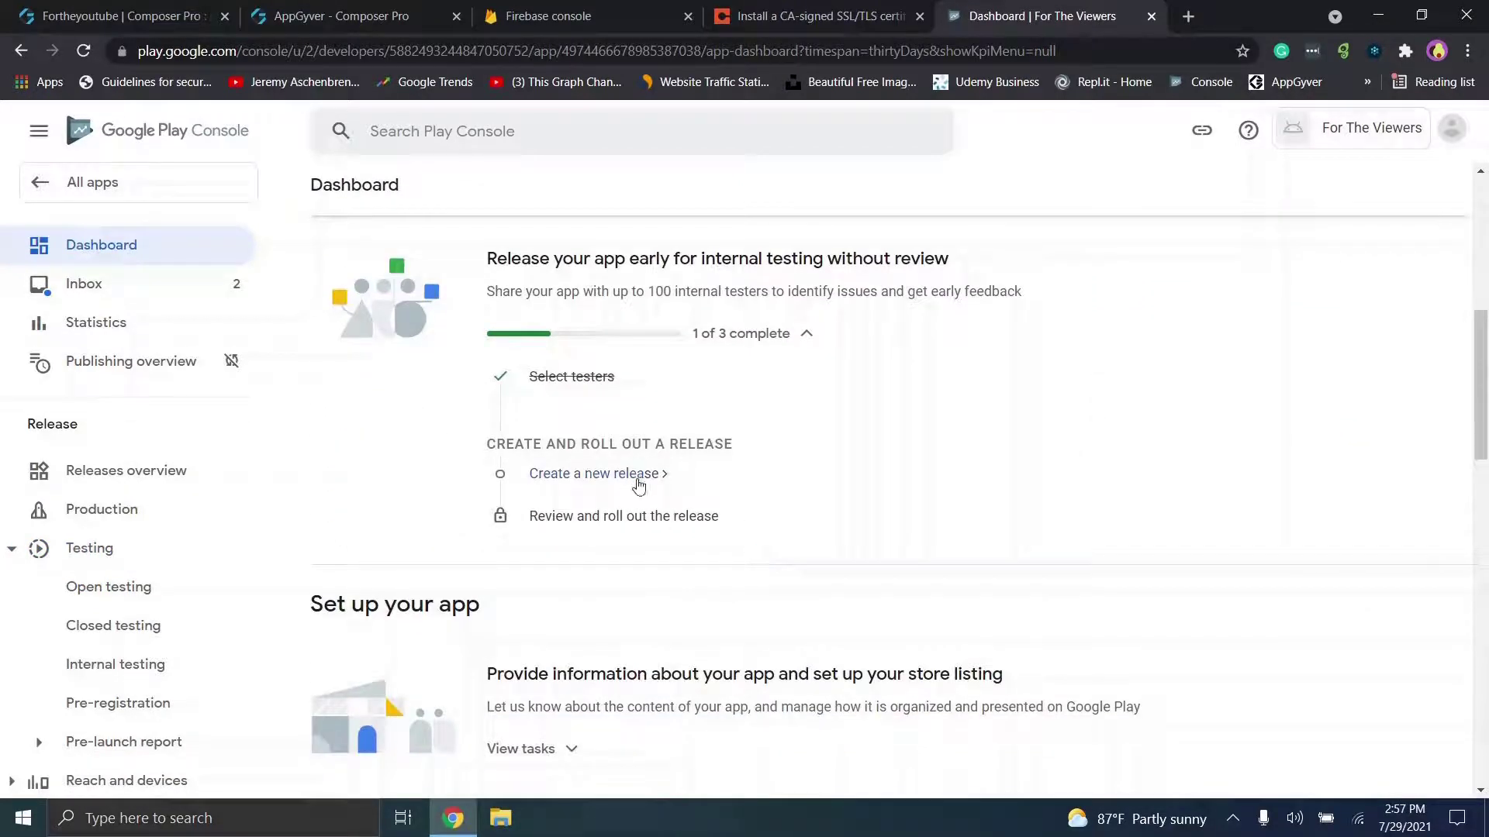
scroll(854, 552, down, 3)
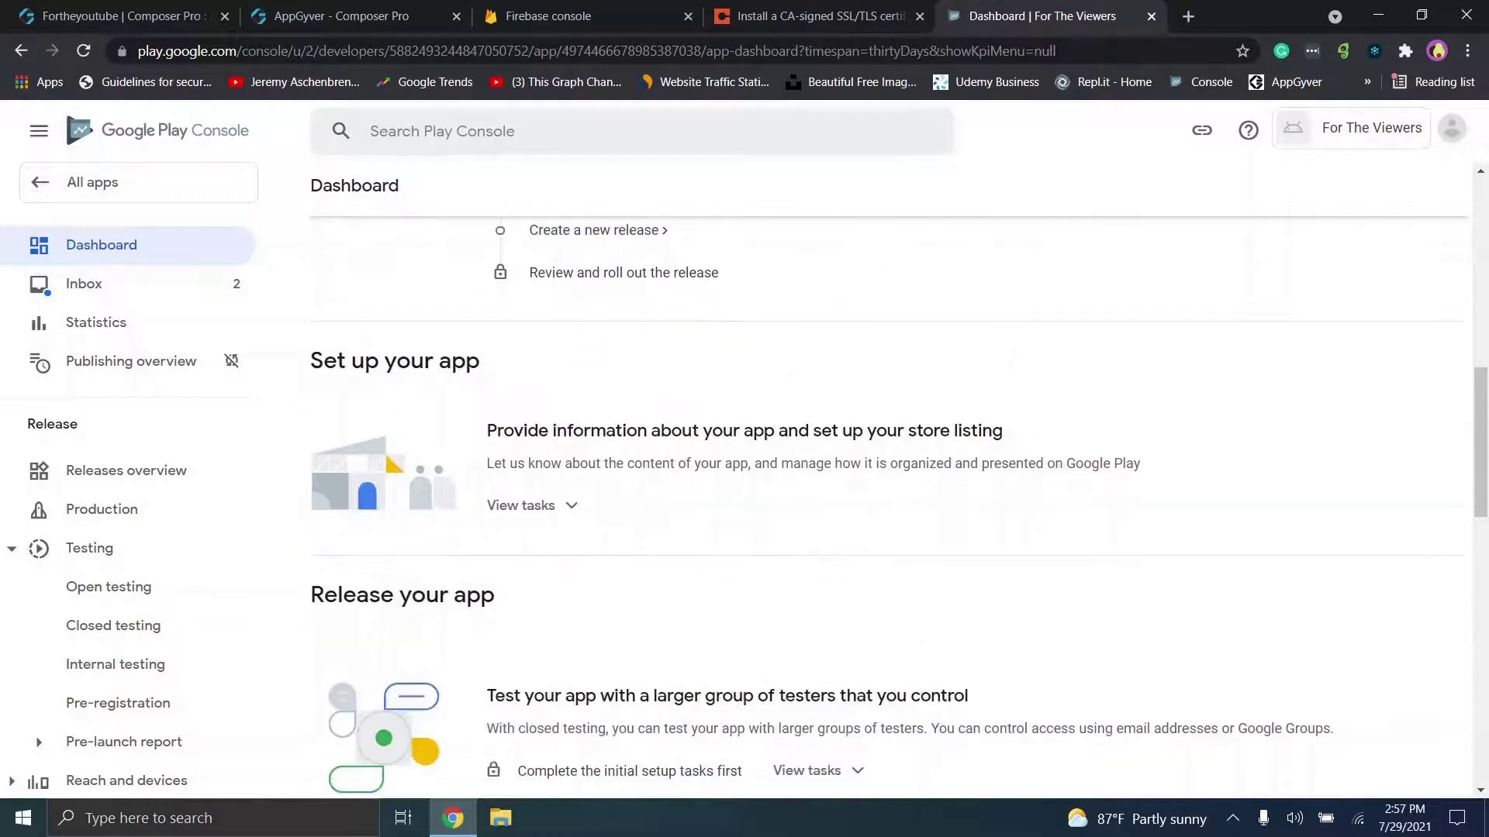
click(532, 506)
scroll(891, 504, down, 2)
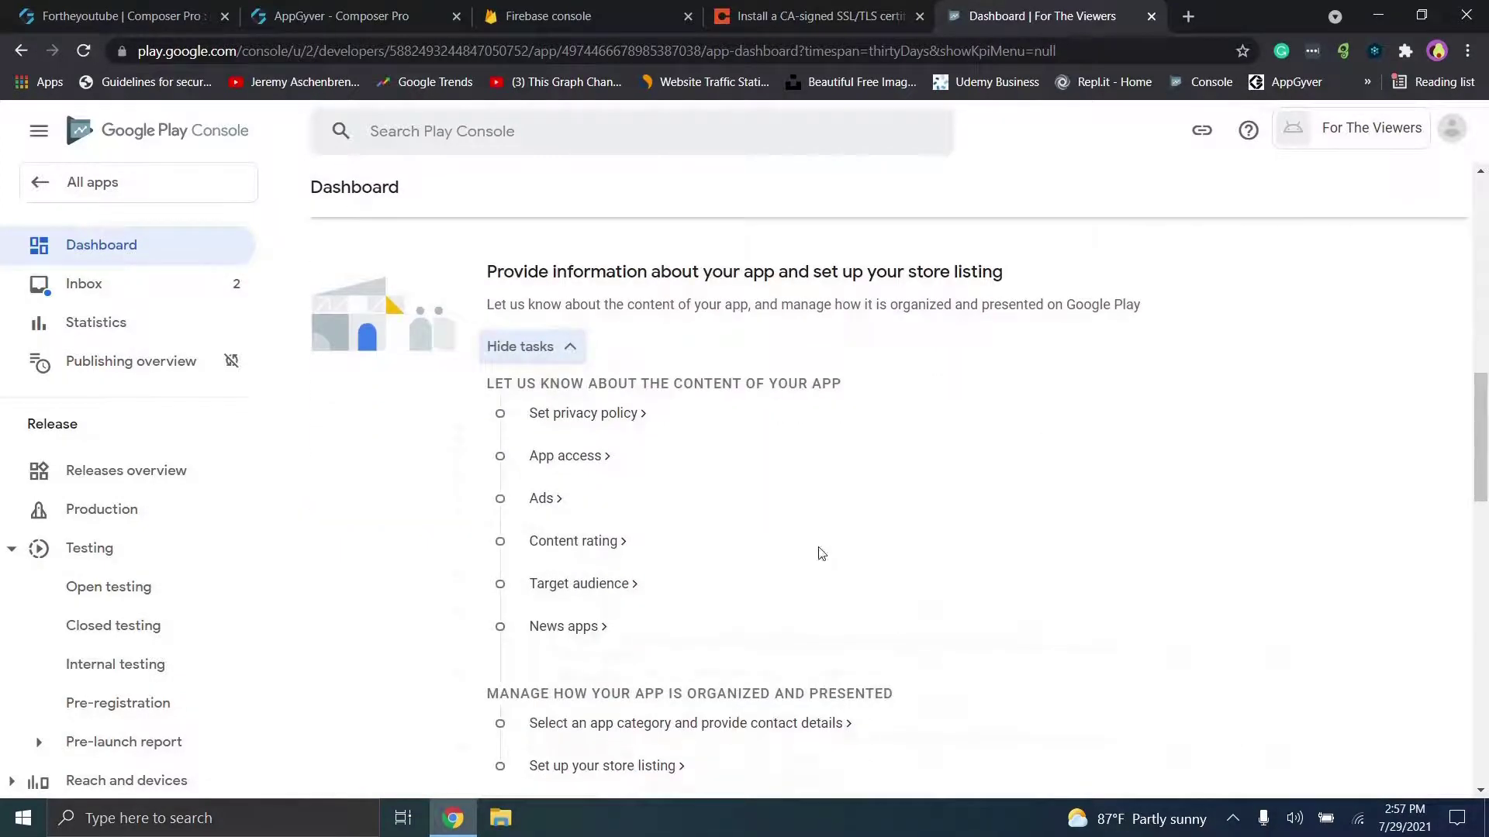
scroll(695, 565, down, 1)
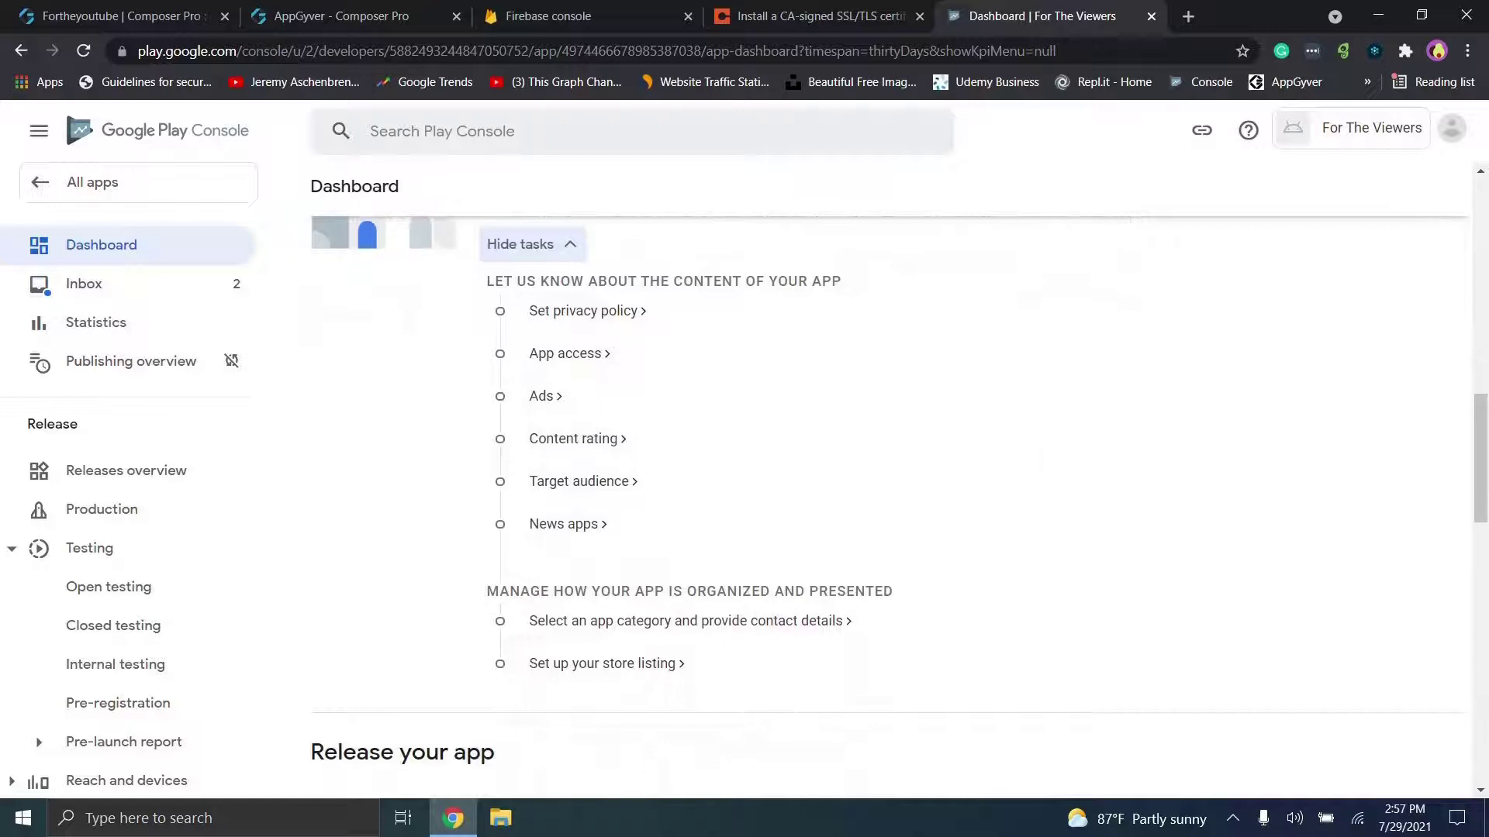
click(616, 310)
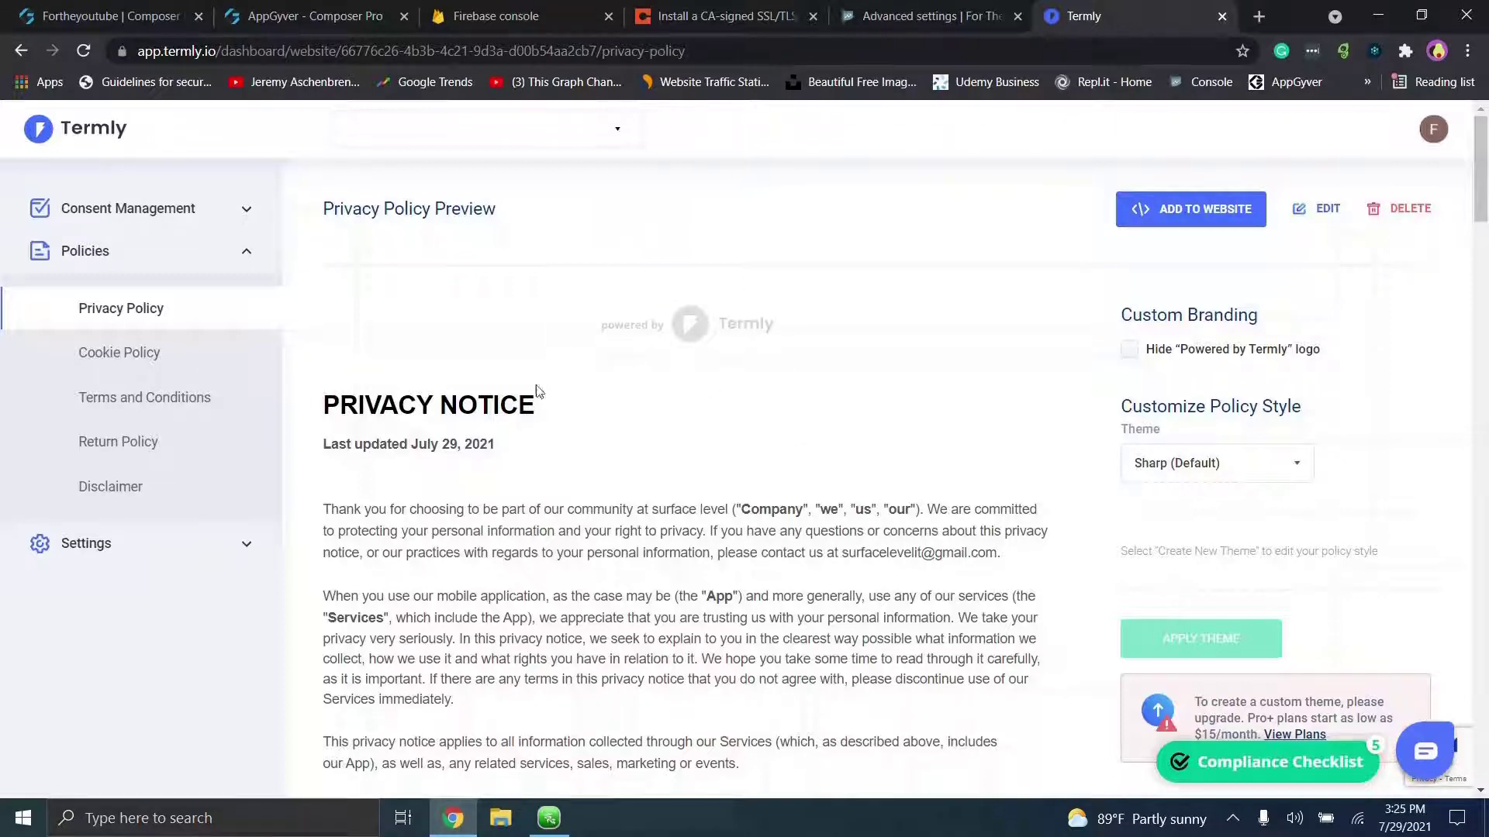
Step: Check the ADD TO WEBSITE publishing options for the Termly privacy notice, then close them
click(1161, 212)
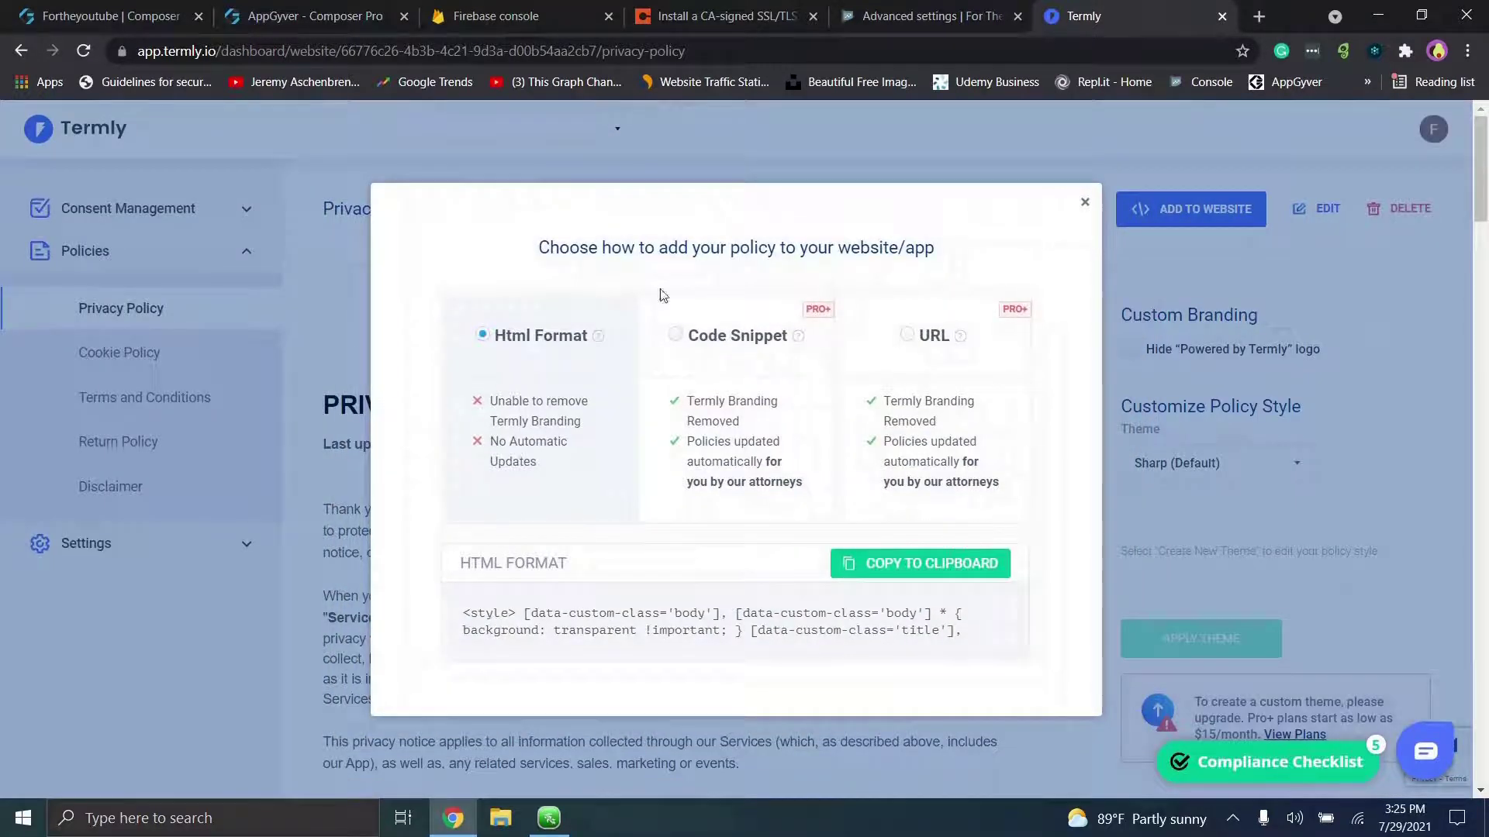
click(1085, 202)
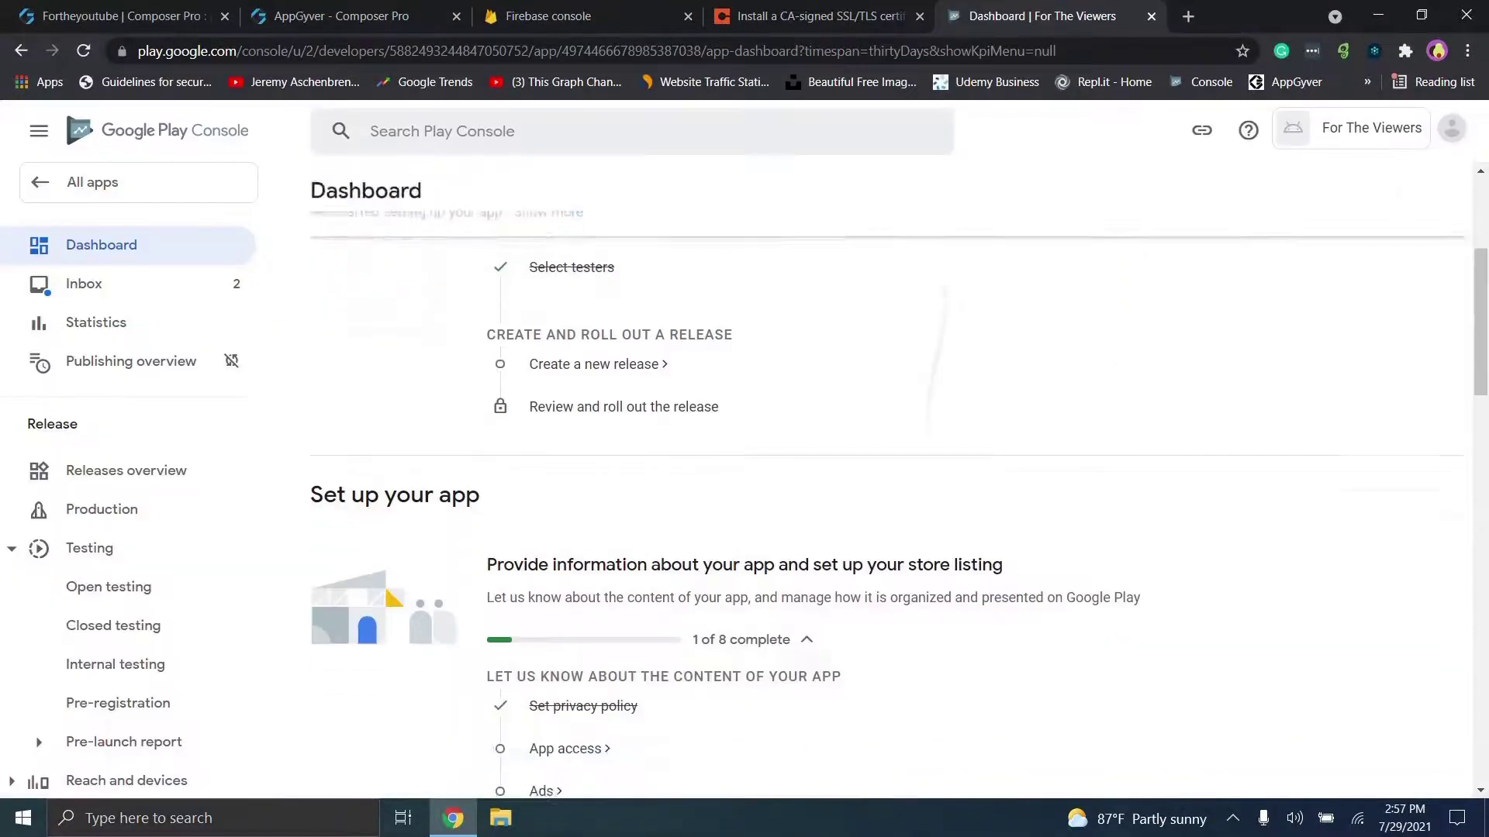
scroll(589, 517, down, 3)
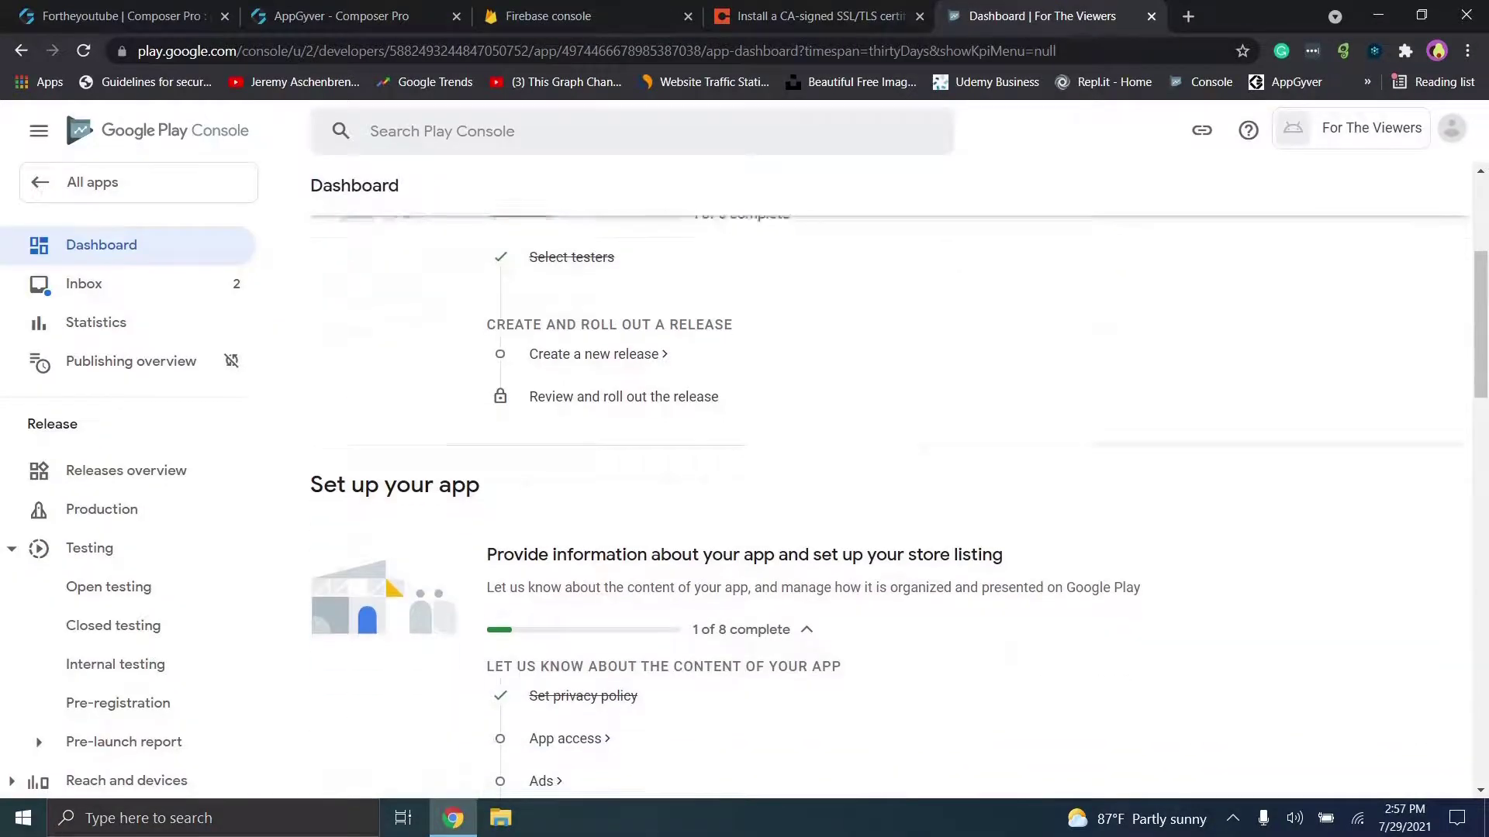
Step: Open App access and look through the restricted-access instructions form without adding any
click(570, 531)
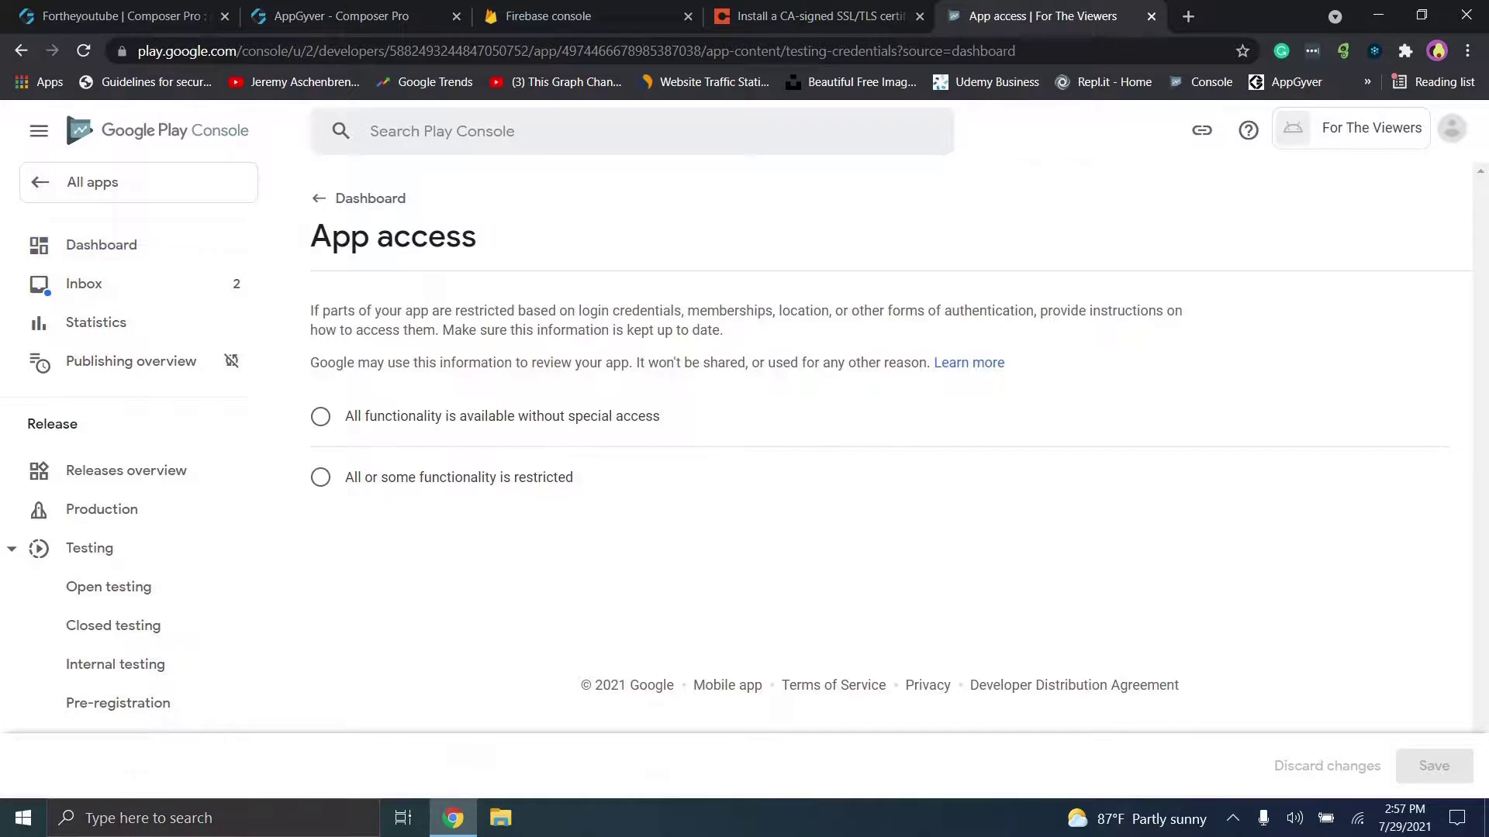
click(321, 416)
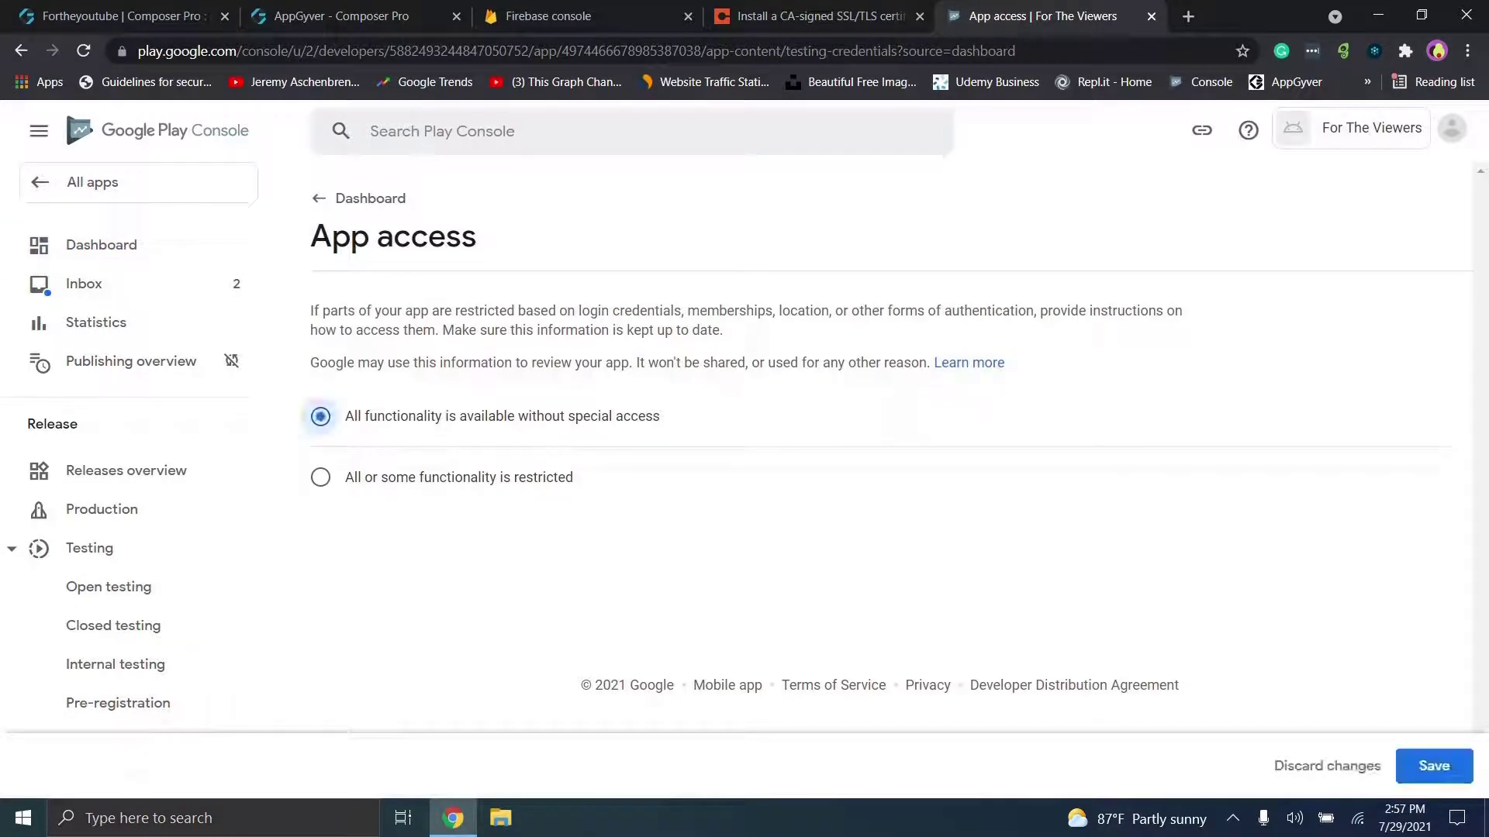
click(486, 481)
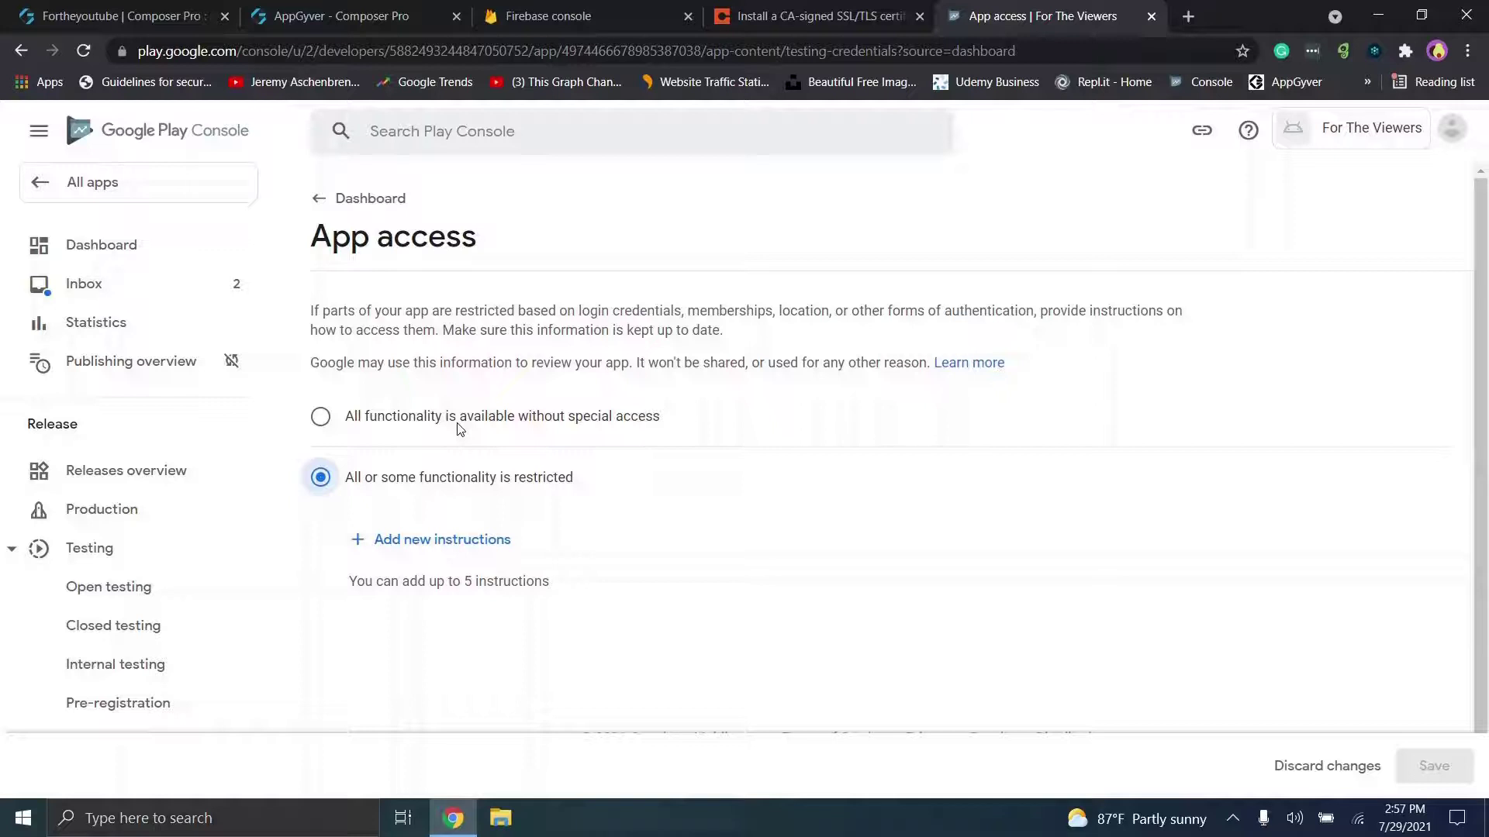
click(467, 548)
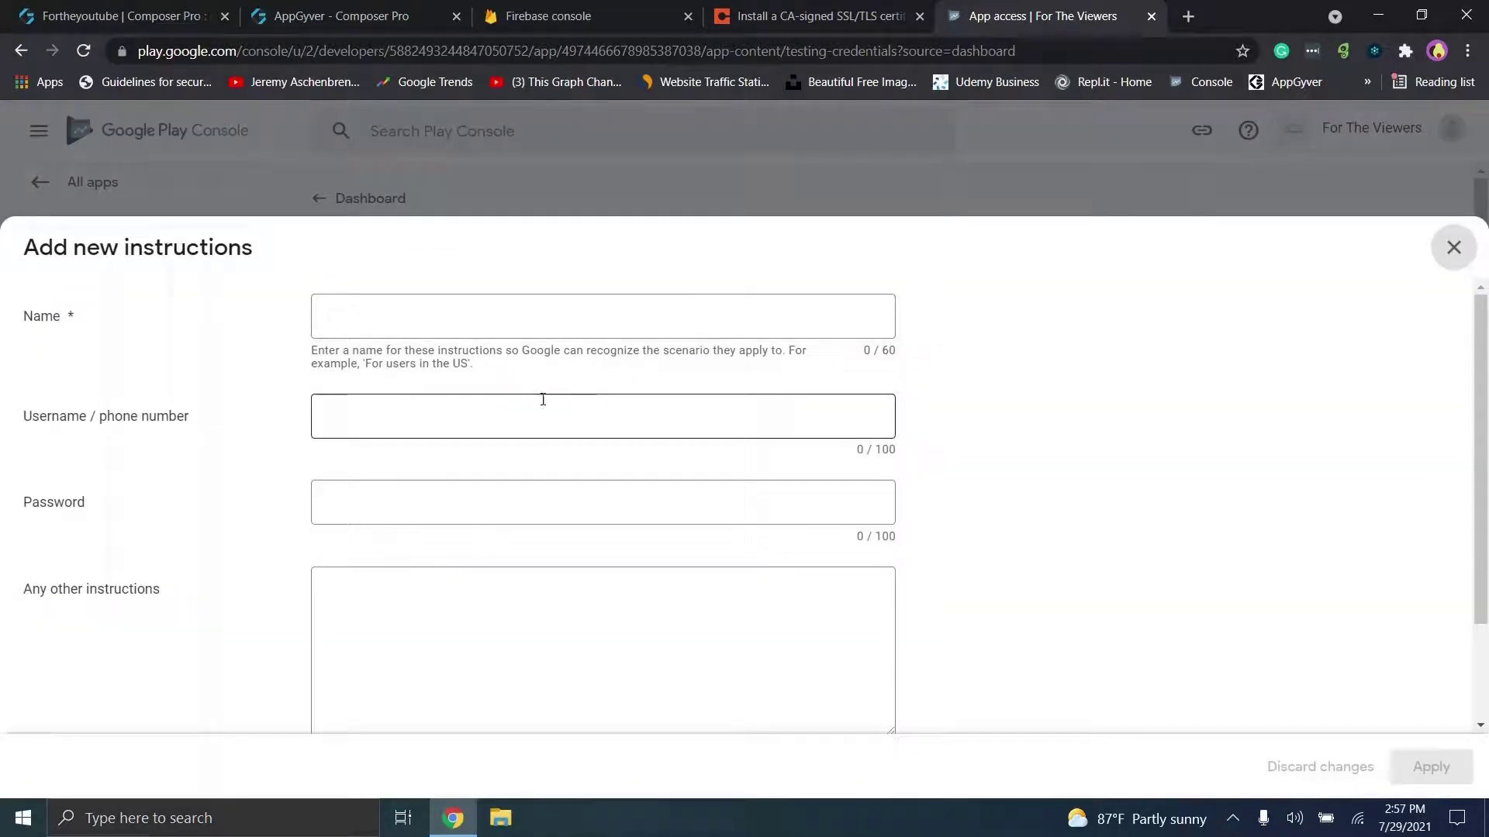
click(461, 327)
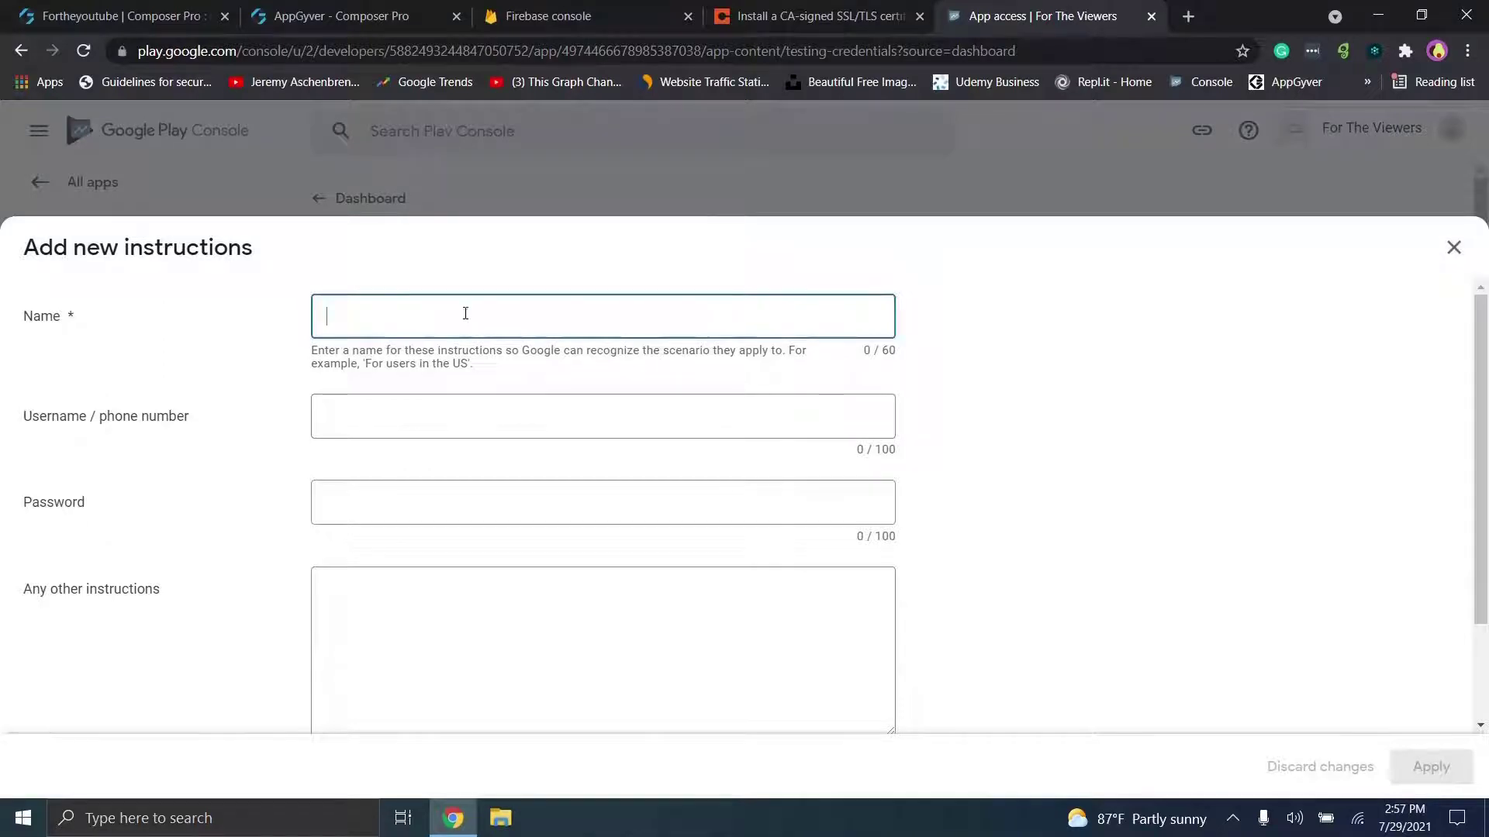
click(330, 434)
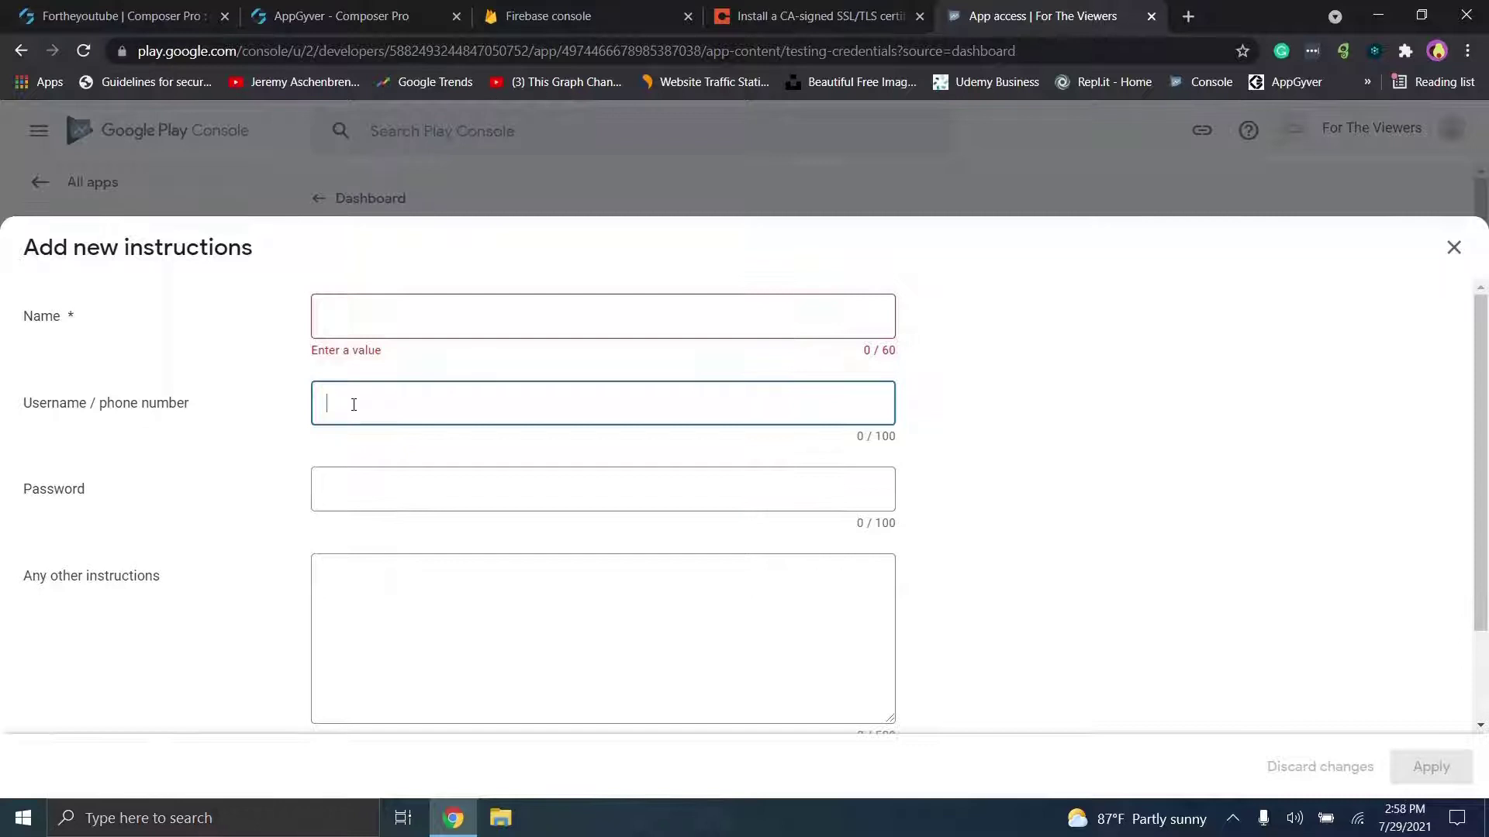
click(386, 505)
click(466, 632)
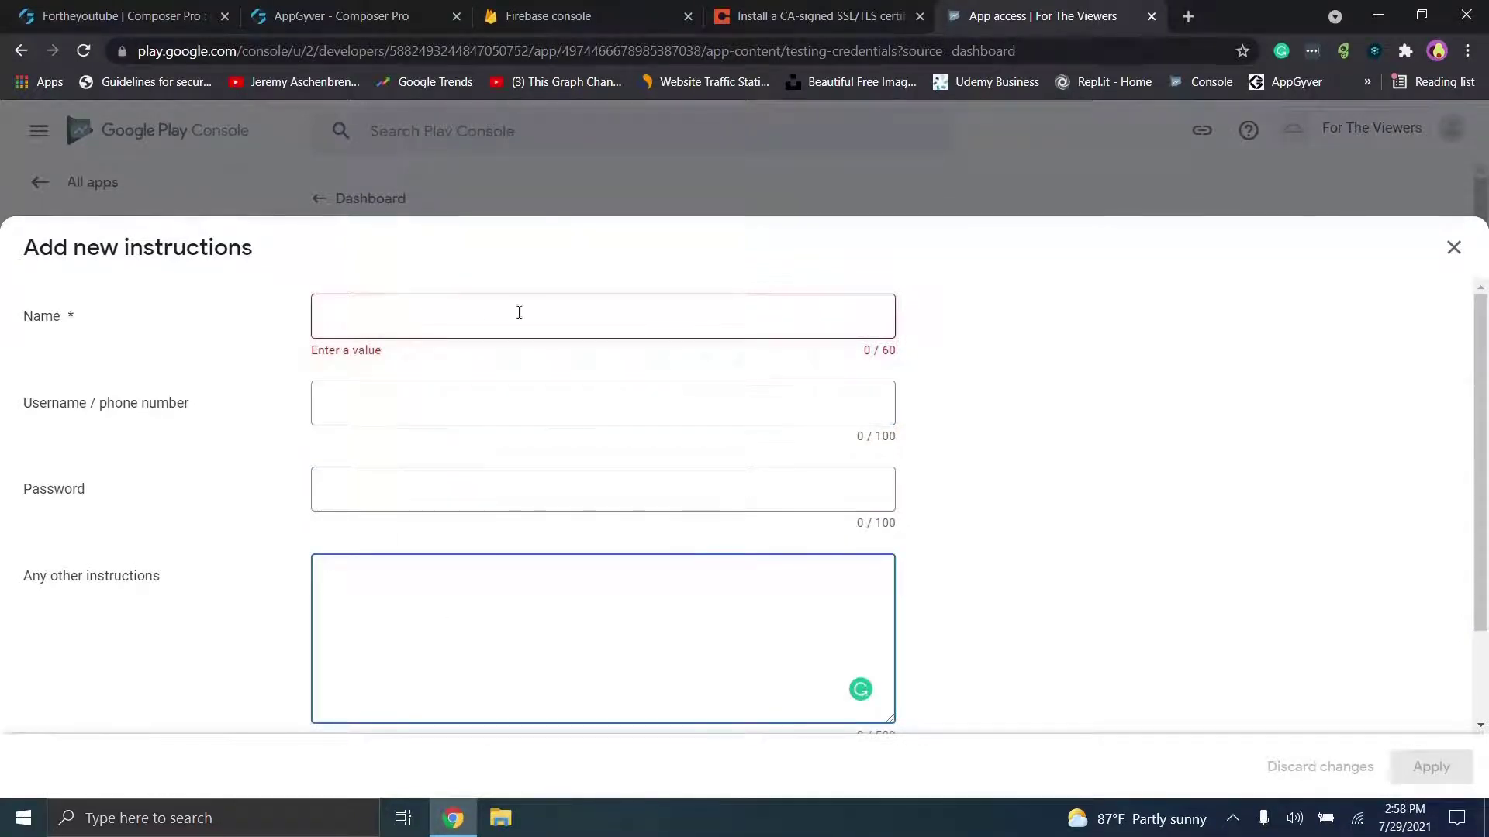
click(475, 318)
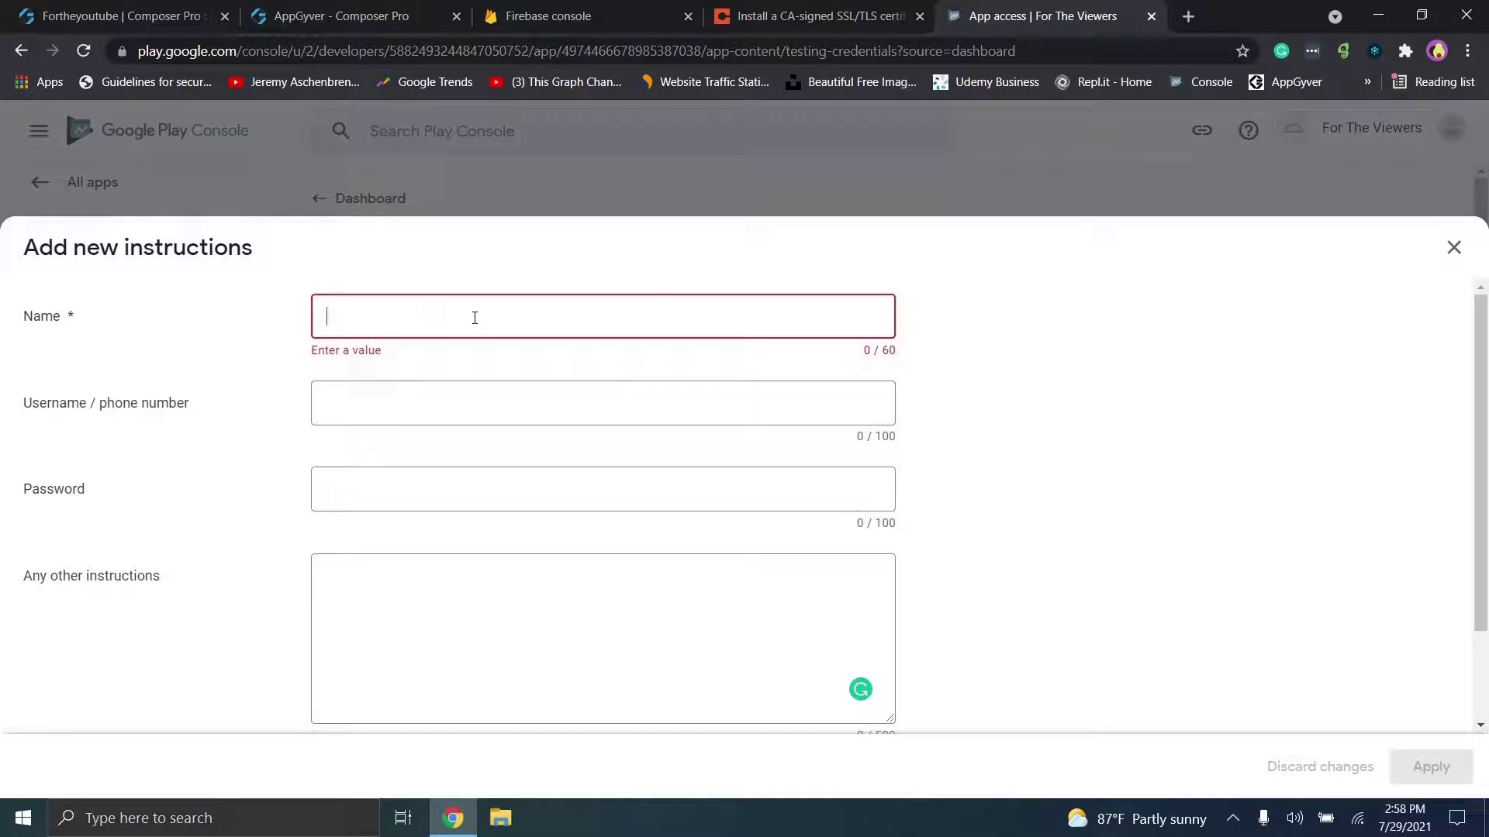
click(1453, 248)
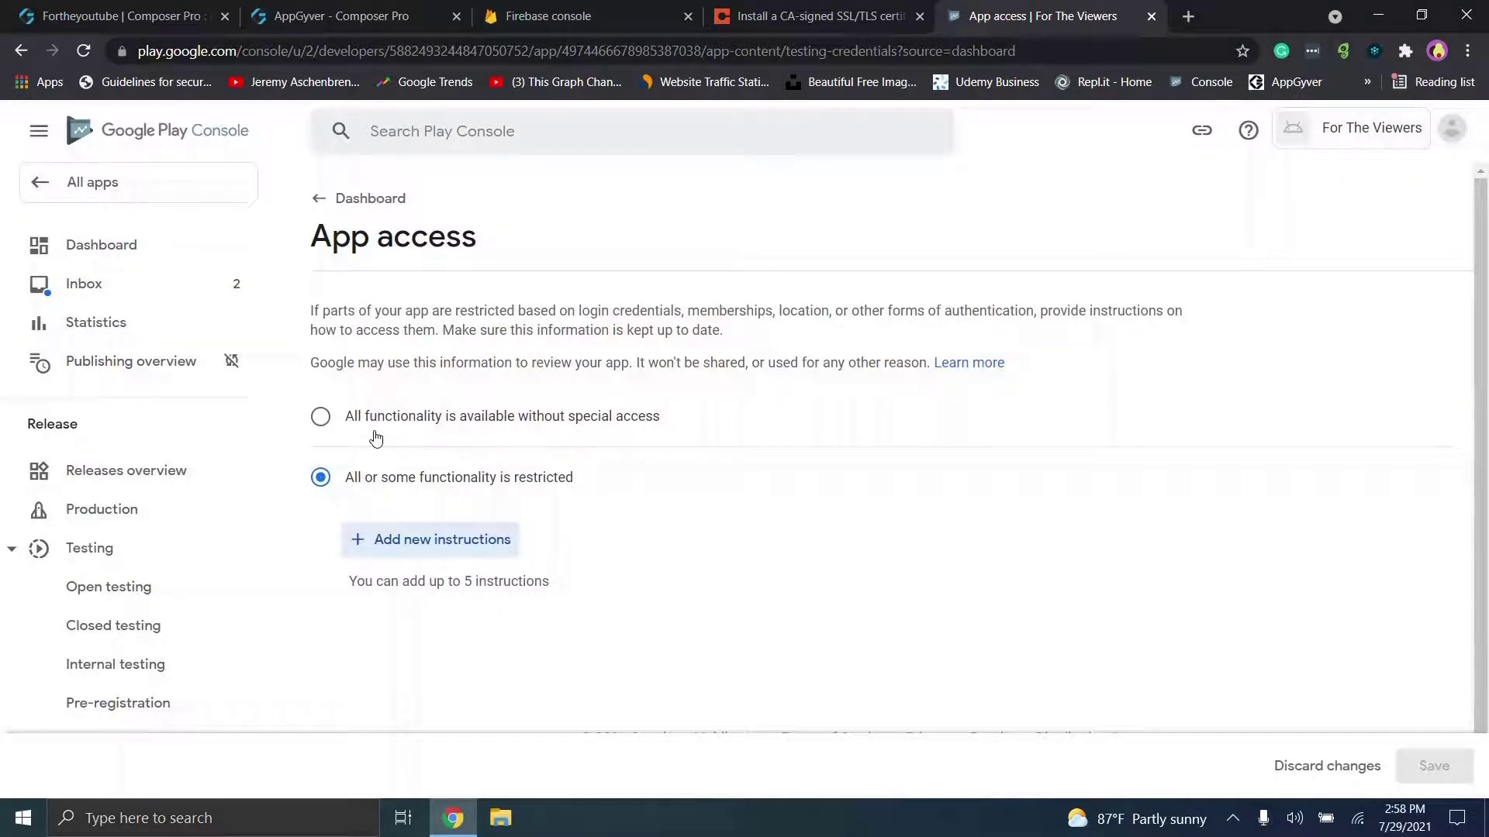
Step: Select 'All functionality is available without special access', save, and return to the dashboard
click(320, 417)
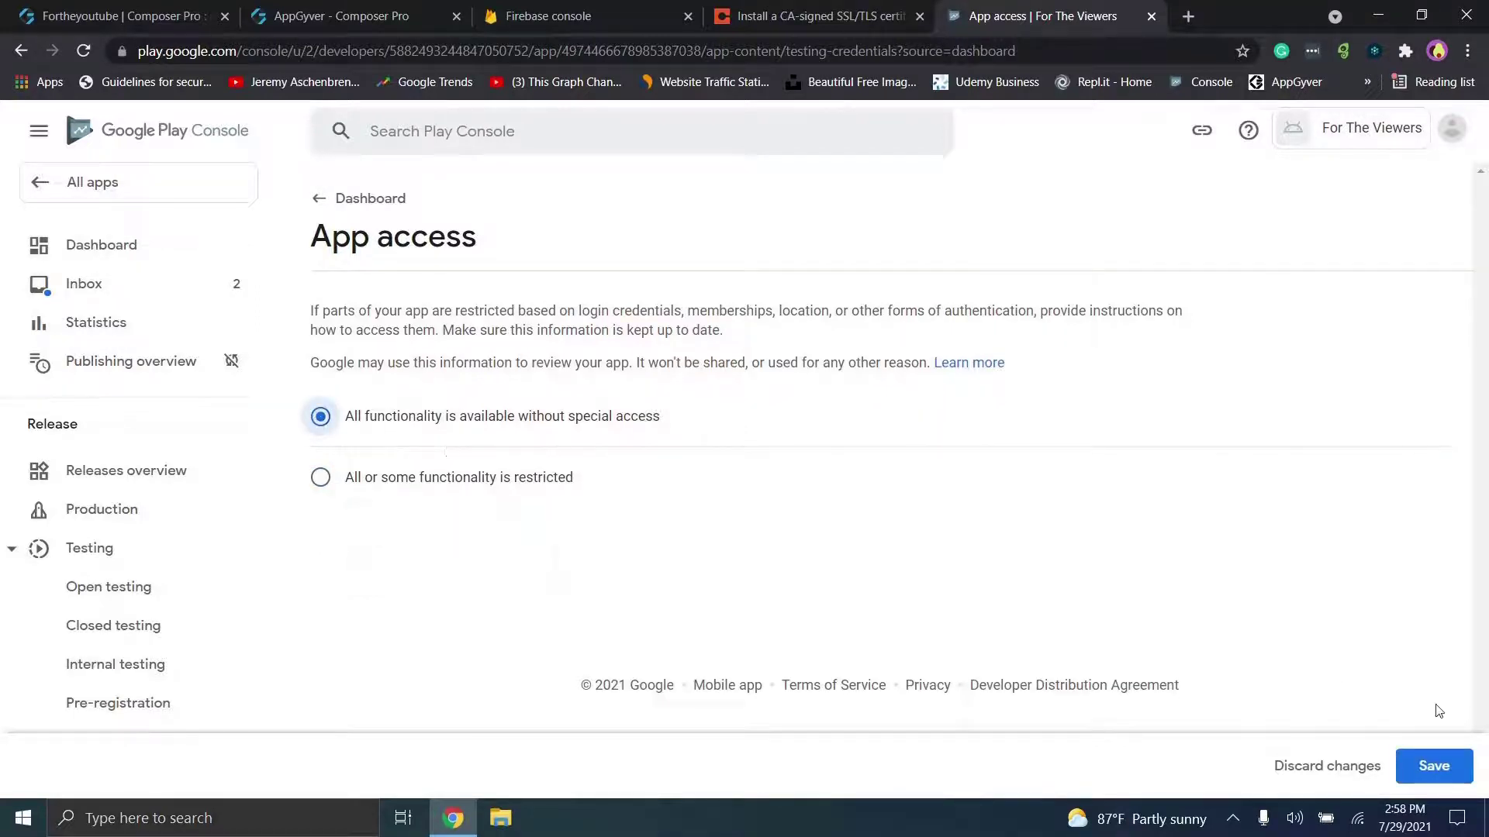
click(1432, 773)
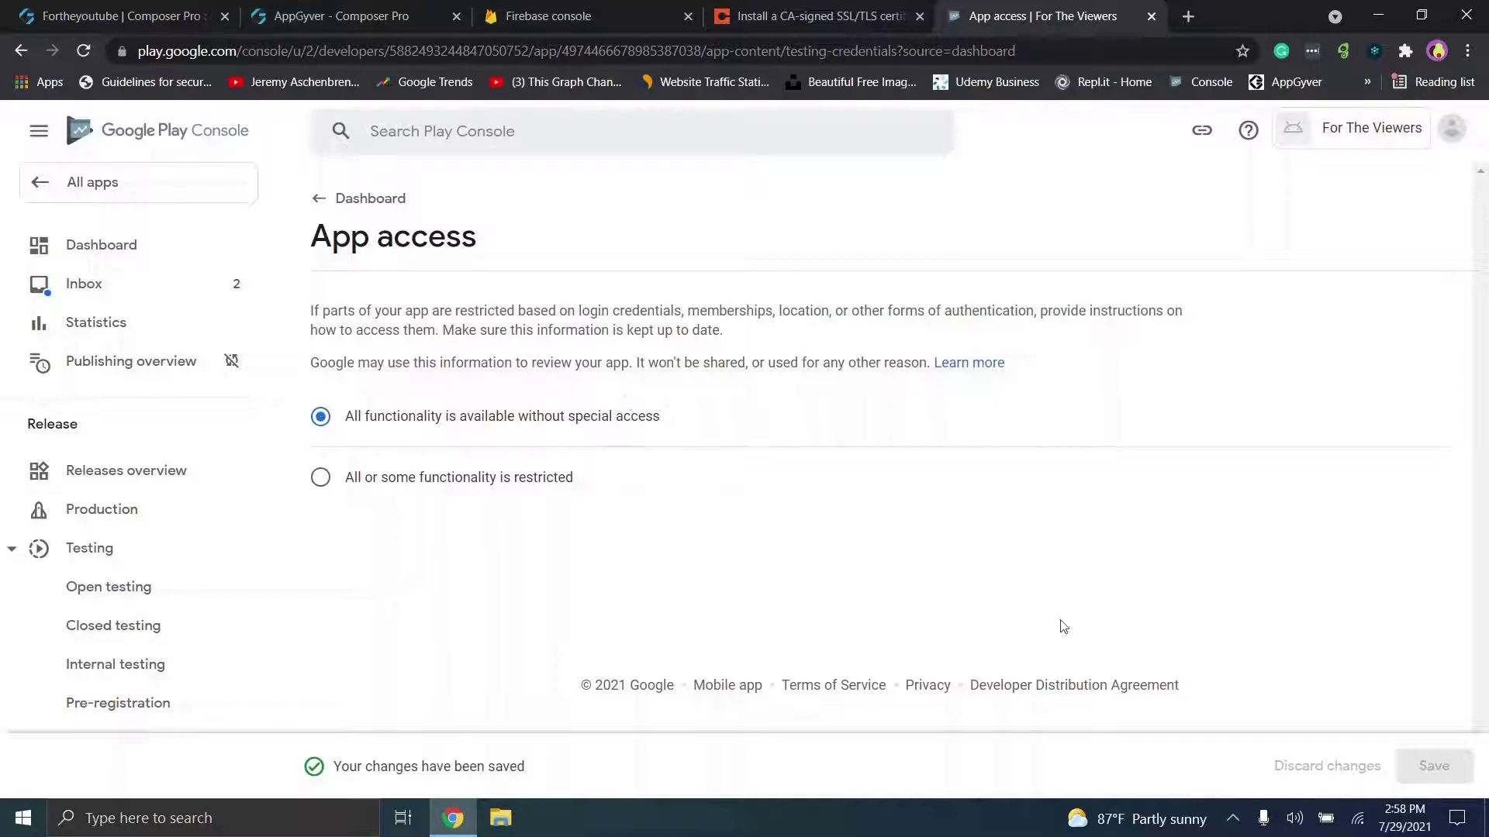
click(341, 203)
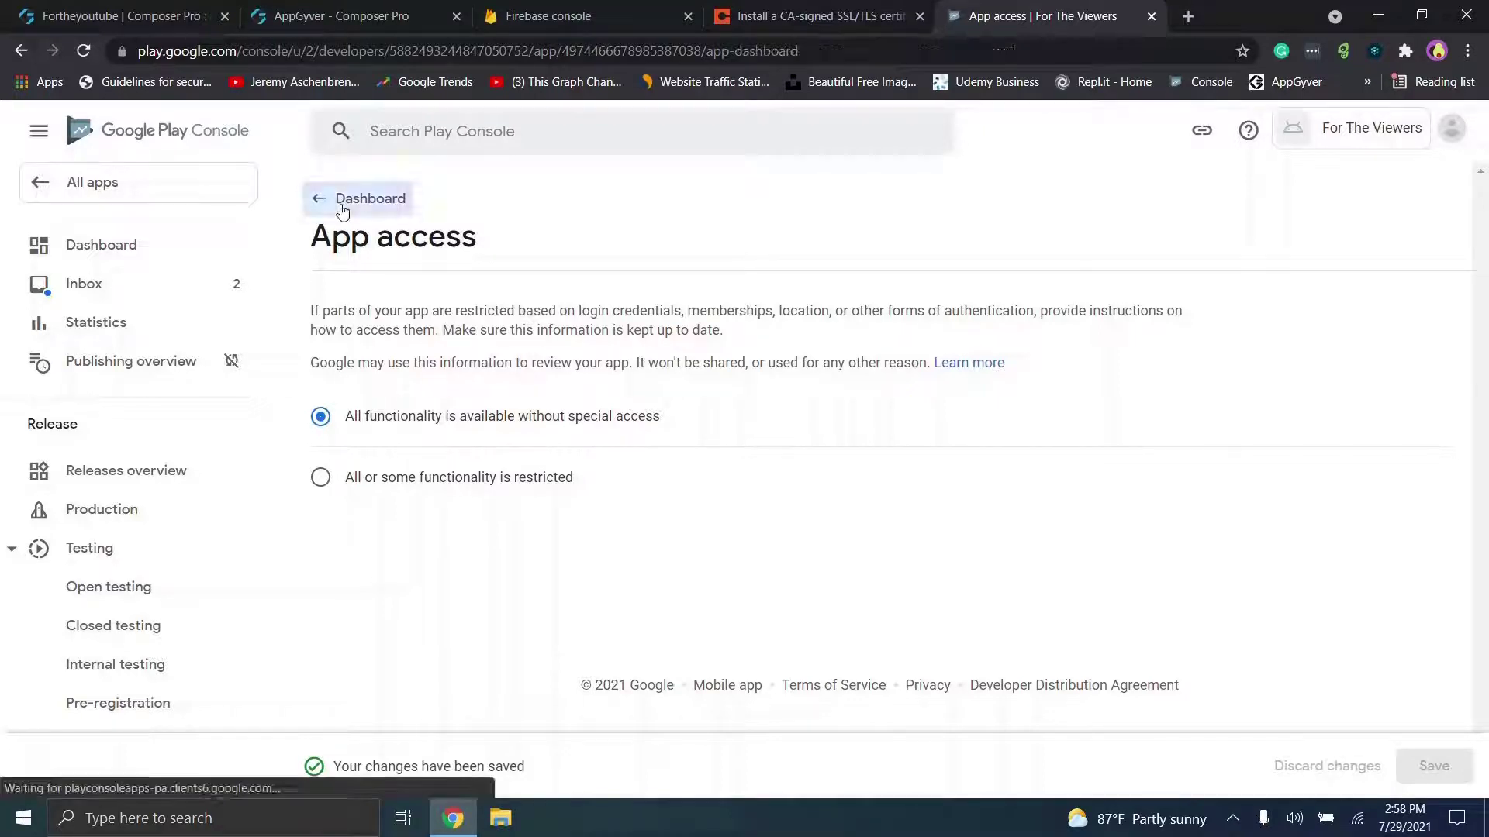
Step: Set Ads to 'No, my app does not contain ads', save, and go back to the Dashboard
scroll(619, 638, down, 8)
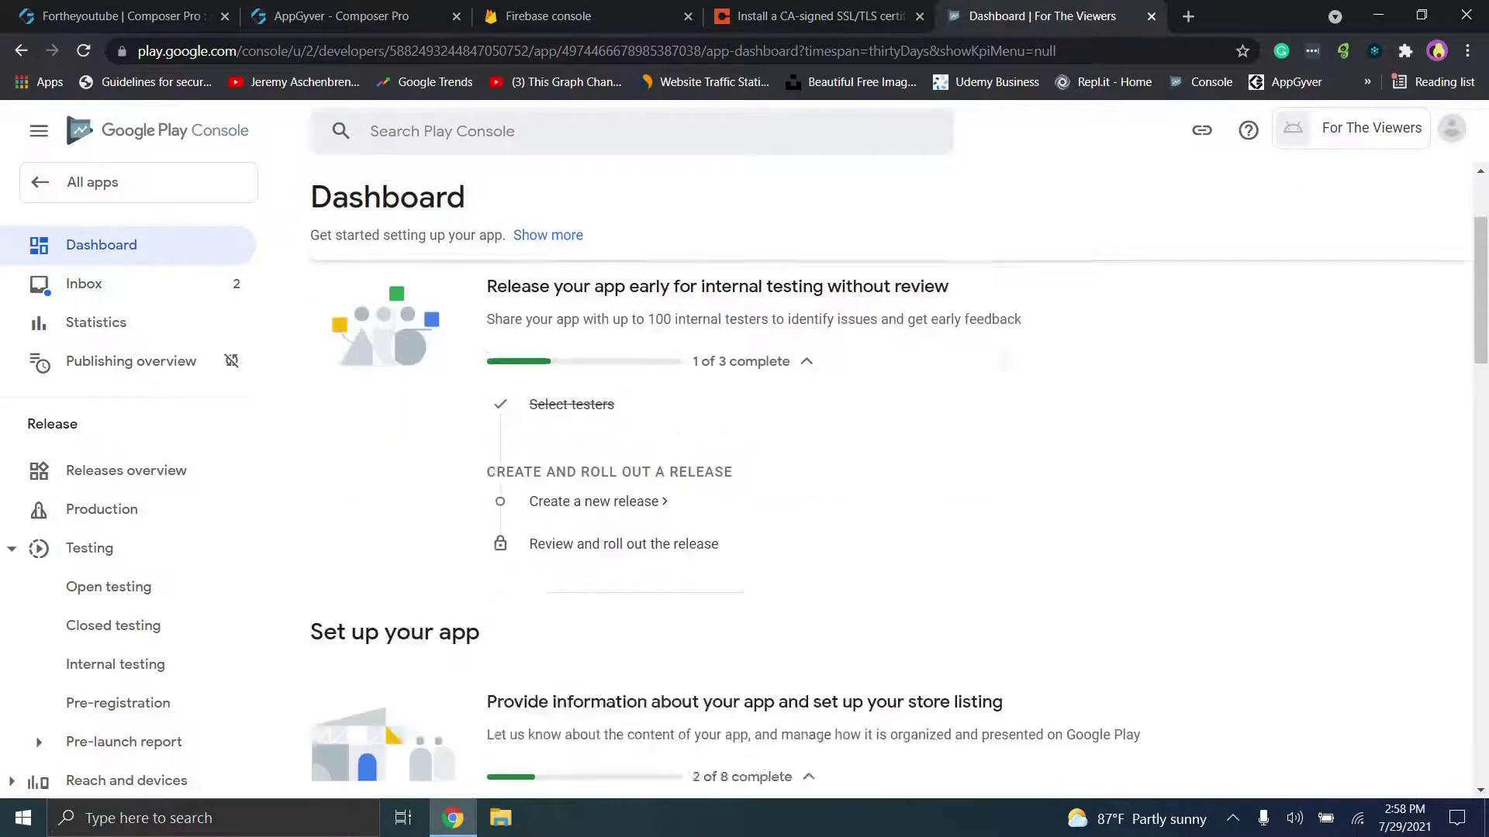
click(542, 460)
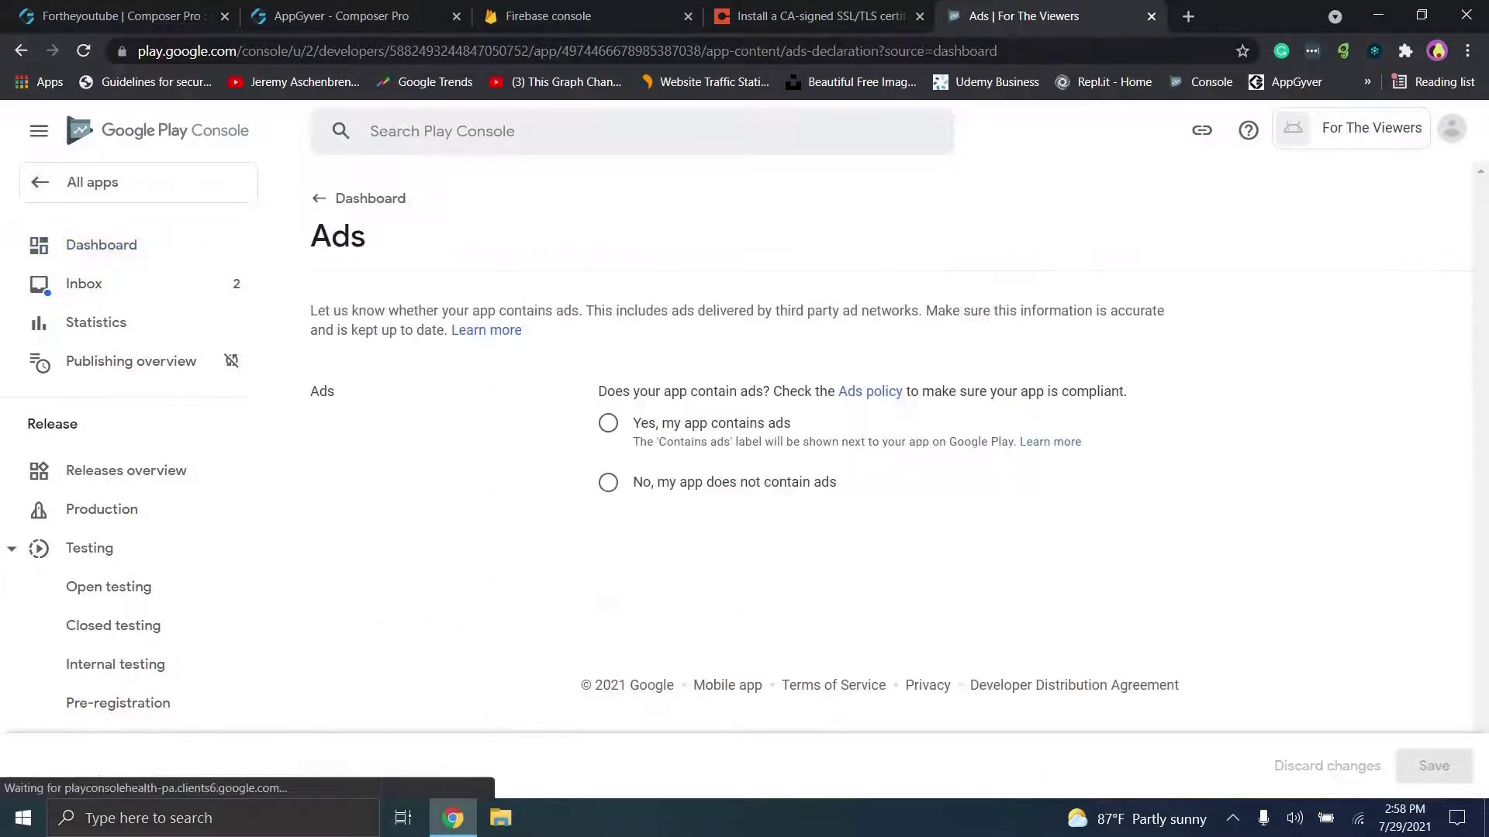
click(665, 487)
click(1434, 765)
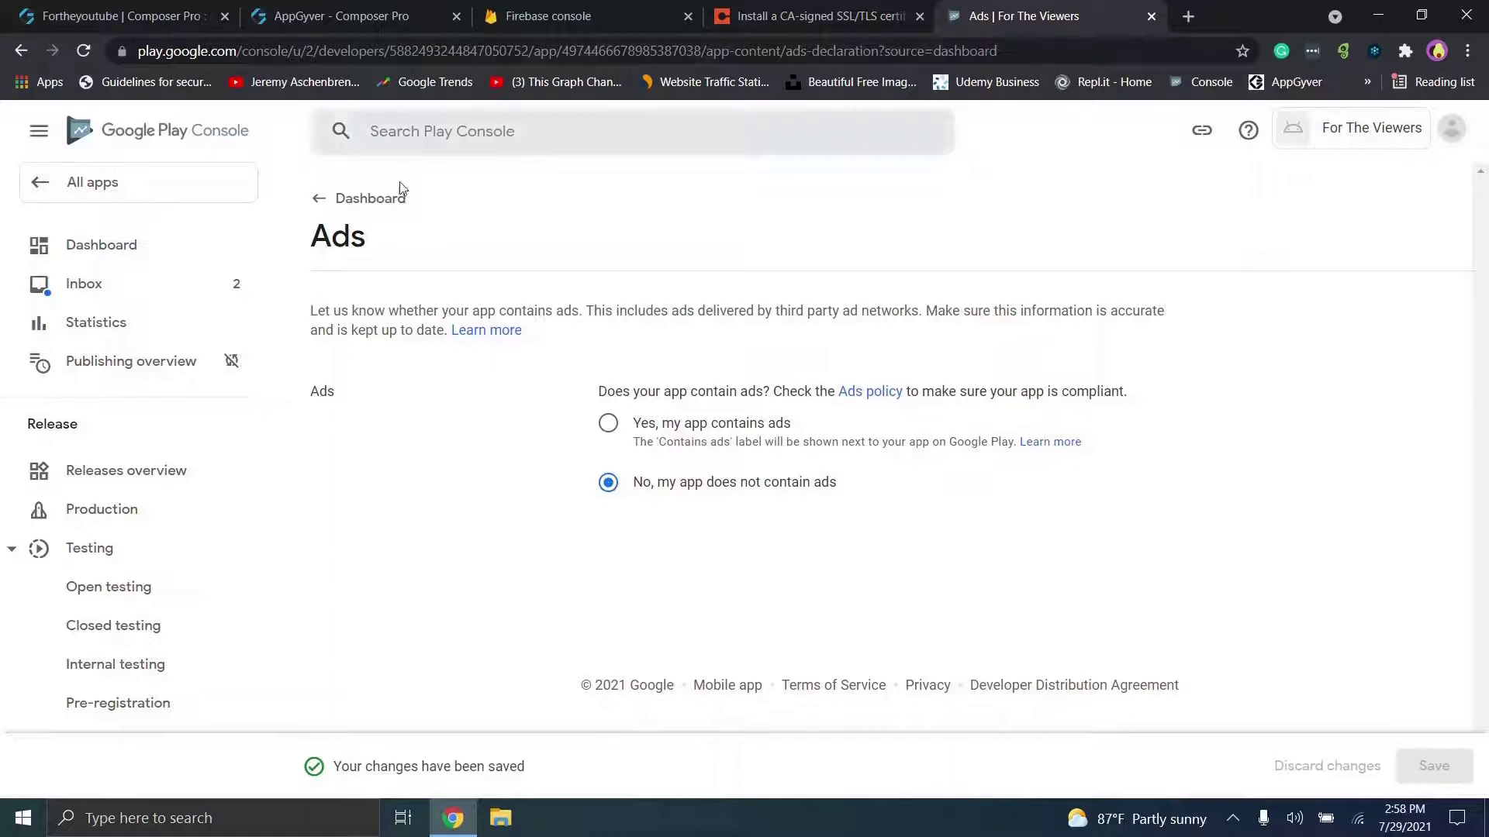
click(384, 199)
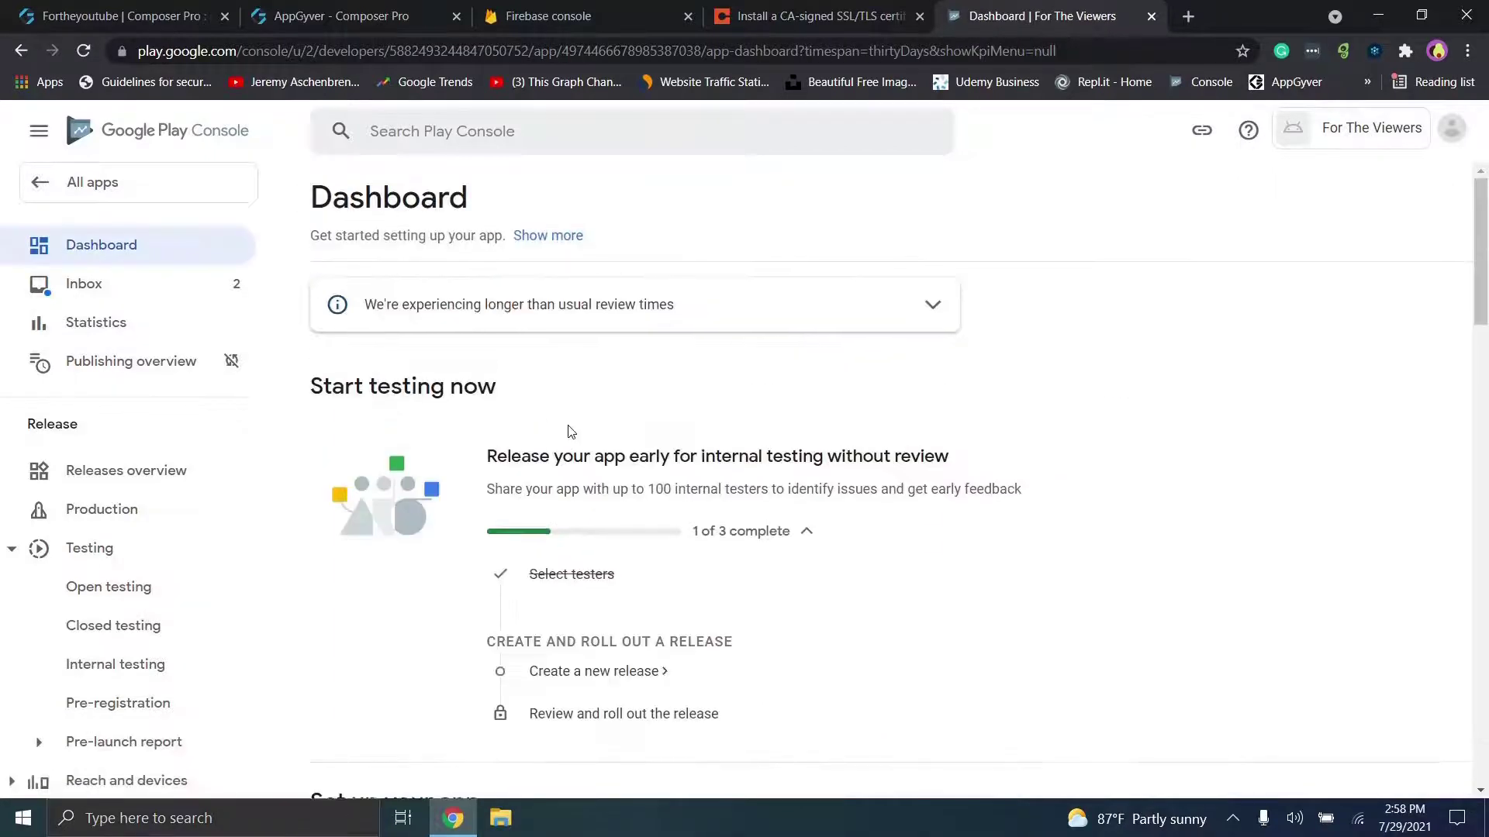
scroll(570, 431, down, 10)
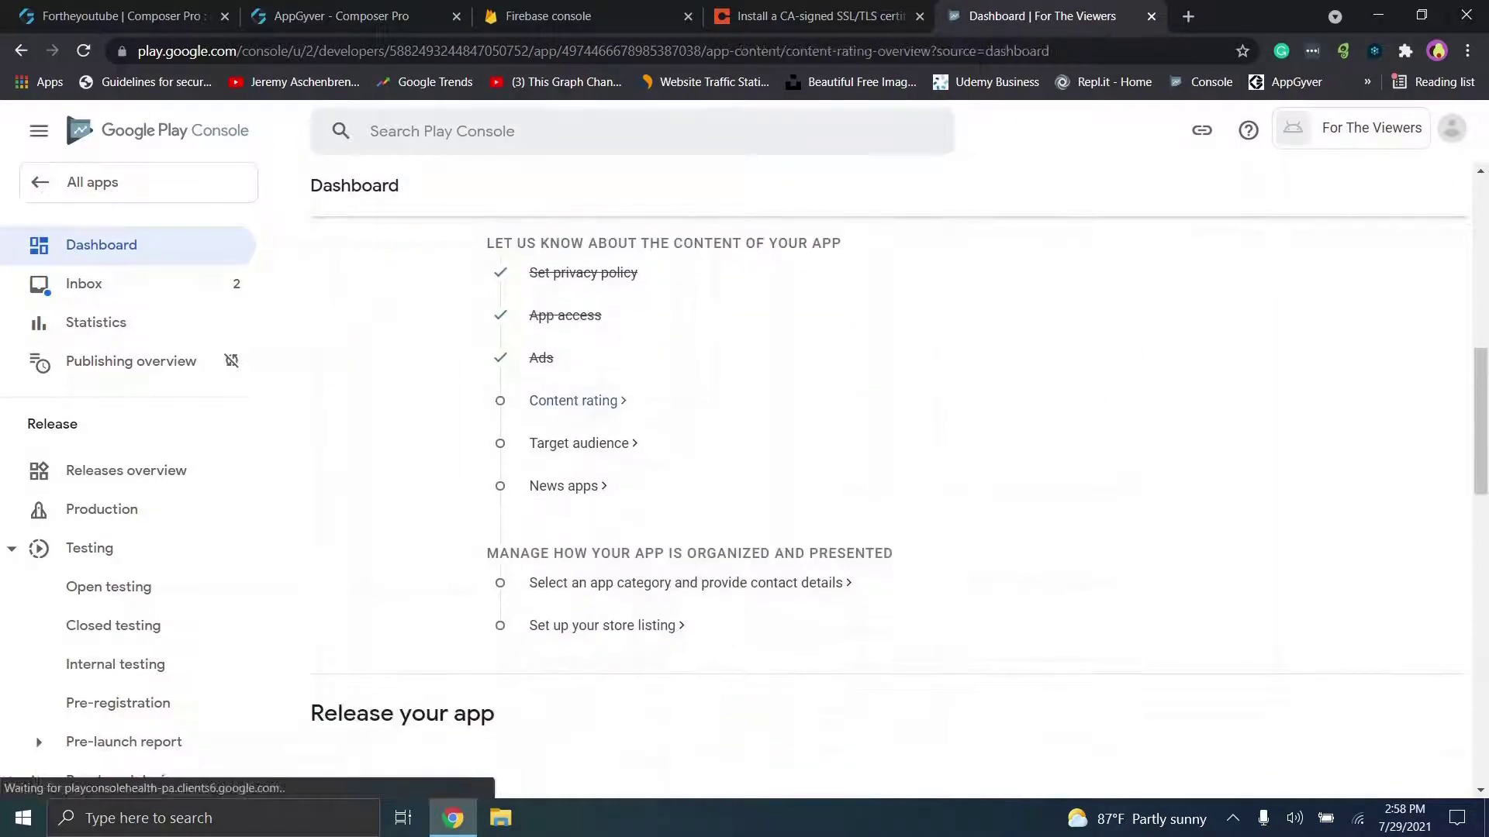
Step: Start the content rating questionnaire and enter the contact e-mail address
click(573, 400)
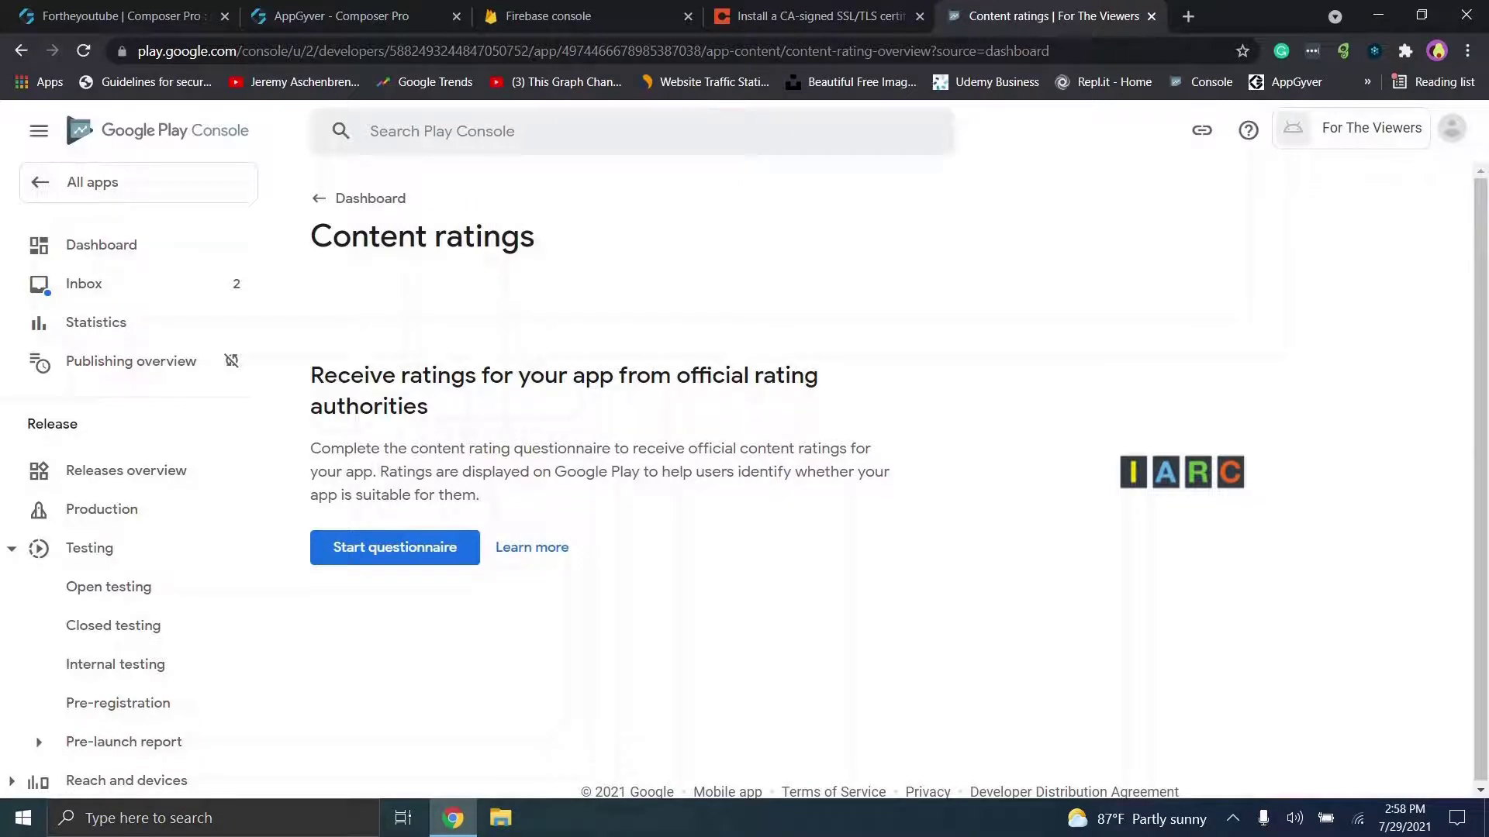
click(395, 548)
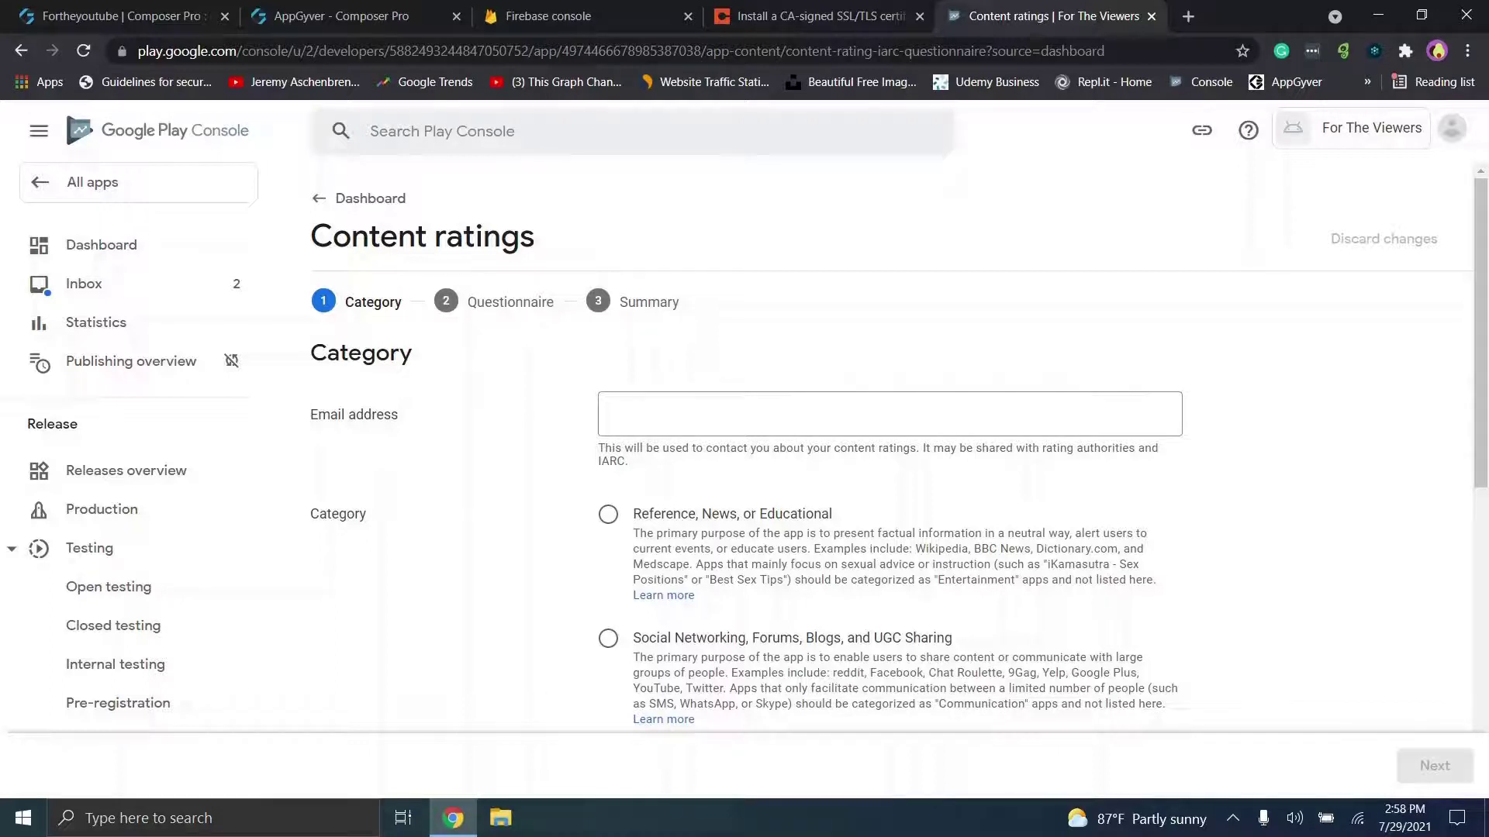
click(800, 406)
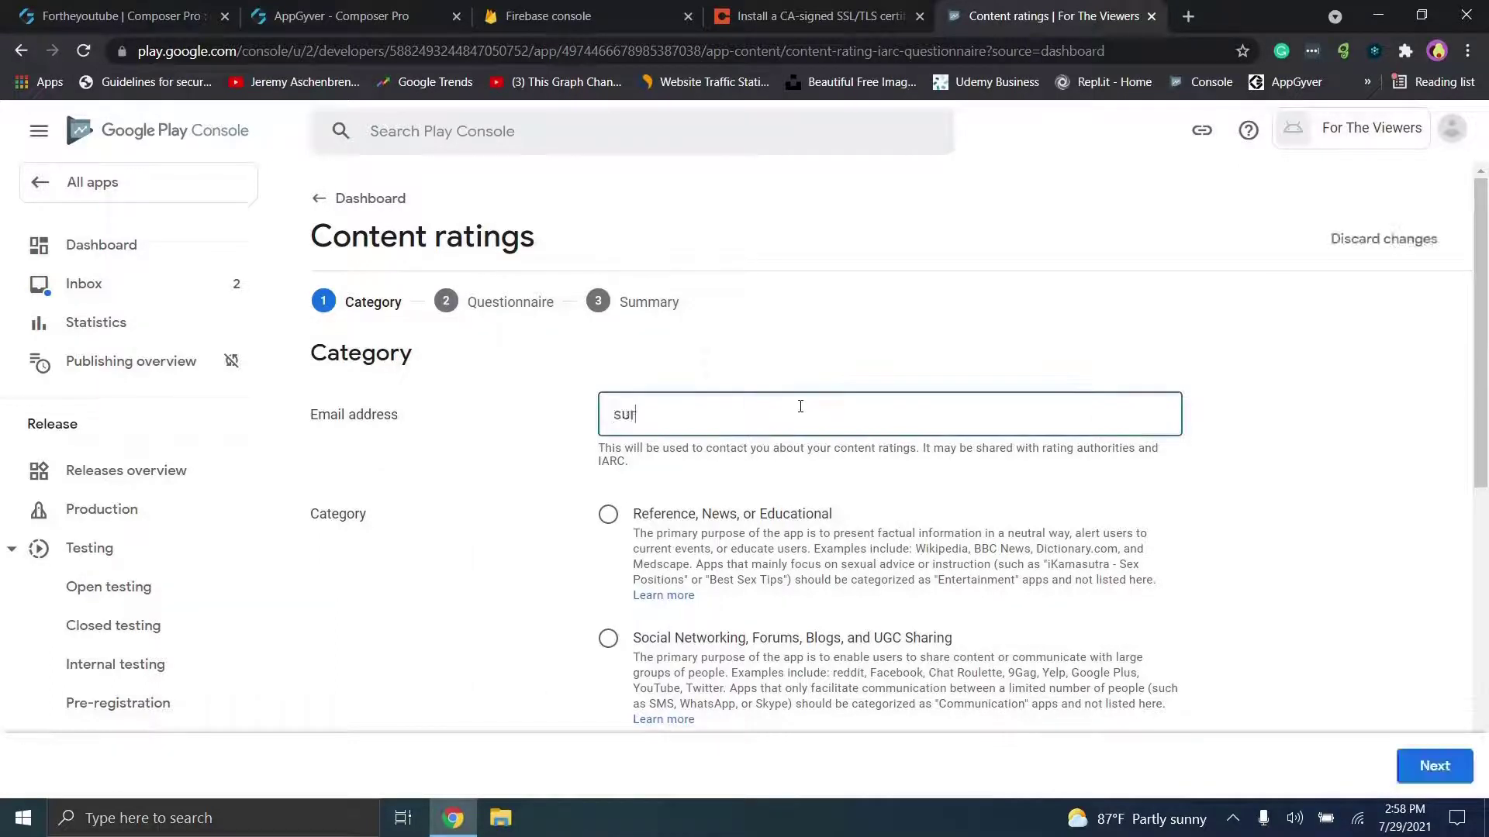
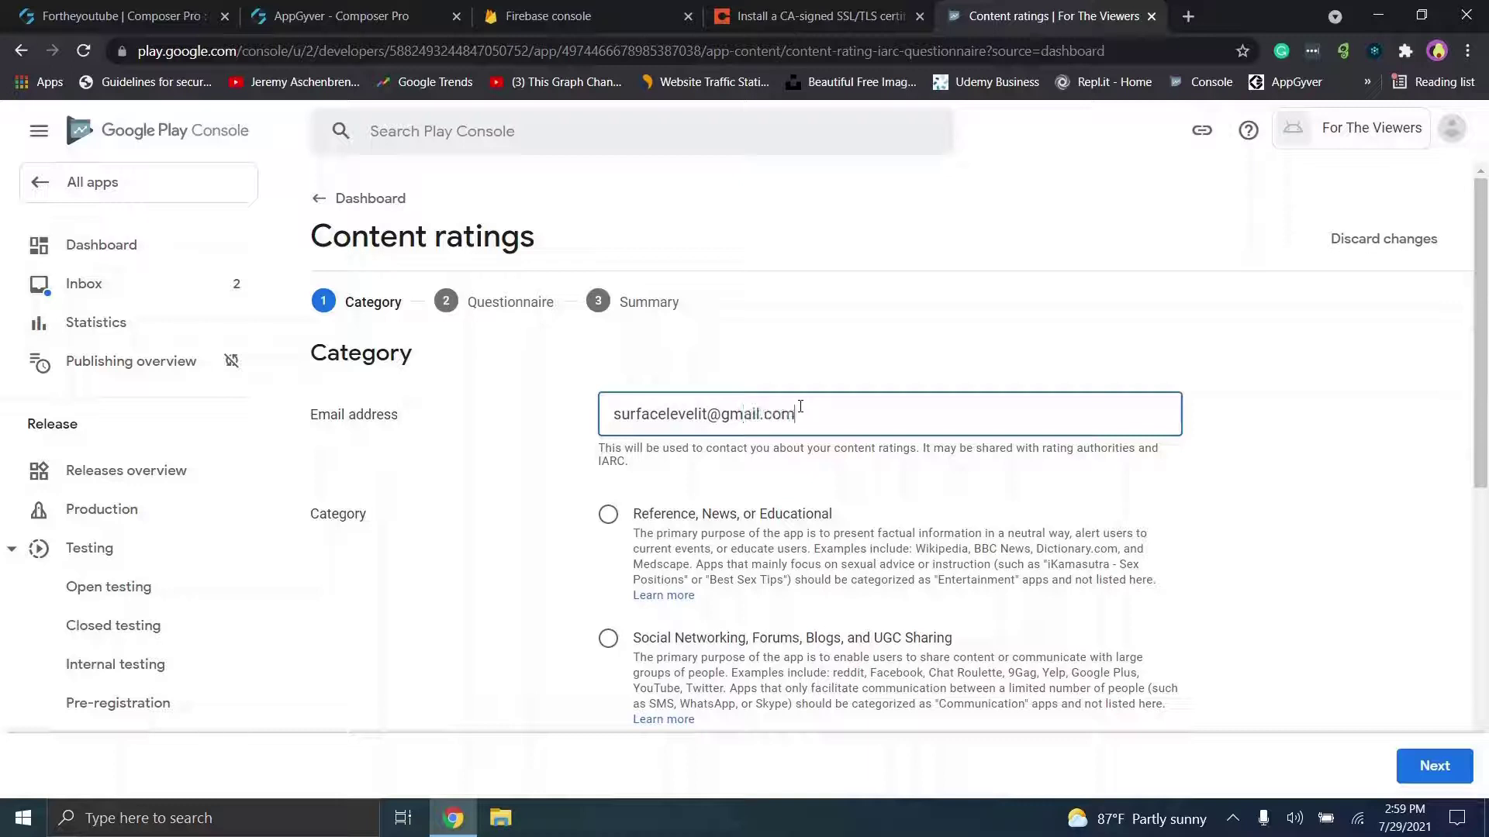
Step: Choose the Social Networking, Forums, Blogs, and UGC Sharing category and continue
scroll(800, 406, down, 1)
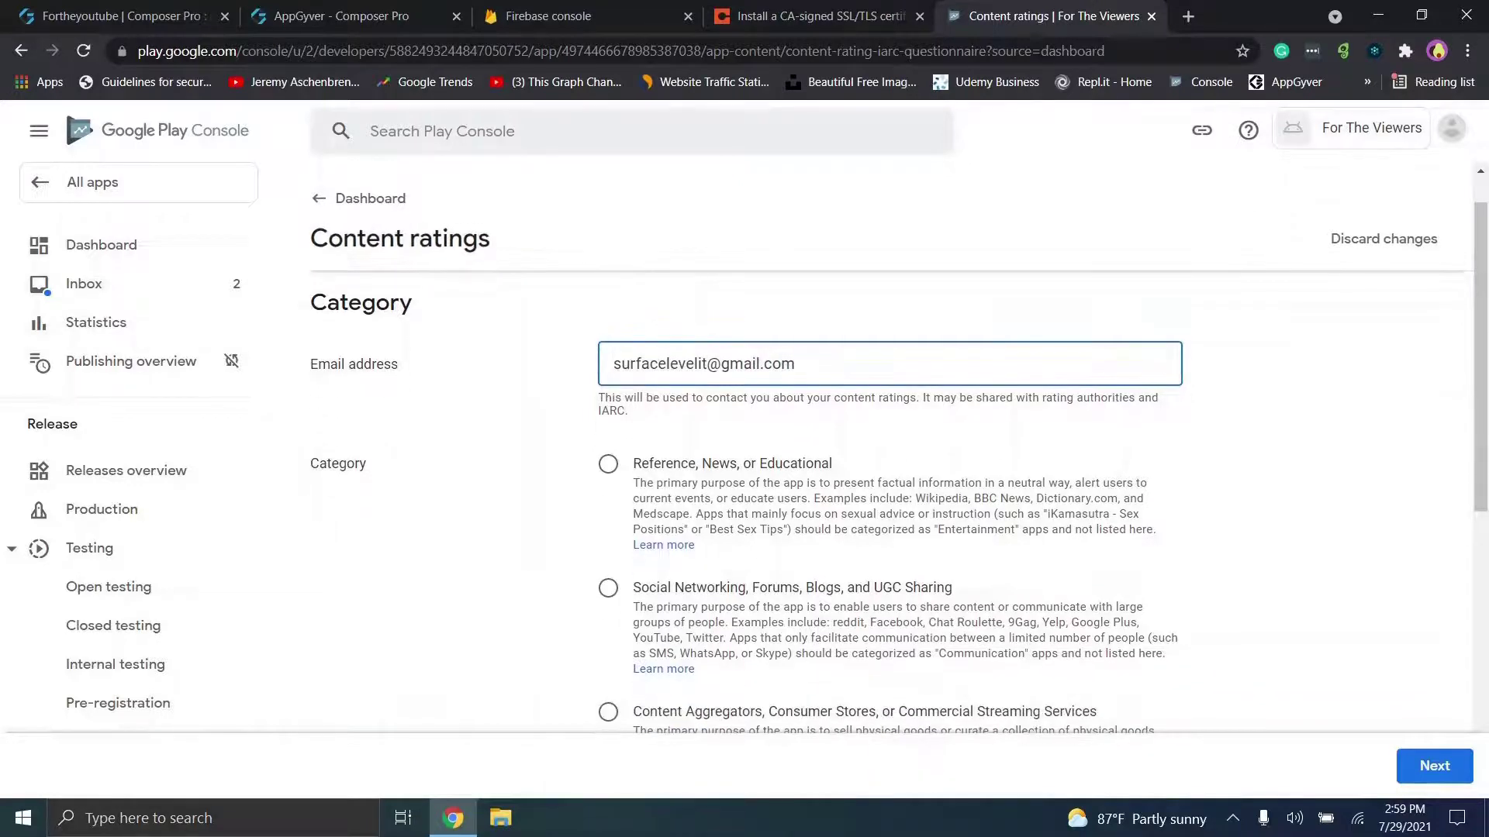
scroll(890, 465, down, 1)
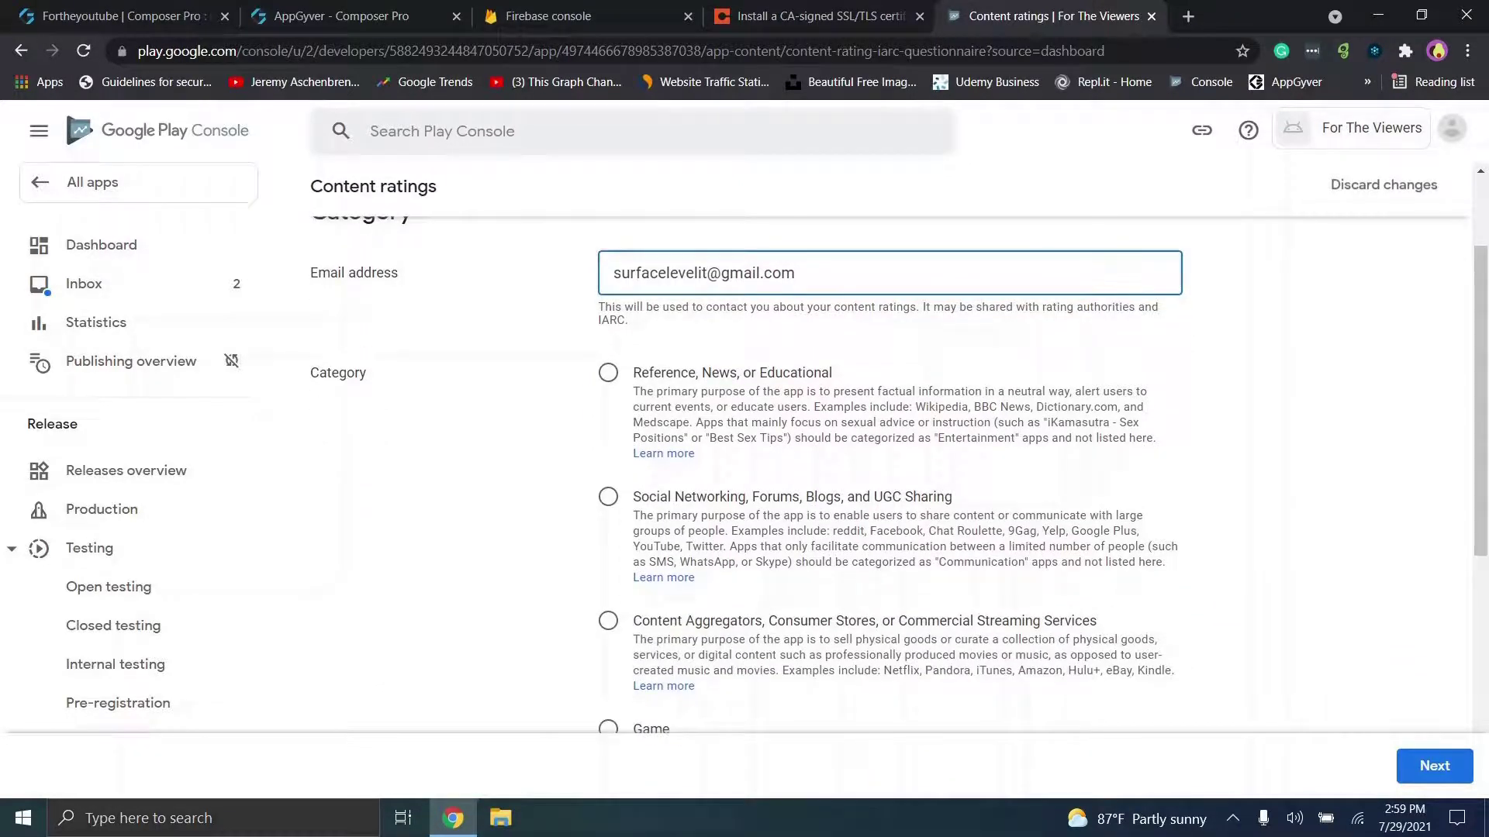
scroll(890, 465, down, 1)
click(607, 392)
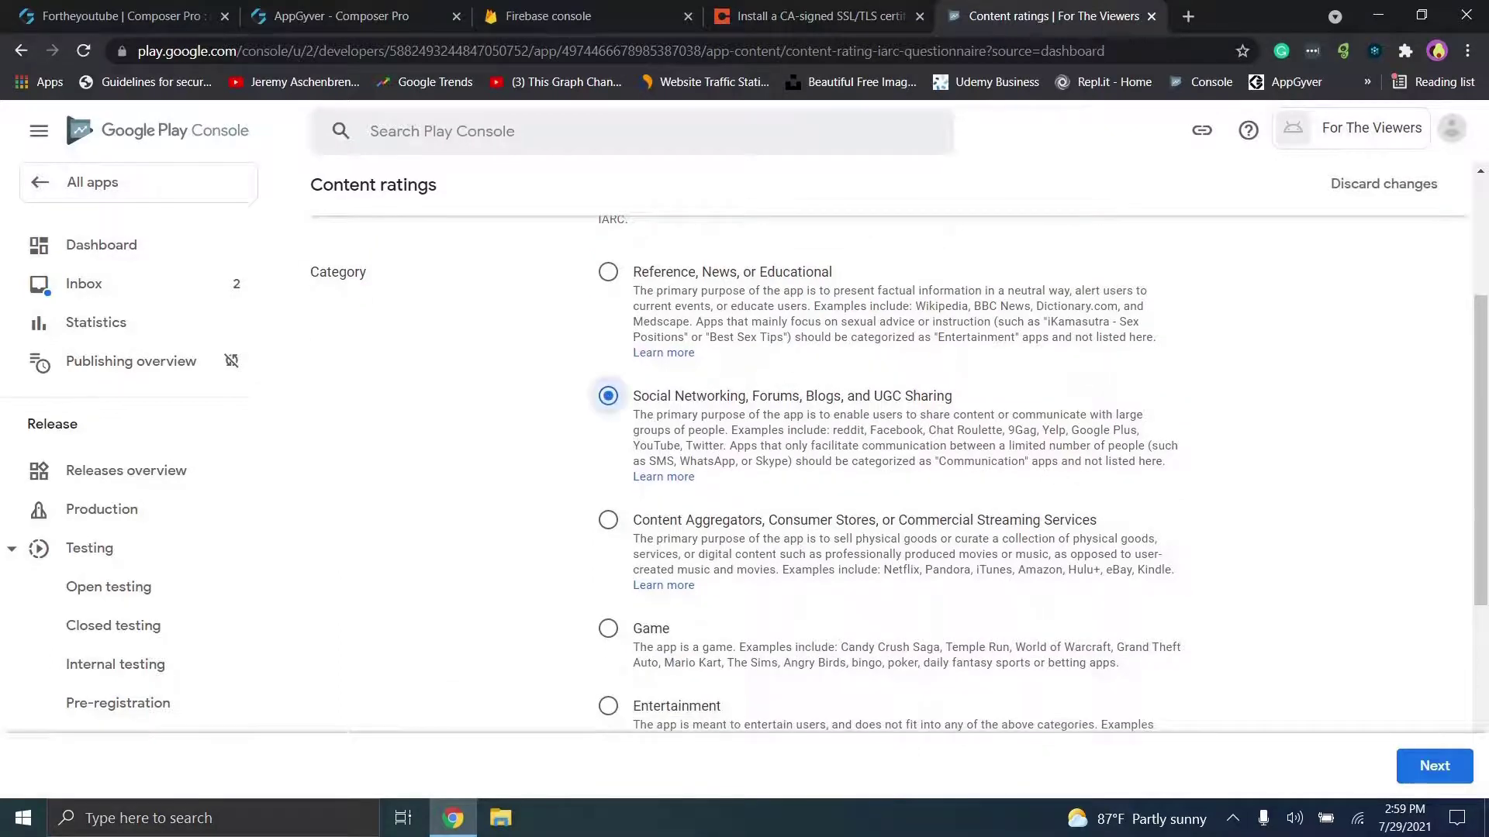
scroll(890, 465, down, 3)
scroll(890, 465, down, 2)
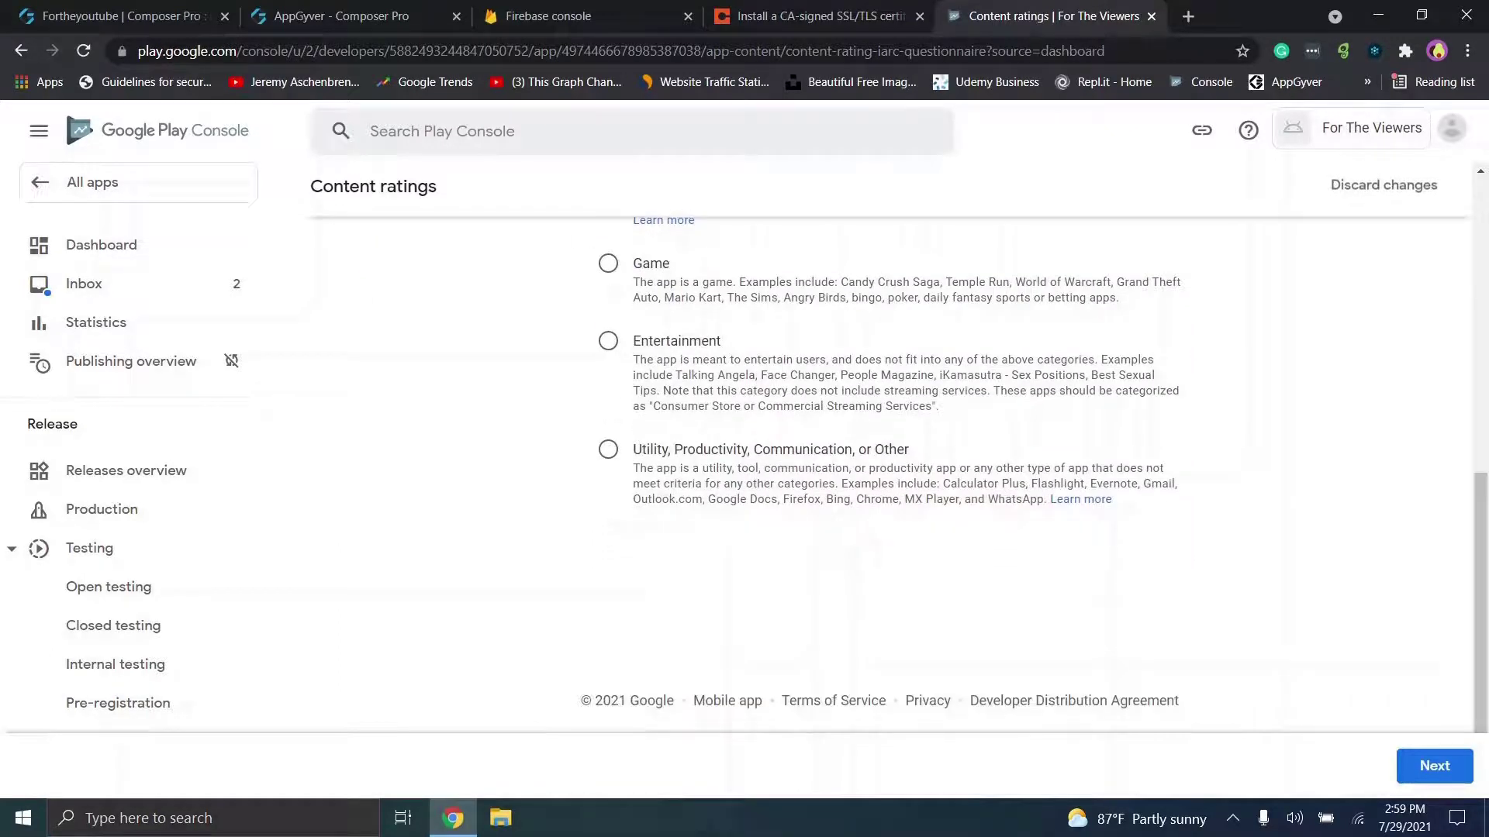
click(1435, 766)
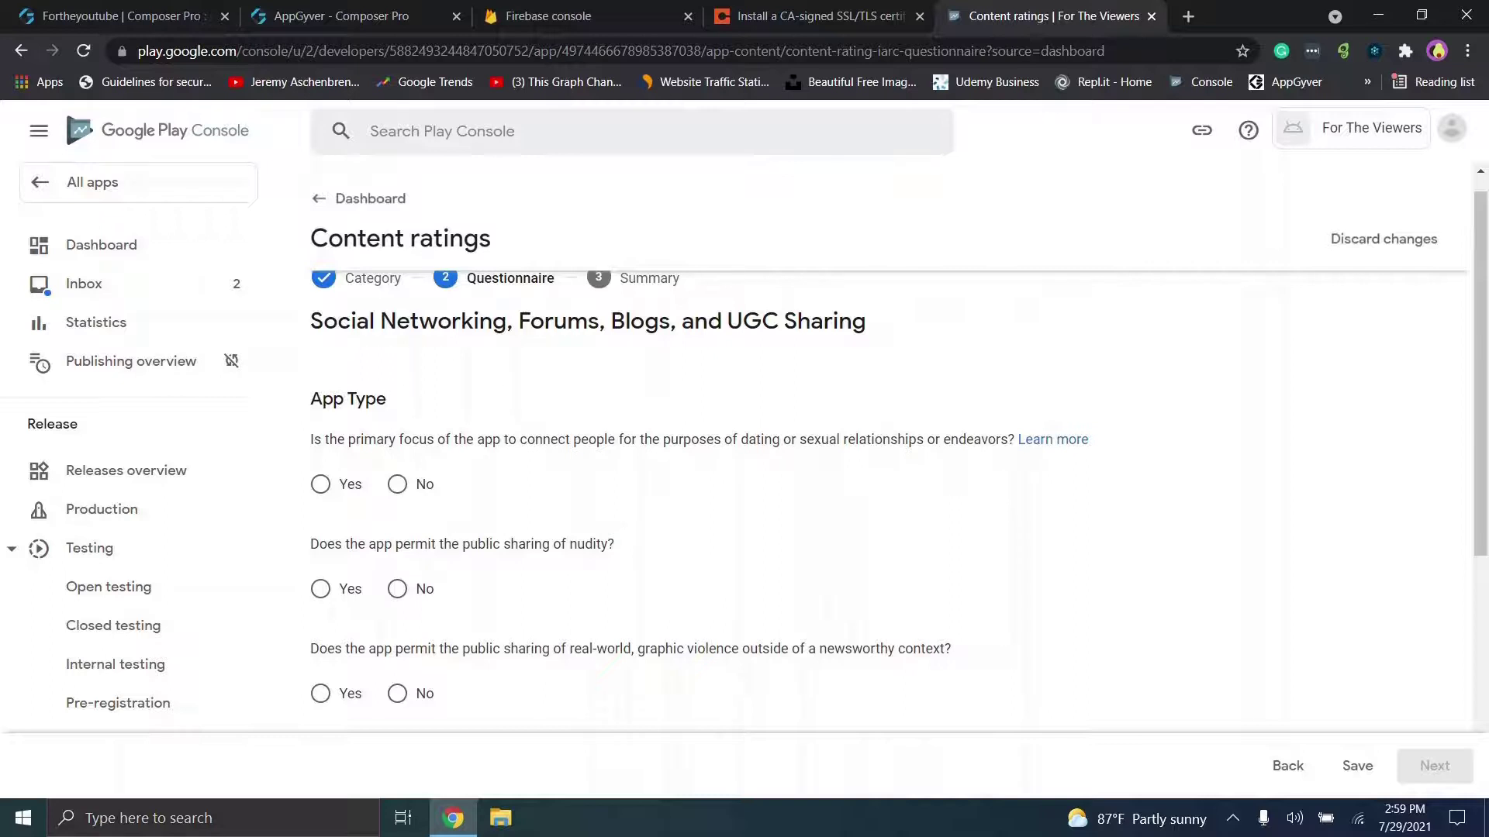
Step: Answer No to dating, nudity, violence, location sharing and digital purchases, then save and continue
scroll(890, 465, down, 1)
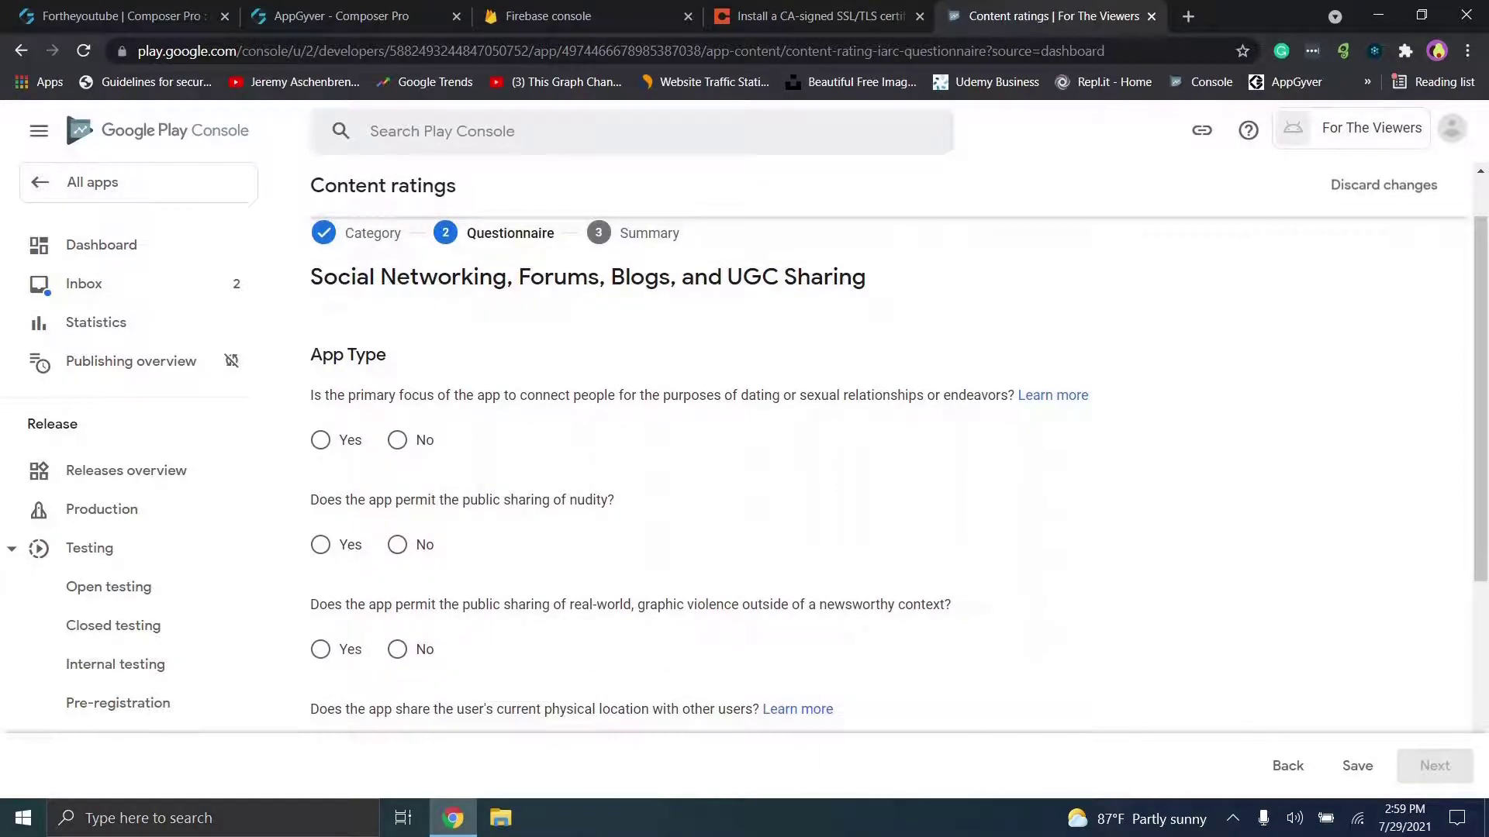
click(397, 439)
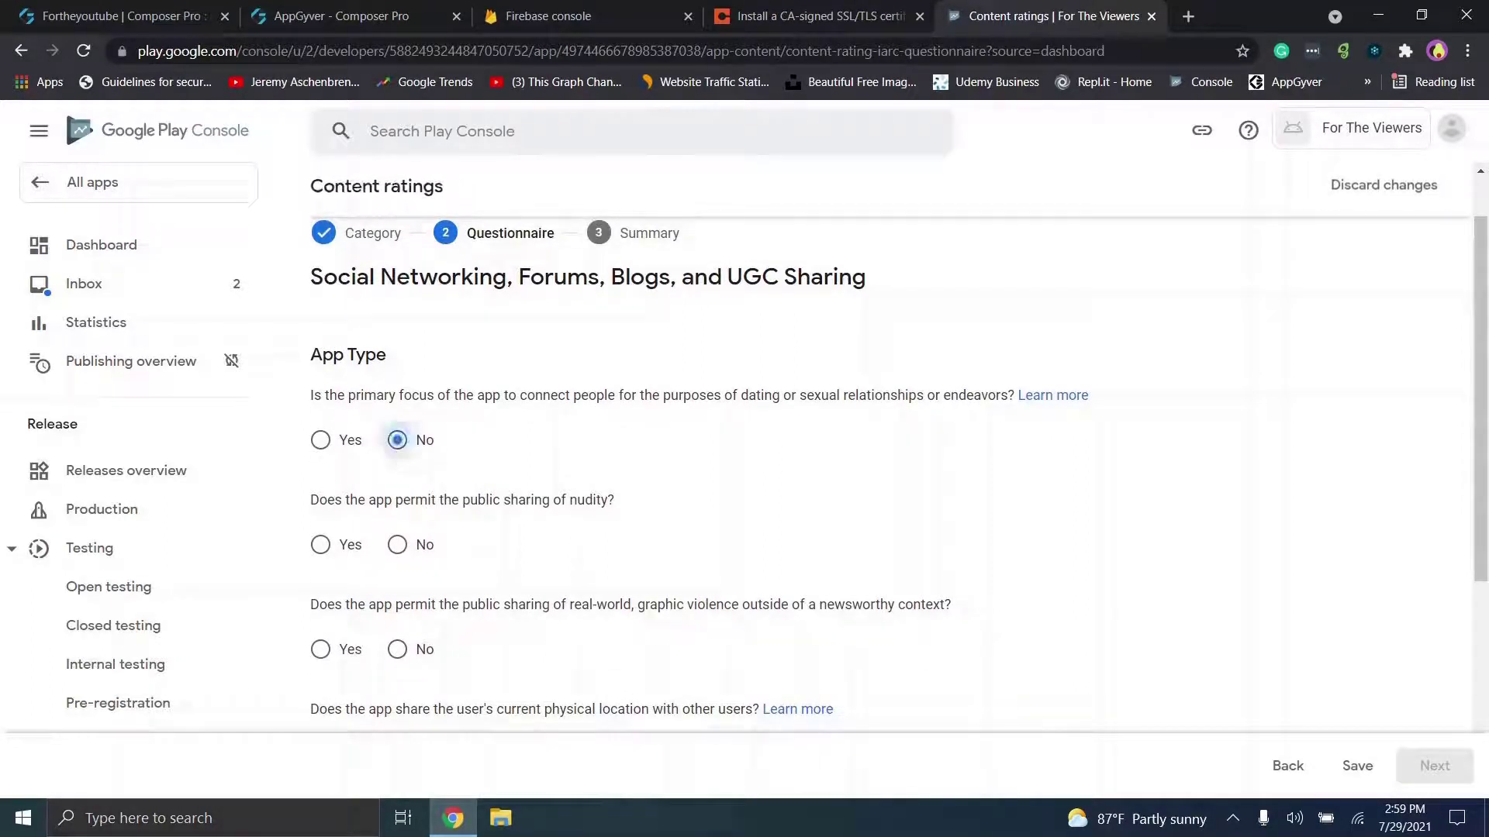
scroll(890, 456, down, 3)
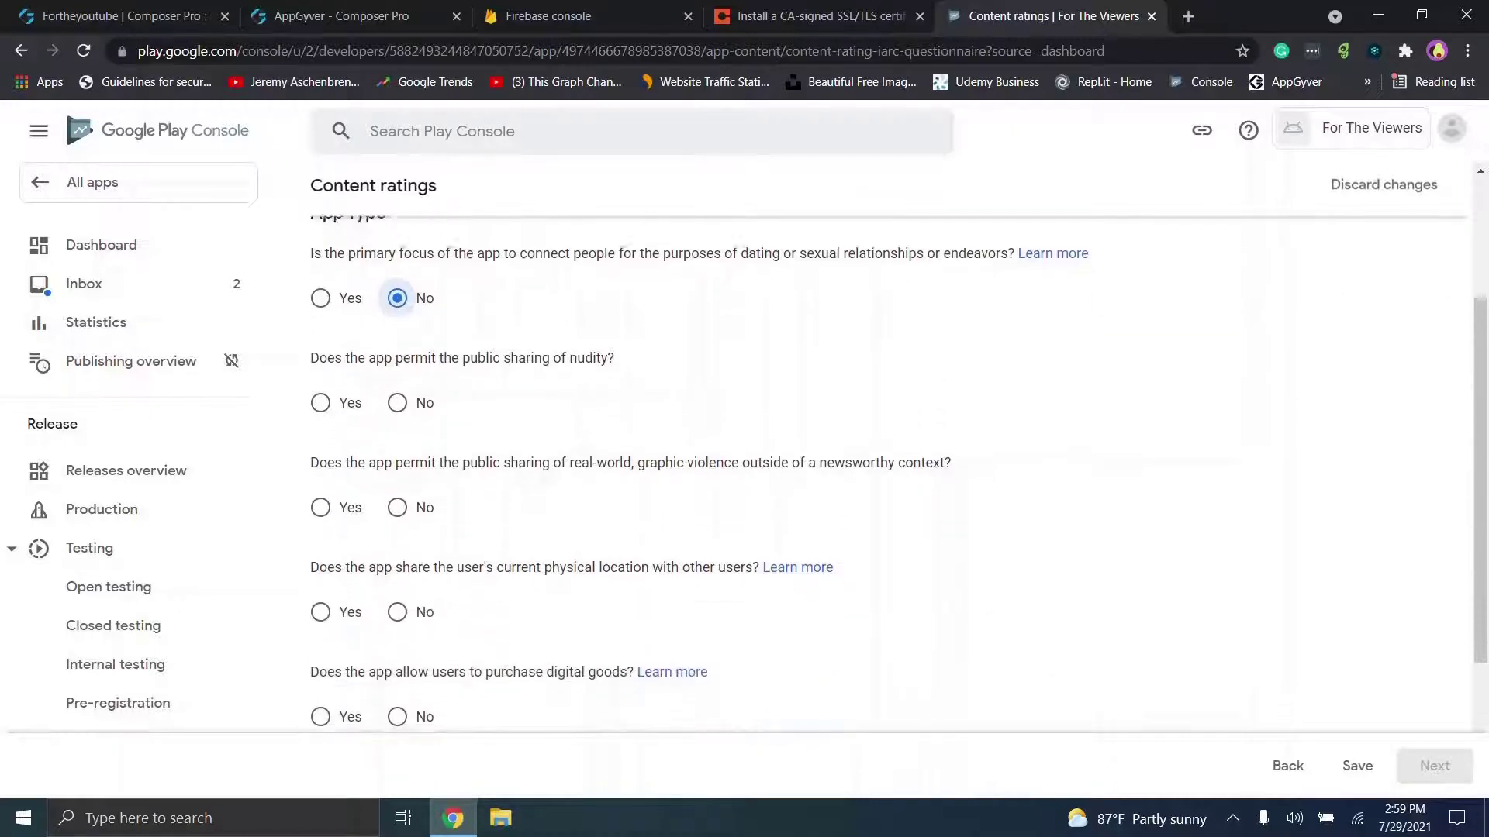
click(397, 383)
scroll(397, 383, down, 2)
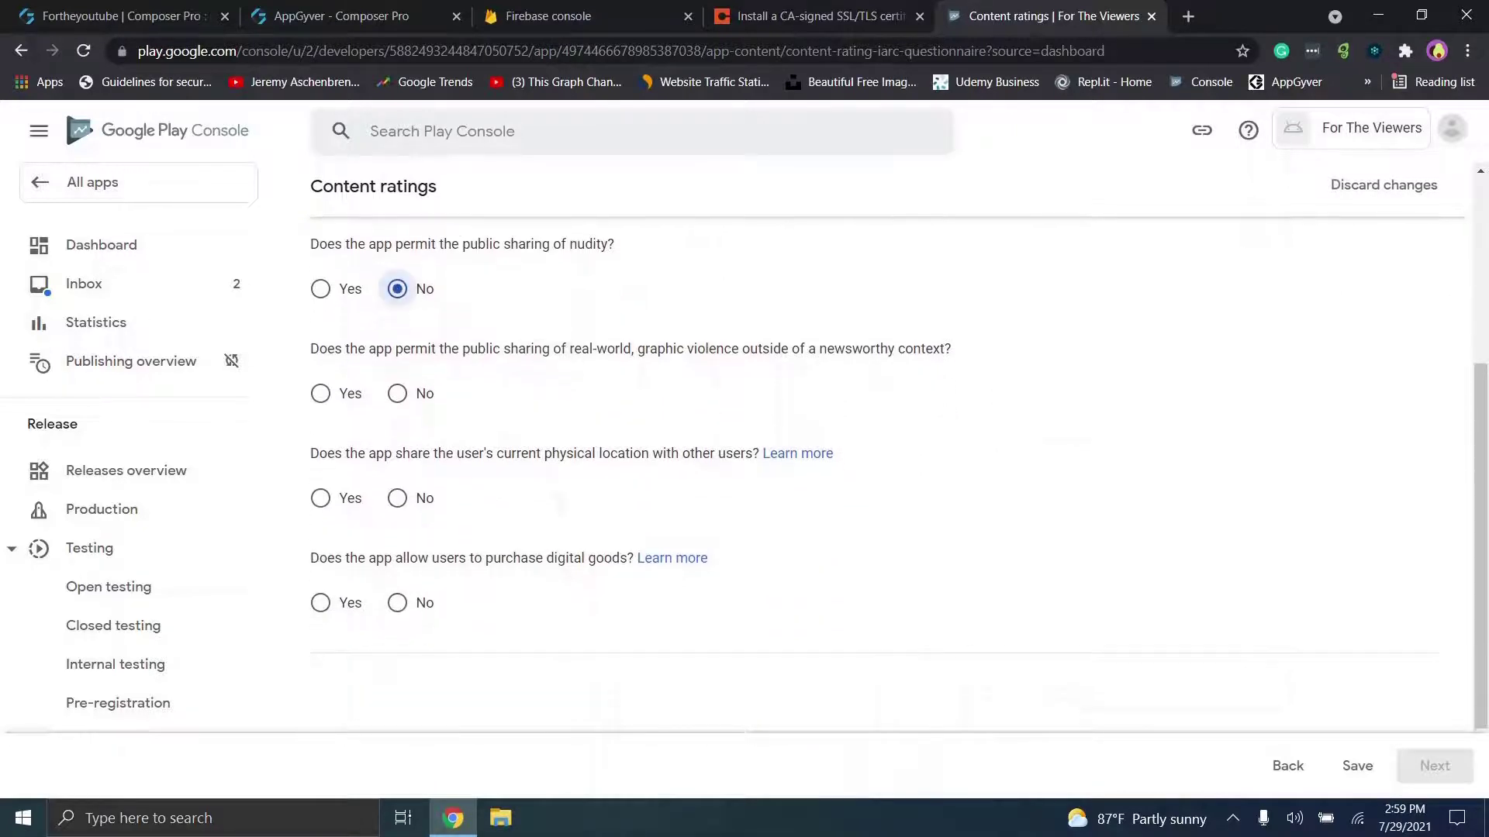
click(397, 393)
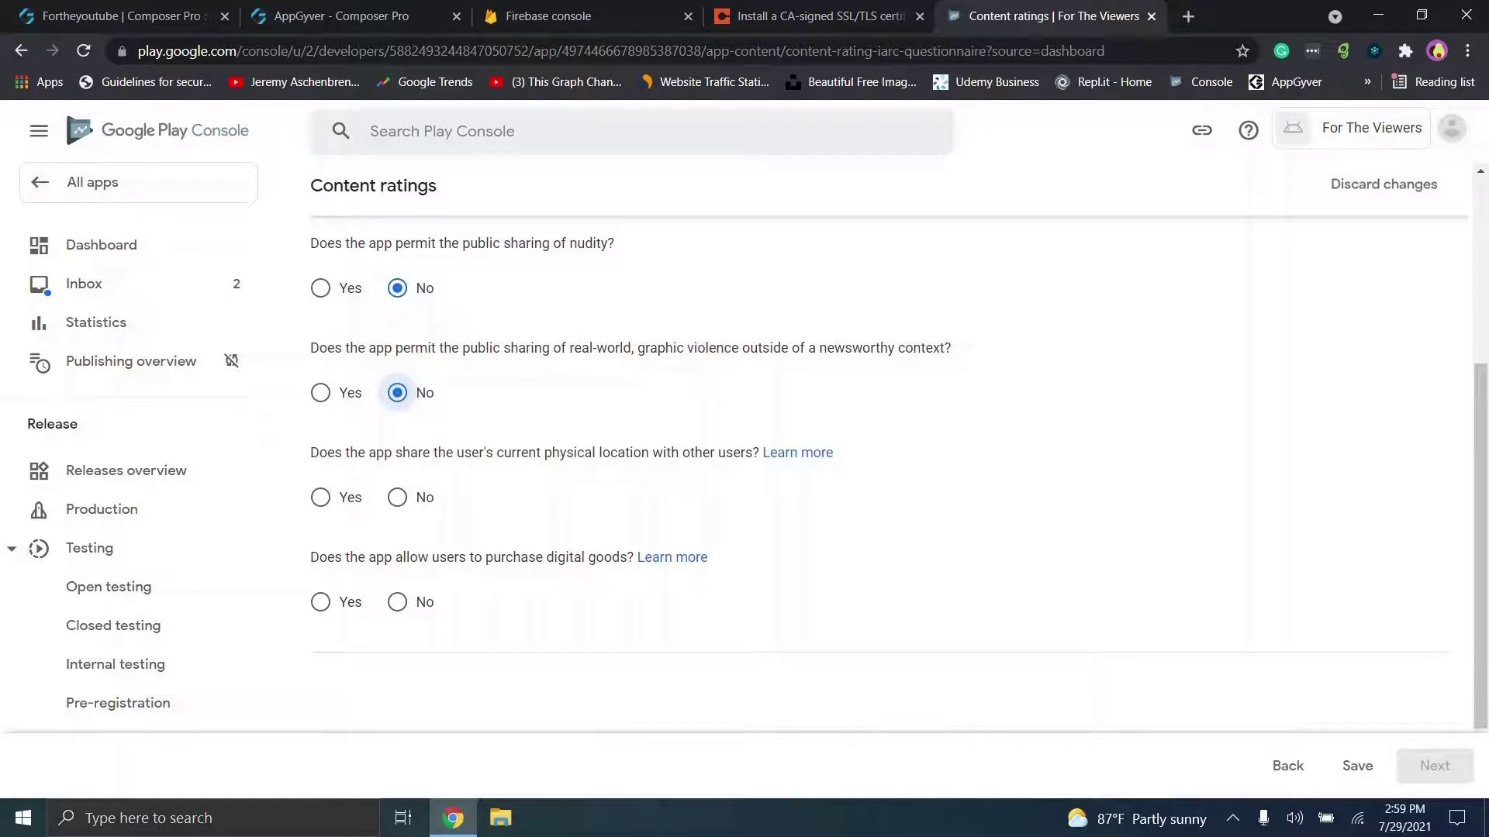
scroll(397, 392, down, 2)
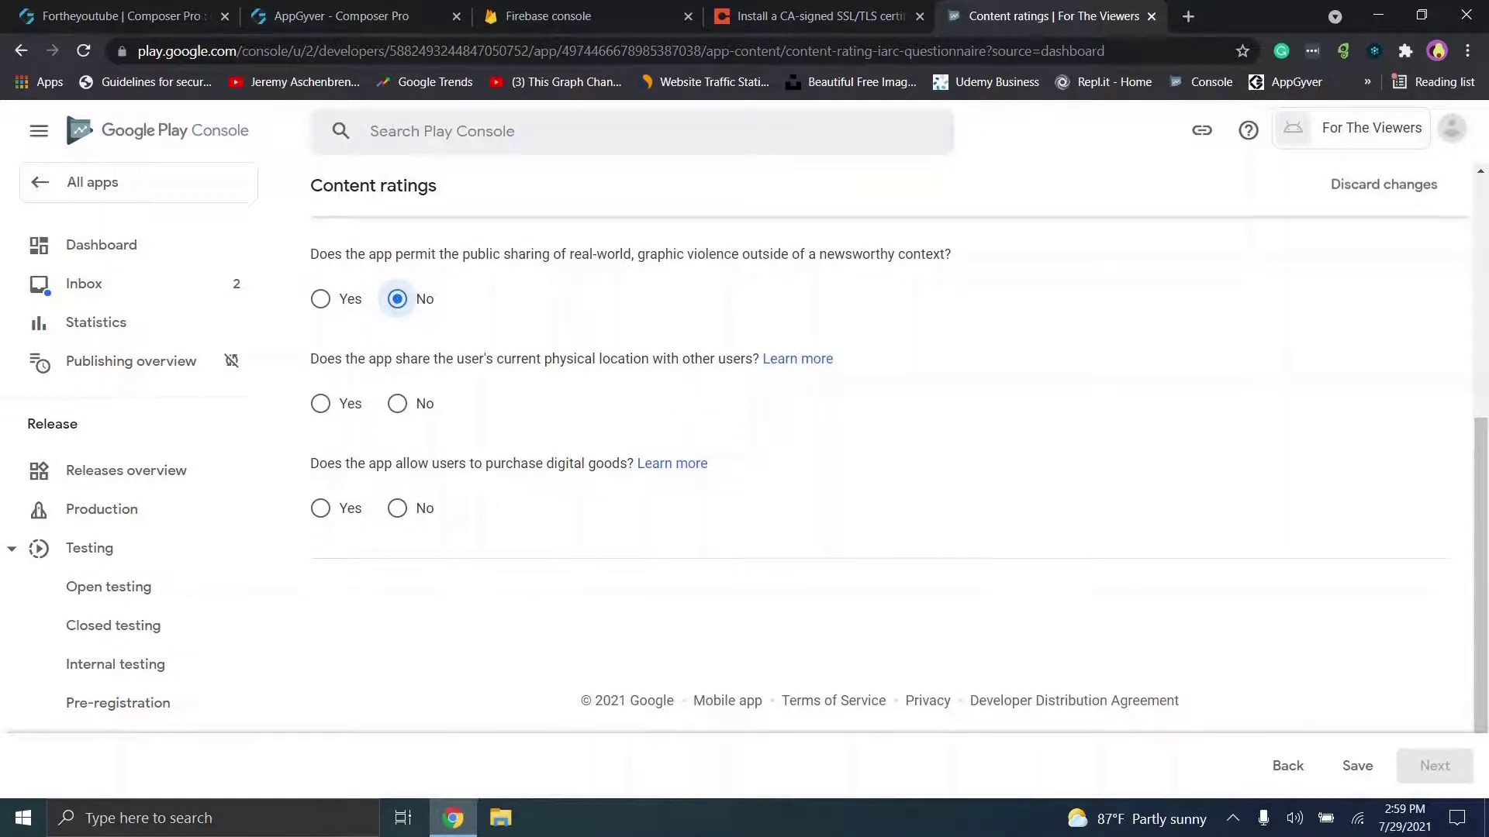
click(397, 404)
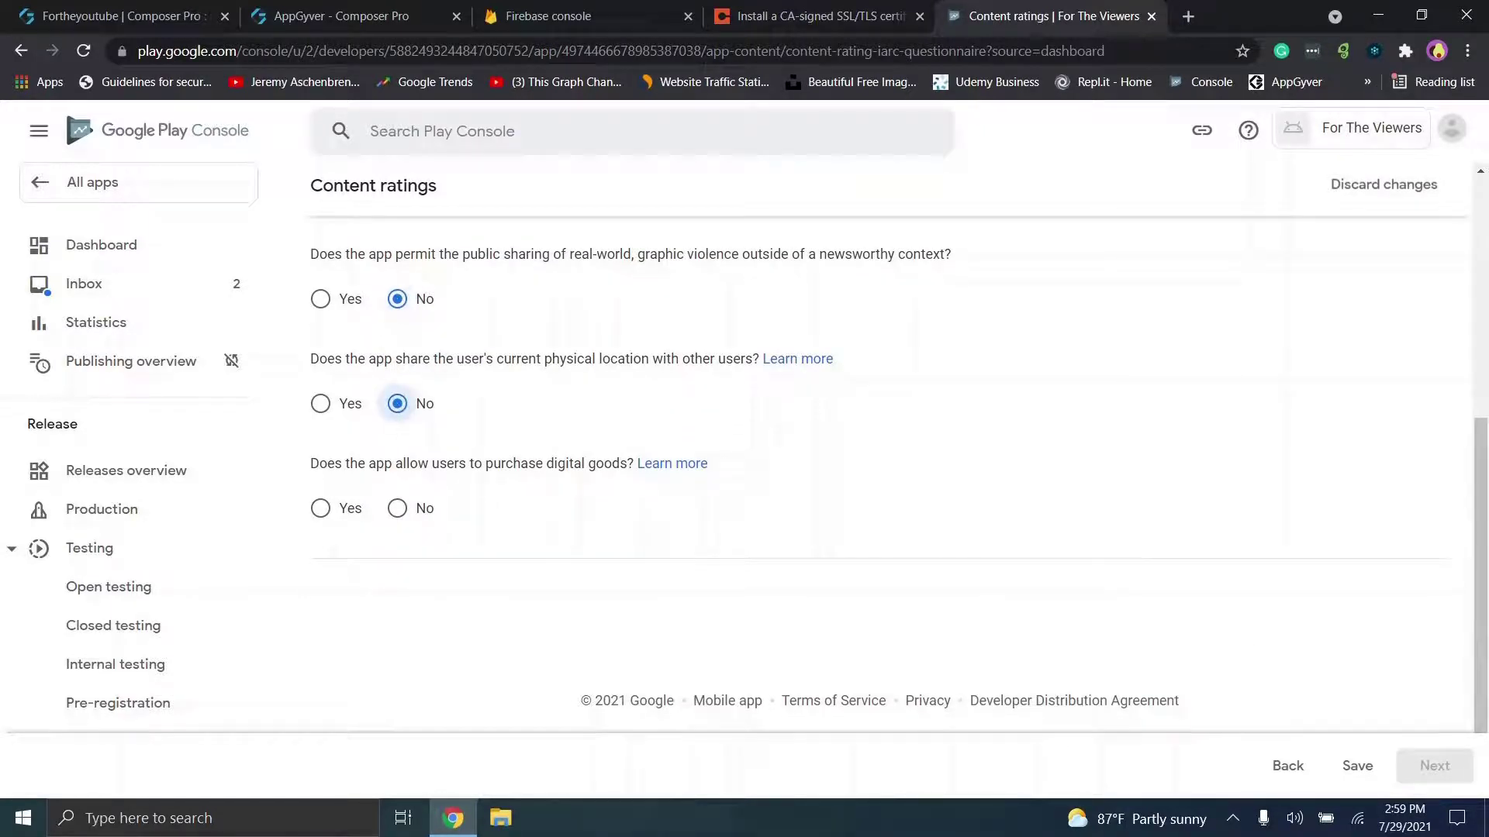
click(397, 508)
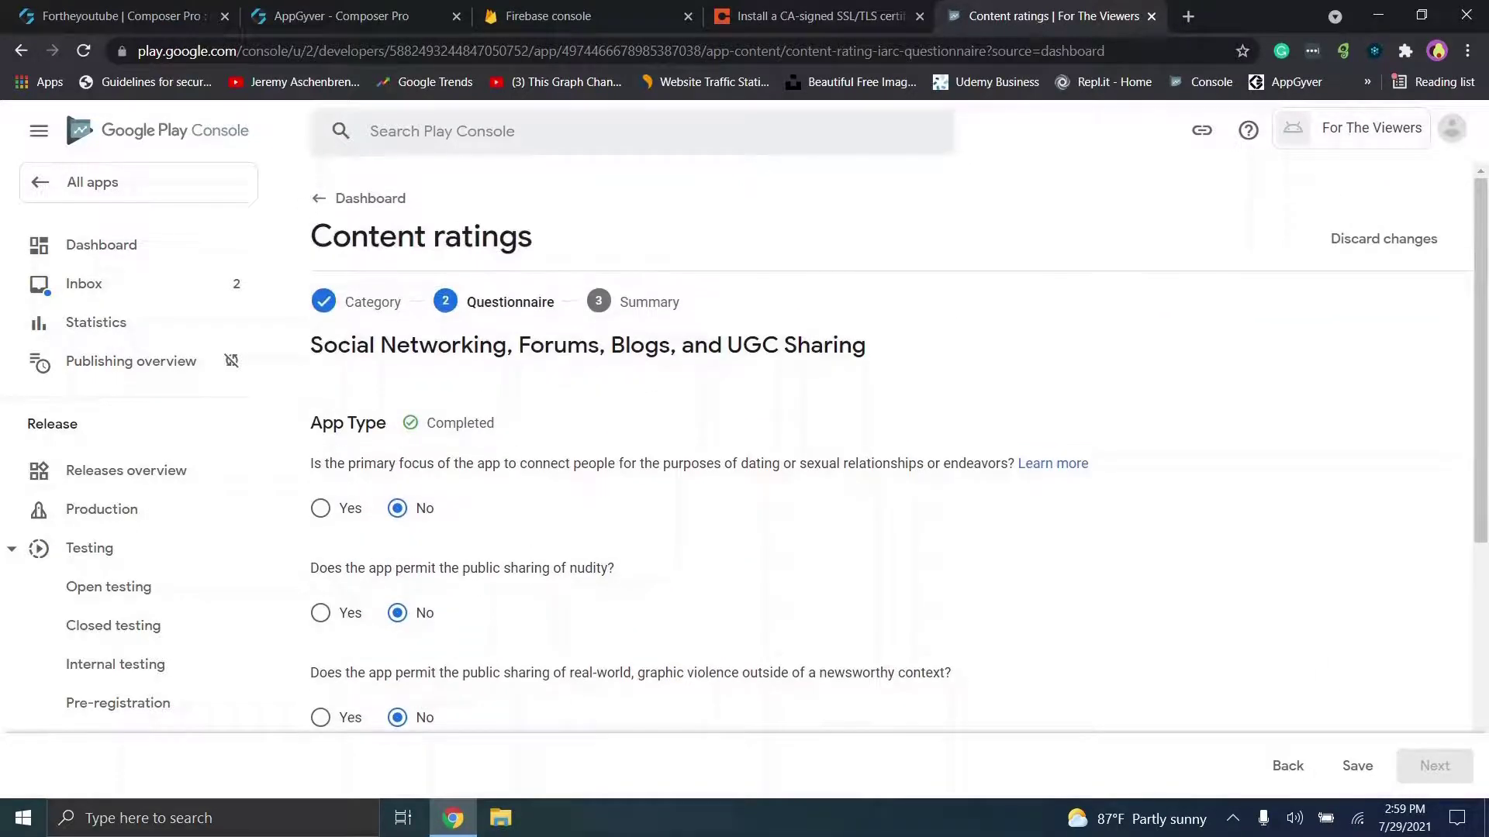
scroll(892, 457, down, 3)
click(1357, 766)
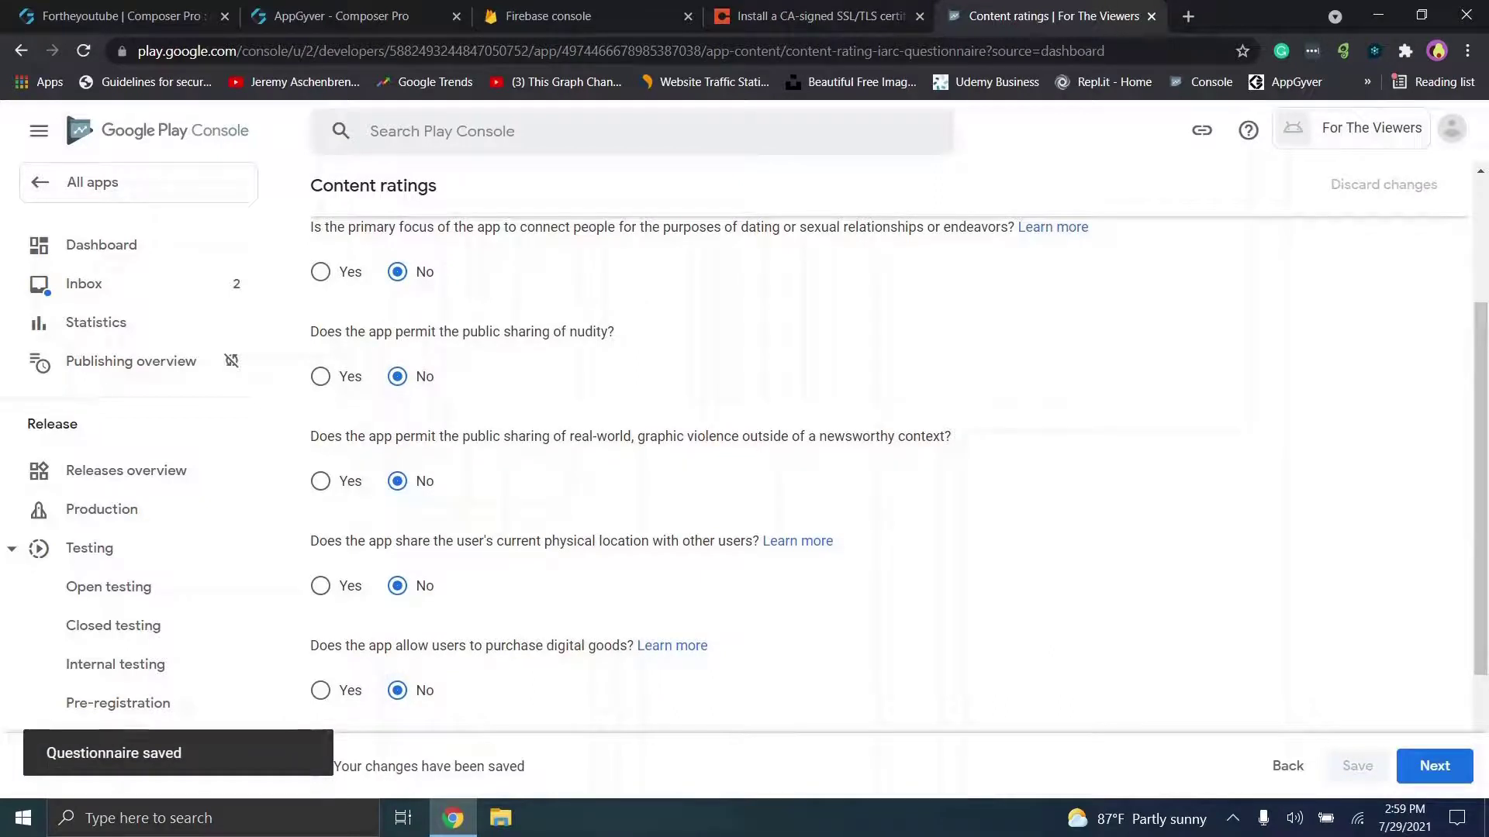
click(1435, 766)
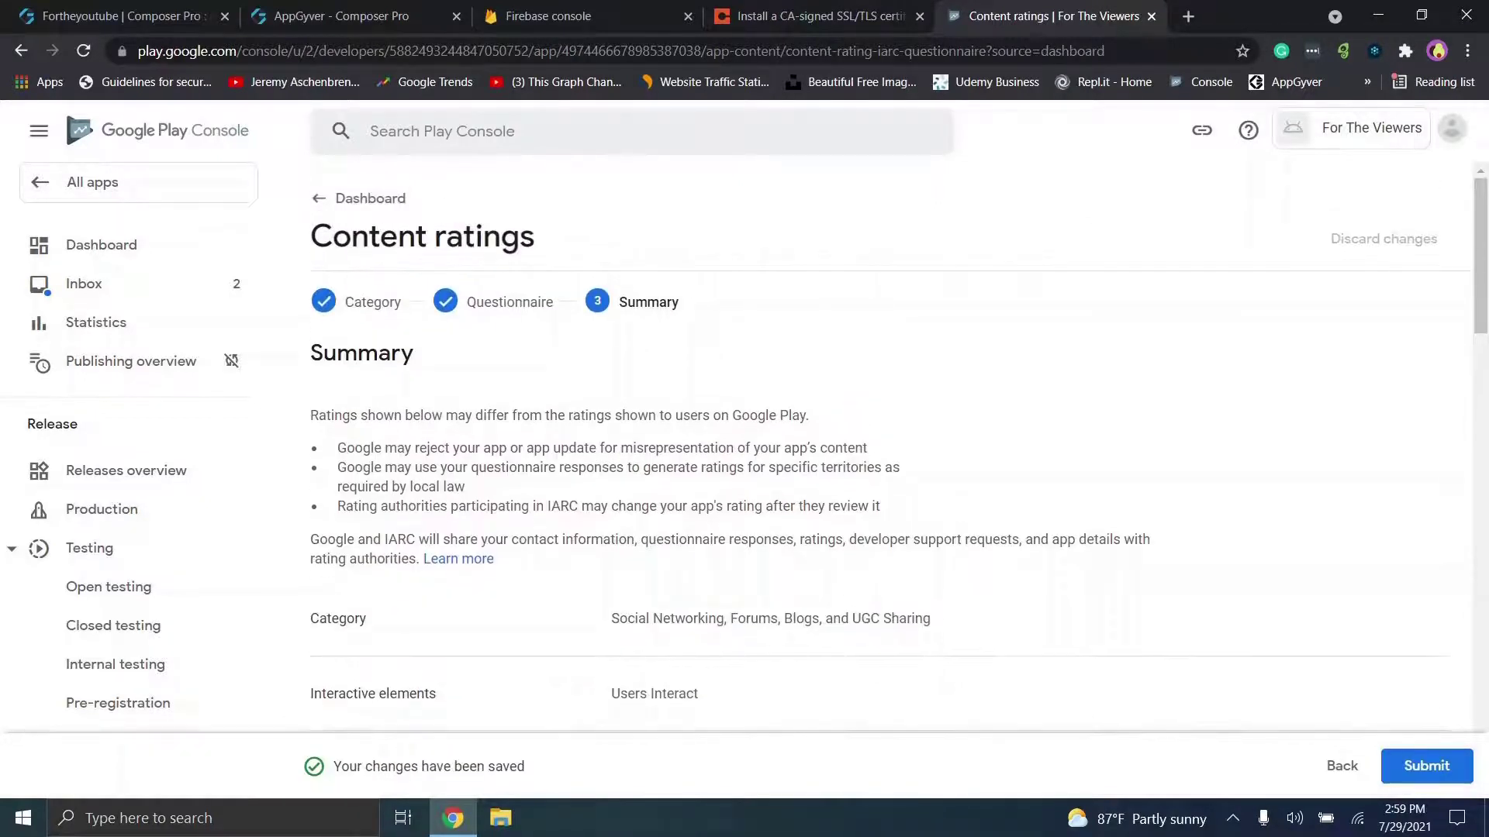
Step: Review the Teen / 12+ rating summary, submit the questionnaire, and return to the Dashboard
scroll(891, 458, down, 8)
scroll(892, 458, up, 1)
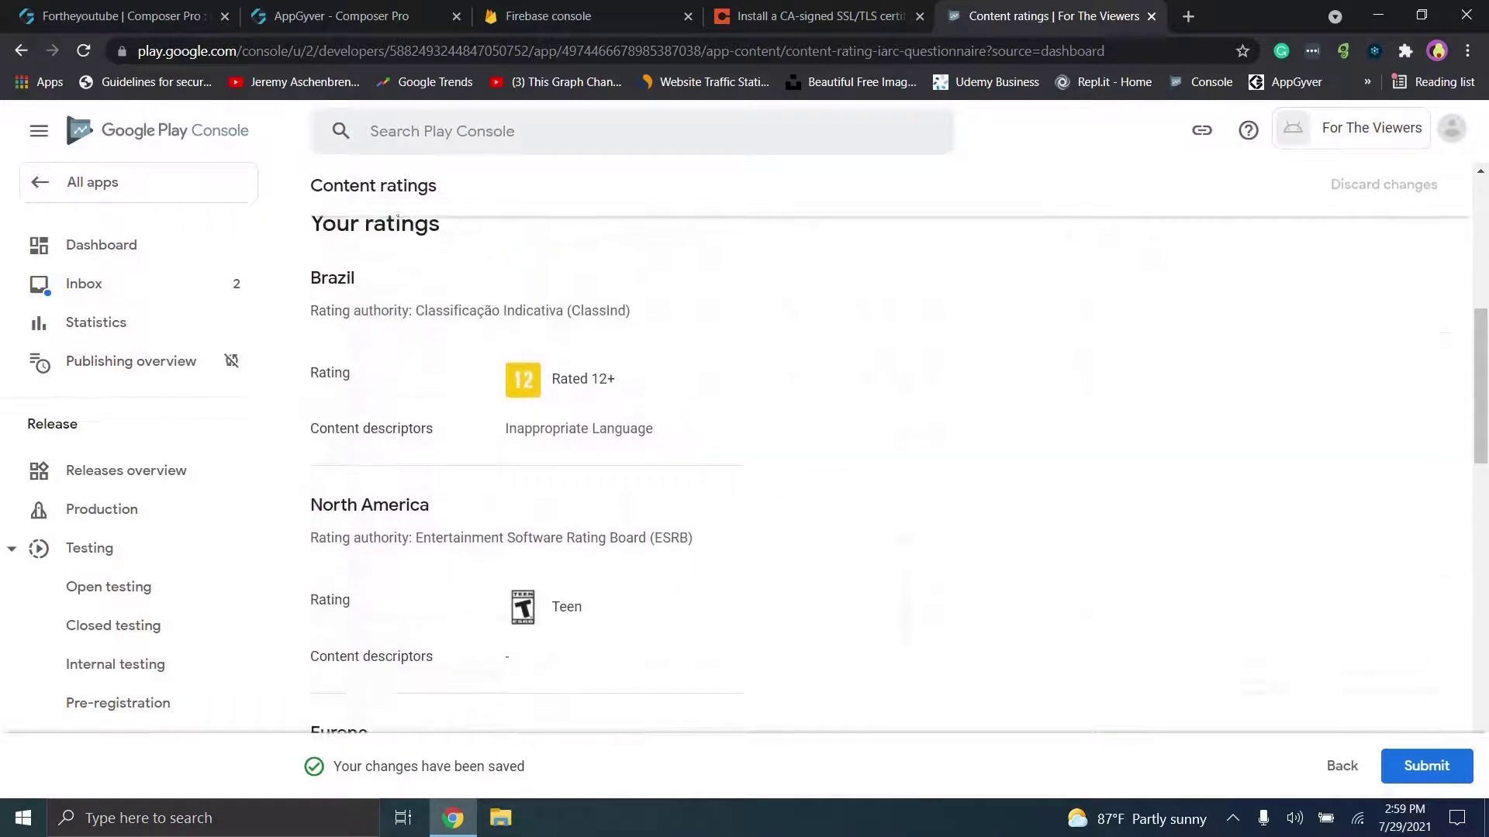
scroll(892, 457, down, 6)
scroll(891, 457, down, 9)
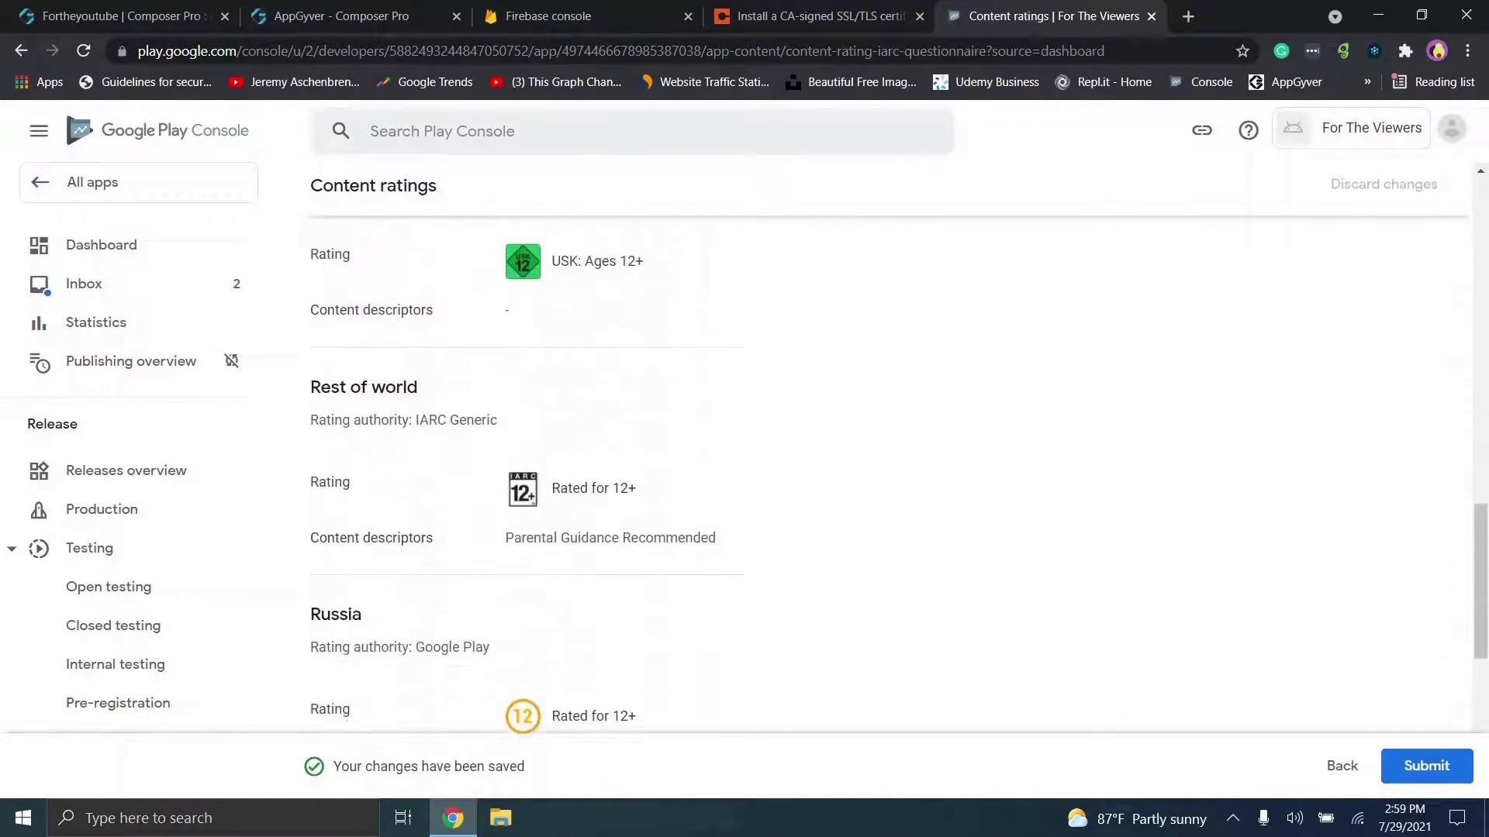
scroll(892, 458, down, 2)
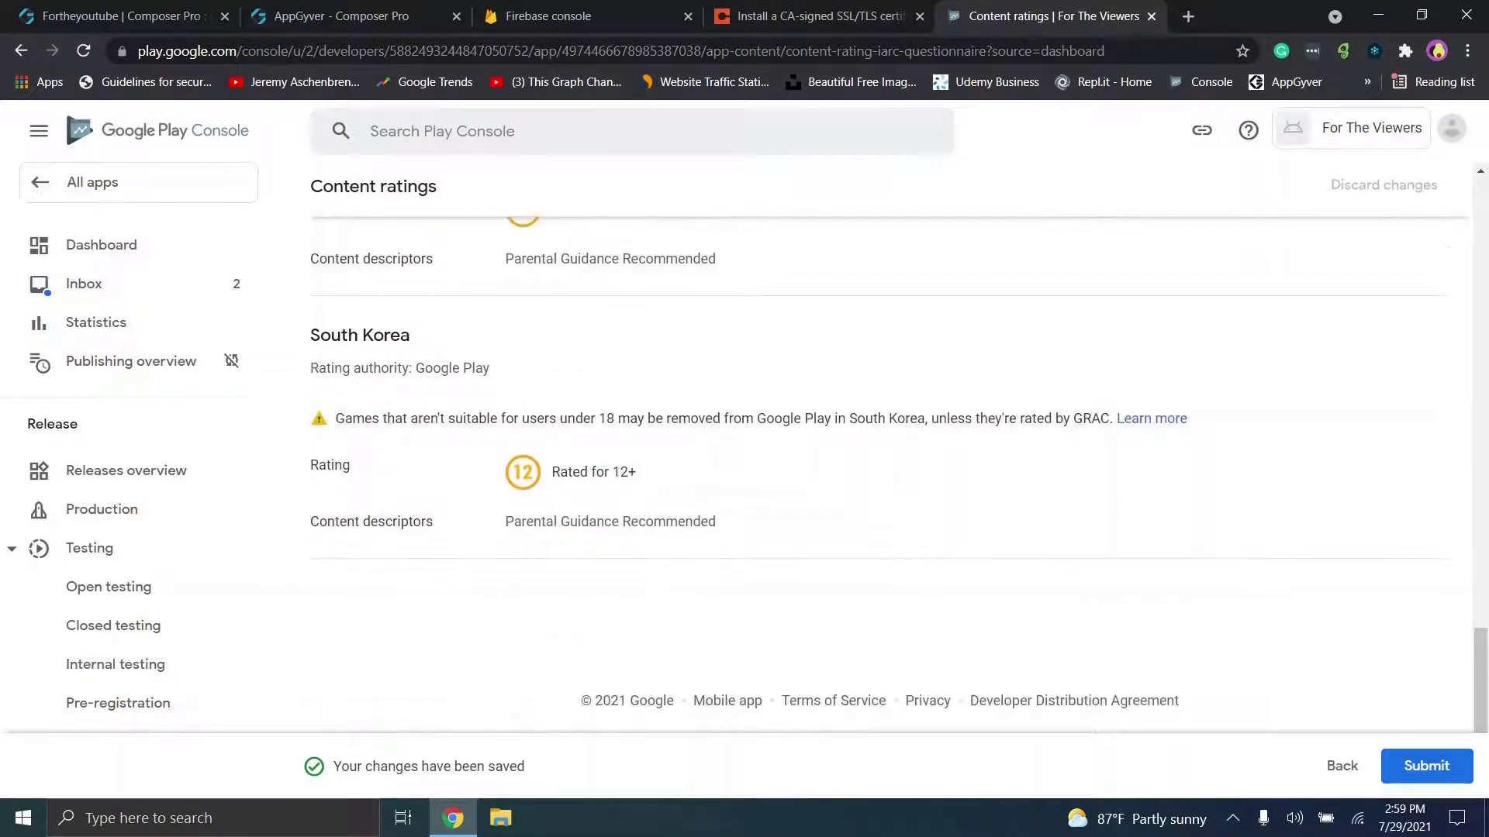
click(1426, 765)
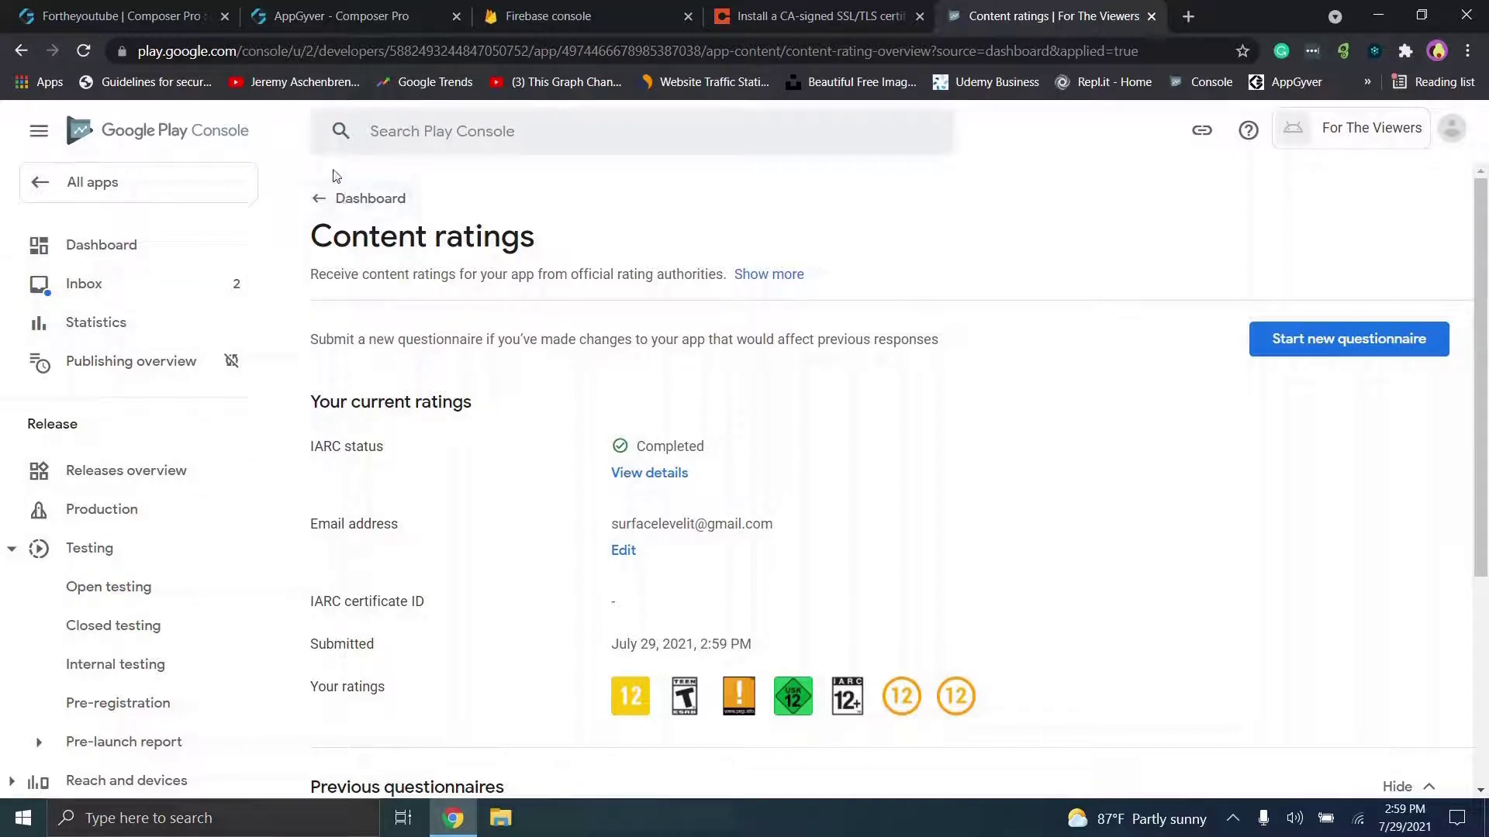
click(345, 198)
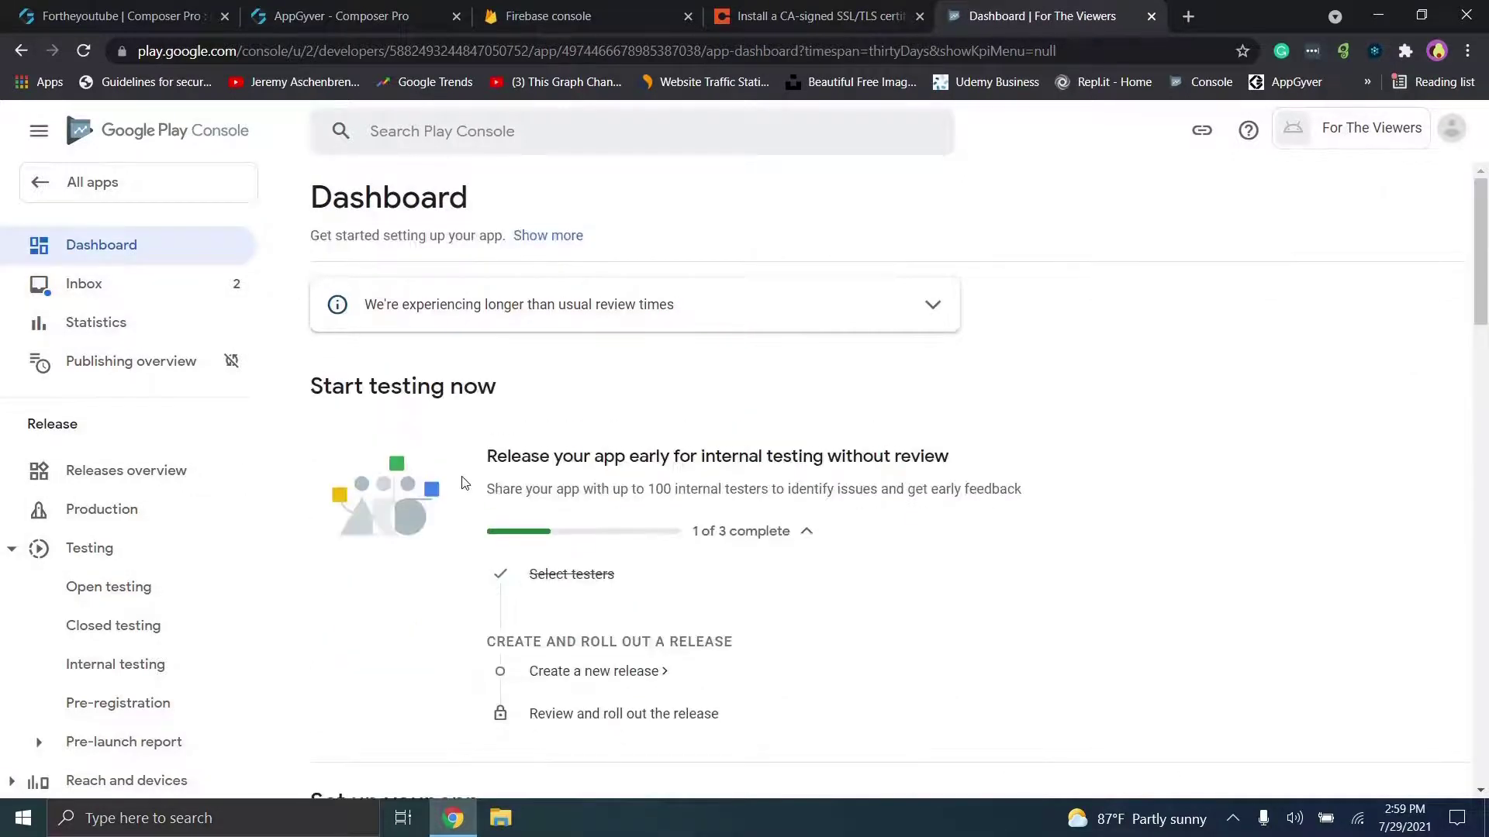
Step: Set the target audience to ages 16-17 and 18 and over, save, and return to the Dashboard
scroll(664, 582, down, 3)
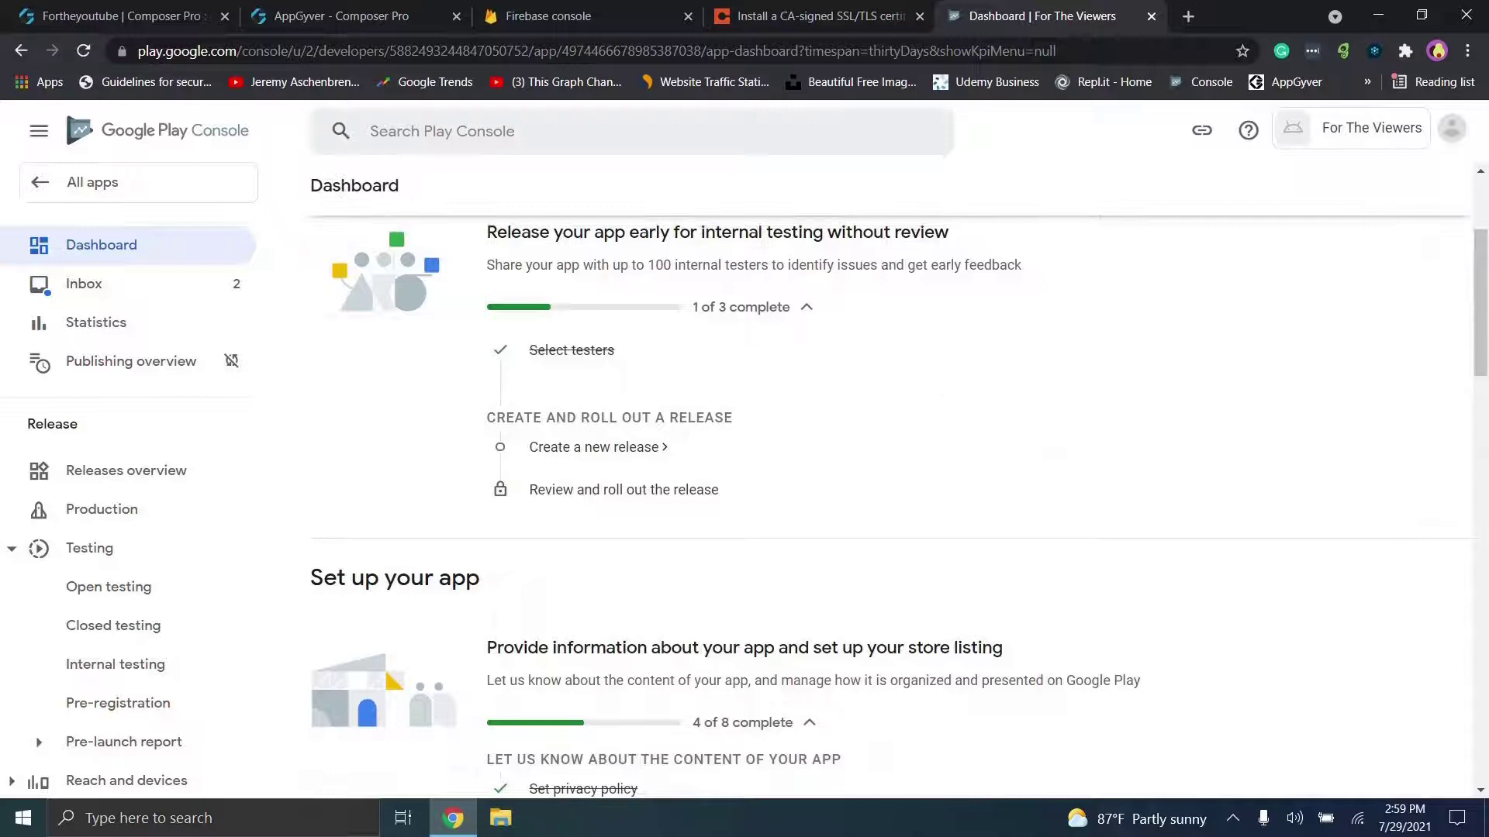
scroll(898, 506, down, 1)
scroll(892, 504, down, 2)
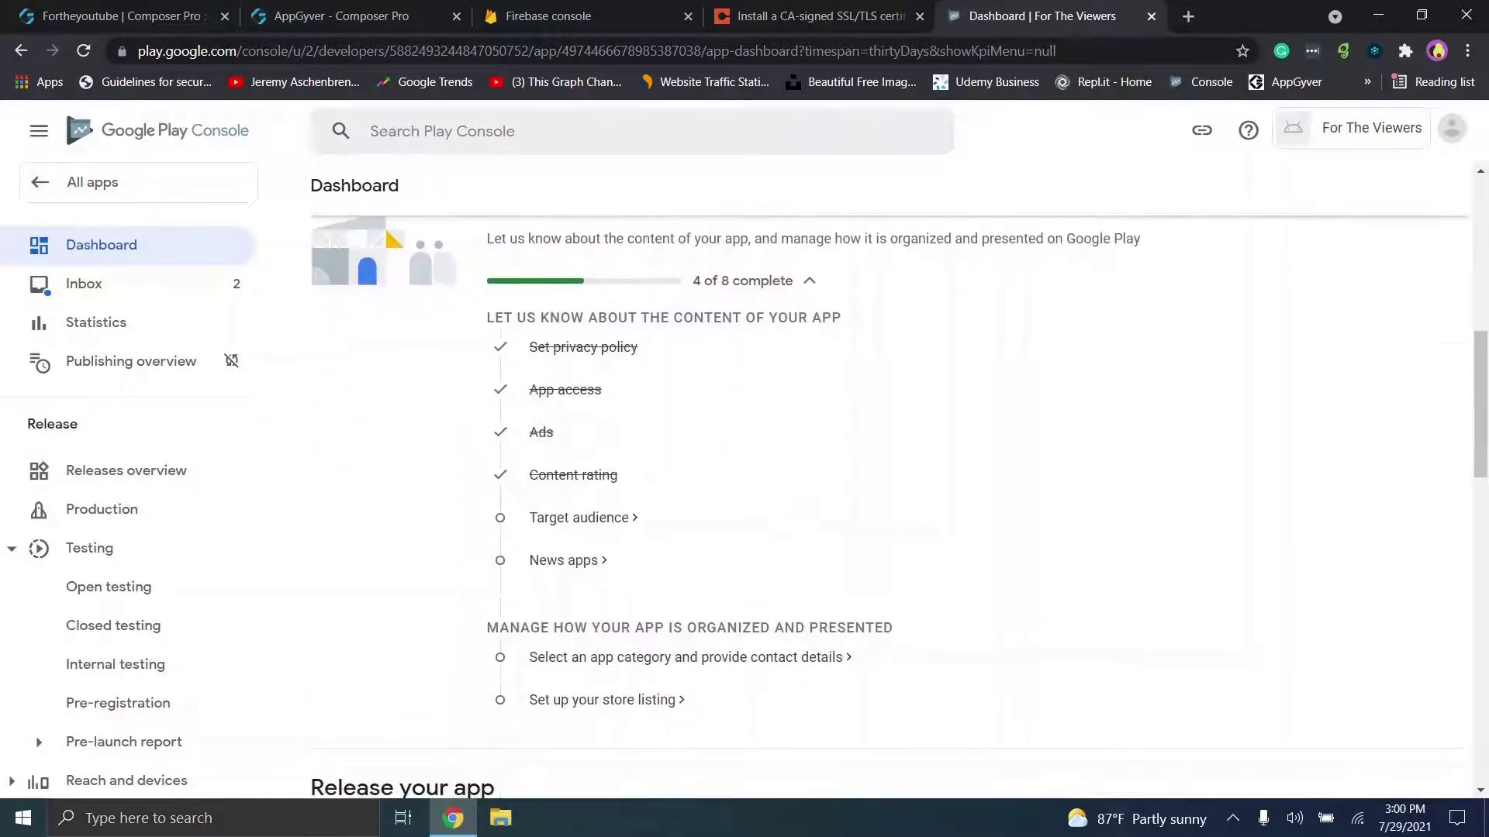
click(597, 518)
scroll(892, 450, down, 4)
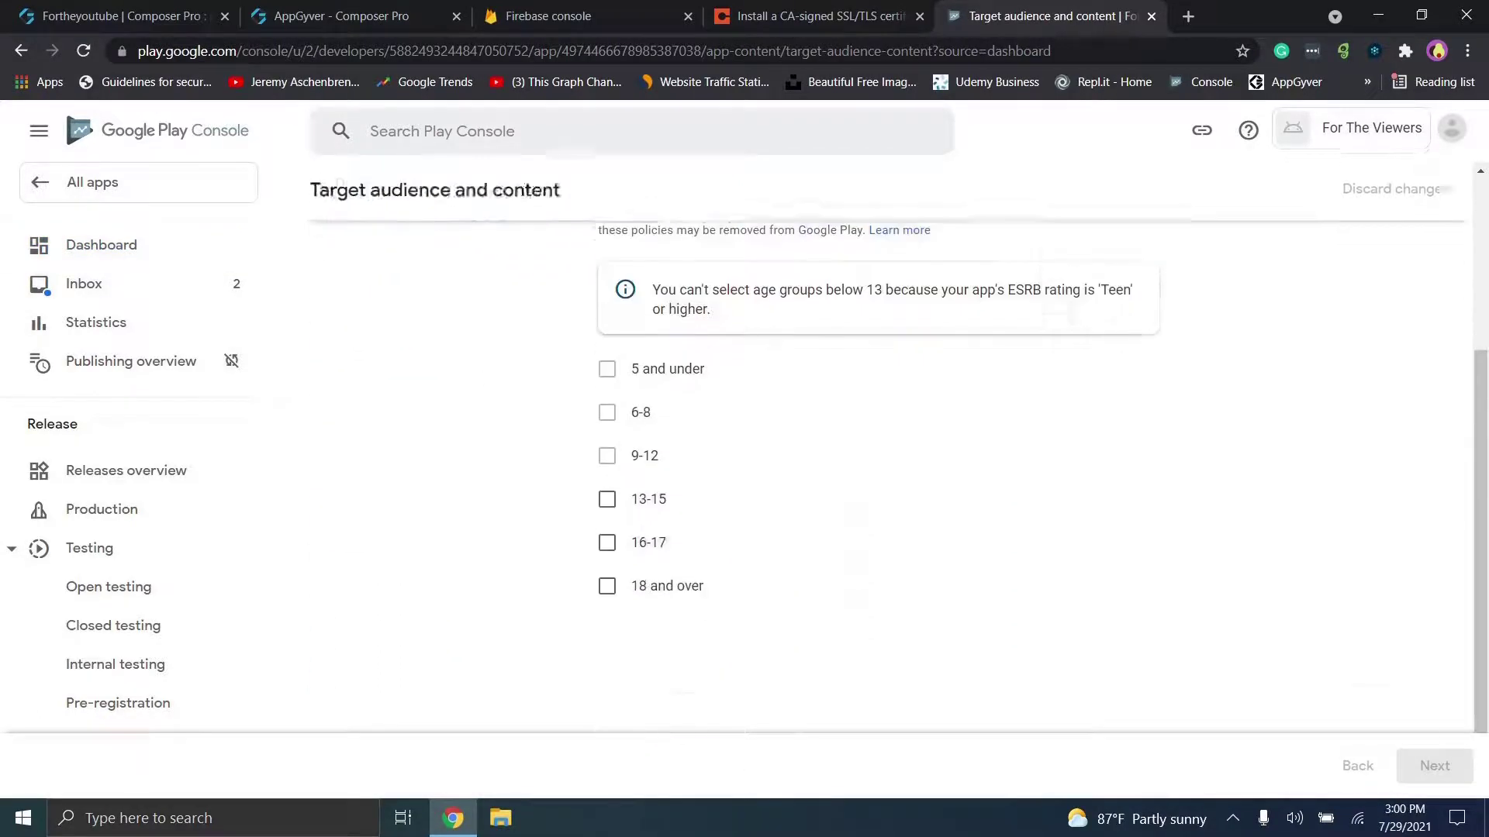
scroll(891, 466, up, 1)
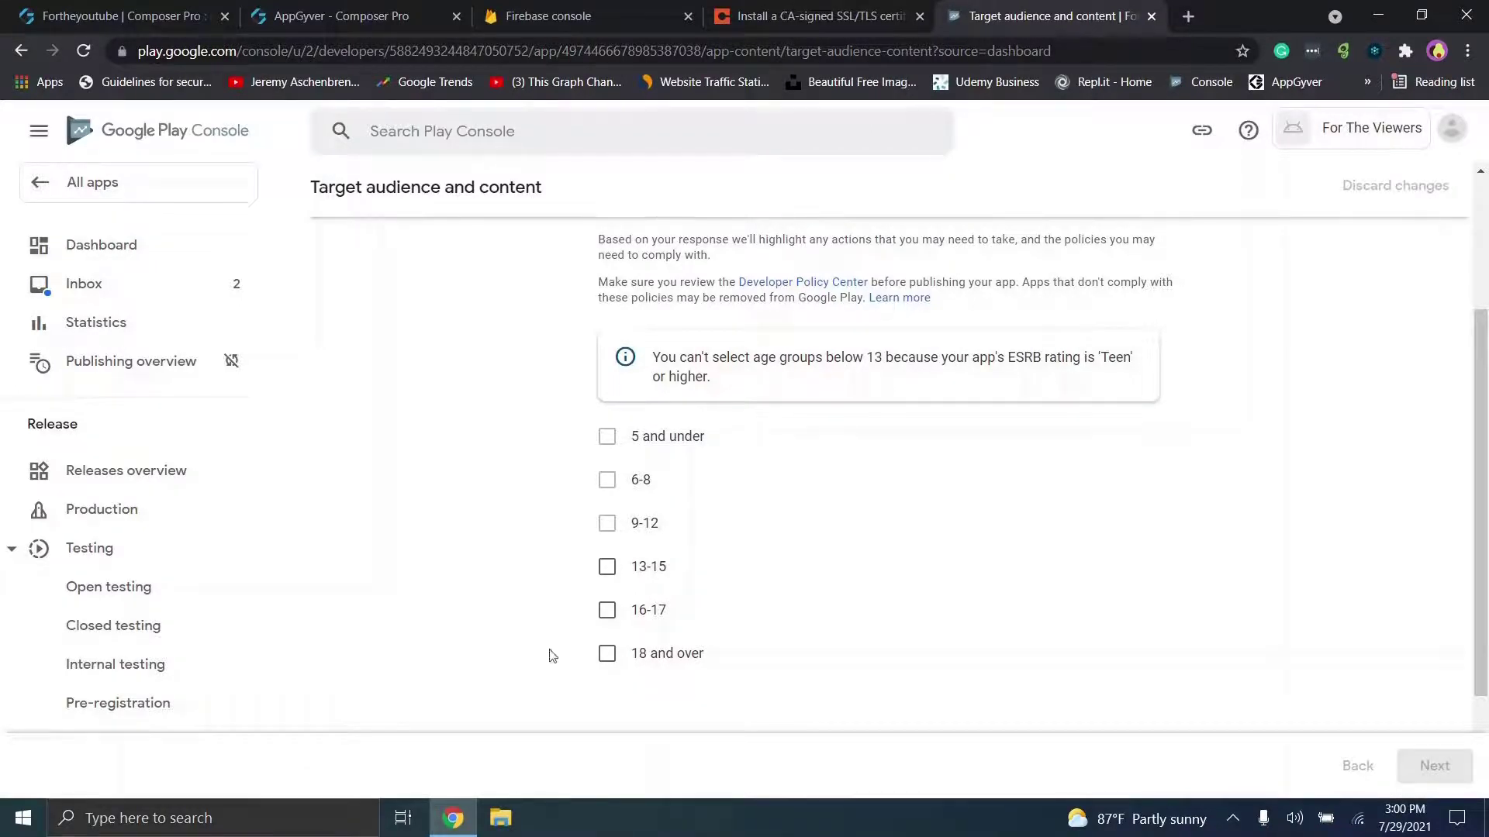
click(609, 612)
click(617, 671)
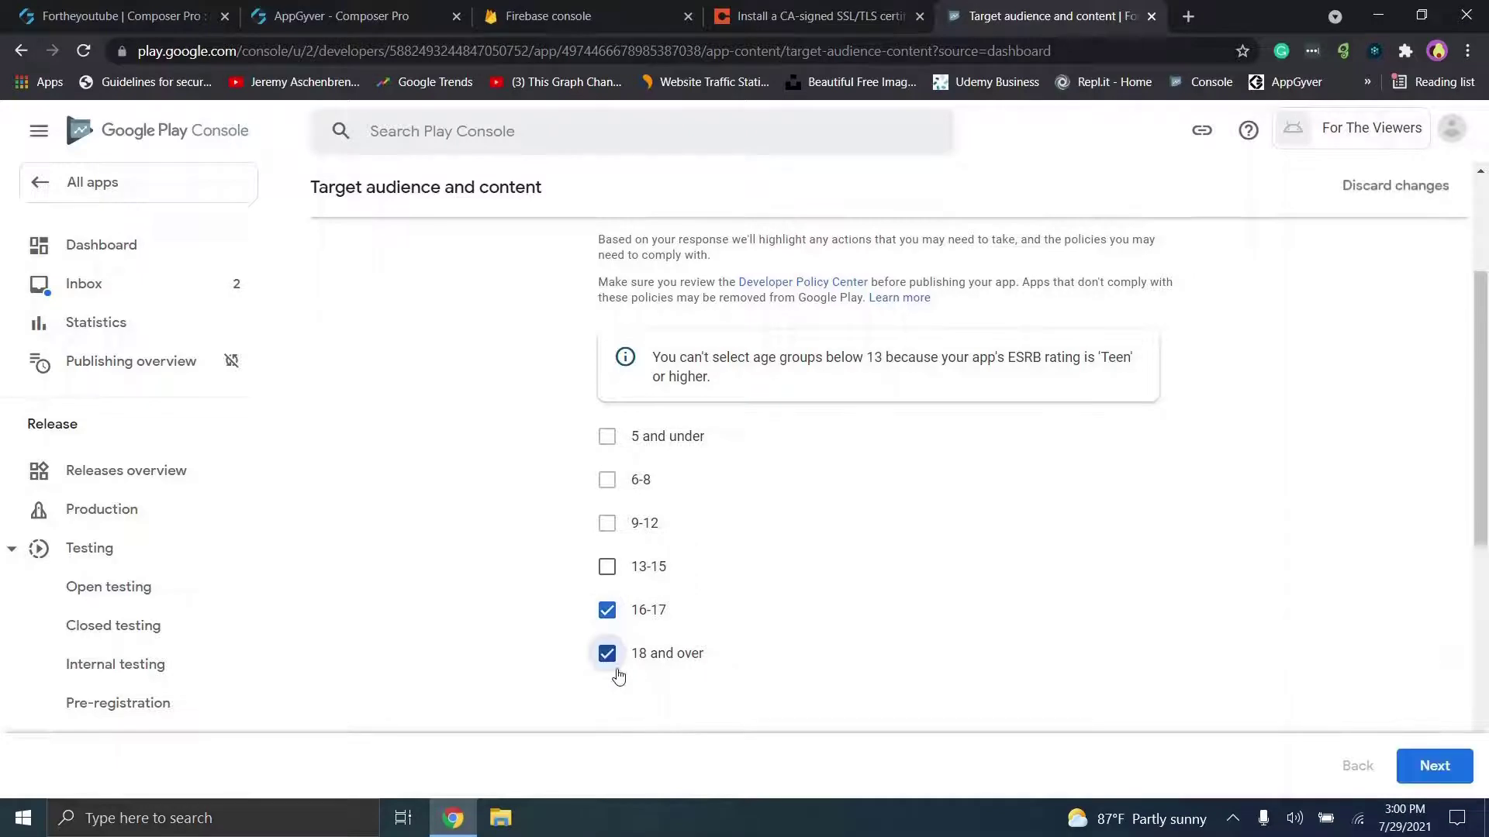
click(1434, 766)
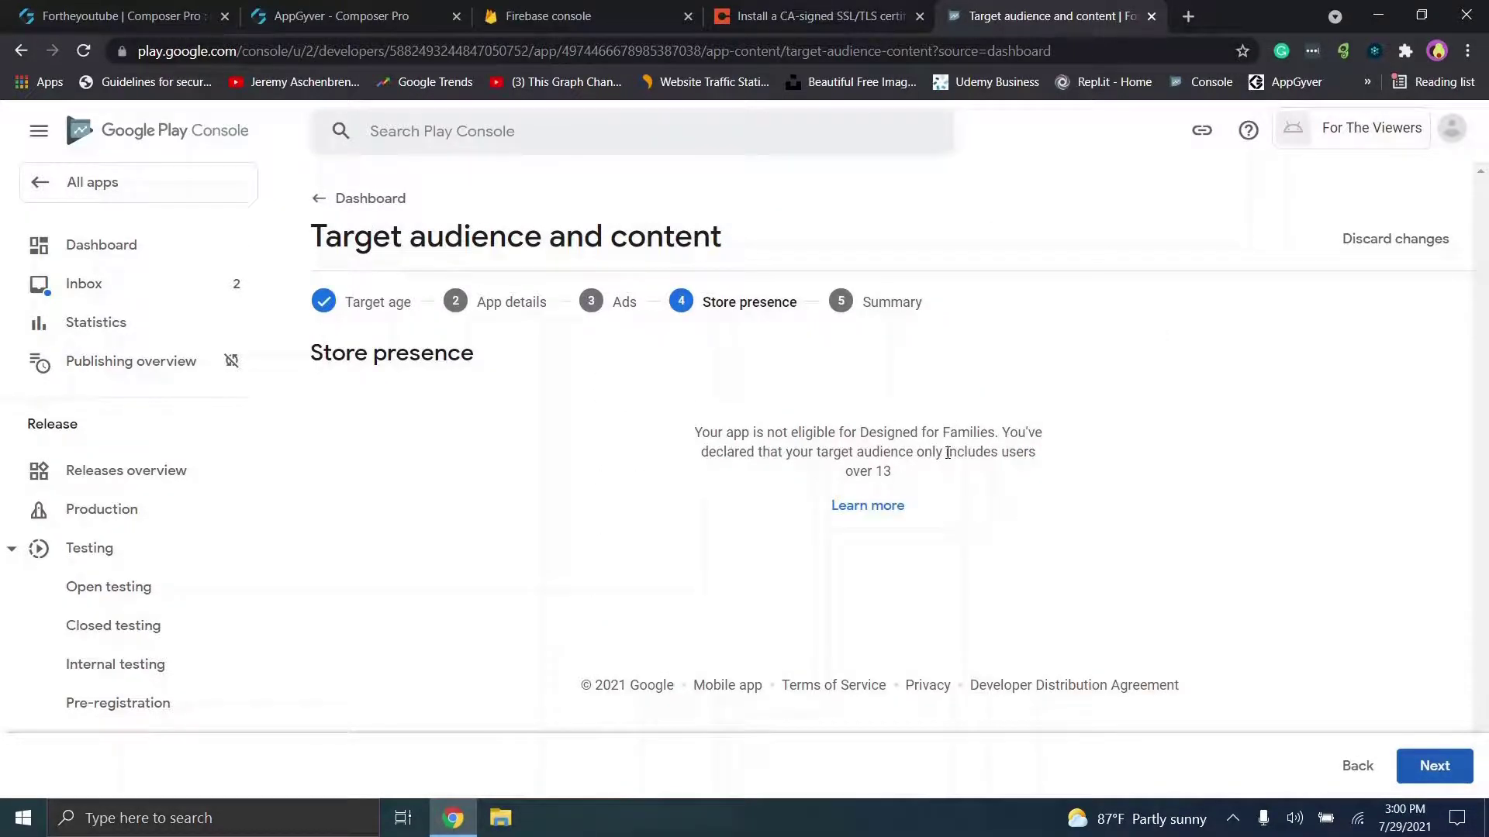
click(1435, 766)
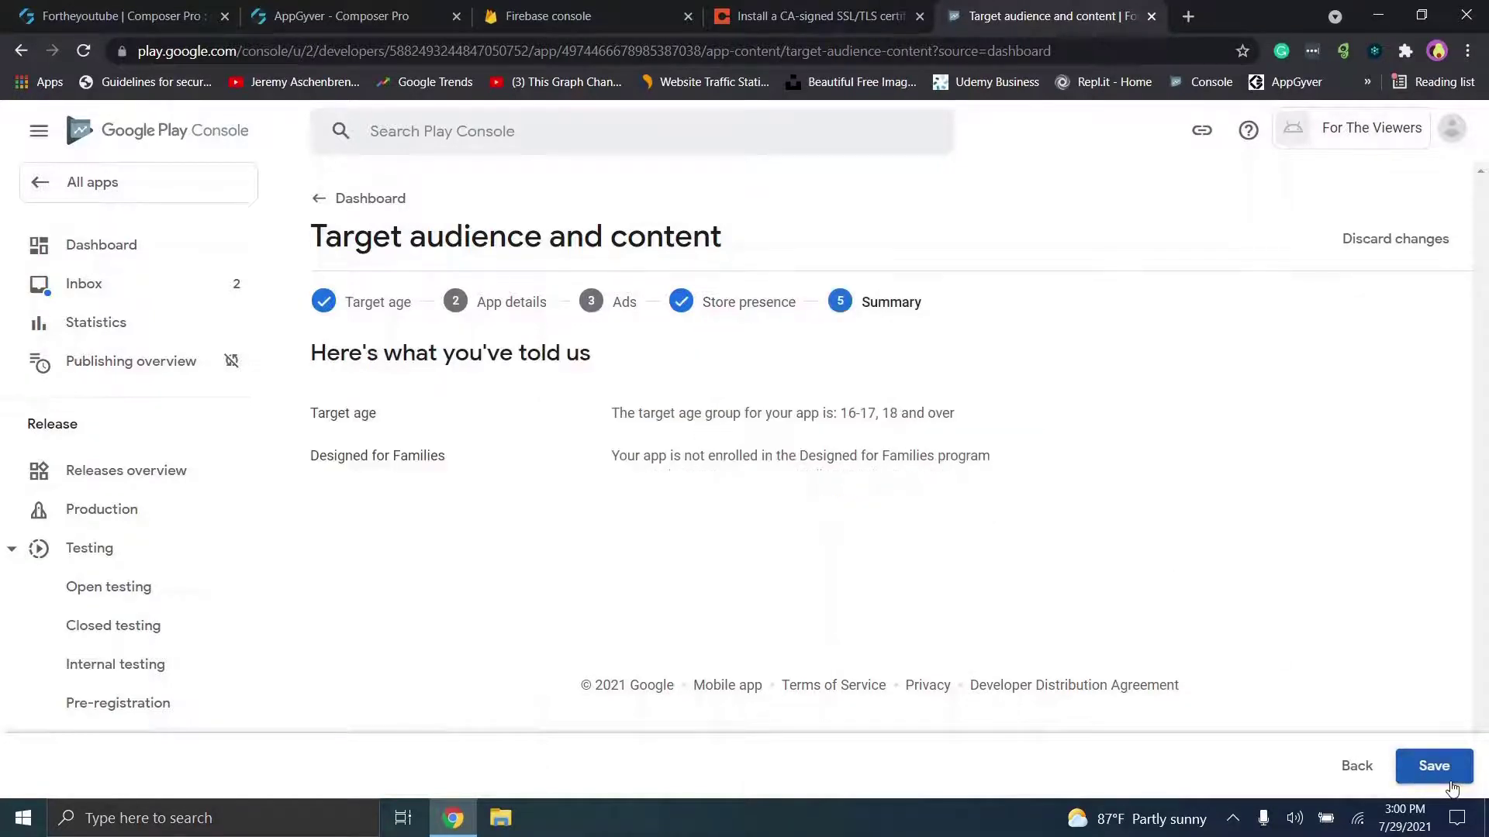
right_click(1452, 788)
click(1146, 771)
click(1471, 779)
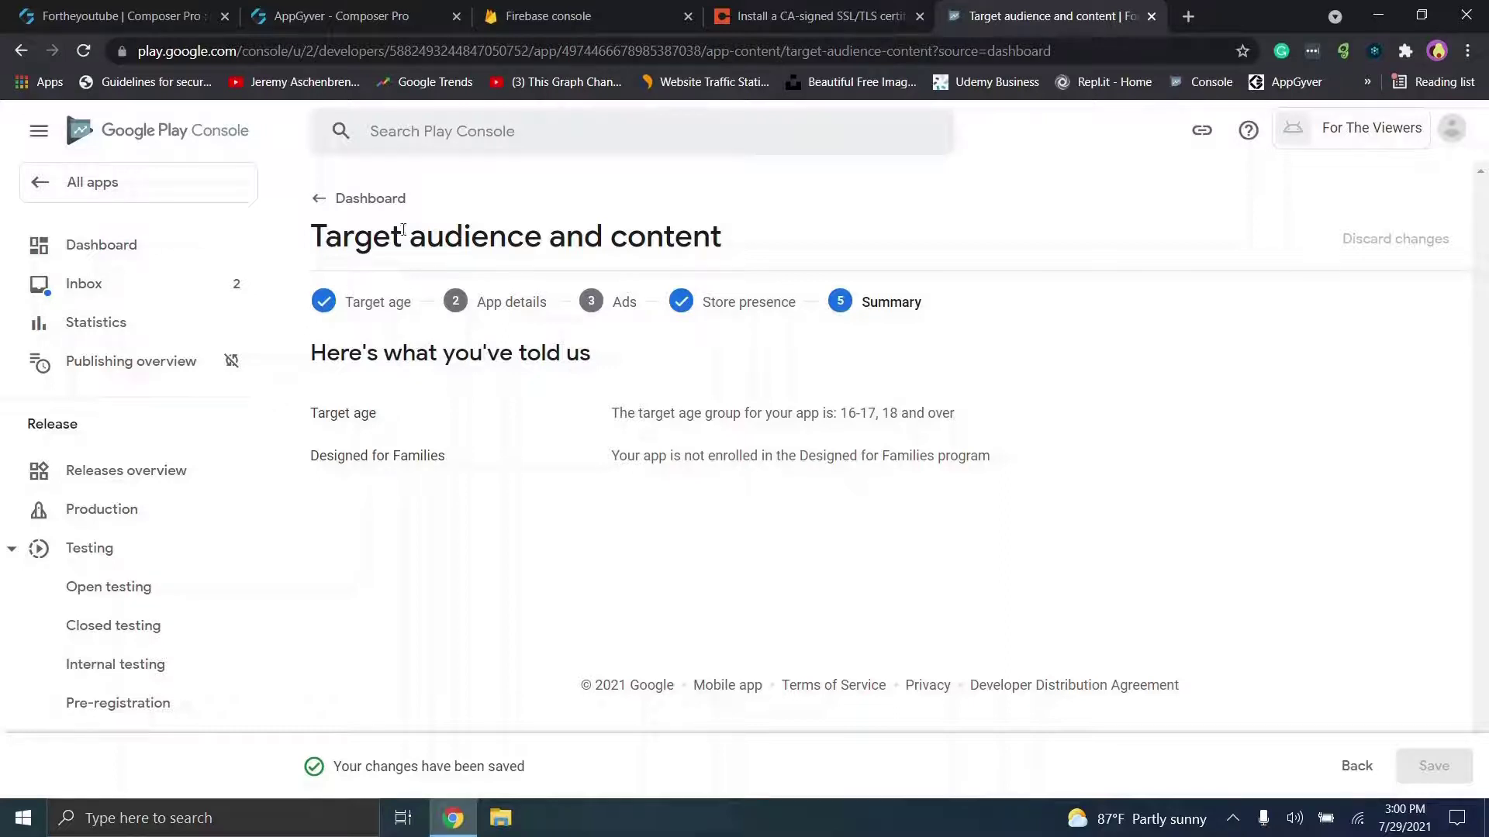
click(388, 196)
Step: Declare the app is not a news app and save, then open Store settings
scroll(463, 357, down, 15)
scroll(563, 388, up, 1)
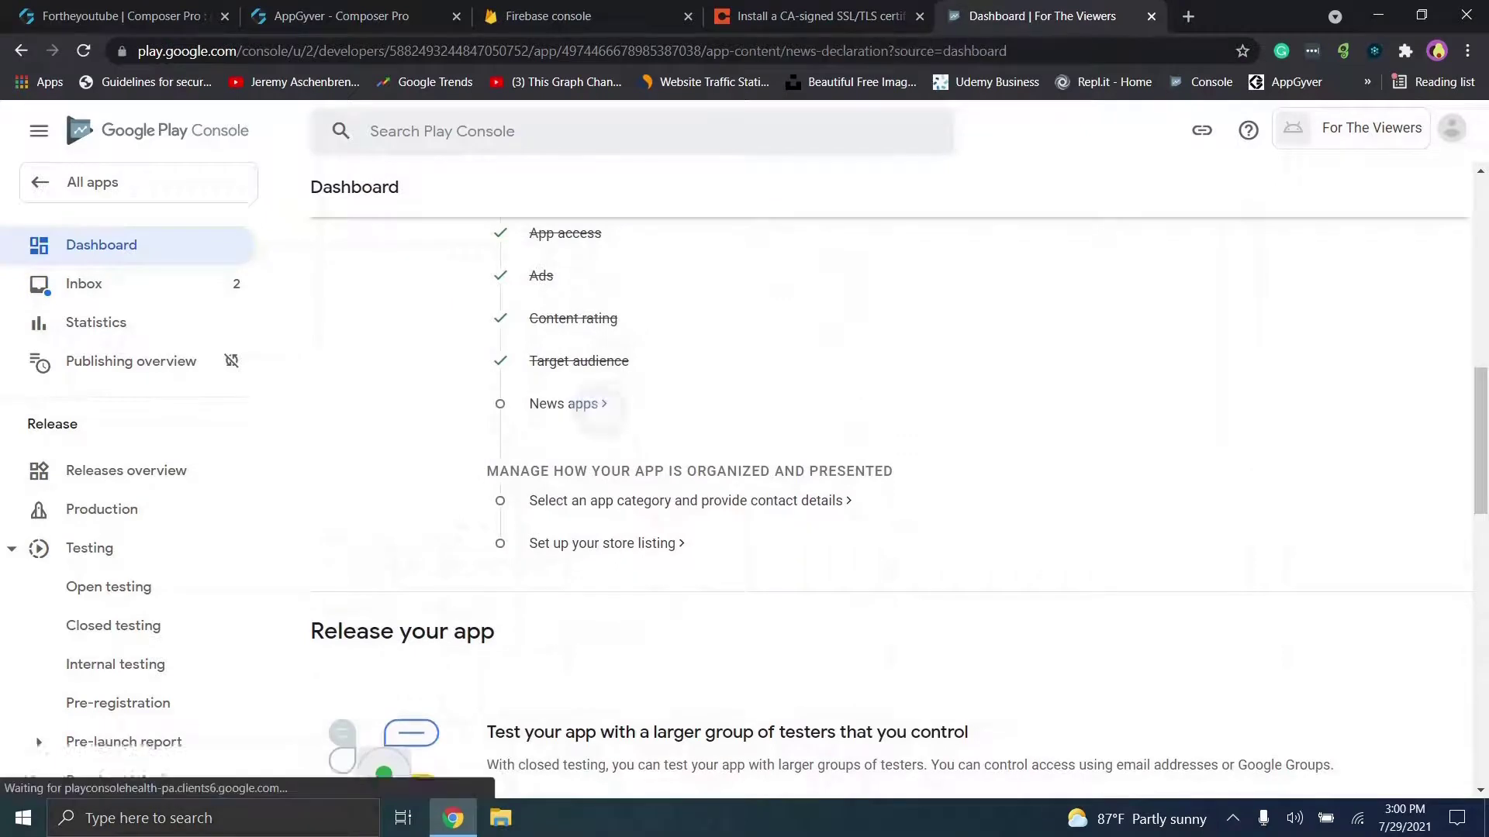
click(563, 402)
click(646, 385)
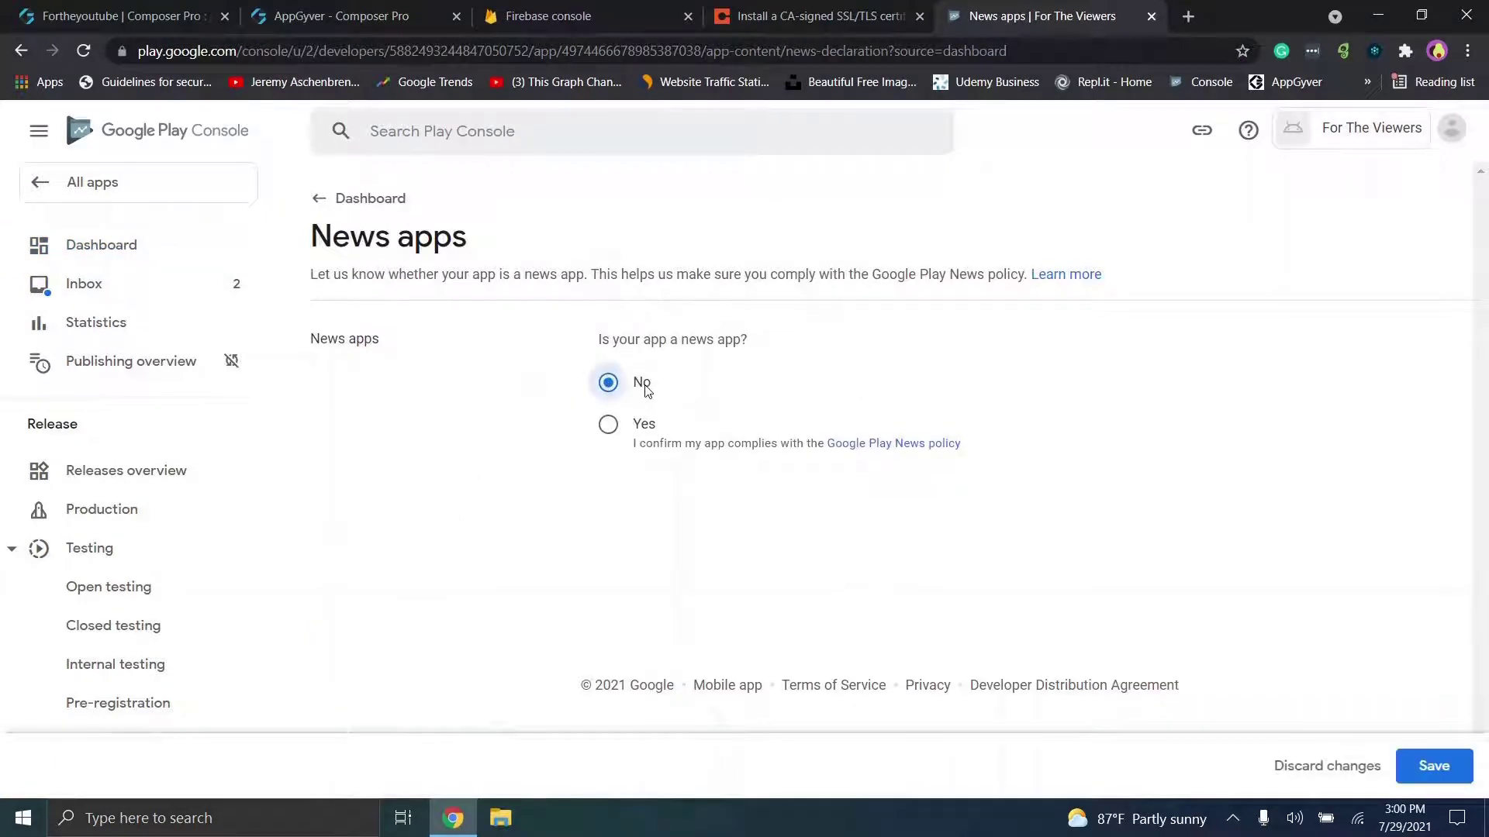
click(1438, 766)
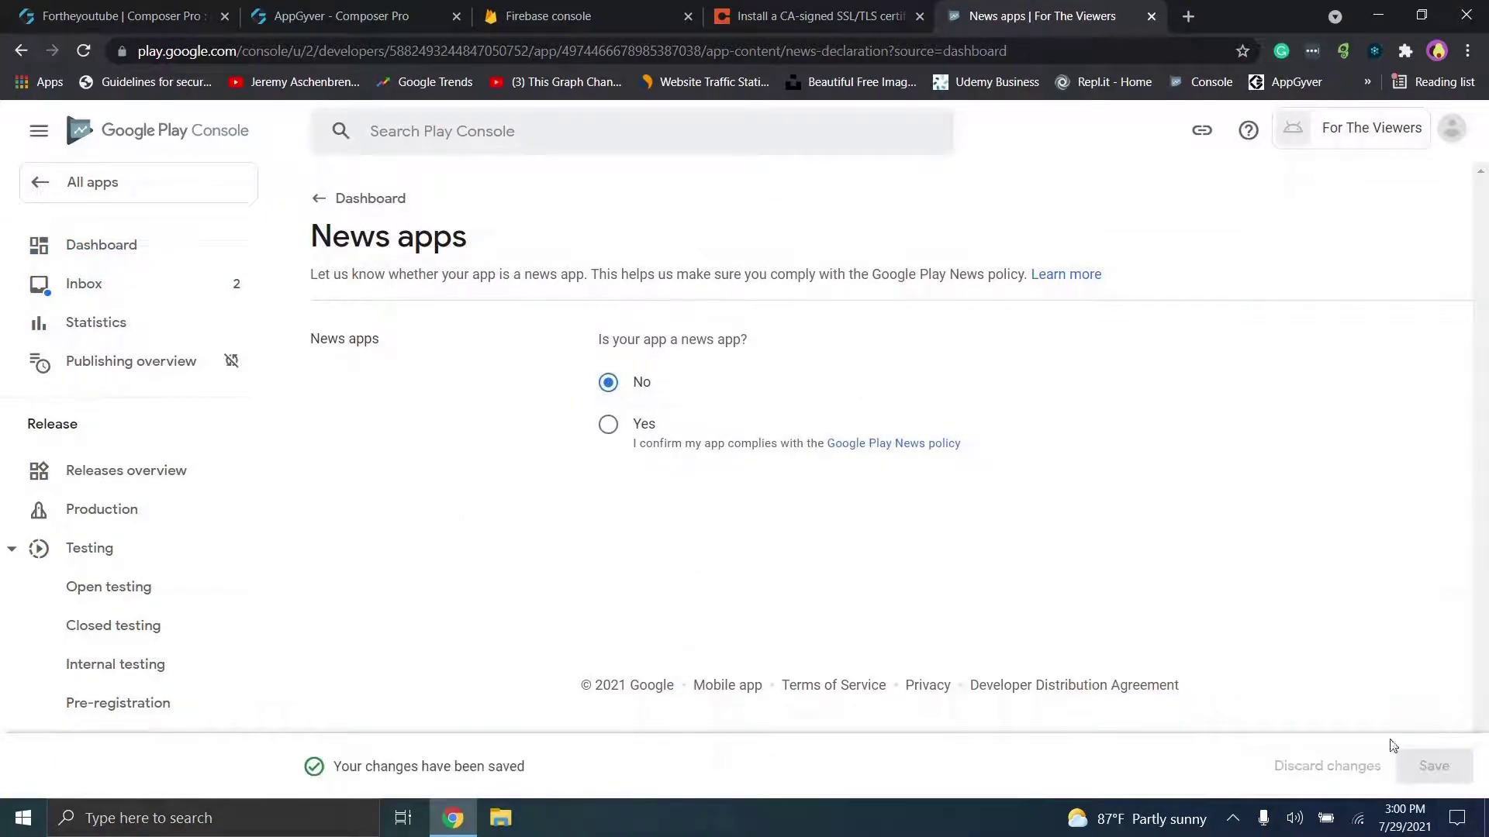
click(388, 198)
scroll(791, 494, down, 10)
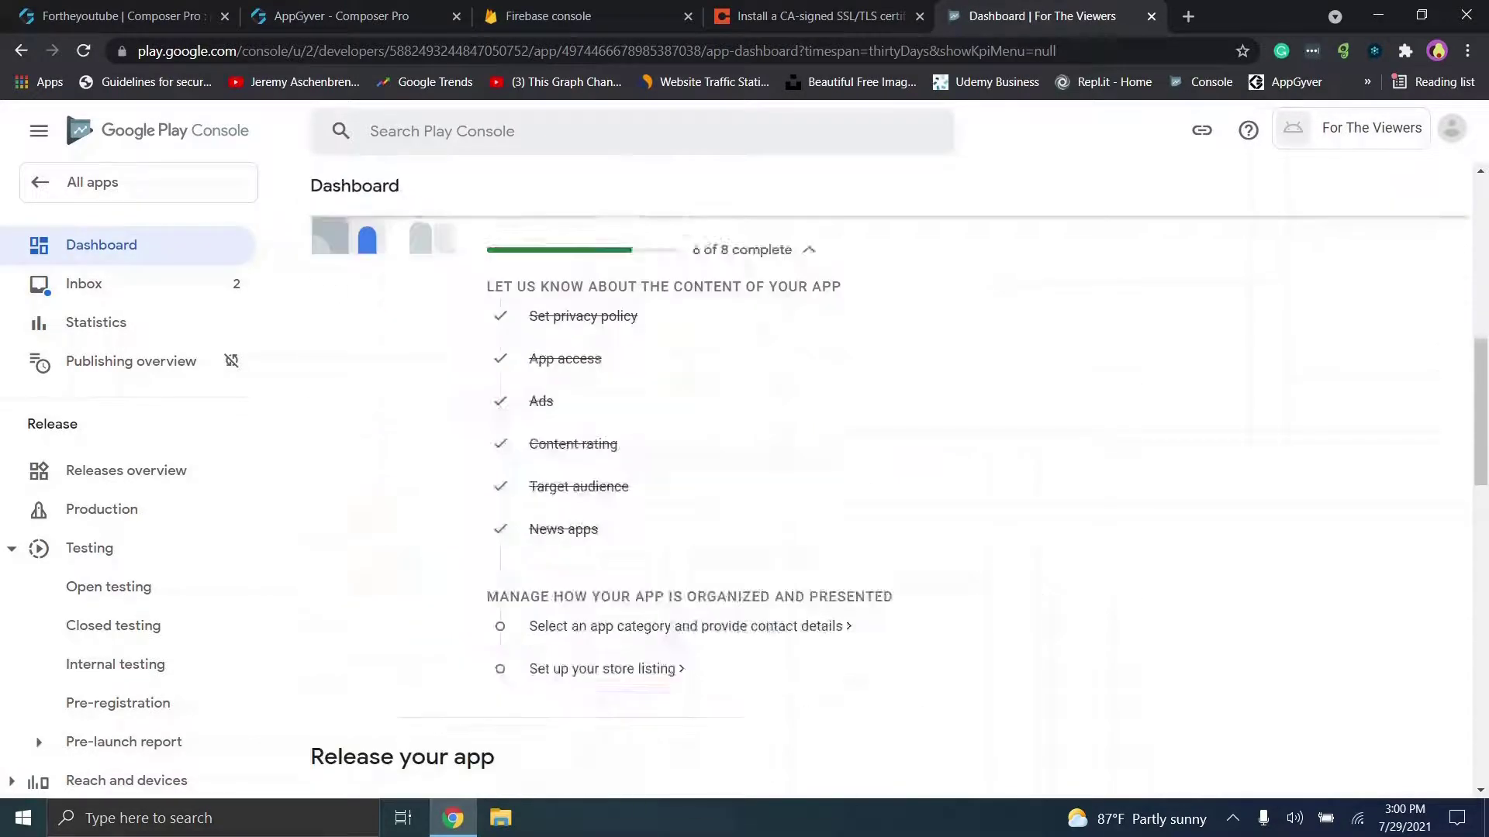
scroll(791, 494, up, 3)
click(595, 433)
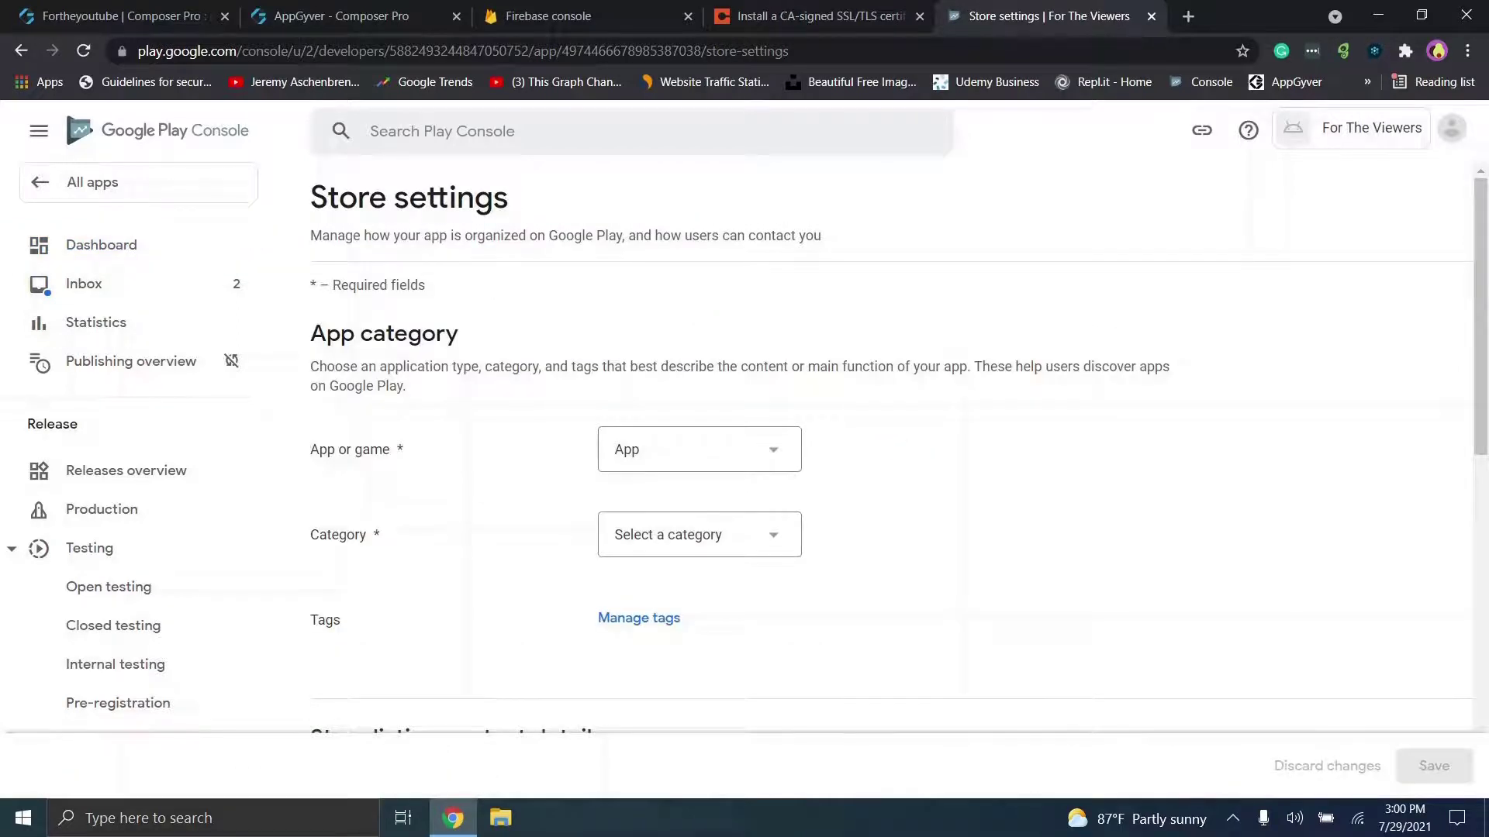
Step: Set the app category to Social
click(699, 535)
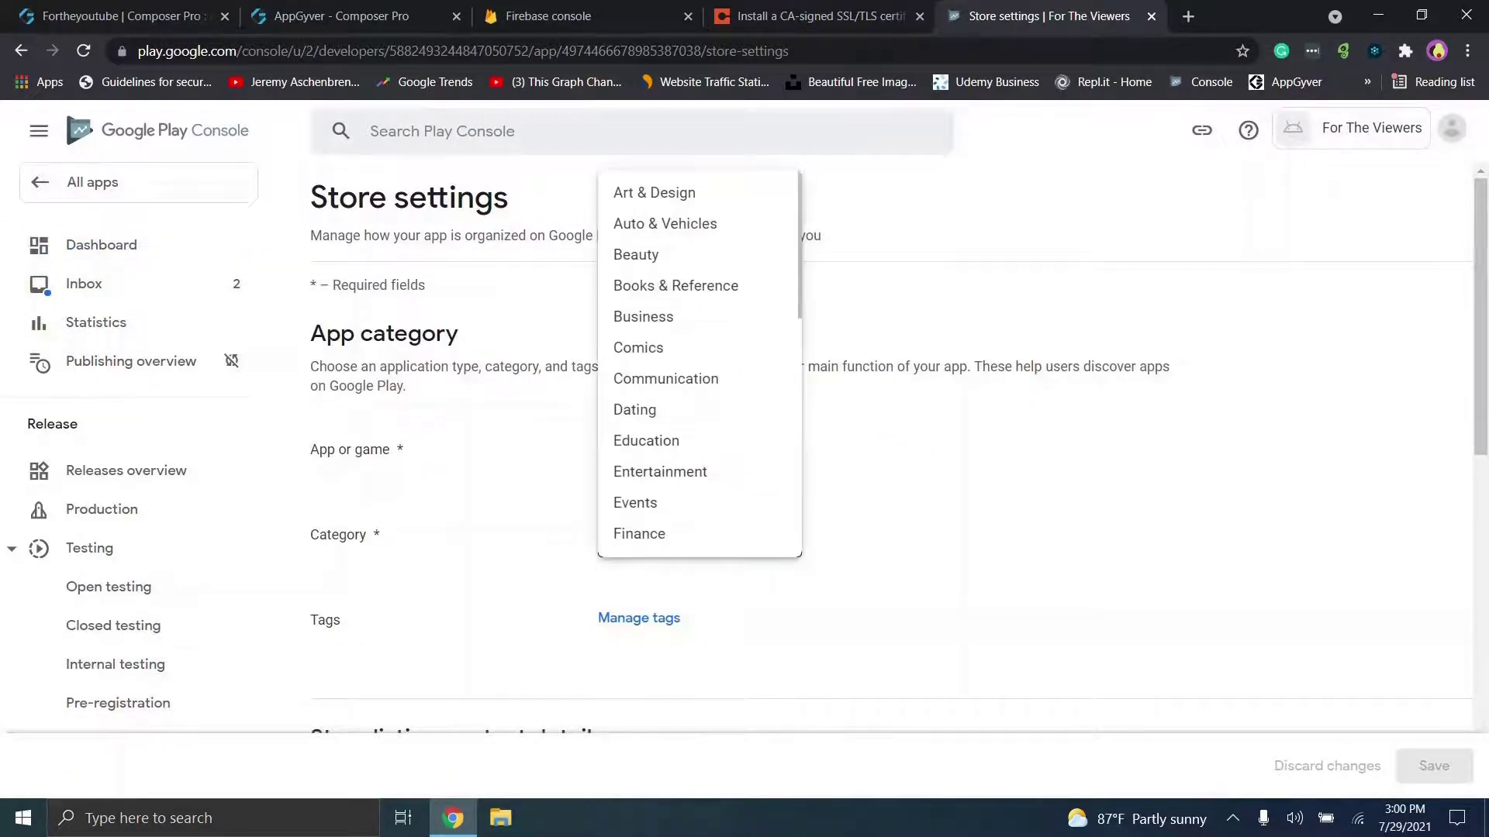
scroll(700, 362, down, 6)
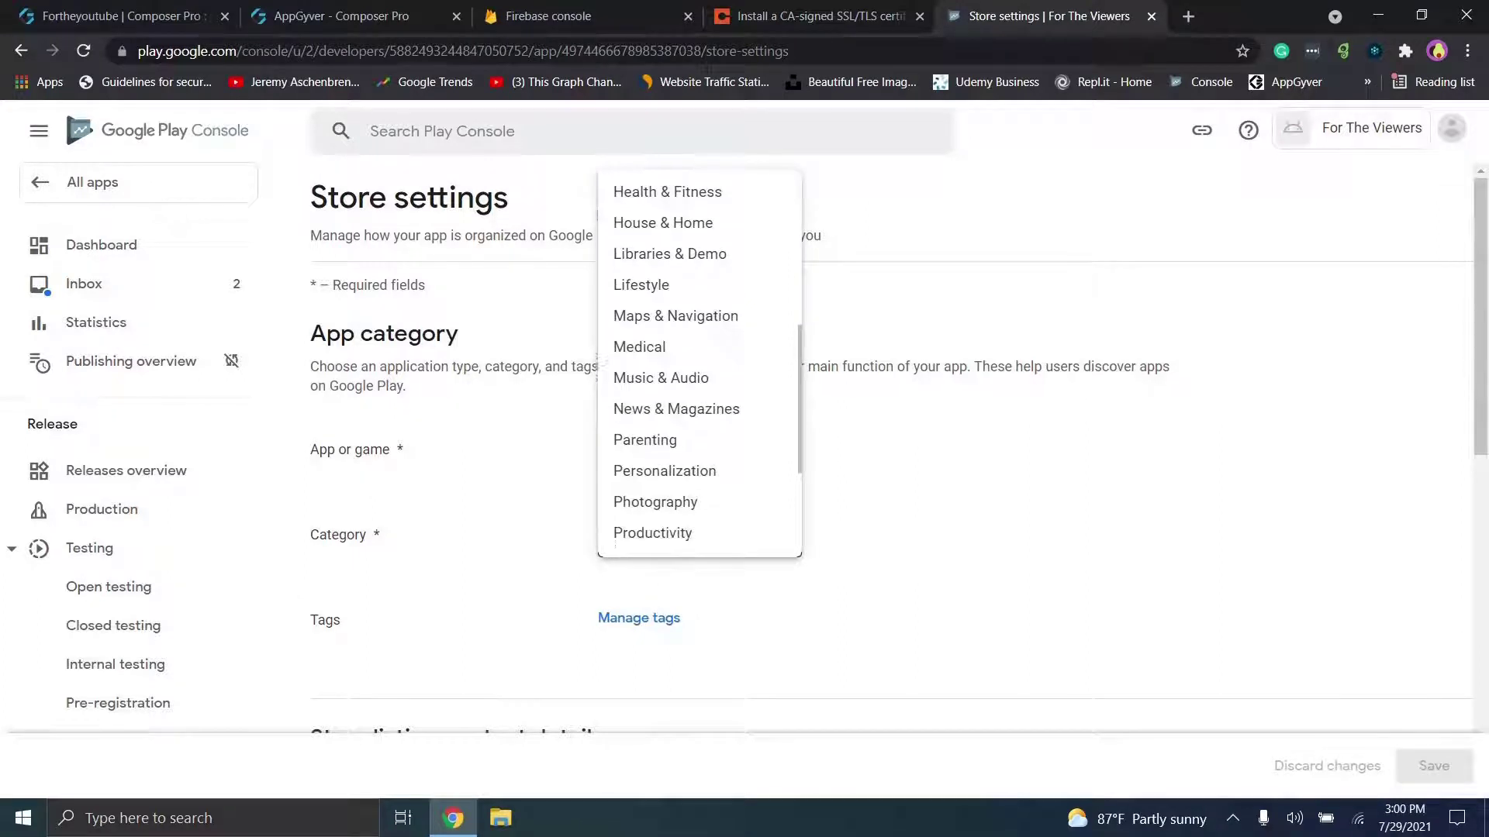
scroll(699, 362, down, 2)
click(634, 429)
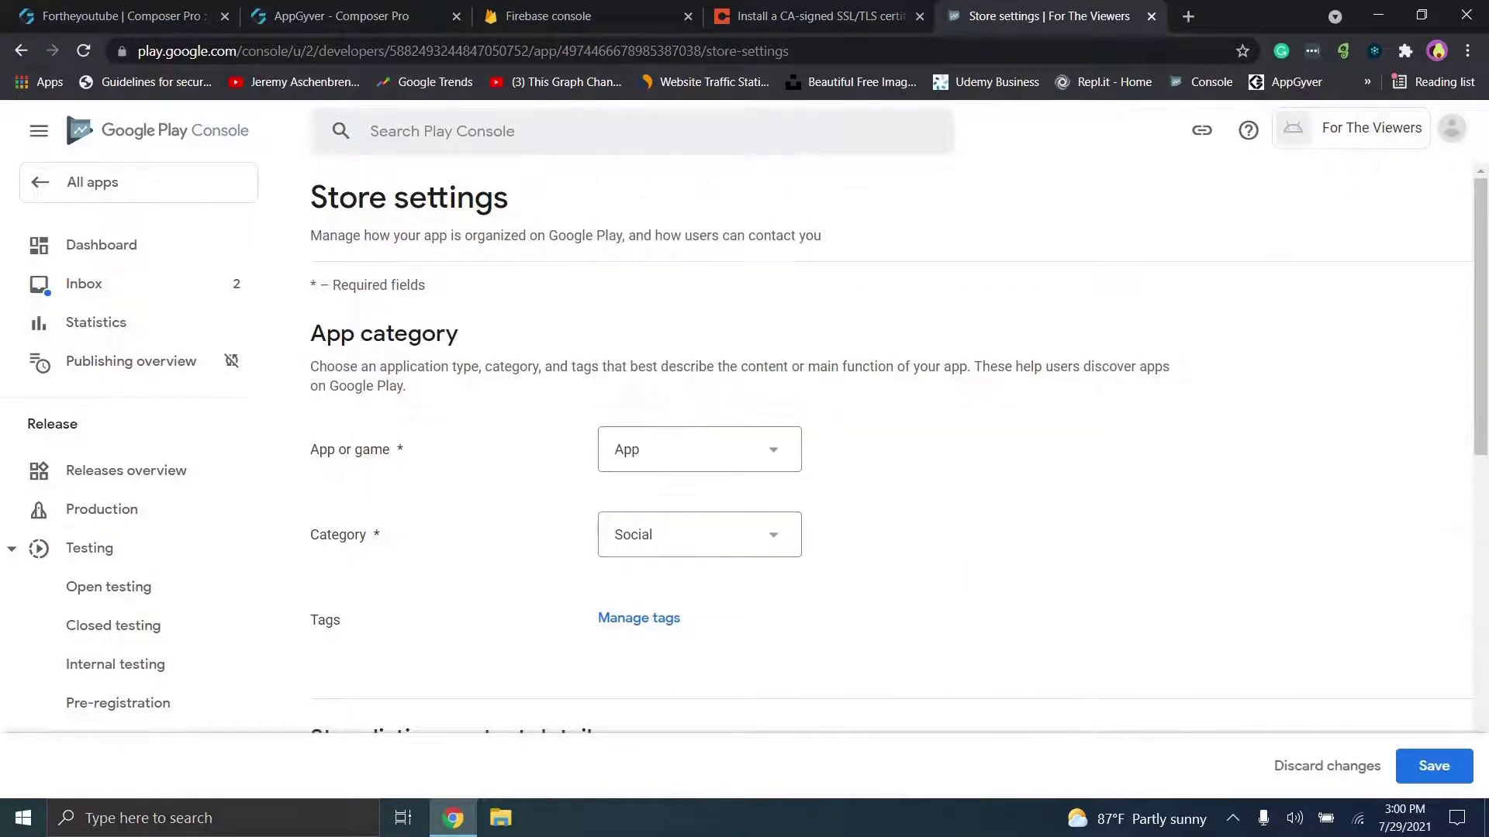
Step: Enter the contact e-mail address, save the store settings, and go back to the Dashboard
scroll(634, 429, down, 3)
scroll(899, 455, down, 3)
click(890, 418)
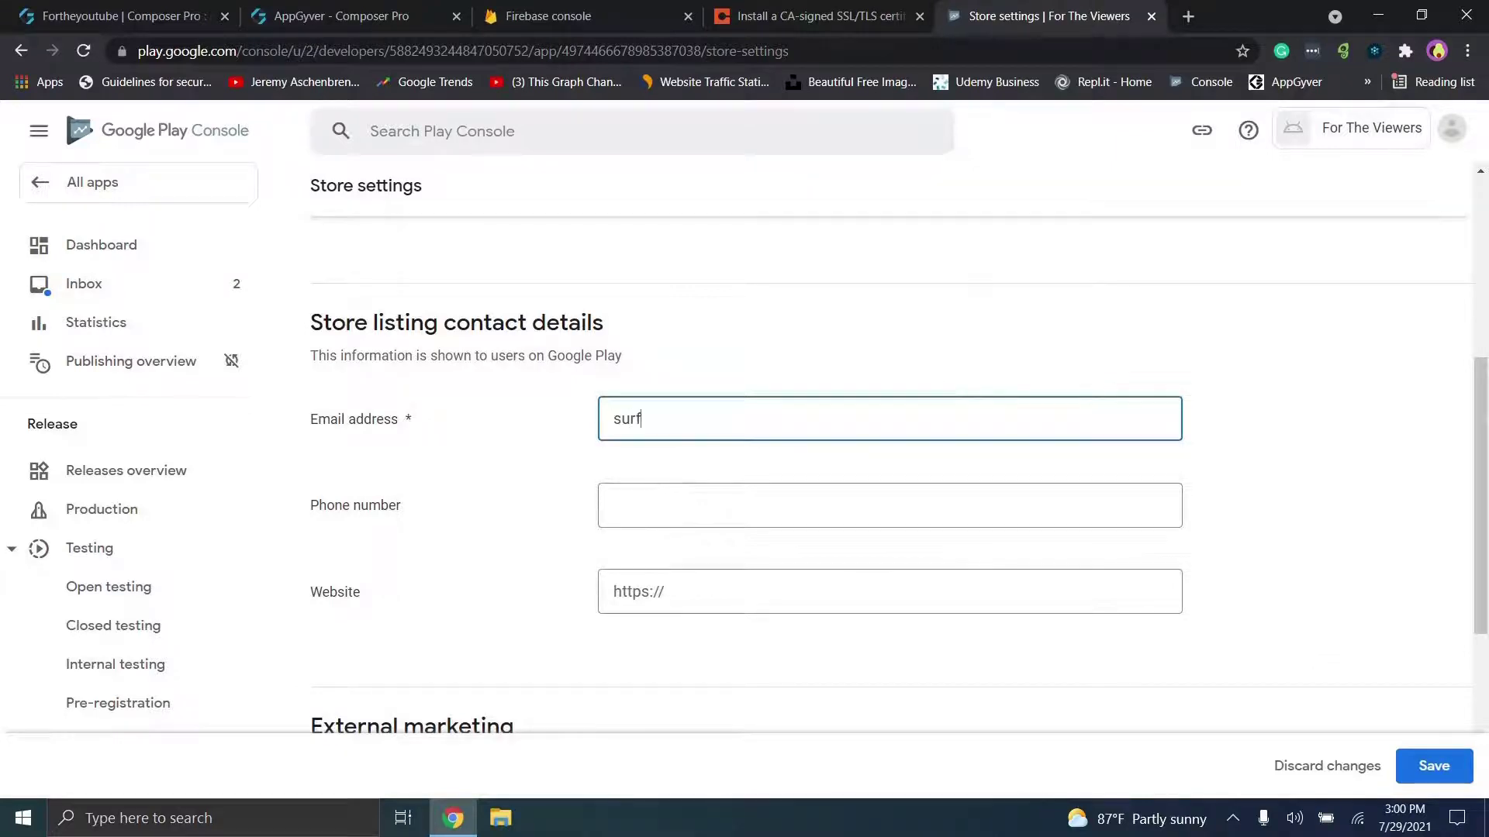
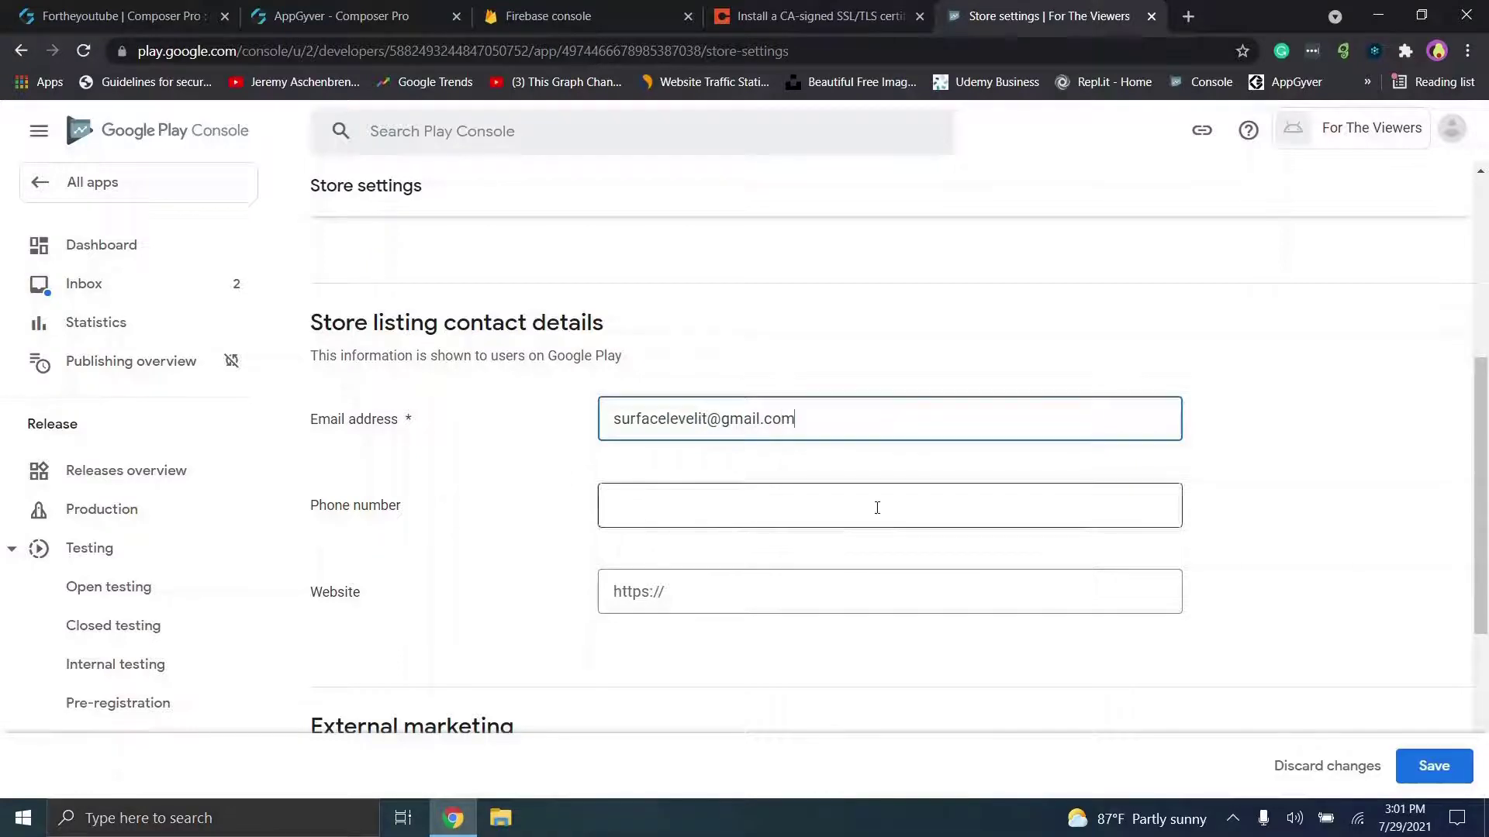
click(776, 592)
scroll(1278, 601, down, 5)
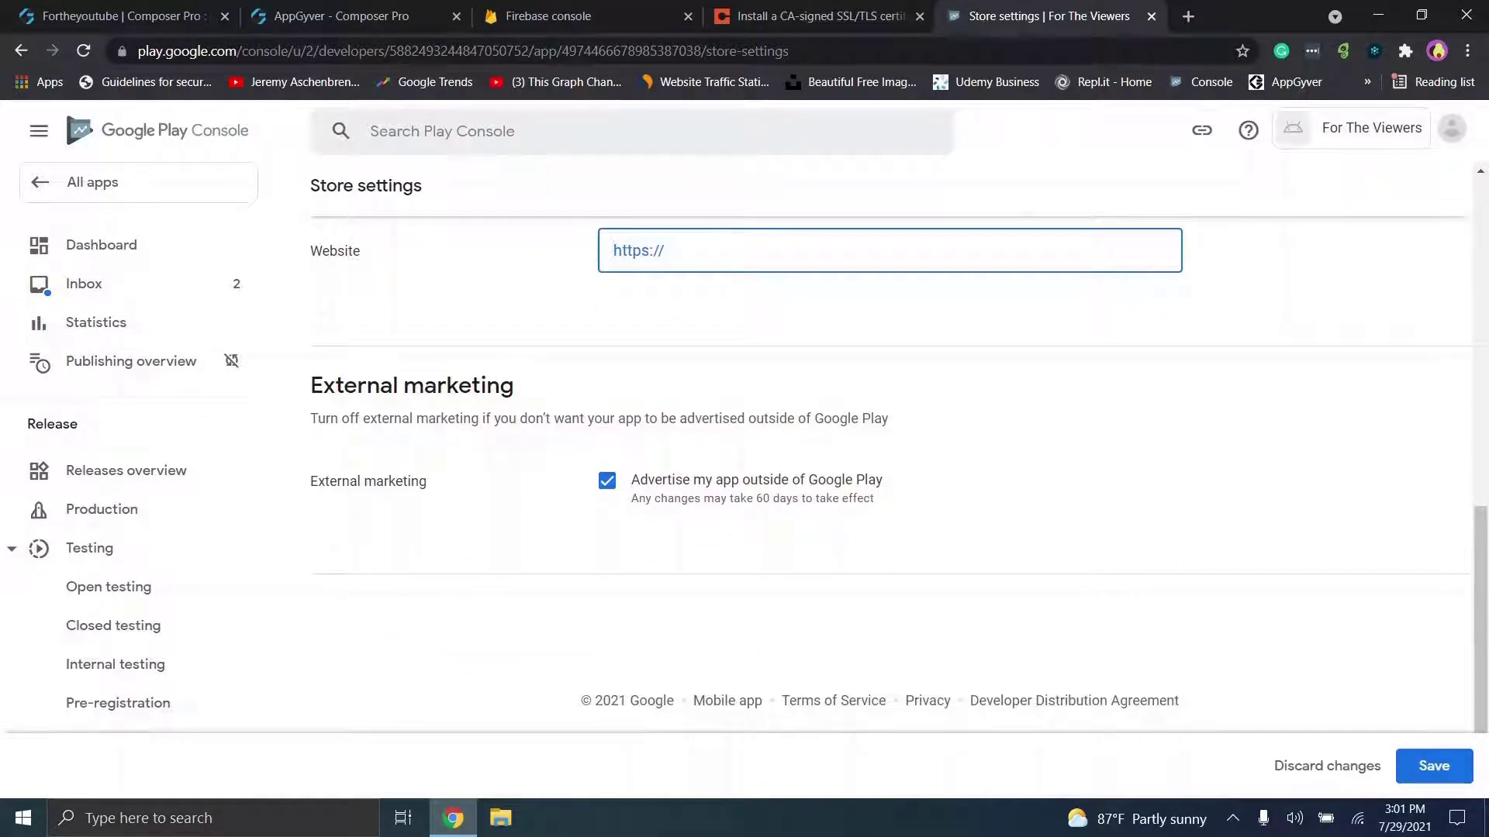
scroll(1277, 602, up, 9)
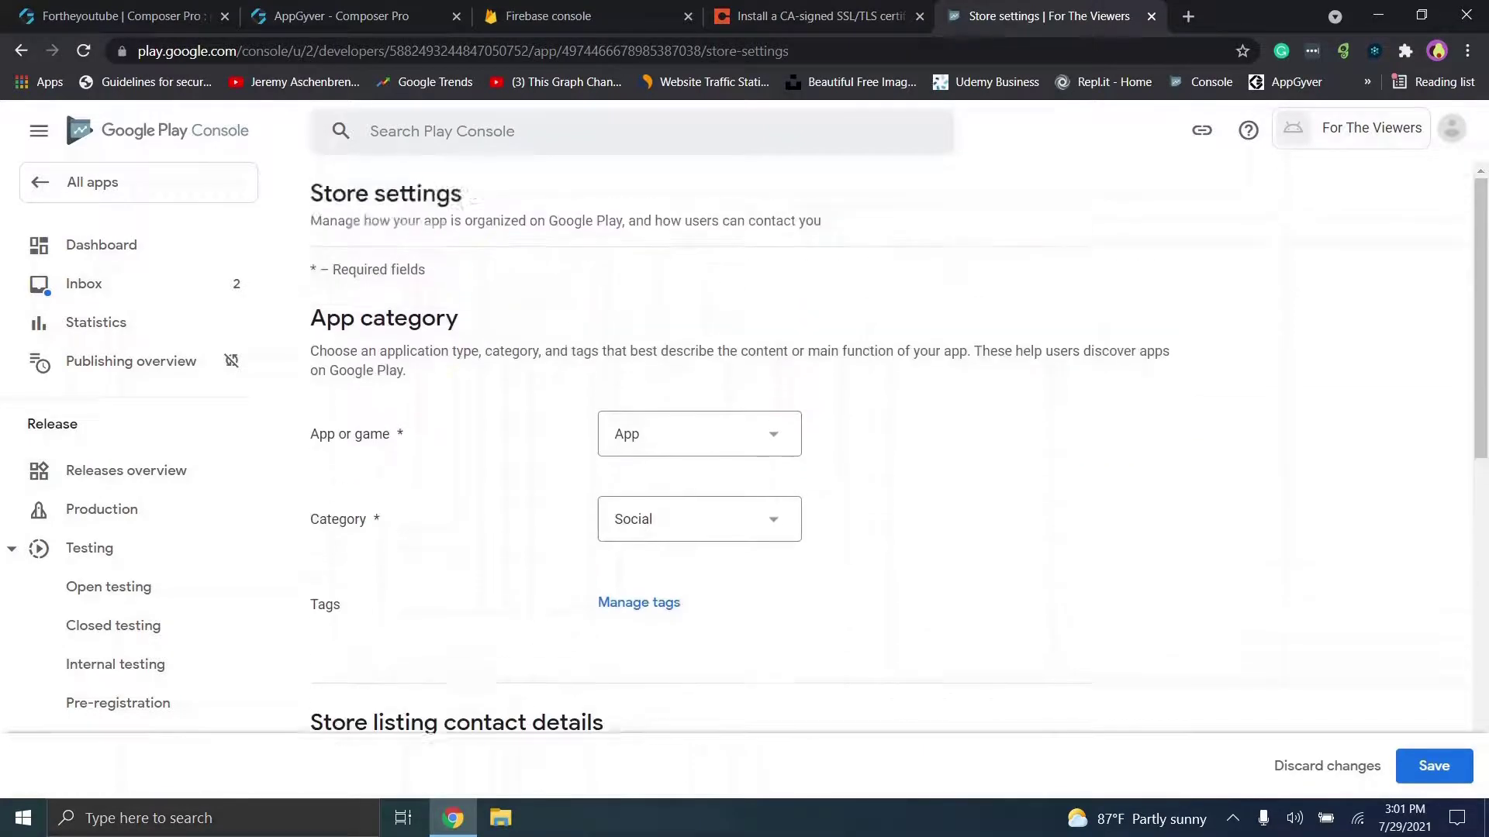
click(1433, 767)
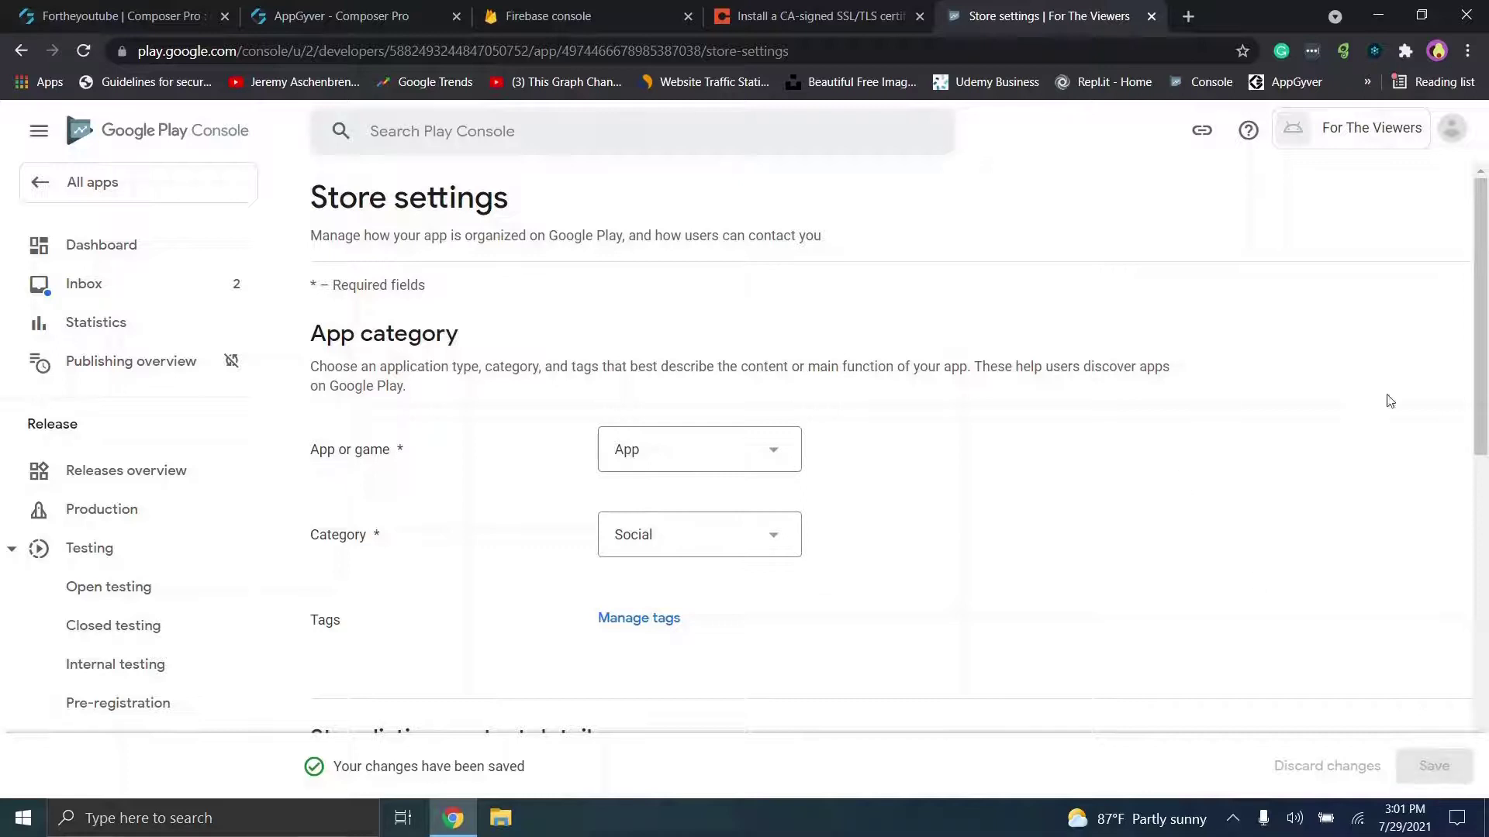
mouse_move(1483, 278)
mouse_down()
mouse_move(1483, 558)
mouse_move(1477, 291)
mouse_up()
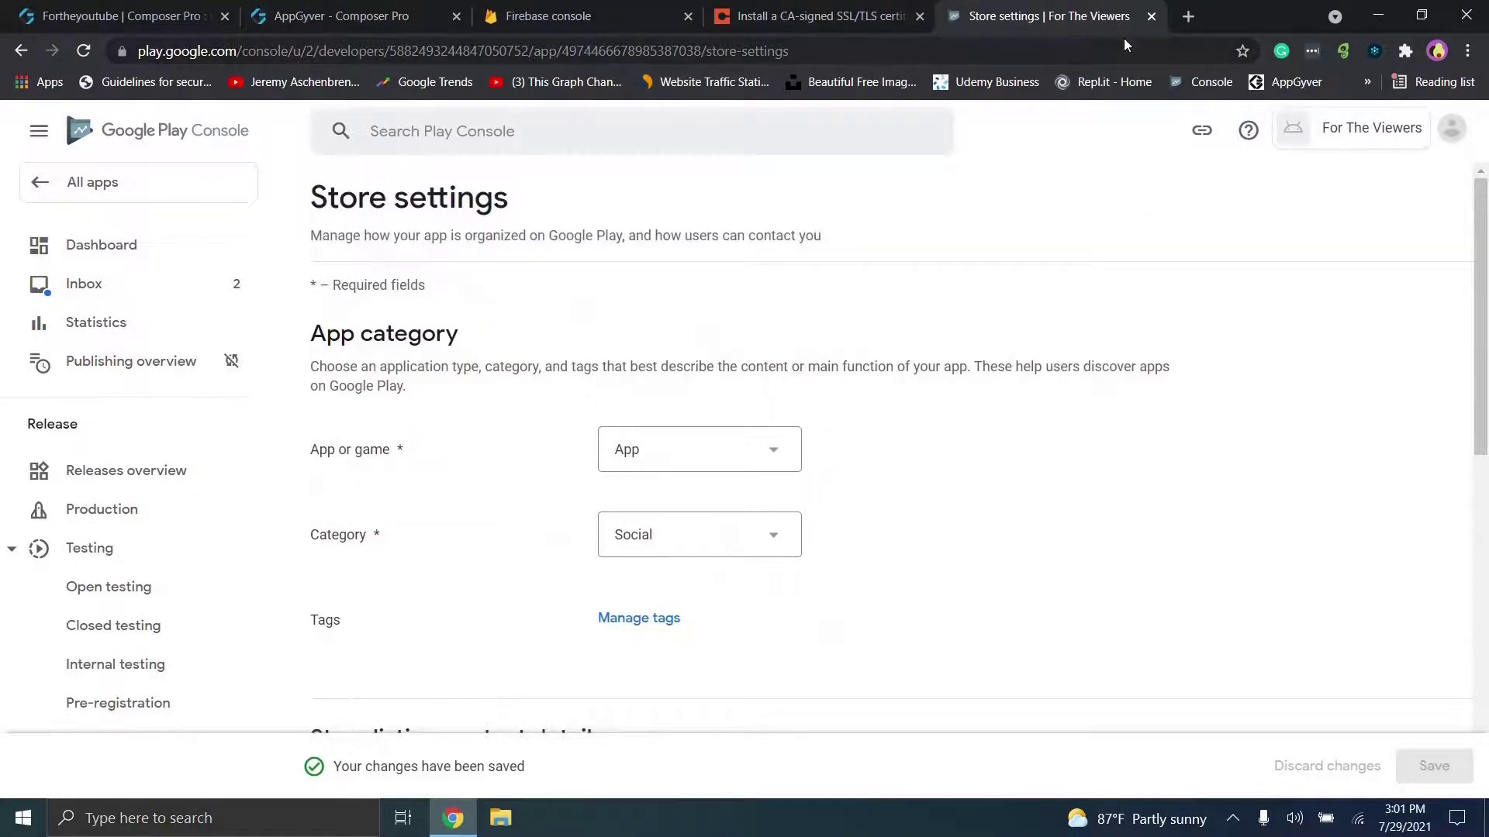
click(21, 50)
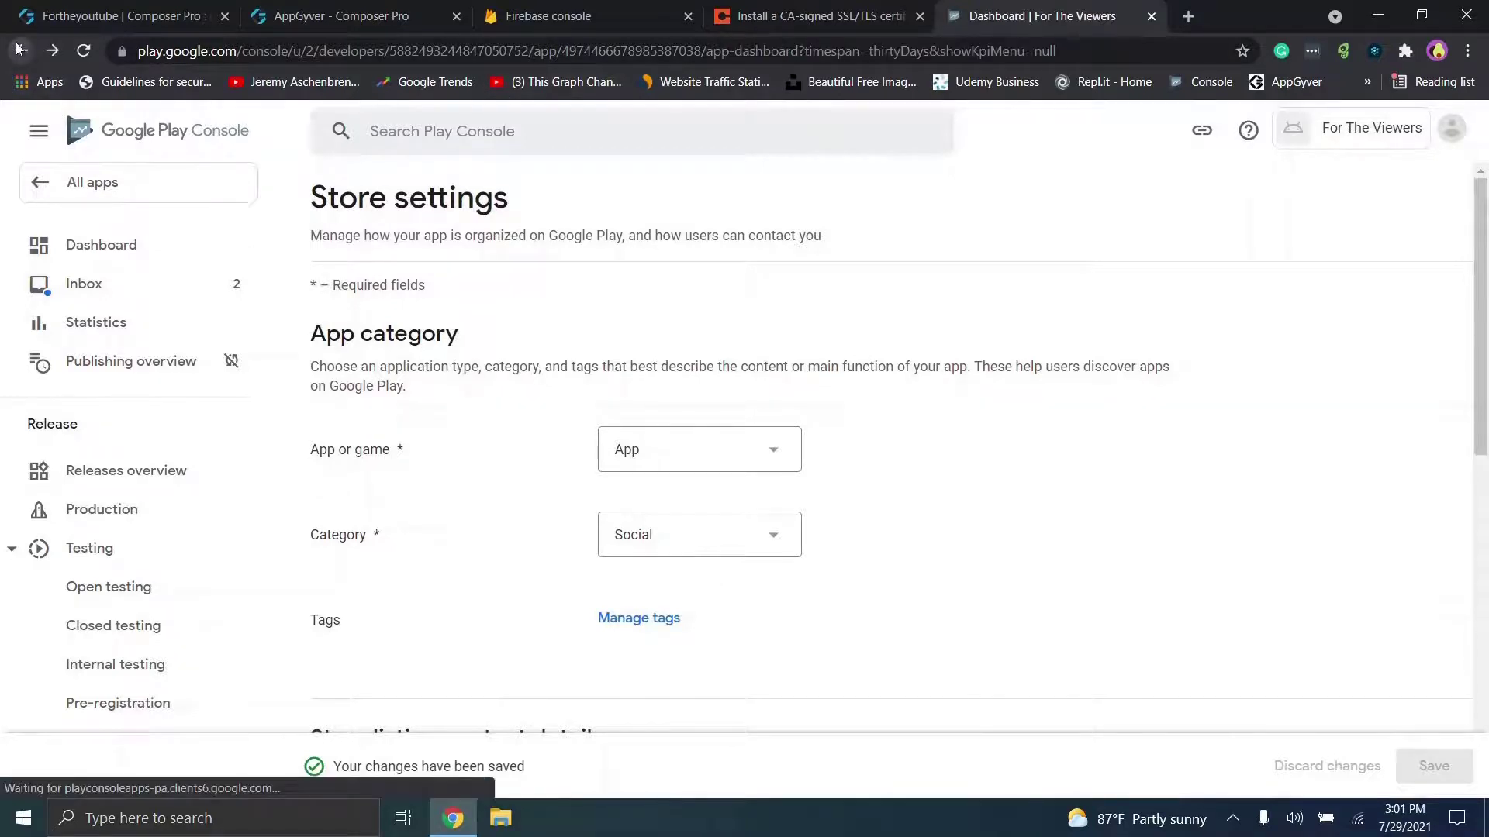
Step: Open the store listing and enter short description 'This is a test app' and full description 'This is the description'
scroll(595, 495, down, 12)
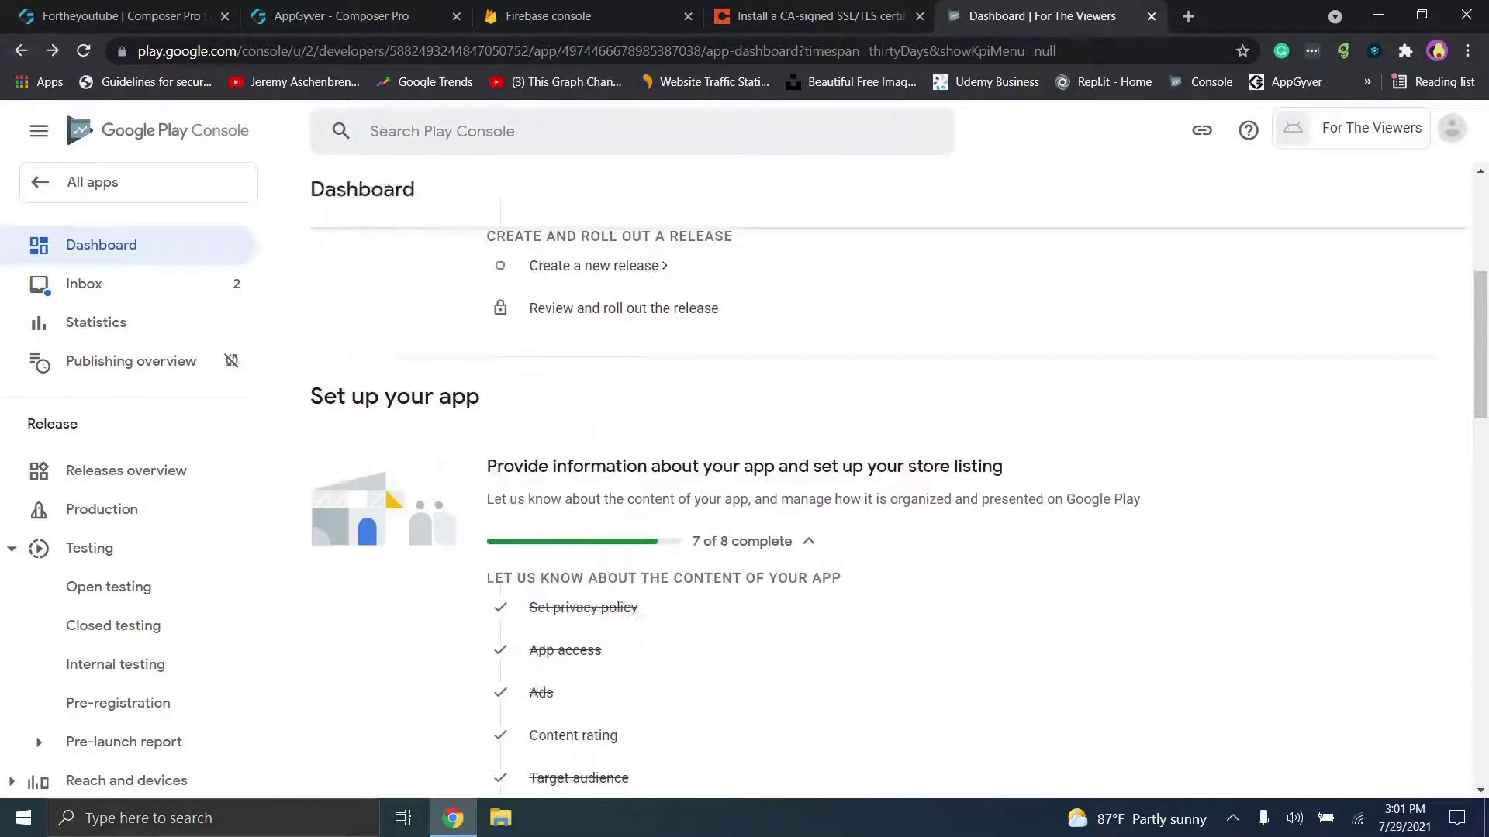
click(664, 508)
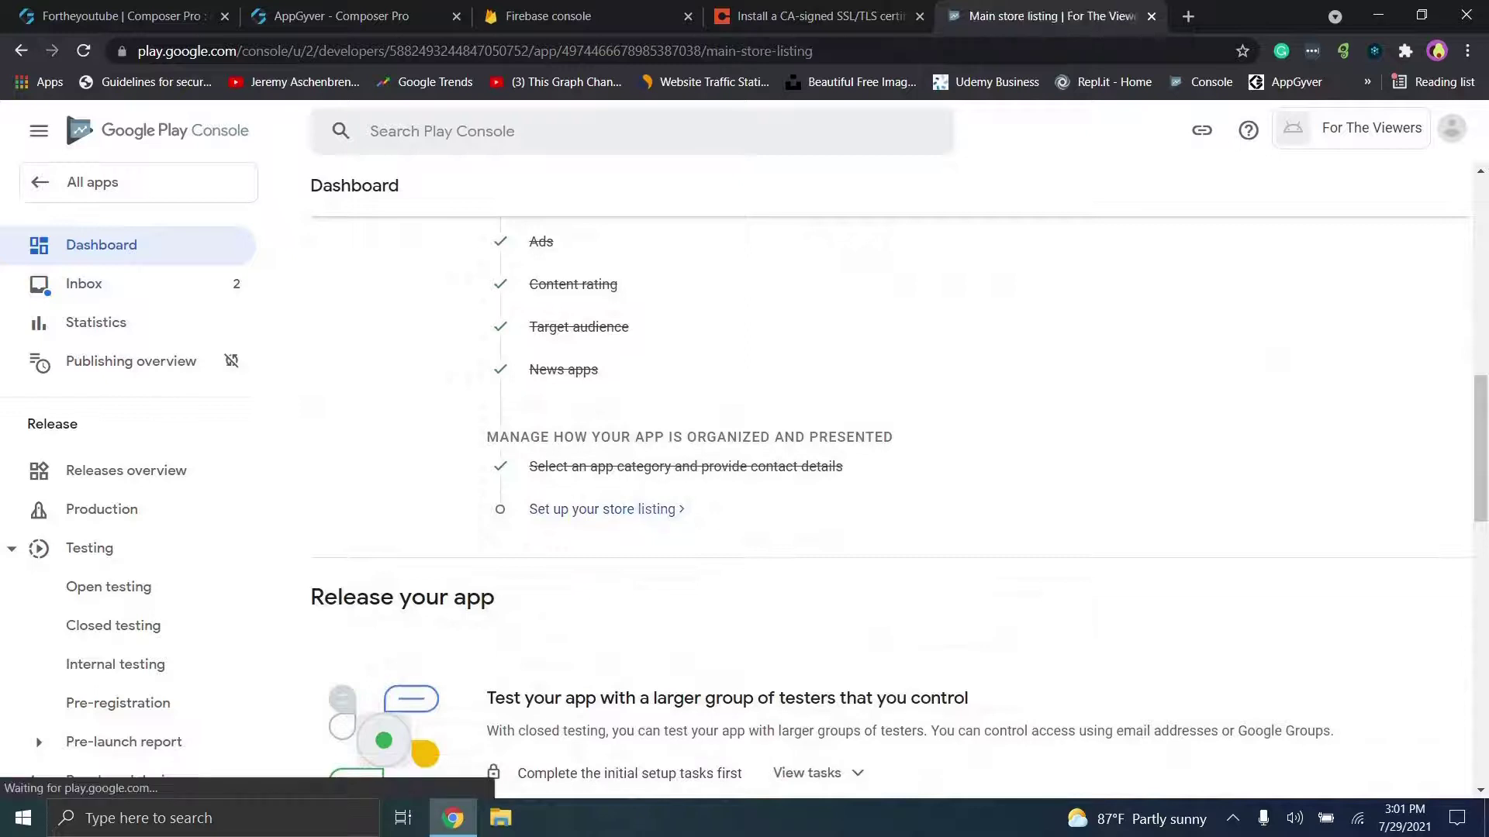
scroll(889, 465, down, 2)
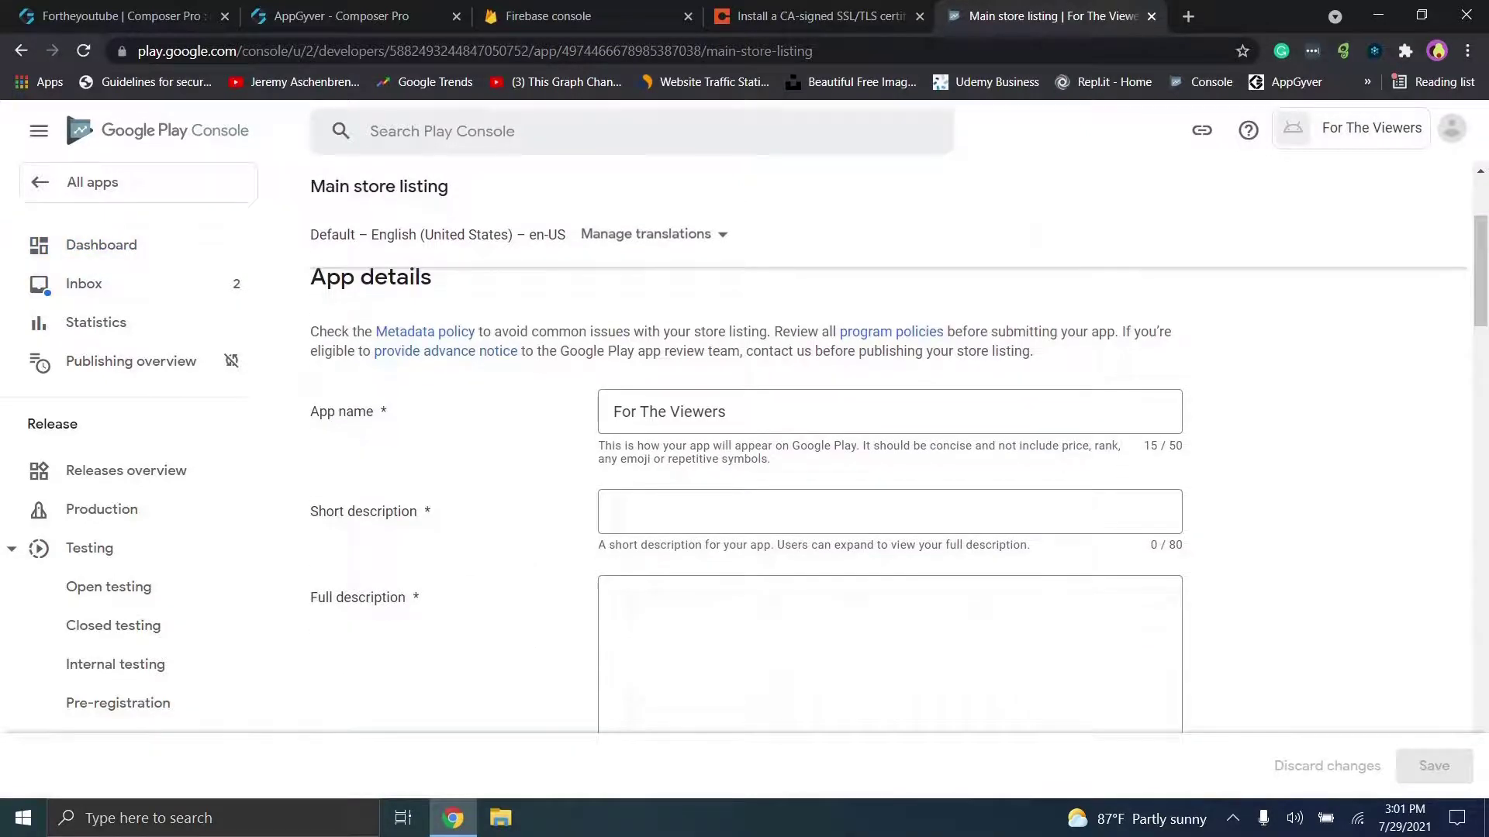
click(811, 510)
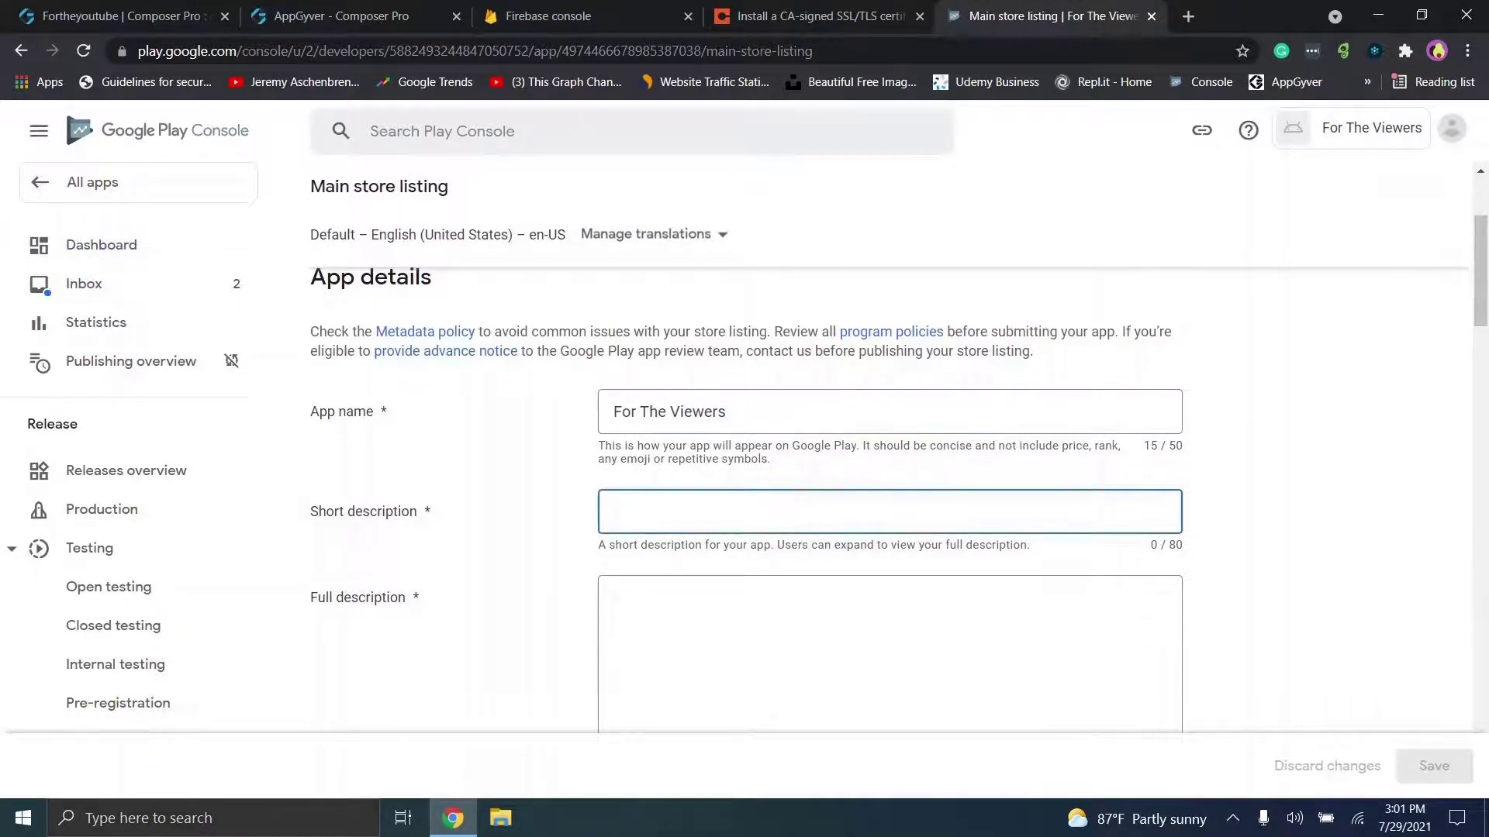
text(This is a t)
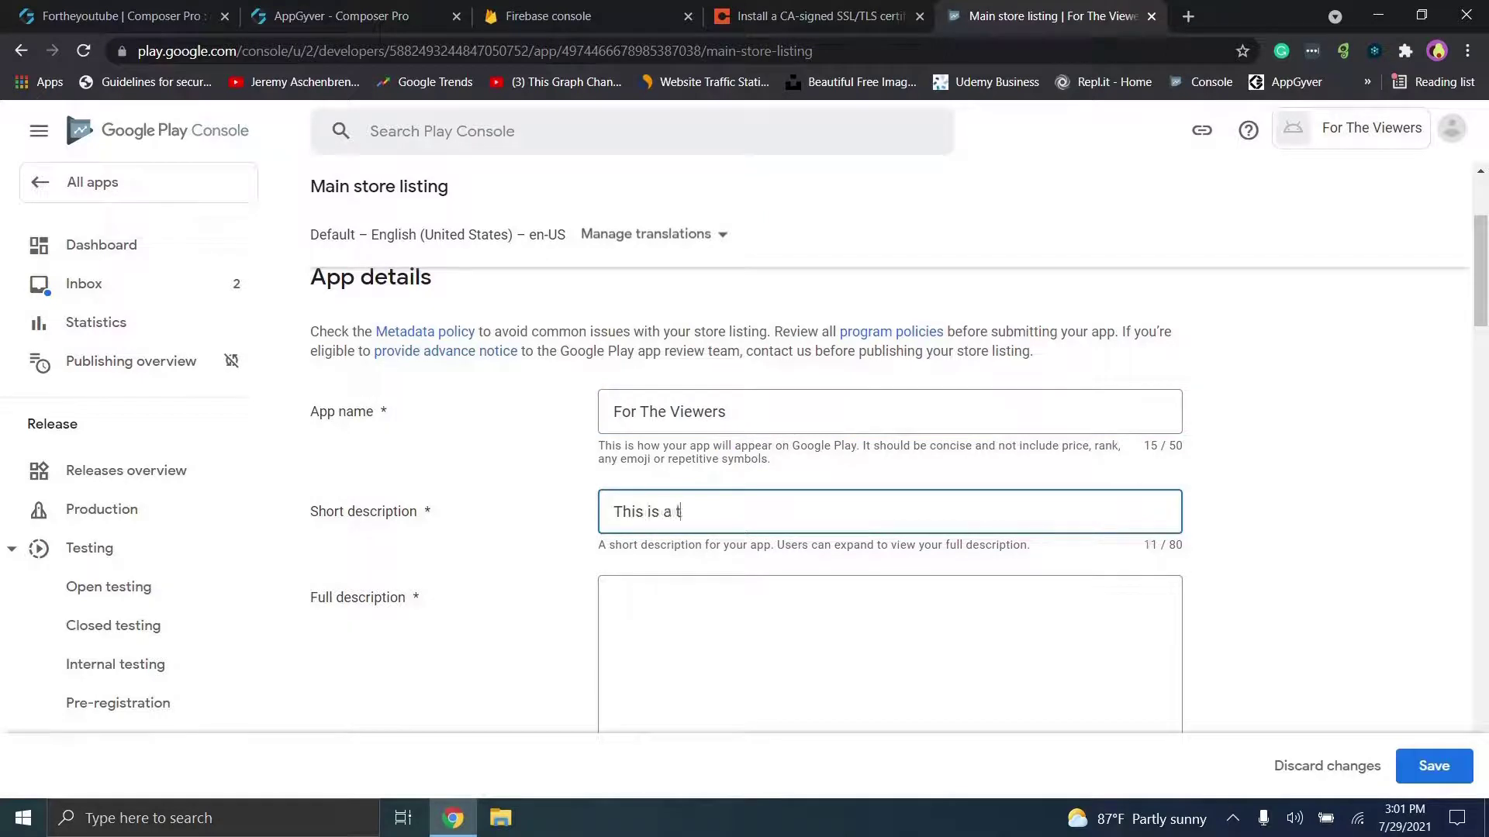
text(est app)
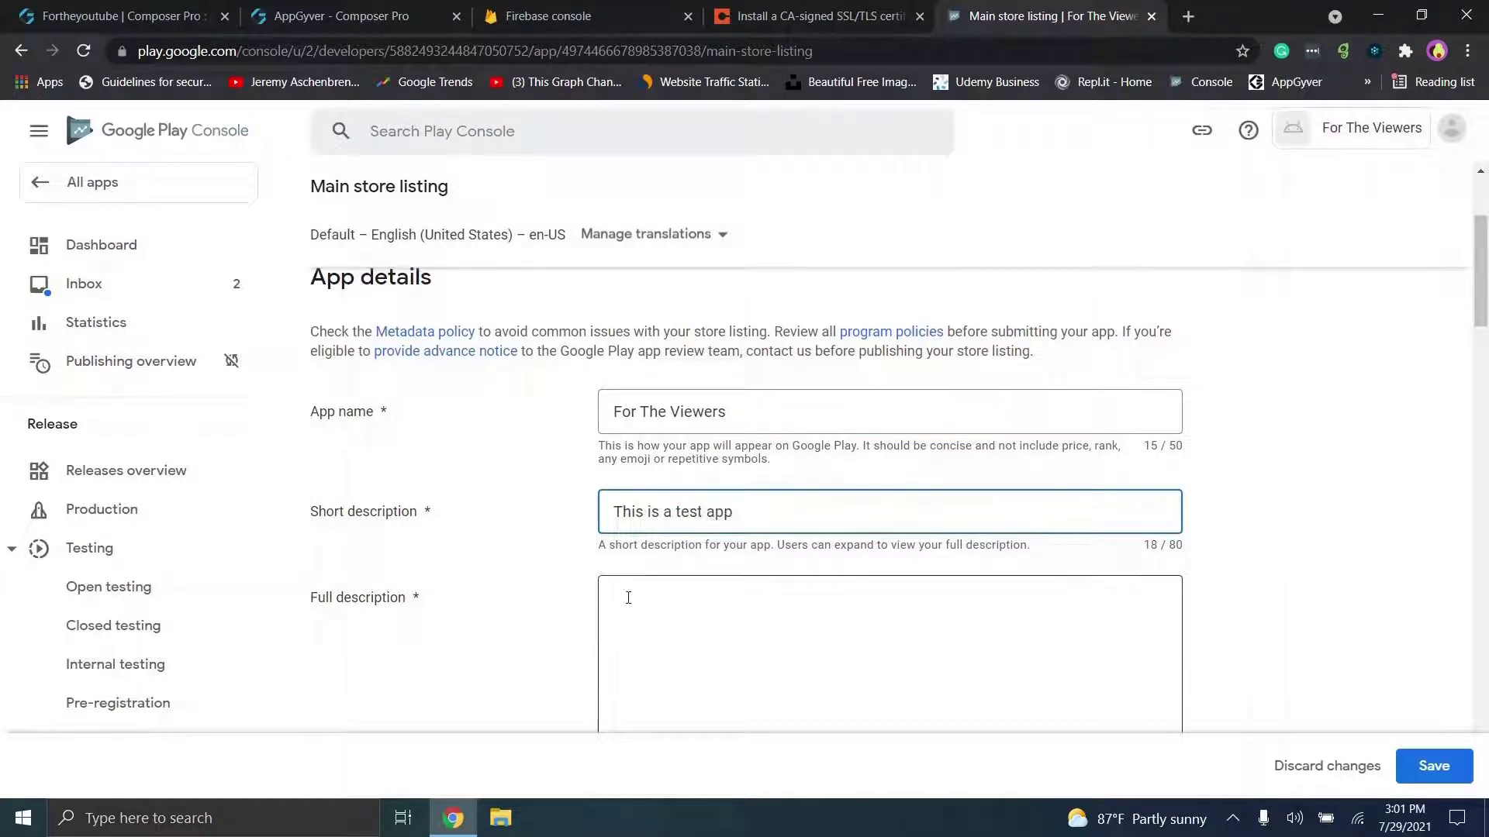
click(651, 598)
text(This is )
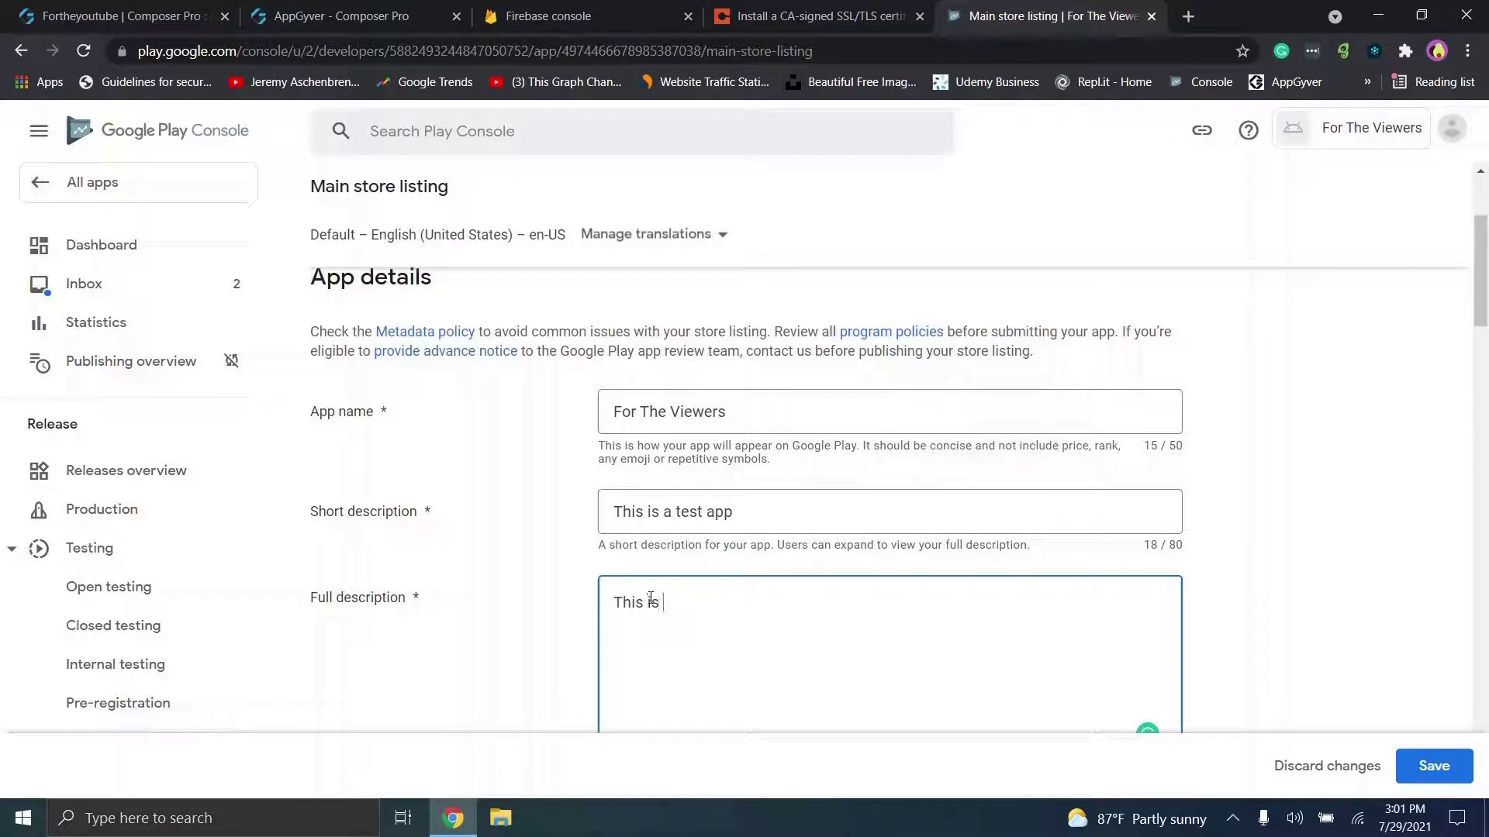
text(the description)
scroll(771, 618, down, 6)
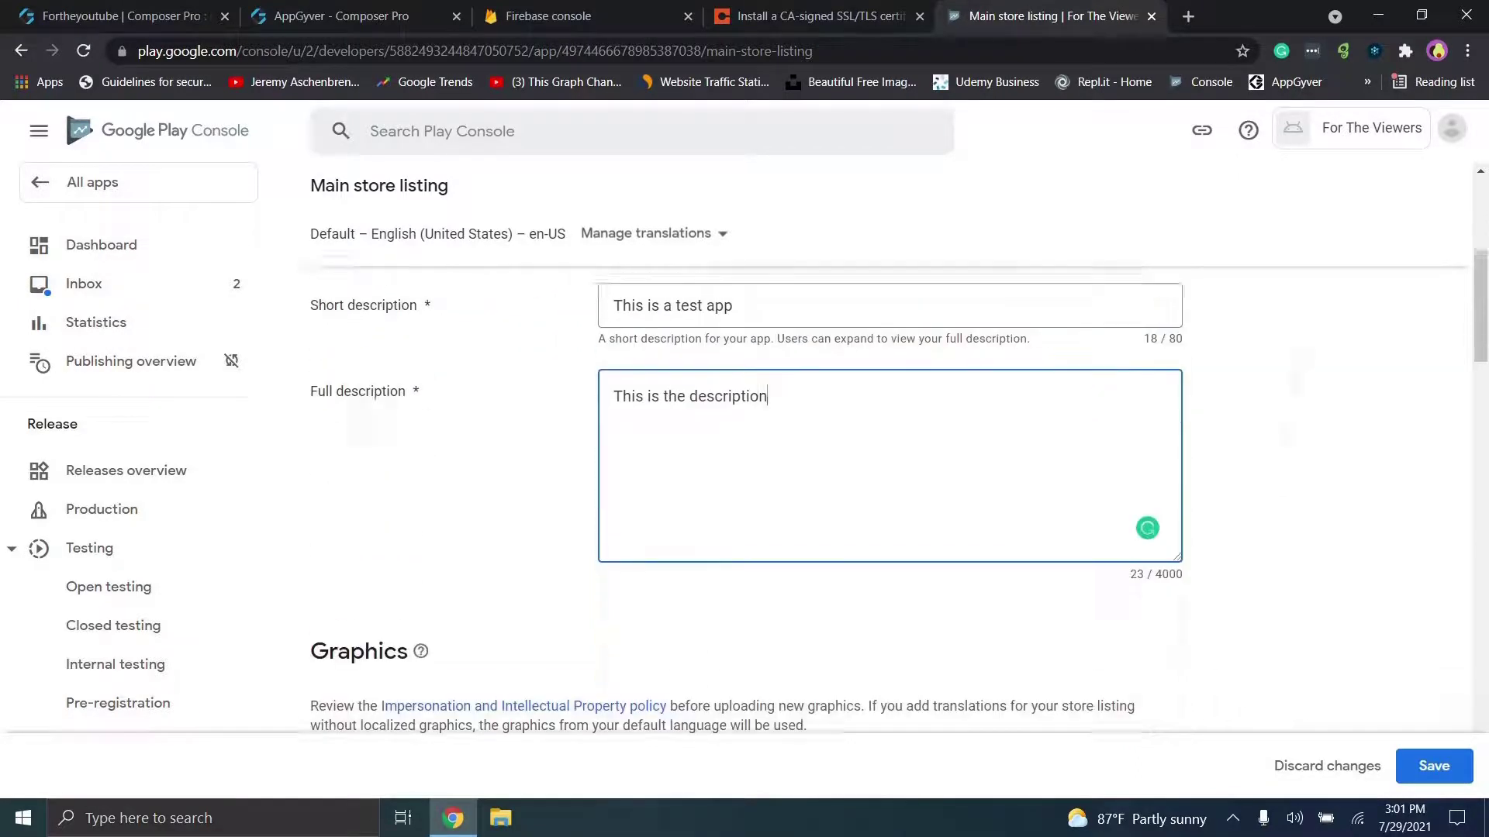
scroll(891, 497, down, 2)
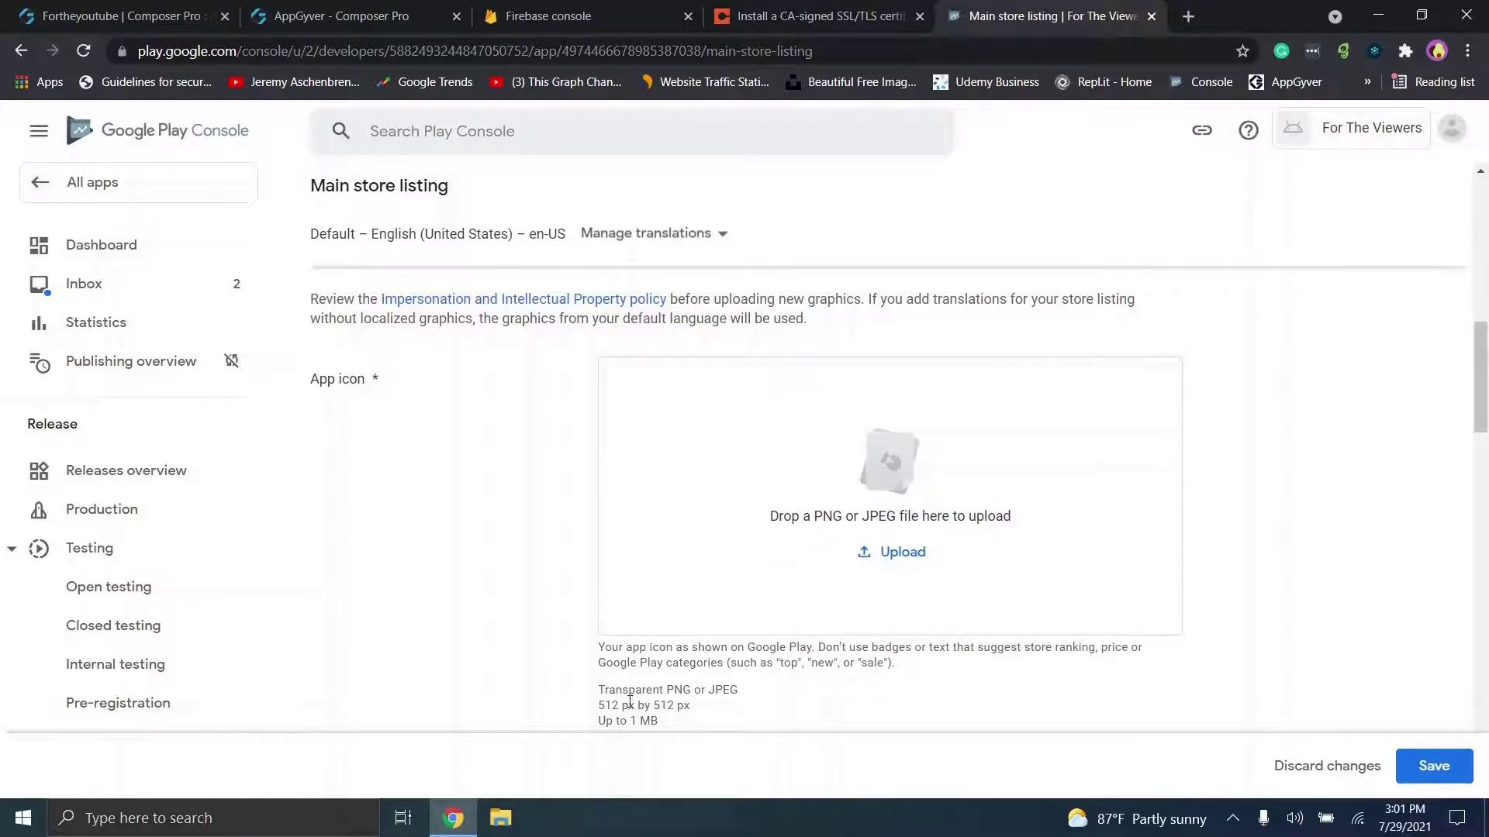
Step: Upload the 512x512 dog image from the Icons folder as the app icon
click(886, 555)
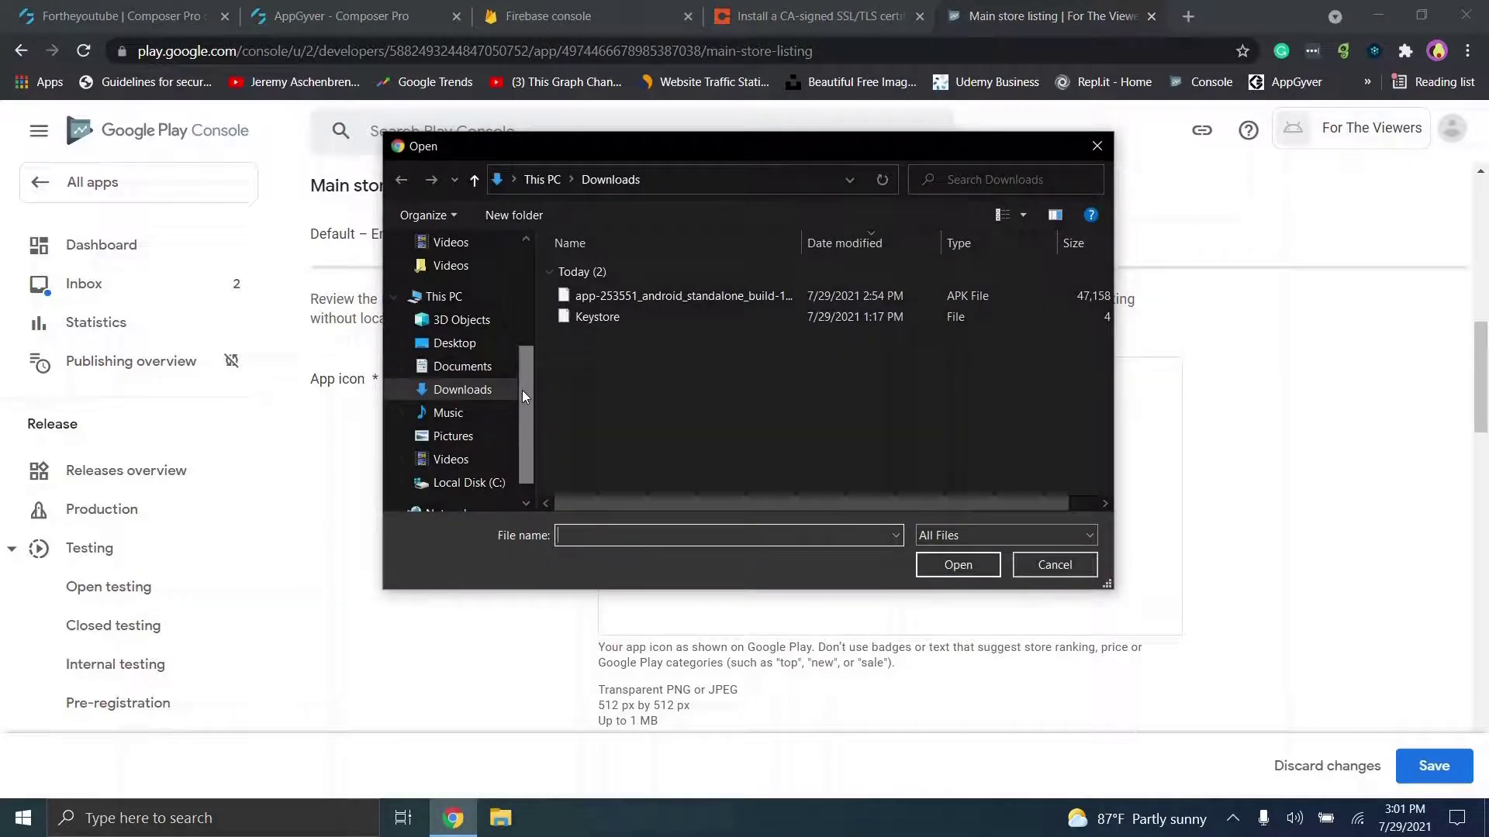
drag(528, 376, 532, 291)
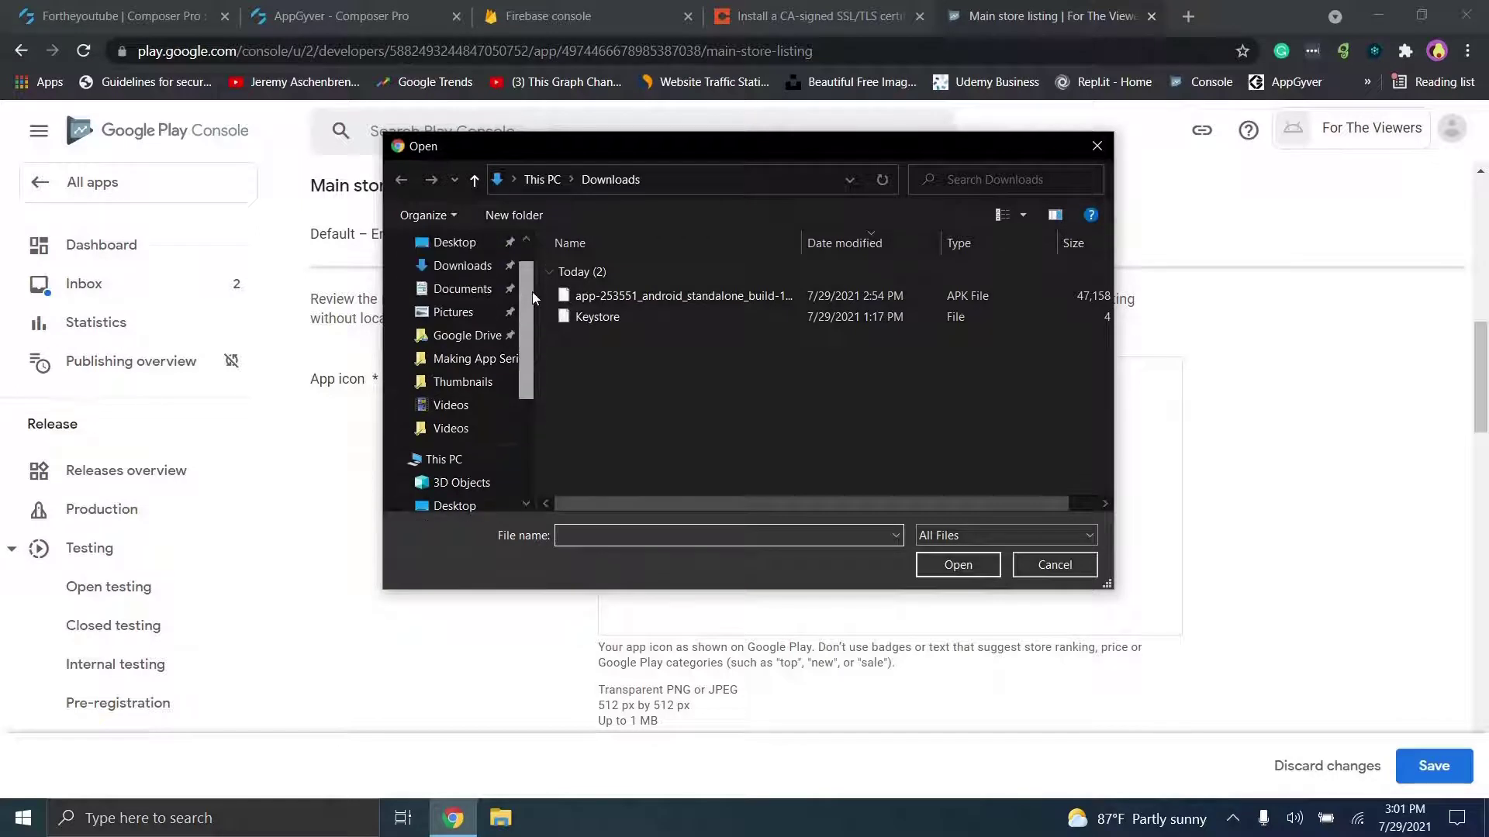
click(434, 341)
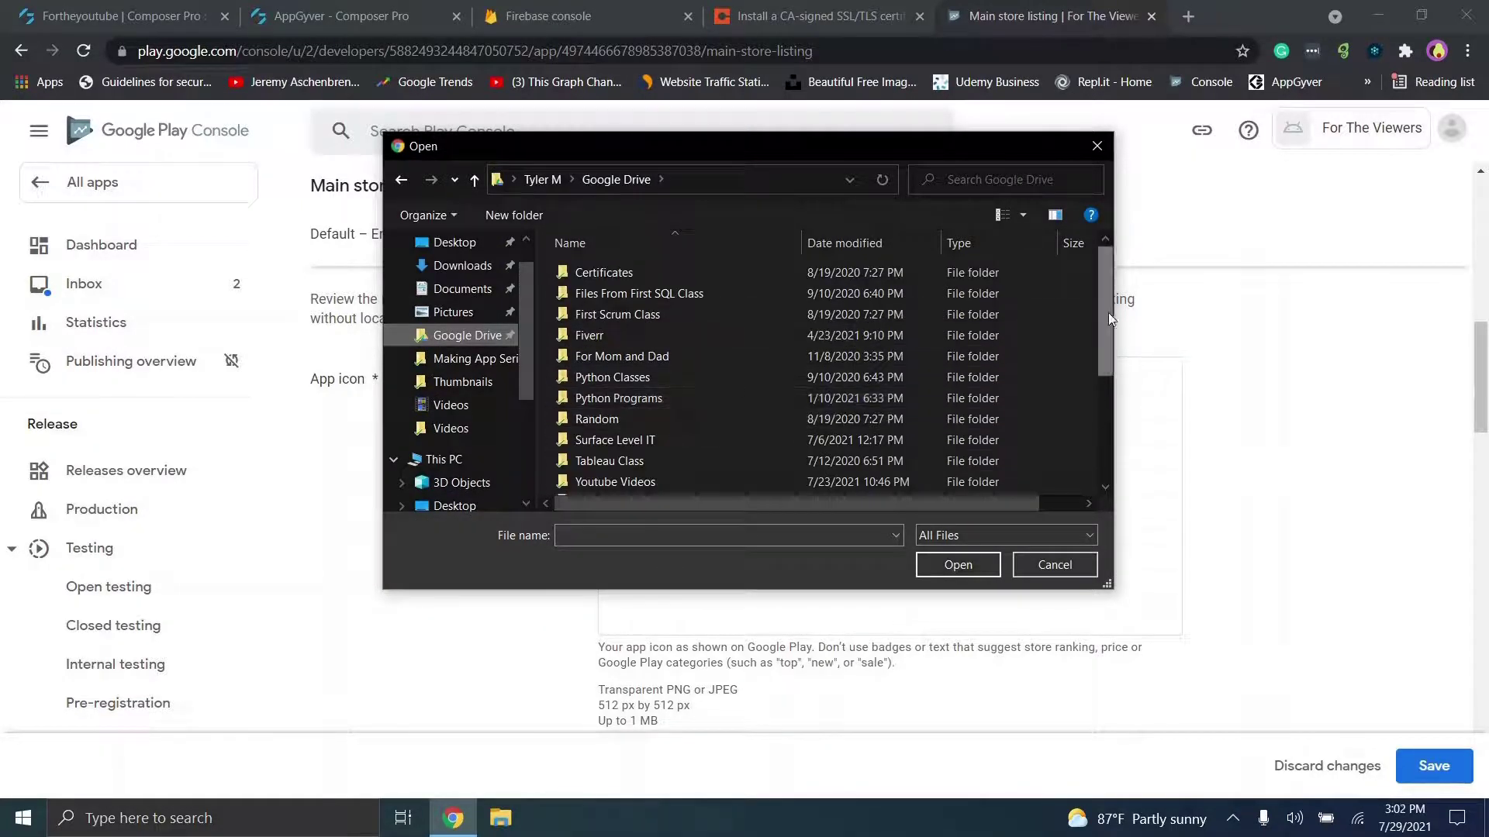
drag(1106, 313, 1107, 322)
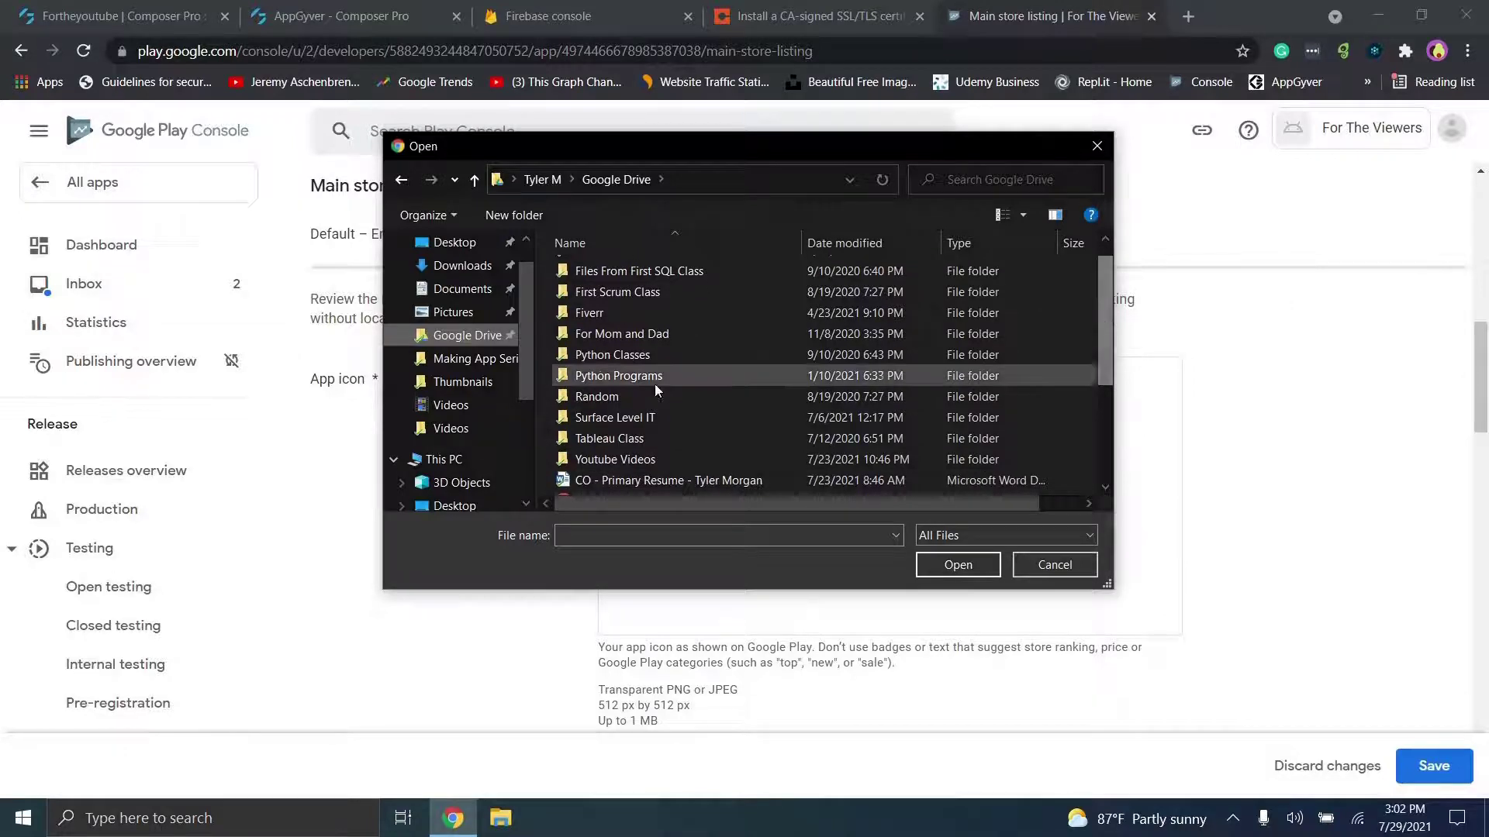
double_click(627, 418)
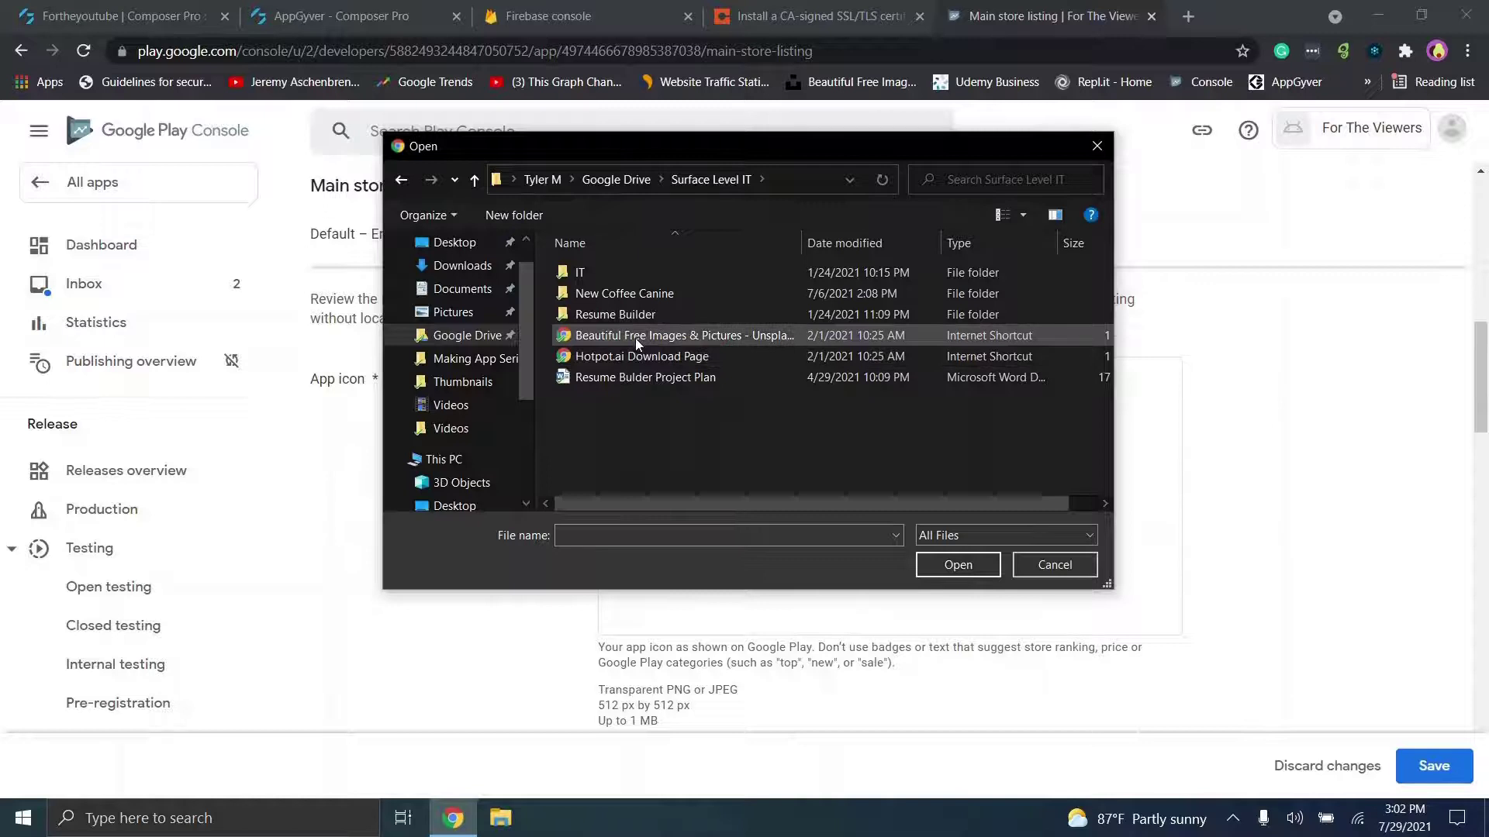
double_click(608, 291)
double_click(747, 342)
click(706, 429)
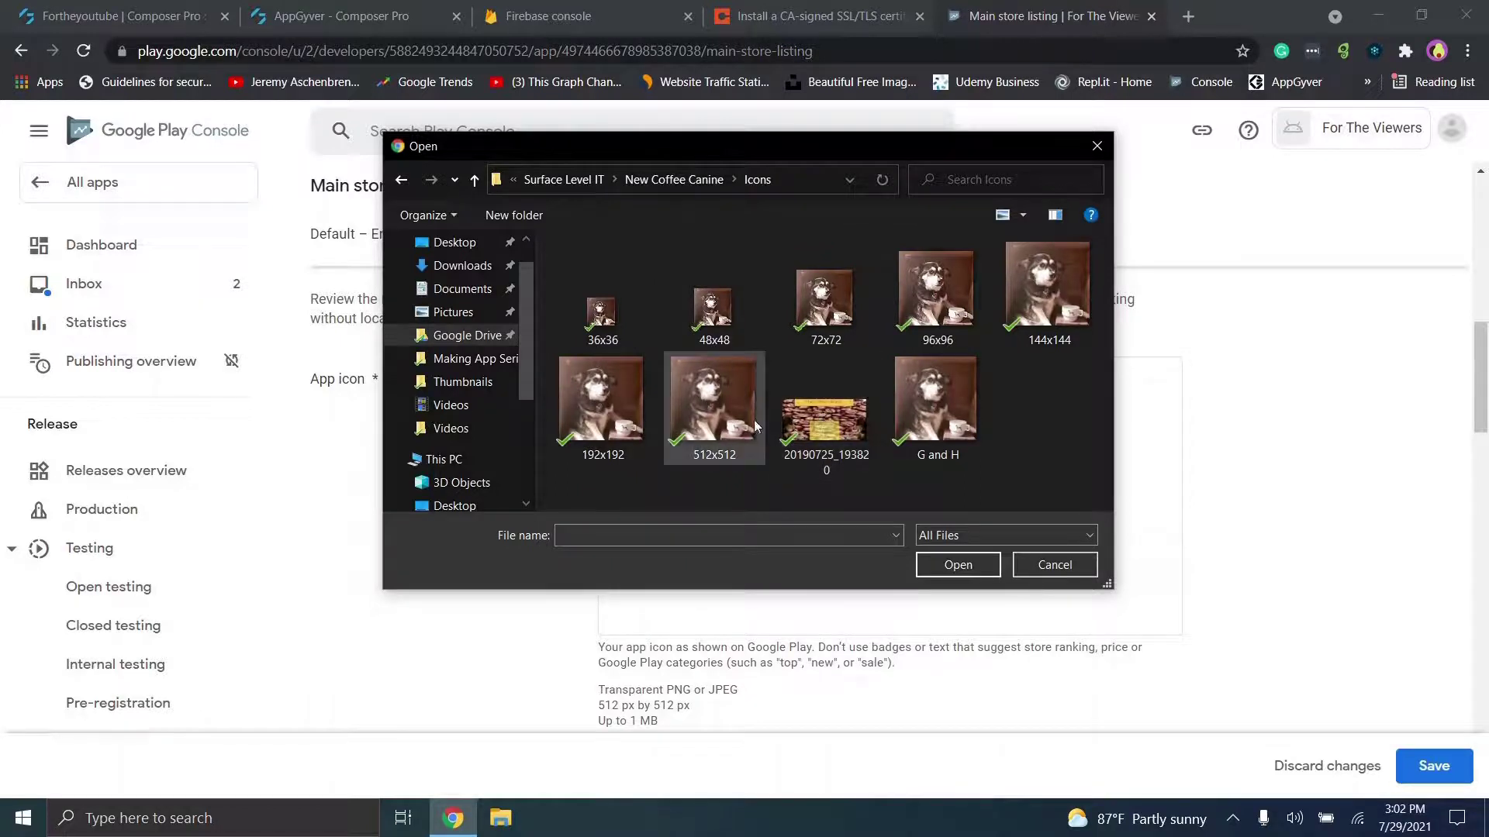
double_click(705, 429)
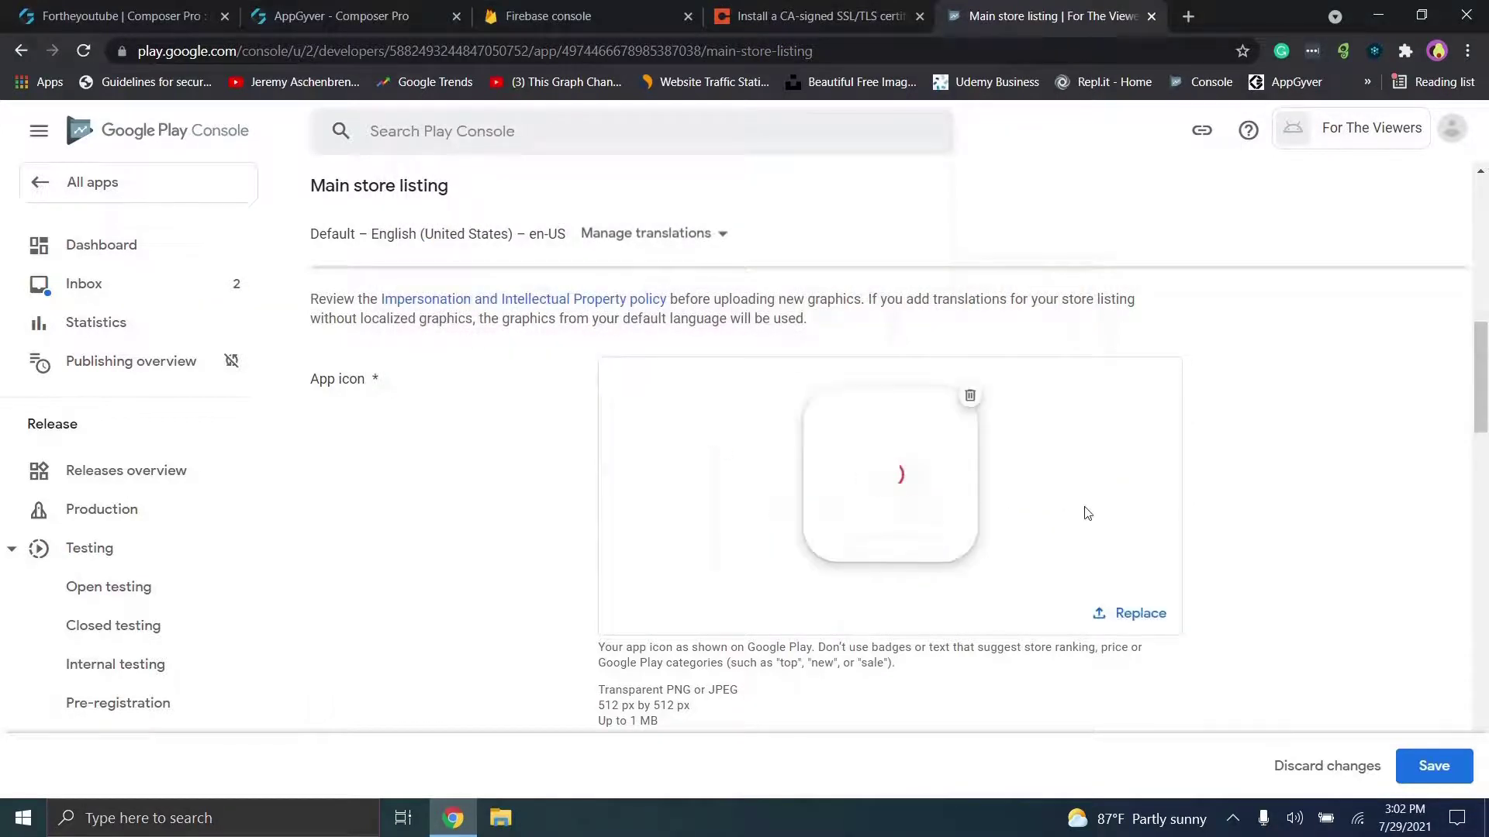
Step: Upload the 20190725_193820 coffee image as the 1,024 x 500 feature graphic
scroll(456, 470, down, 5)
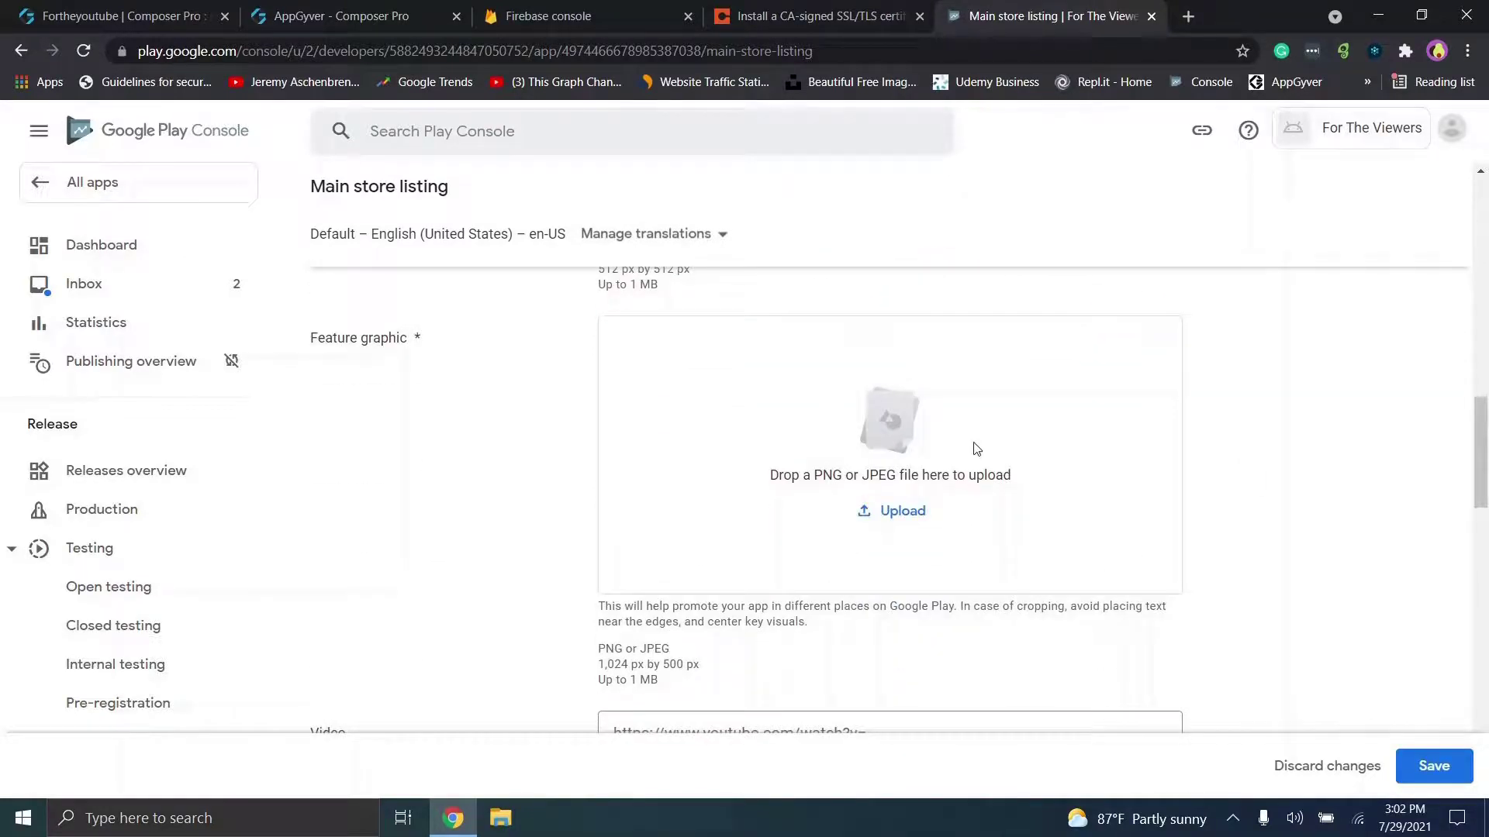
click(872, 508)
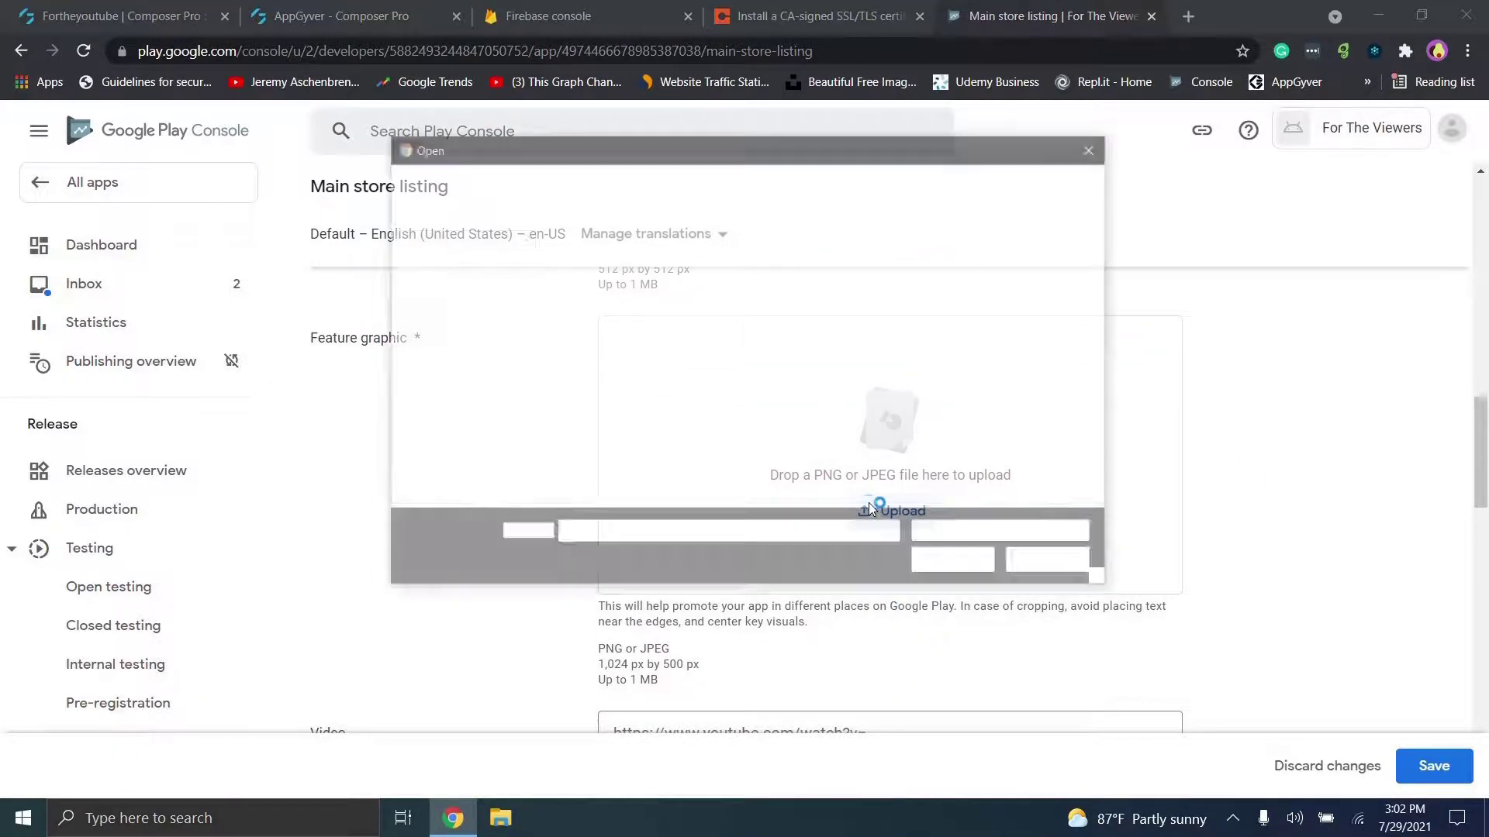
drag(602, 149, 855, 152)
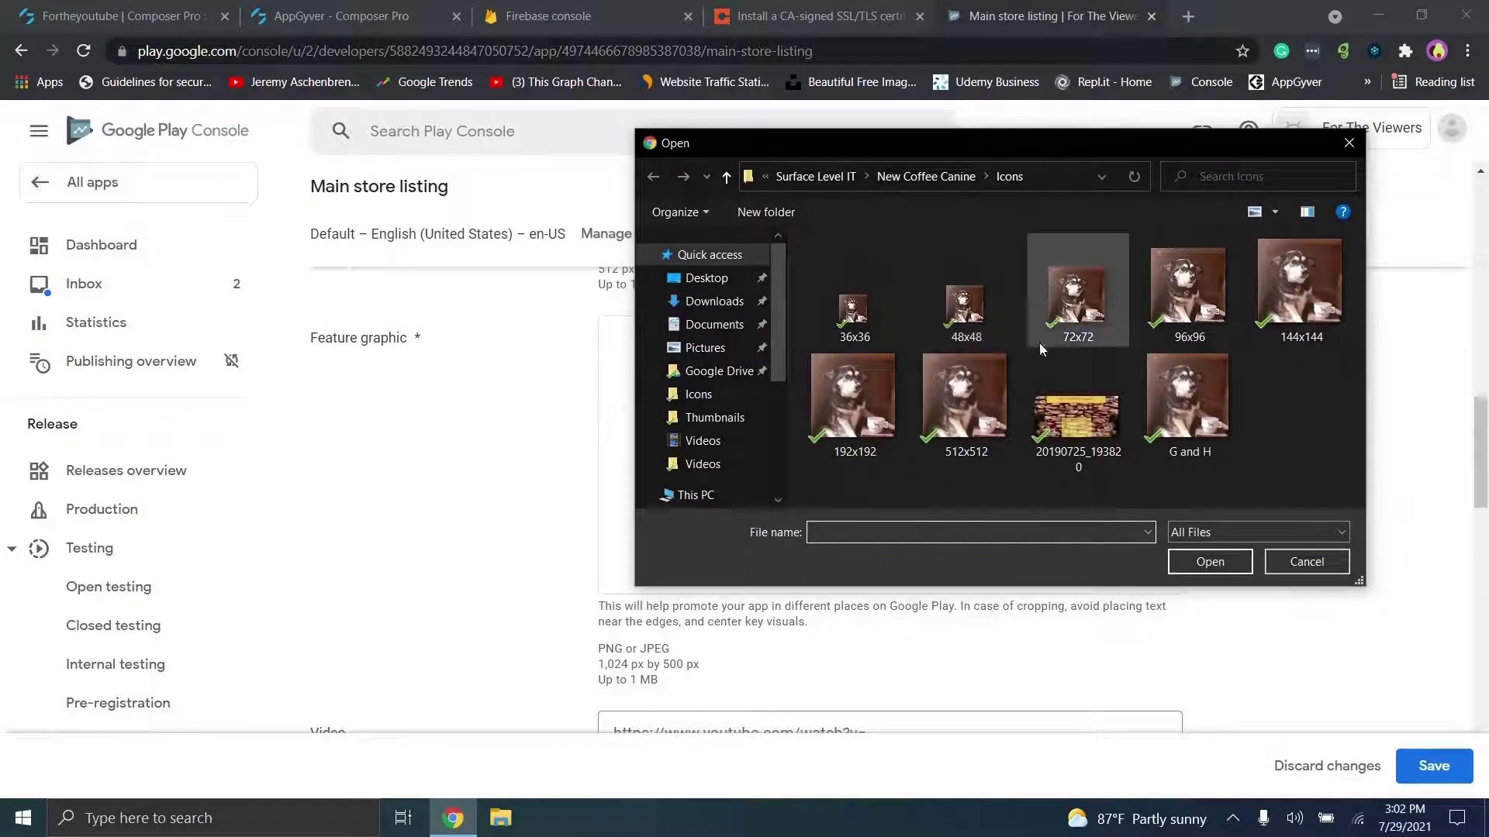
click(1047, 411)
double_click(1047, 413)
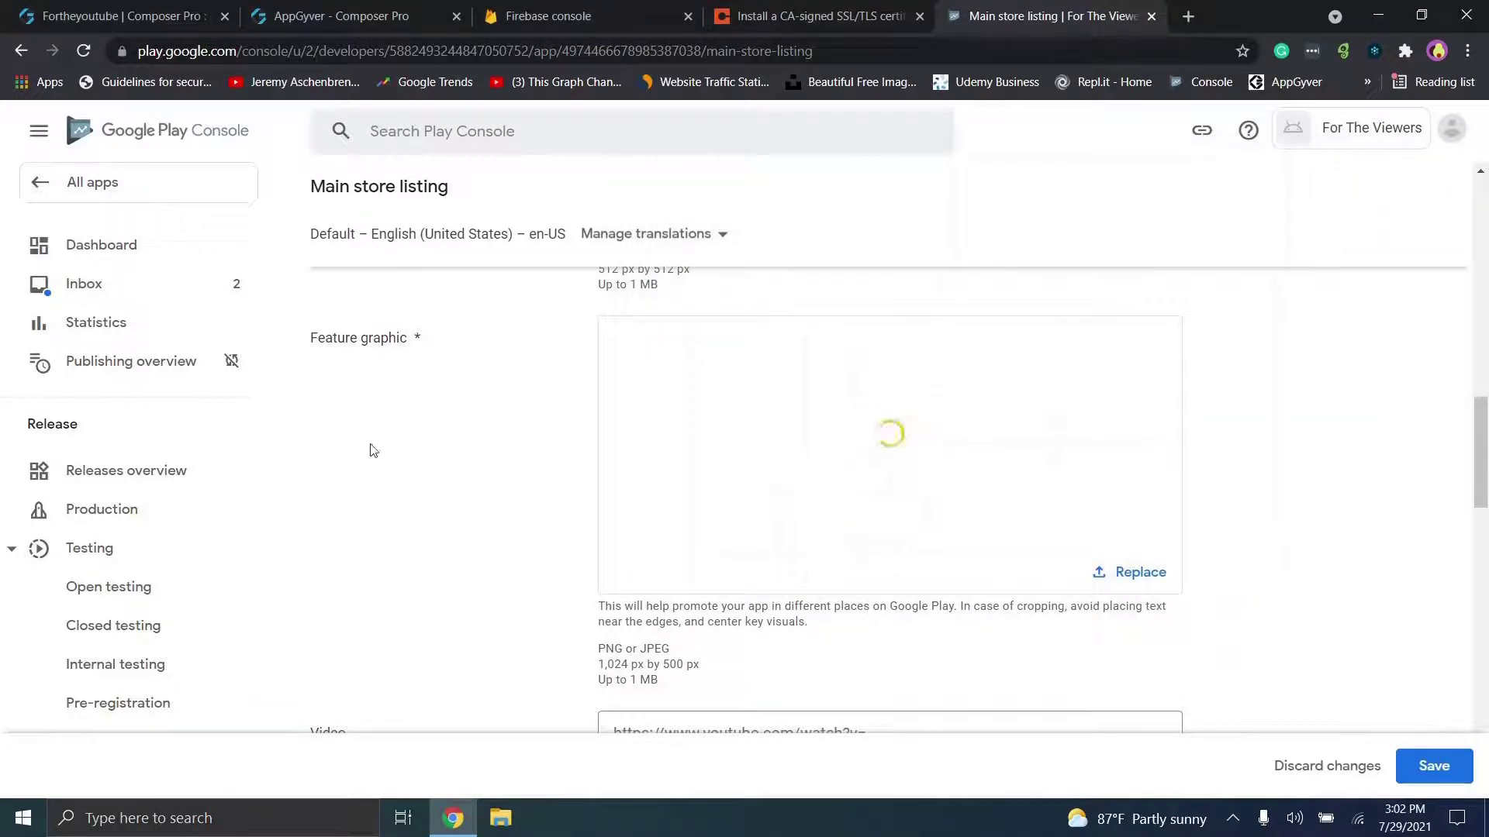
drag(686, 664, 611, 666)
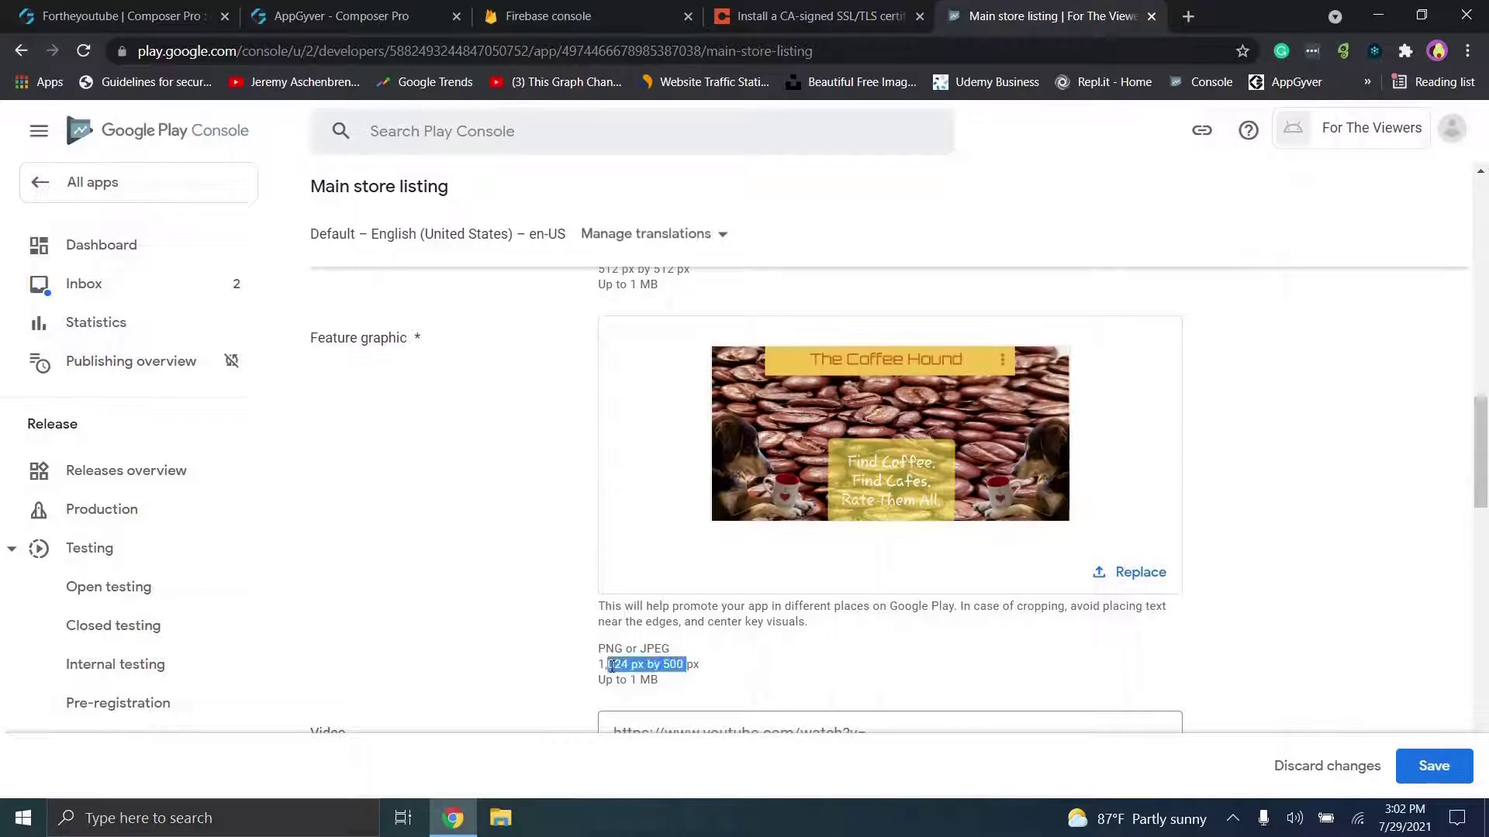
click(613, 669)
scroll(617, 669, down, 4)
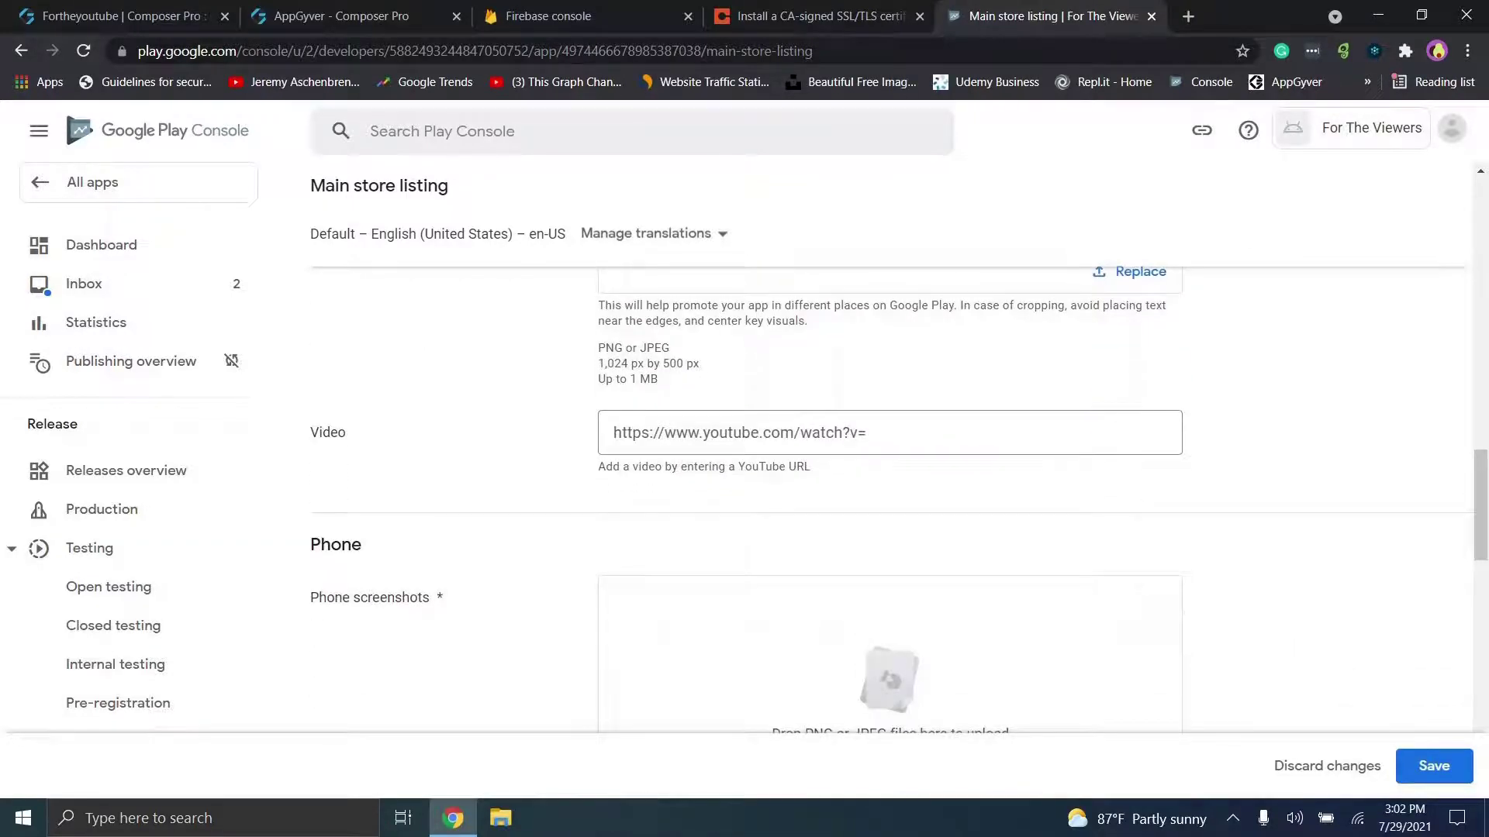
Step: Open the file picker for uploading phone screenshots
click(910, 422)
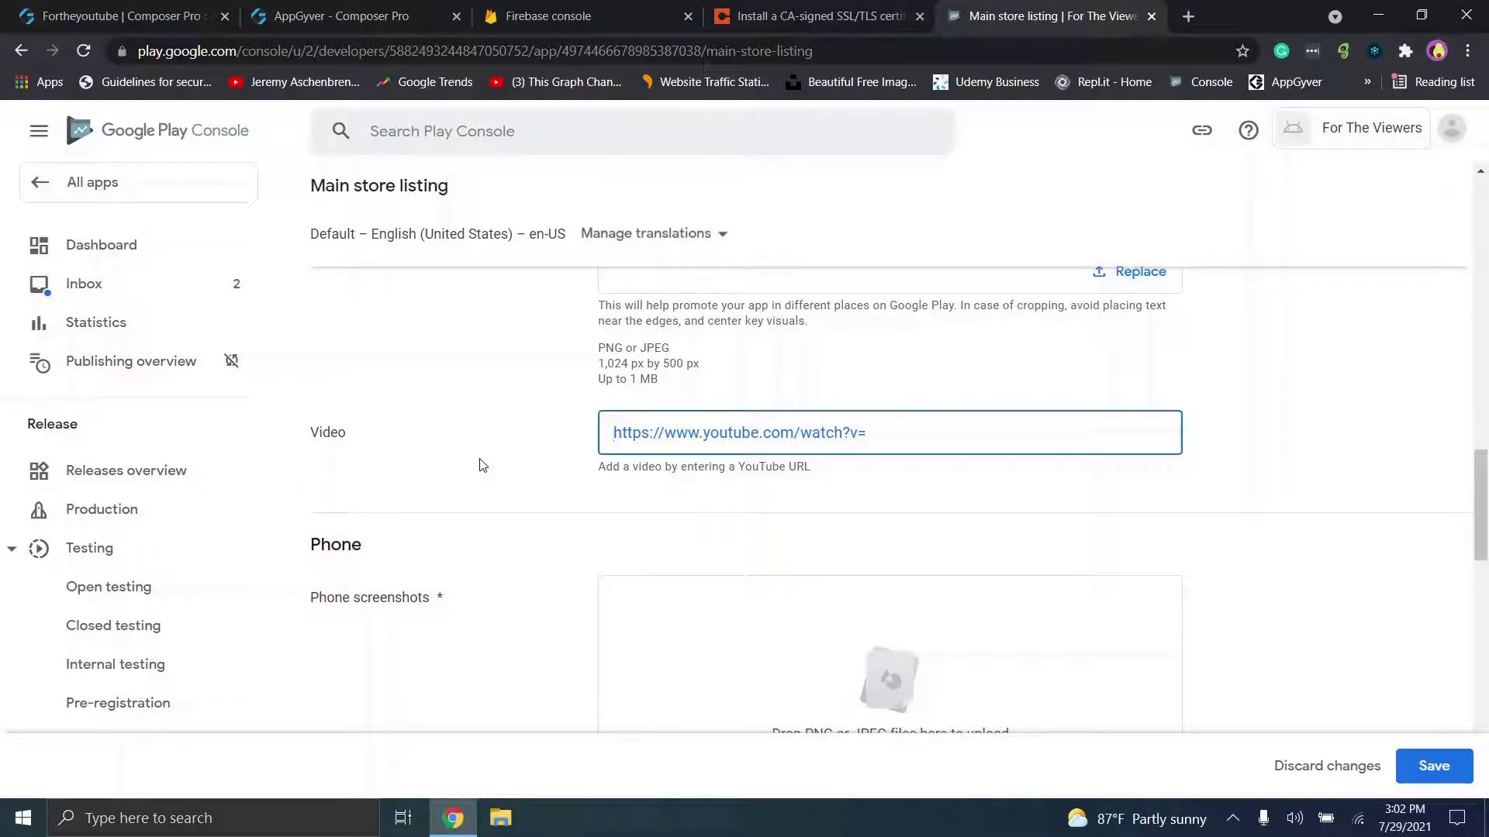
scroll(483, 466, down, 3)
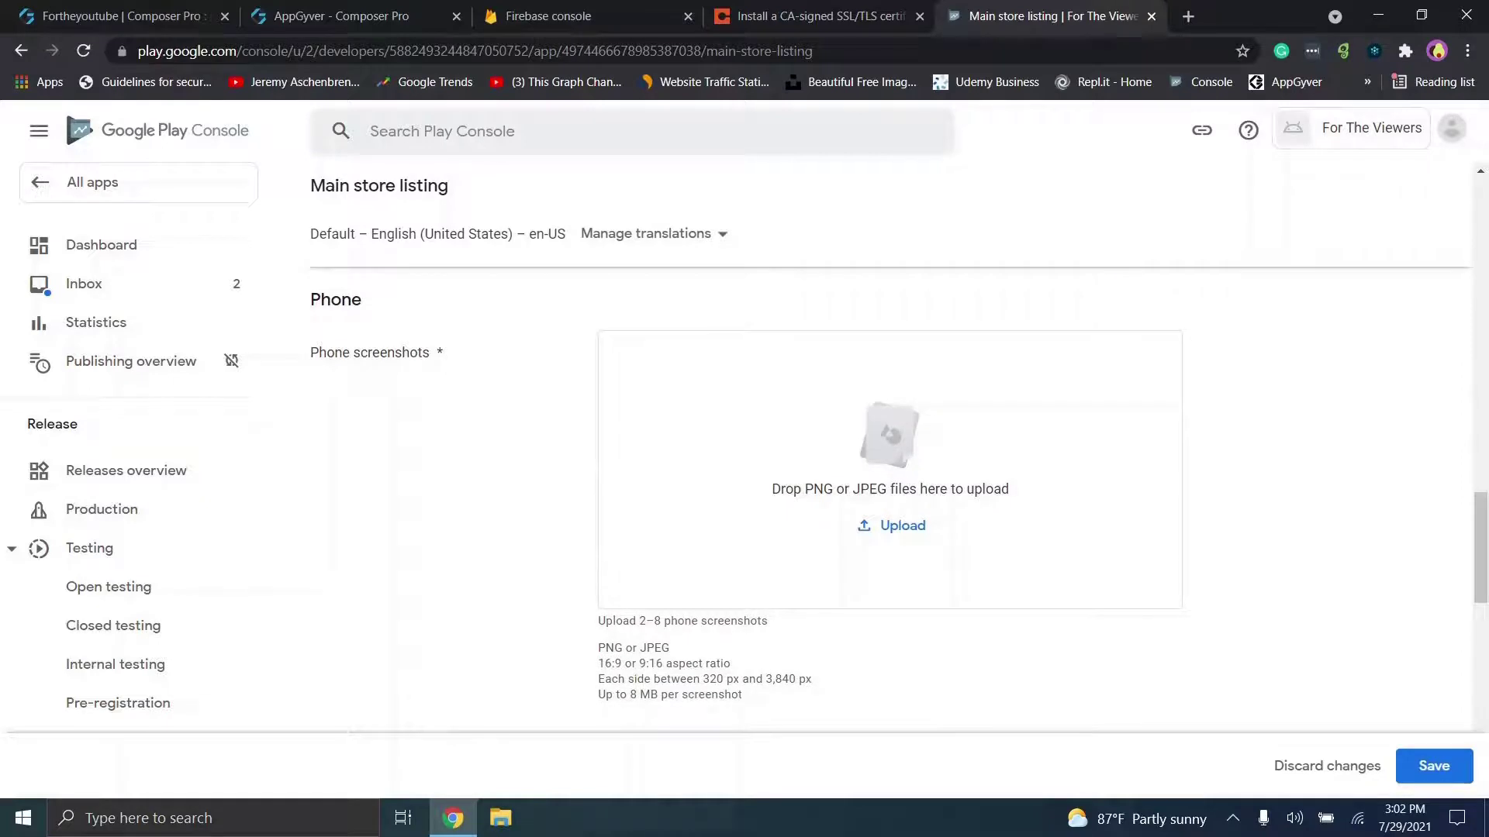
click(898, 525)
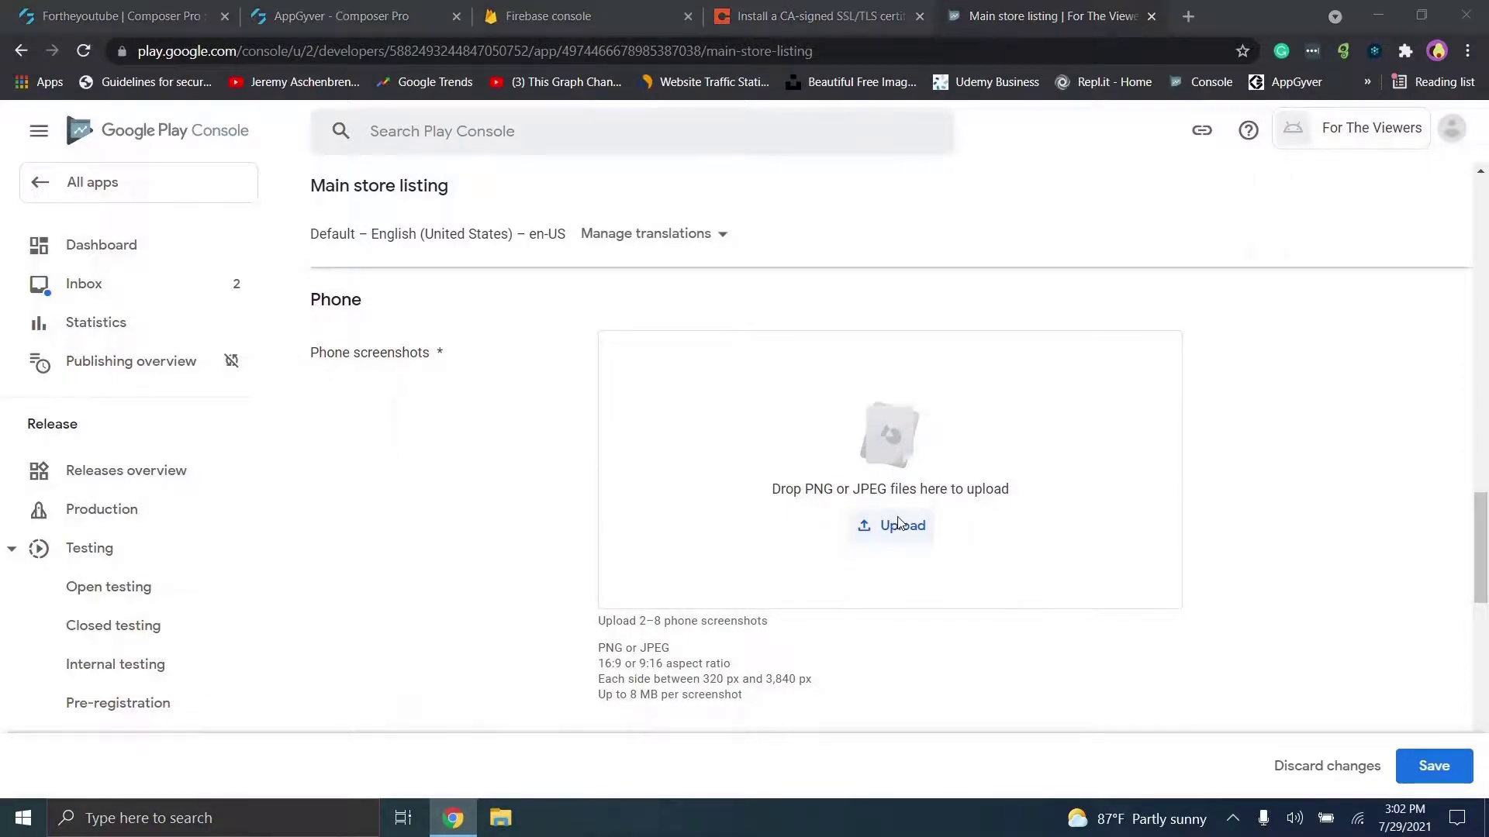
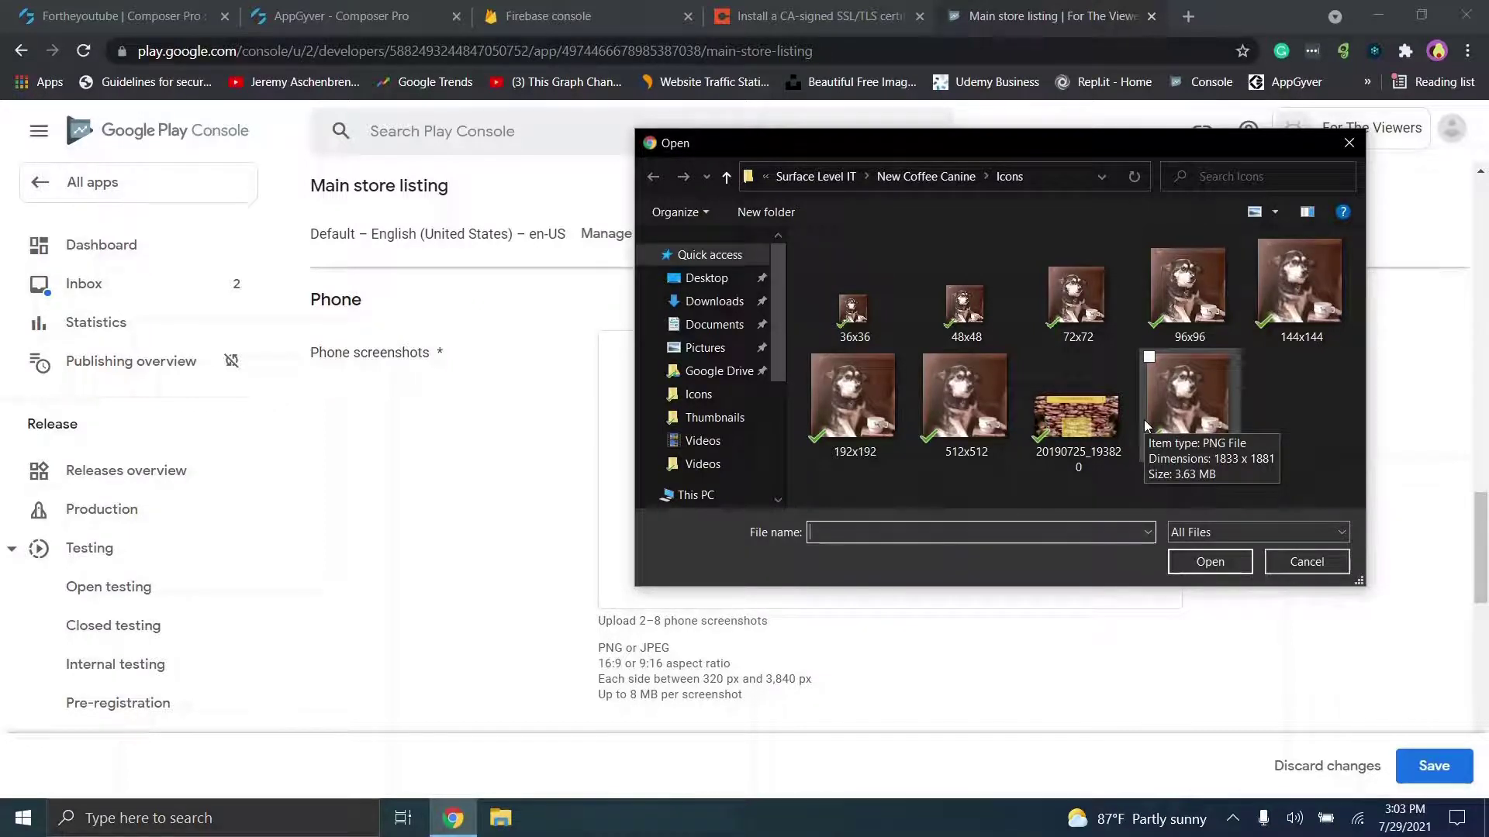
Step: Upload the two app screenshots from New Coffee Canine > Screenshots as phone screenshots
click(928, 176)
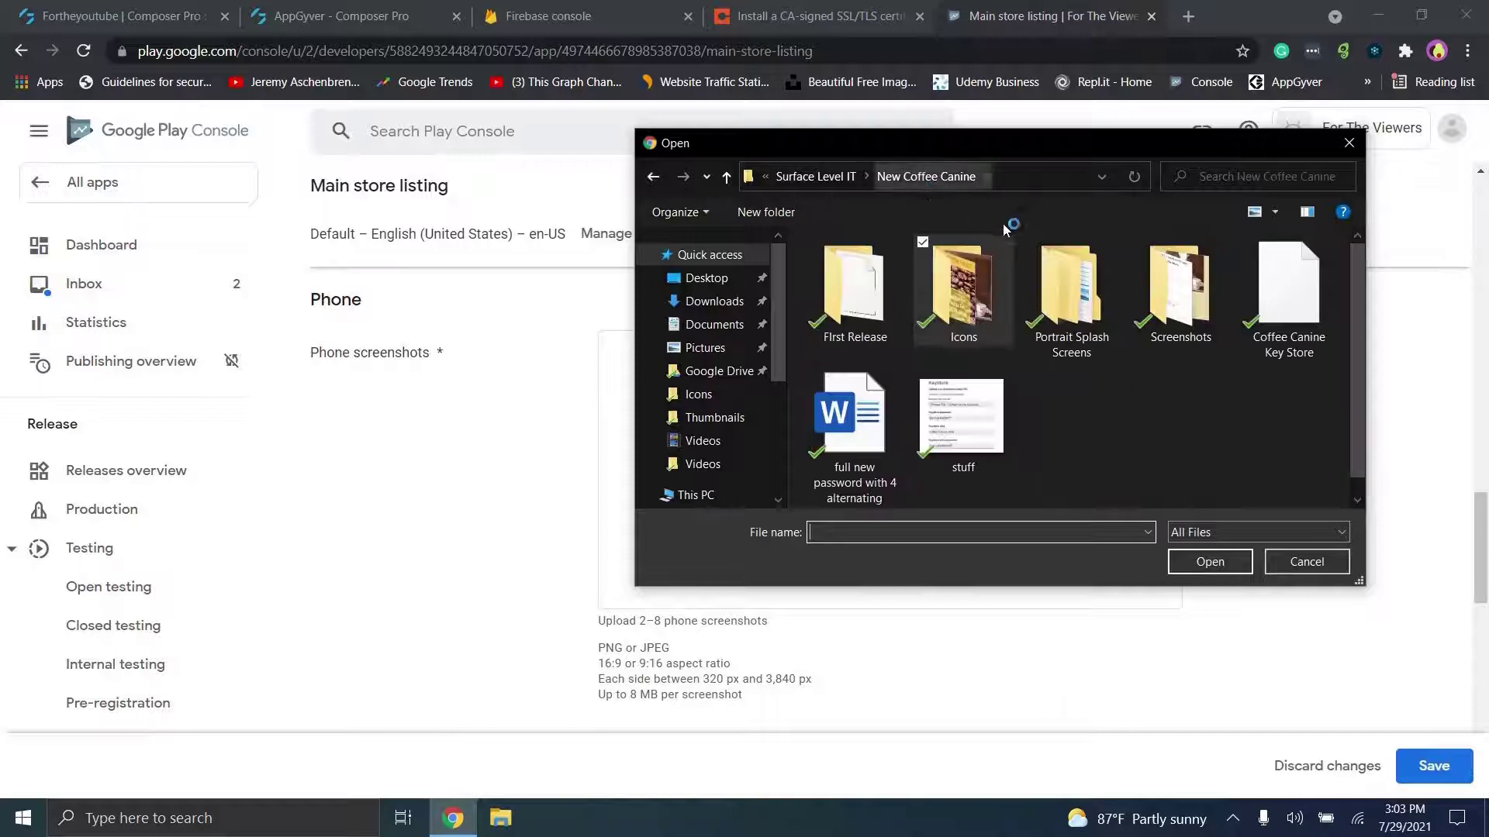
double_click(1155, 291)
click(869, 306)
double_click(869, 306)
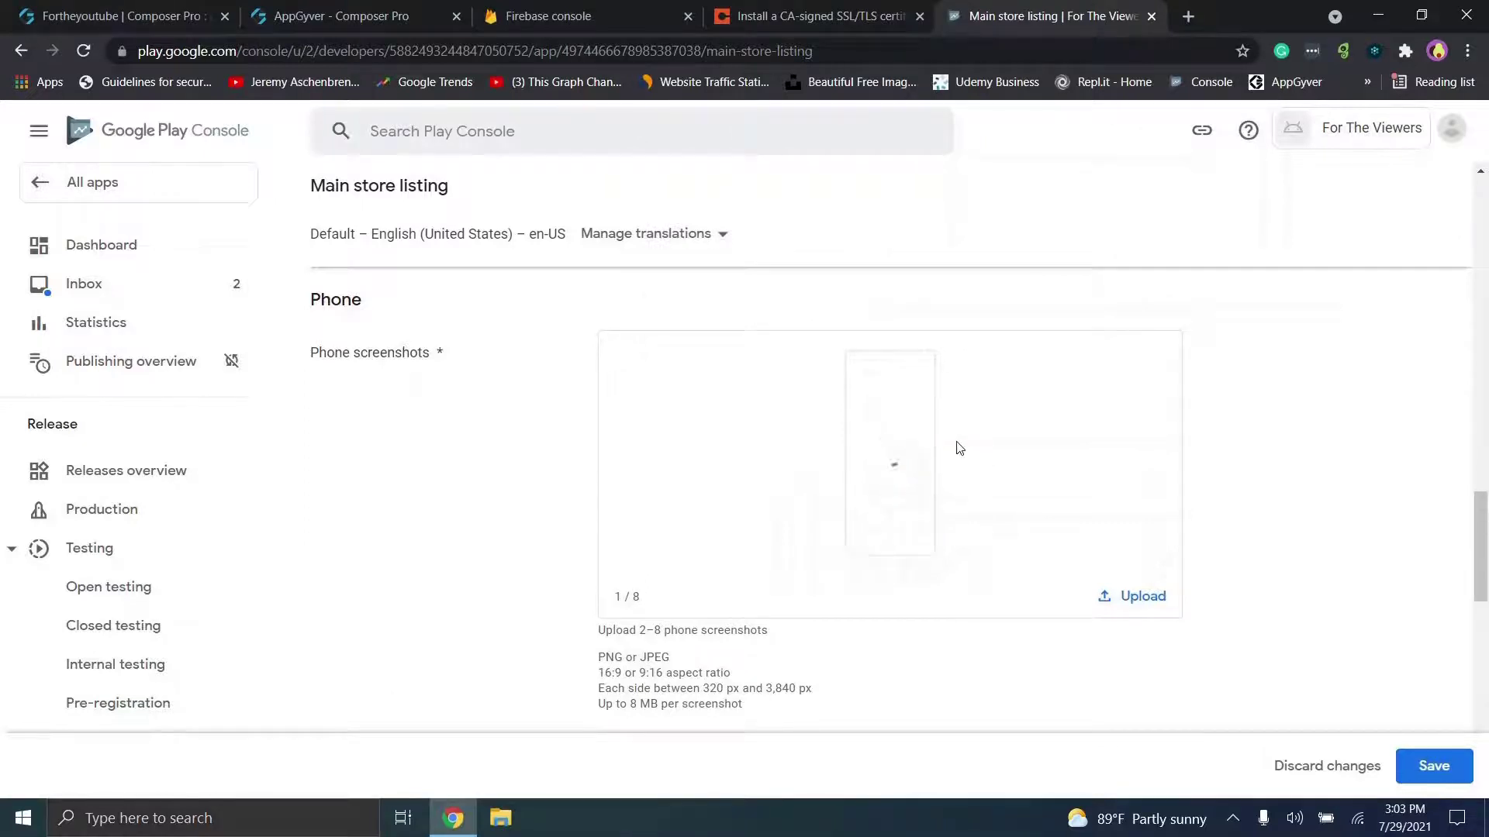
drag(1482, 508, 1483, 519)
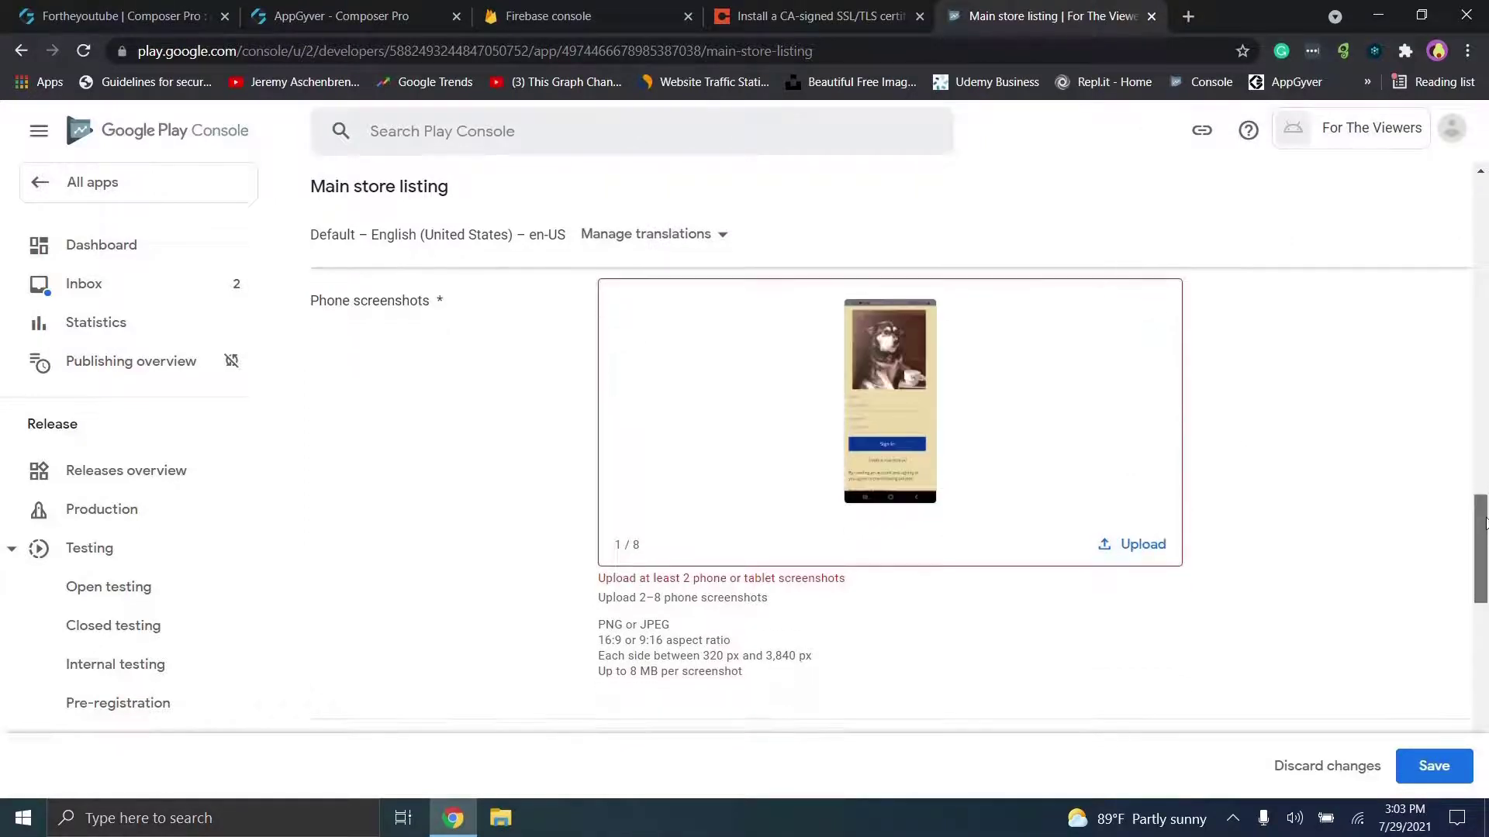
click(1116, 543)
double_click(997, 281)
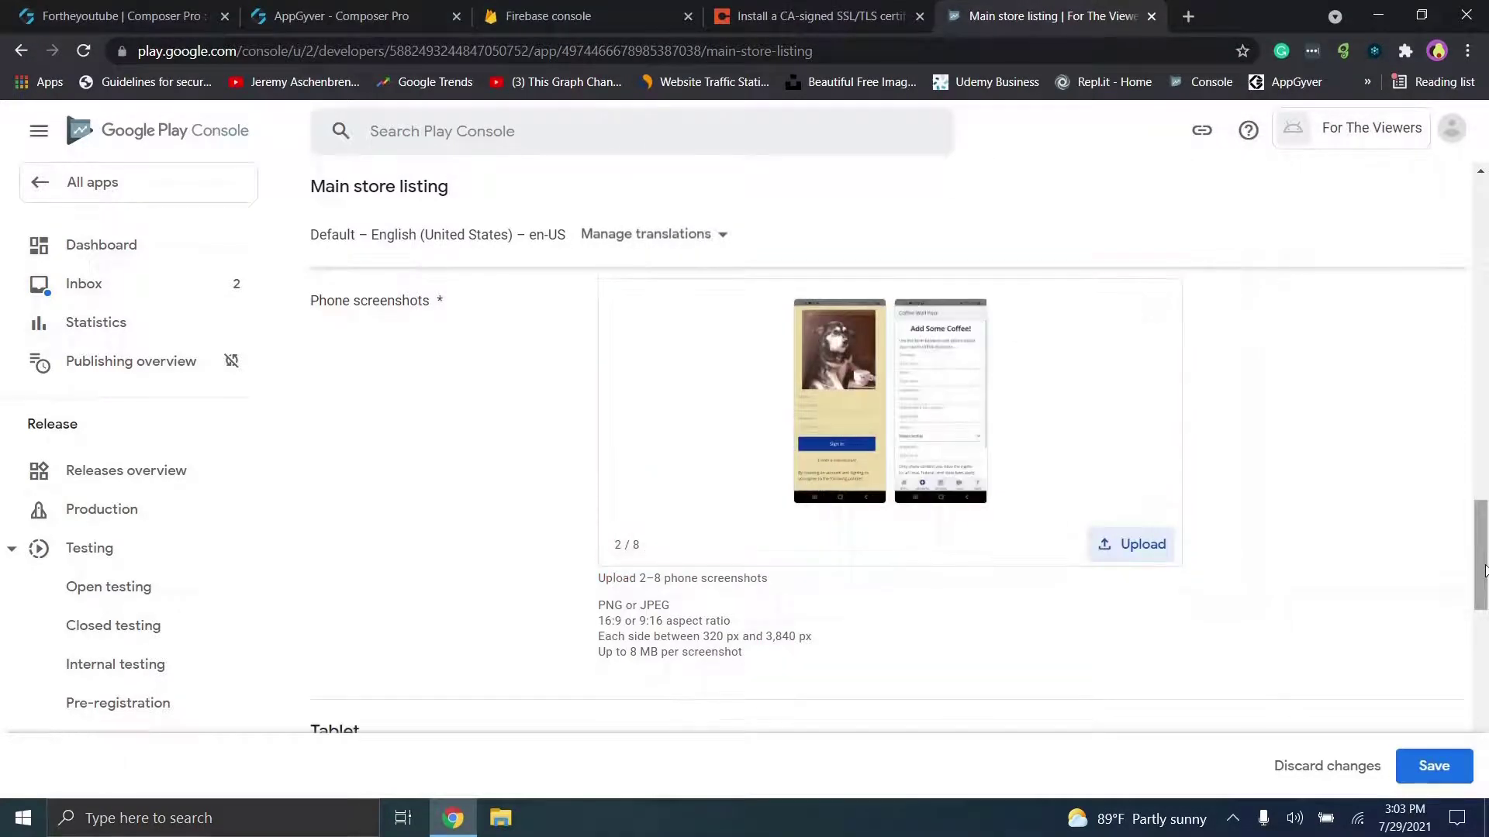
scroll(1484, 571, down, 5)
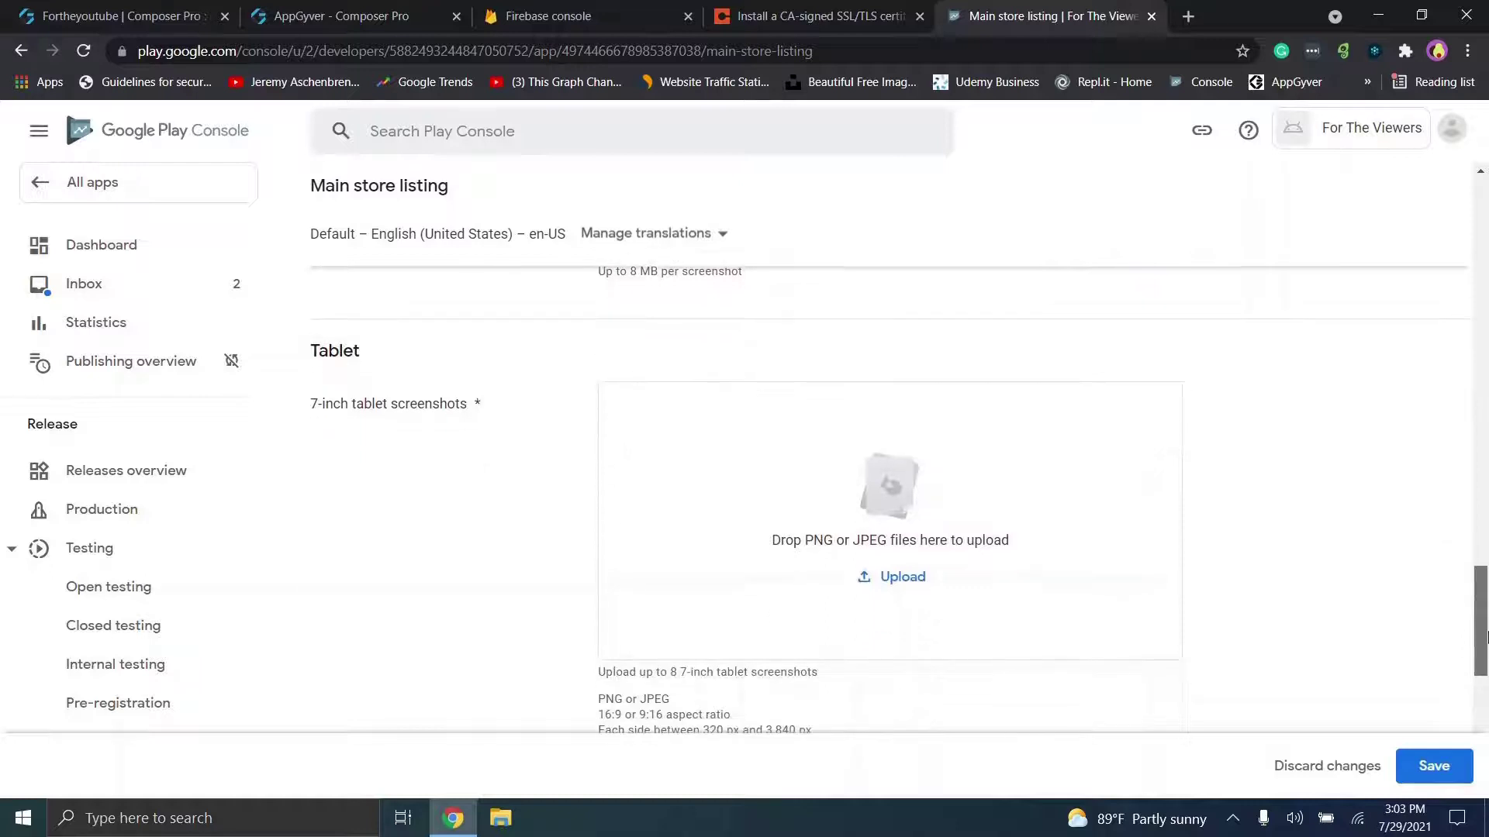
Step: Upload both app screenshots as 7-inch tablet screenshots
click(884, 570)
click(882, 573)
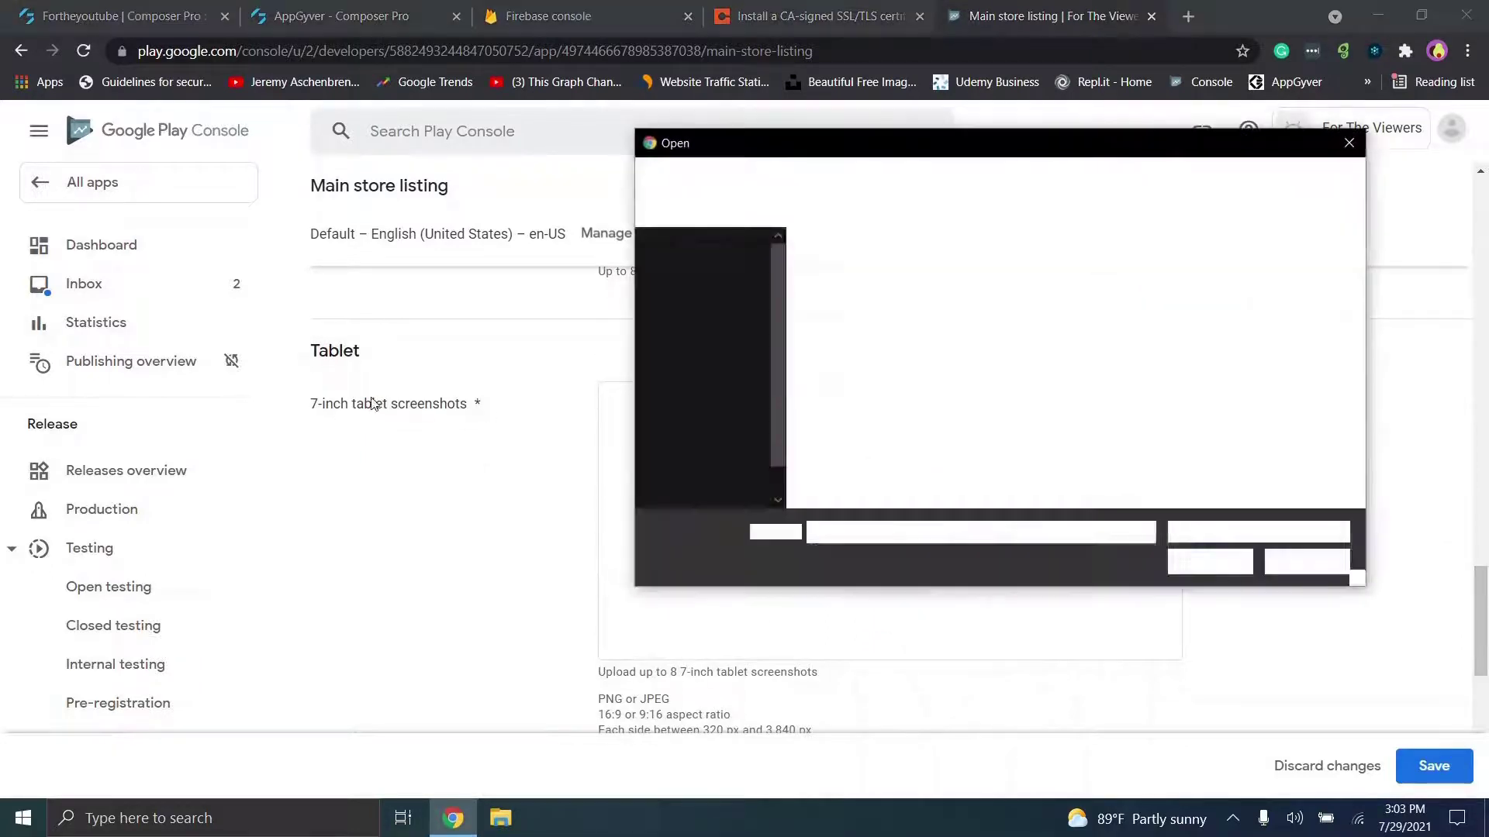
double_click(860, 310)
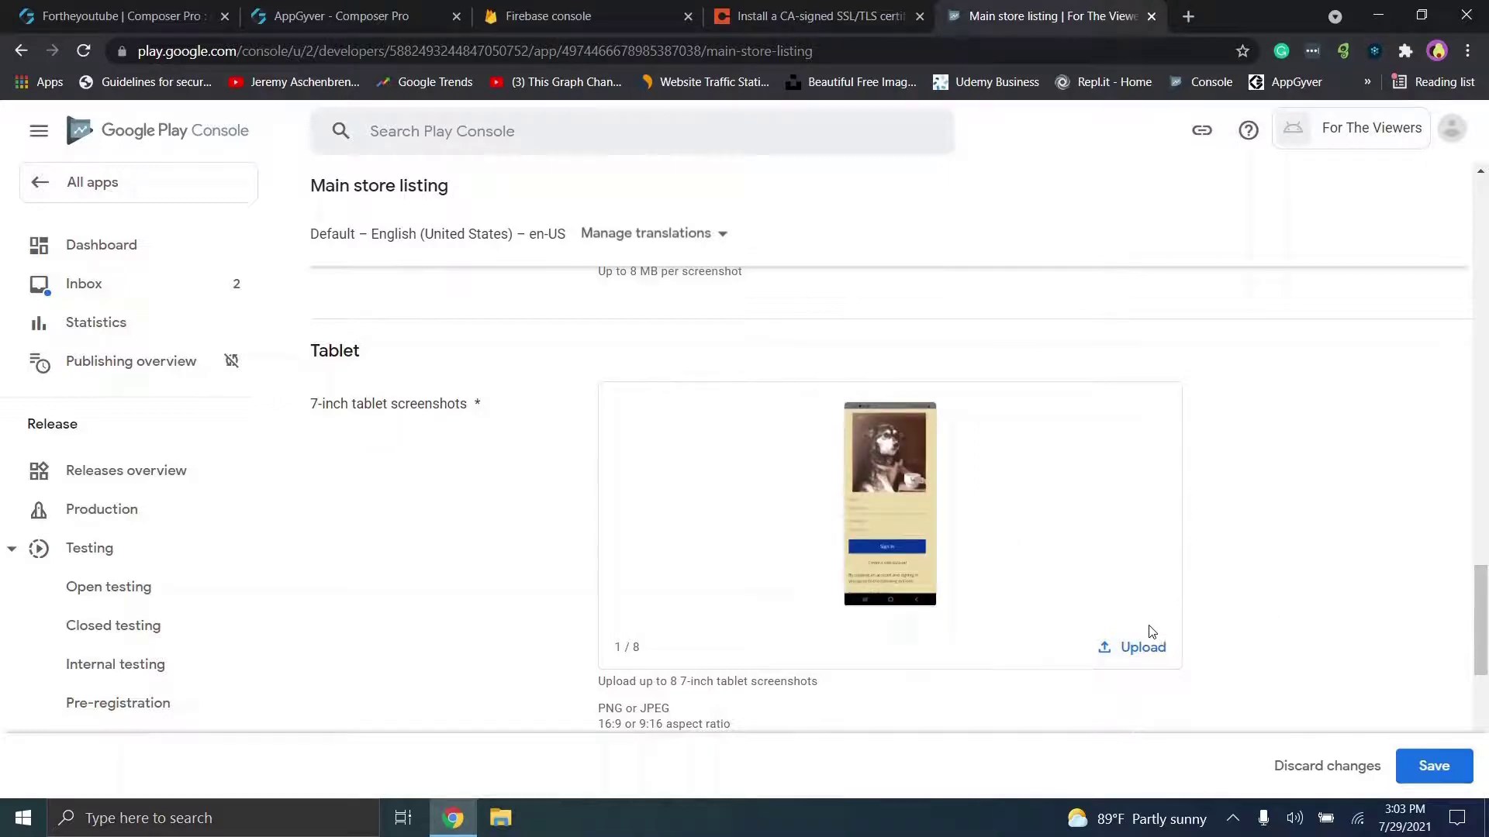
click(1139, 646)
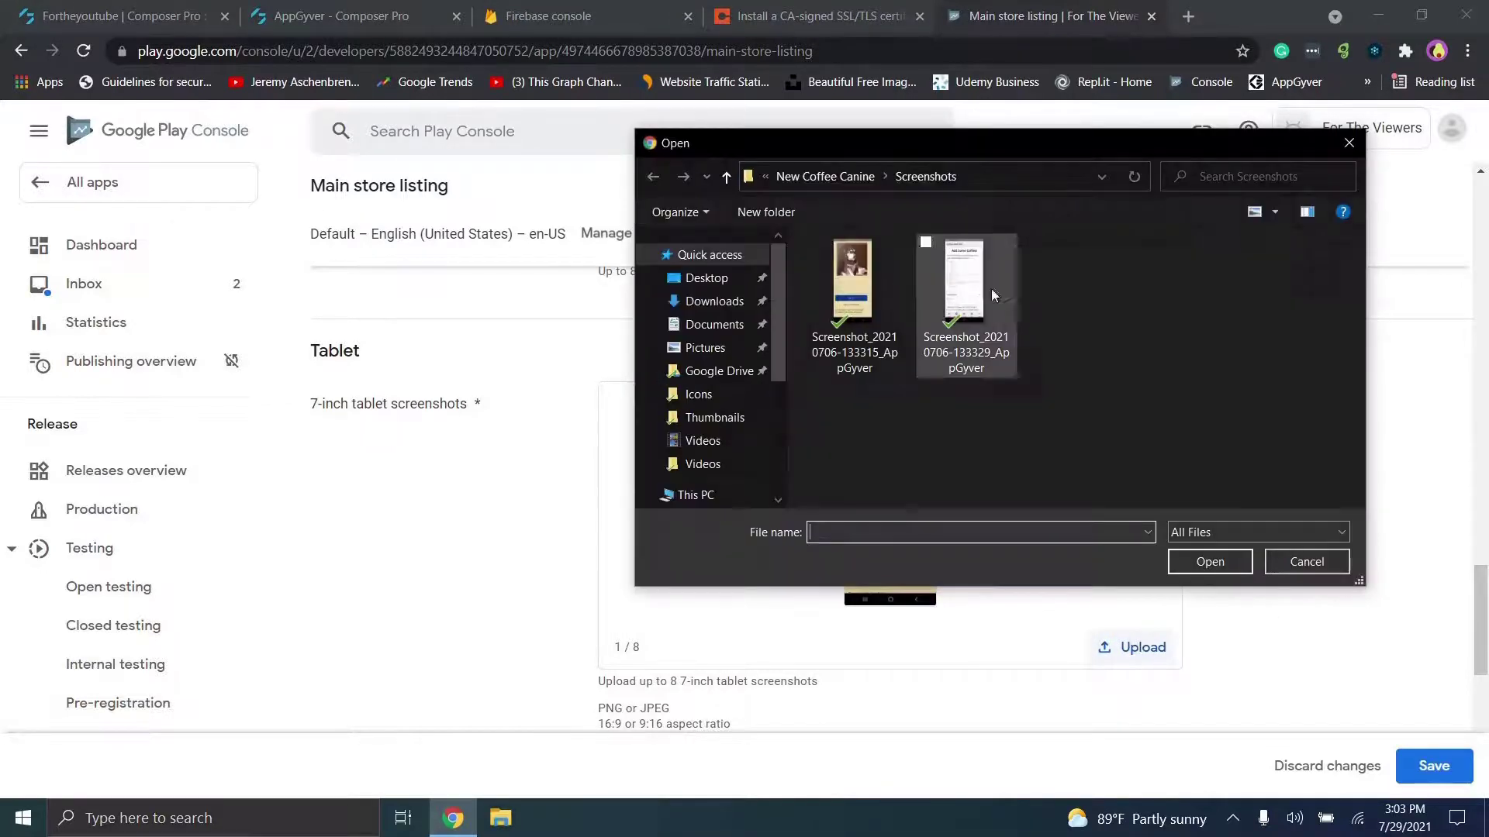
double_click(991, 289)
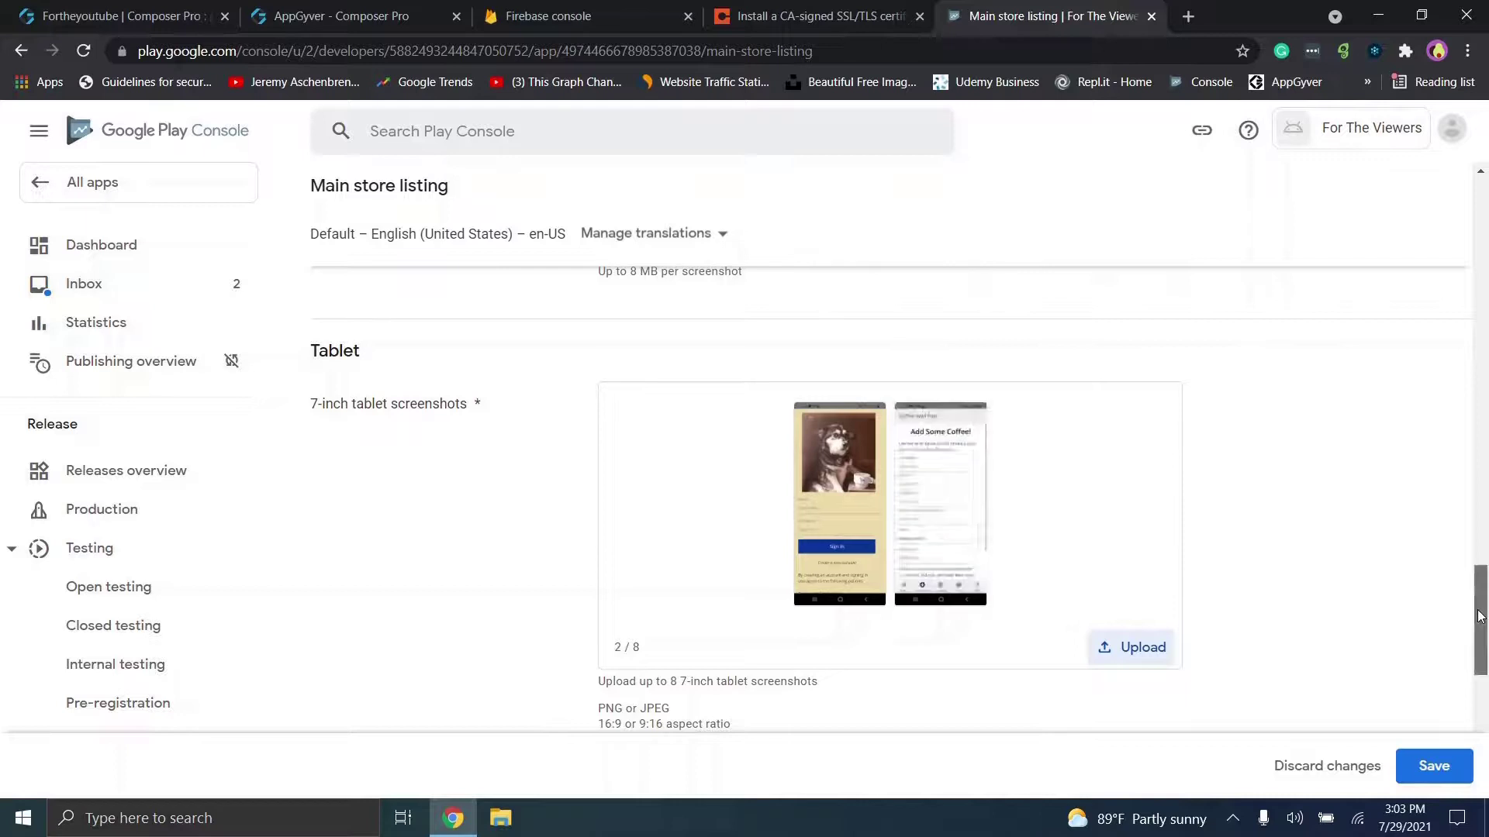
scroll(1479, 617, down, 5)
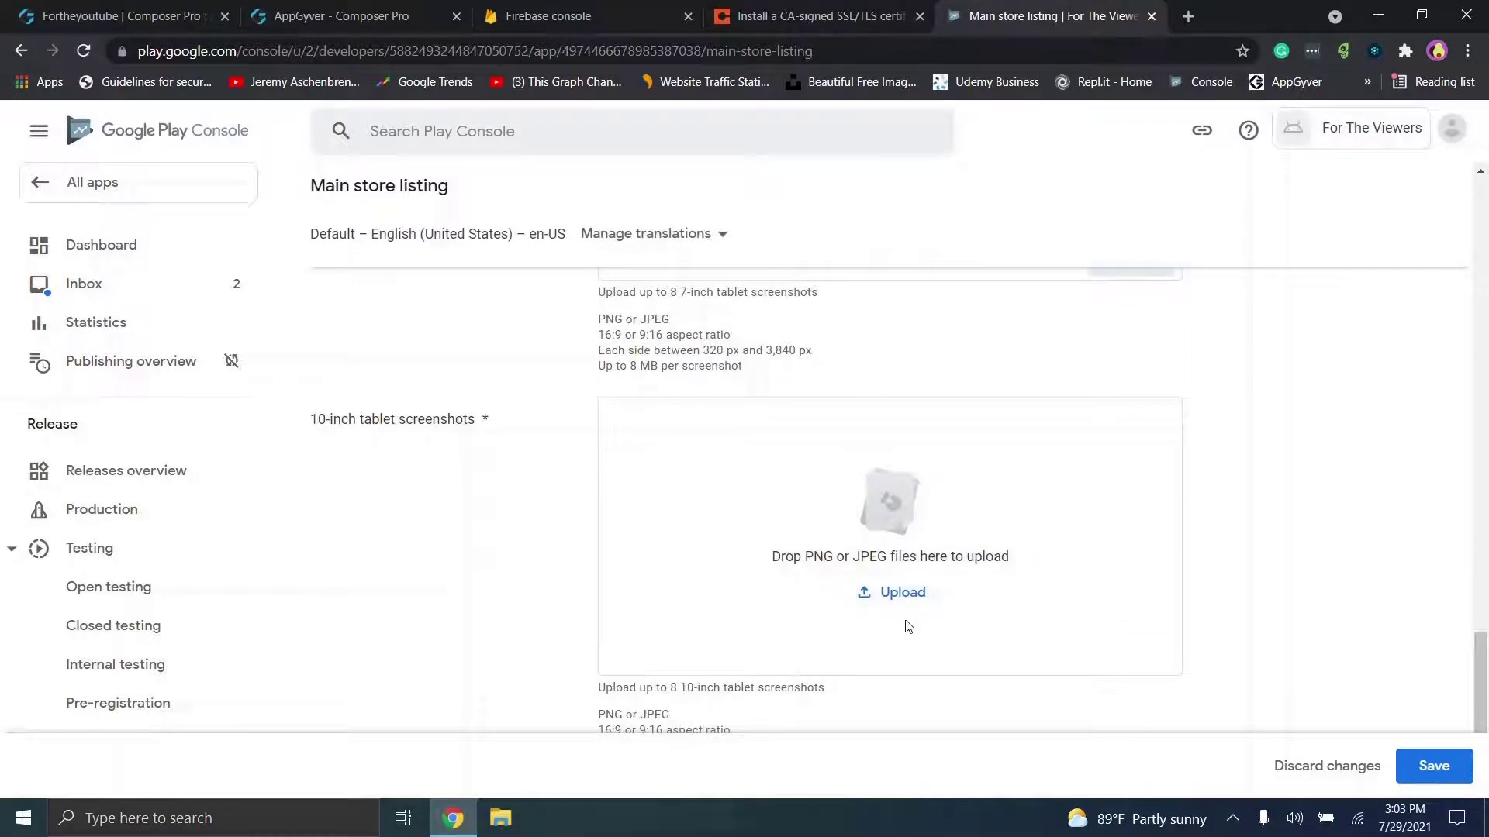
Step: Upload both app screenshots as 10-inch tablet screenshots
click(892, 593)
click(900, 309)
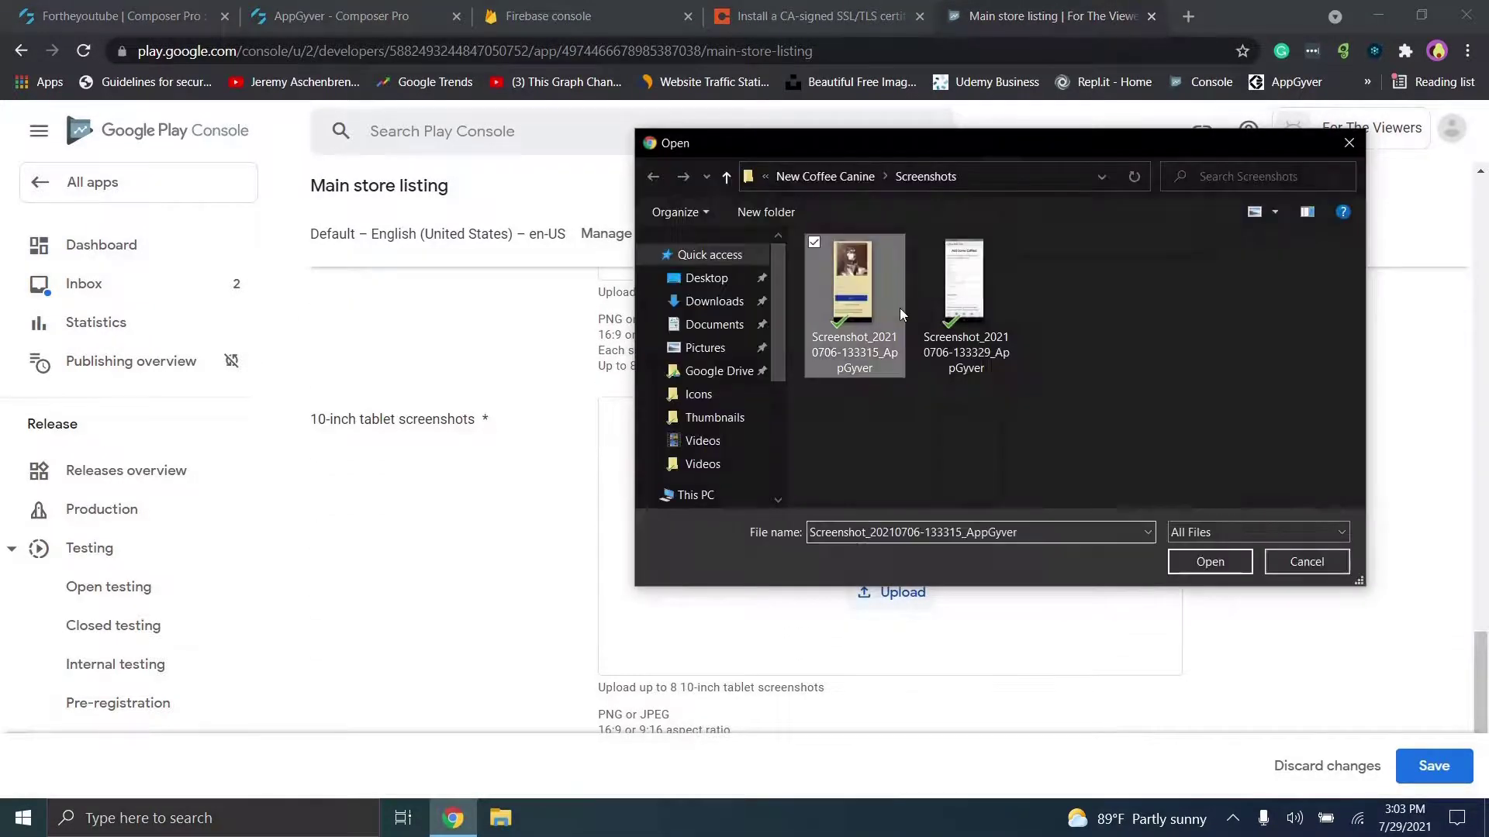
double_click(899, 309)
scroll(1486, 702, down, 2)
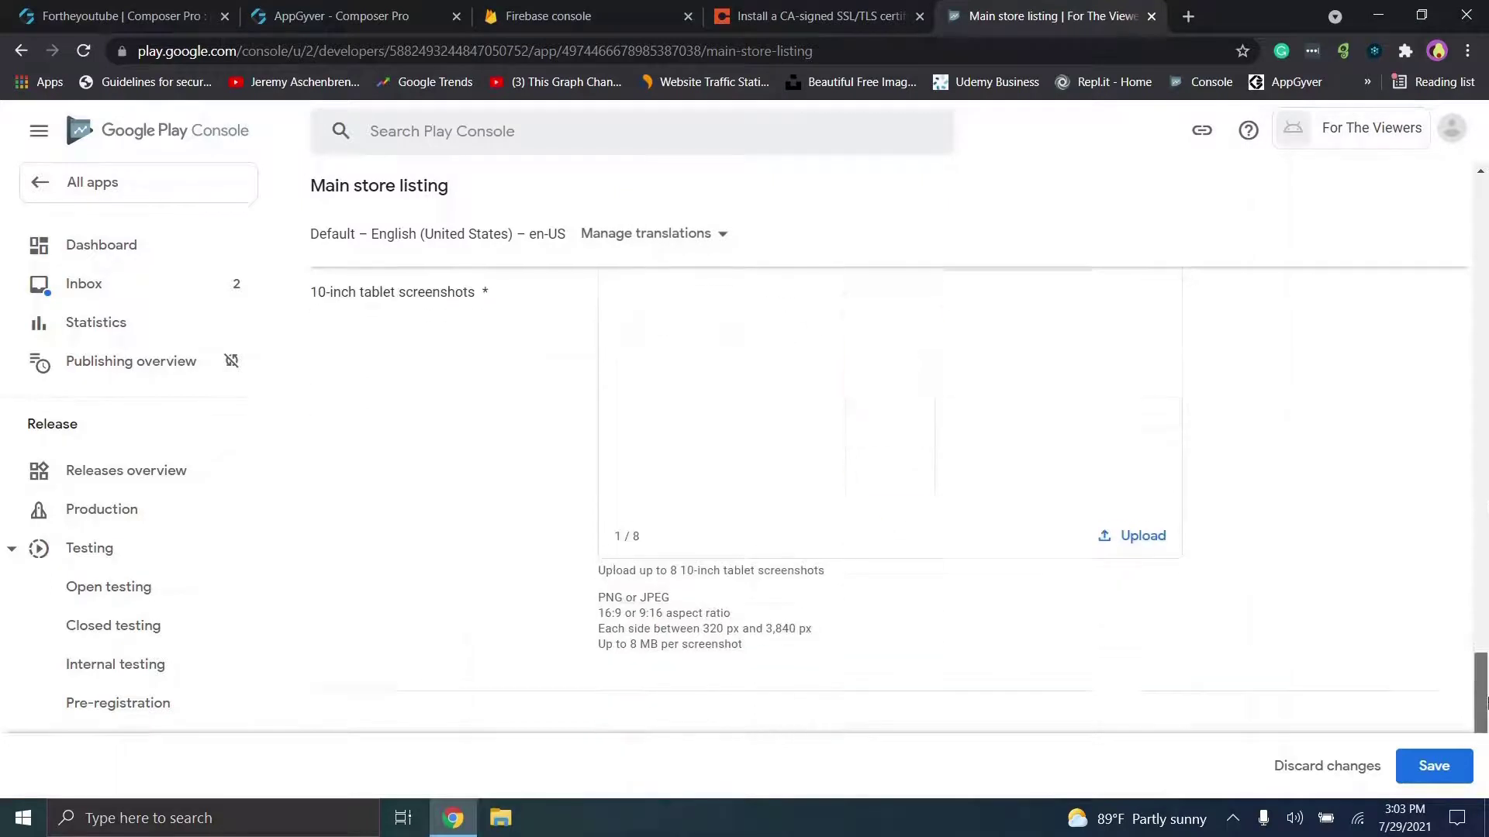
click(1109, 525)
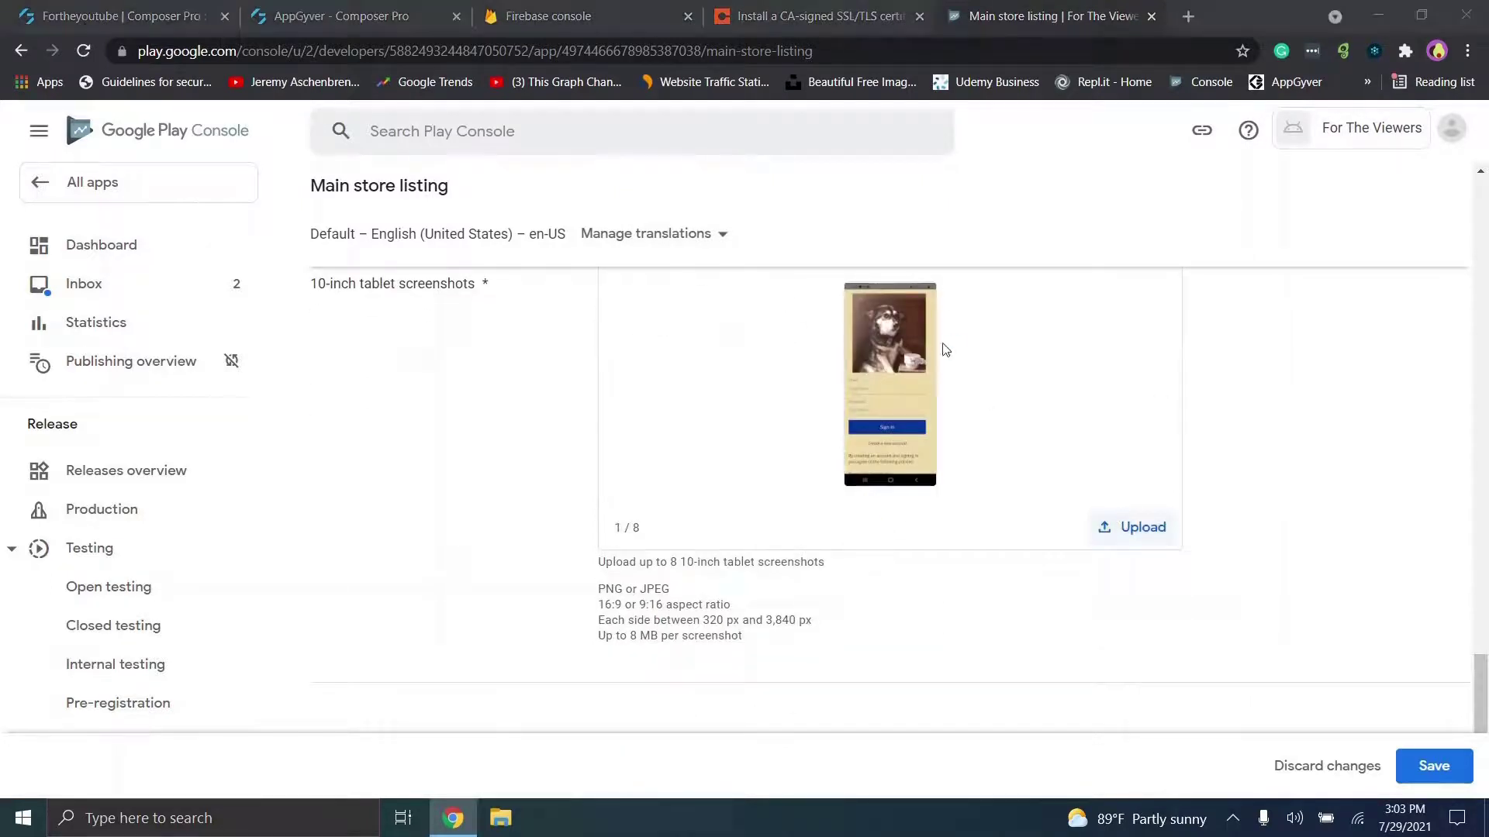
click(949, 301)
double_click(949, 301)
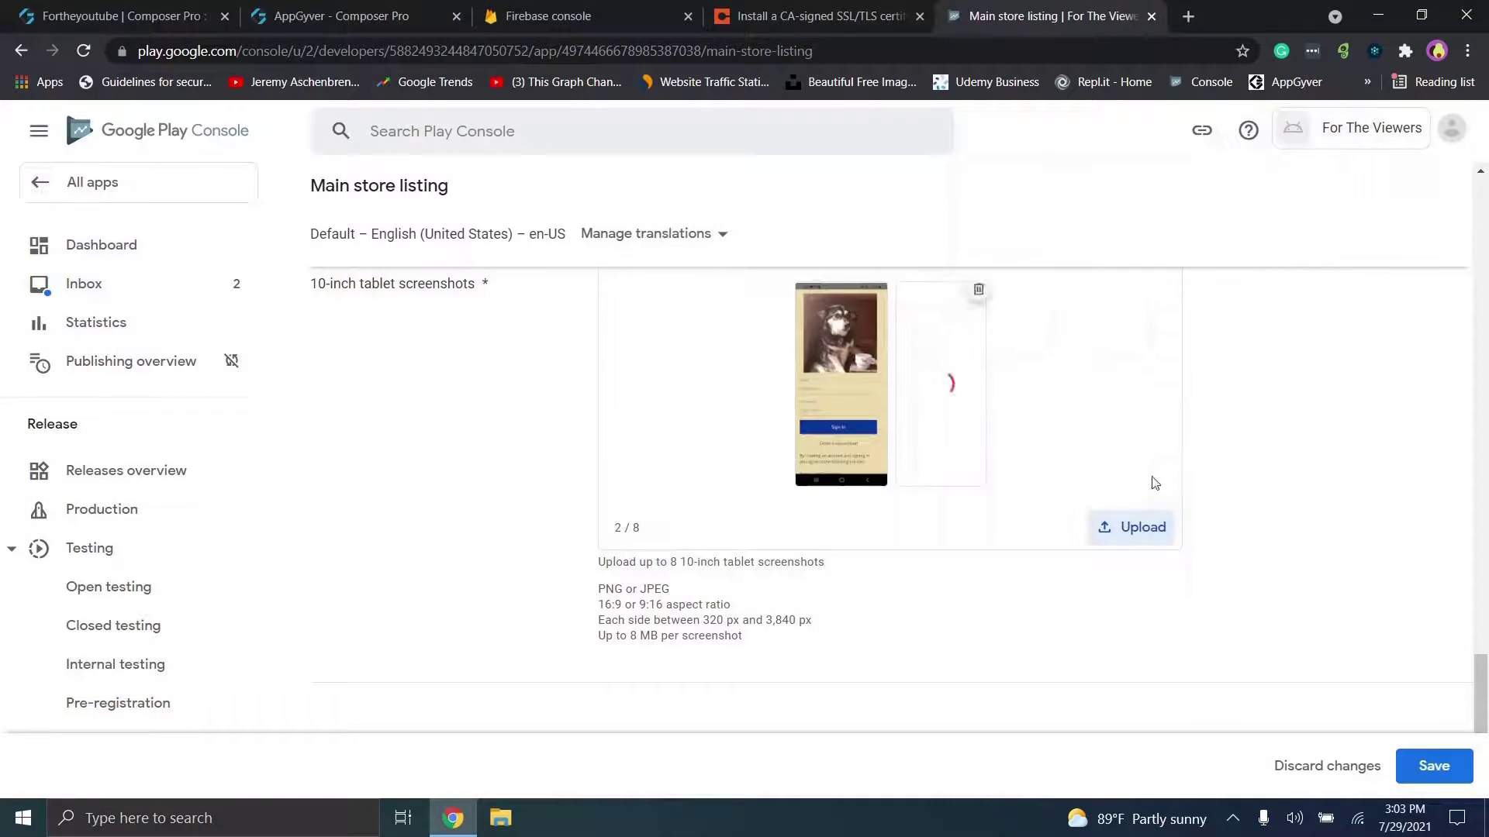
scroll(1483, 698, down, 2)
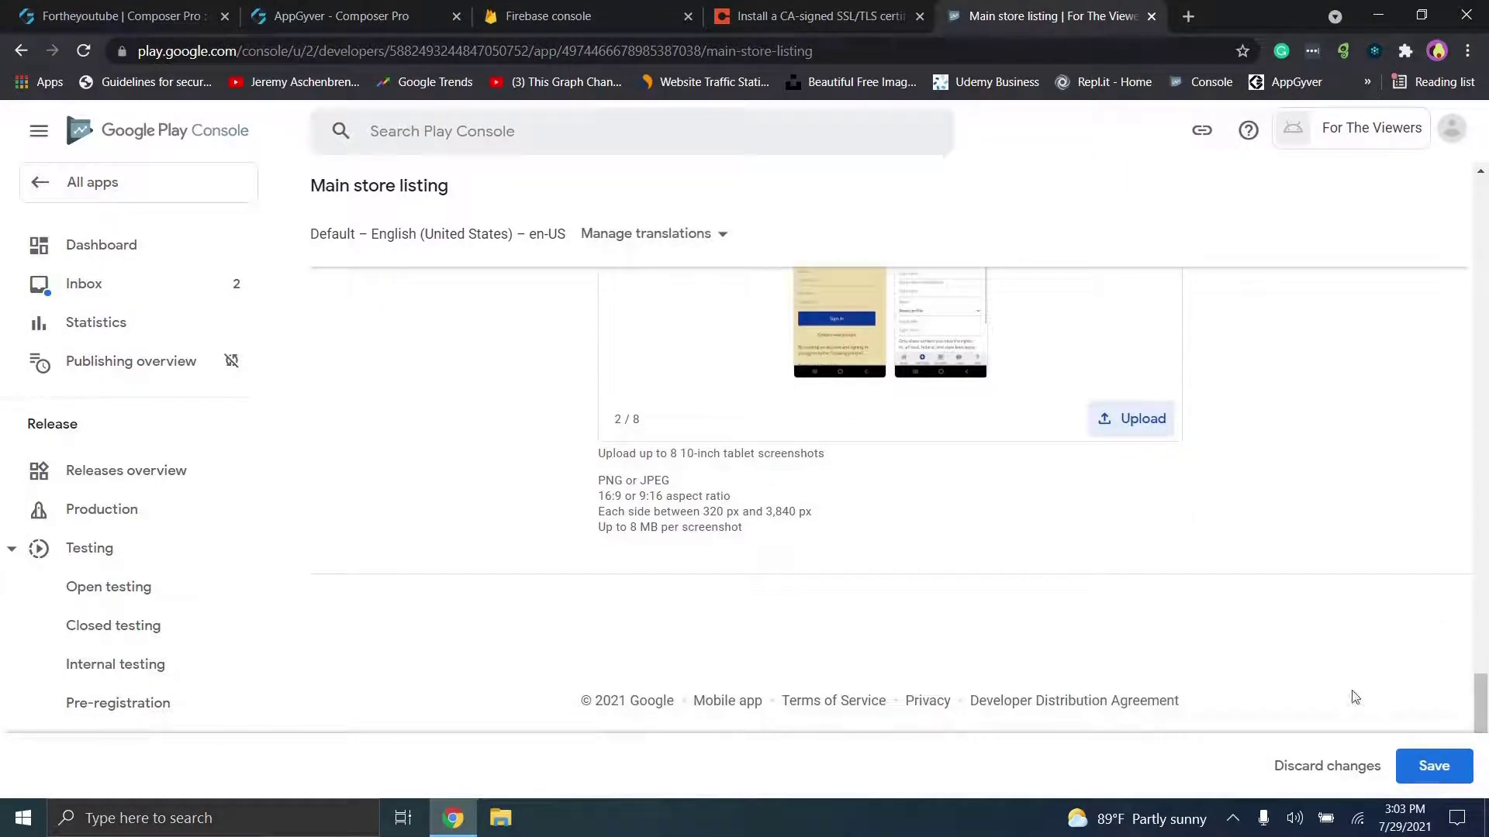
Step: Save the store listing changes and go to the Internal testing page
right_click(1412, 751)
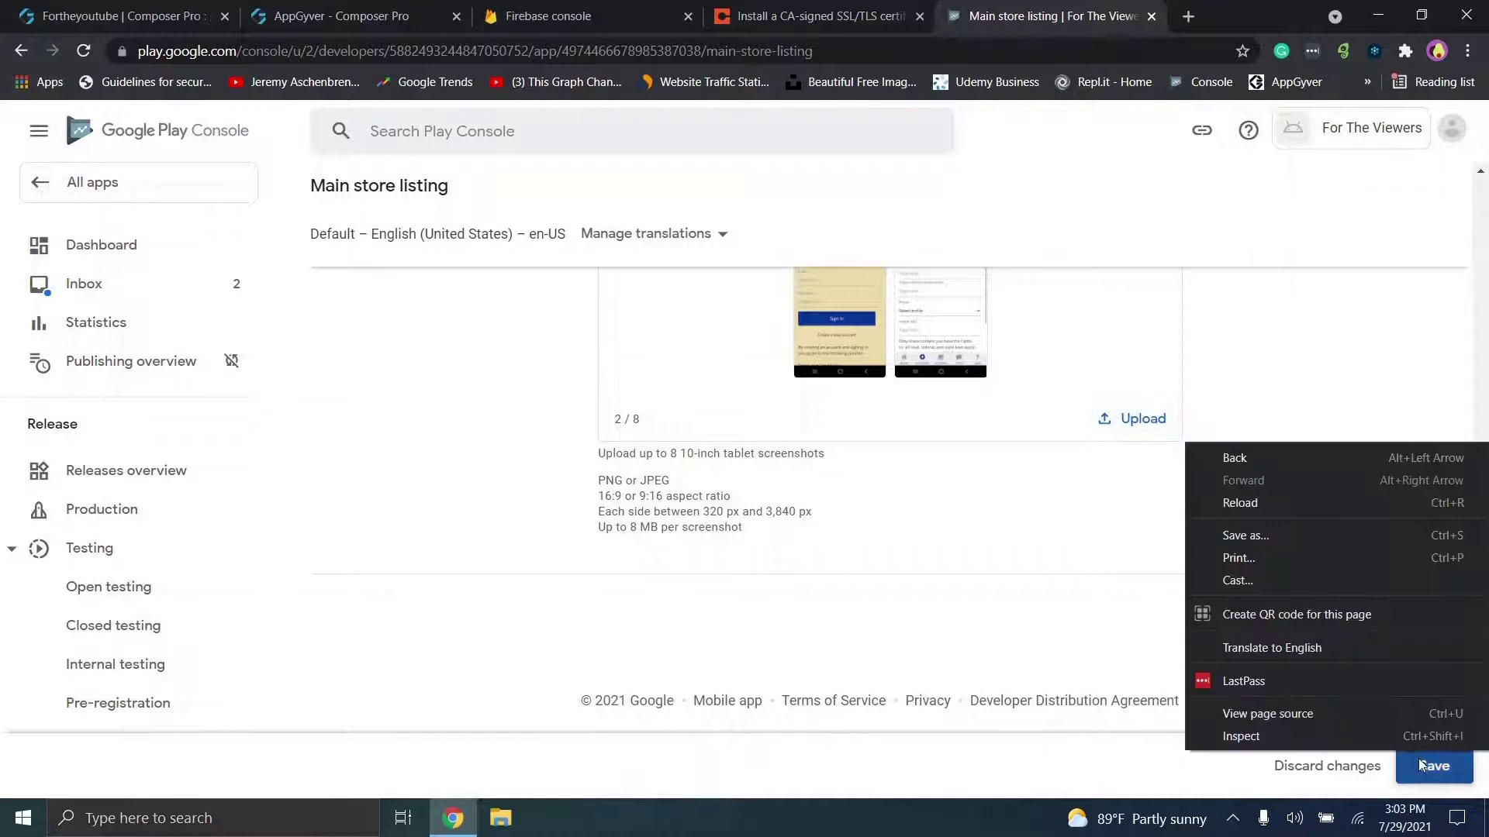
click(1418, 760)
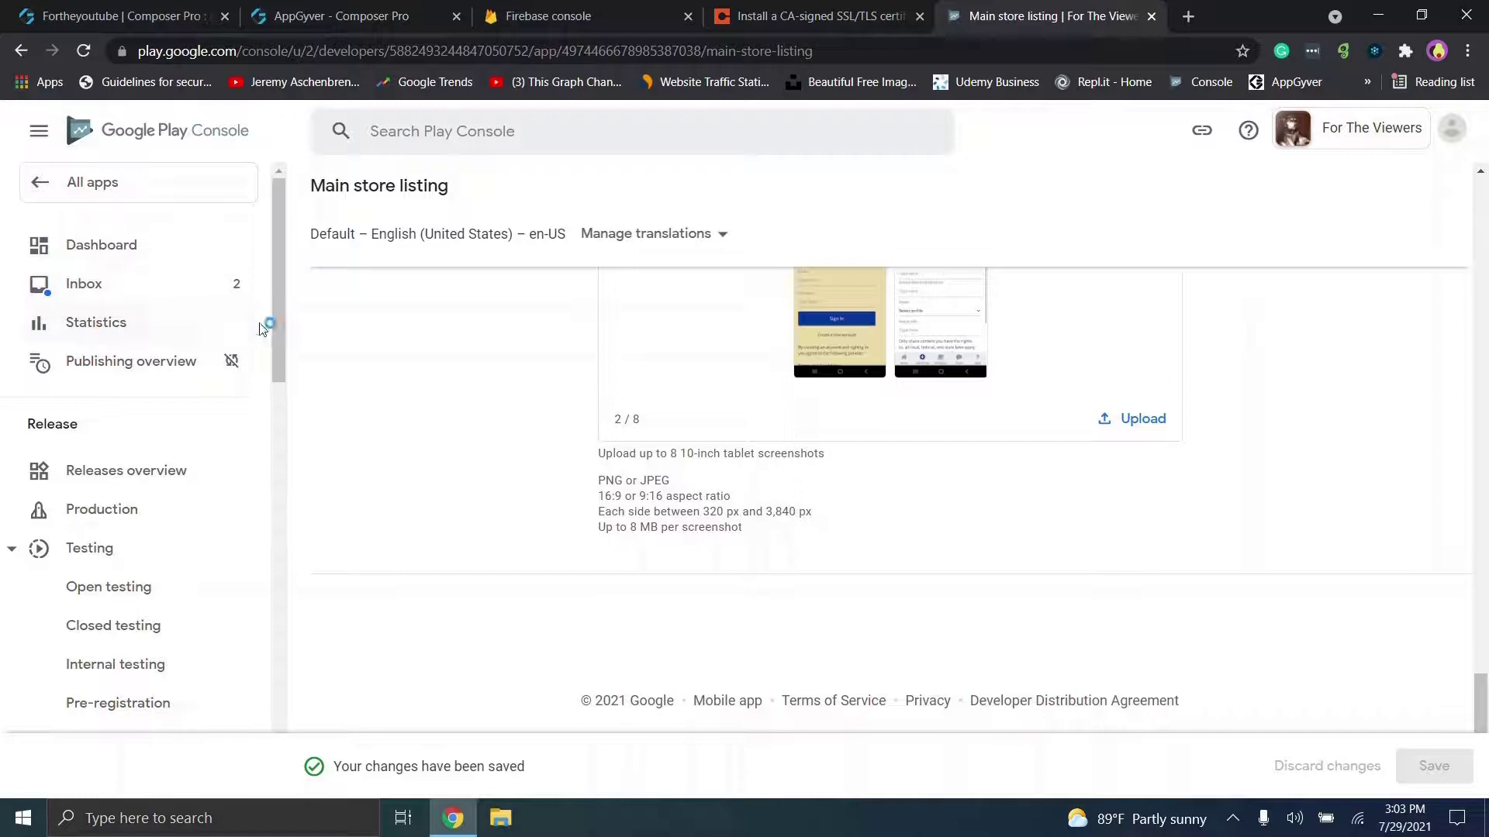
drag(275, 323, 306, 445)
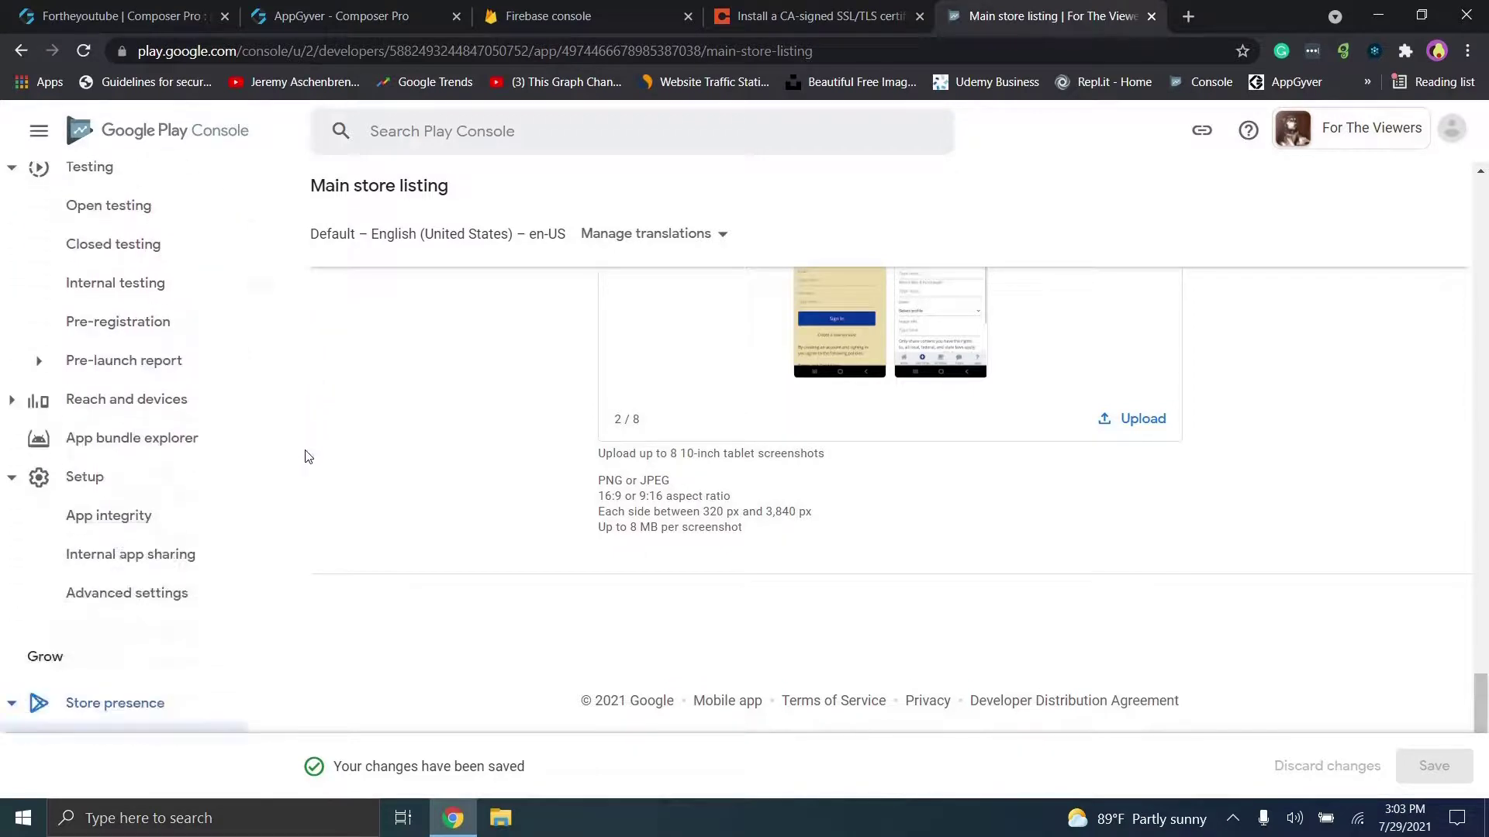
drag(1483, 706, 1447, 203)
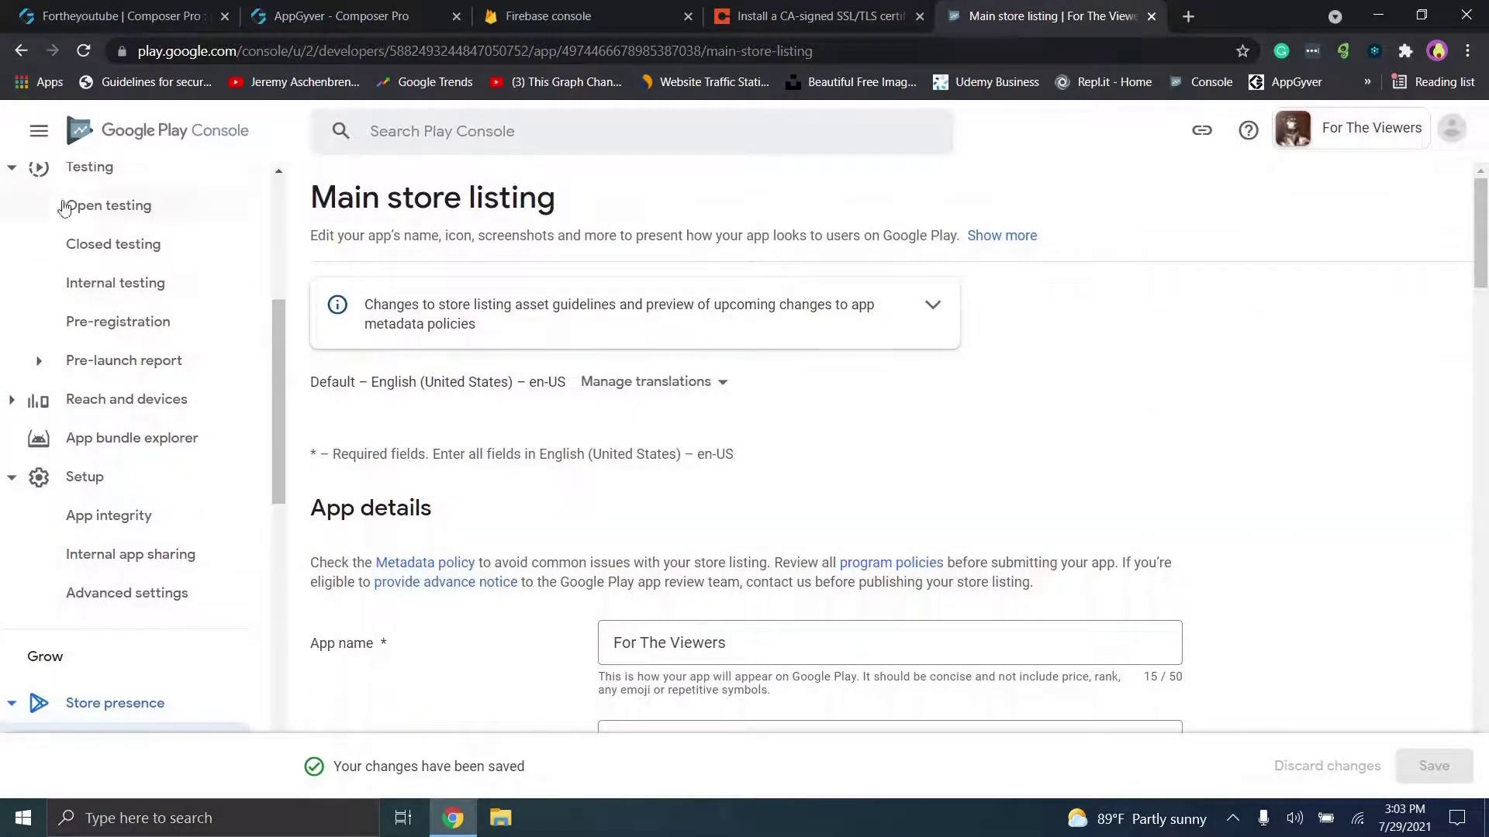
click(139, 299)
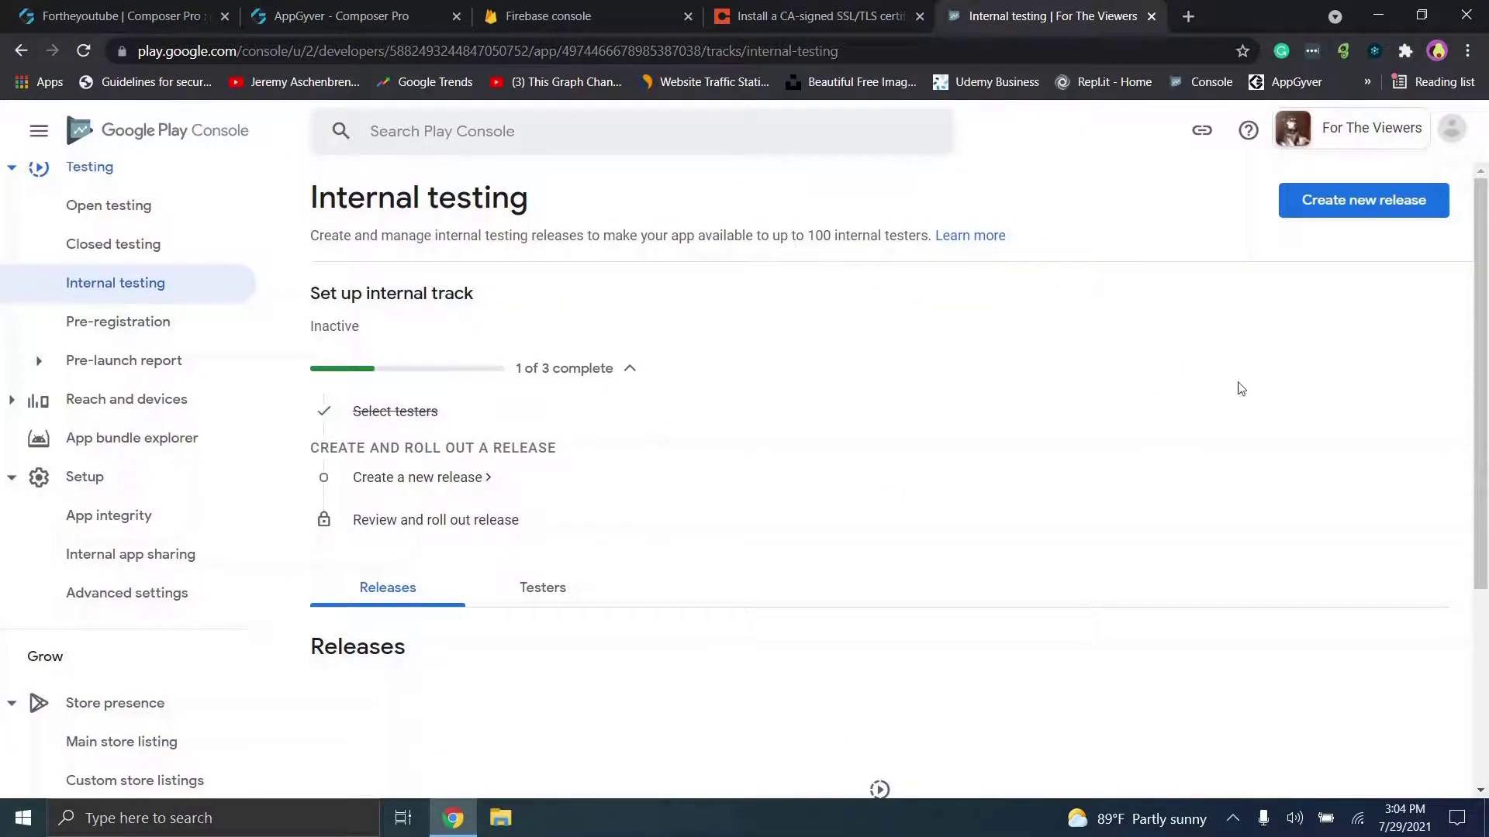
Step: Check the internal testers list, then return to the internal testing releases list
drag(1482, 377, 1485, 578)
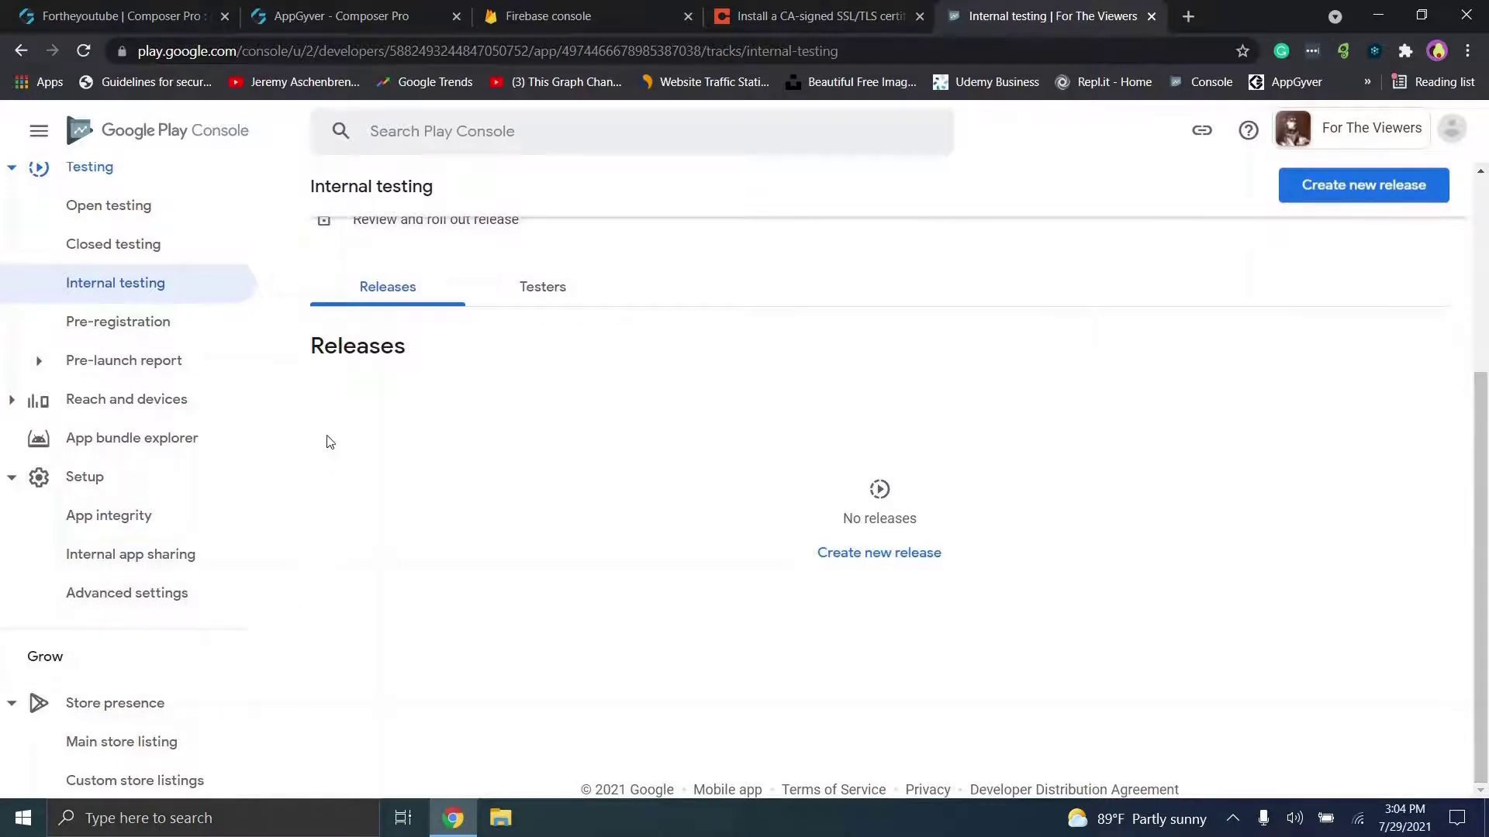
drag(283, 422, 289, 555)
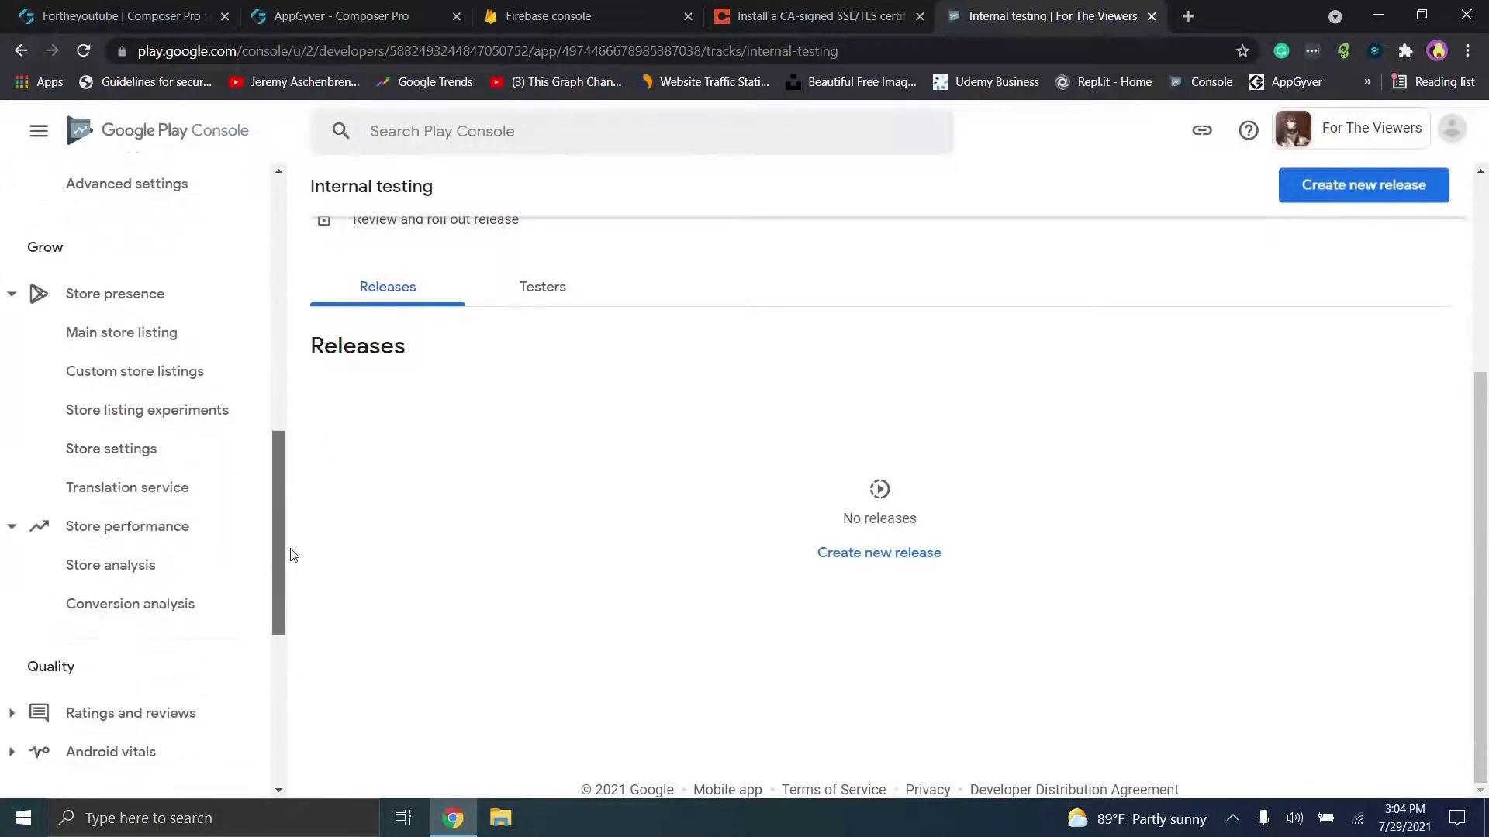
click(548, 299)
click(385, 296)
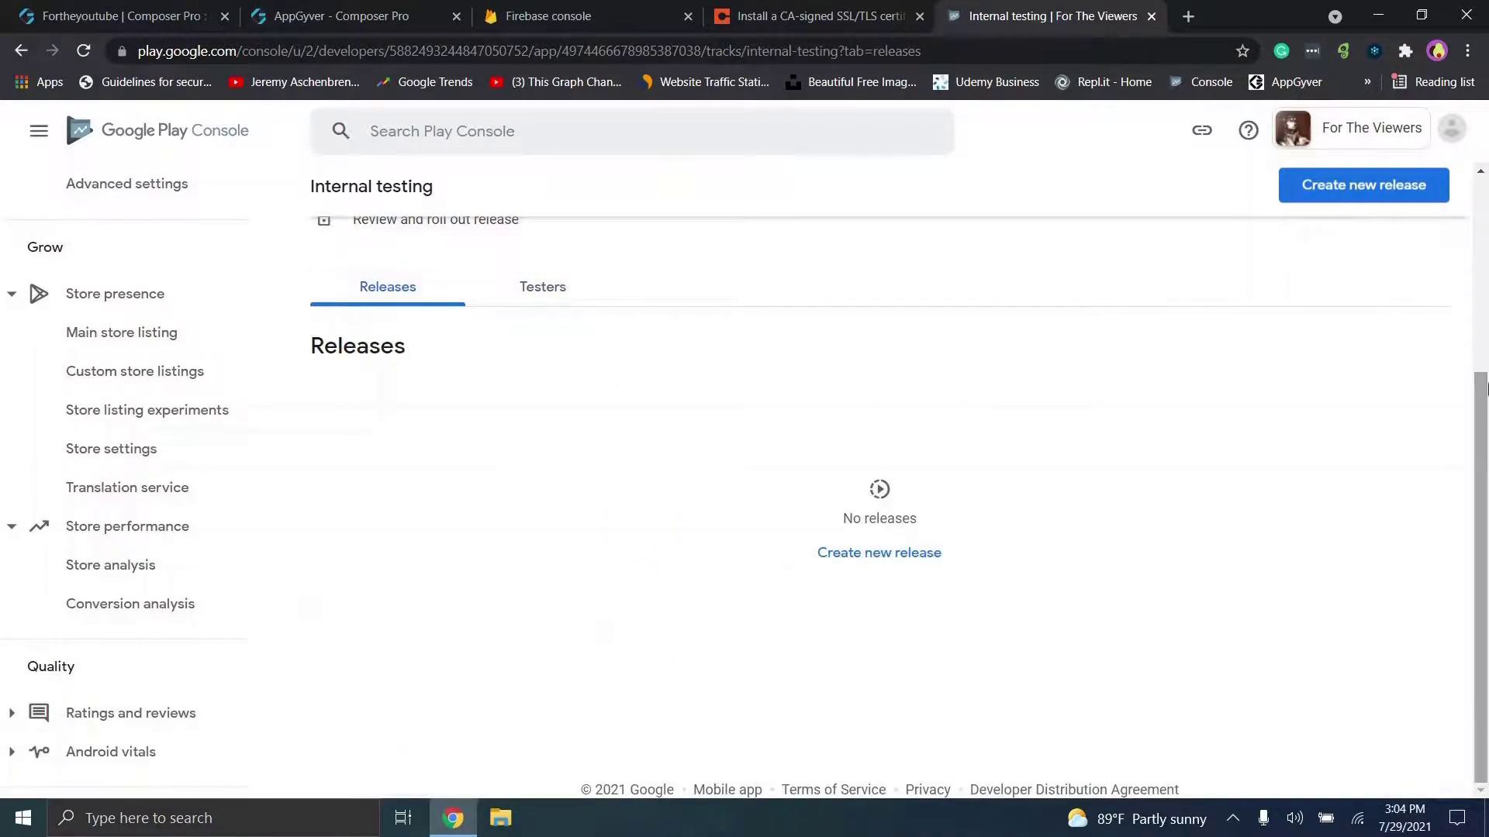
scroll(1486, 388, up, 4)
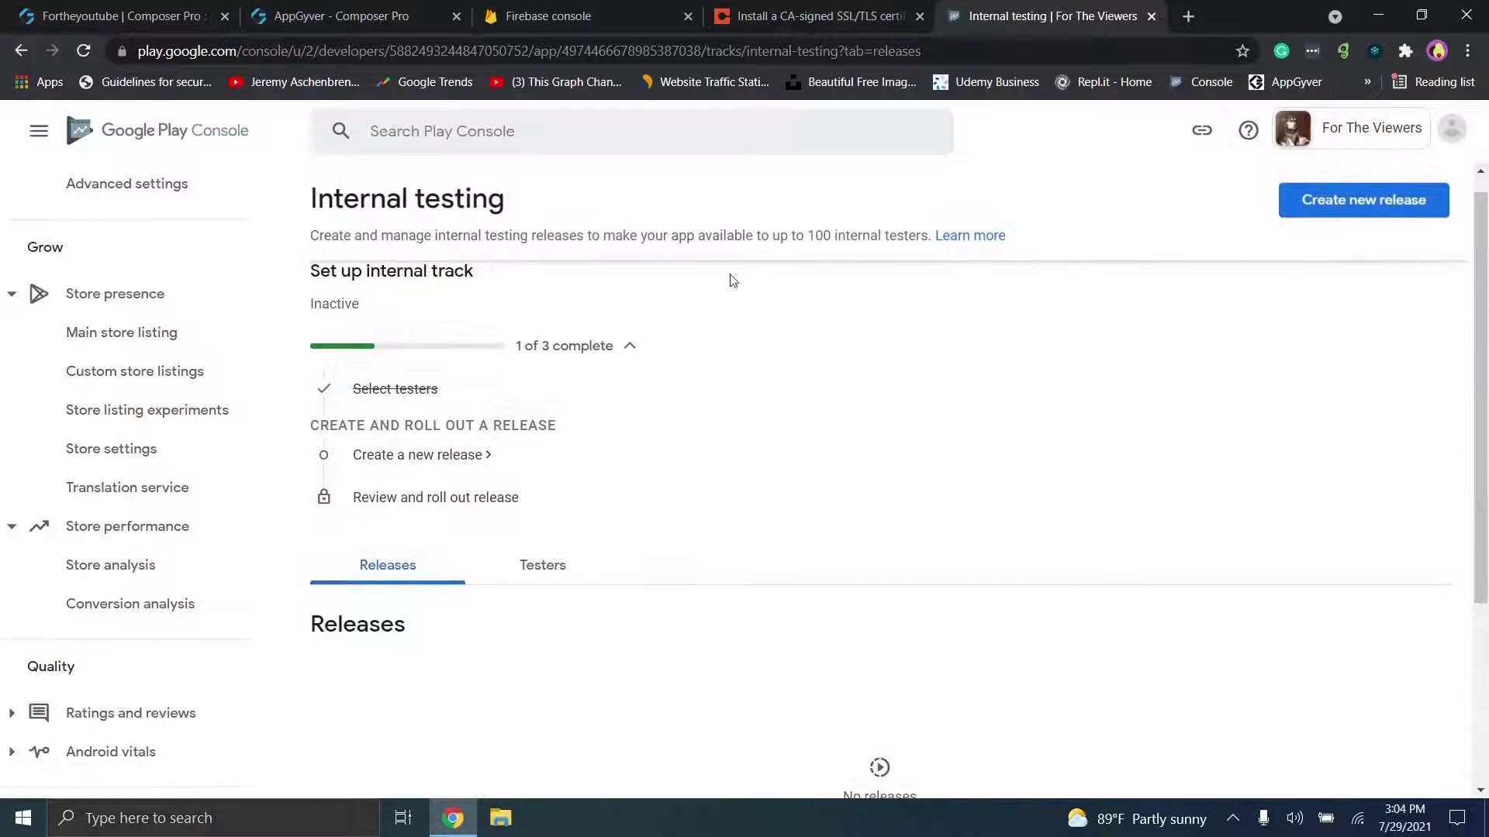
Step: Create a new internal testing release, discard the draft, then start another new release
click(468, 457)
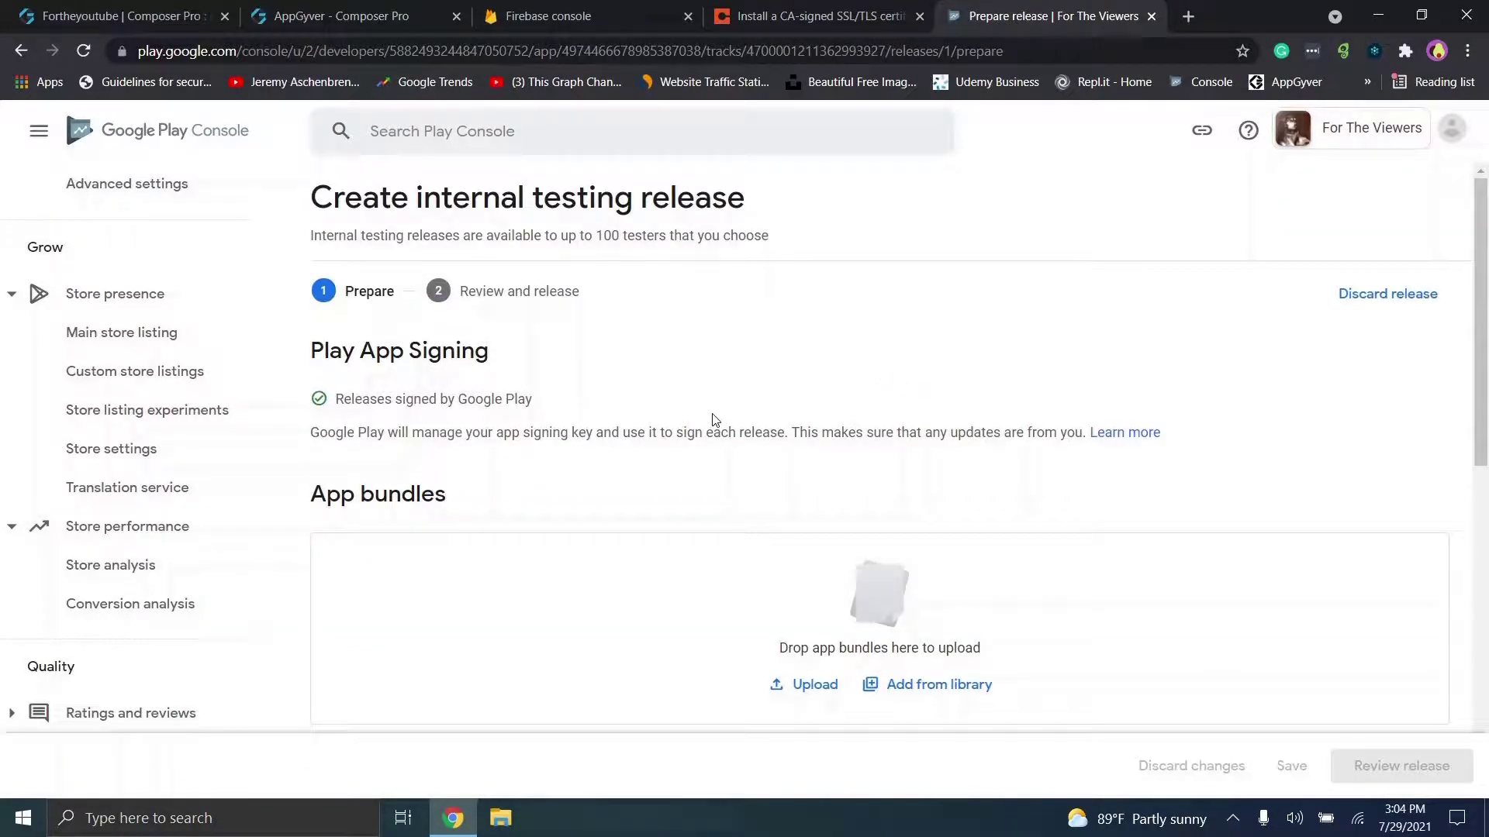
scroll(1487, 438, down, 3)
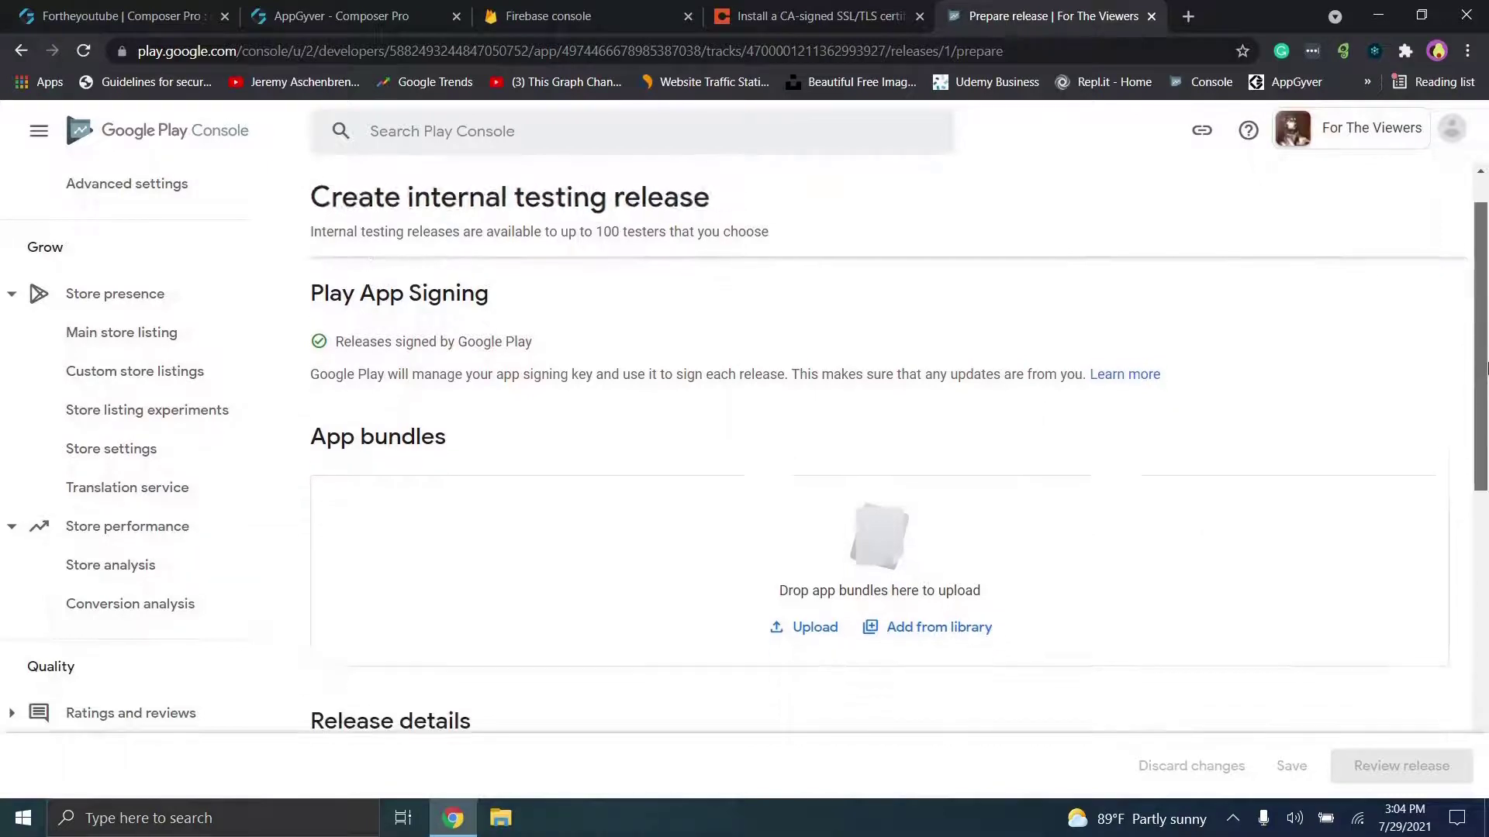
scroll(1486, 438, up, 3)
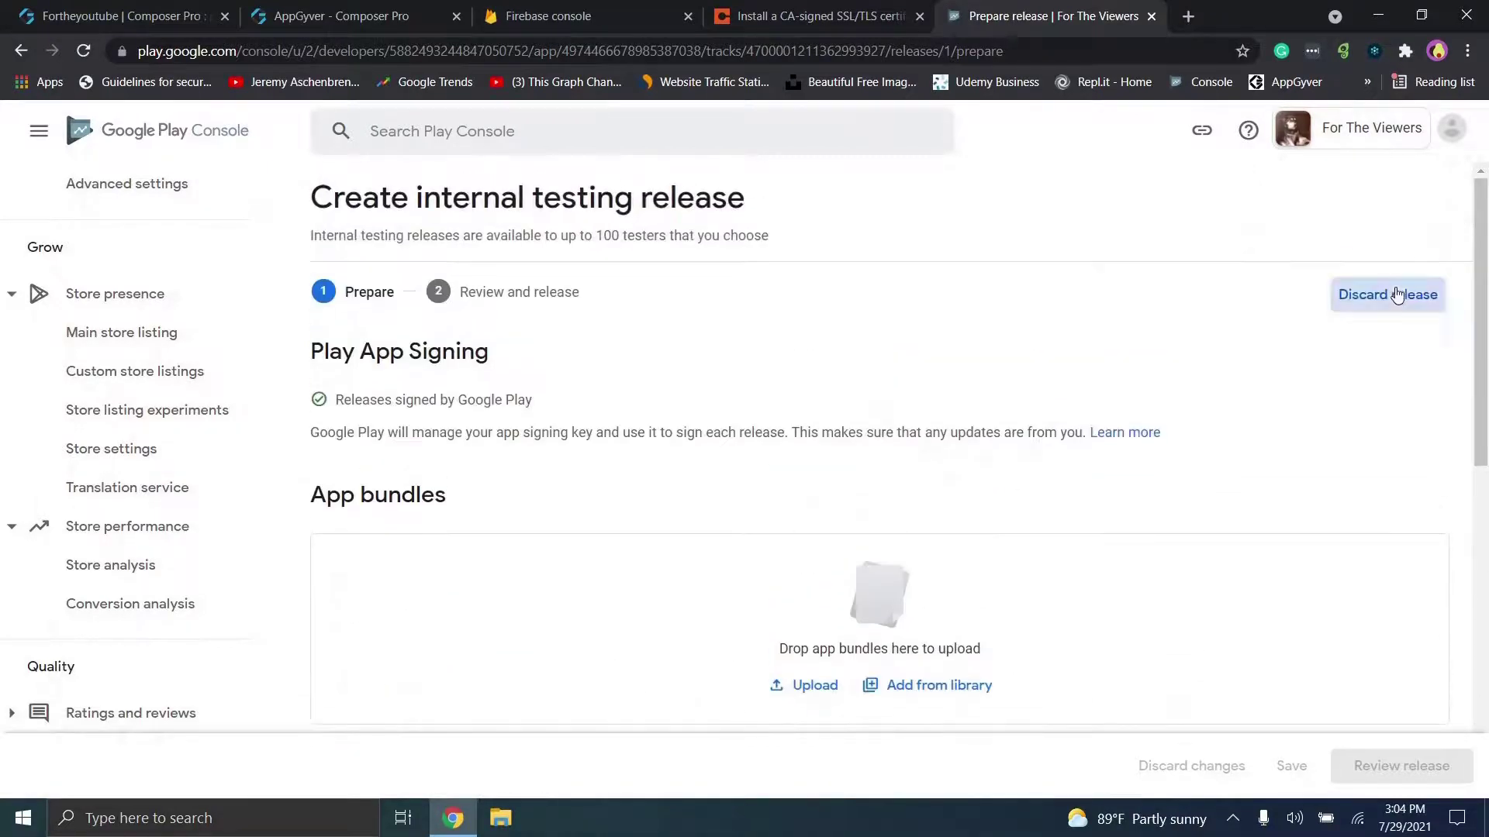
click(1396, 293)
click(884, 492)
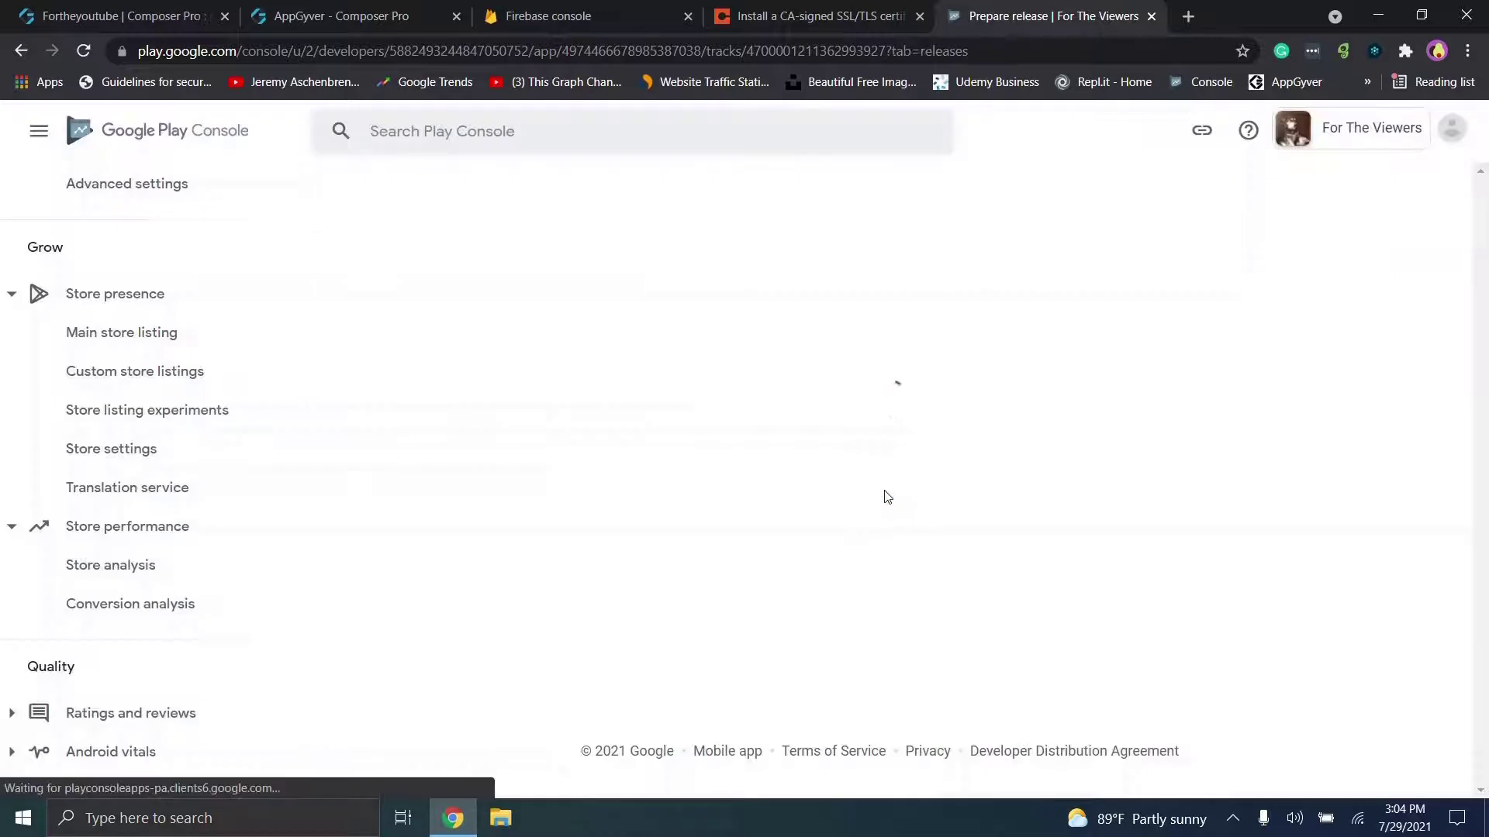
scroll(1483, 302, down, 4)
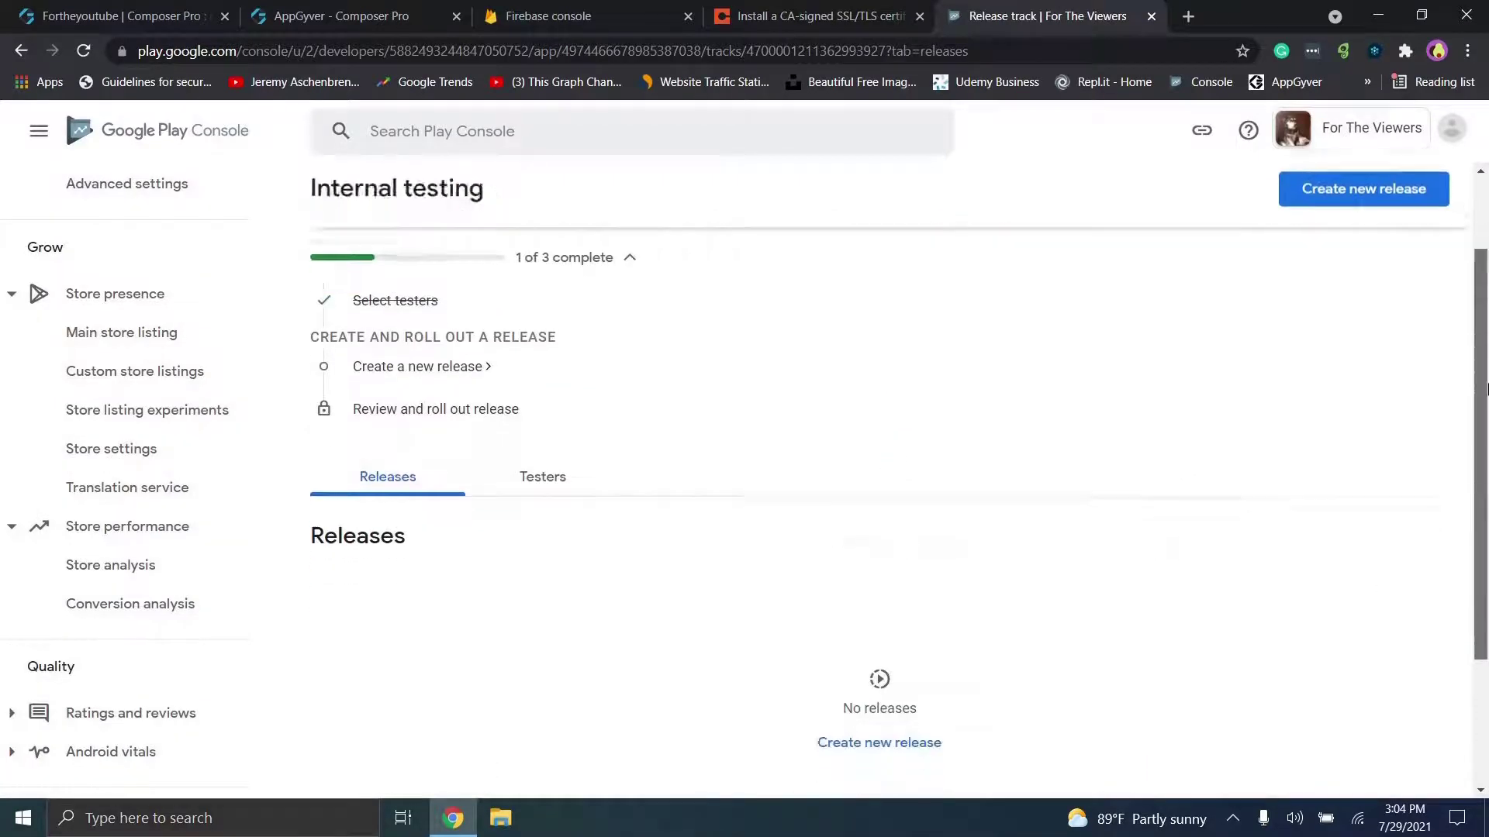
click(839, 558)
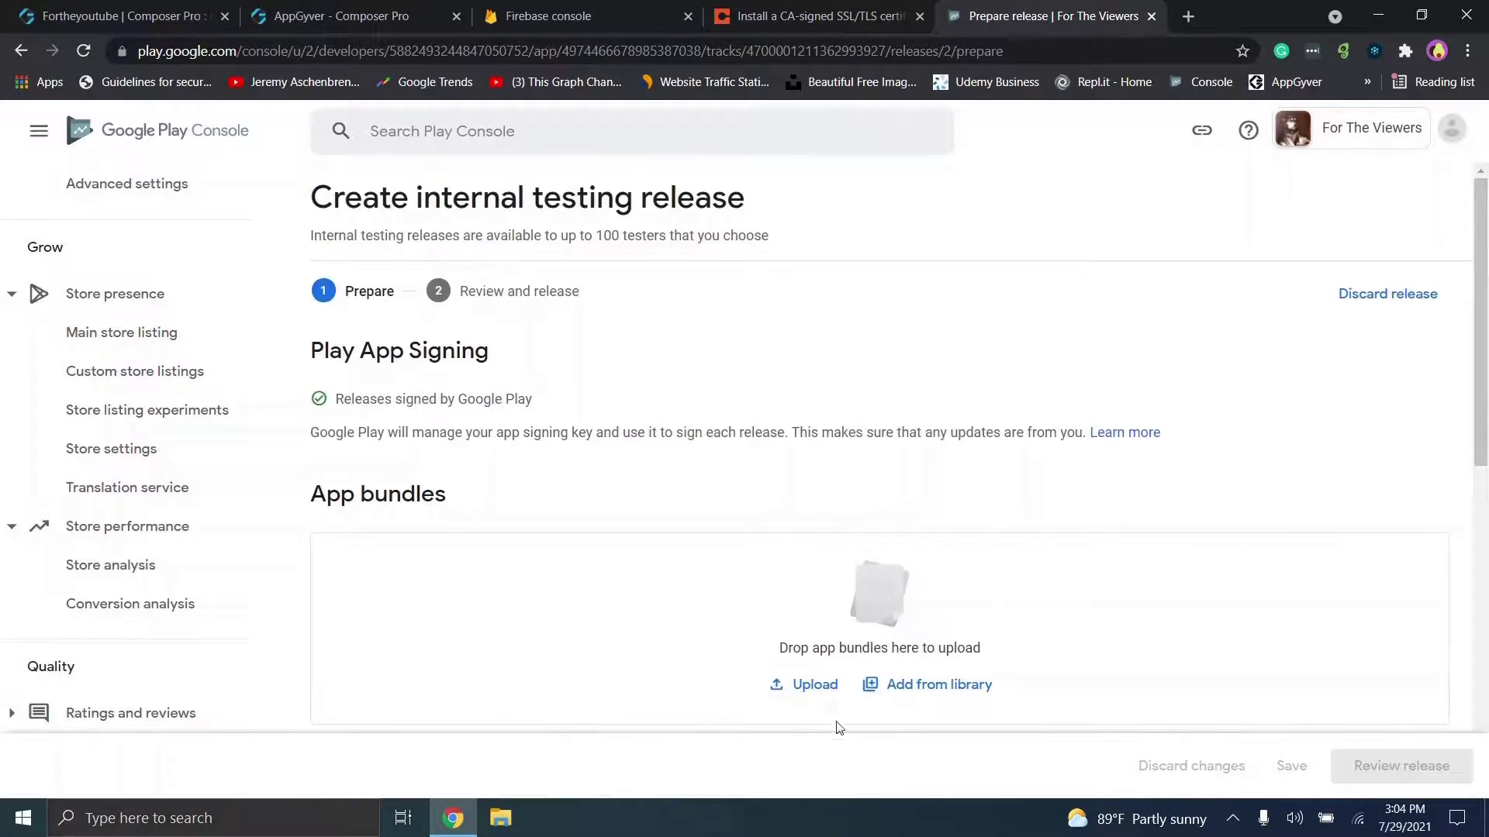
Step: Drag app-253551_android_standalone_build-172228.apk from Downloads into the release's app bundles area
scroll(1487, 500, down, 2)
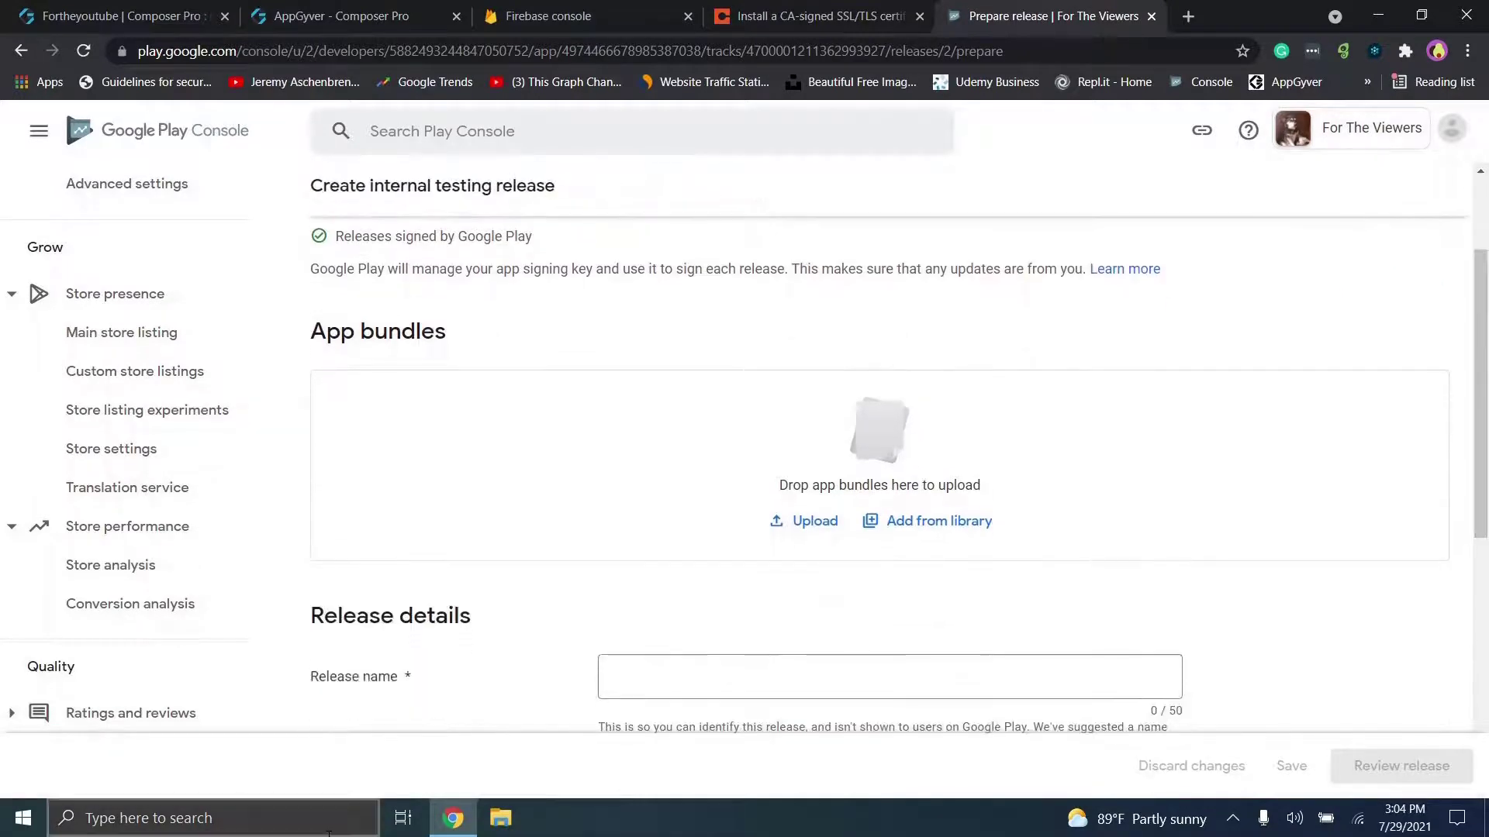
click(501, 816)
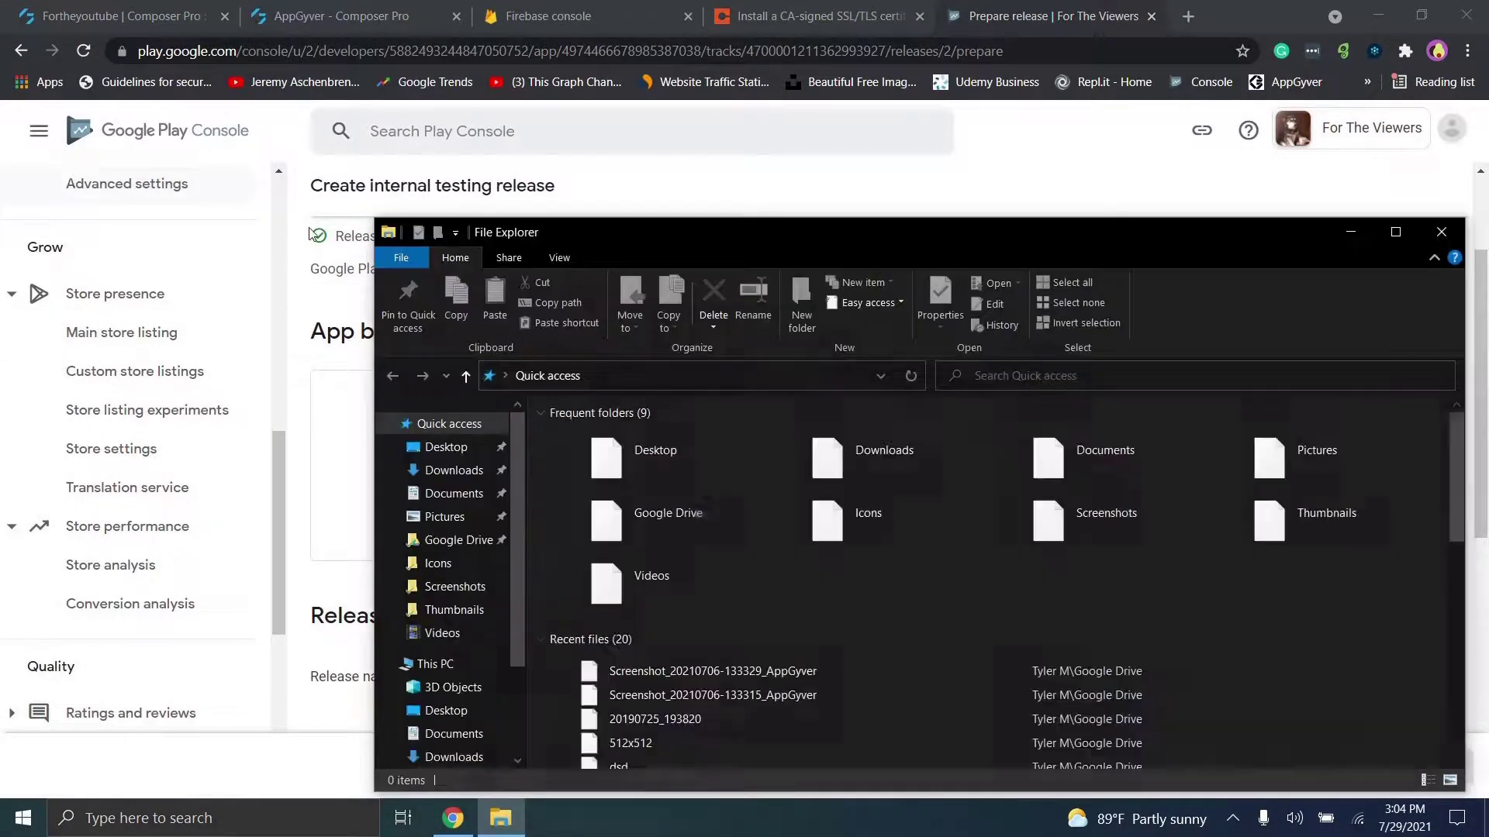
click(454, 470)
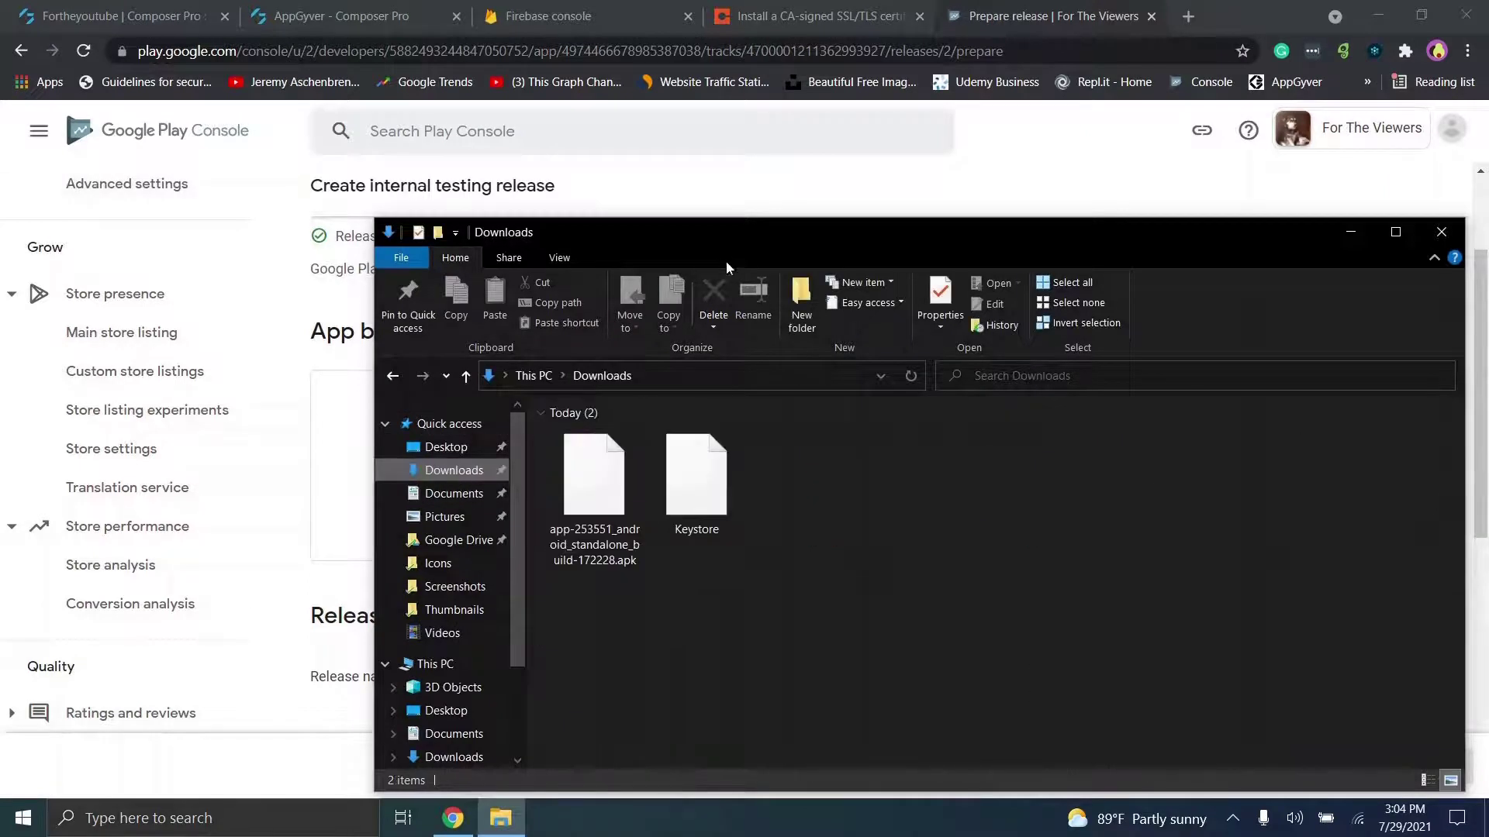
drag(726, 243, 333, 179)
drag(211, 452, 1120, 525)
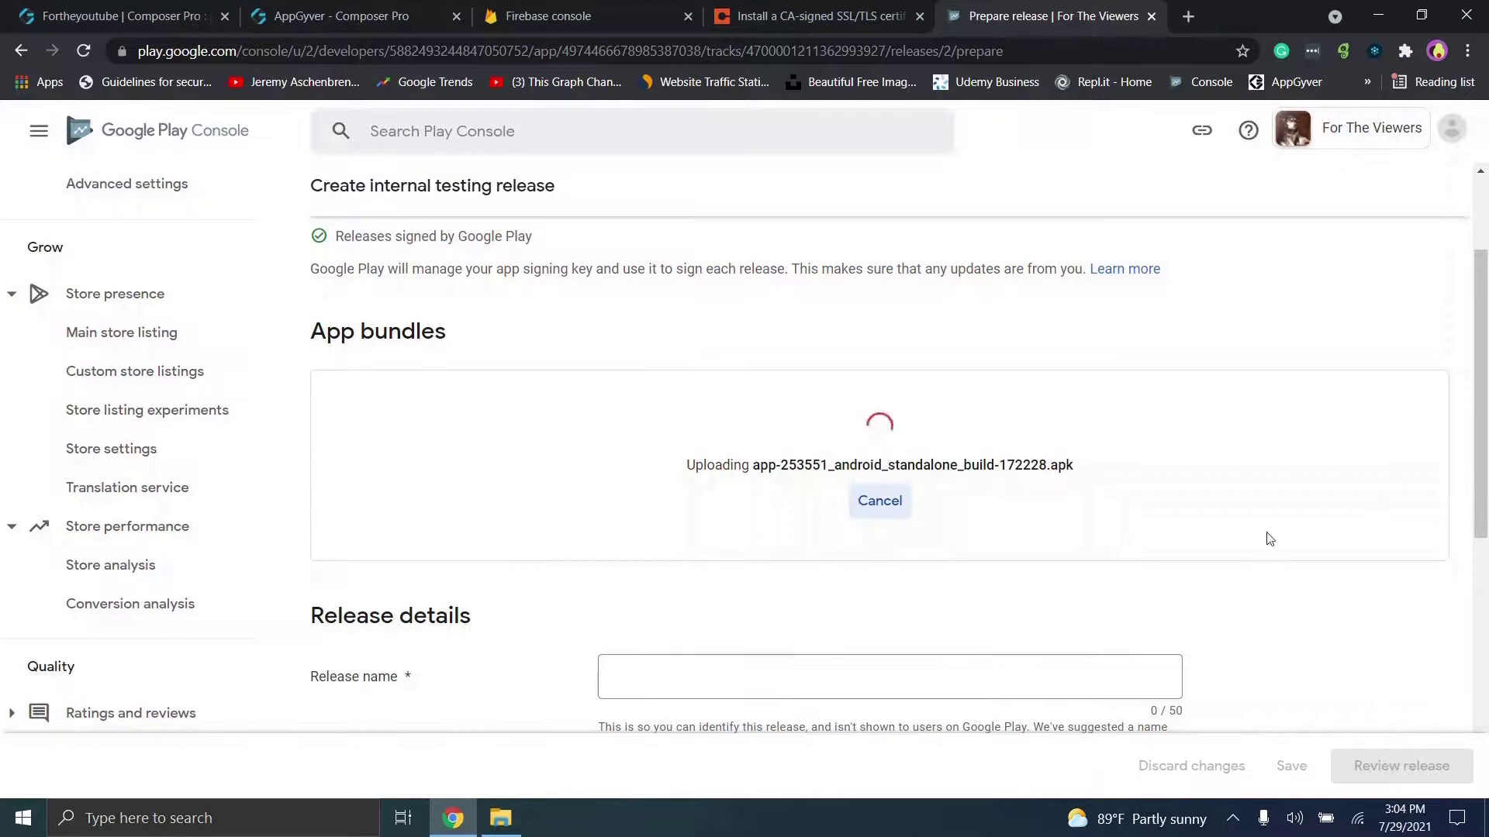
Step: Name the release 'Release 1' and clear the release notes placeholder text
scroll(823, 523, down, 3)
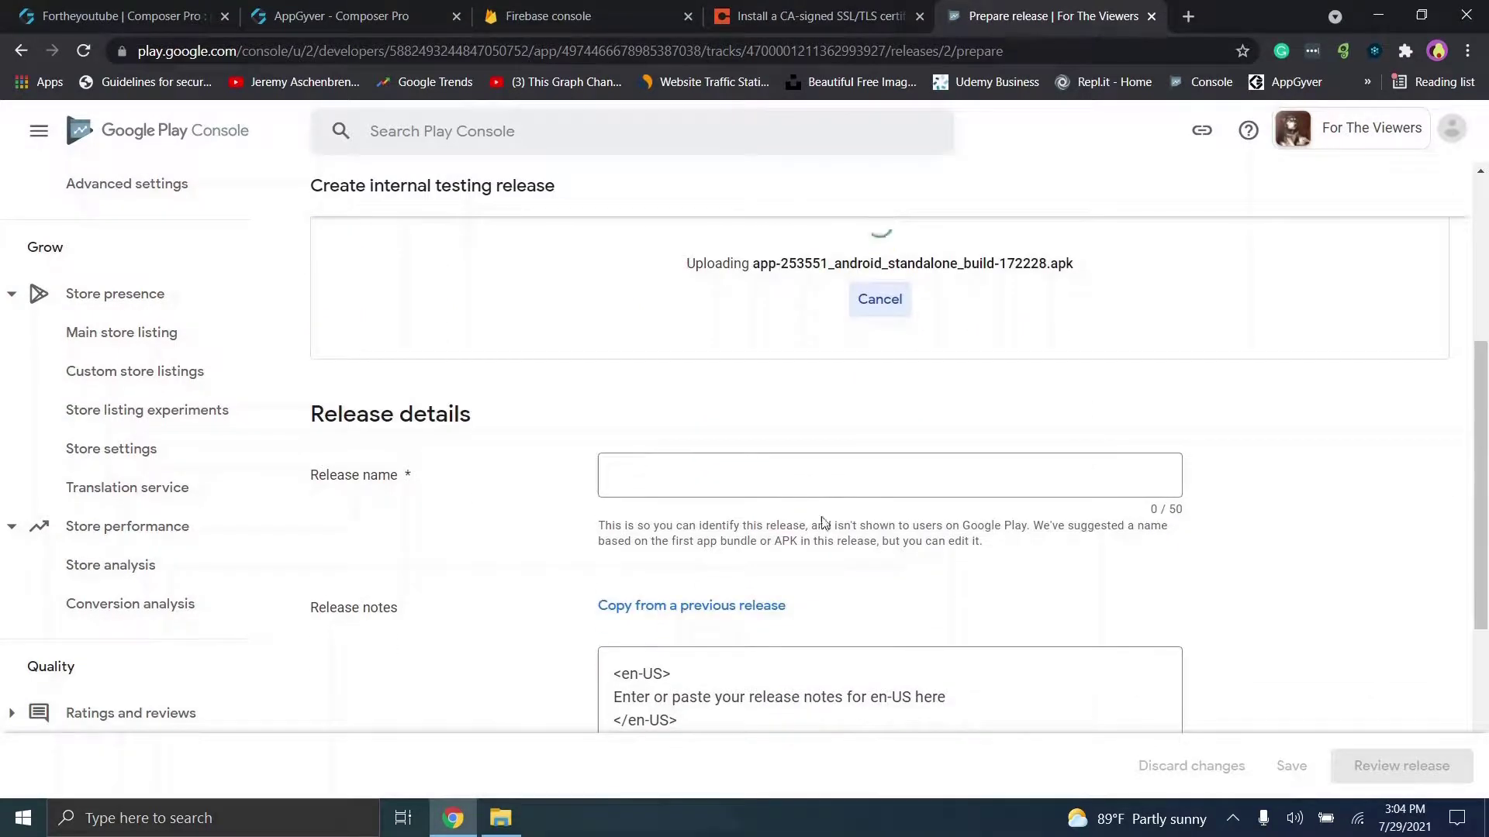
click(819, 474)
text(Release 1)
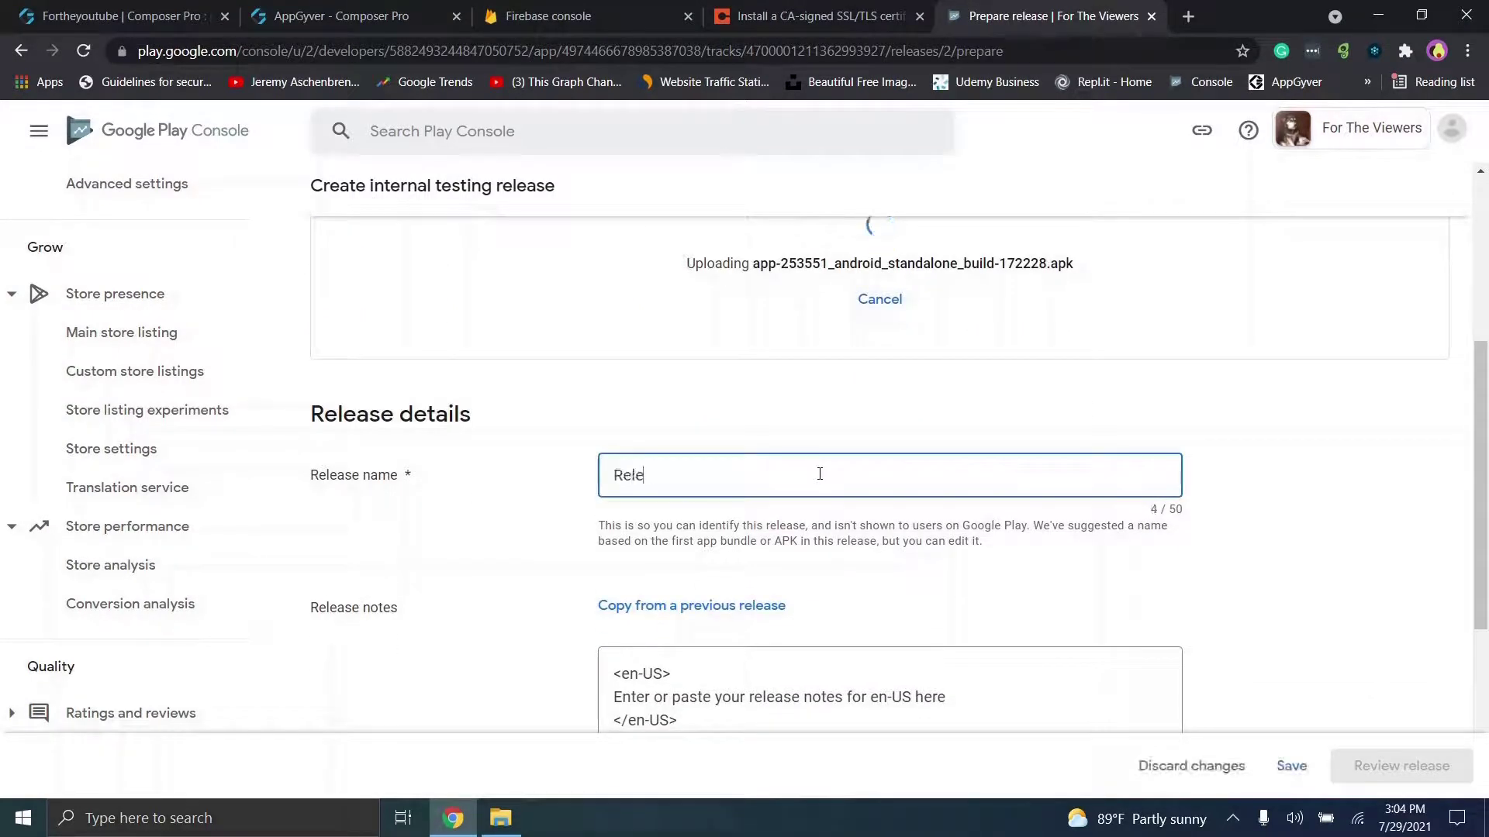
click(943, 485)
key(BackSpace)
key(BackSpace)
key(BackSpace)
key(BackSpace)
key(BackSpace)
key(BackSpace)
key(BackSpace)
key(BackSpace)
key(BackSpace)
key(BackSpace)
key(BackSpace)
key(BackSpace)
key(BackSpace)
key(BackSpace)
key(BackSpace)
key(BackSpace)
key(BackSpace)
key(BackSpace)
key(BackSpace)
key(BackSpace)
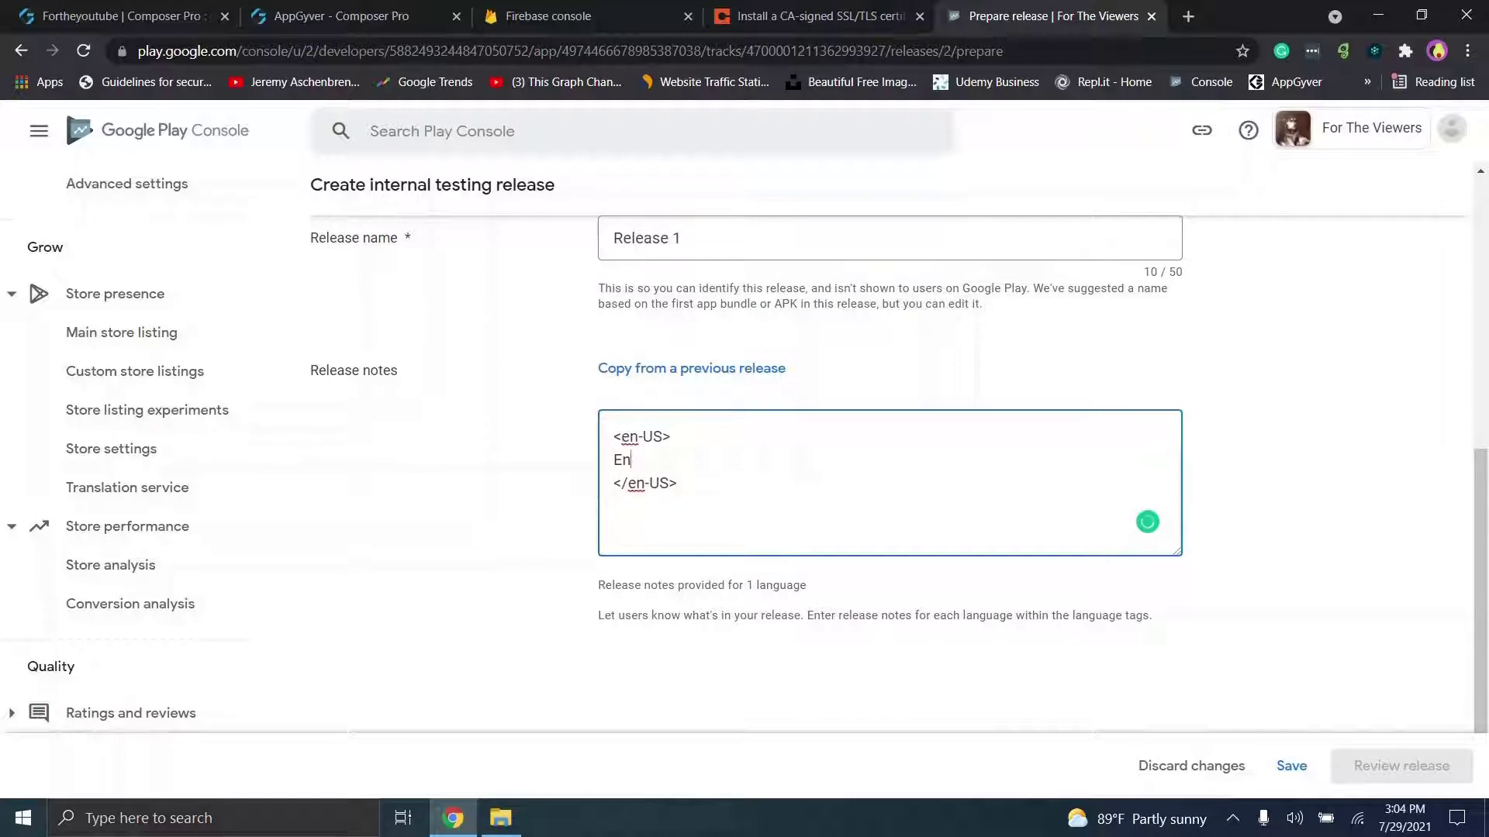
text(Re)
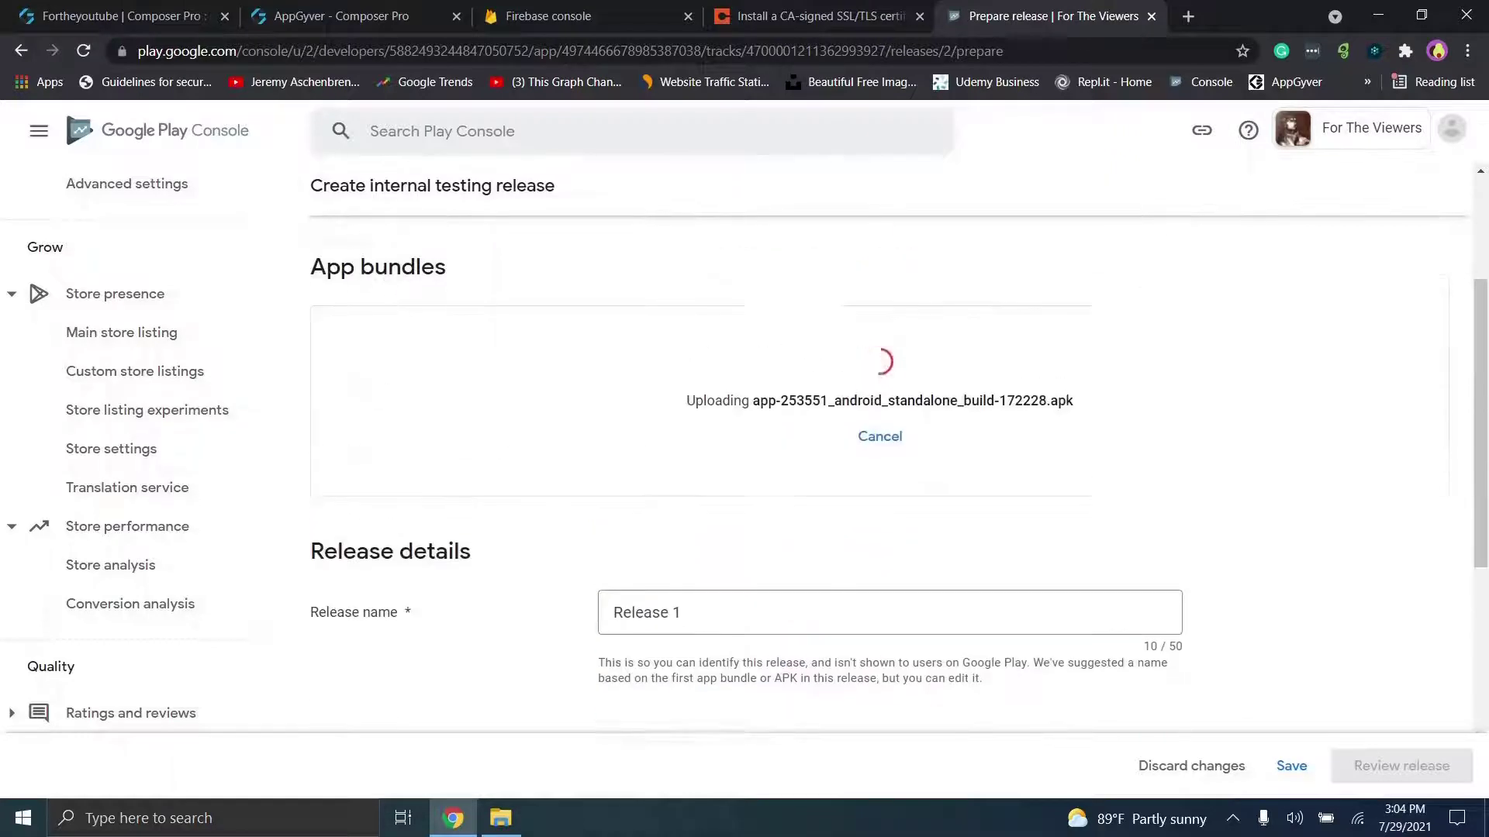
click(341, 15)
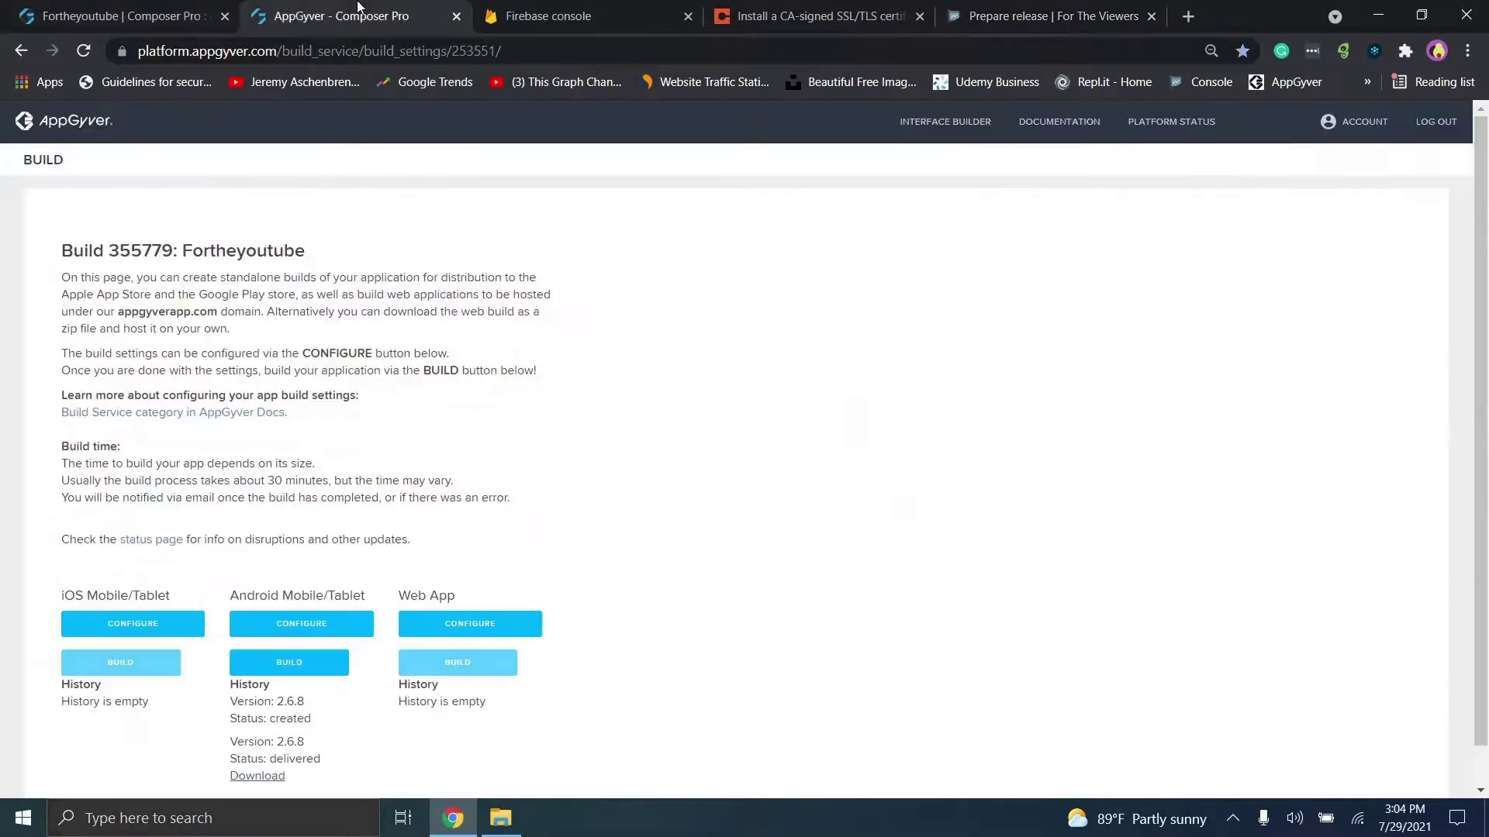
Step: Start an AppGyver Android build with version code 3, version name 1.0.2 and runtime 2.6.8
click(153, 9)
click(393, 9)
click(83, 50)
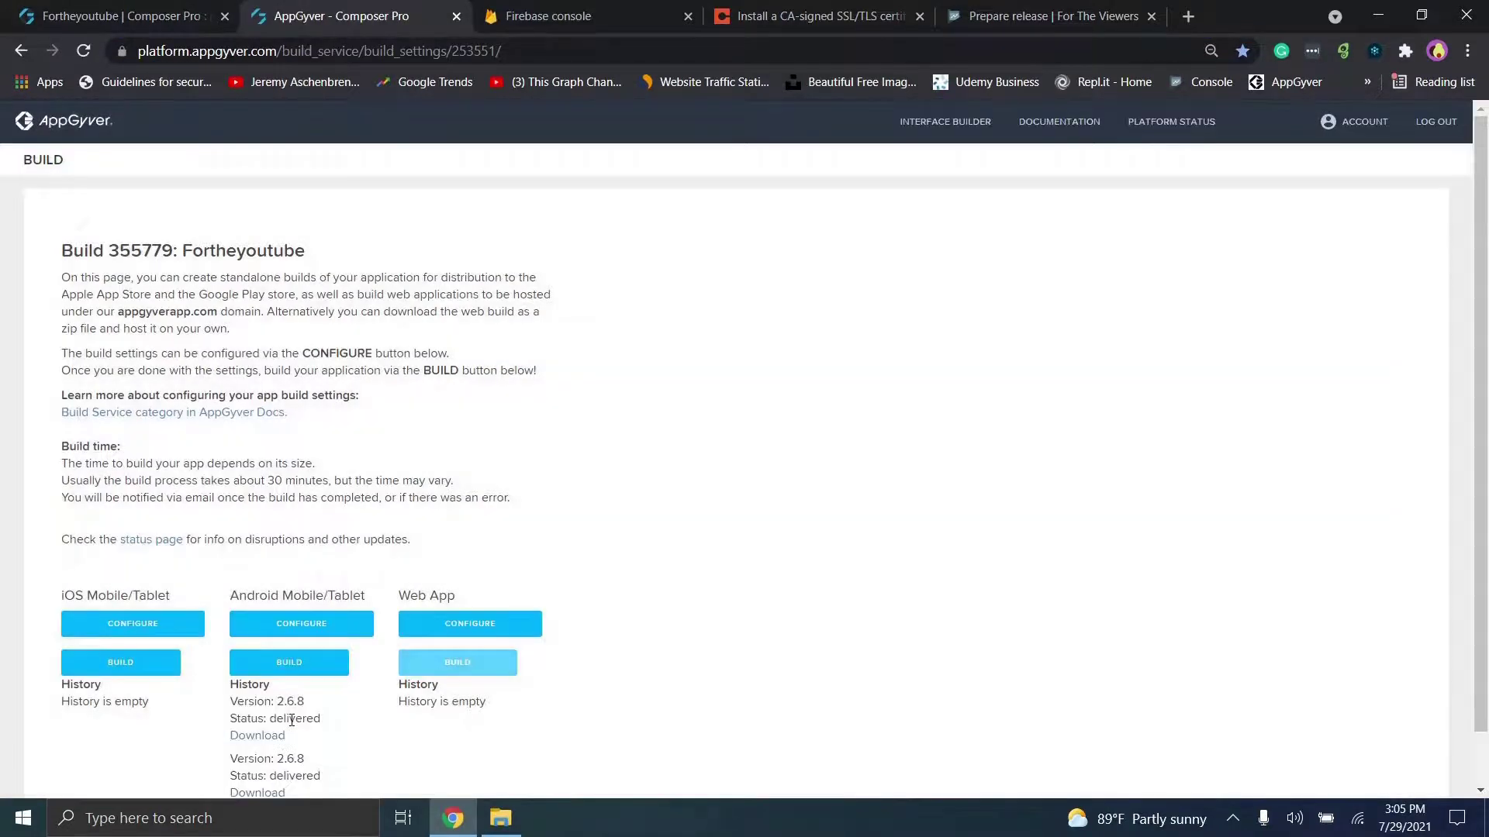
click(298, 671)
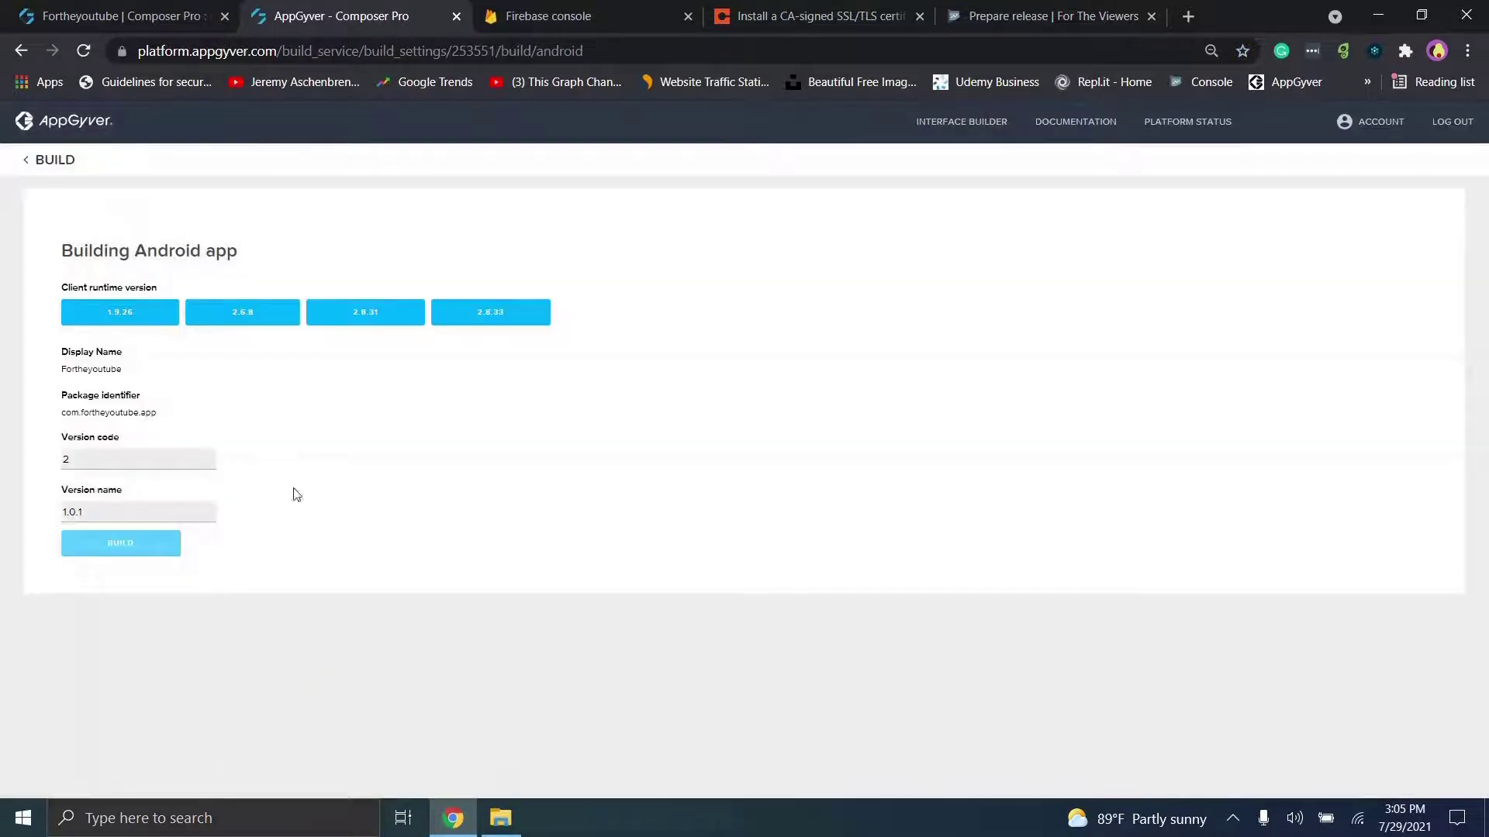
key(BackSpace)
text(3)
click(127, 518)
key(BackSpace)
text(2)
click(240, 310)
click(149, 543)
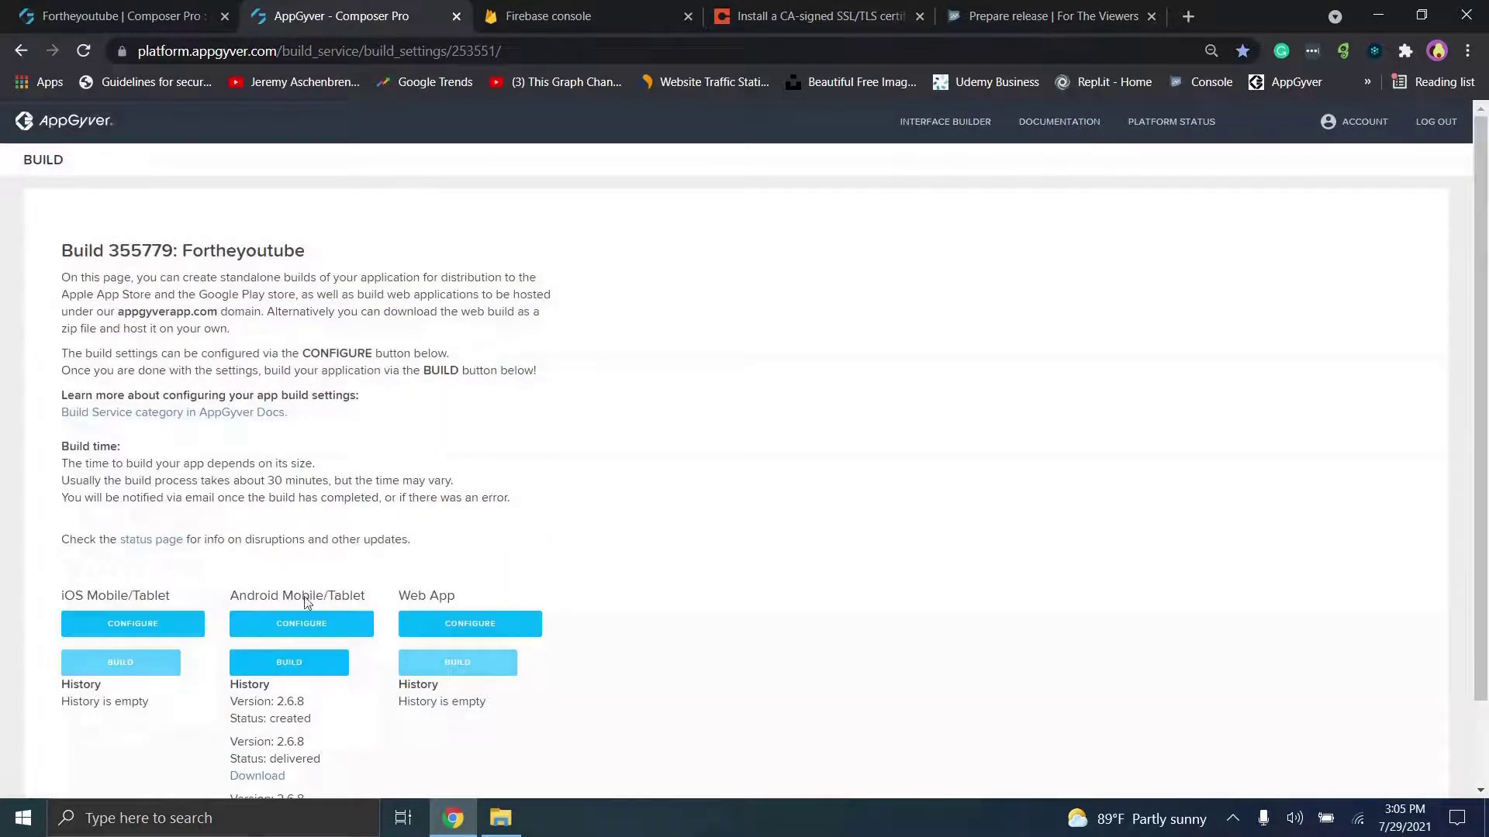
key(ctrl+Tab)
key(ctrl+Tab)
key(ctrl+Tab)
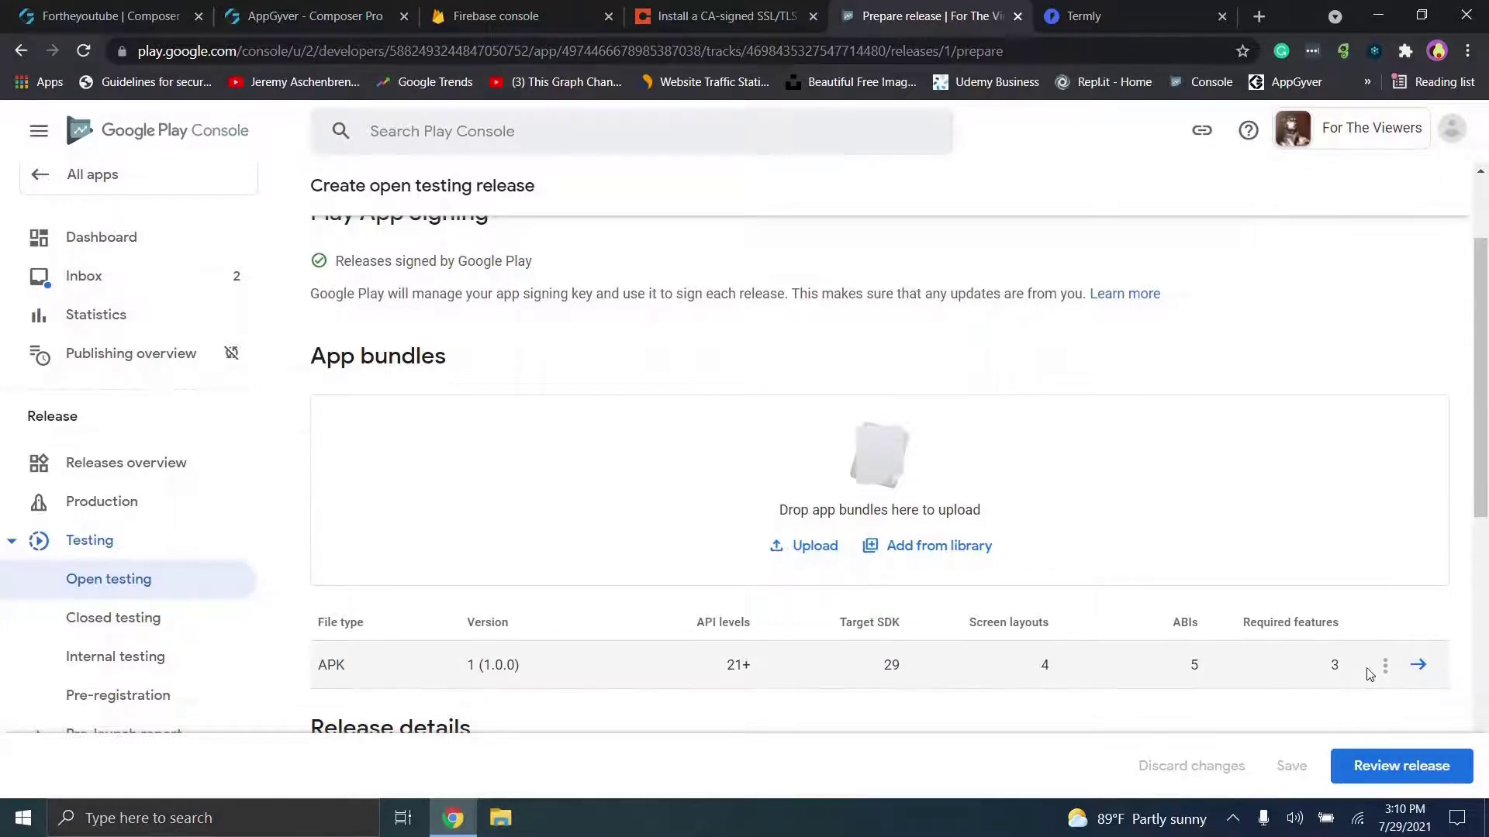
Step: Choose Remove APK from the version 1 (1.0.0) APK's options menu
click(1386, 666)
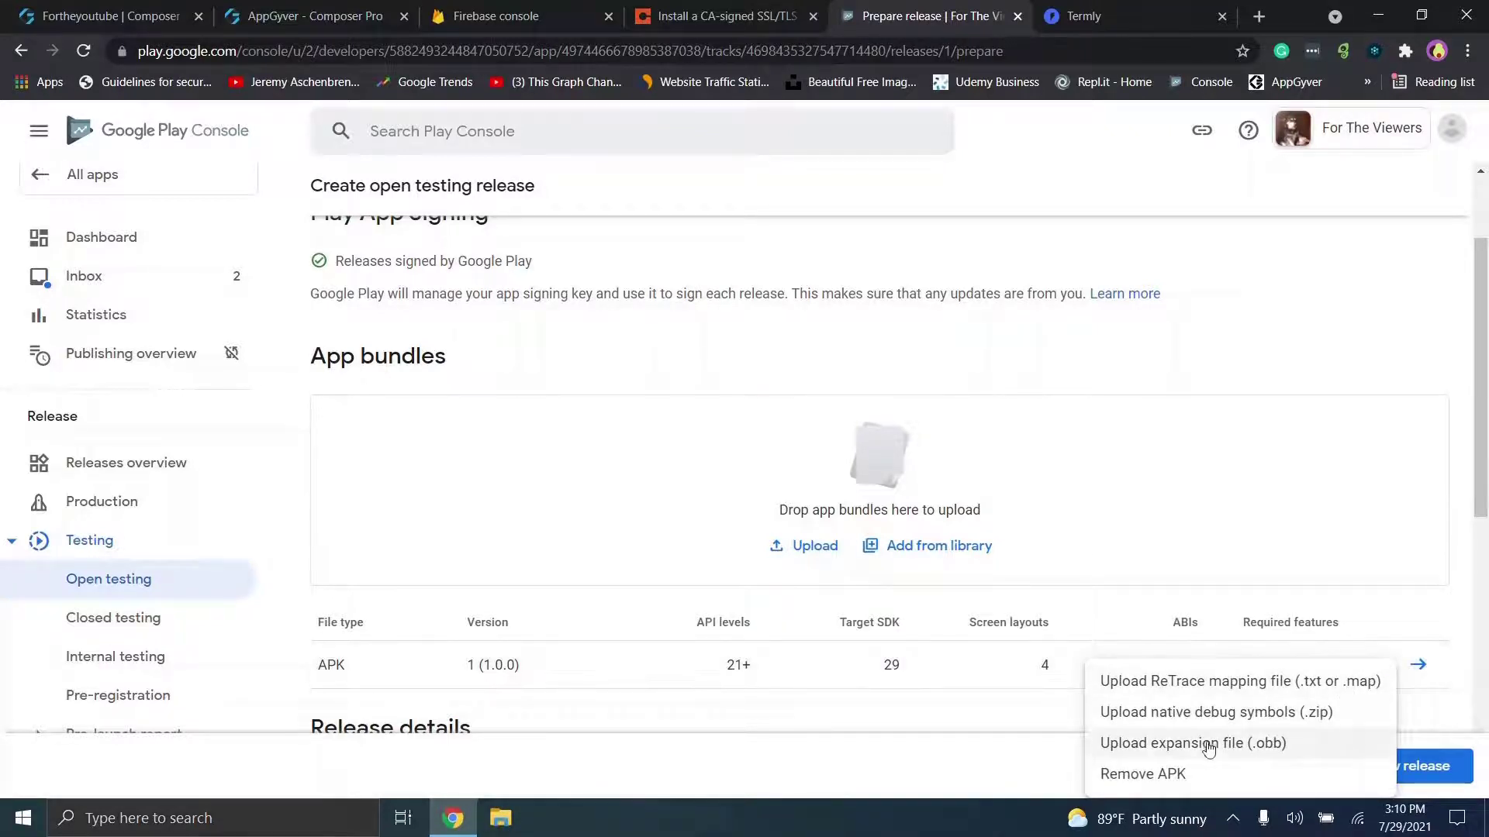
click(1179, 773)
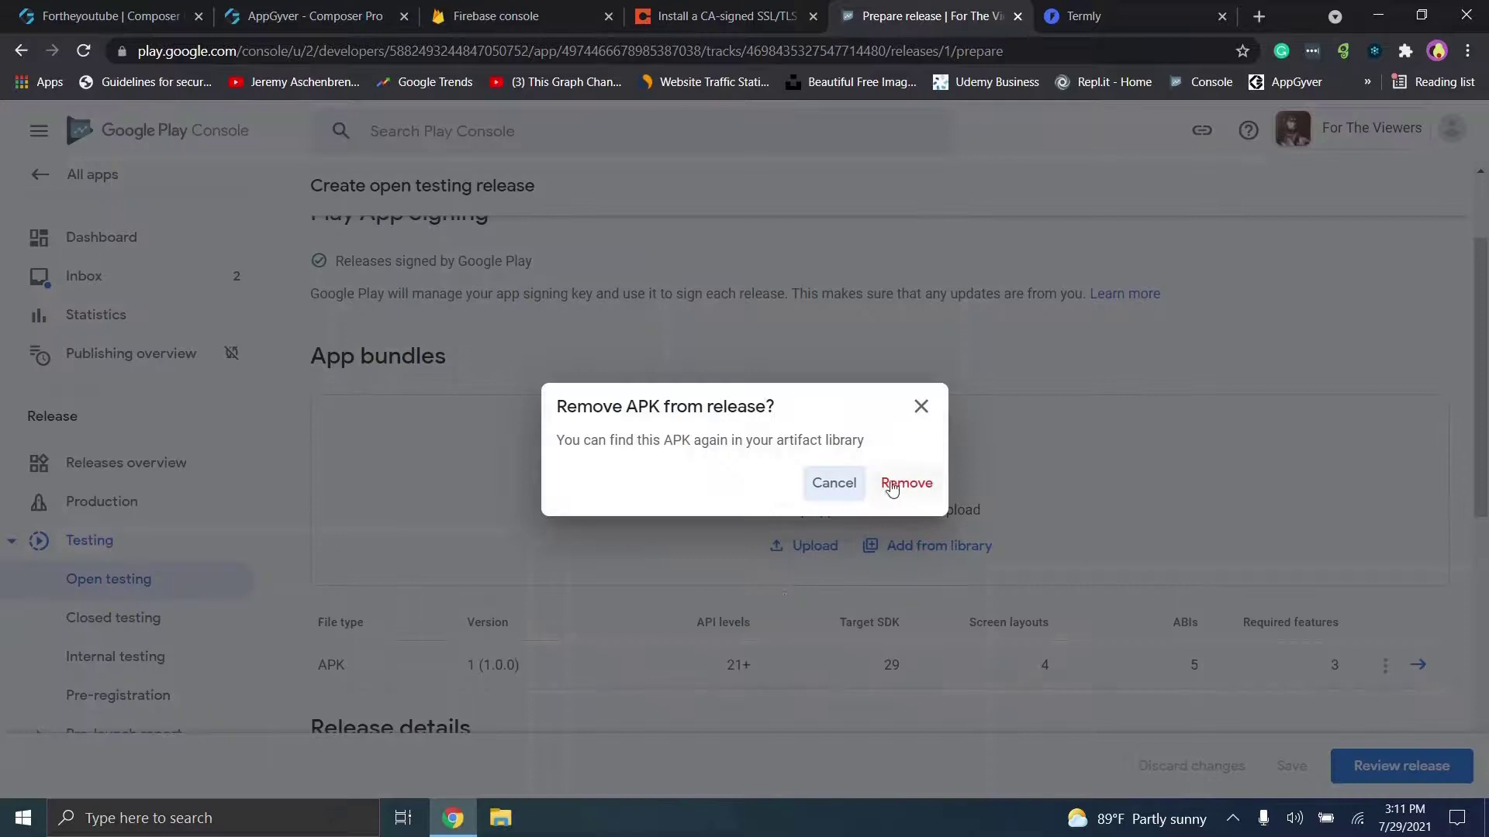
Step: Confirm removing the old APK from the release and delete the old apk from Downloads
click(904, 484)
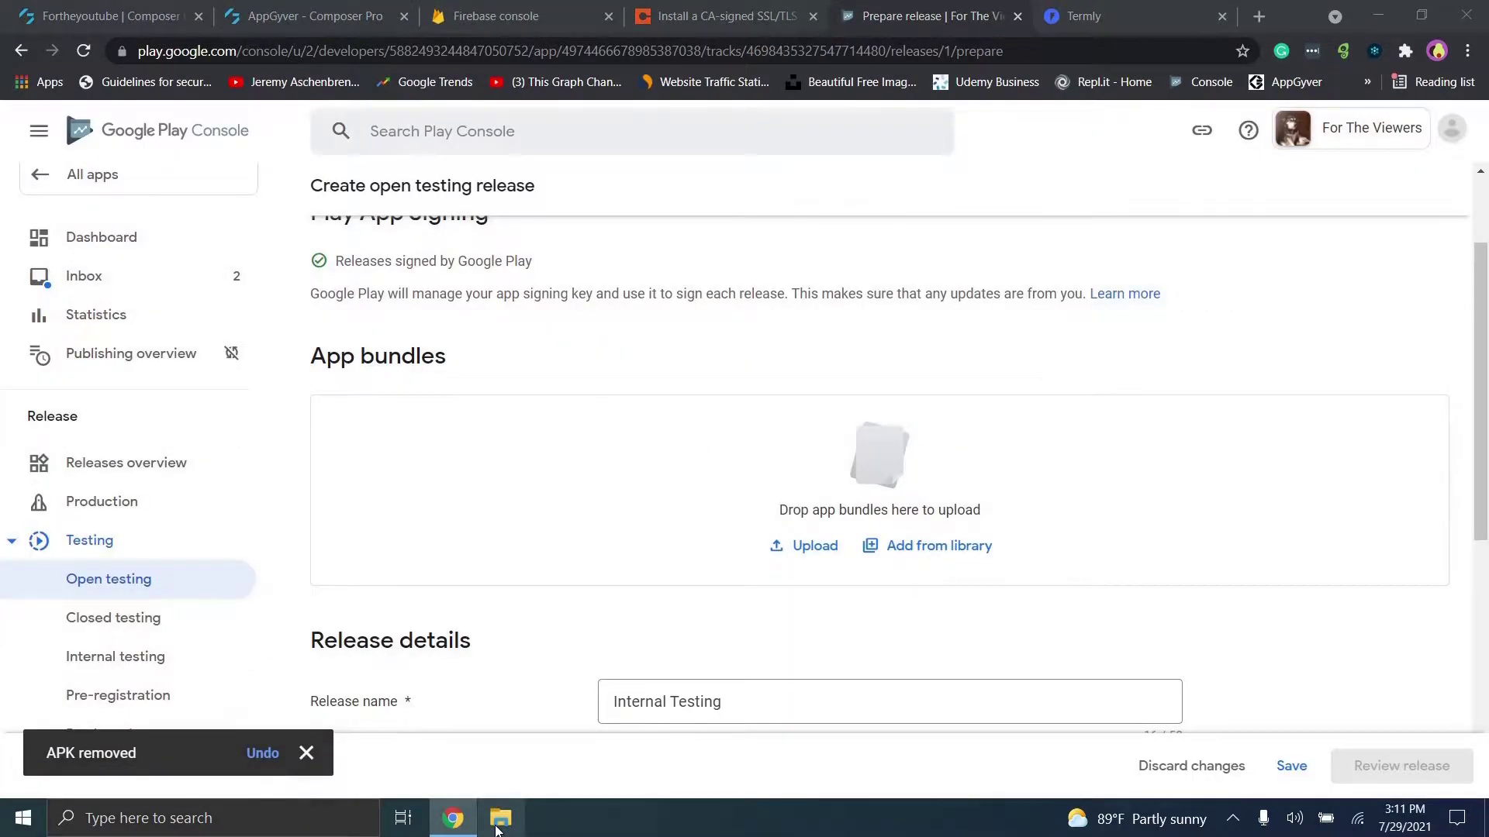
click(500, 820)
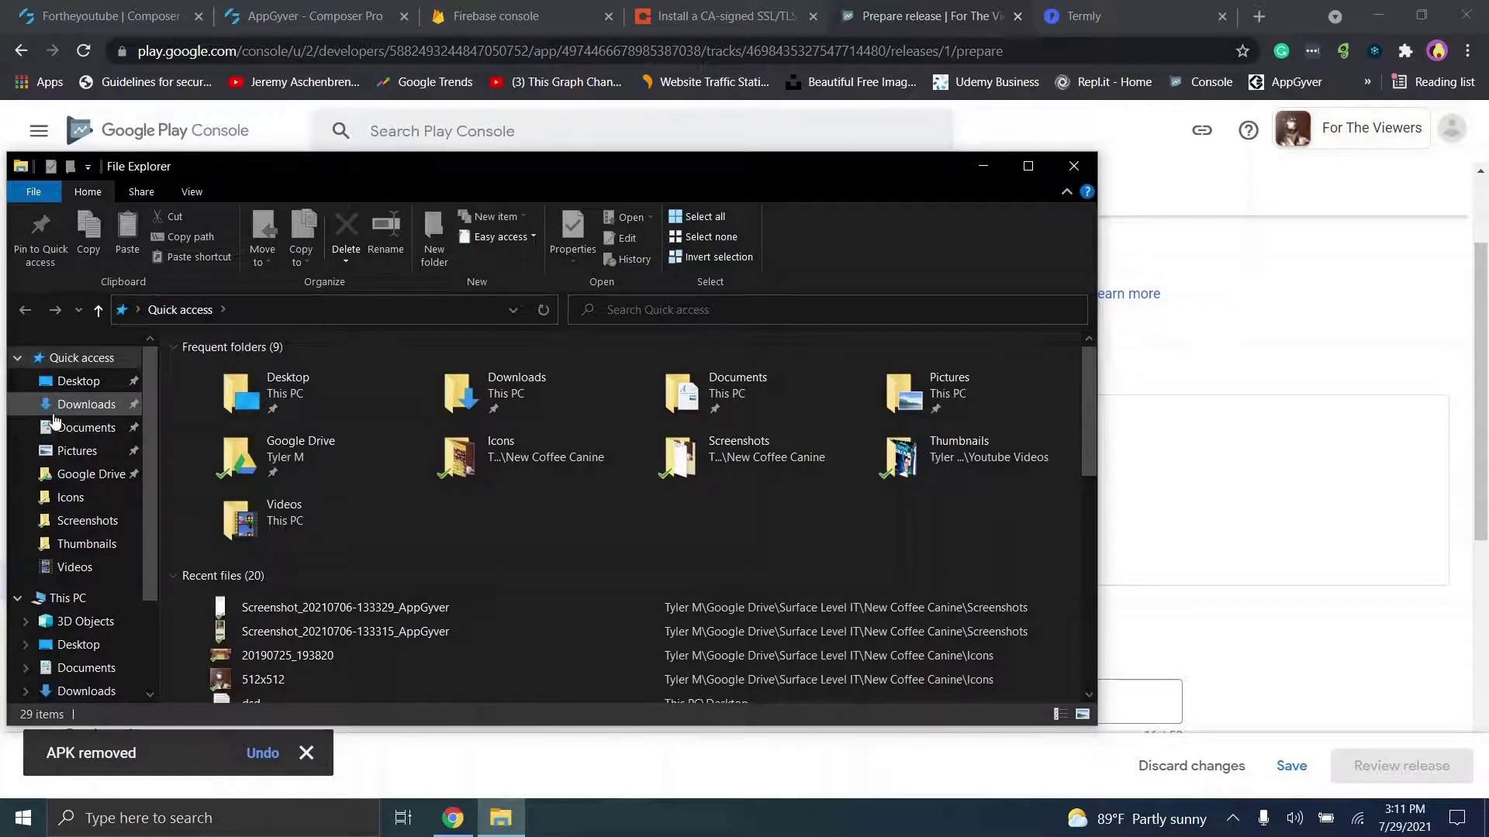
click(55, 409)
click(193, 446)
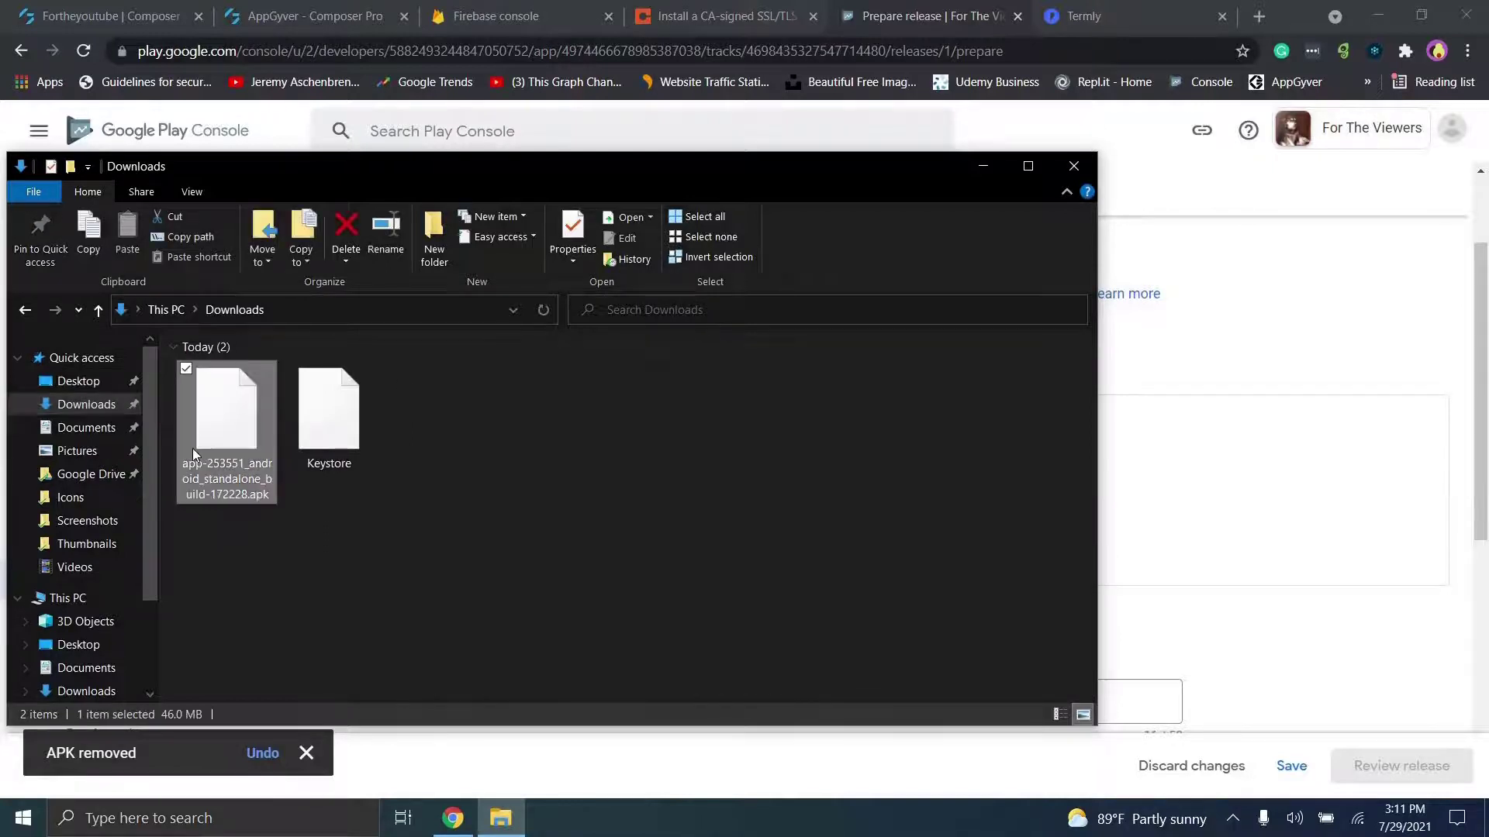
key(Delete)
Step: Download the newest Android build's apk from the AppGyver build page
click(311, 16)
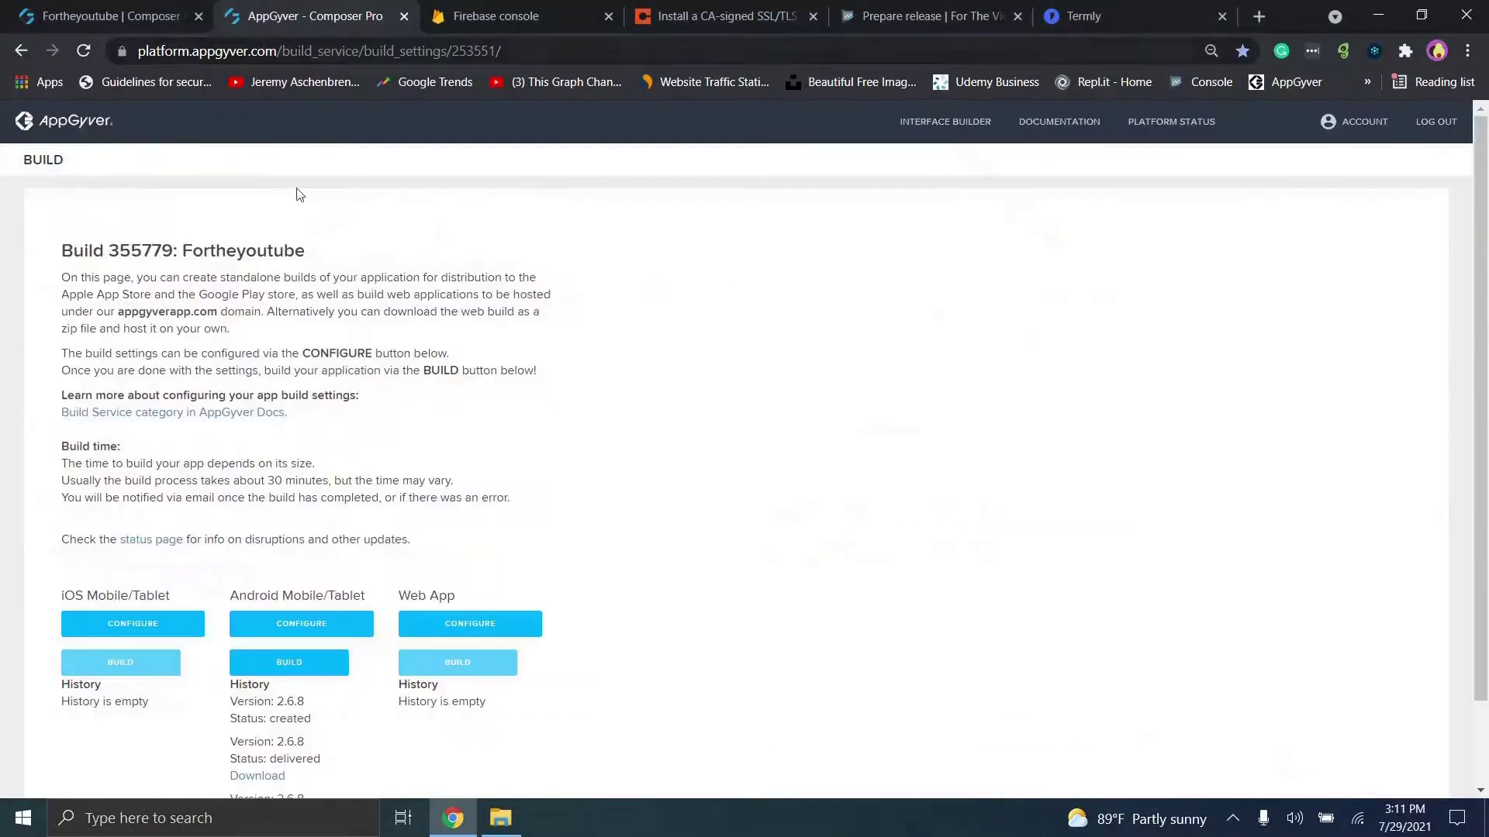
scroll(279, 785, down, 2)
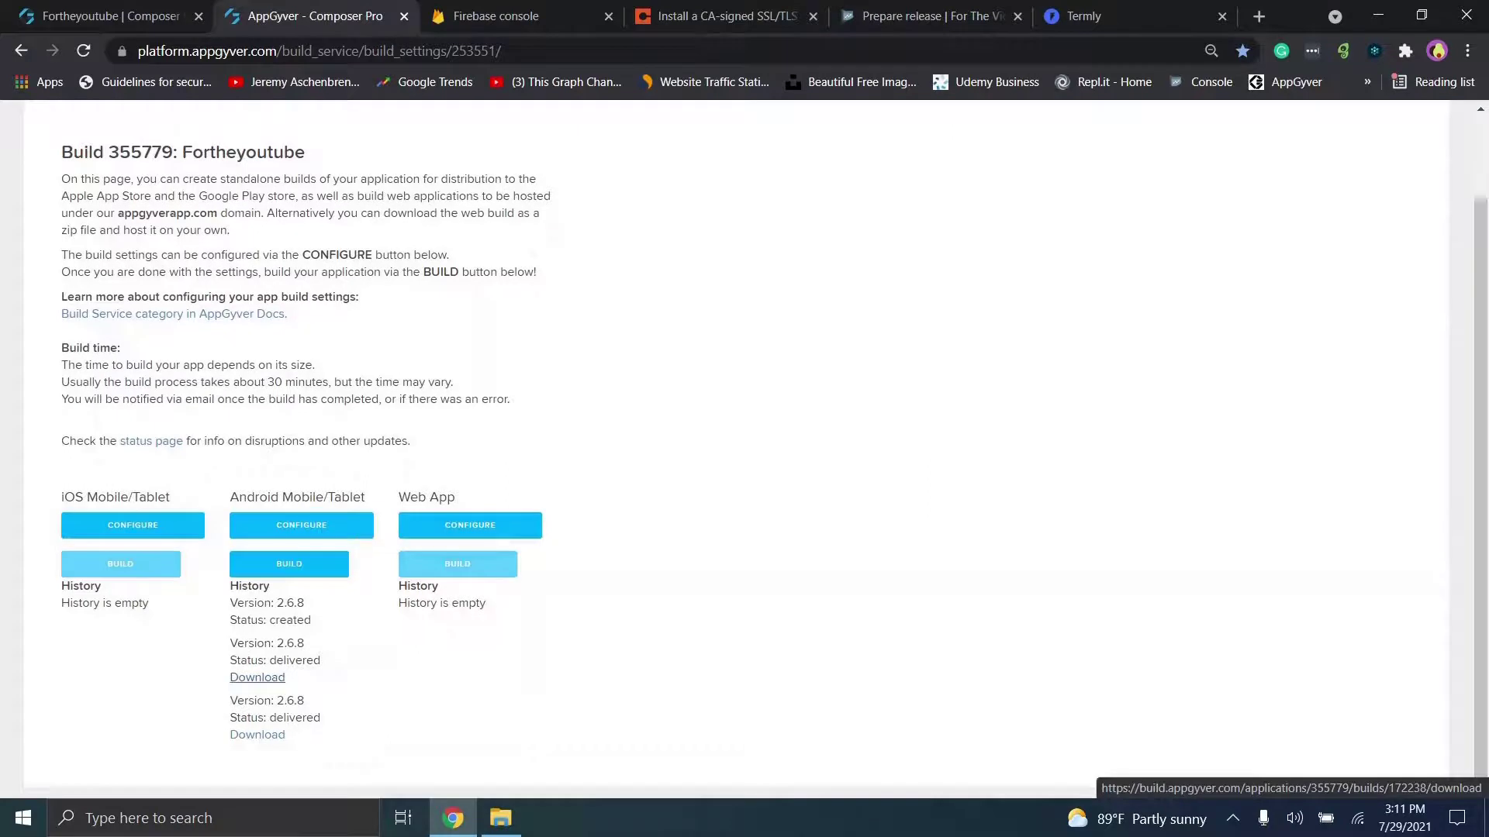
click(249, 679)
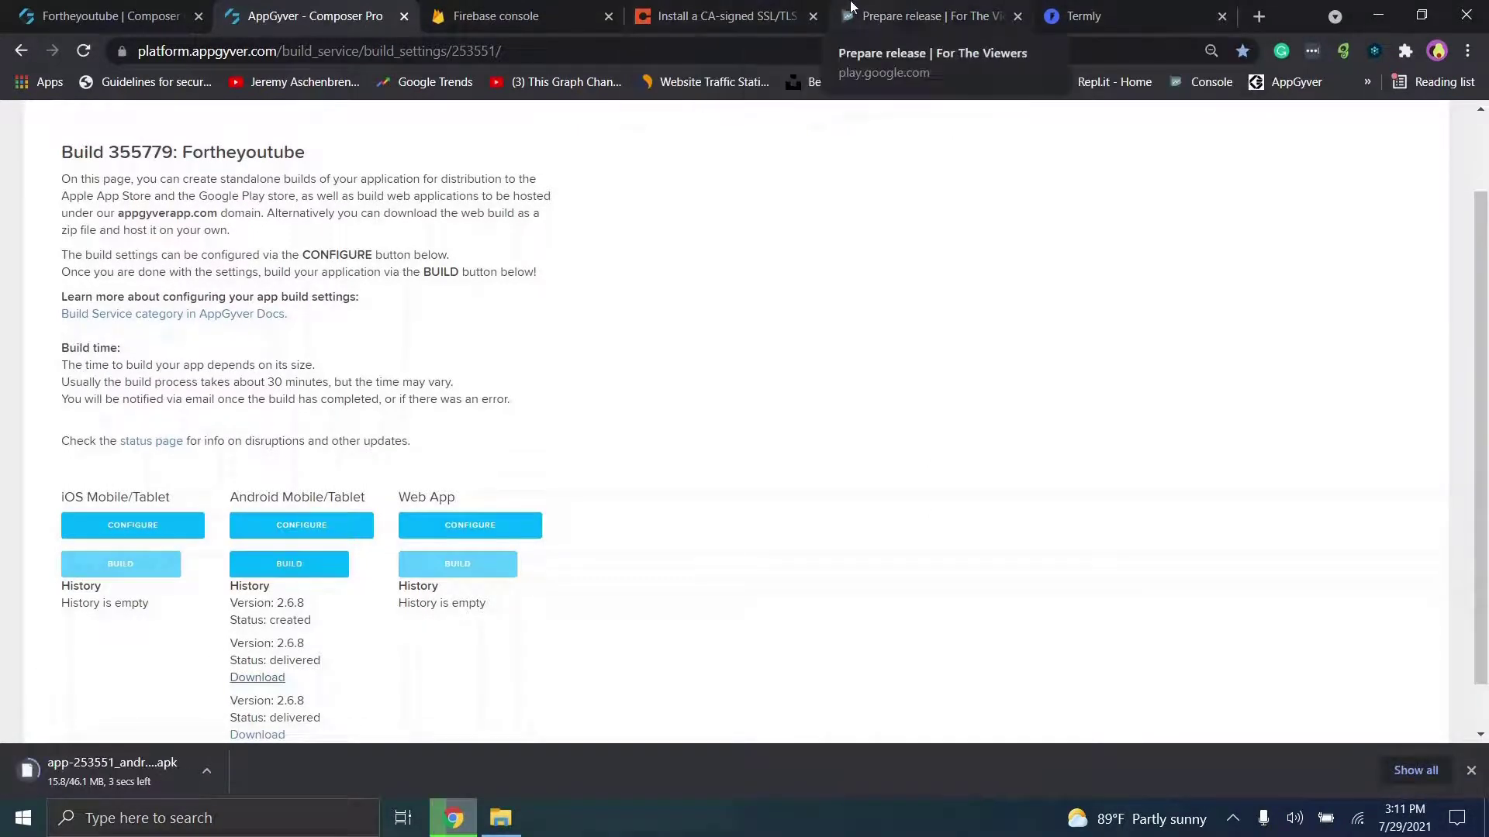
click(852, 9)
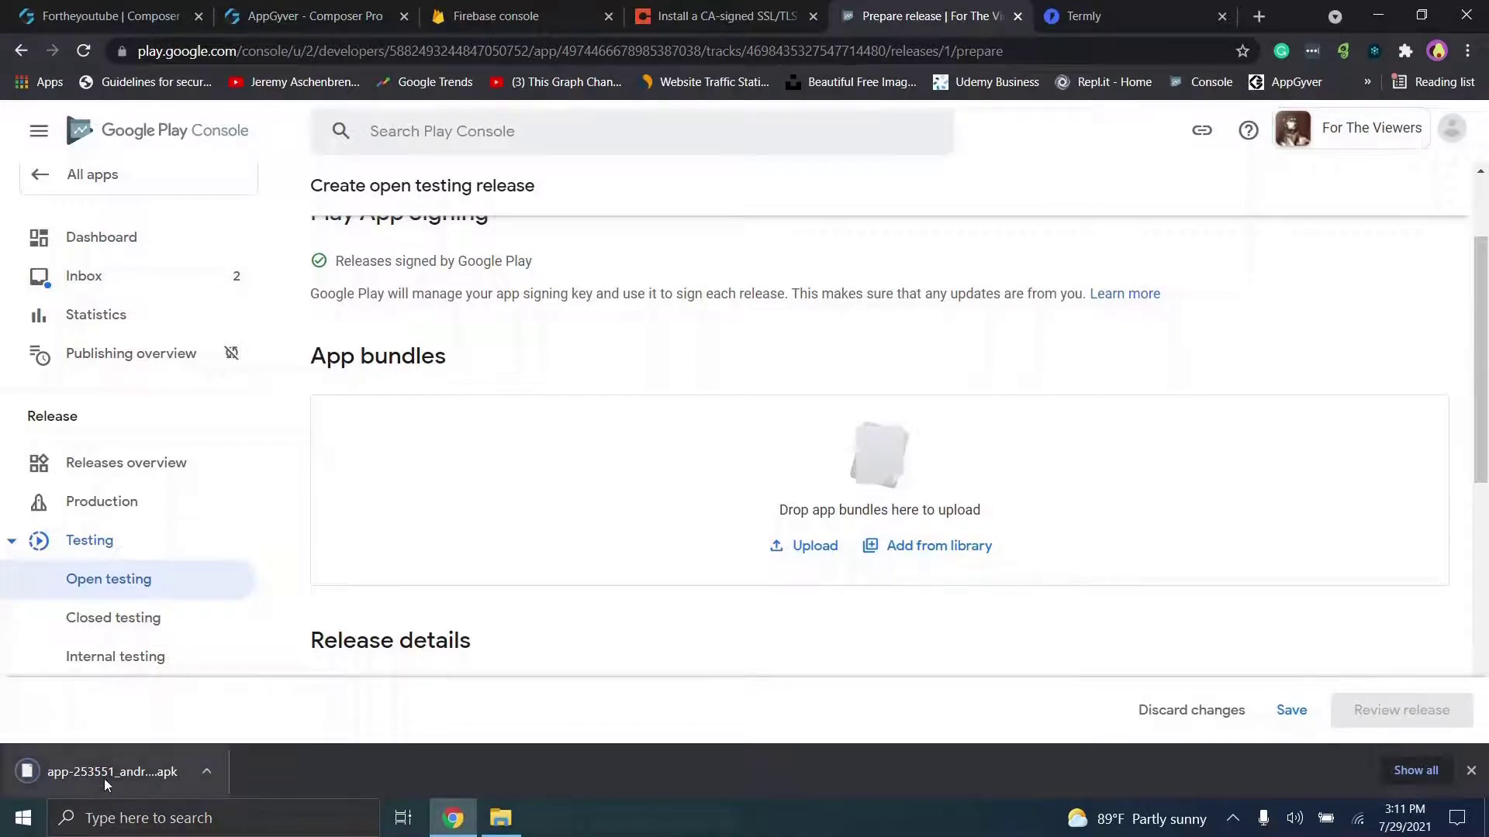
Step: Drag the build-172238 apk into the open testing release's app bundles area, then view Termly's policy
drag(105, 768, 710, 461)
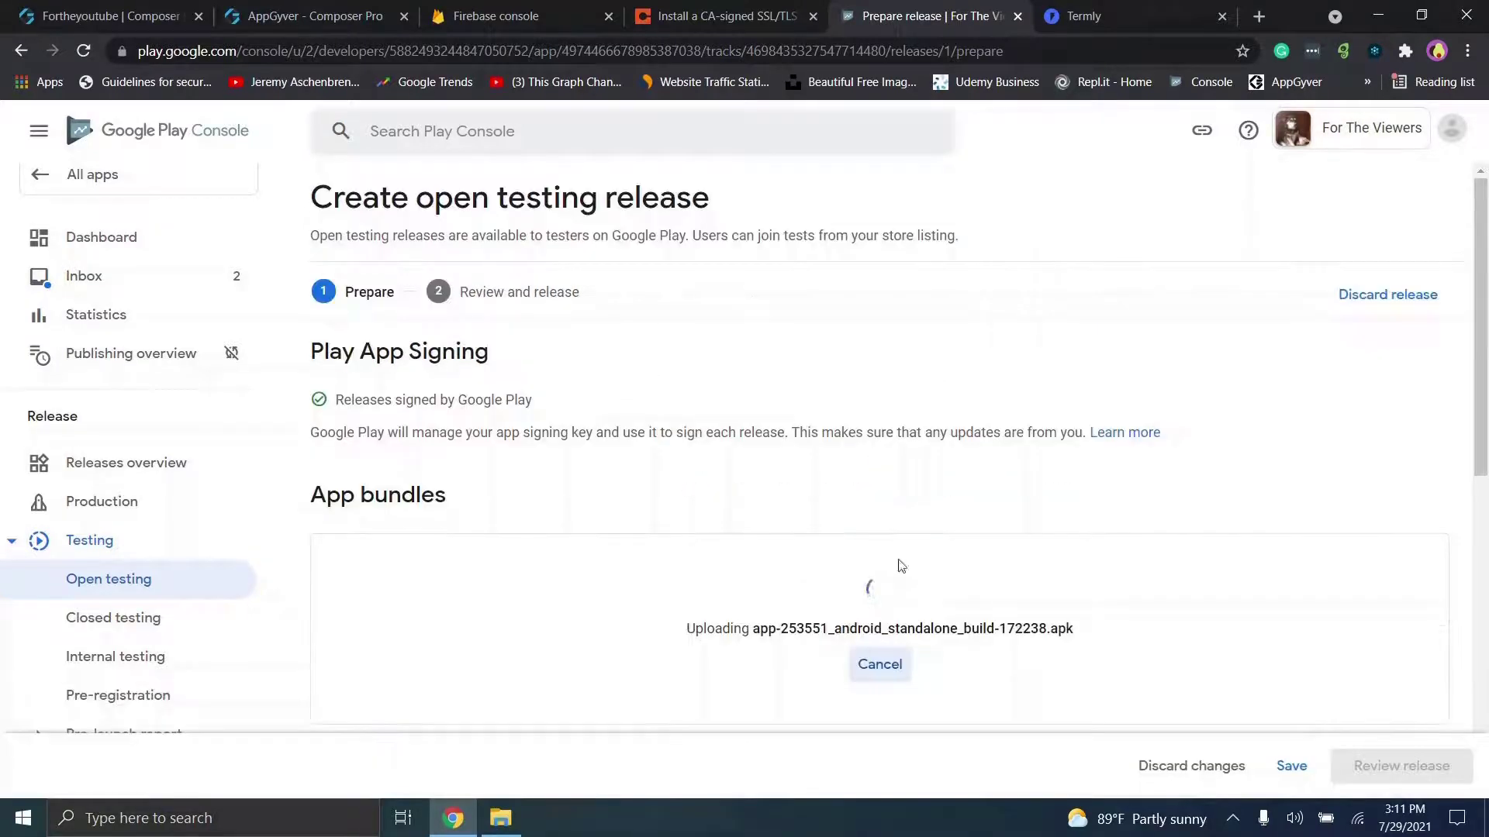
click(1081, 2)
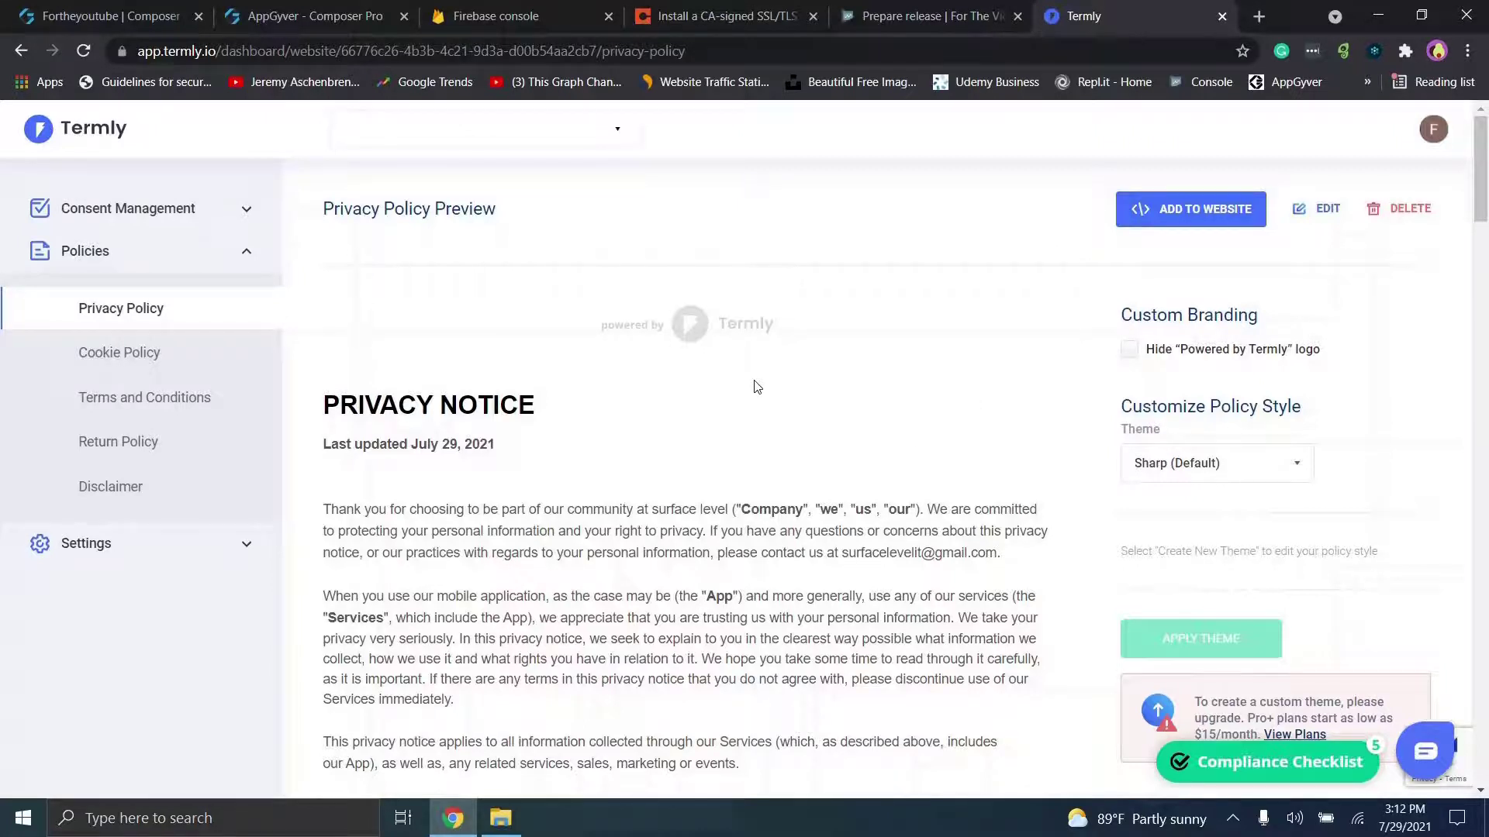
Step: Pick Termly's Html Format embed option instead of URL and copy the policy code
click(1153, 201)
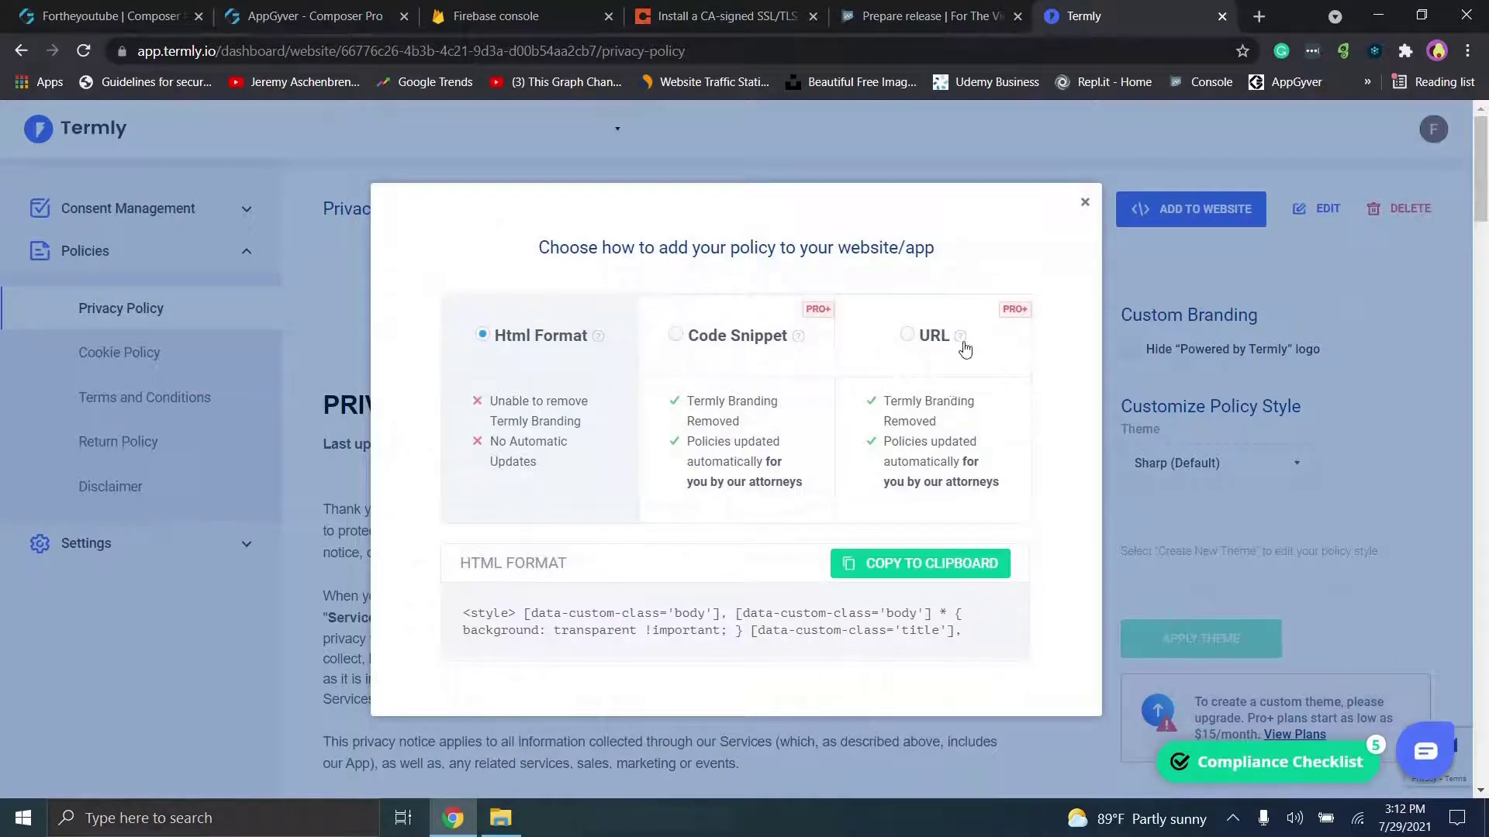
click(907, 335)
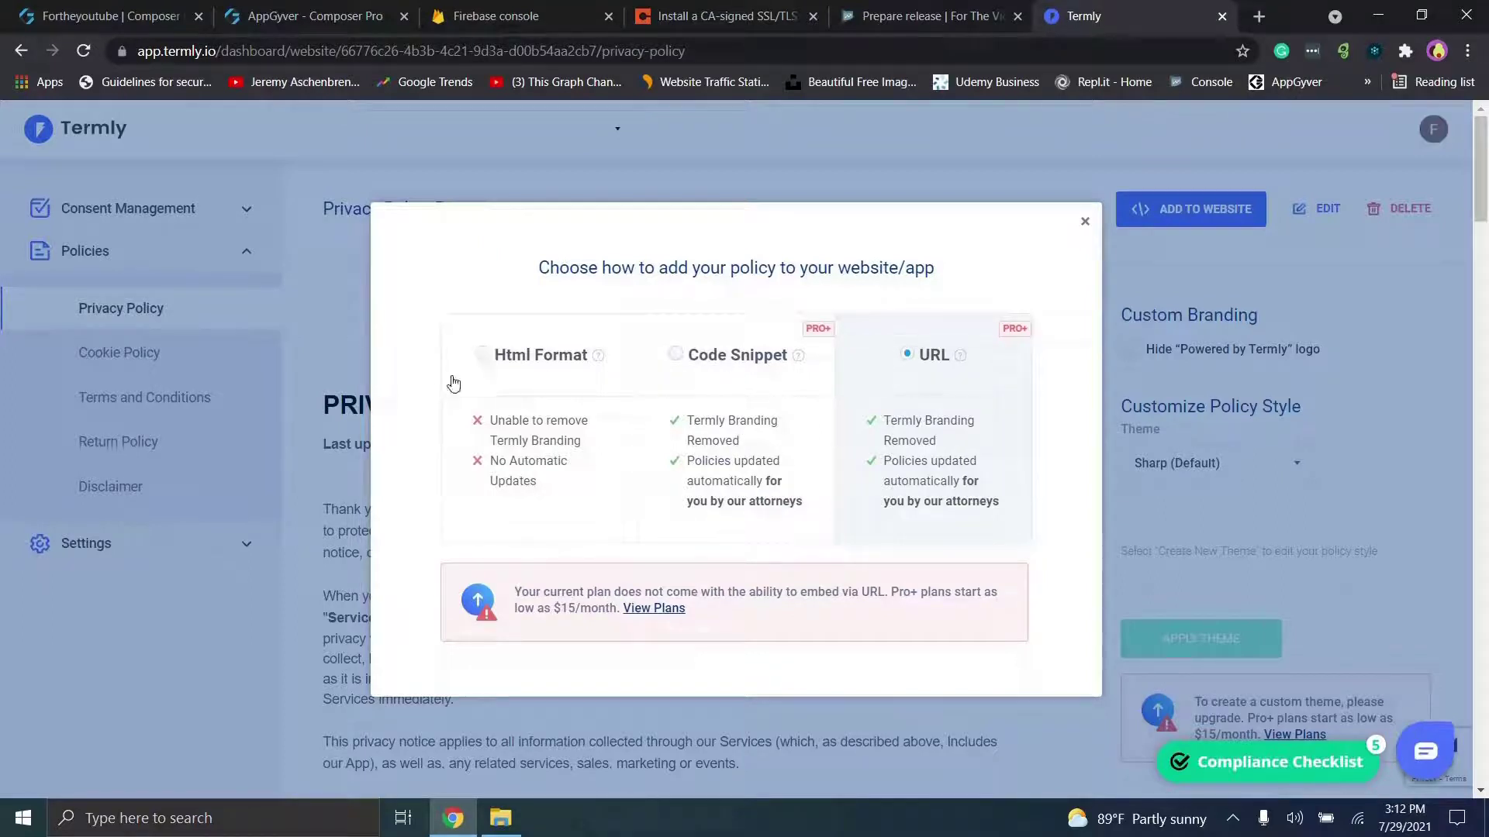
click(496, 365)
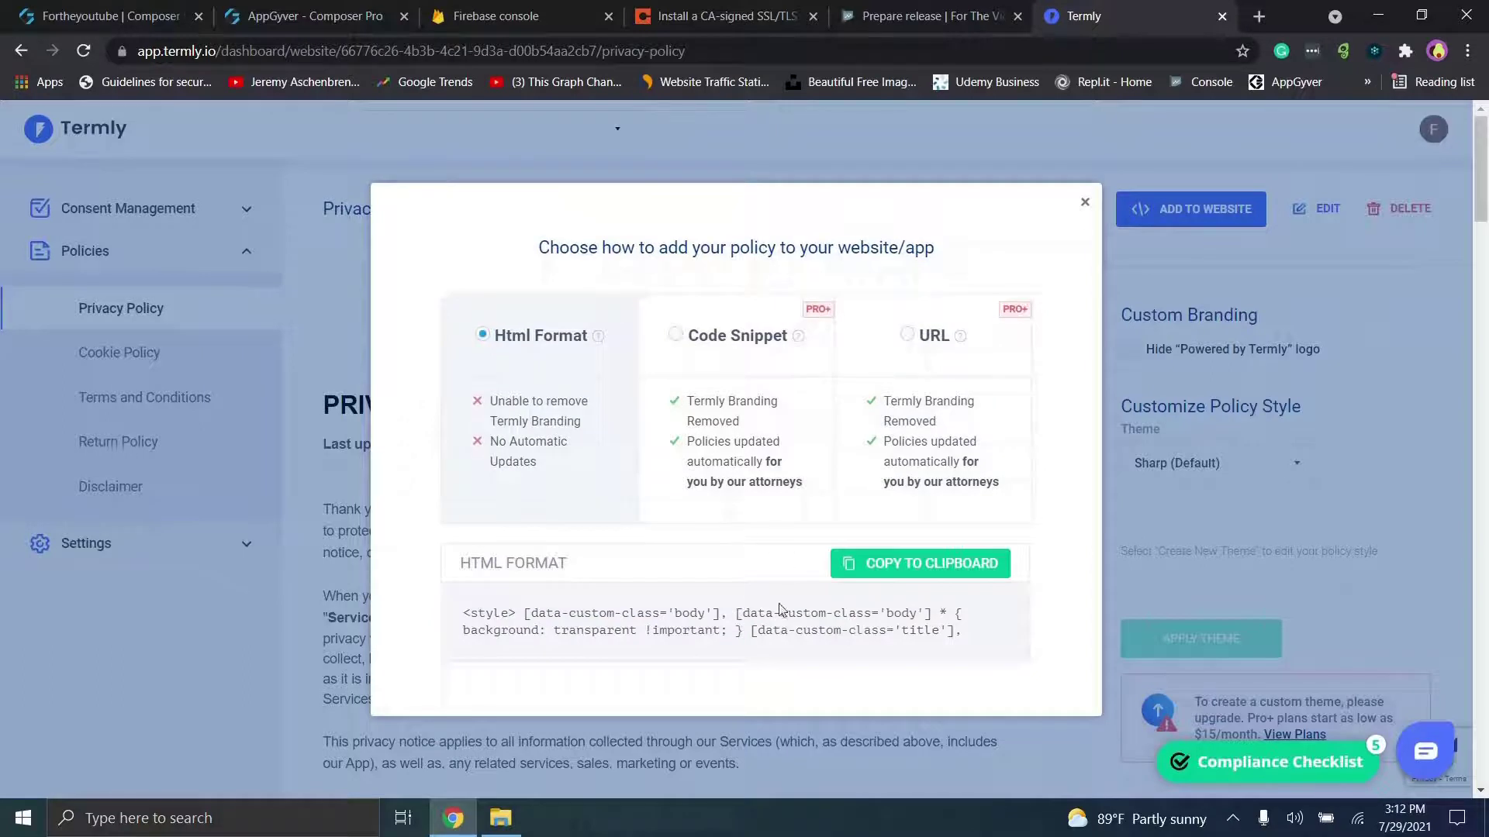
drag(980, 649, 847, 671)
click(819, 618)
click(843, 605)
drag(463, 630, 983, 678)
click(959, 636)
click(929, 573)
Step: Save the open testing release draft, open its review step, and expand the four warnings
click(933, 9)
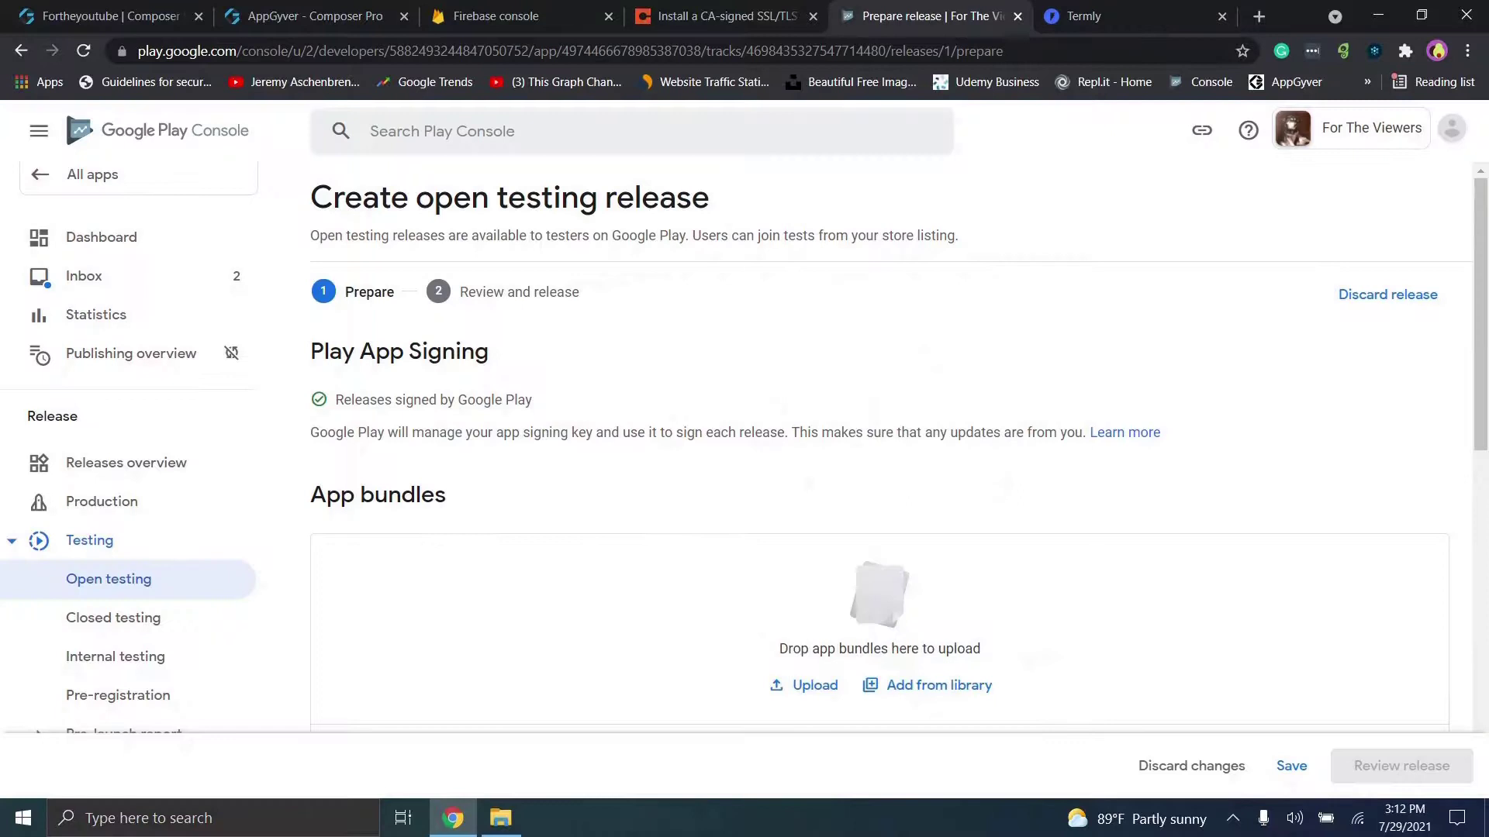
drag(1482, 317, 1484, 443)
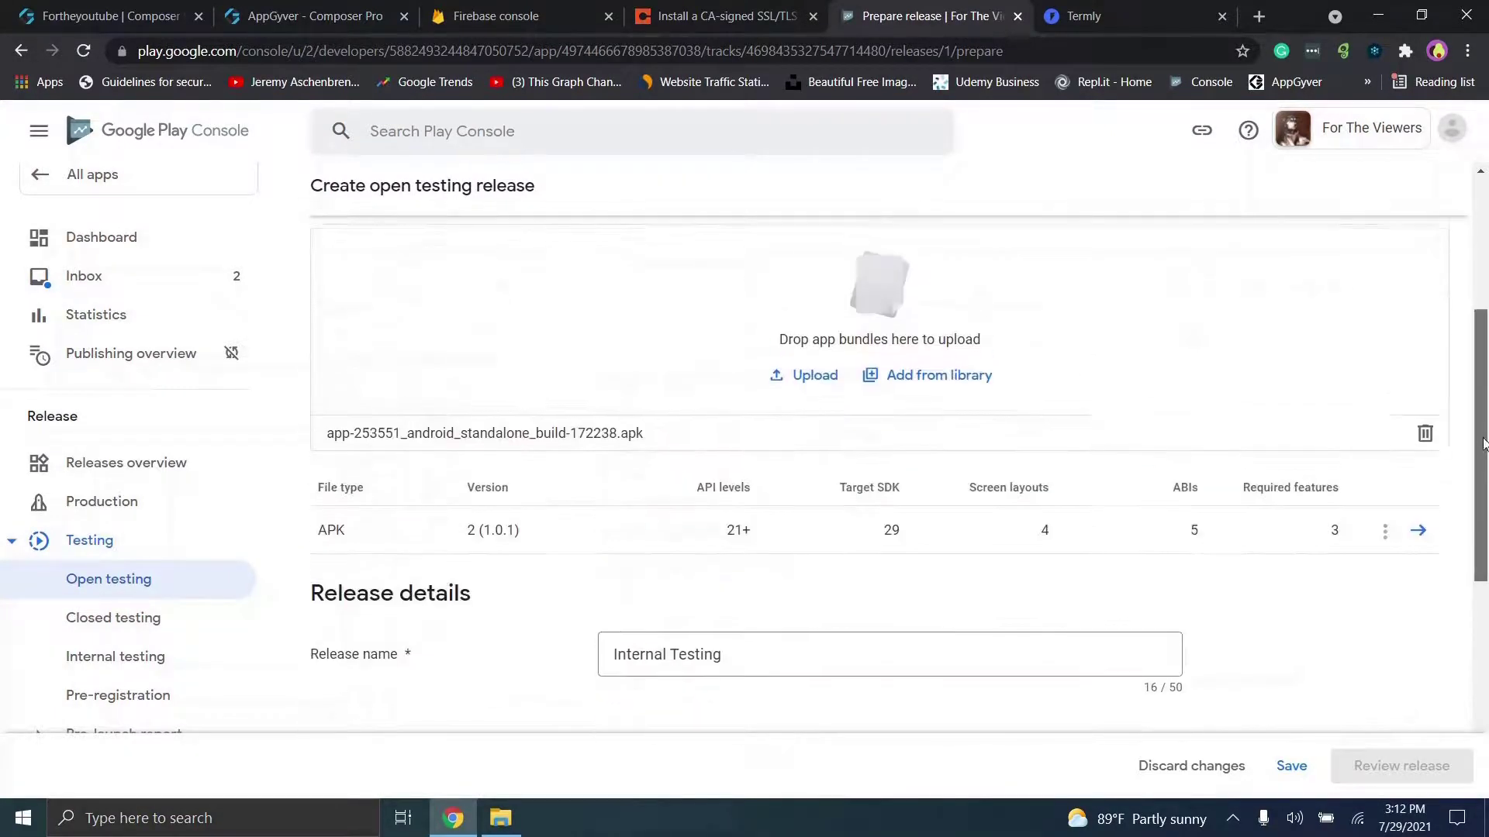
click(1291, 766)
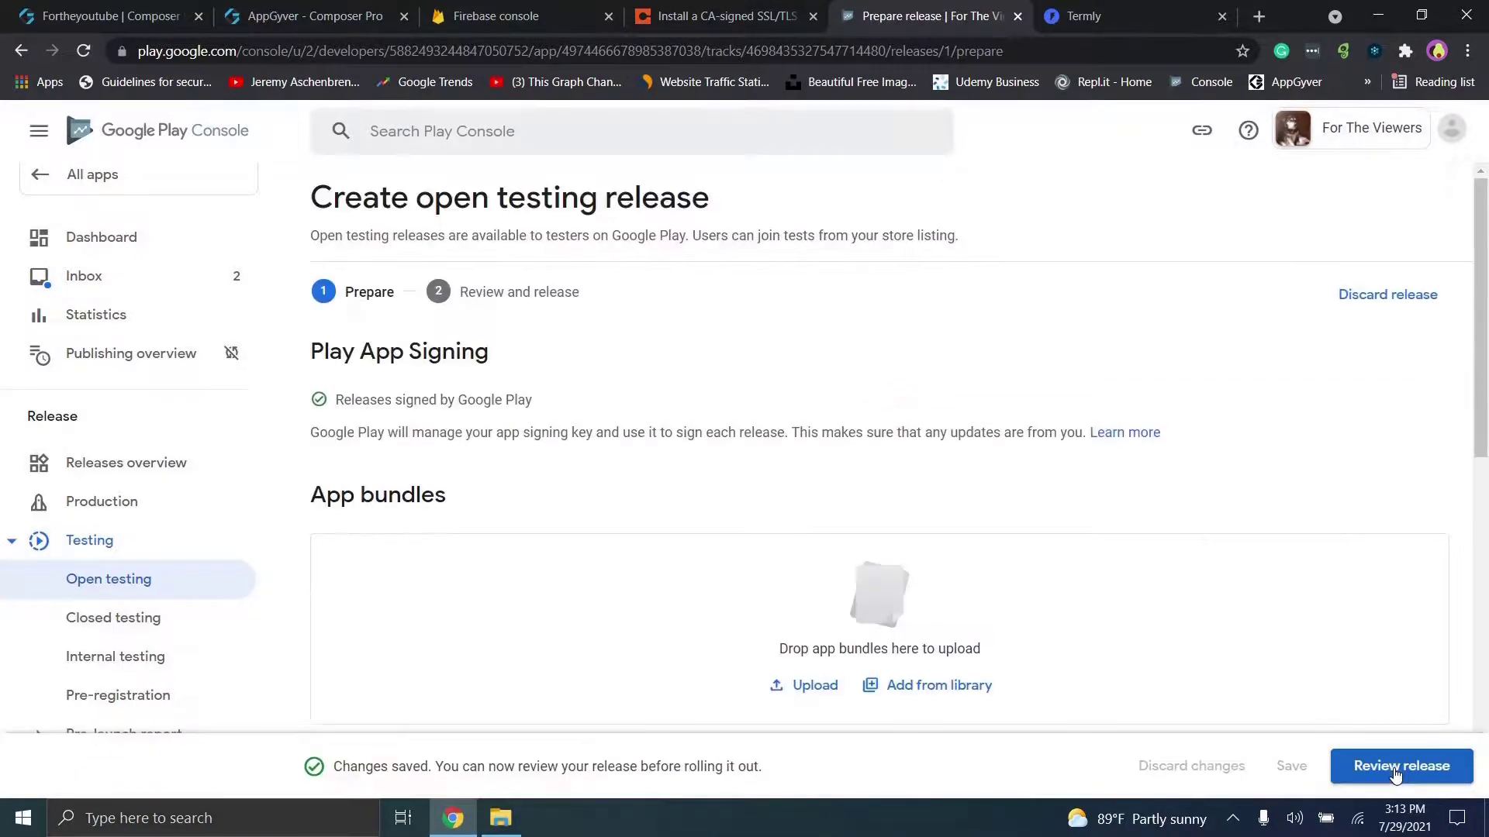
click(1395, 770)
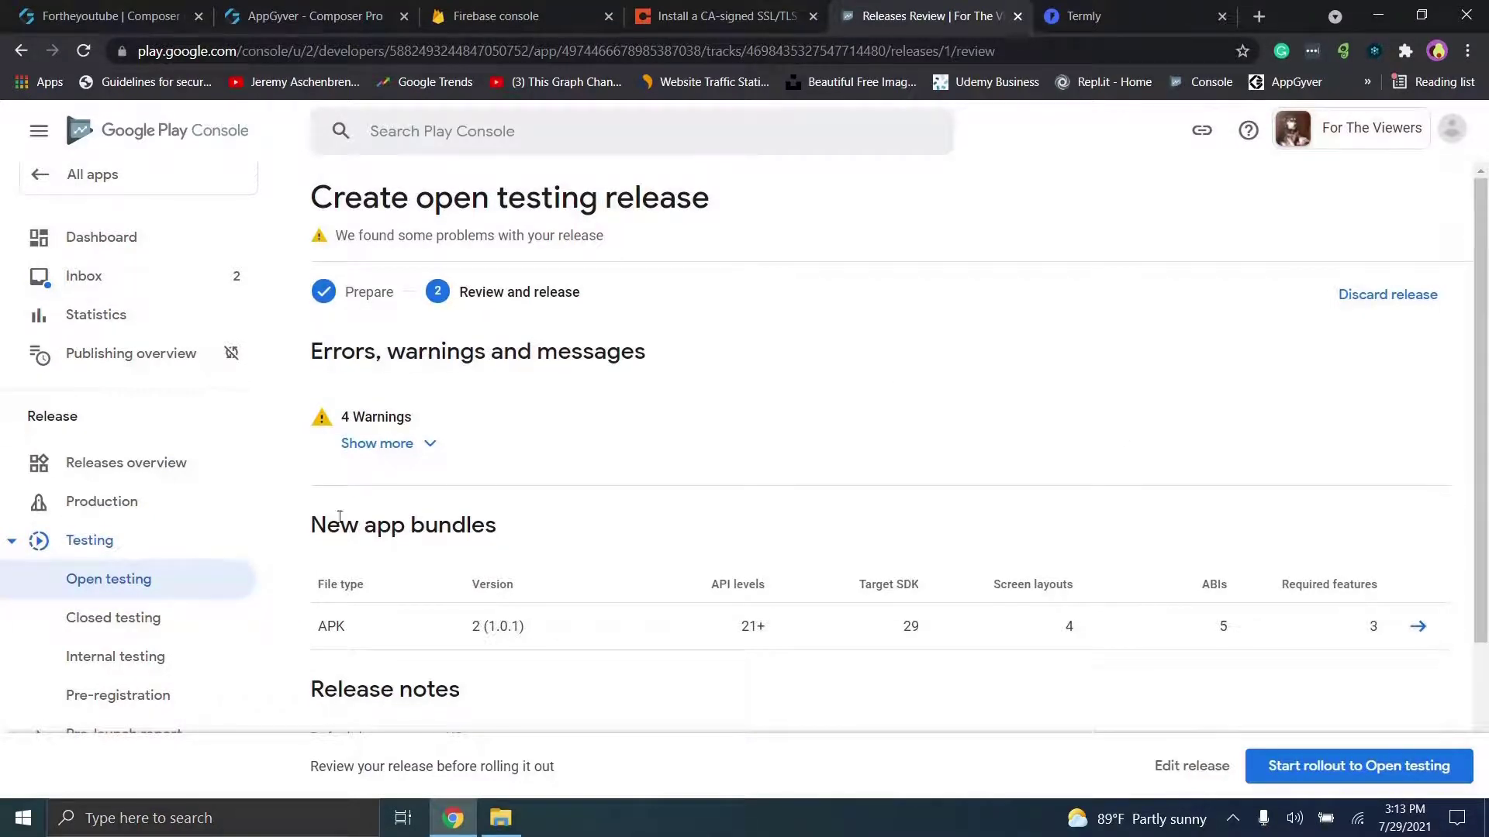
click(392, 442)
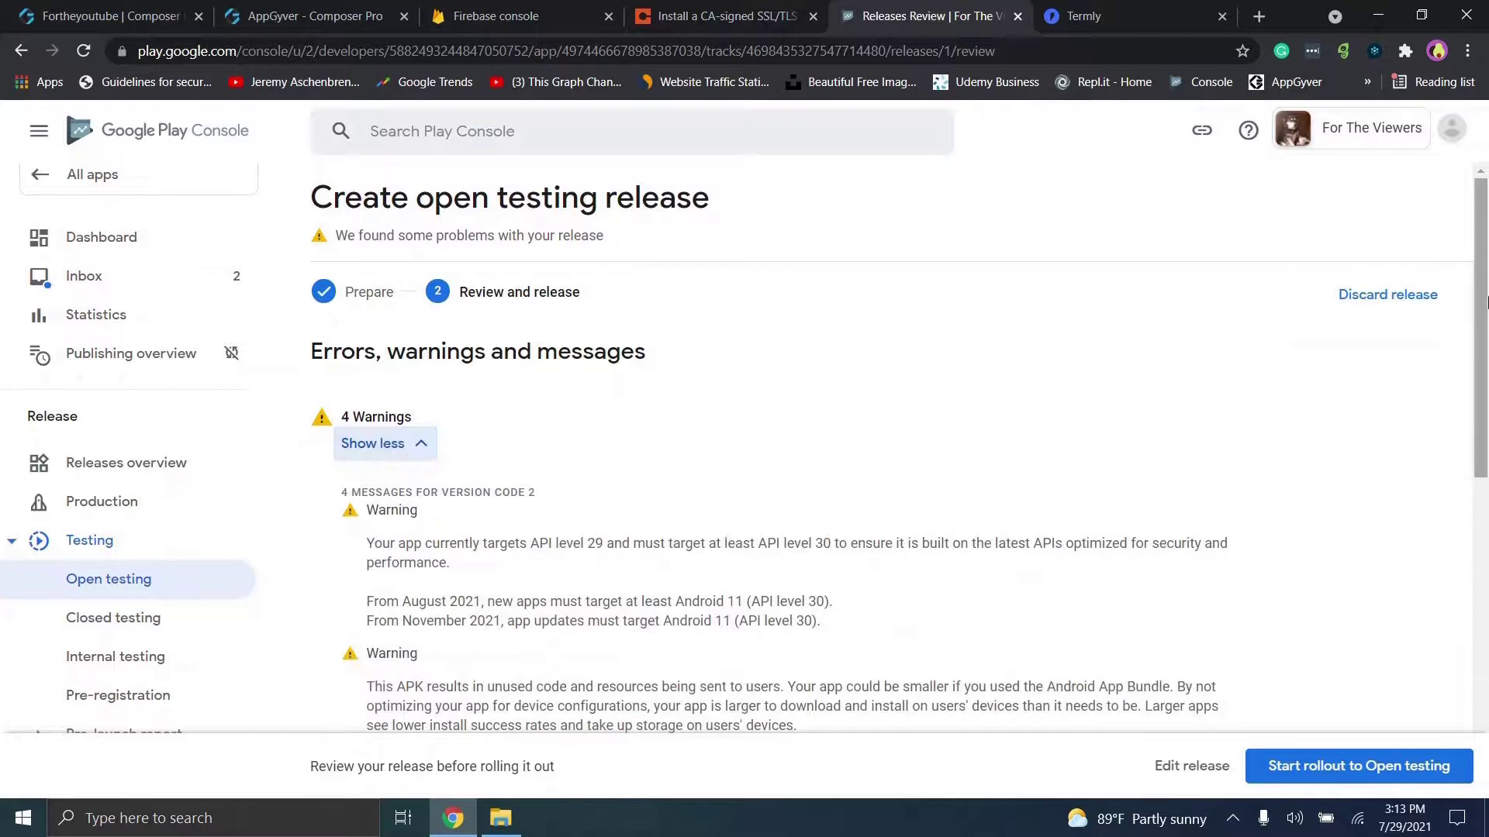
drag(1486, 299, 1486, 390)
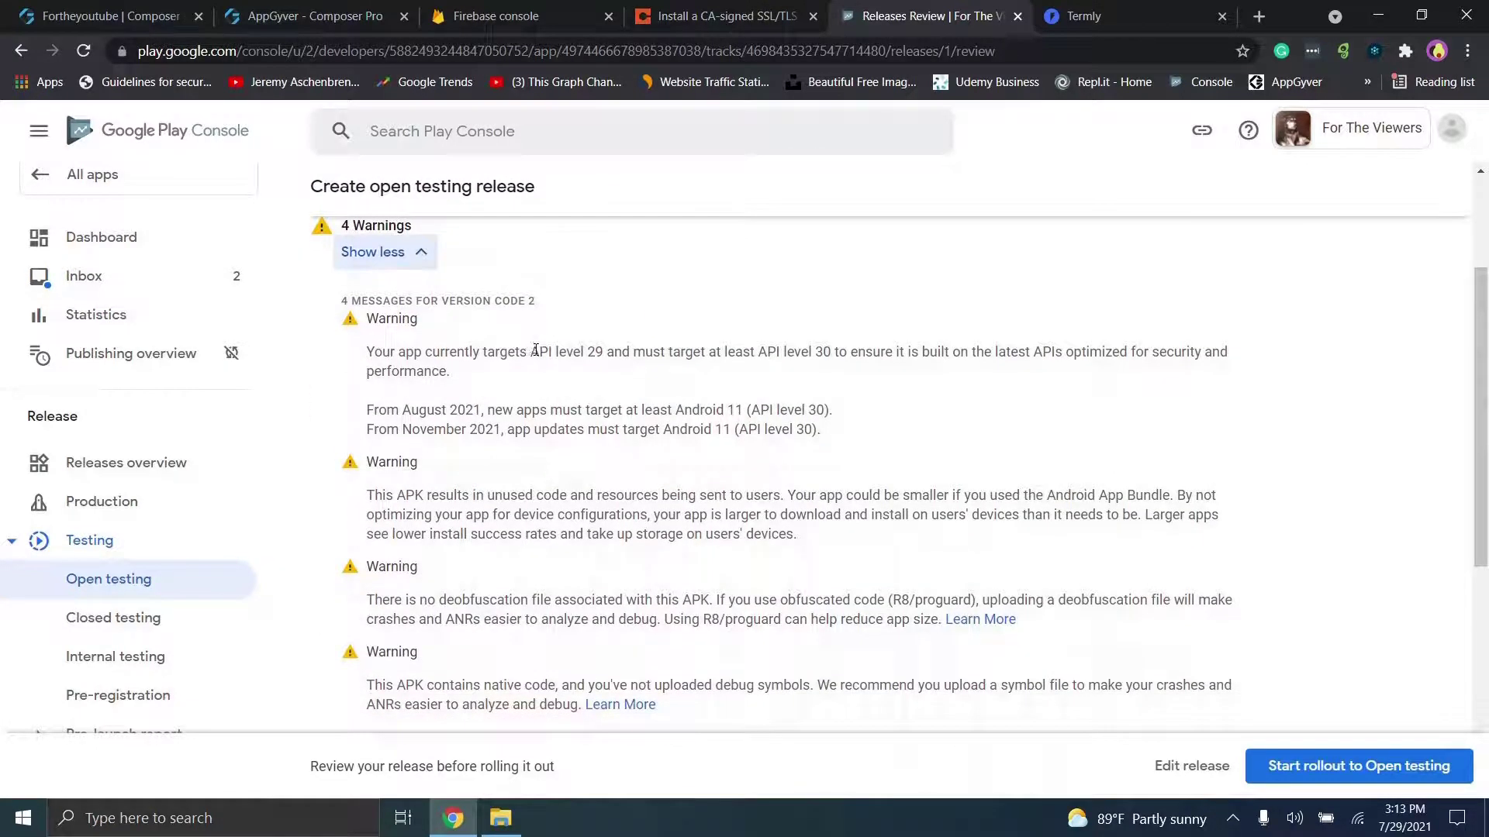
drag(529, 351, 657, 336)
click(604, 350)
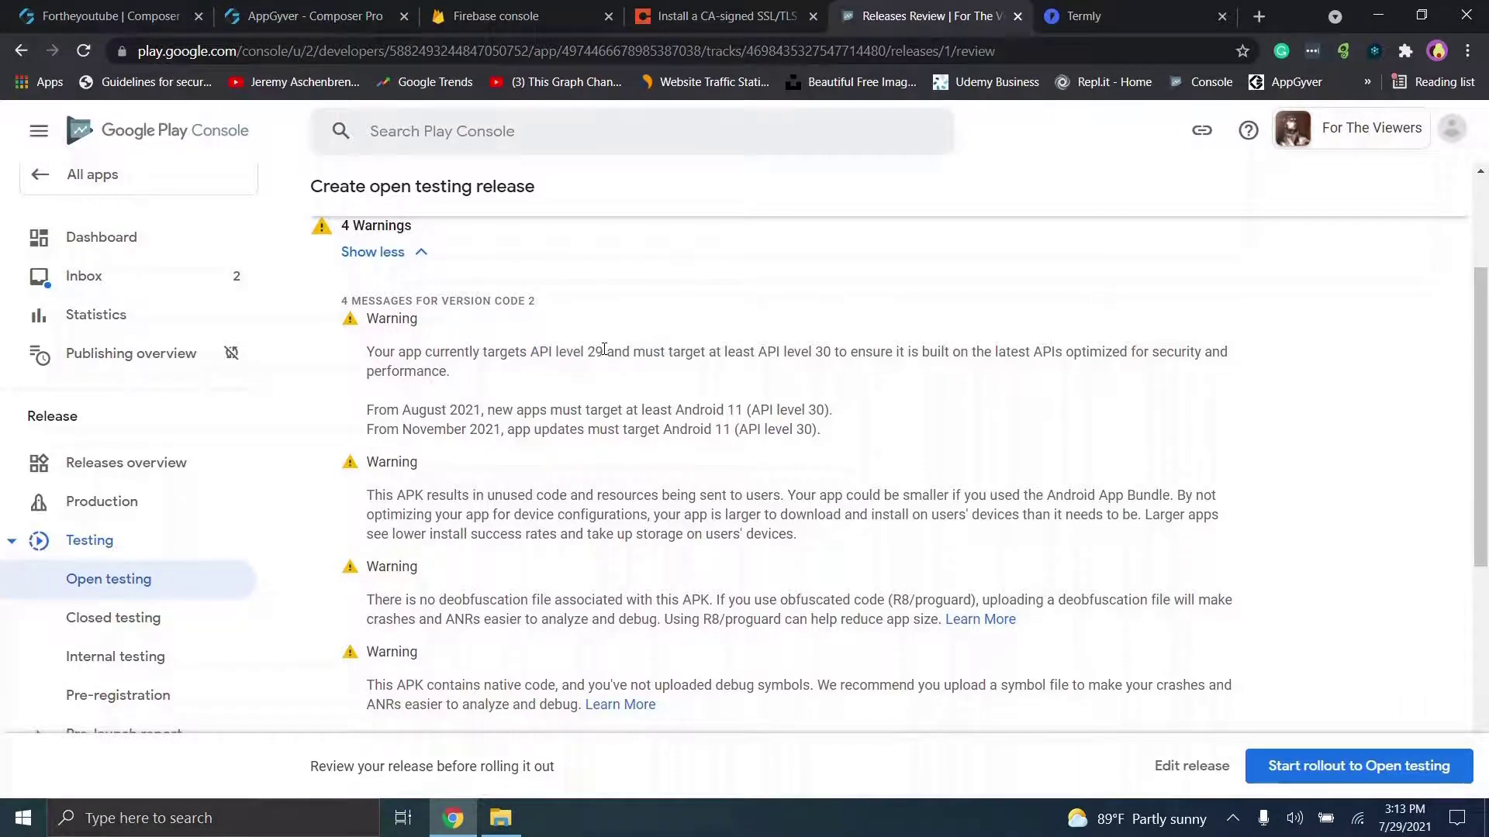
Step: Check AppGyver's Android build settings against the API level 29 warning, then roll out to open testing
click(277, 9)
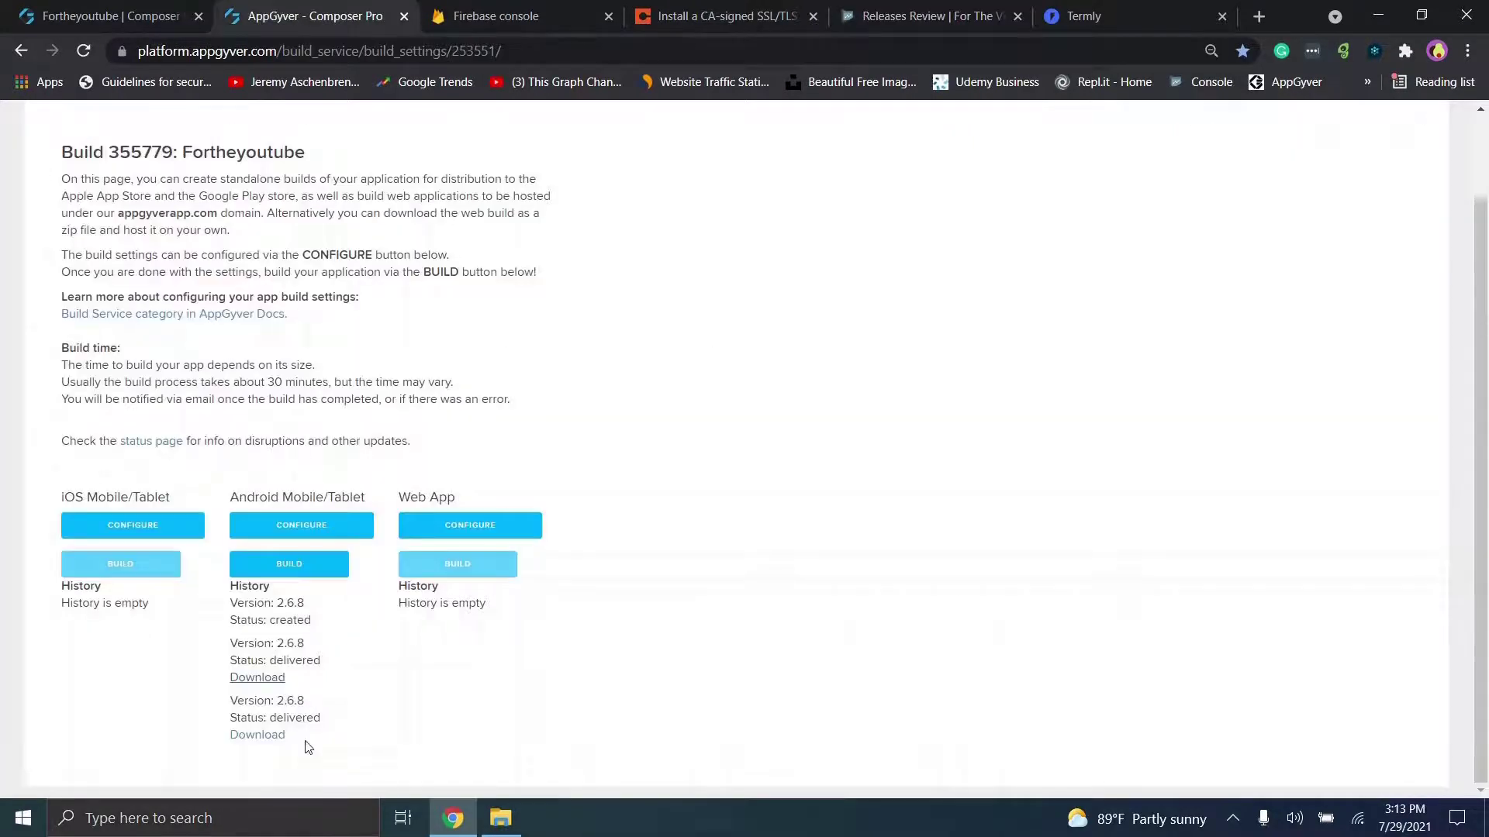
click(285, 566)
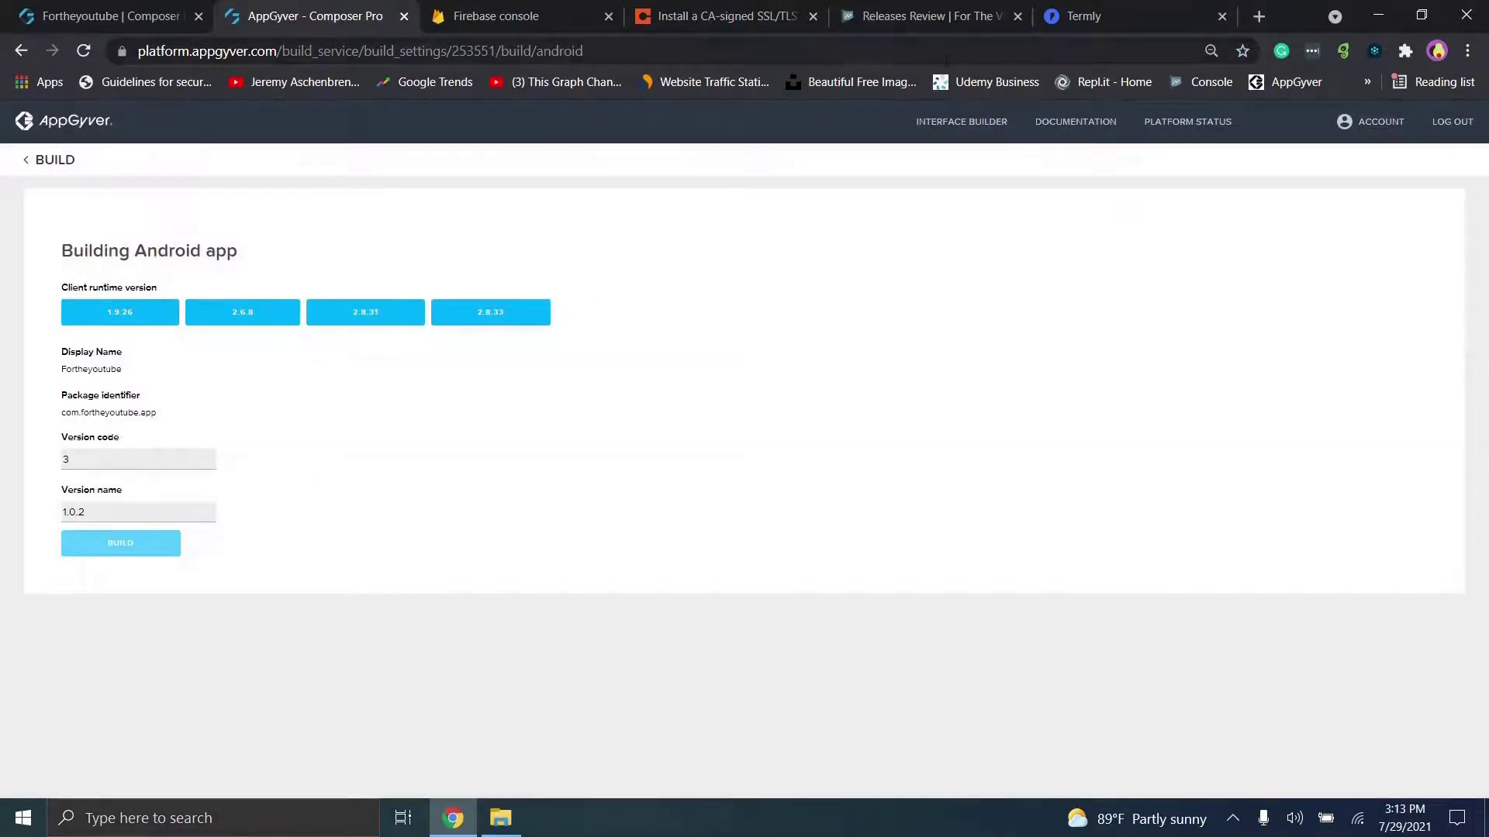
click(906, 11)
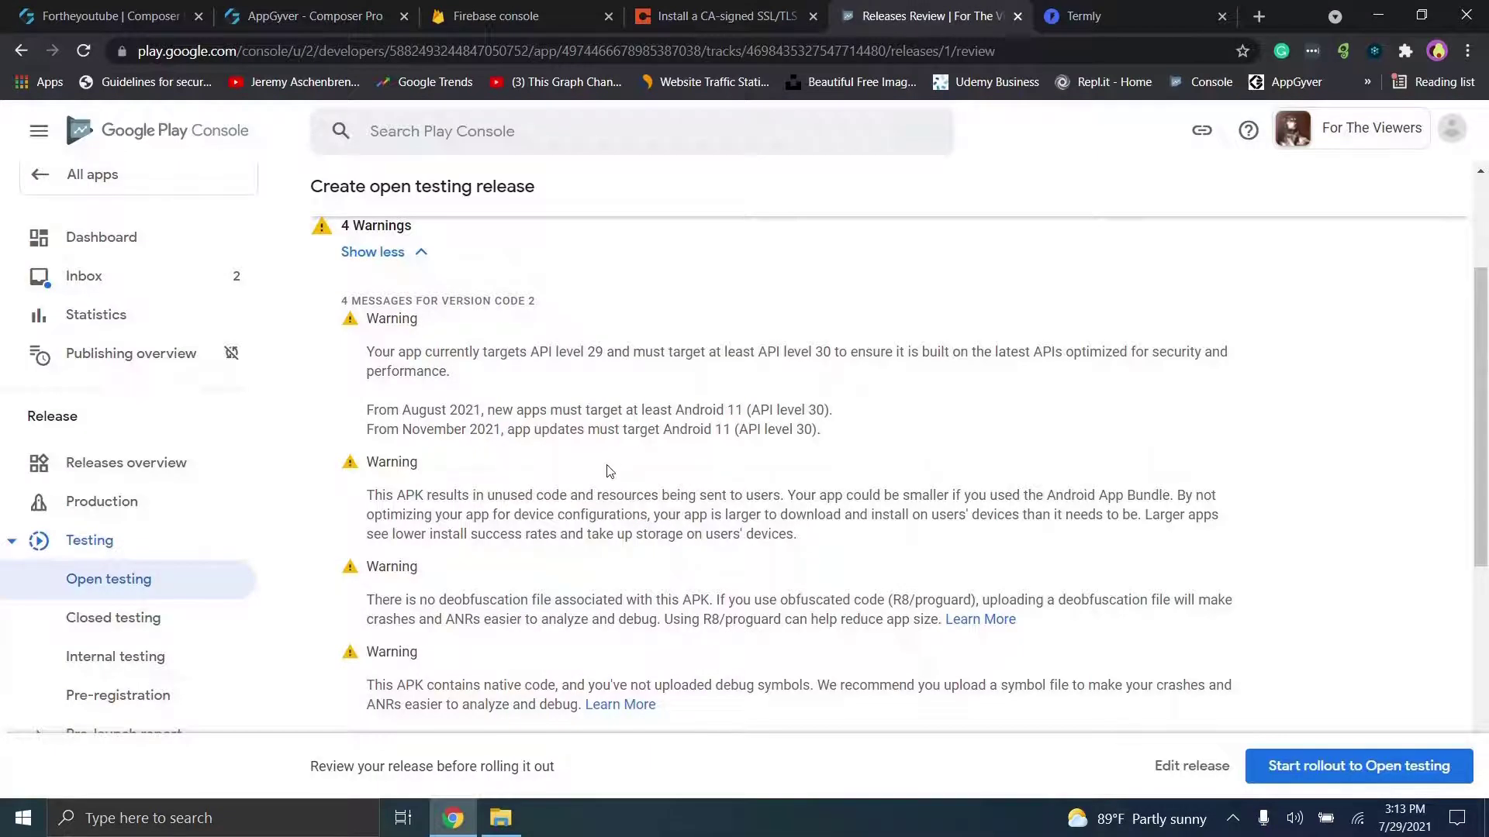
drag(533, 351, 715, 352)
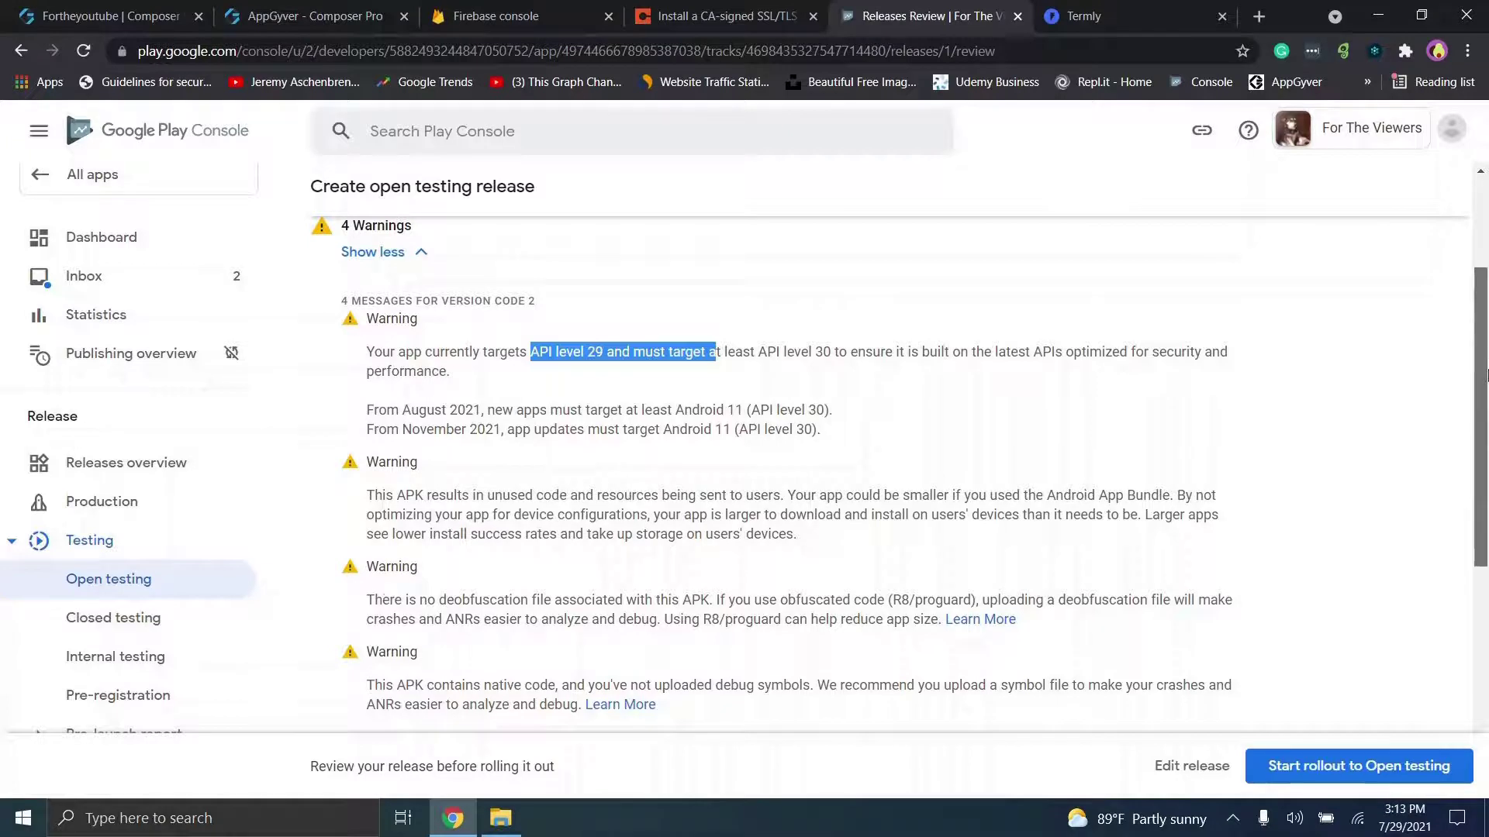
scroll(1486, 391, down, 1)
scroll(1486, 392, down, 1)
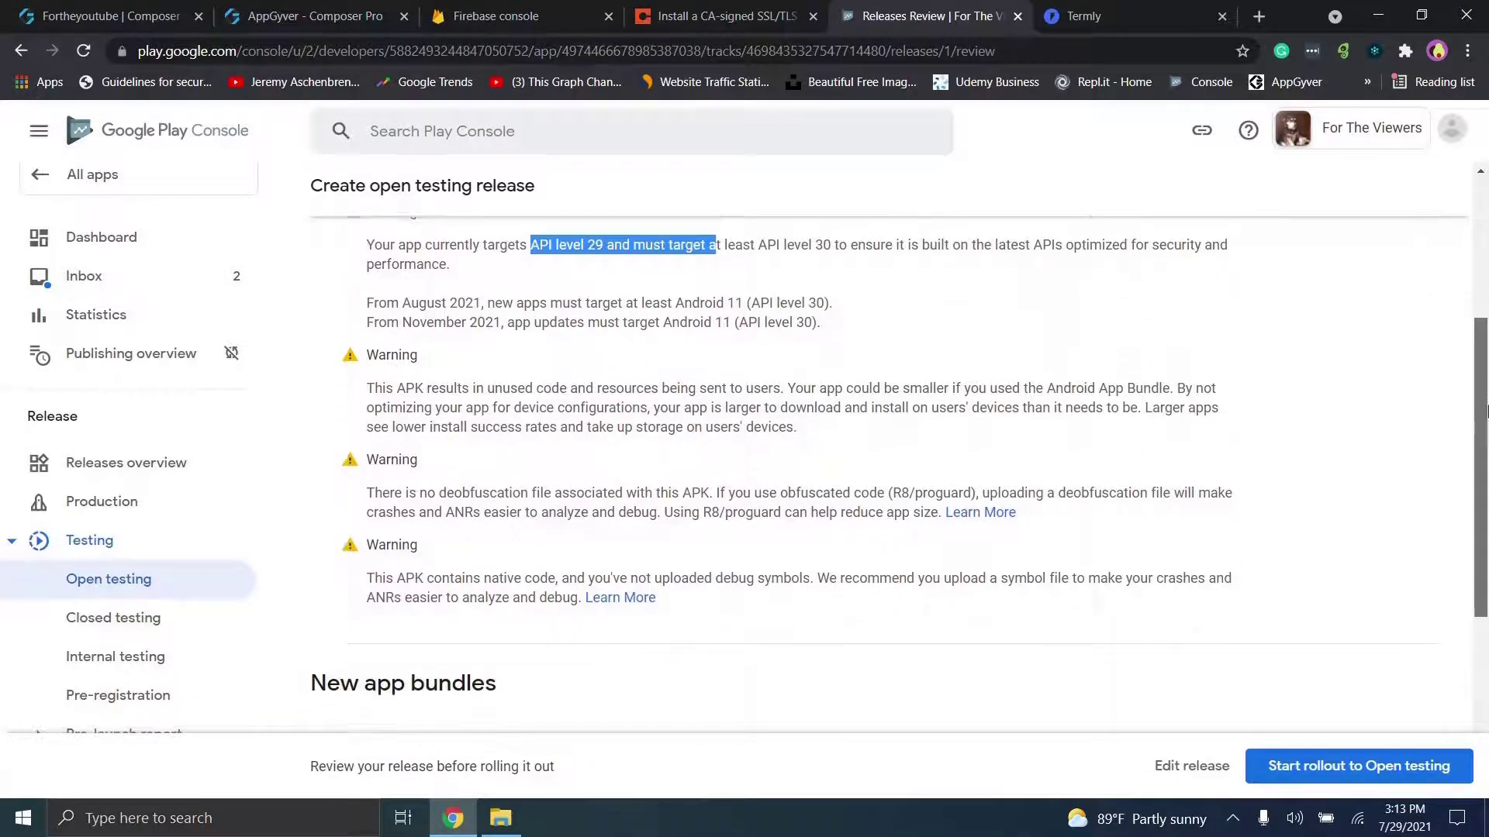
drag(500, 354, 558, 402)
click(535, 398)
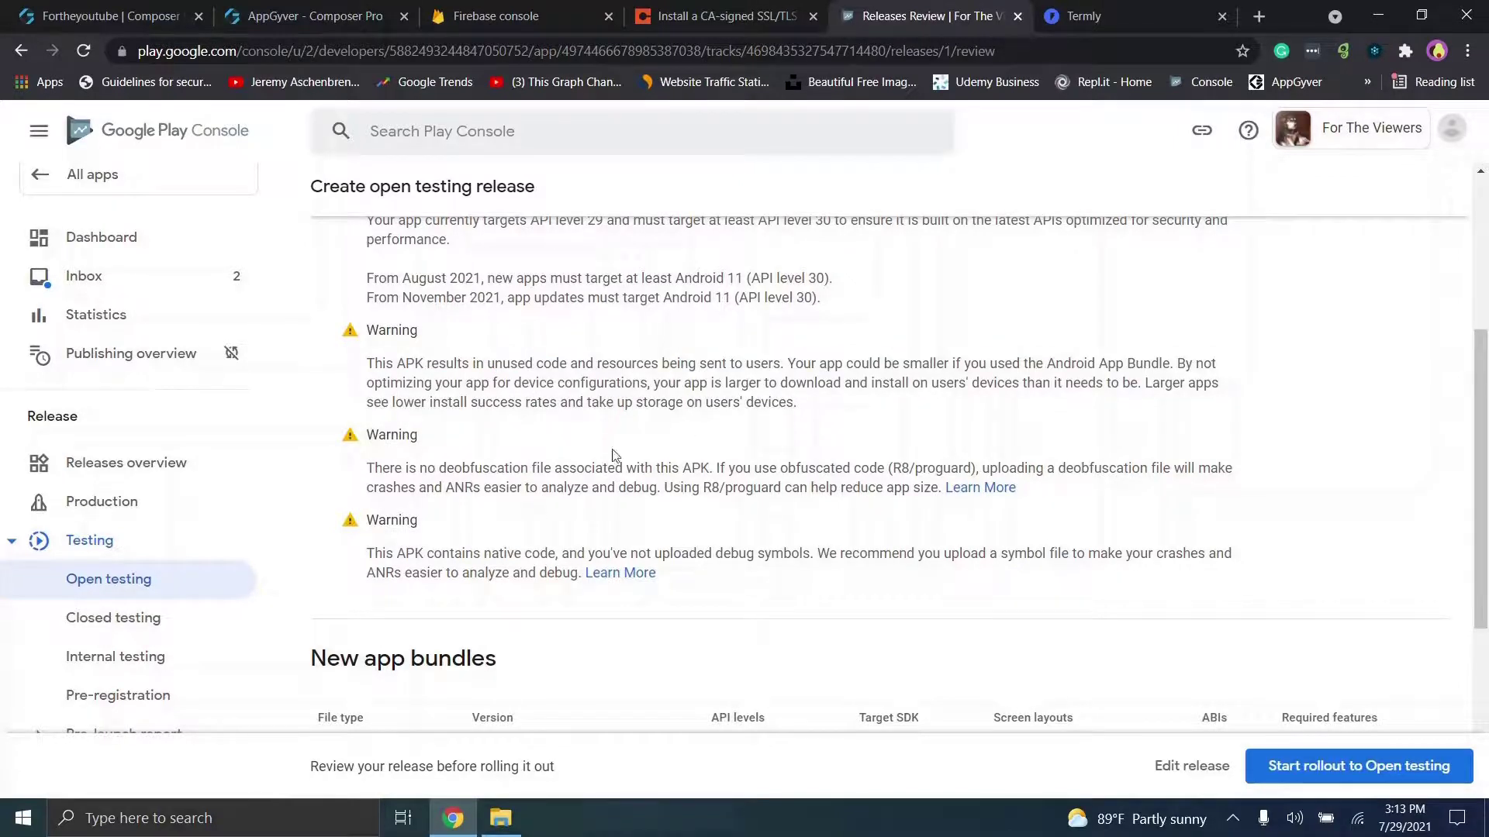
scroll(1487, 674, down, 5)
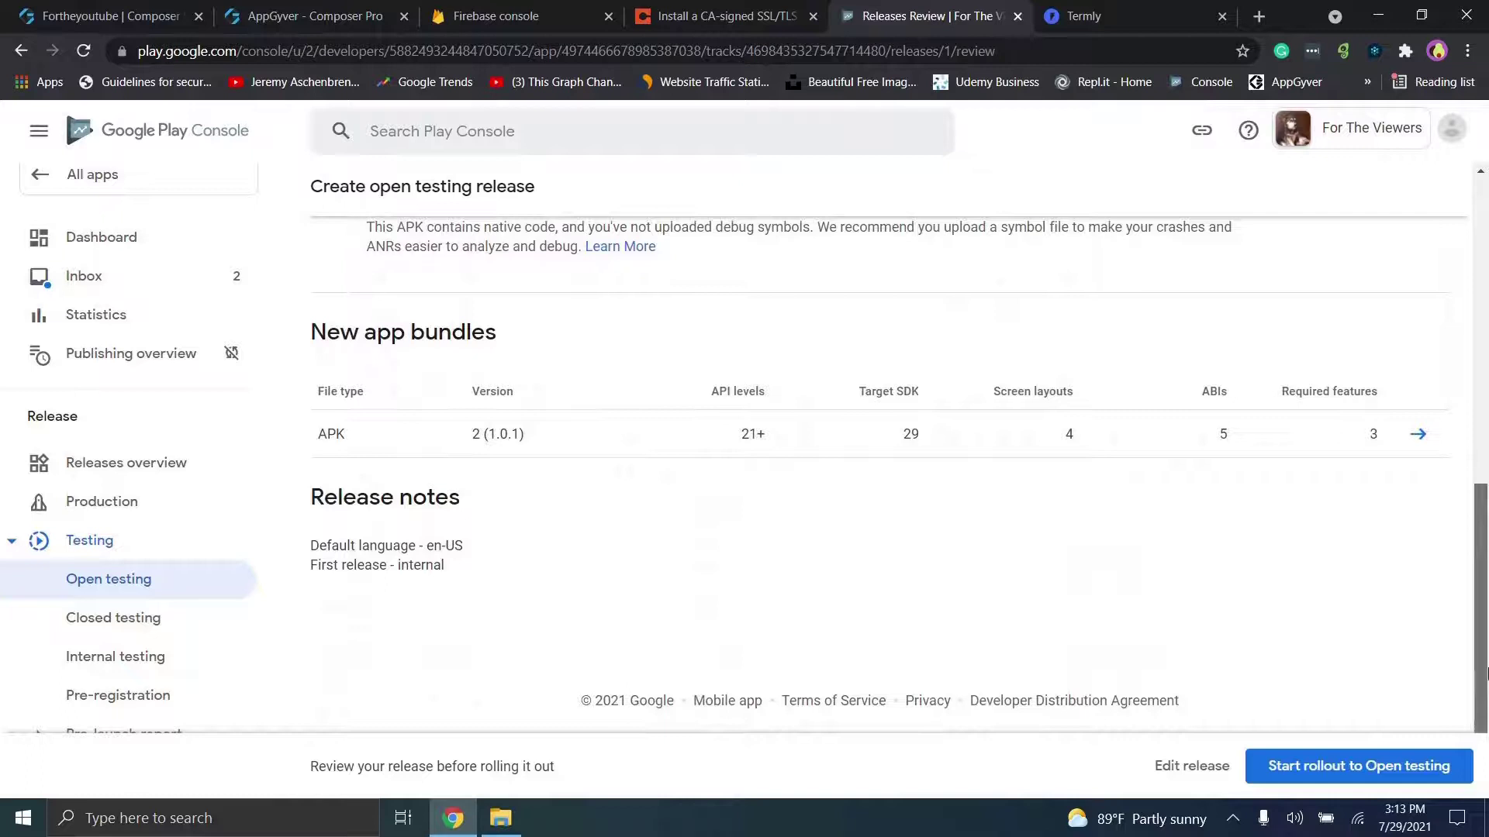
drag(1487, 673, 1480, 243)
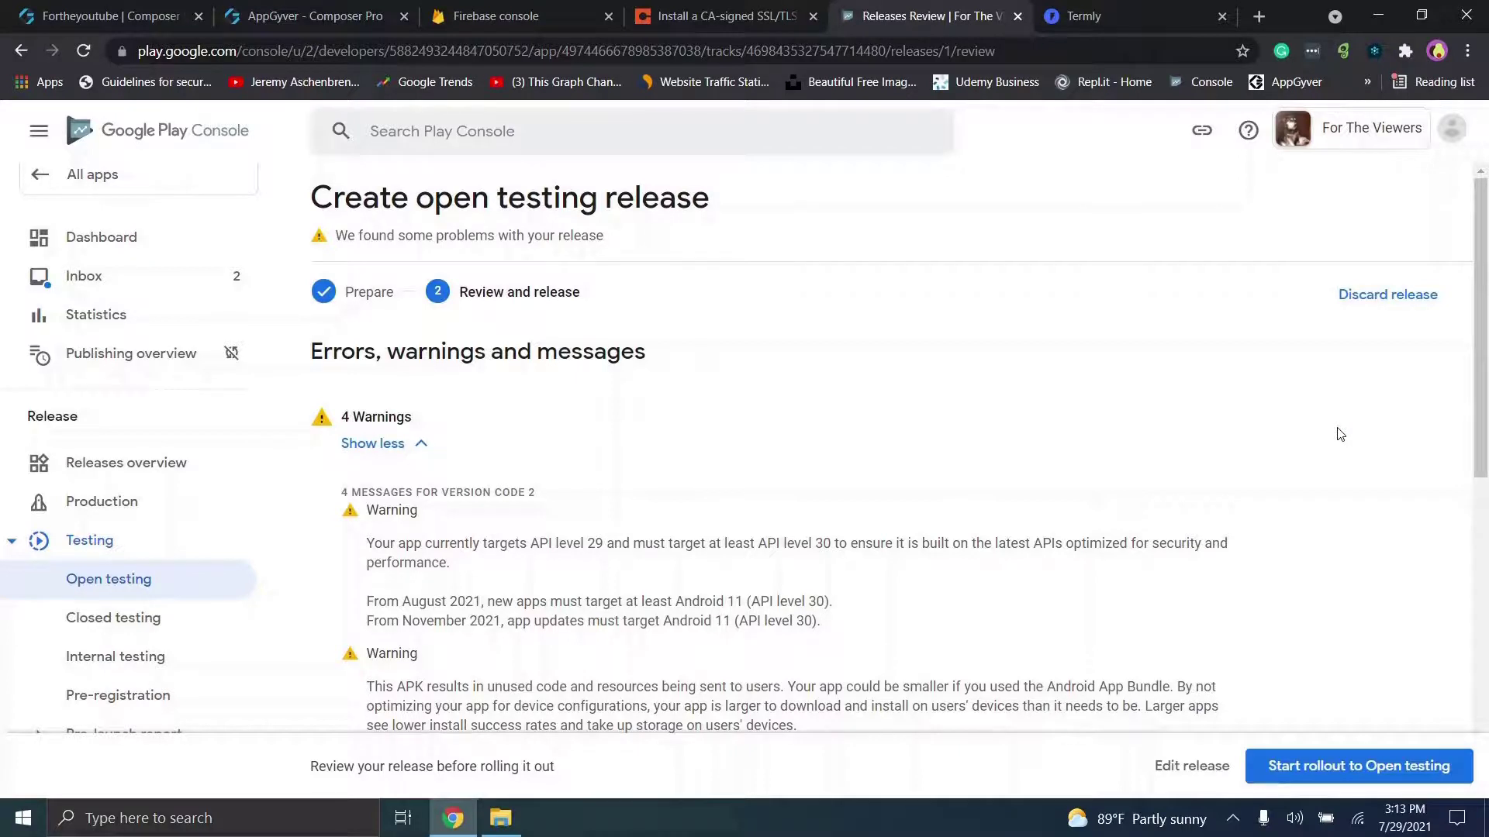
scroll(1340, 434, down, 5)
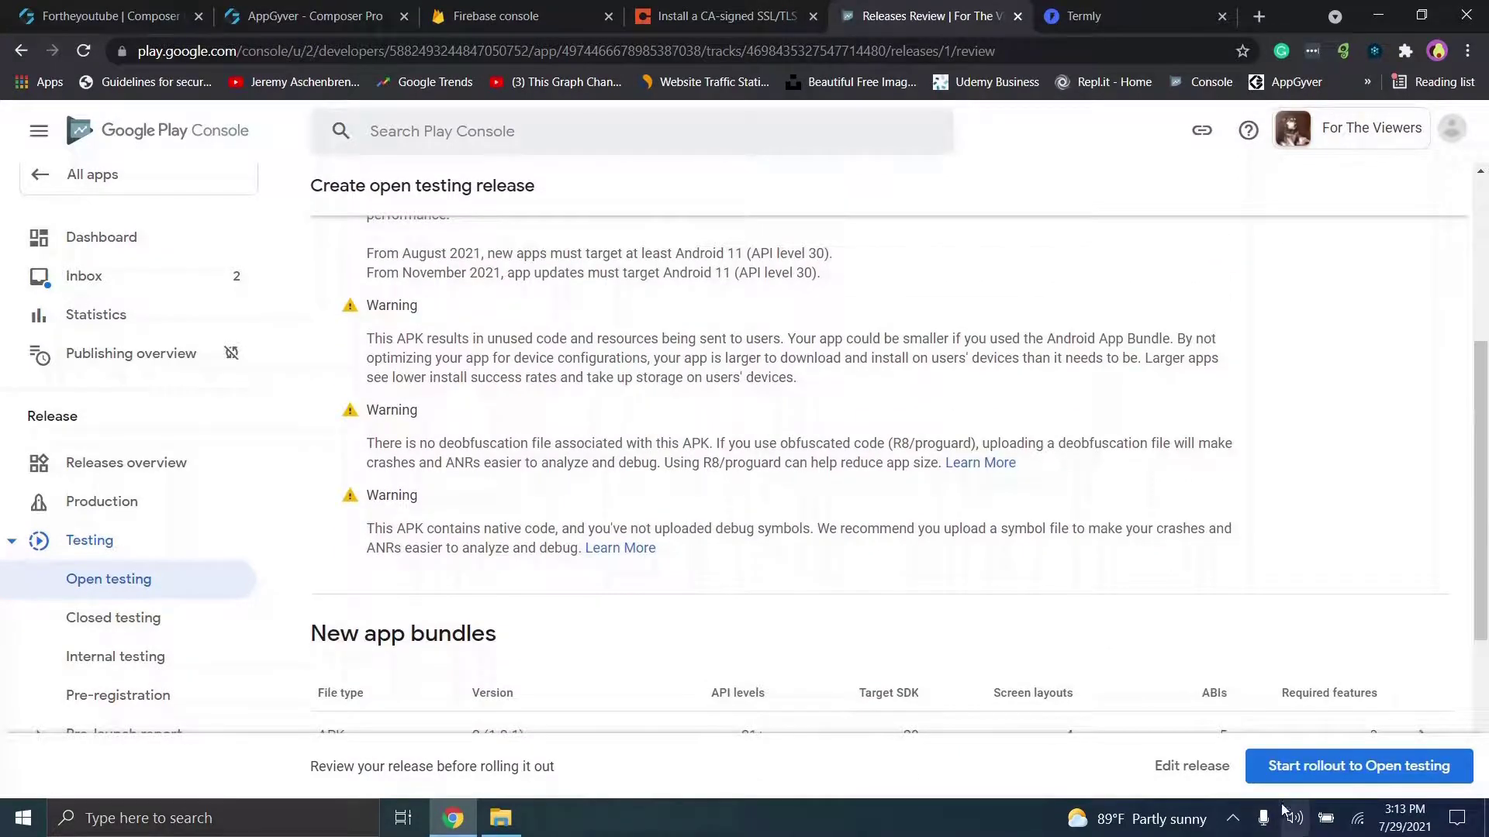
click(1292, 764)
Step: Confirm the rollout of the release to open testing
click(850, 515)
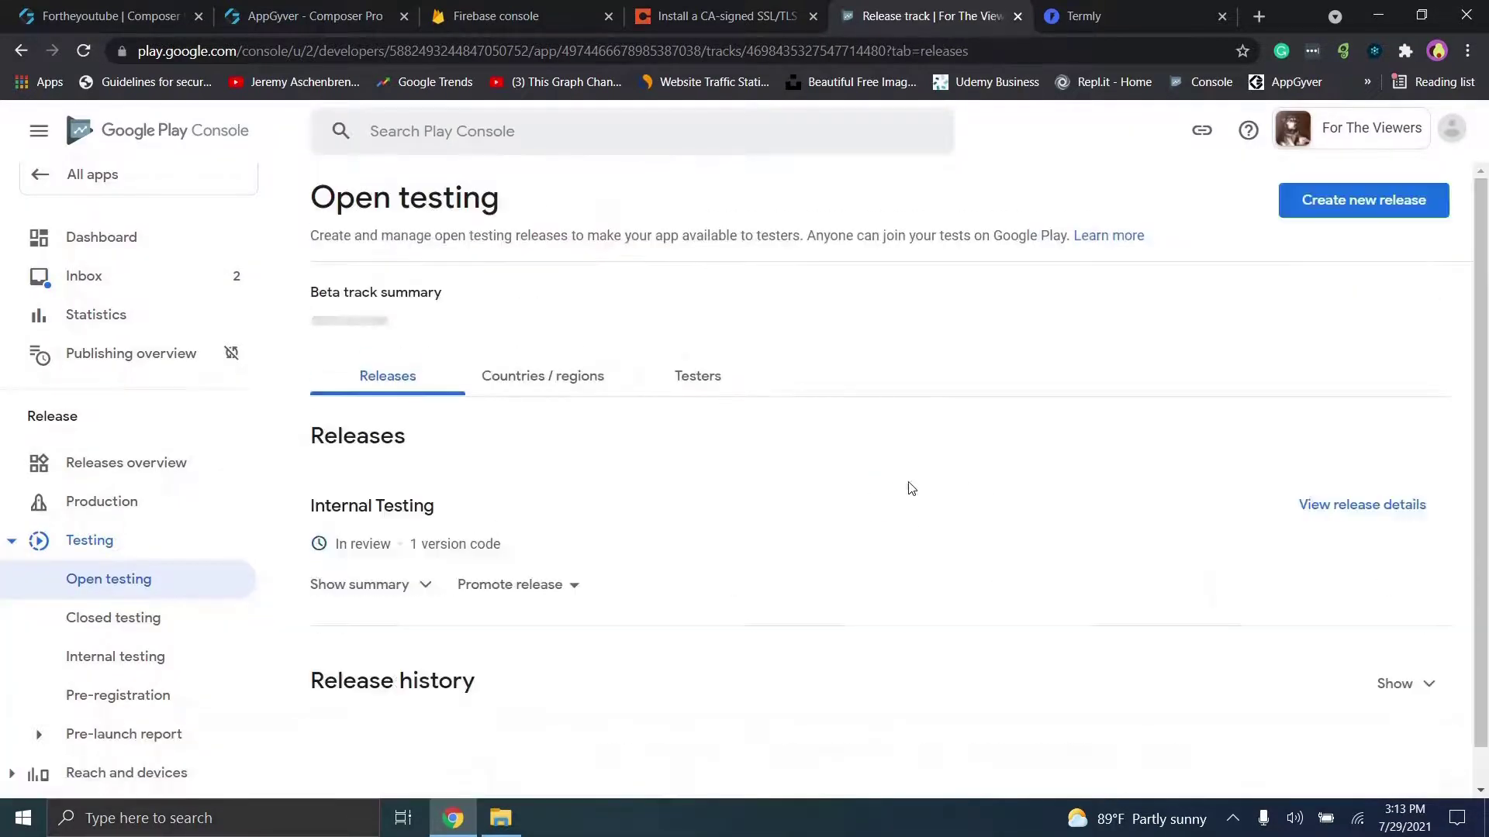
drag(1483, 216, 1485, 362)
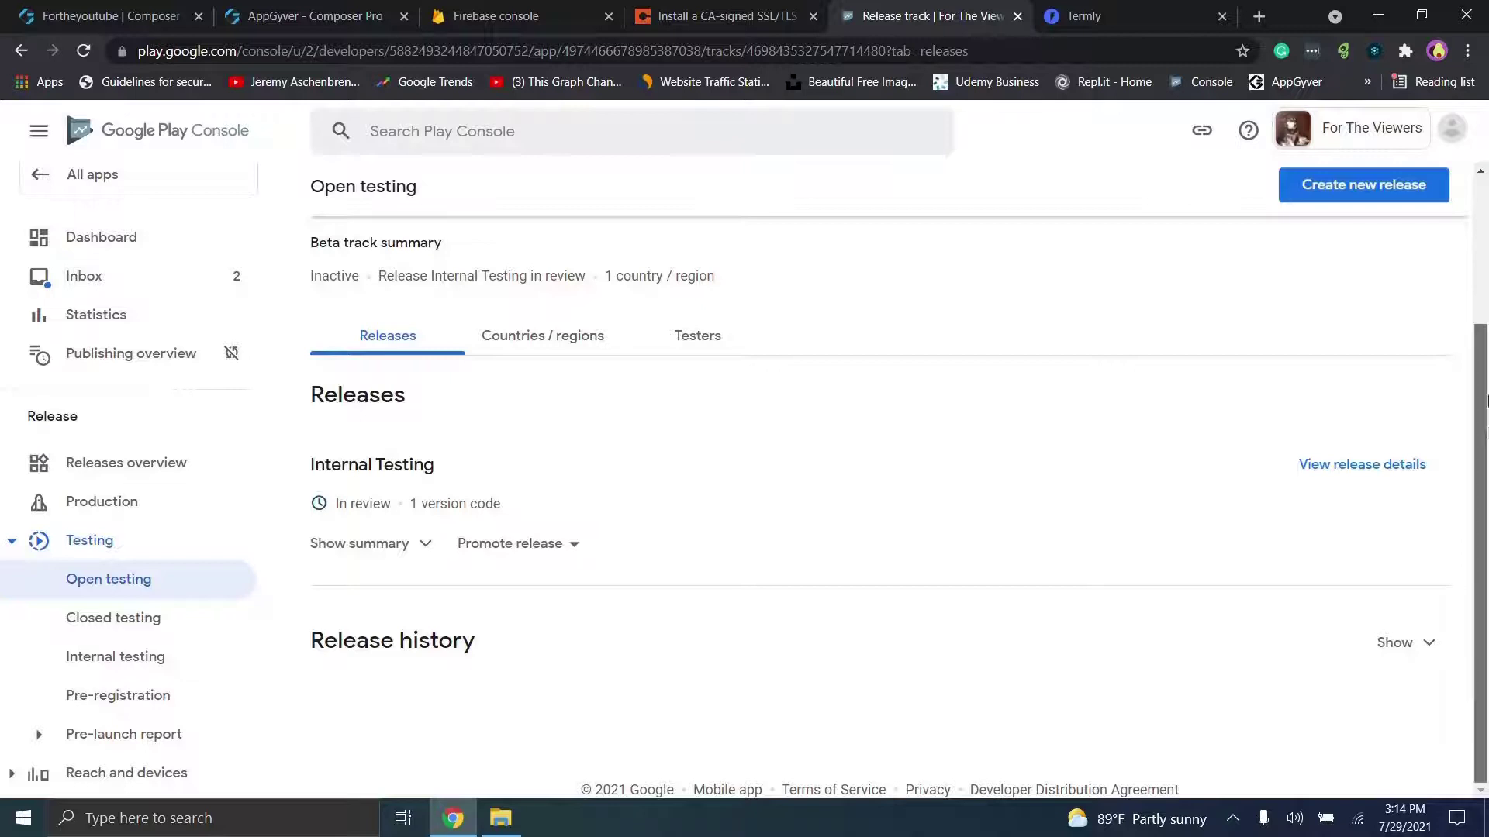
drag(1486, 425, 1471, 208)
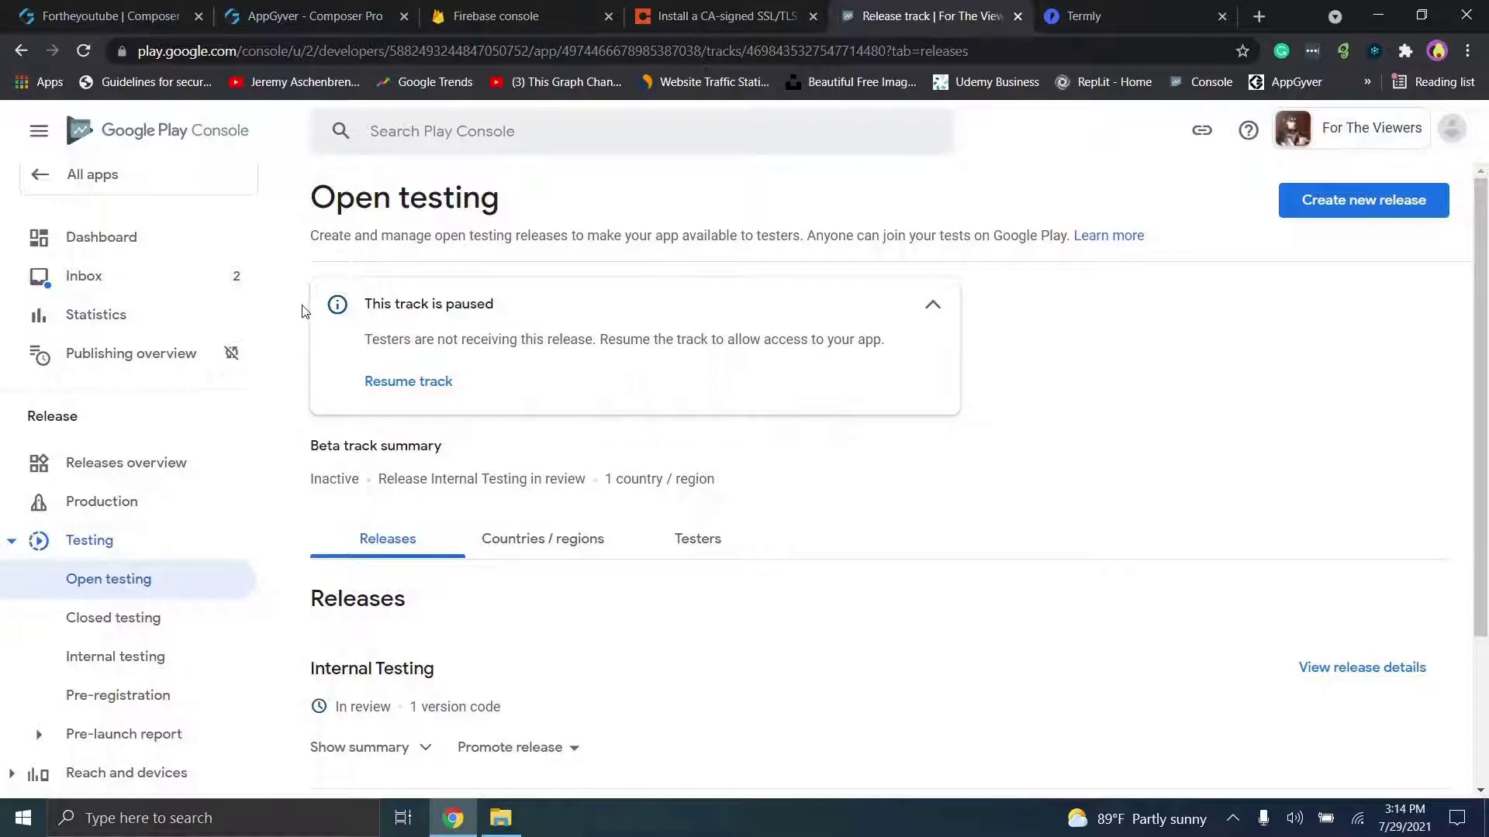
mouse_move(281, 301)
mouse_down()
mouse_move(276, 486)
mouse_move(270, 317)
mouse_up()
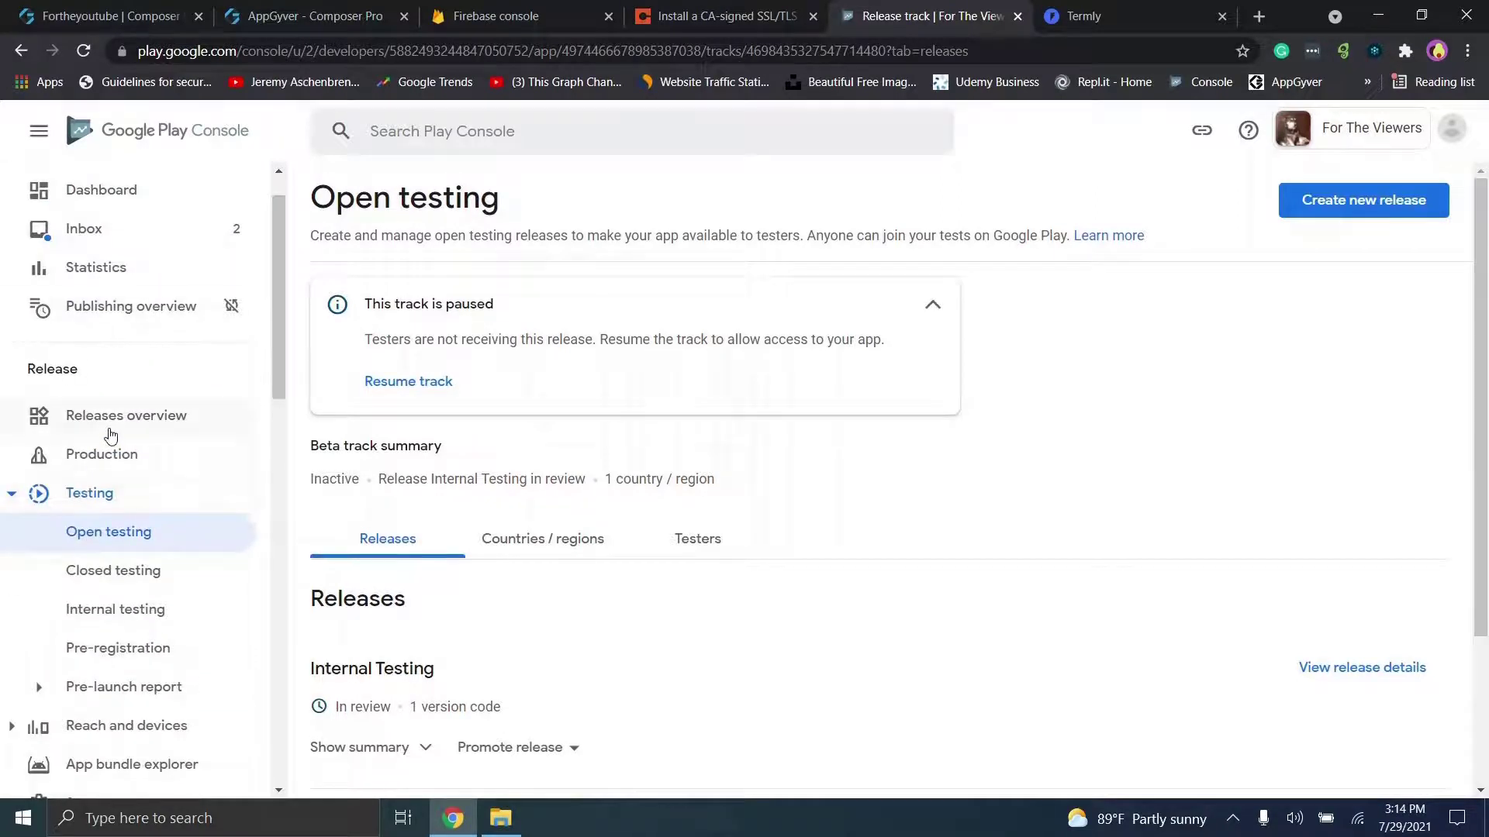
Step: Browse the Releases overview, Production, Open testing and Closed testing track pages
click(111, 424)
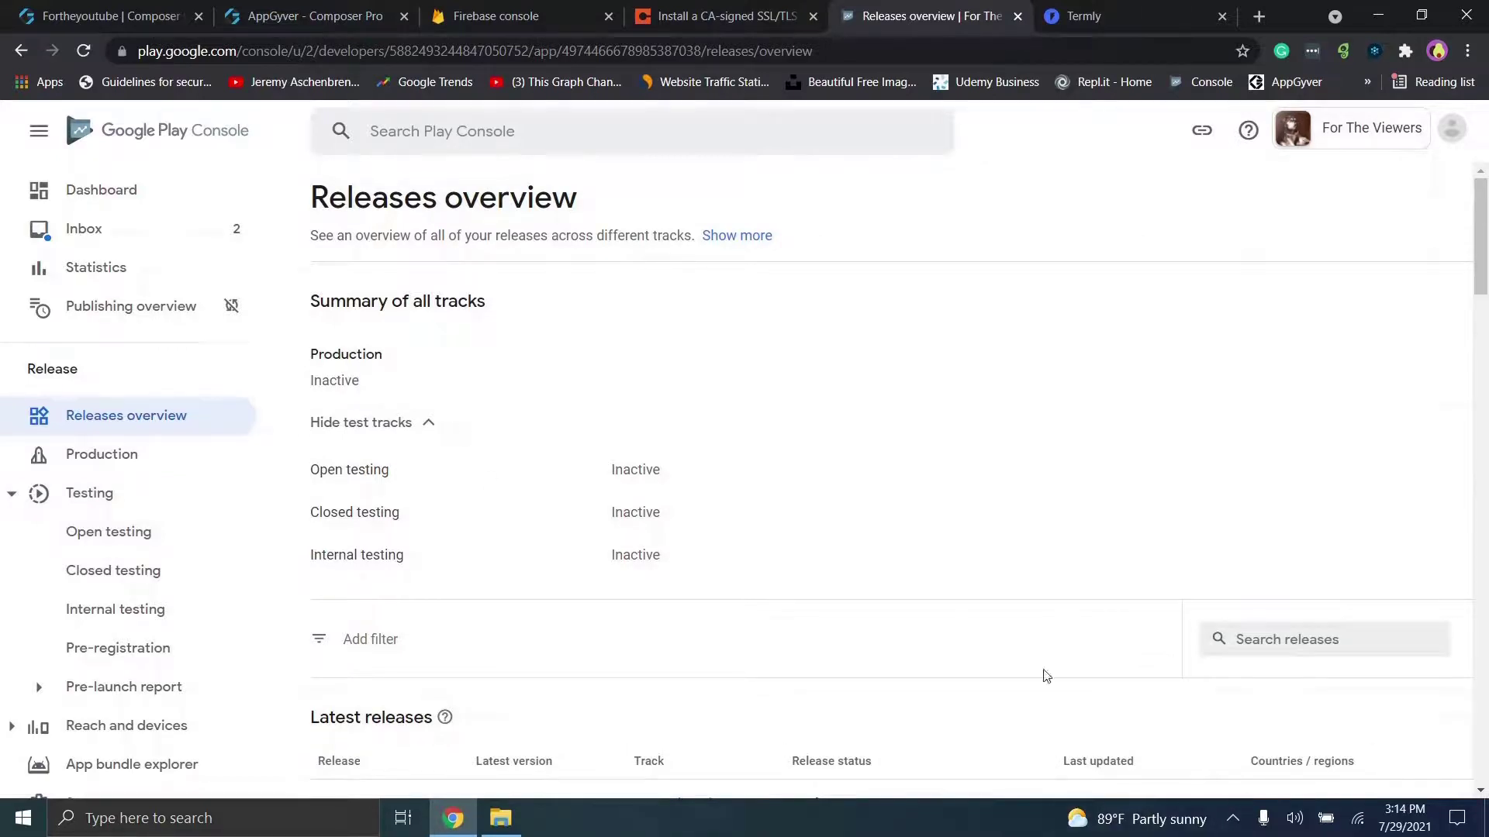
click(103, 450)
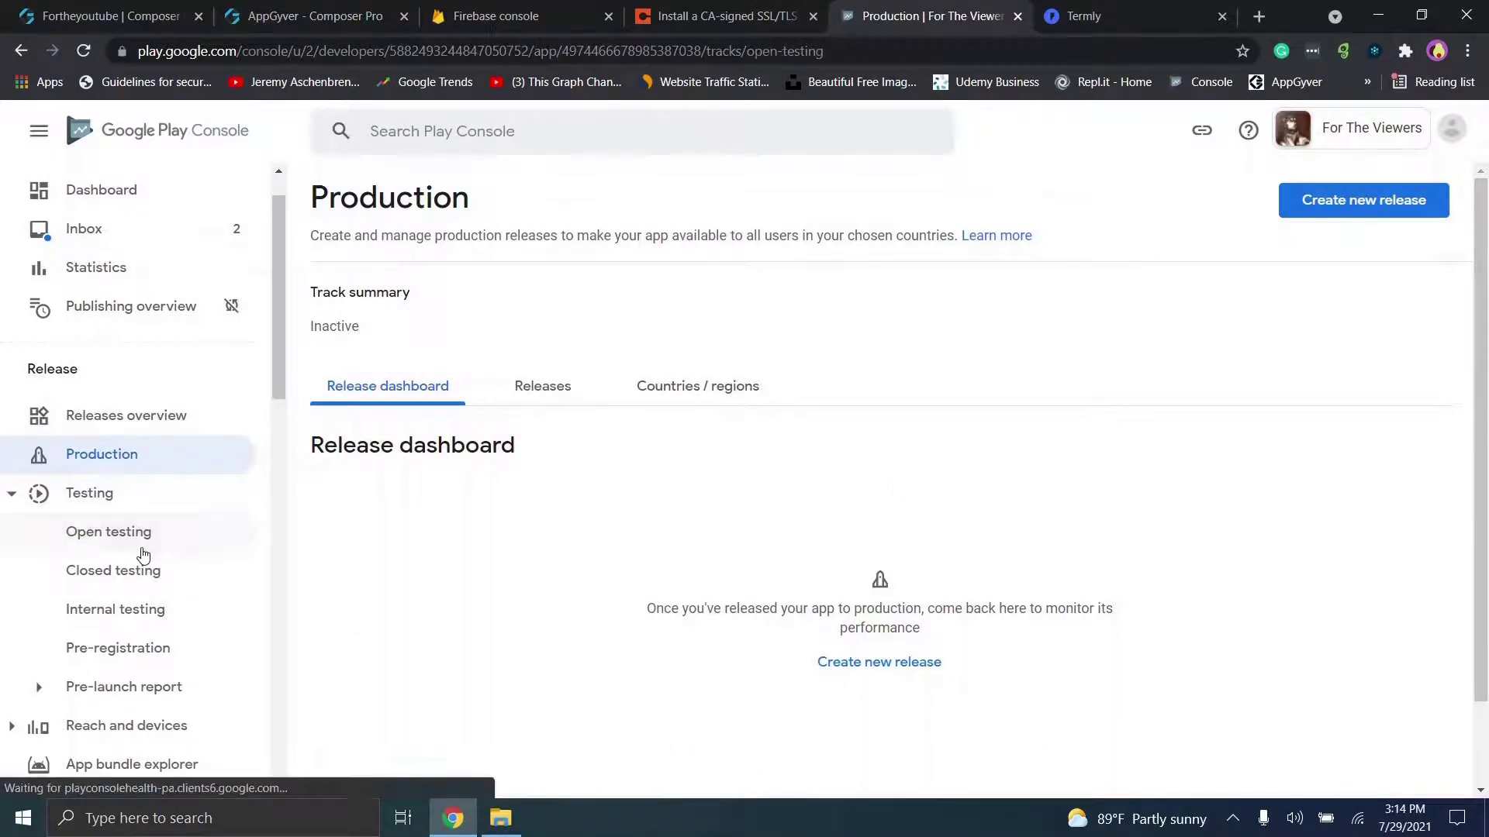
click(143, 546)
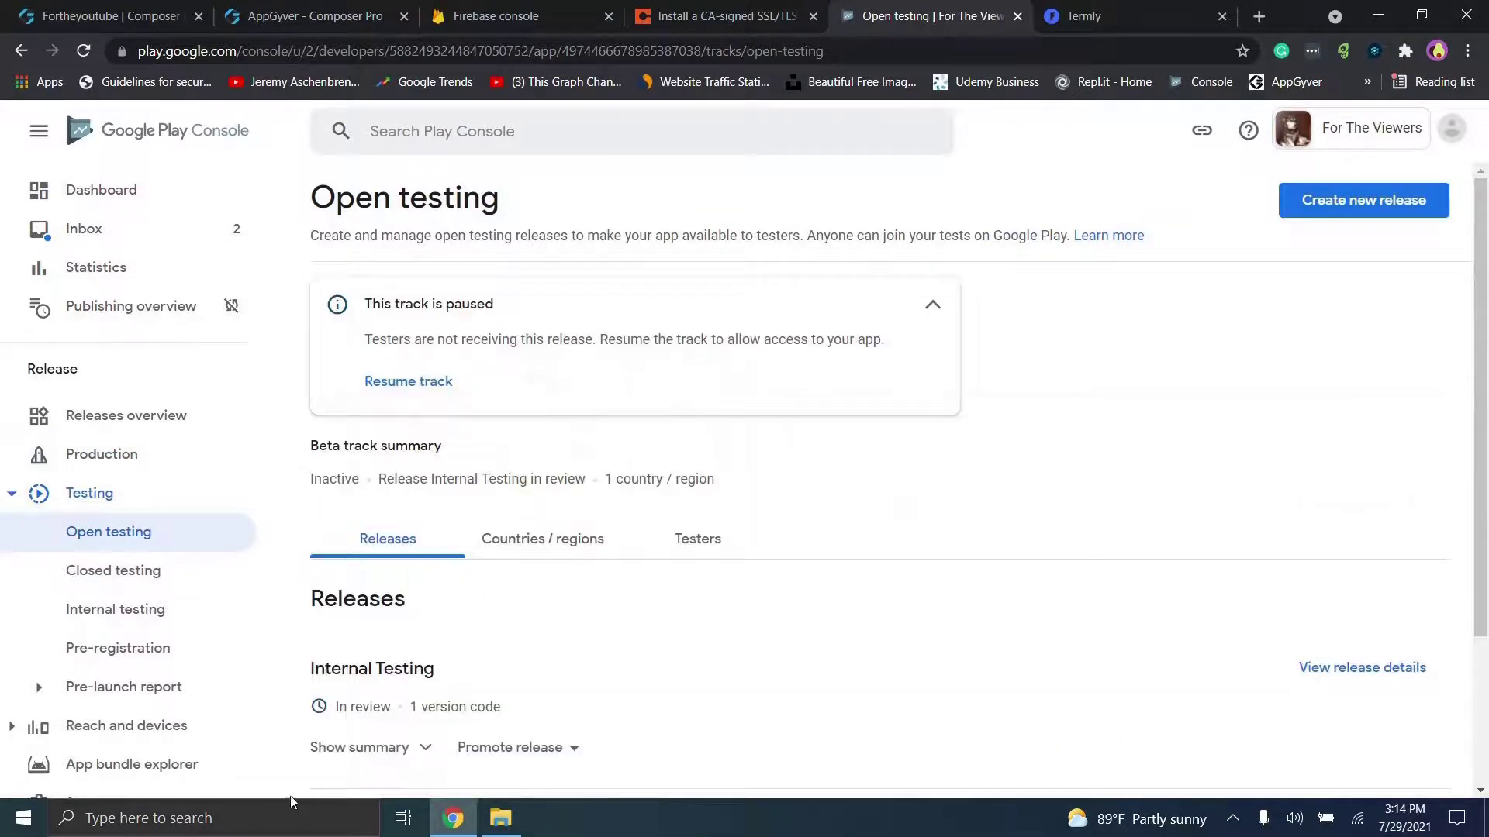
drag(336, 707, 430, 703)
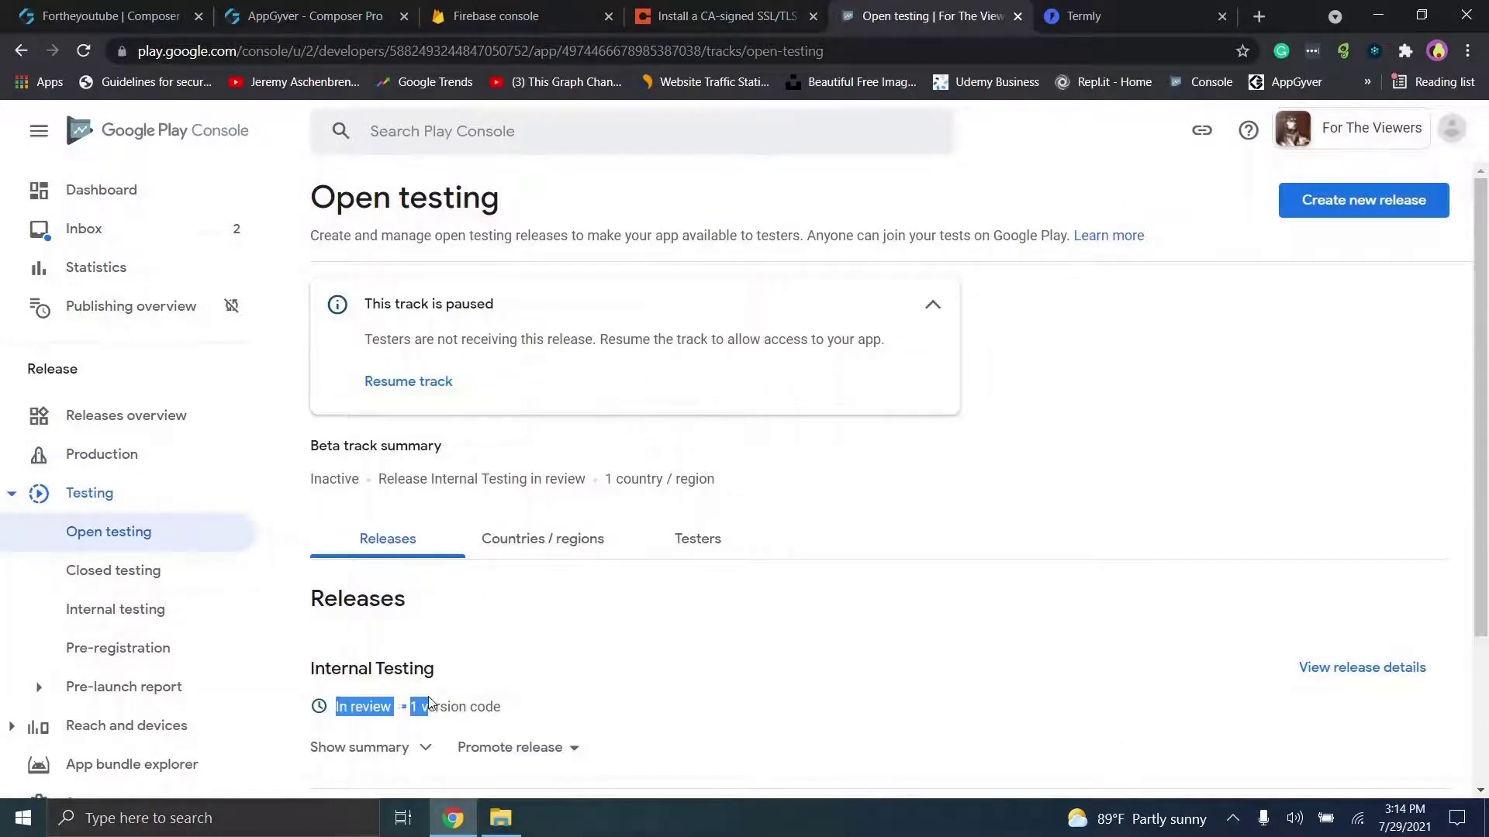
click(665, 667)
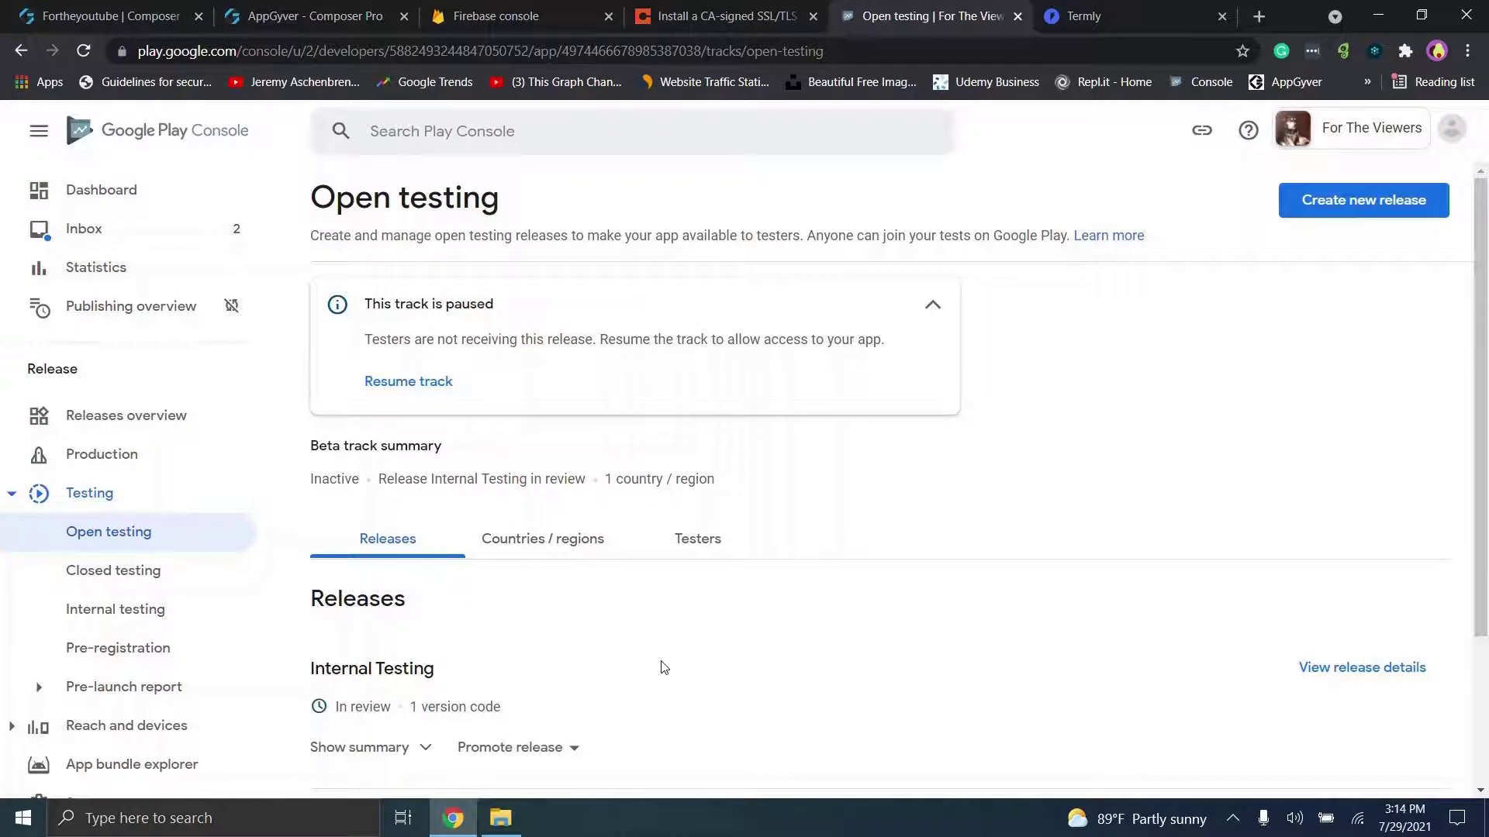
scroll(665, 668, down, 3)
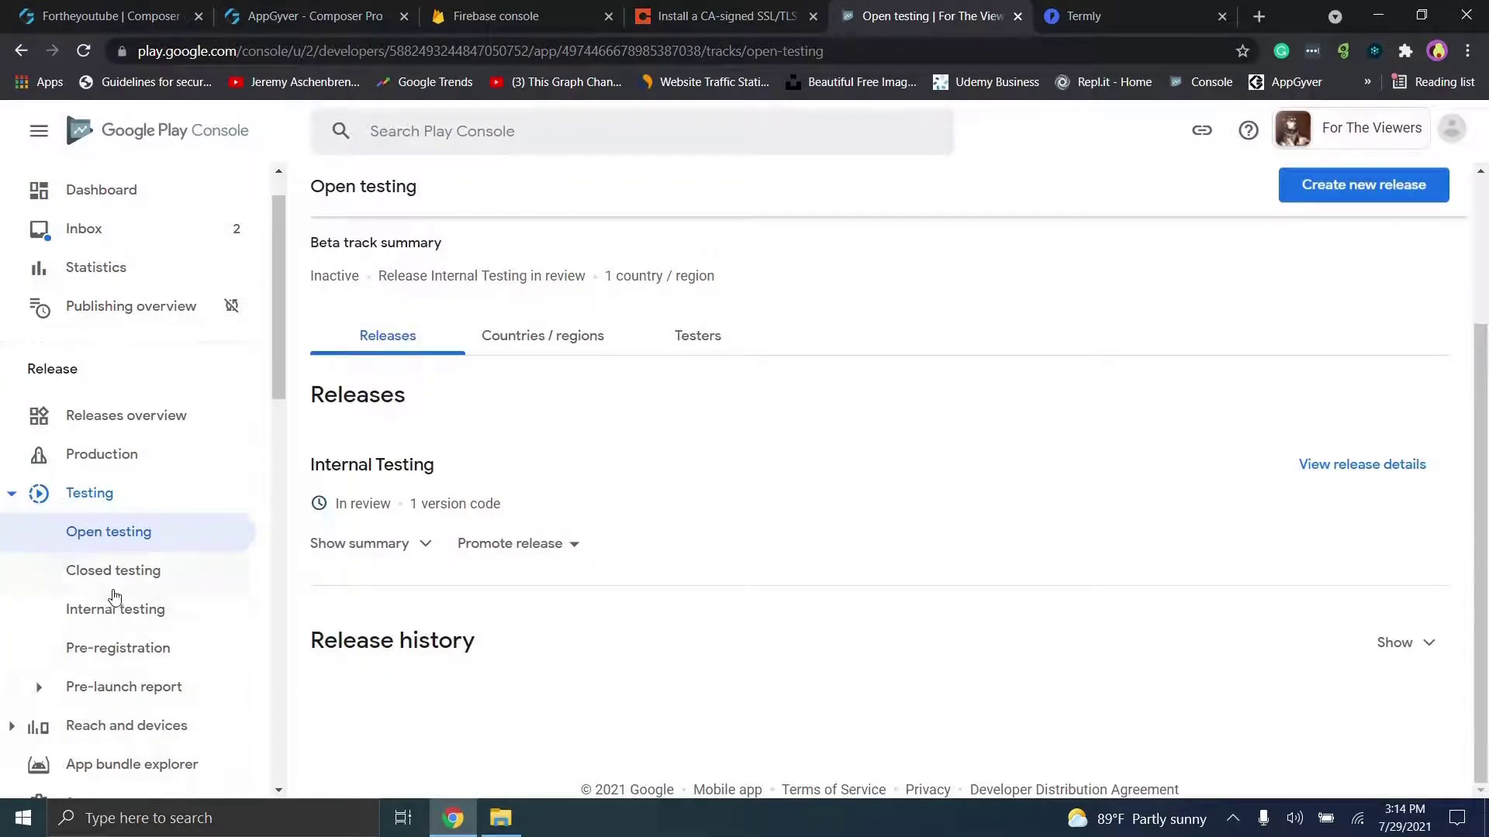
click(122, 570)
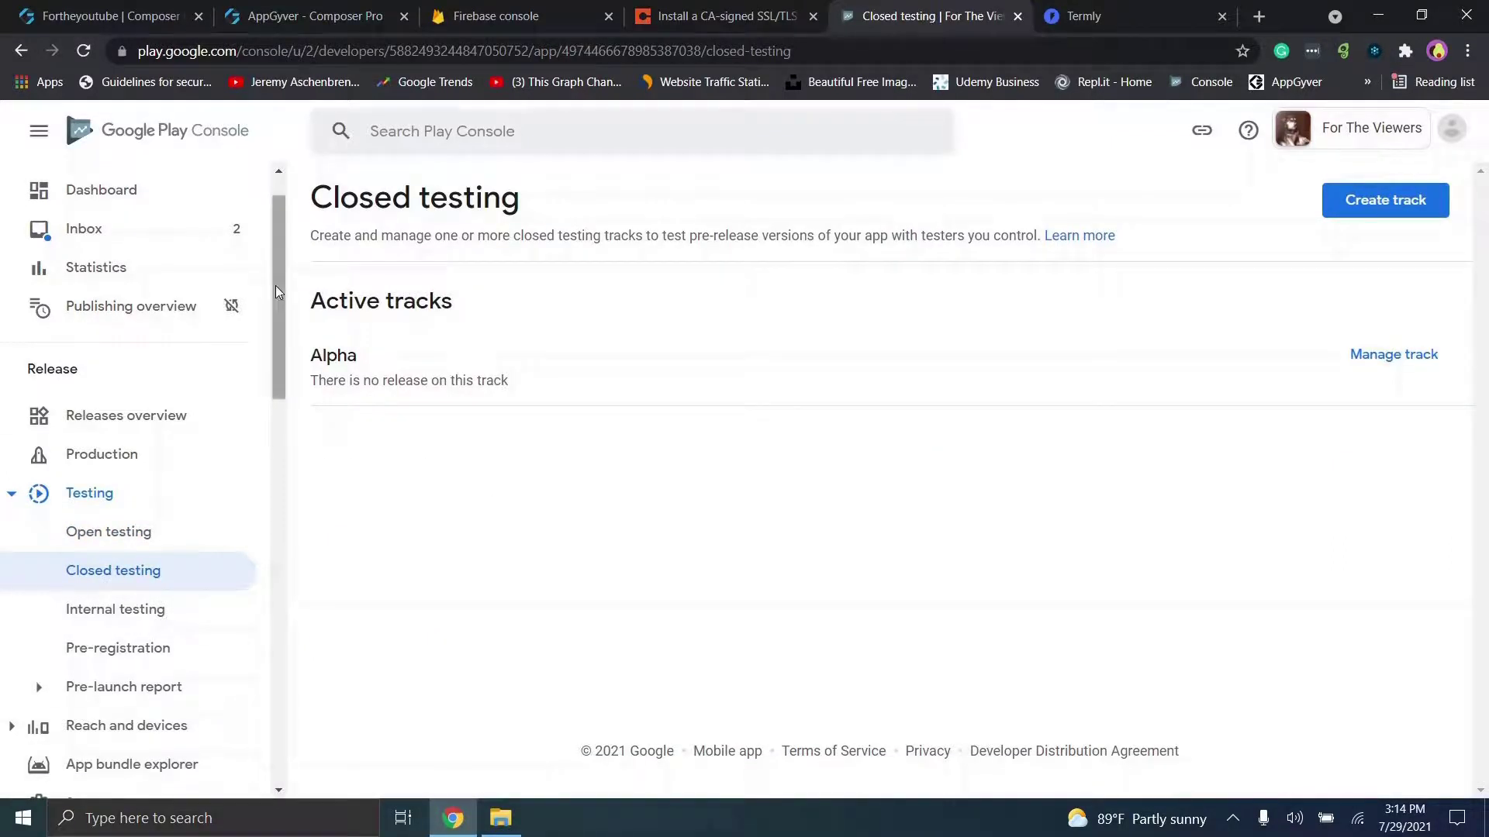
drag(279, 295, 276, 87)
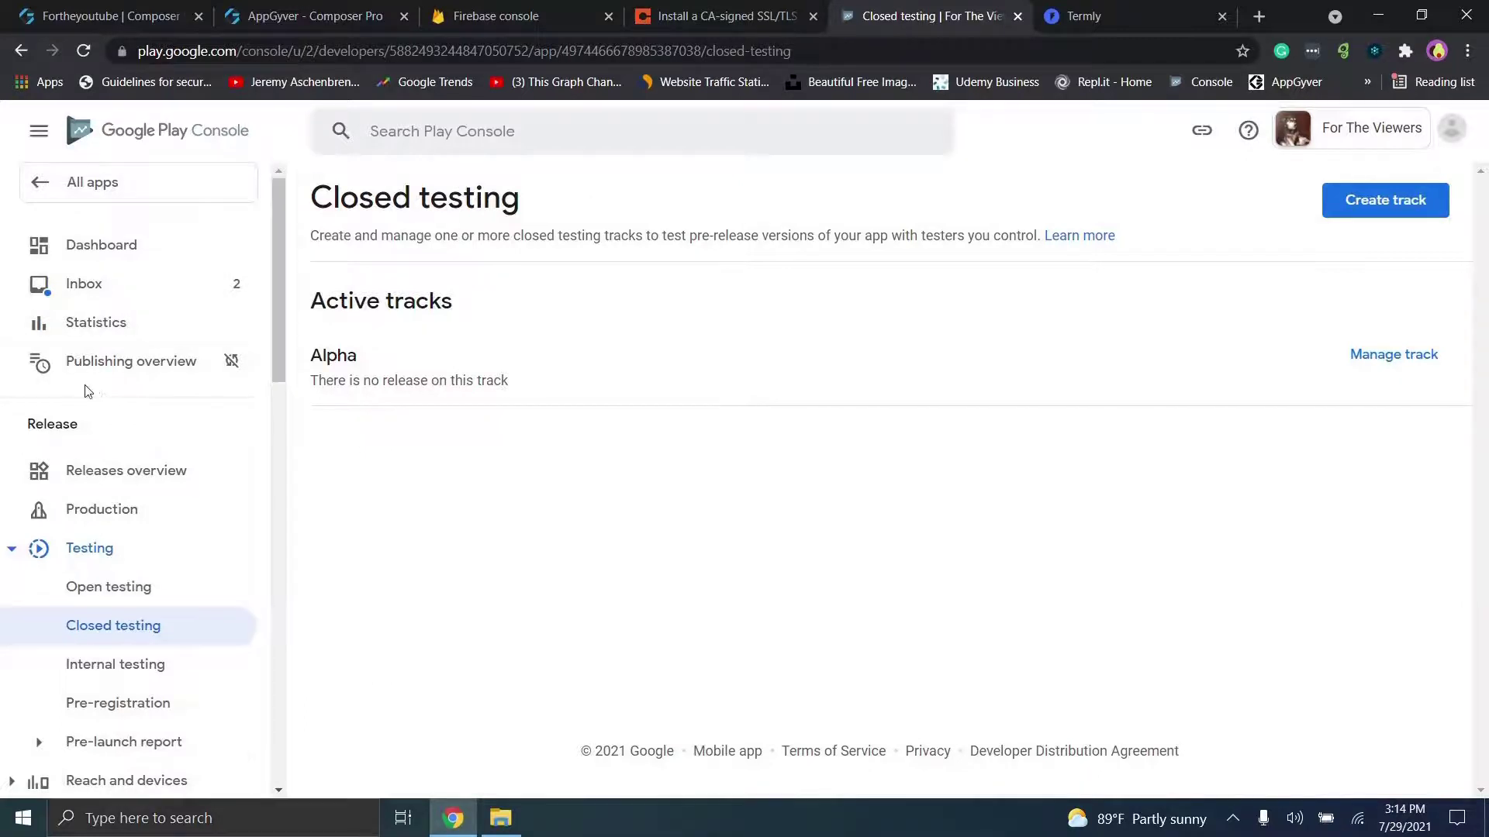
click(94, 363)
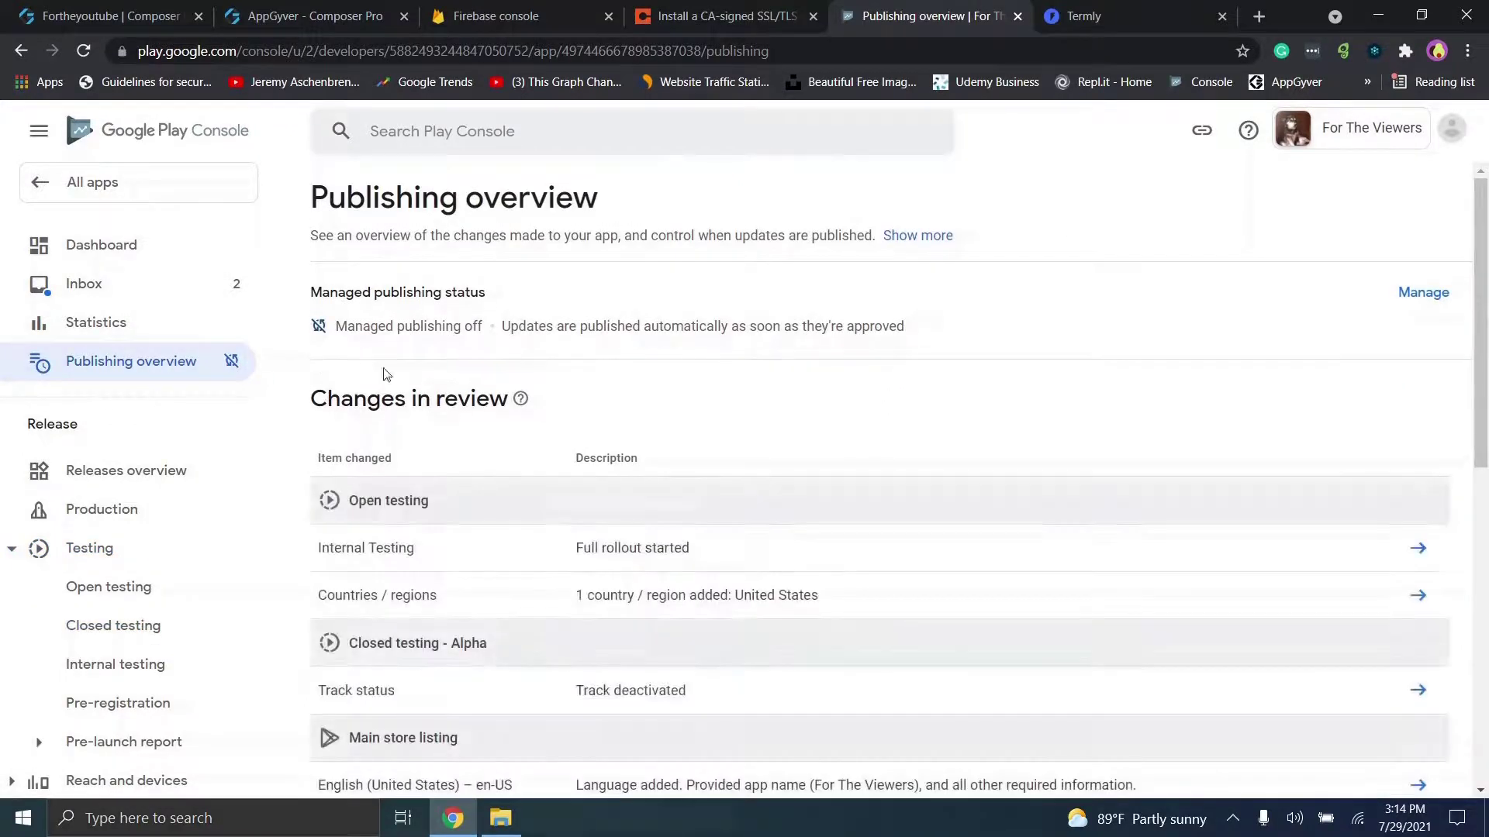
Step: Scroll through the open testing changes in review, then return to the Termly privacy policy page
drag(1484, 349, 1484, 533)
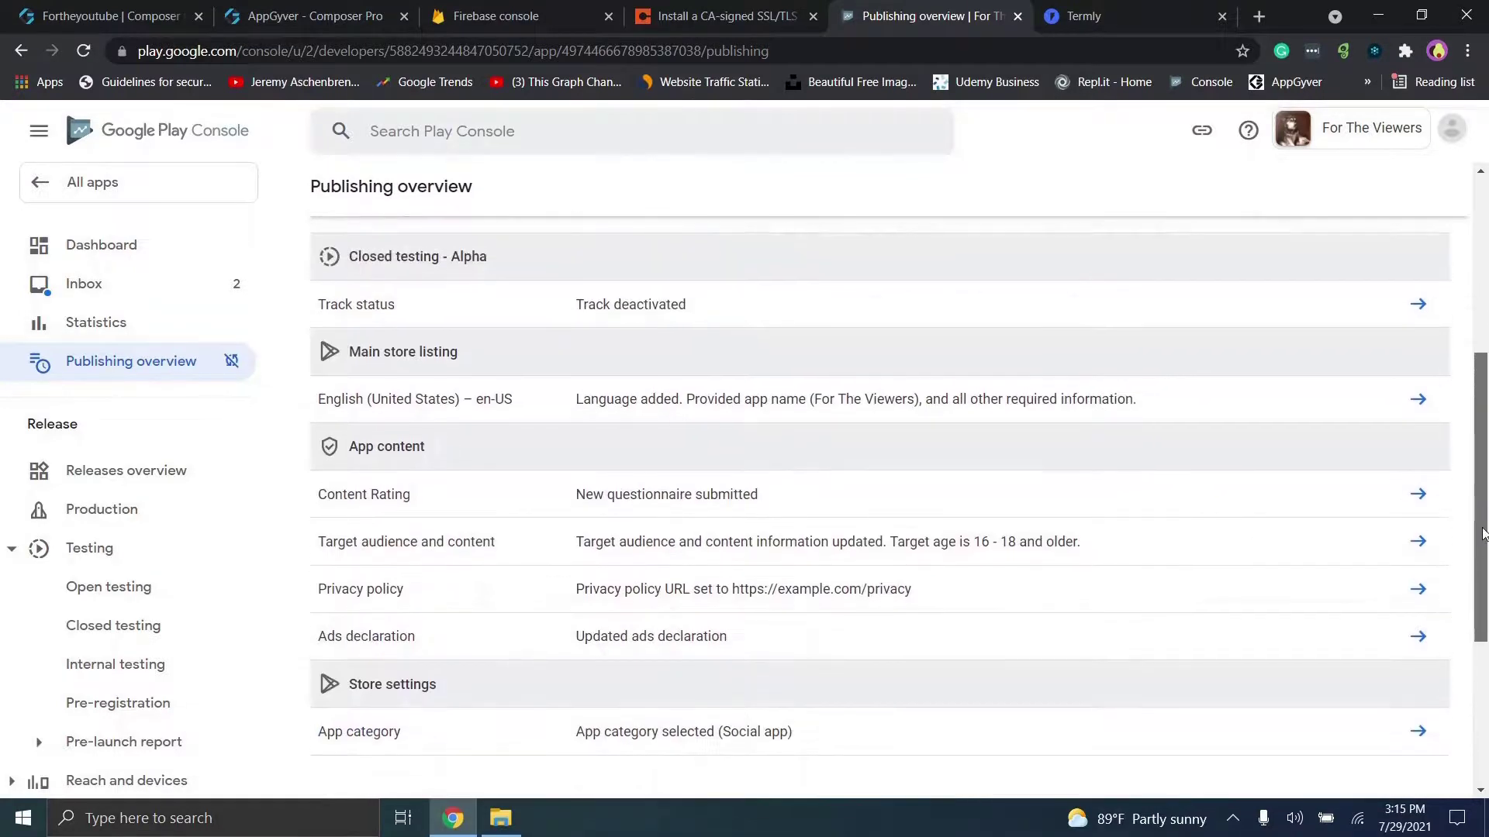
scroll(1396, 349, up, 2)
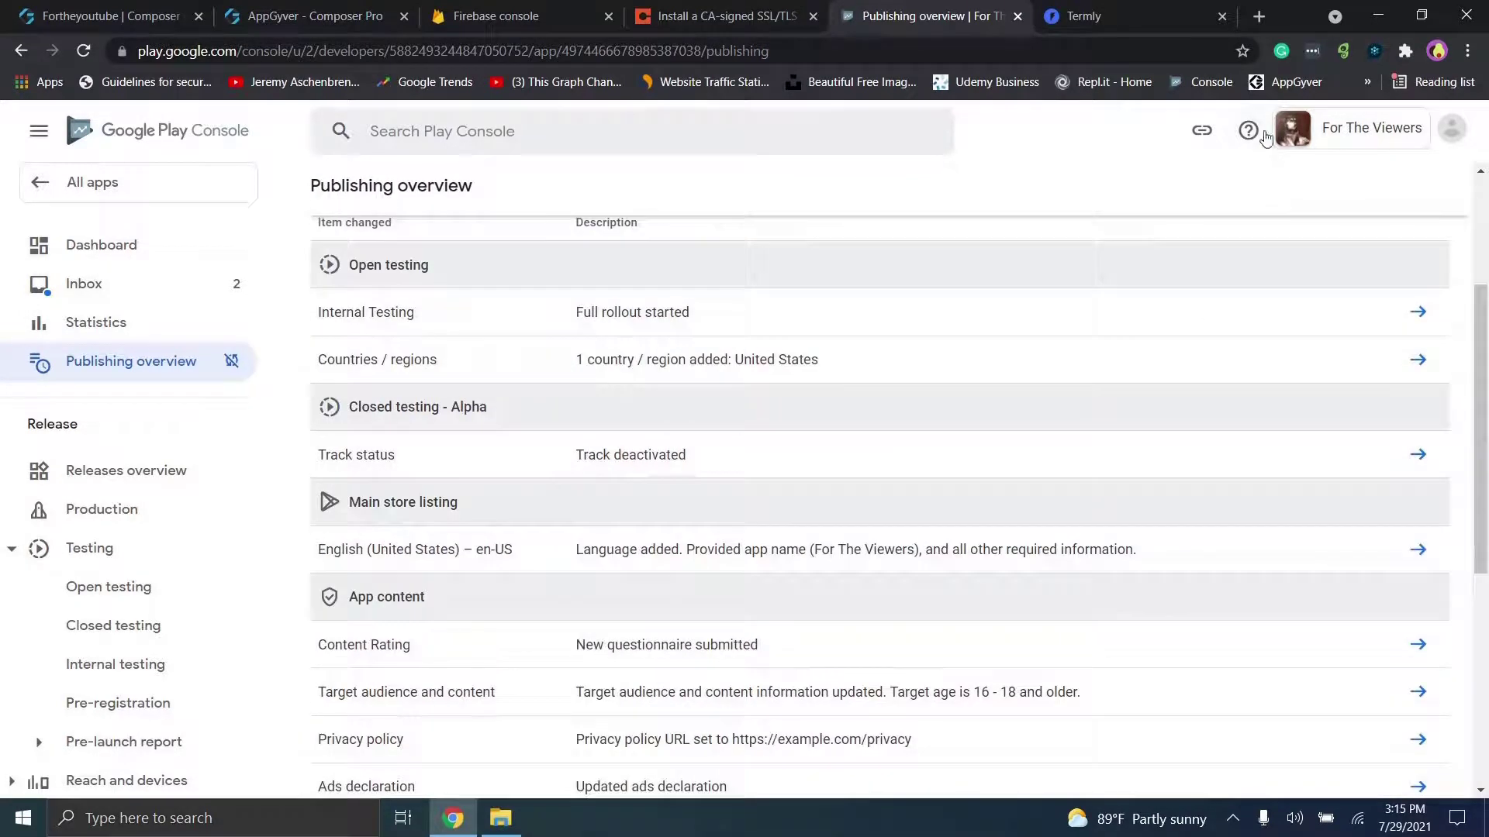
click(1110, 9)
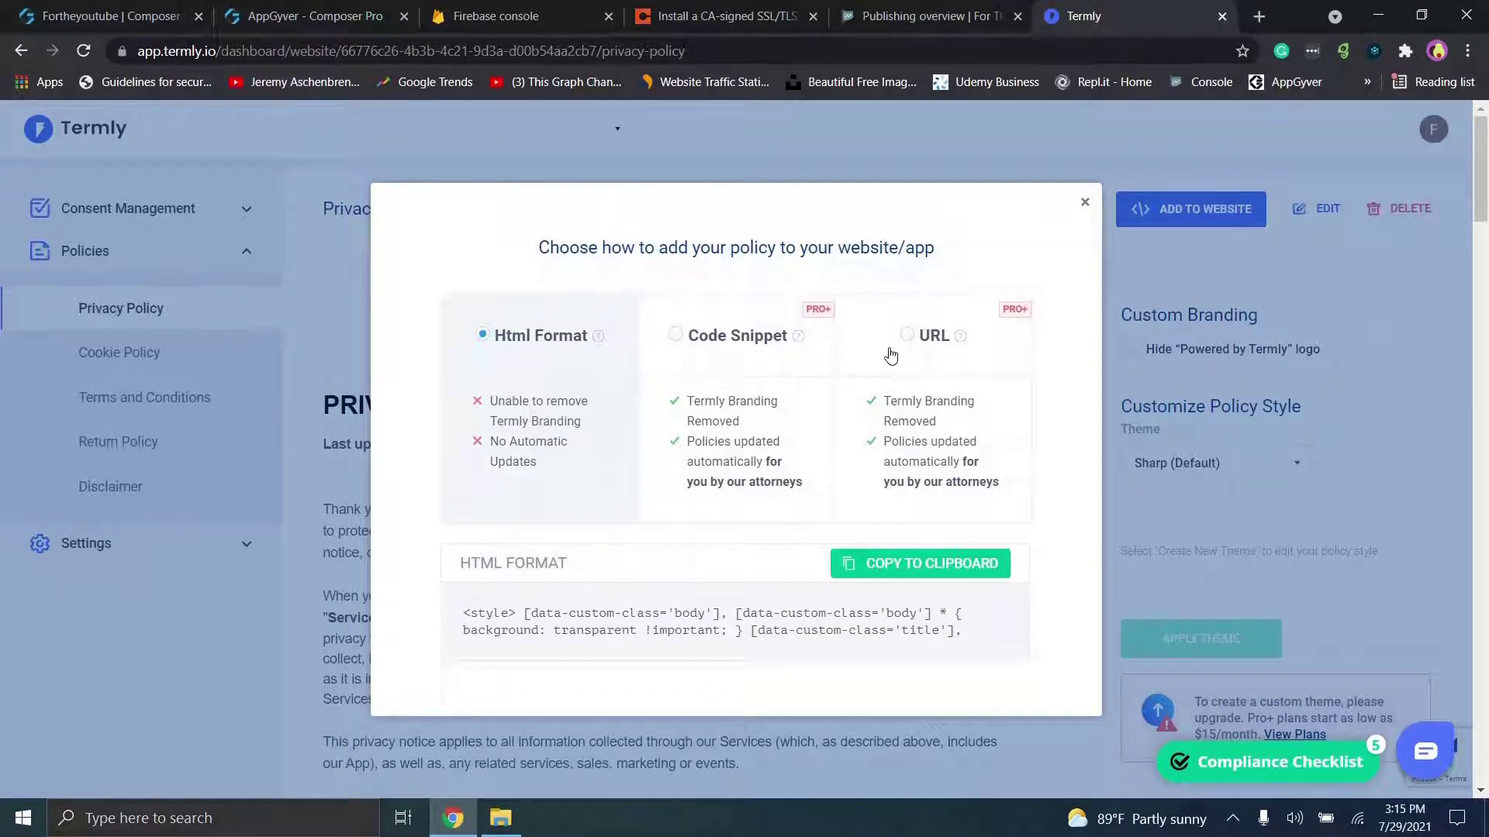
Step: Back in Play Console, check the For The Viewers dashboard and open the Production track
click(930, 16)
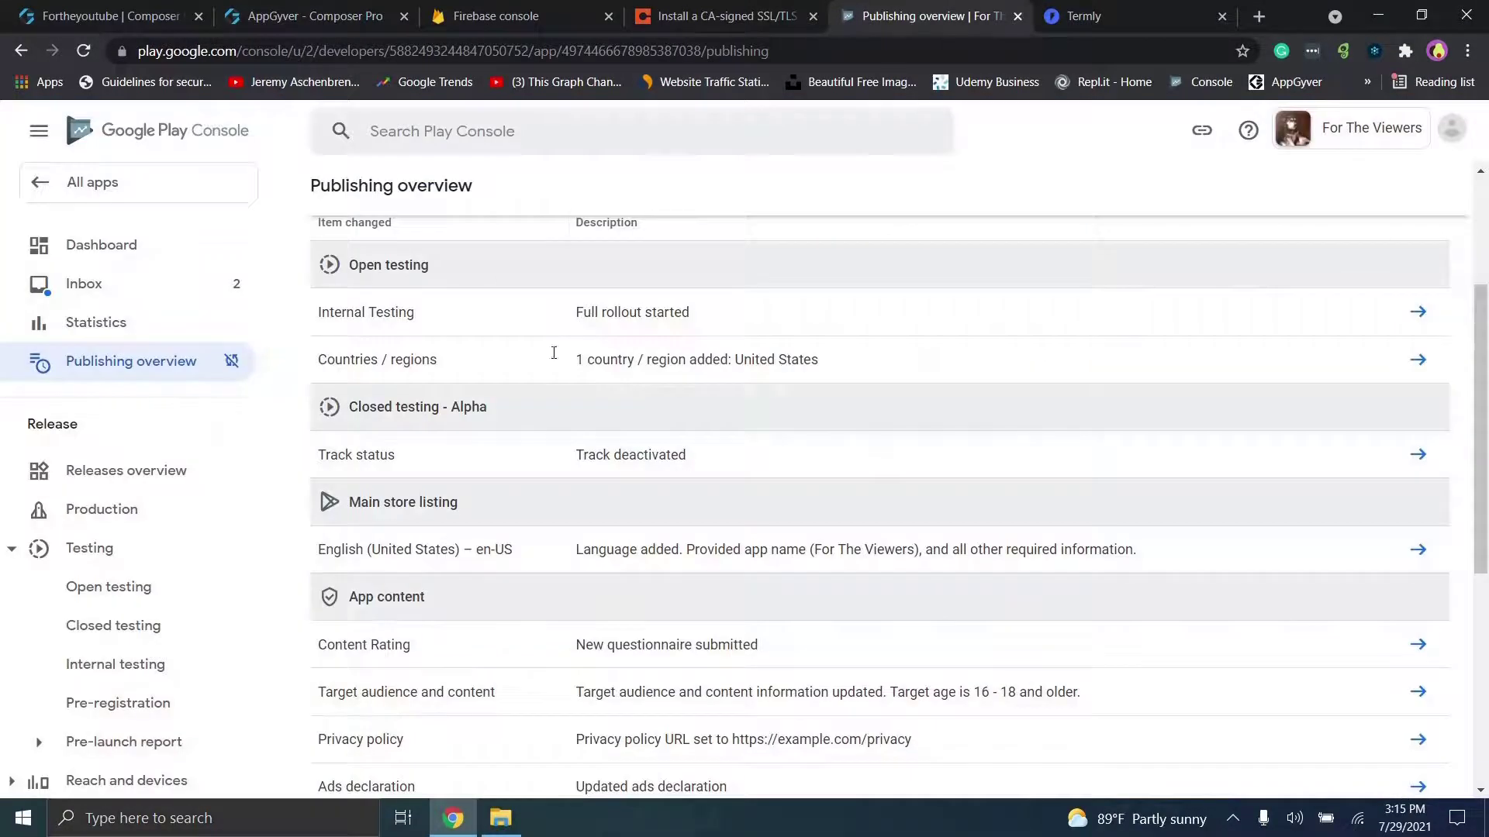
drag(1481, 432, 1487, 292)
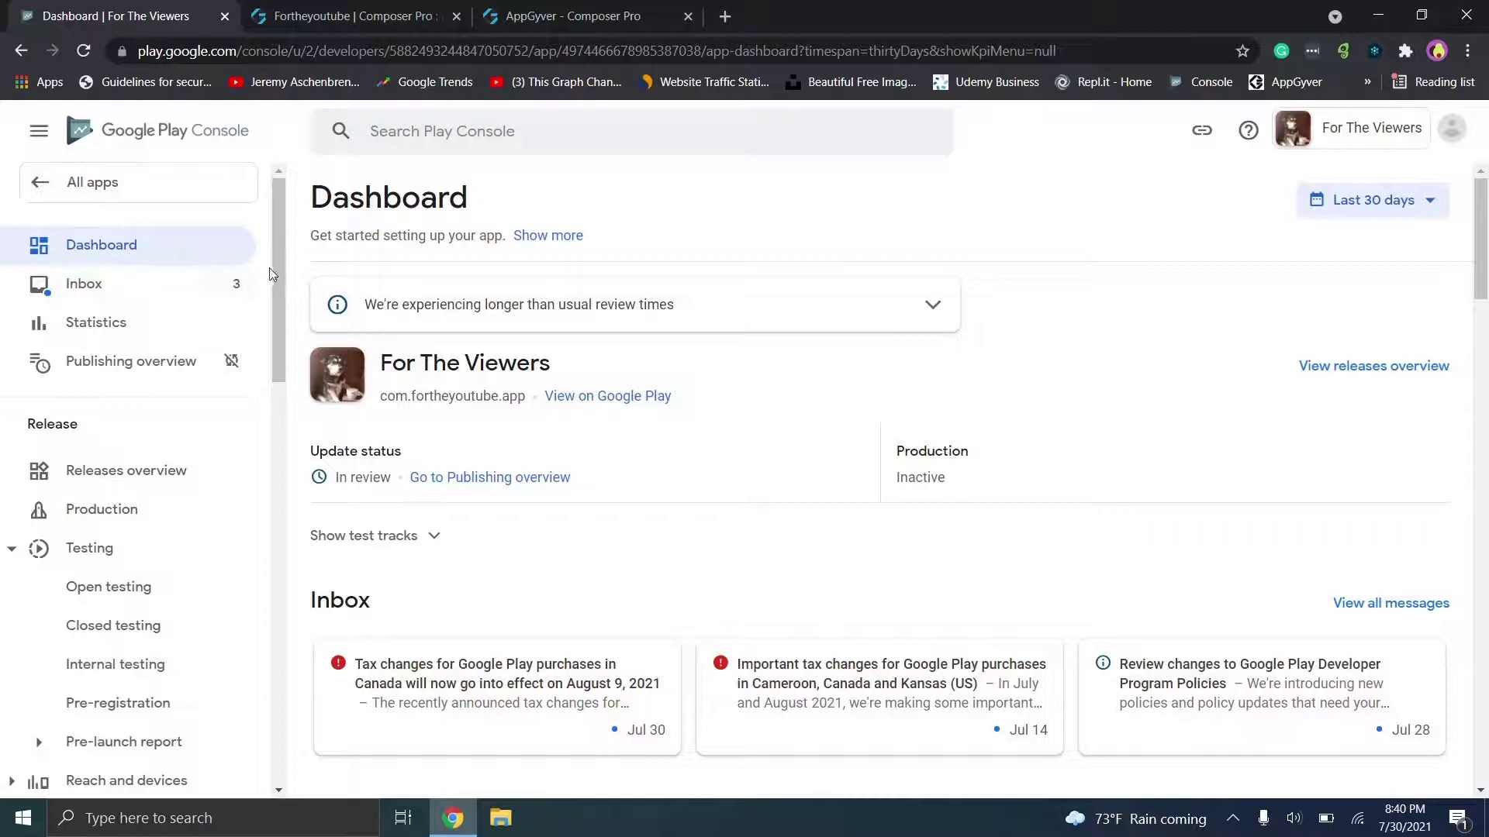
scroll(116, 345, down, 2)
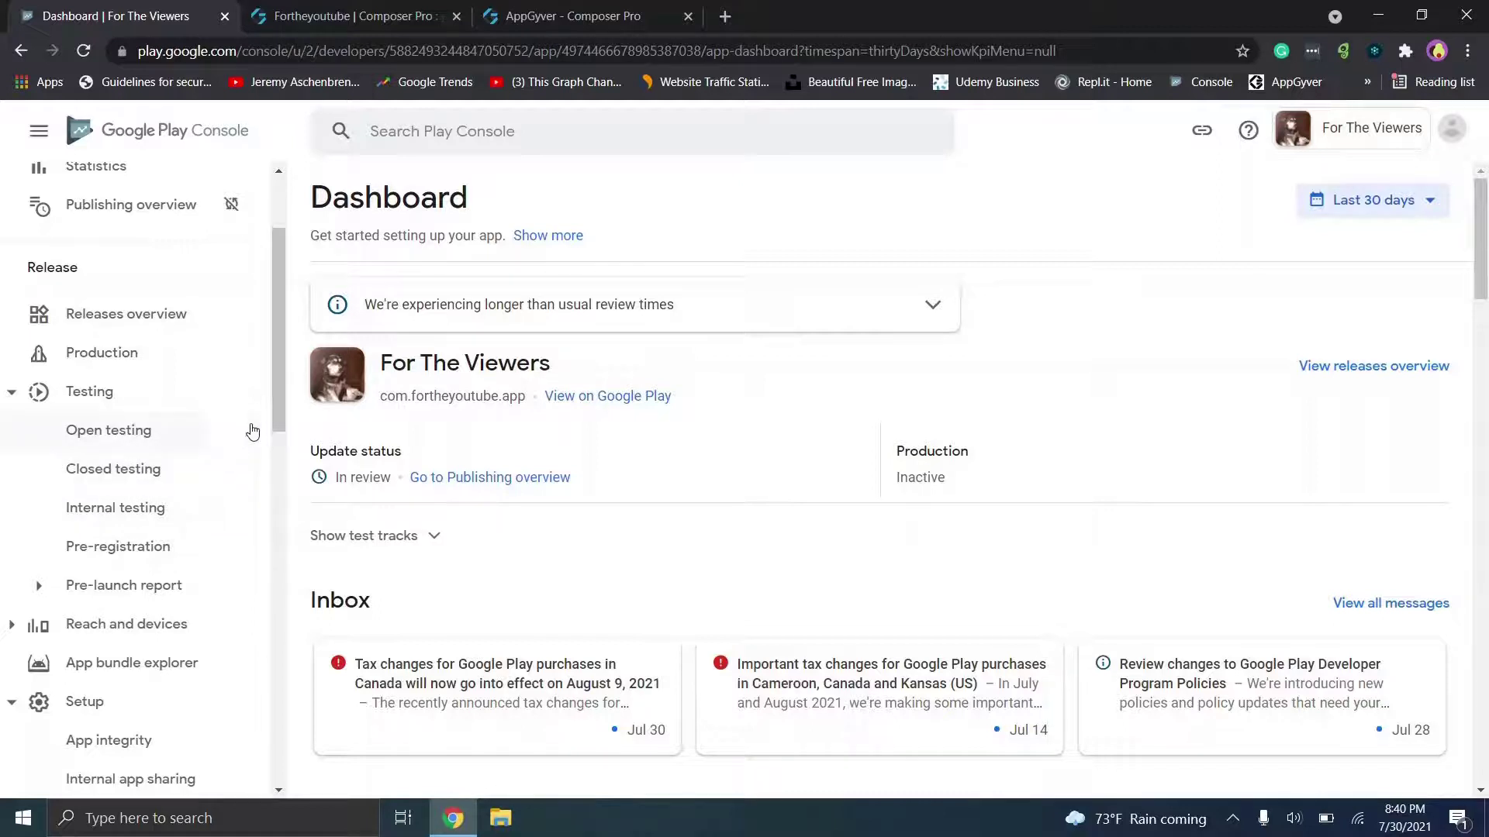
click(280, 418)
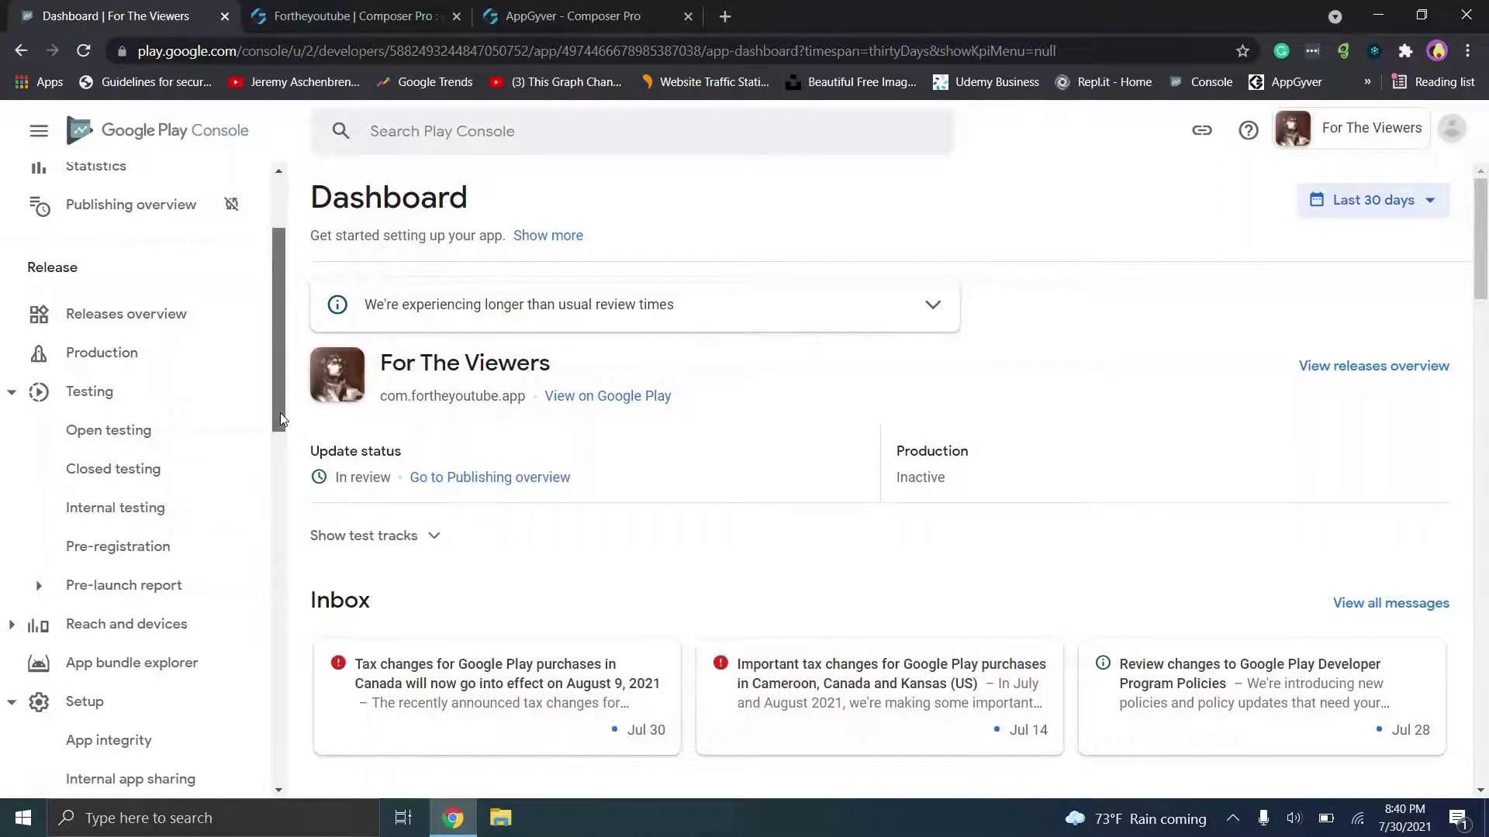
drag(280, 414, 281, 431)
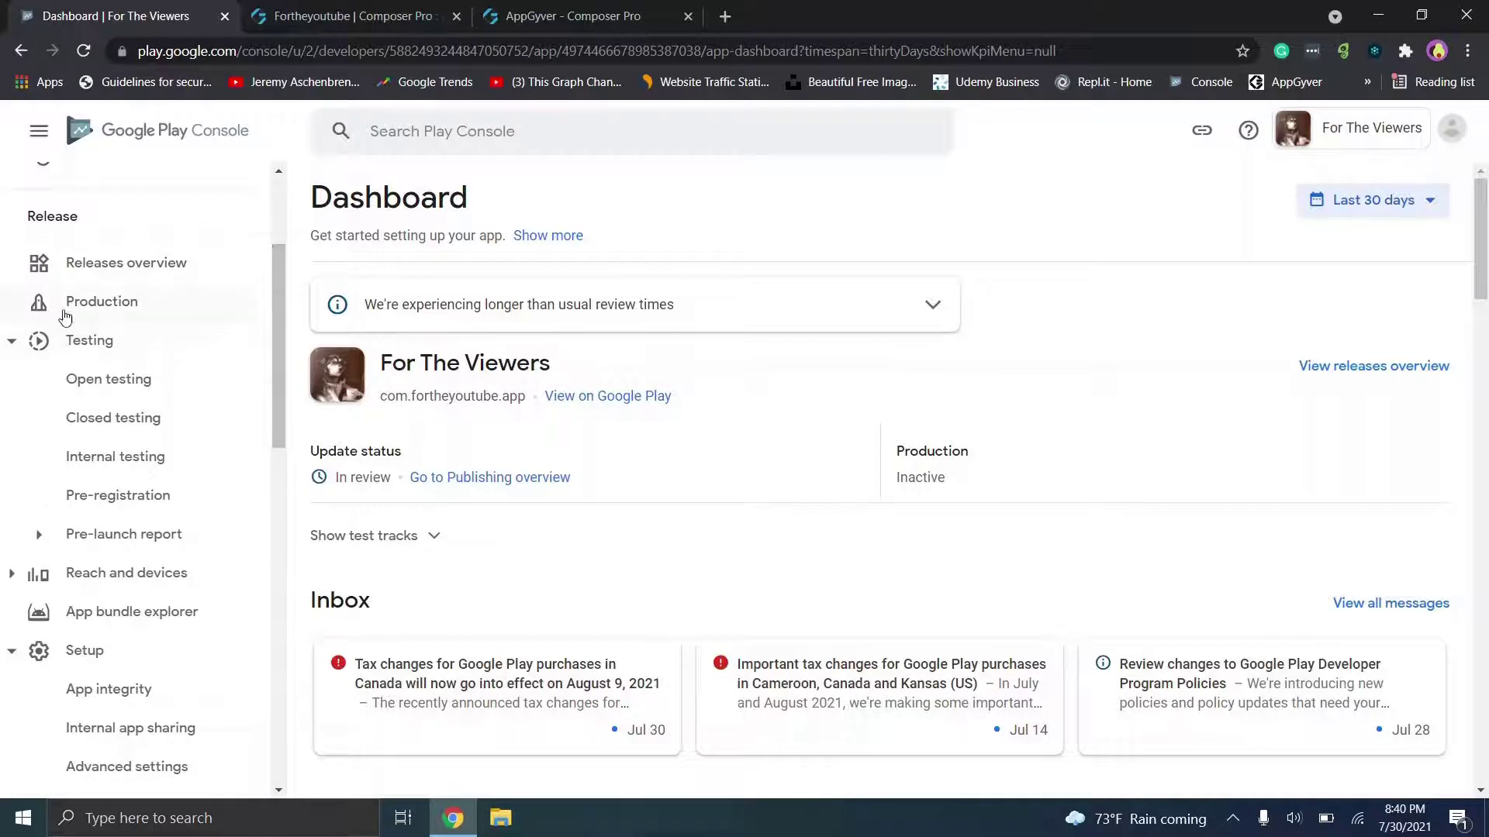
click(97, 307)
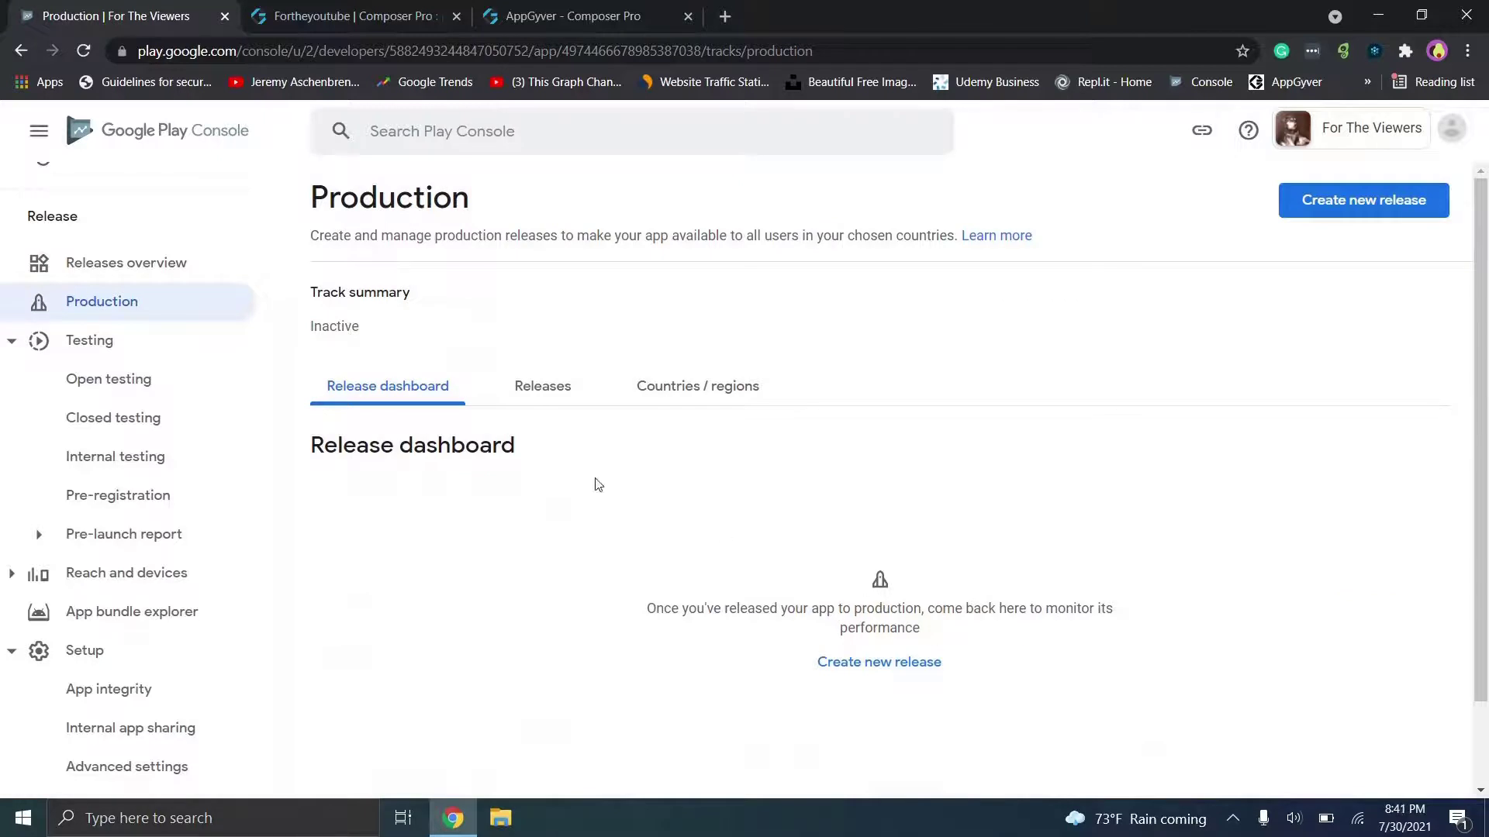
Step: Add United States (includes 7 locations) as a Production country / region
click(698, 384)
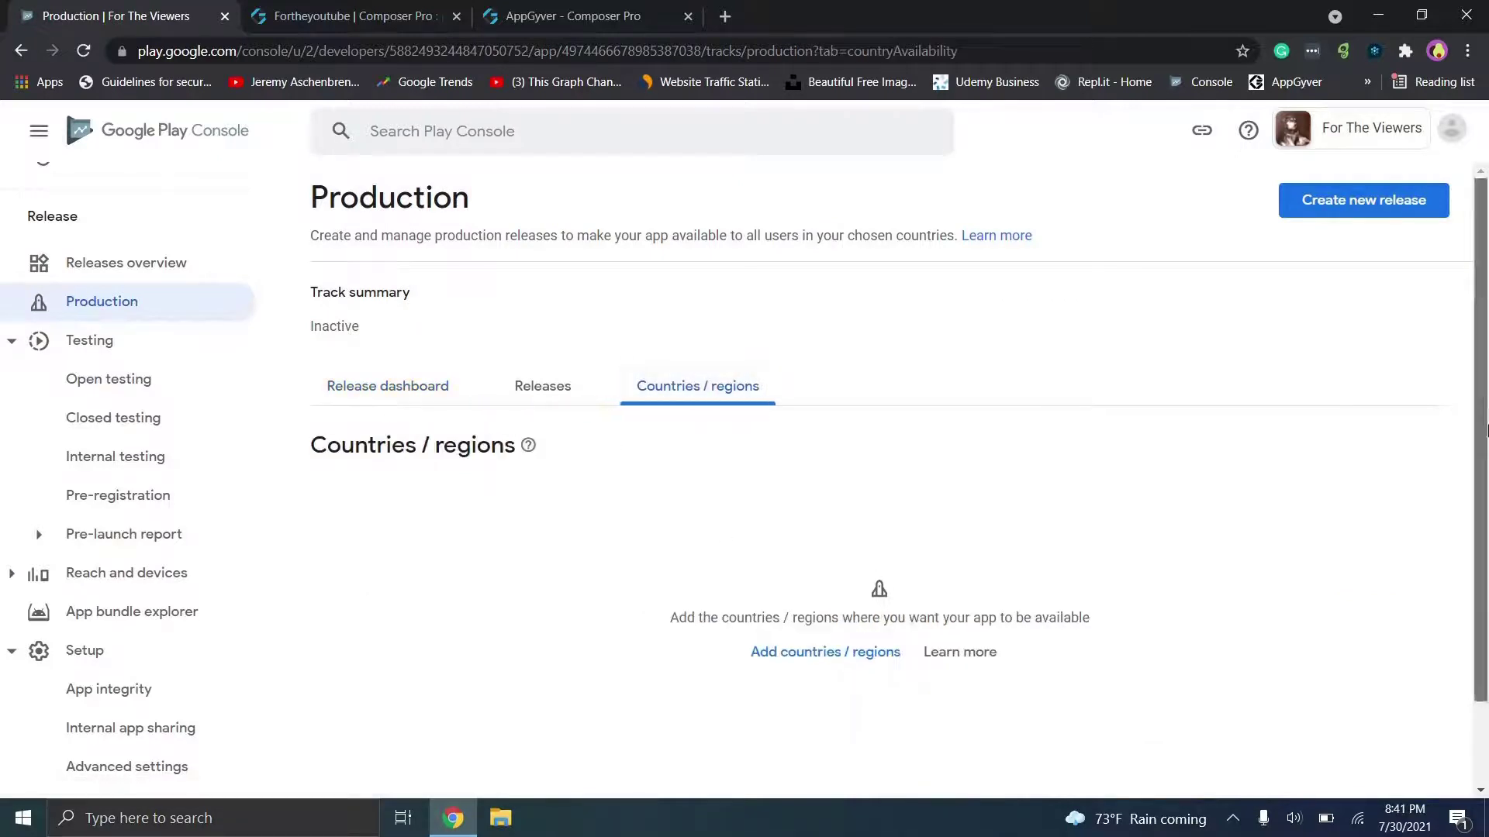
scroll(807, 625, down, 1)
click(822, 588)
drag(1484, 304, 1486, 791)
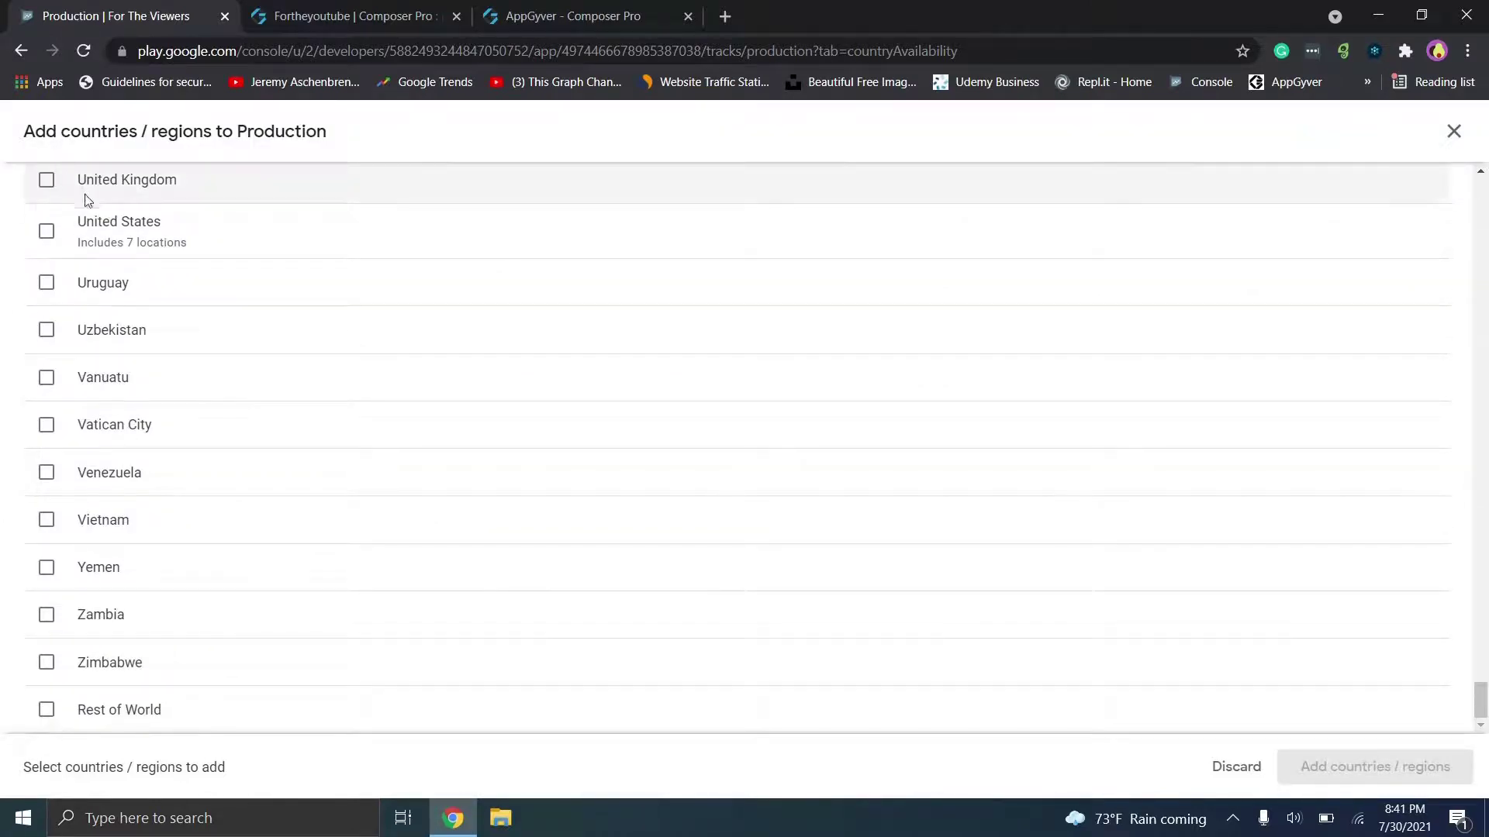
click(46, 231)
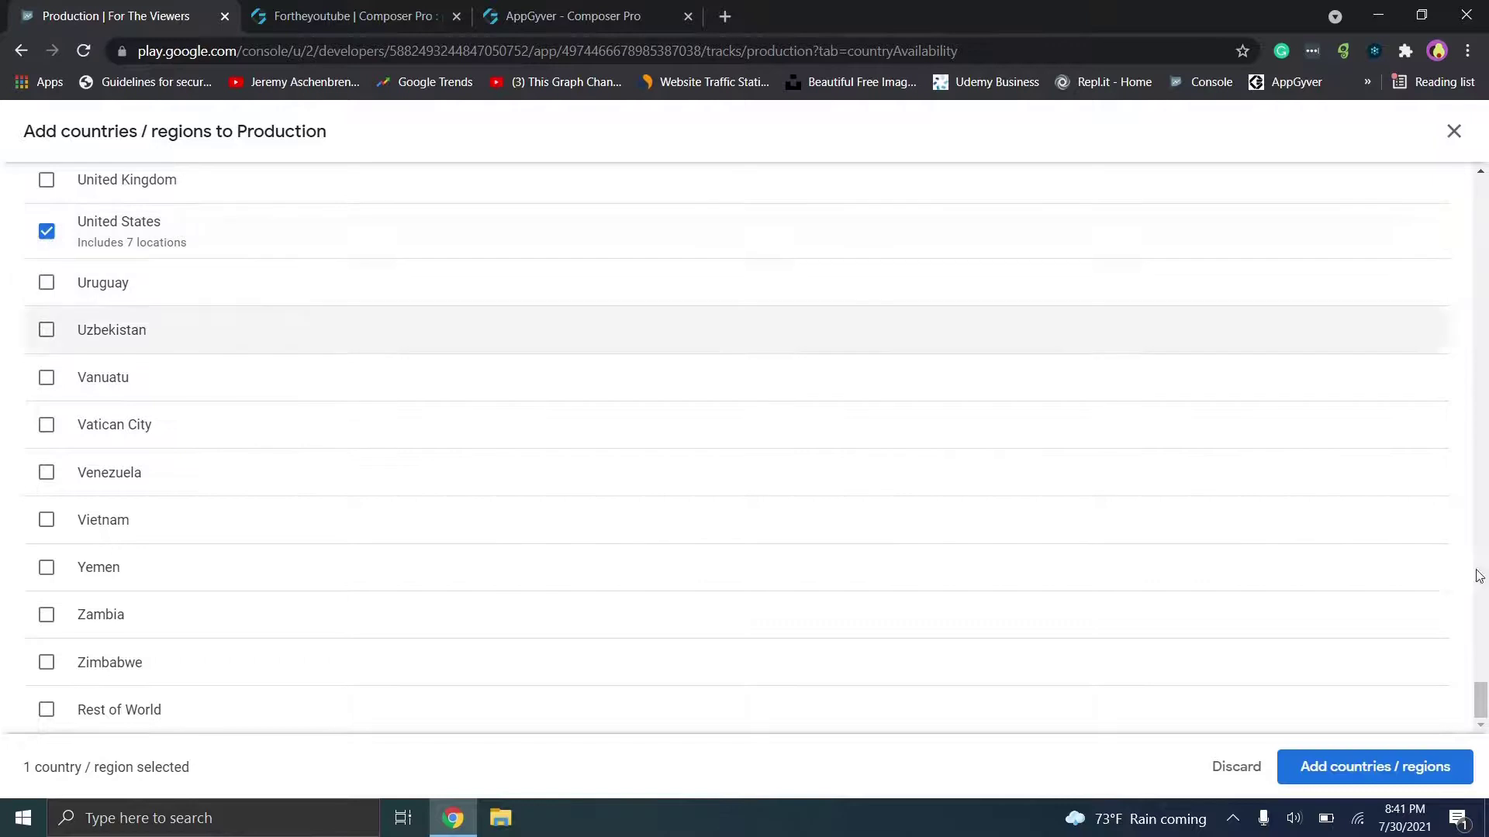
click(1376, 769)
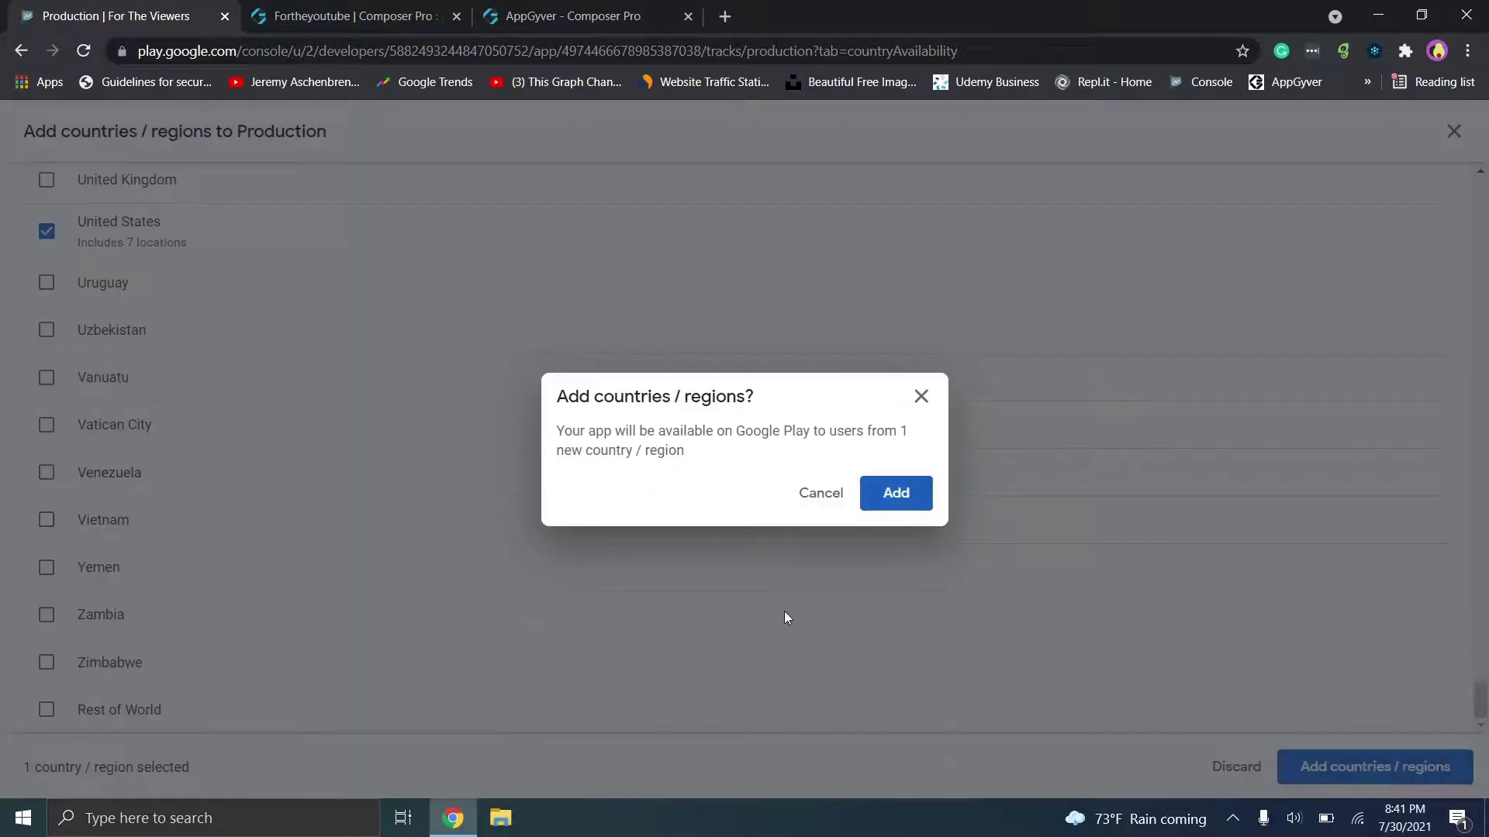
click(896, 495)
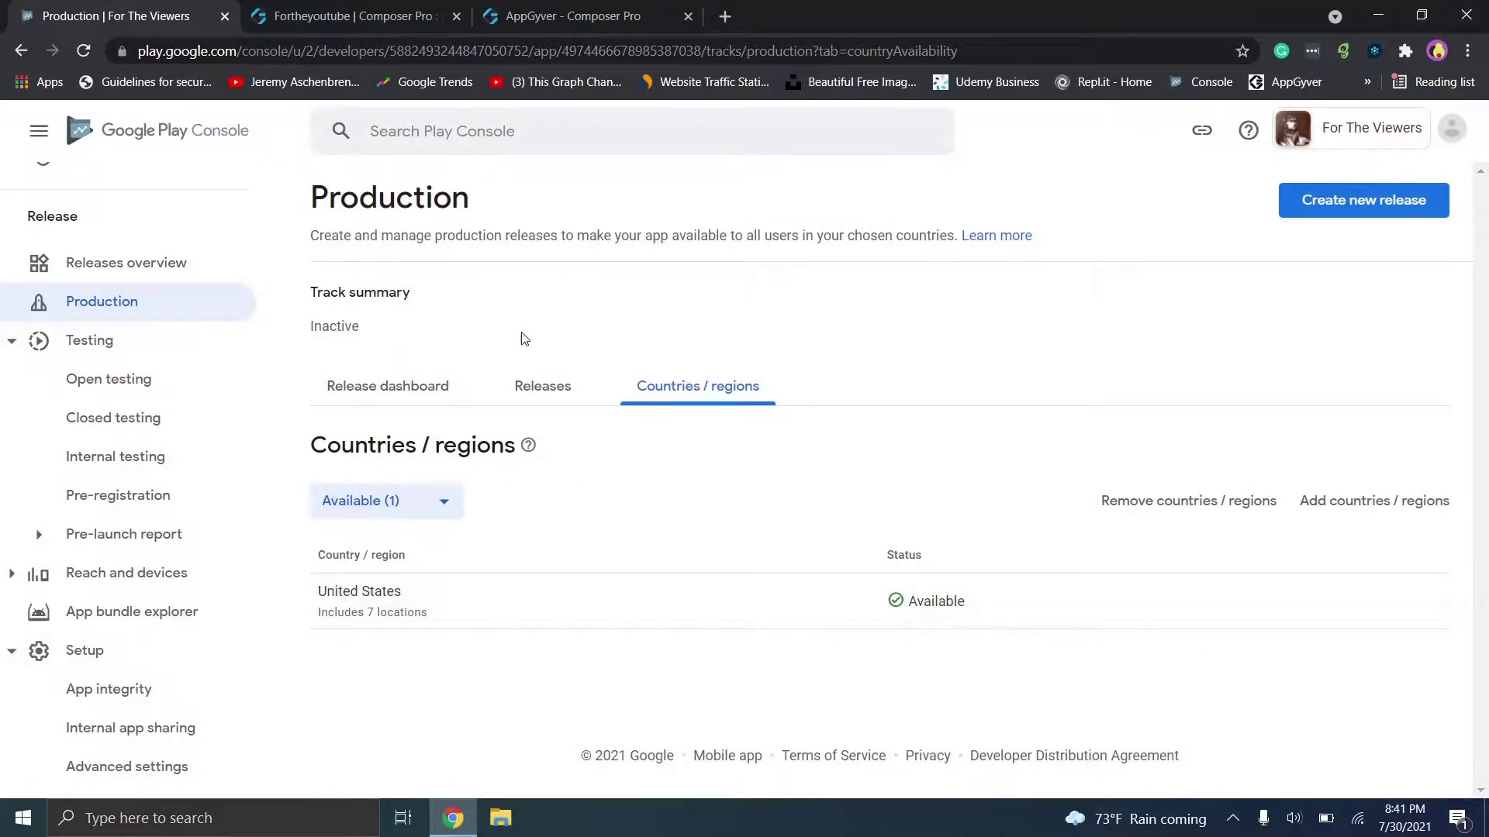
Step: Check the production releases list, then go to the AppGyver build page
click(526, 397)
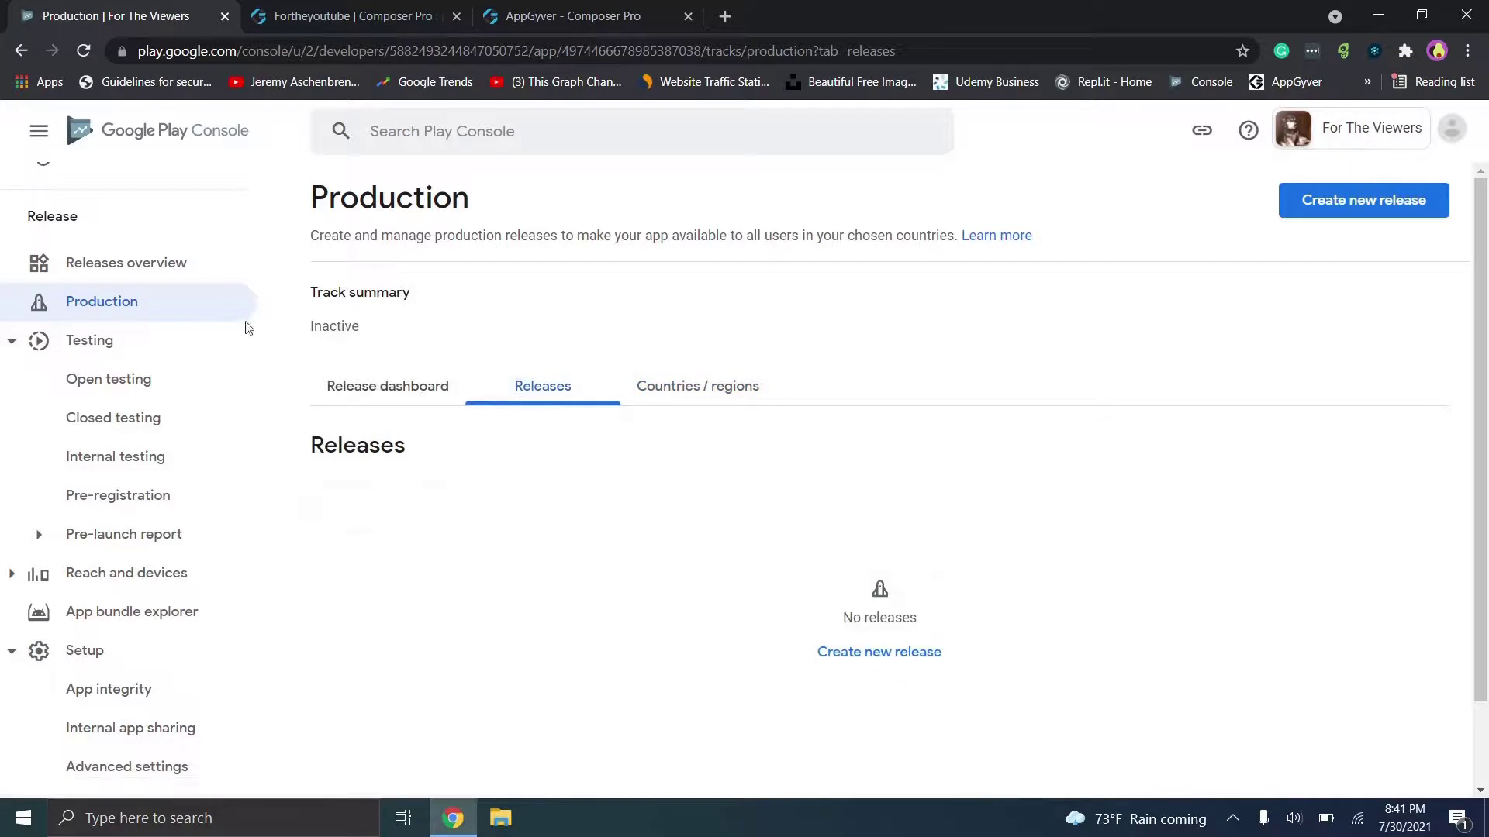
click(445, 405)
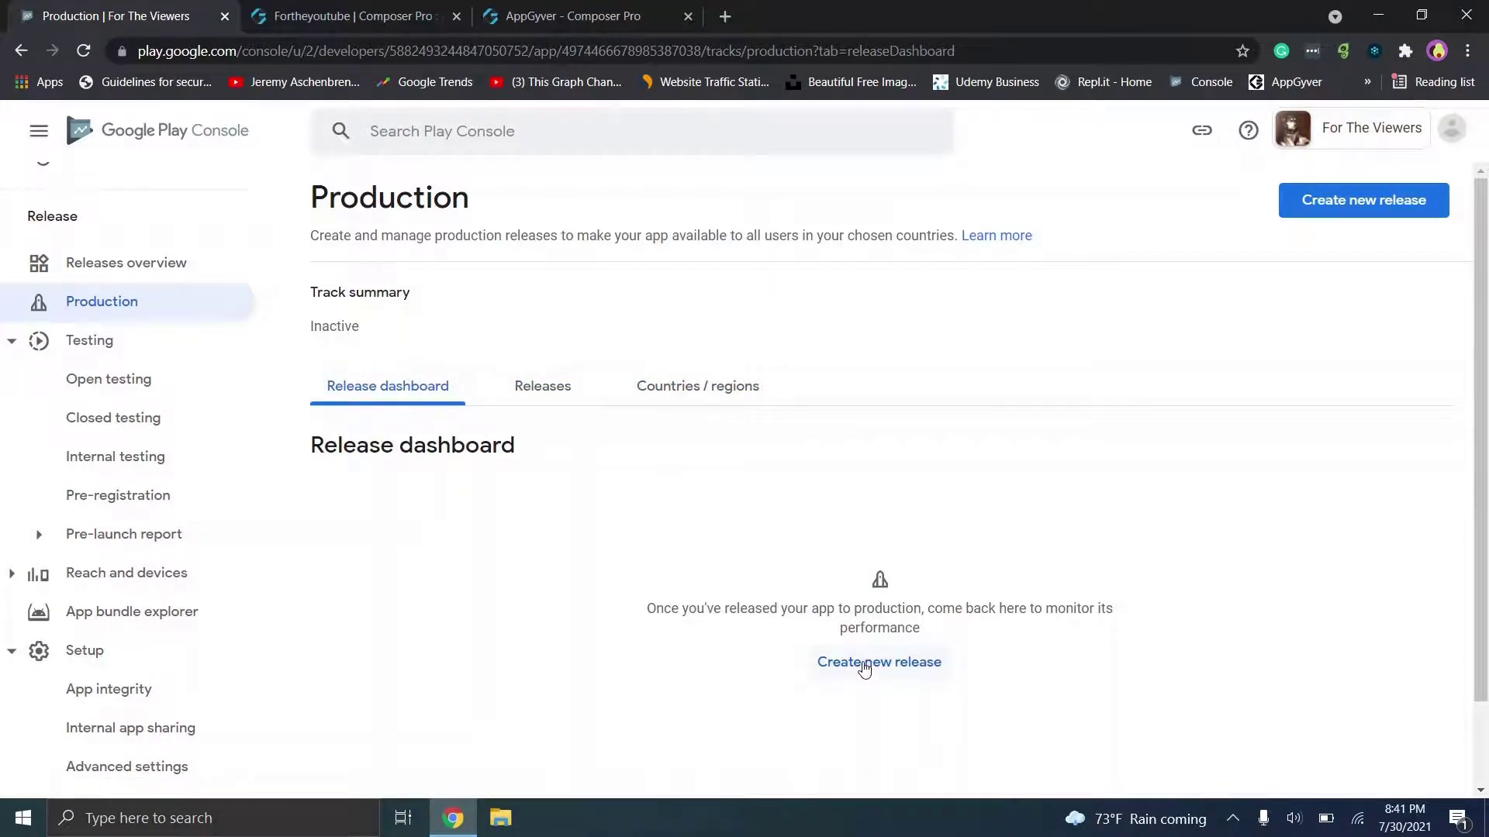
click(554, 14)
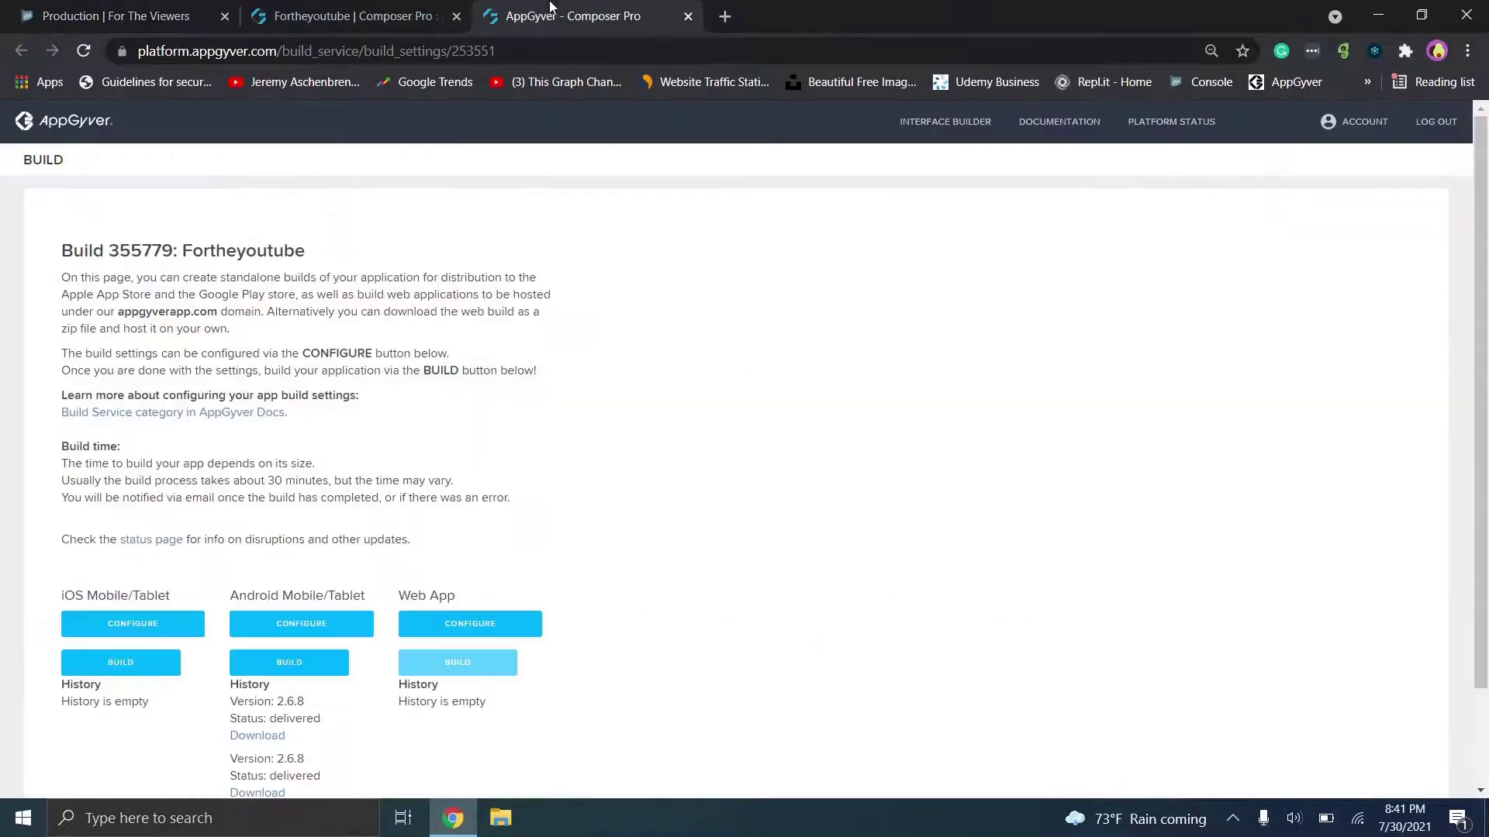
Step: Download the delivered Android APK from AppGyver, then begin a new Play Console production release
scroll(717, 659, down, 2)
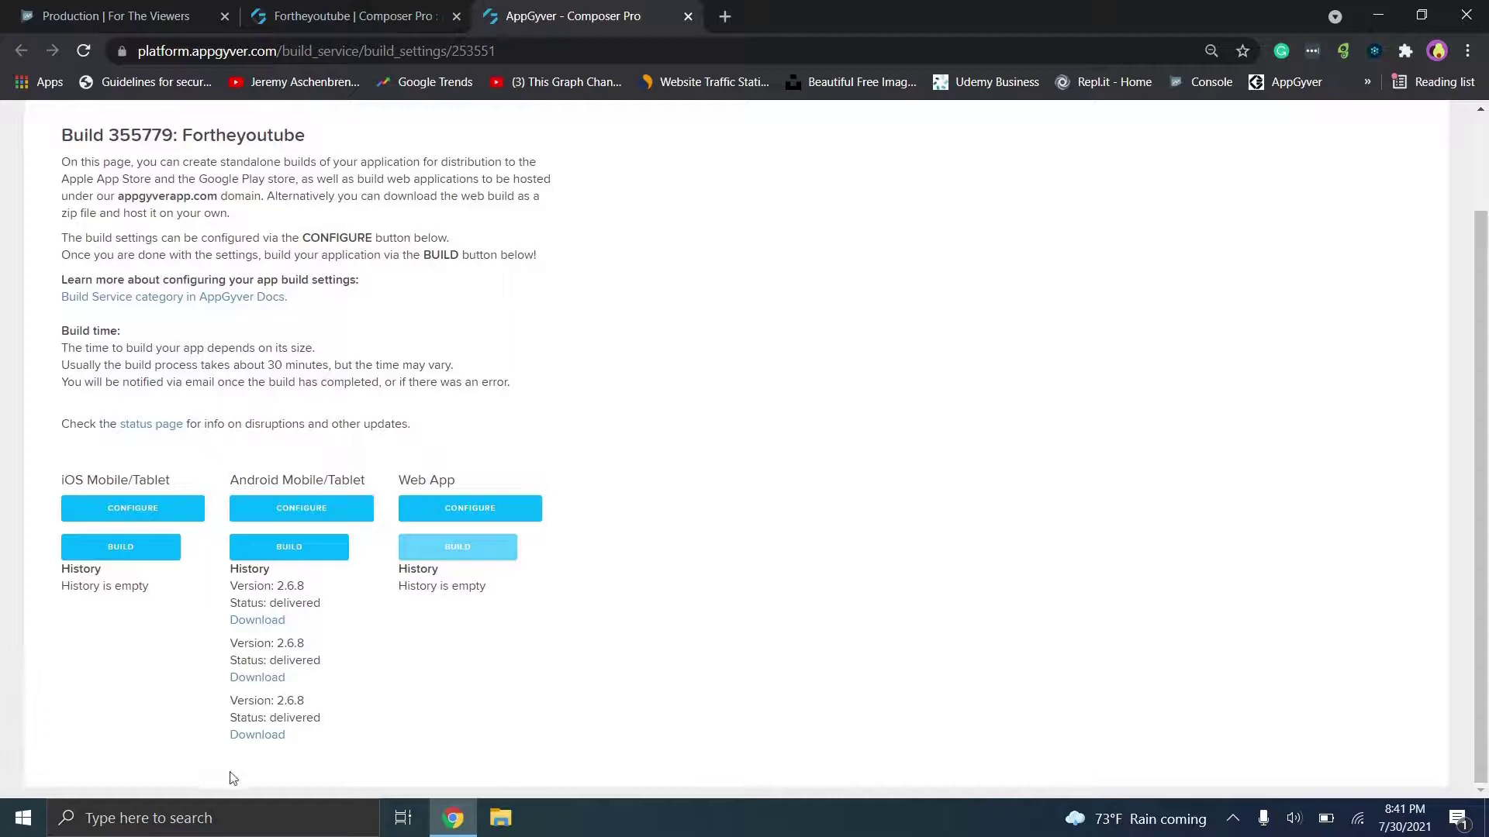
click(273, 624)
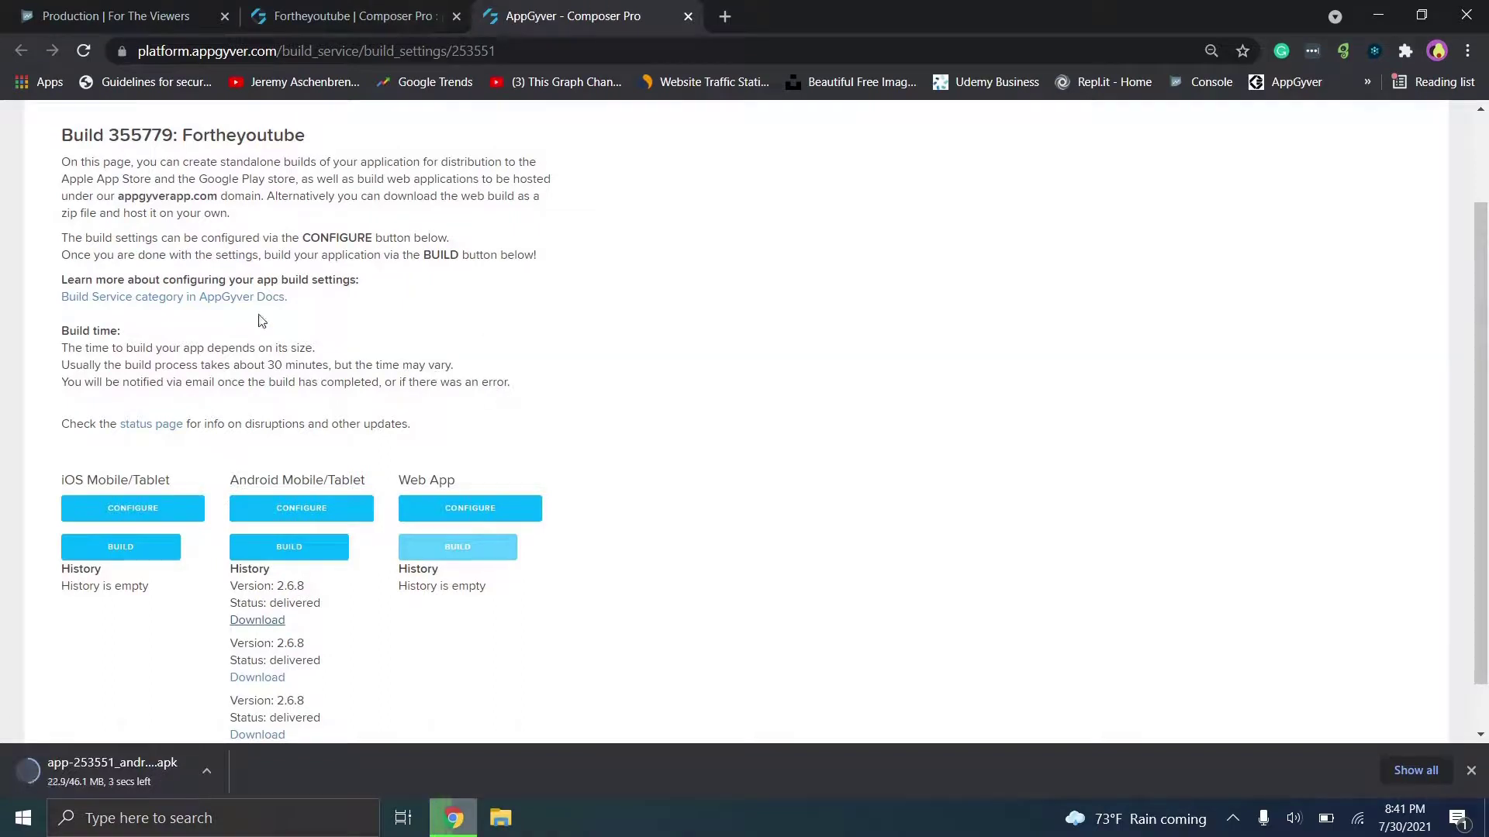
click(290, 553)
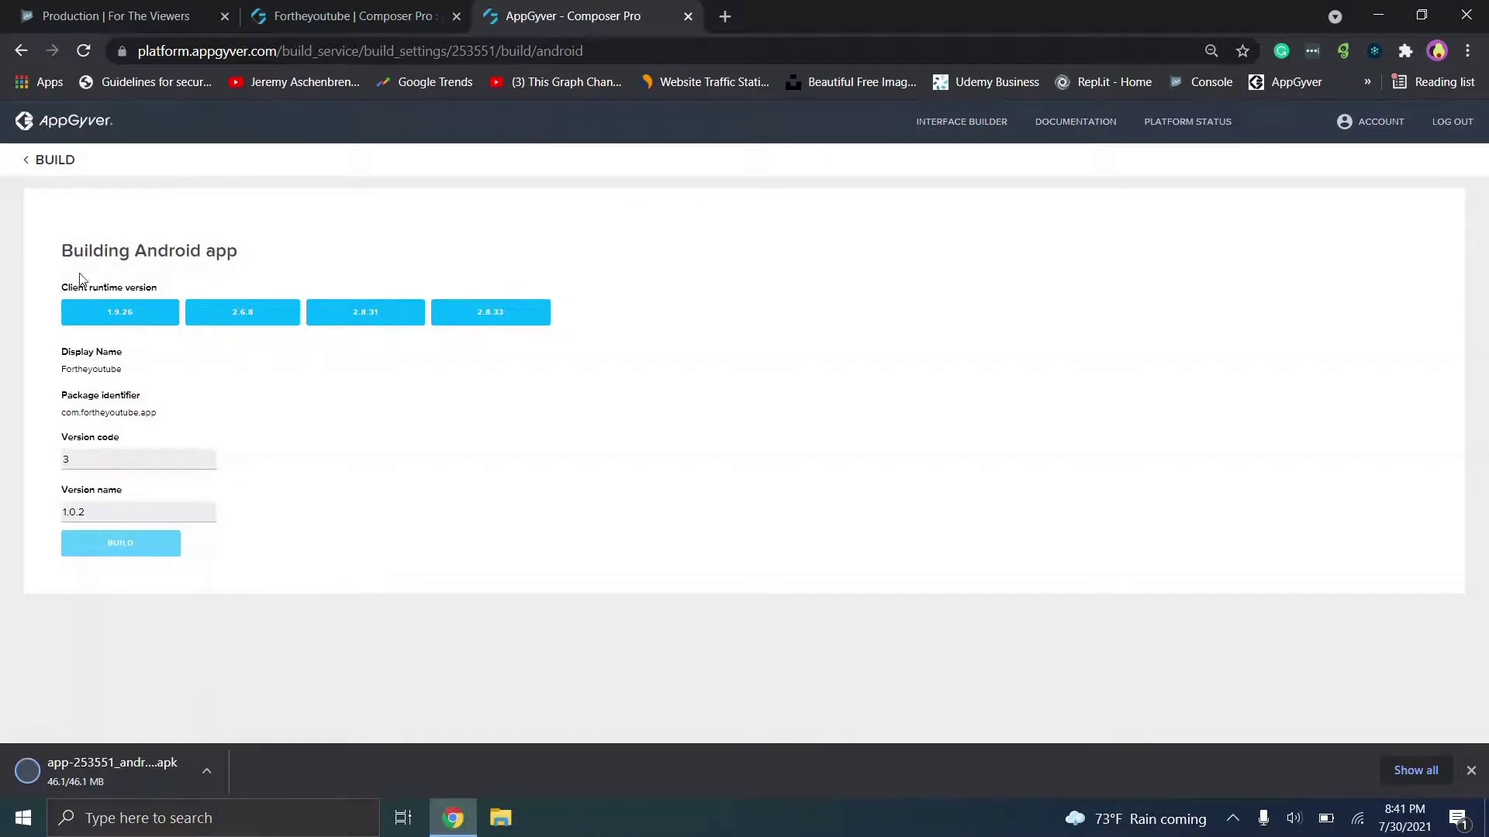
click(21, 51)
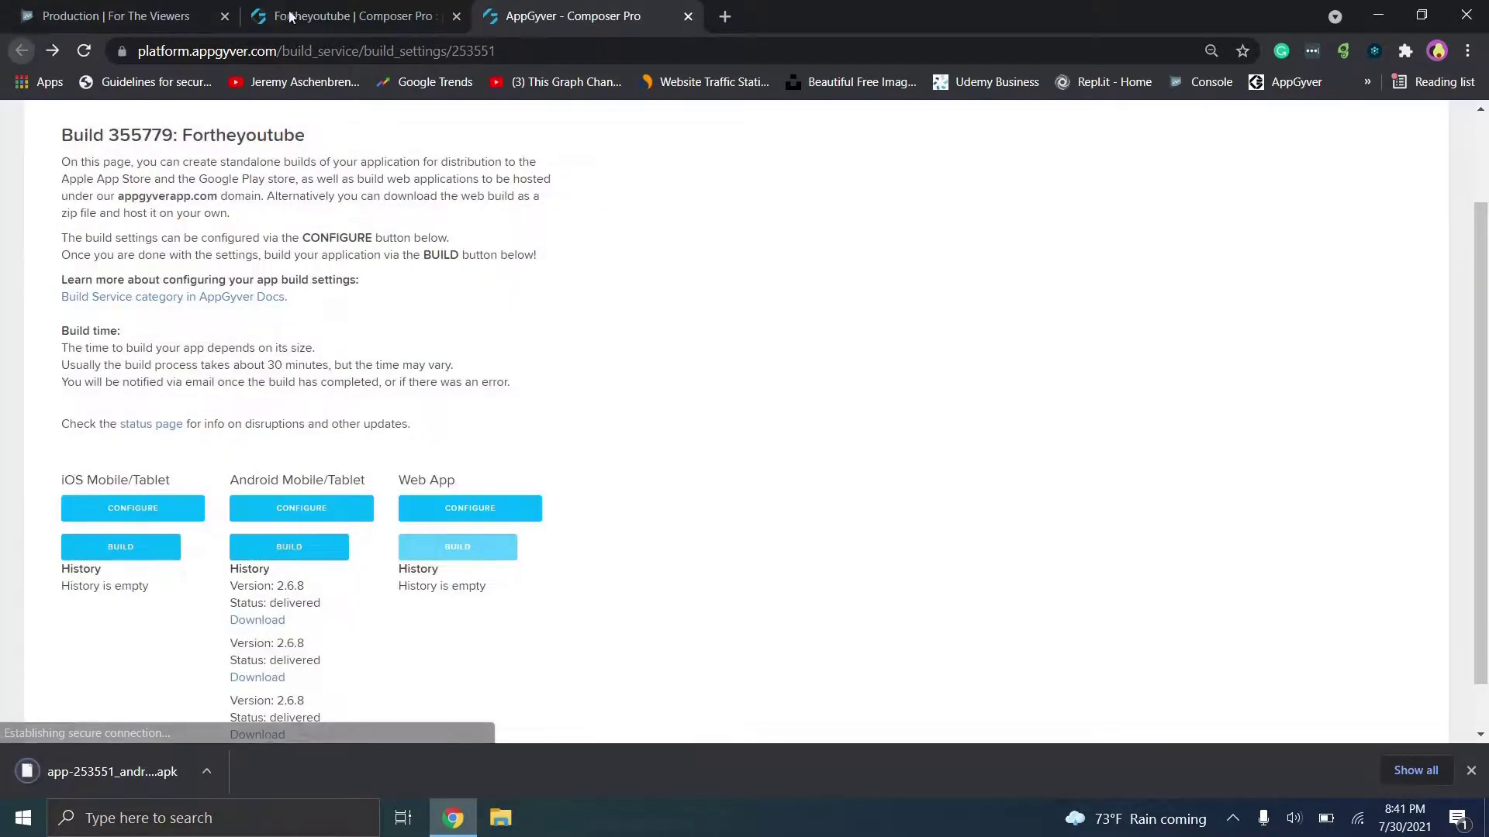
click(116, 16)
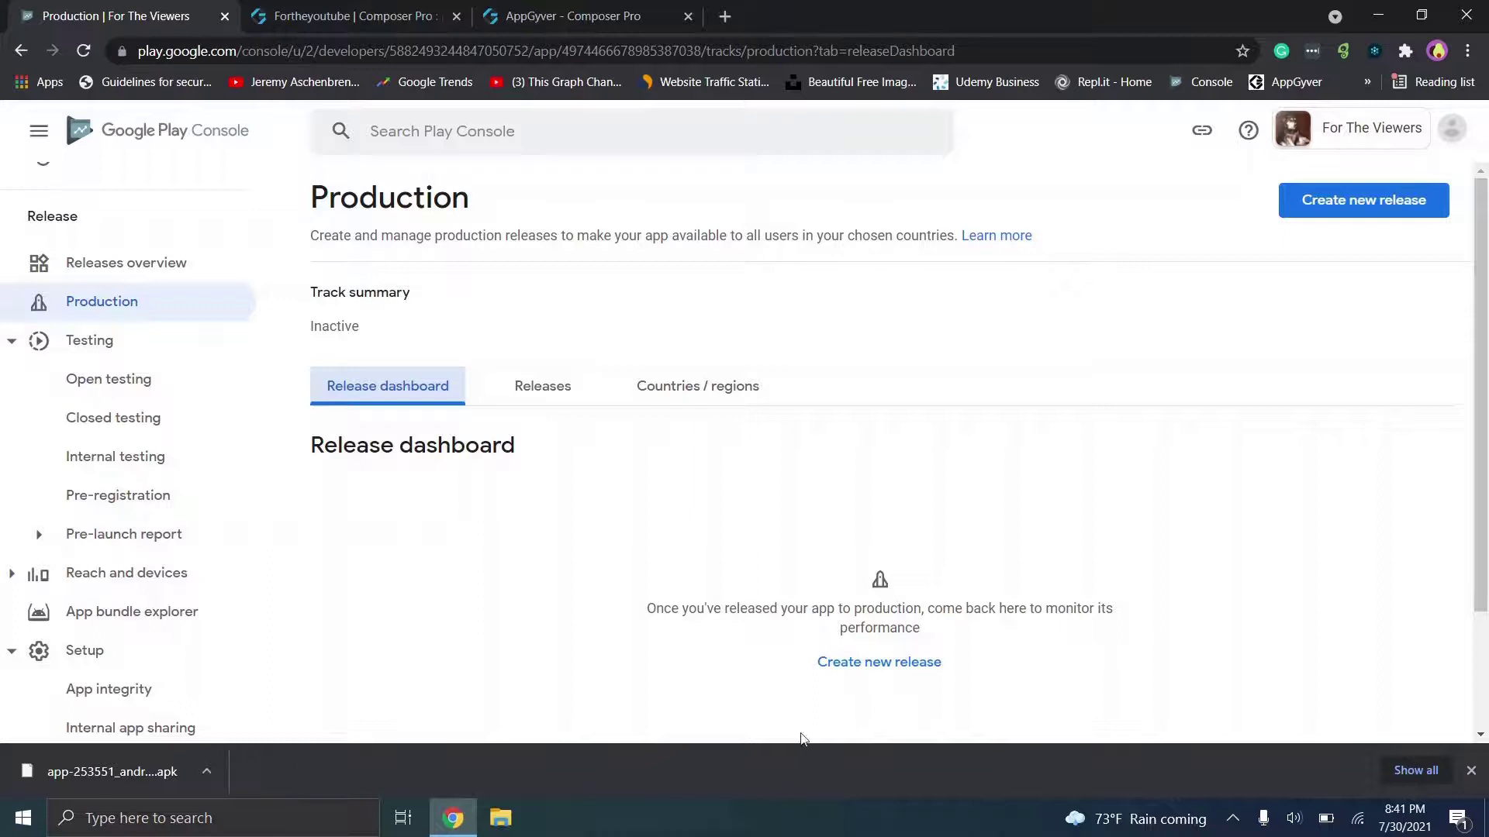
click(868, 661)
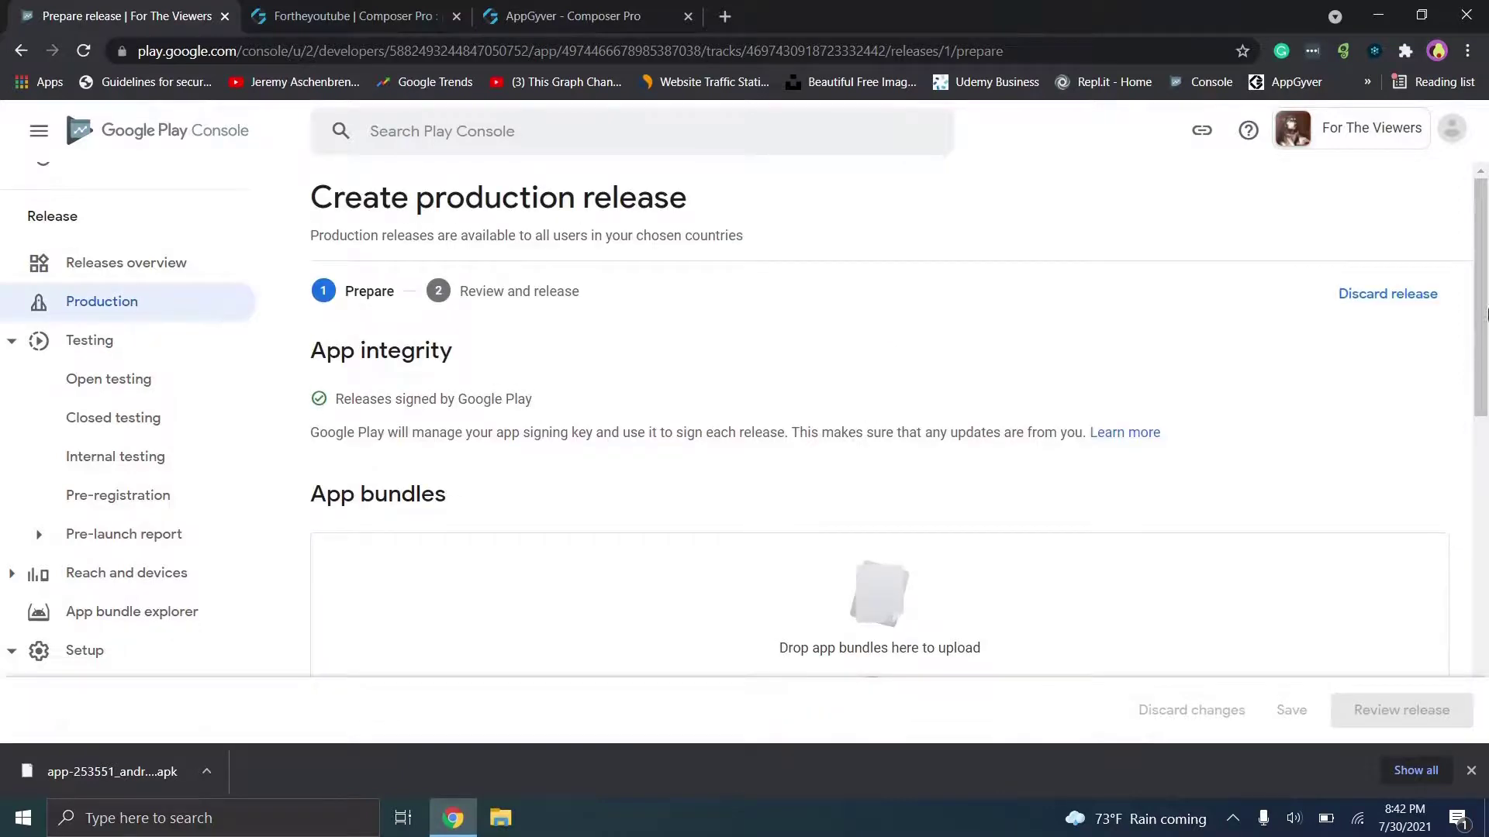
Step: Upload the downloaded build-172240 APK, version 3 (1.0.2), to the production release
scroll(1486, 386, down, 3)
drag(100, 772, 814, 408)
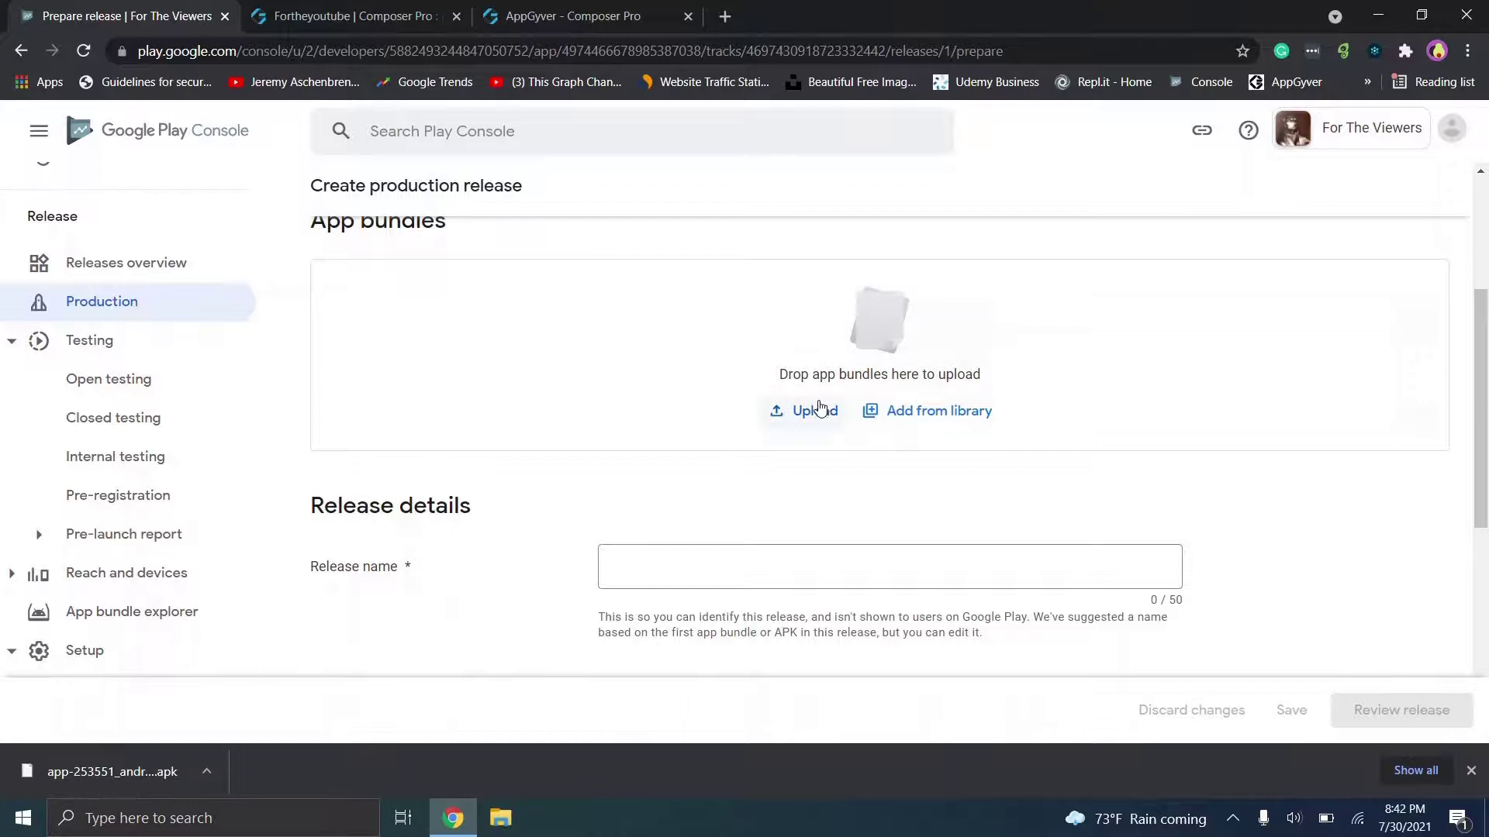
drag(60, 776, 843, 412)
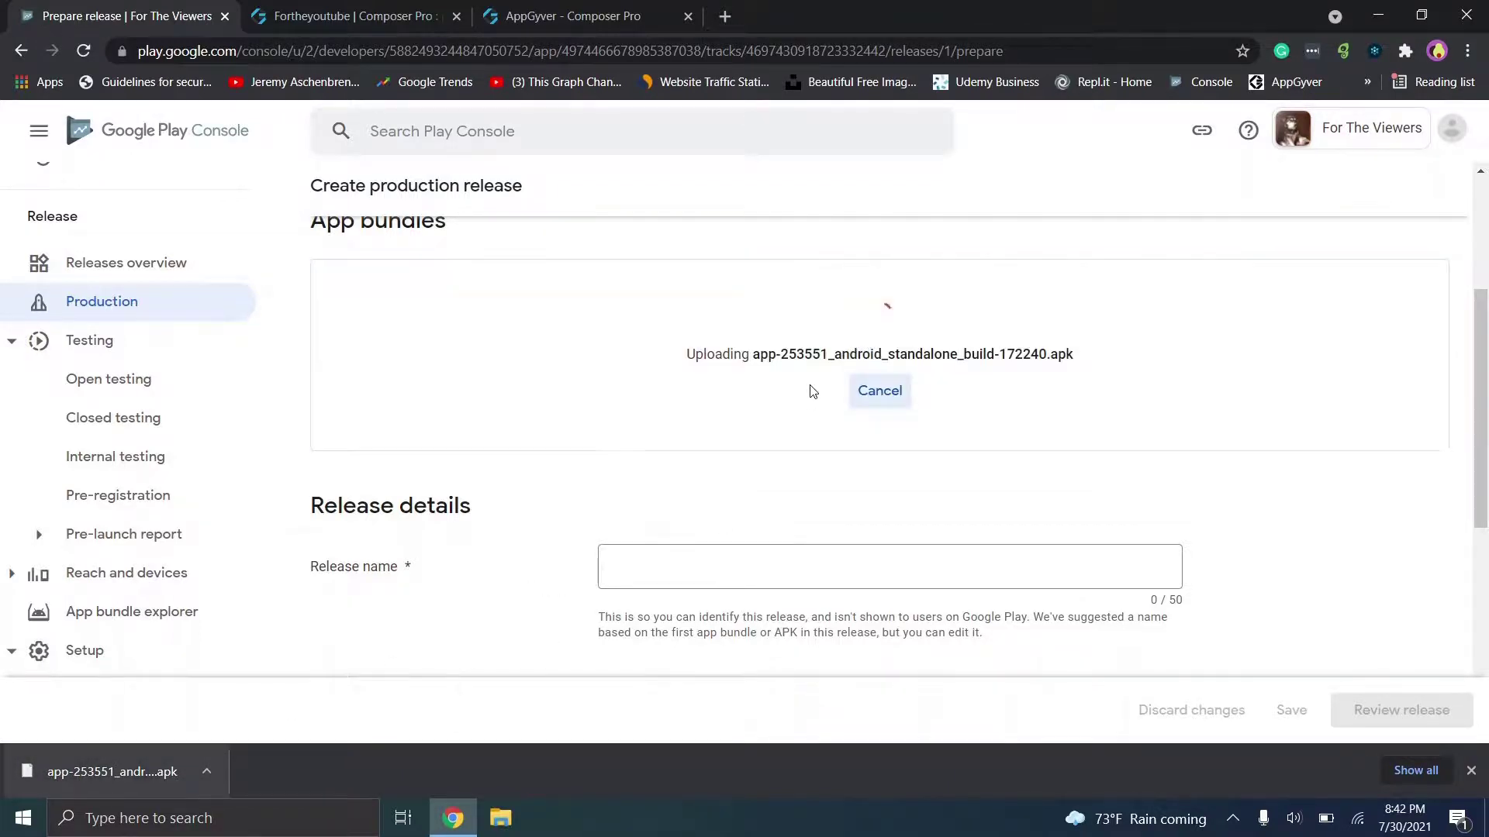
scroll(1167, 547, down, 2)
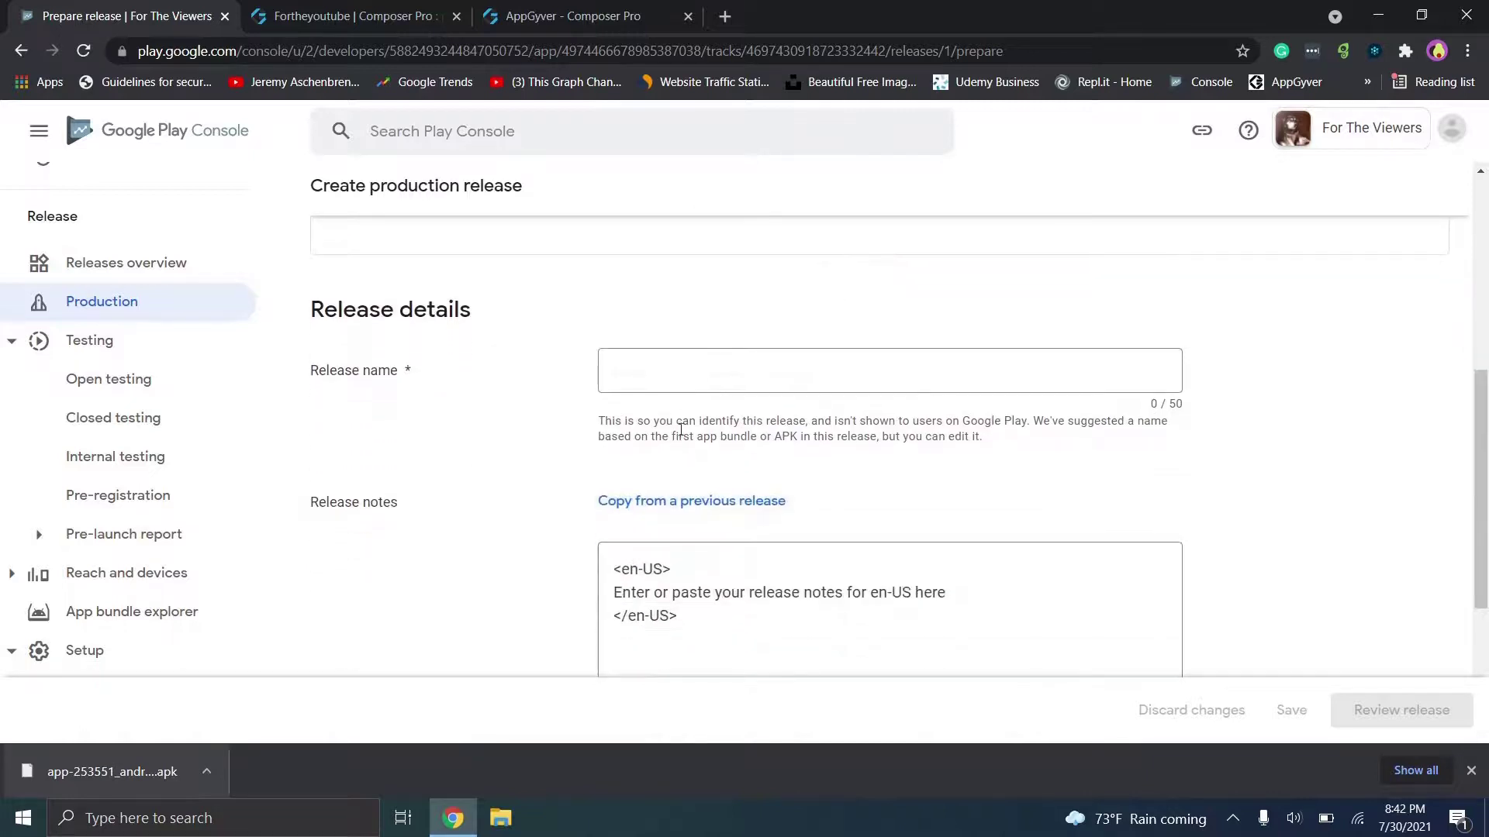
Step: Name the release 'First Official Release', replace the placeholder release notes, and save the draft
click(669, 378)
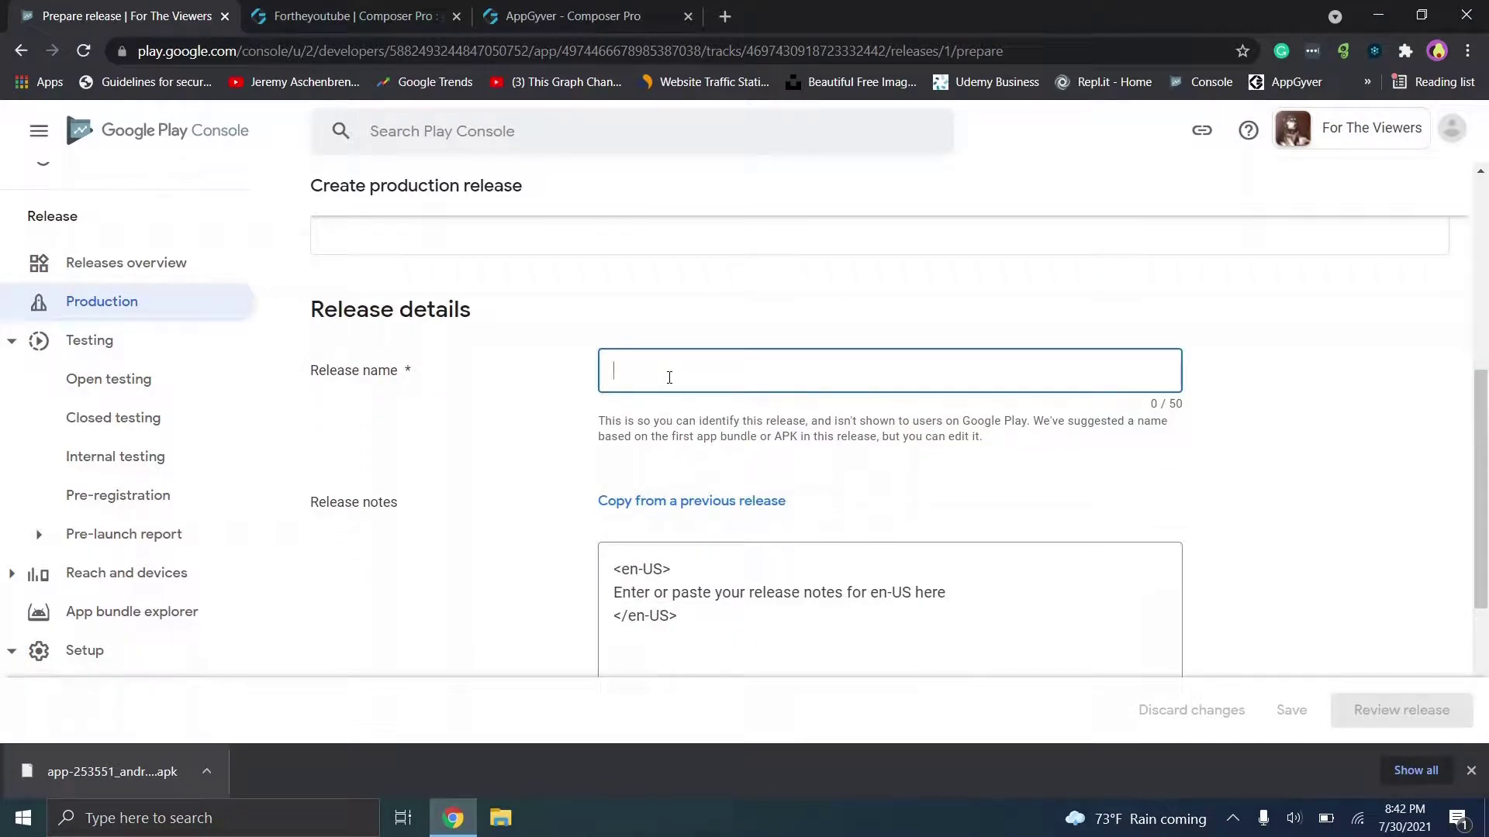
text(First)
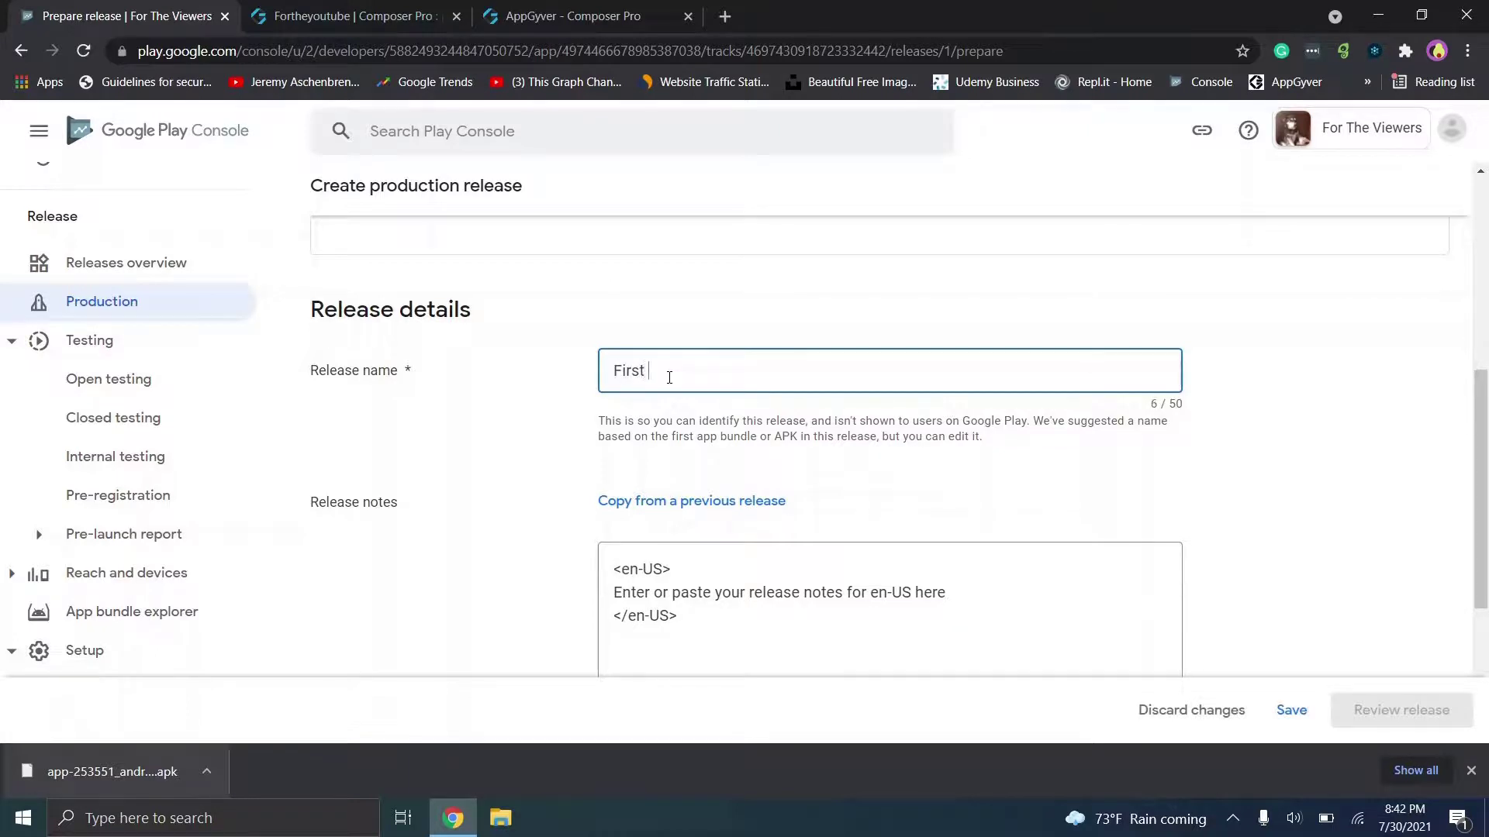
text( Offiicial Release)
click(966, 596)
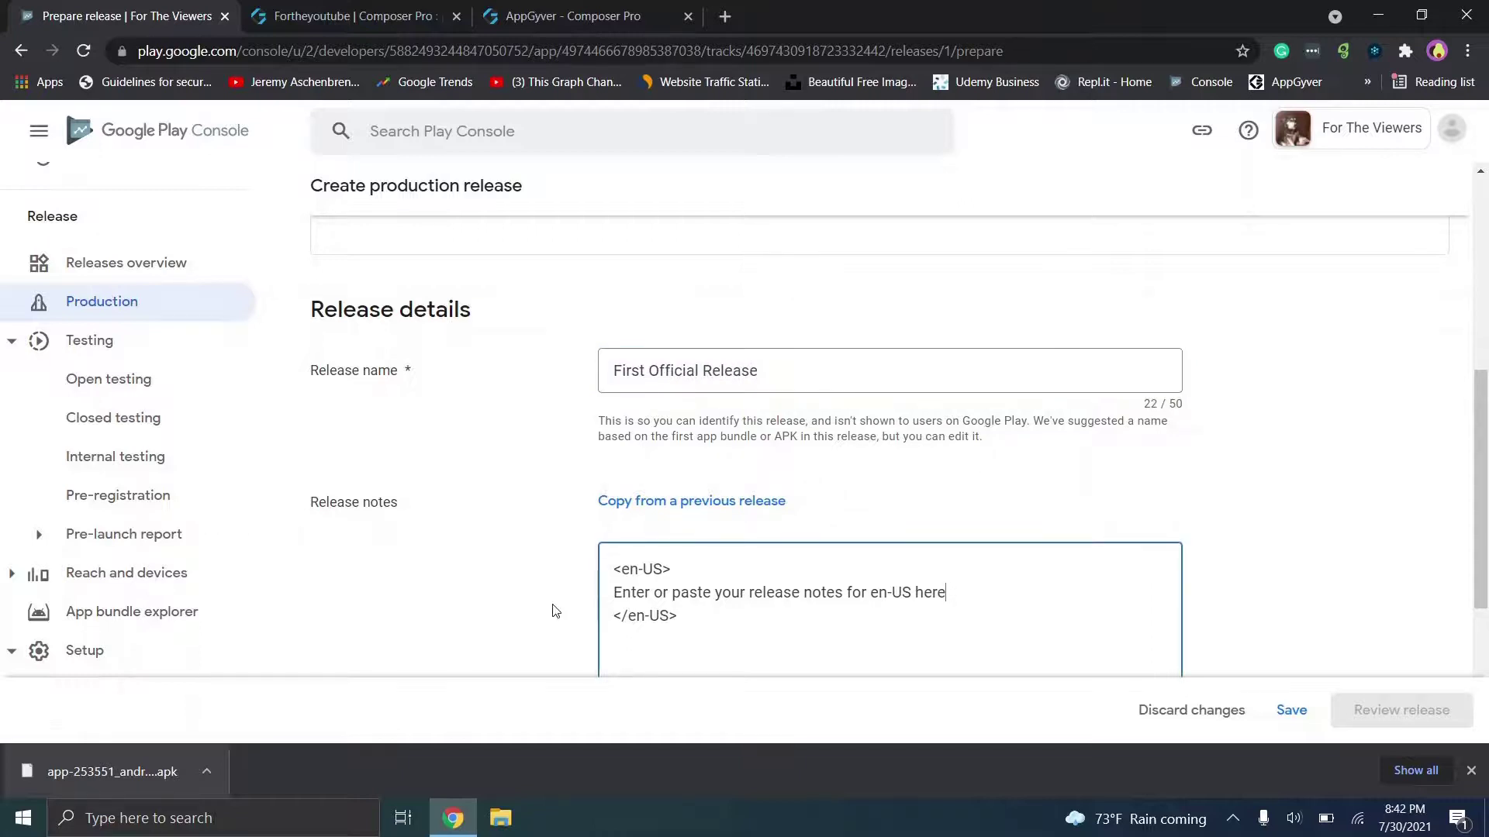
key(shift+Home)
key(BackSpace)
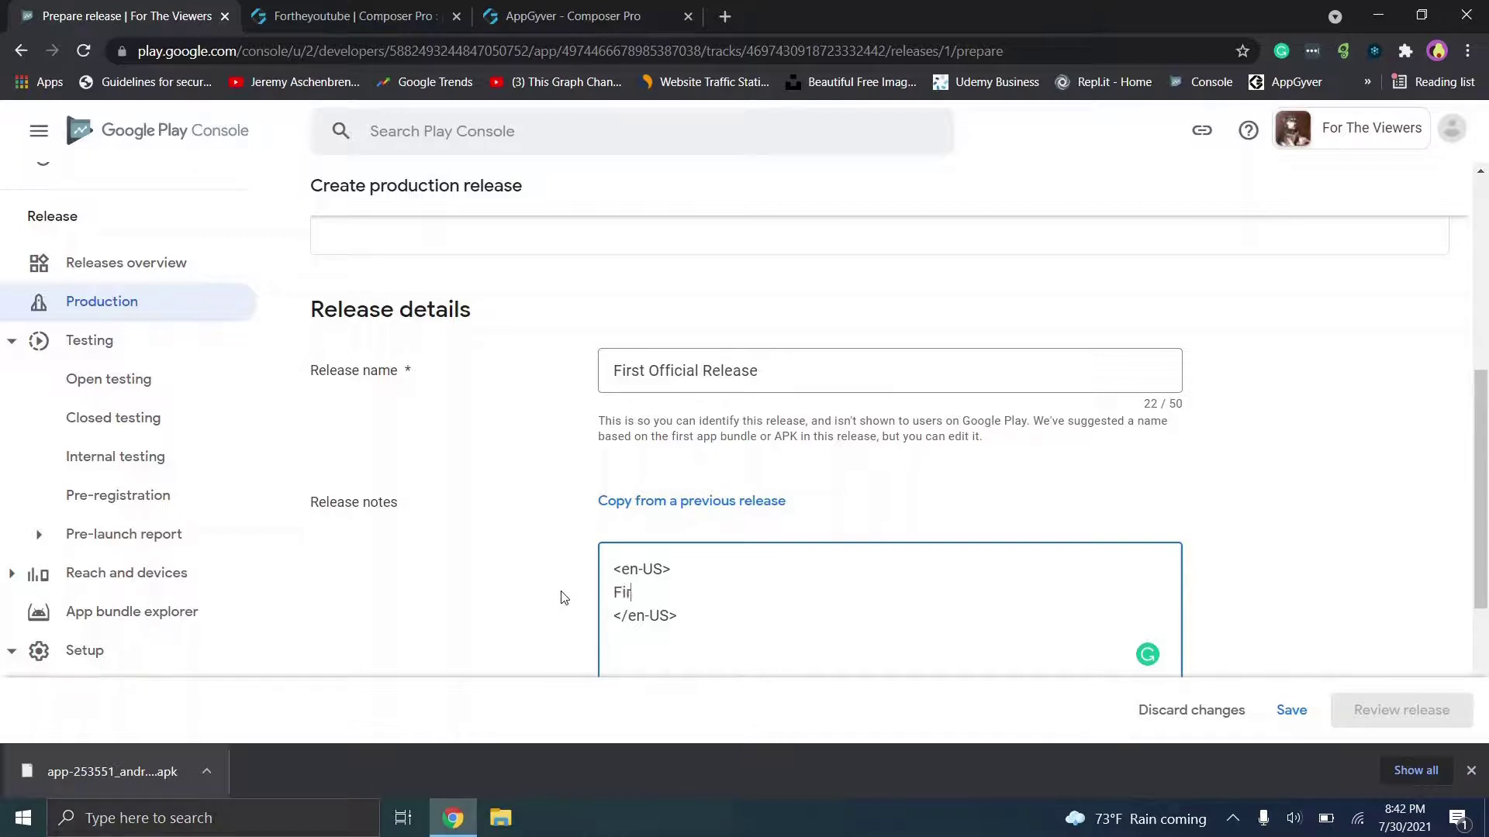
text(cial relea)
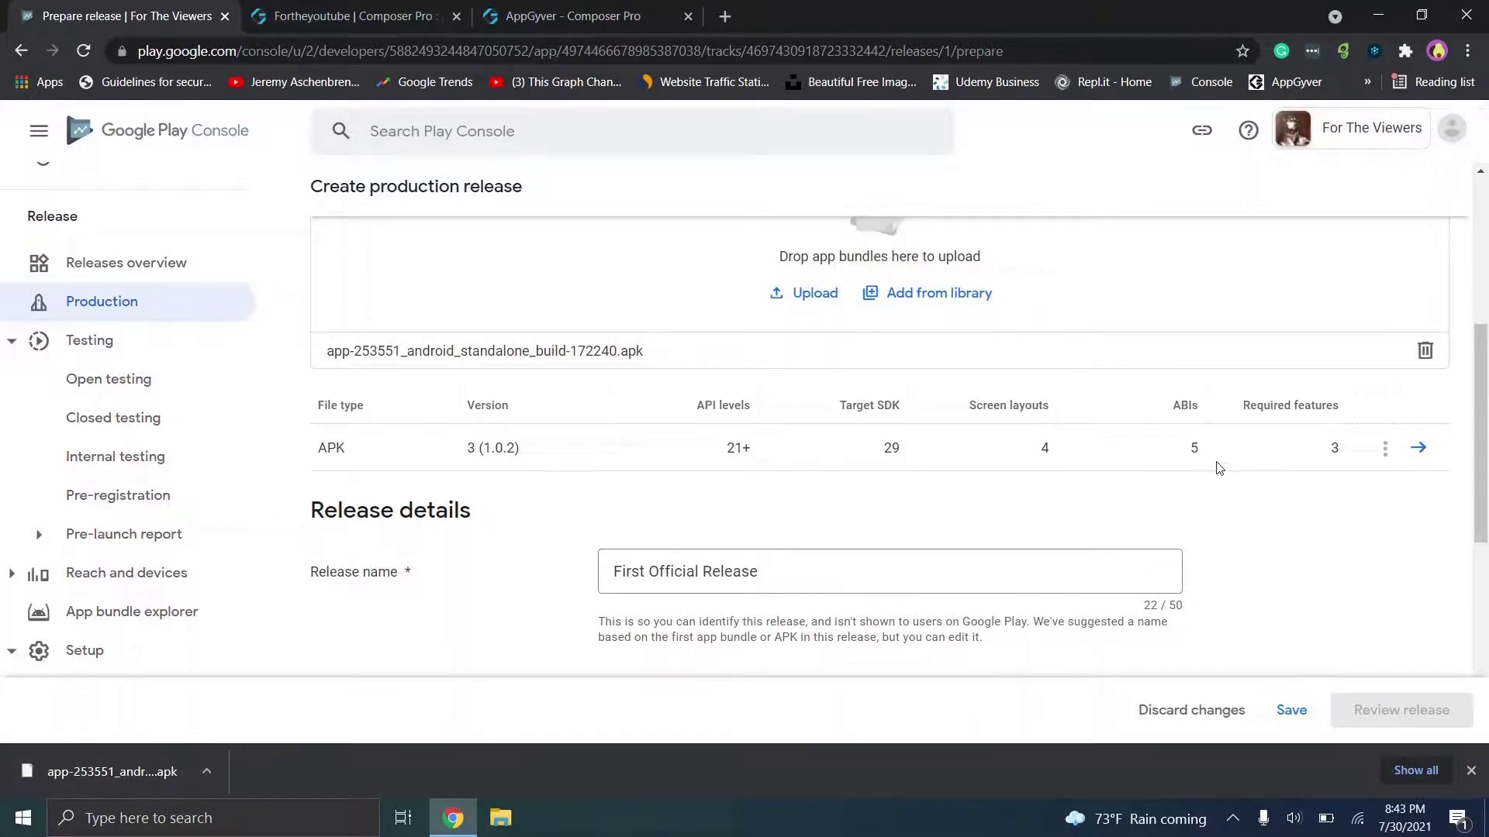
click(1292, 711)
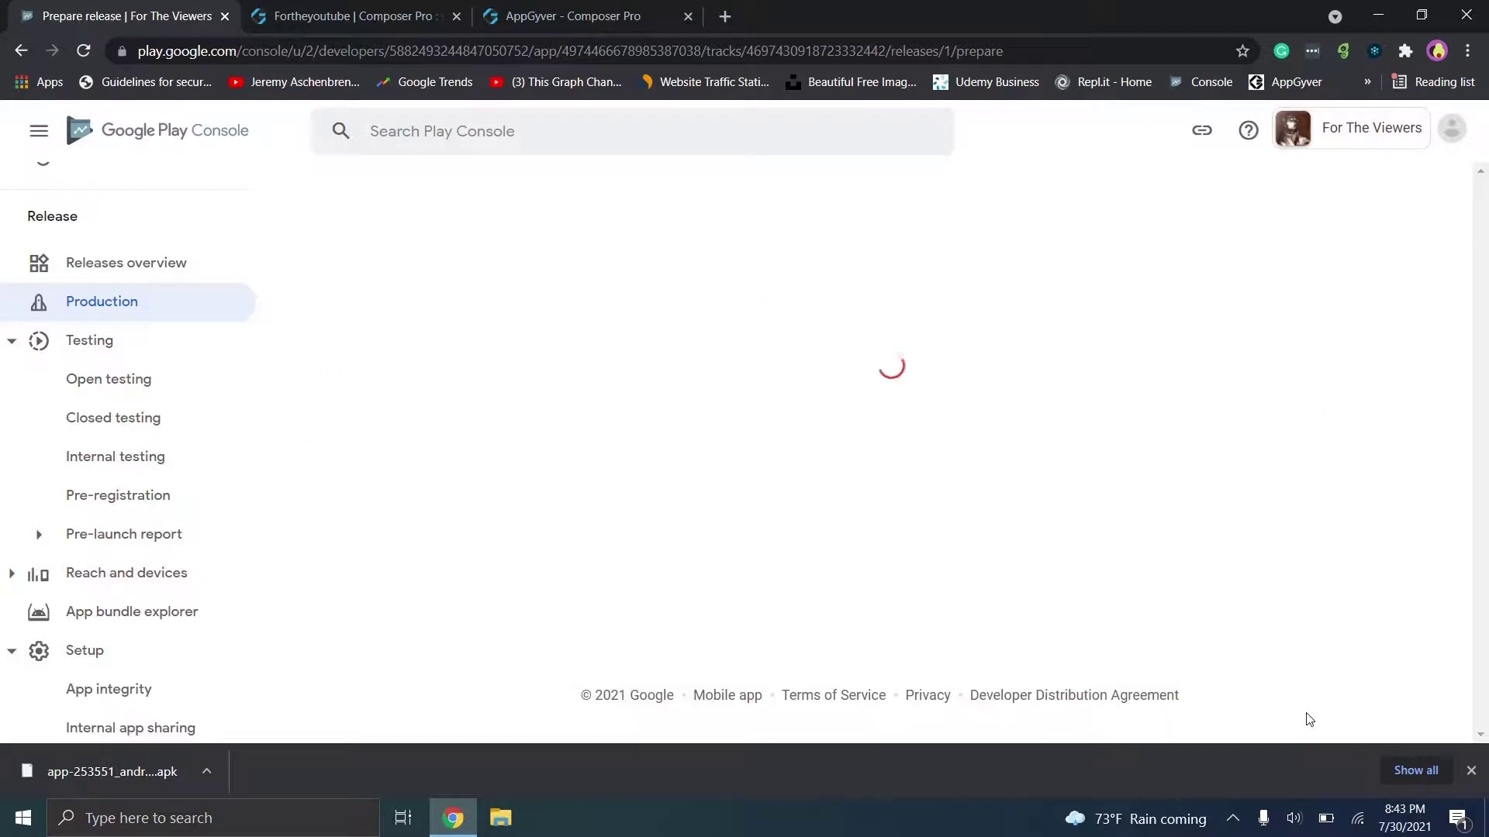
Step: Review the production release, inspect its 4 warnings, and confirm the rollout to Production
drag(1485, 385, 1487, 608)
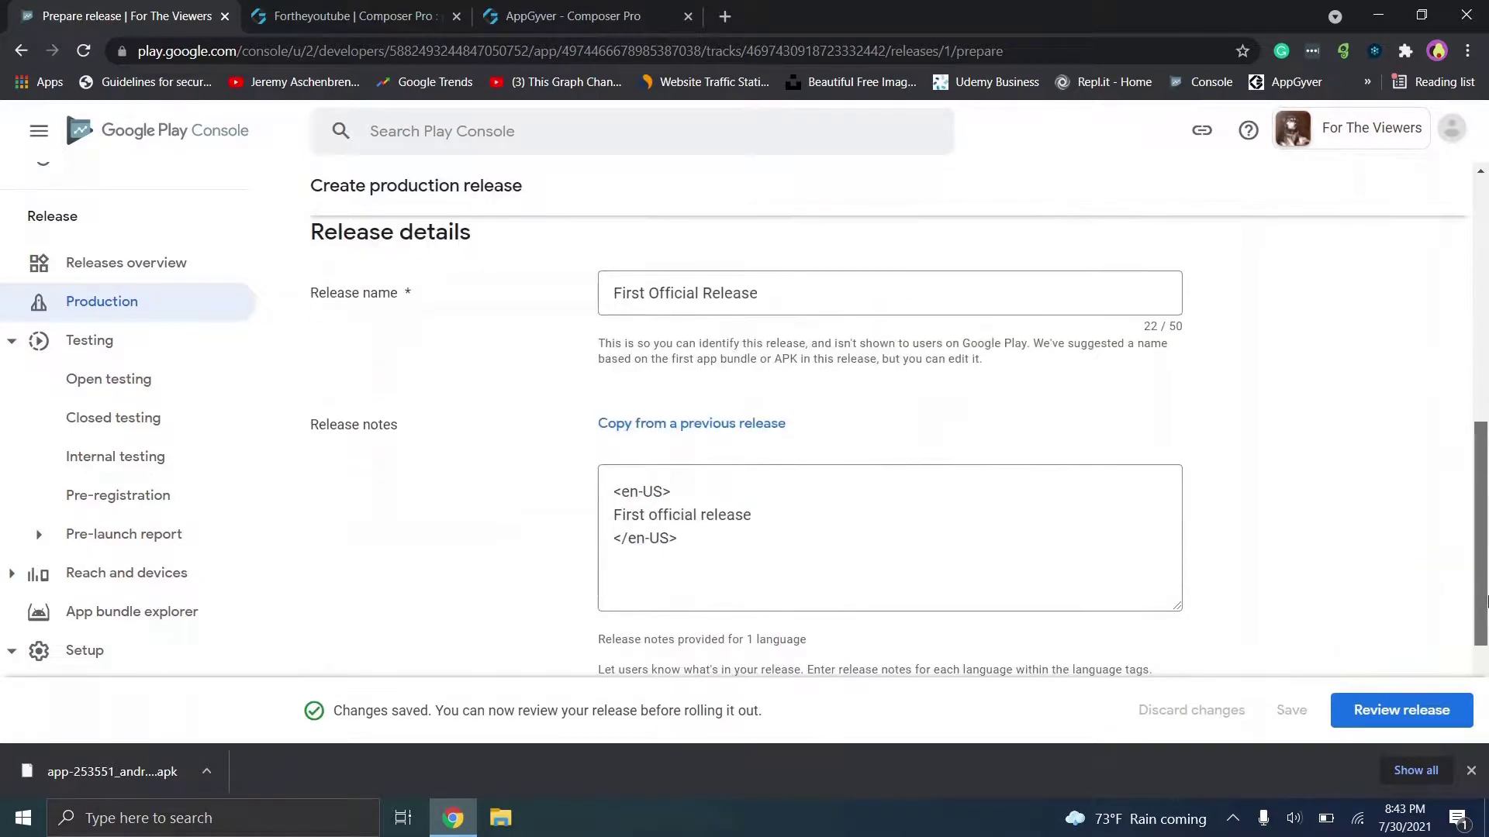
click(1402, 709)
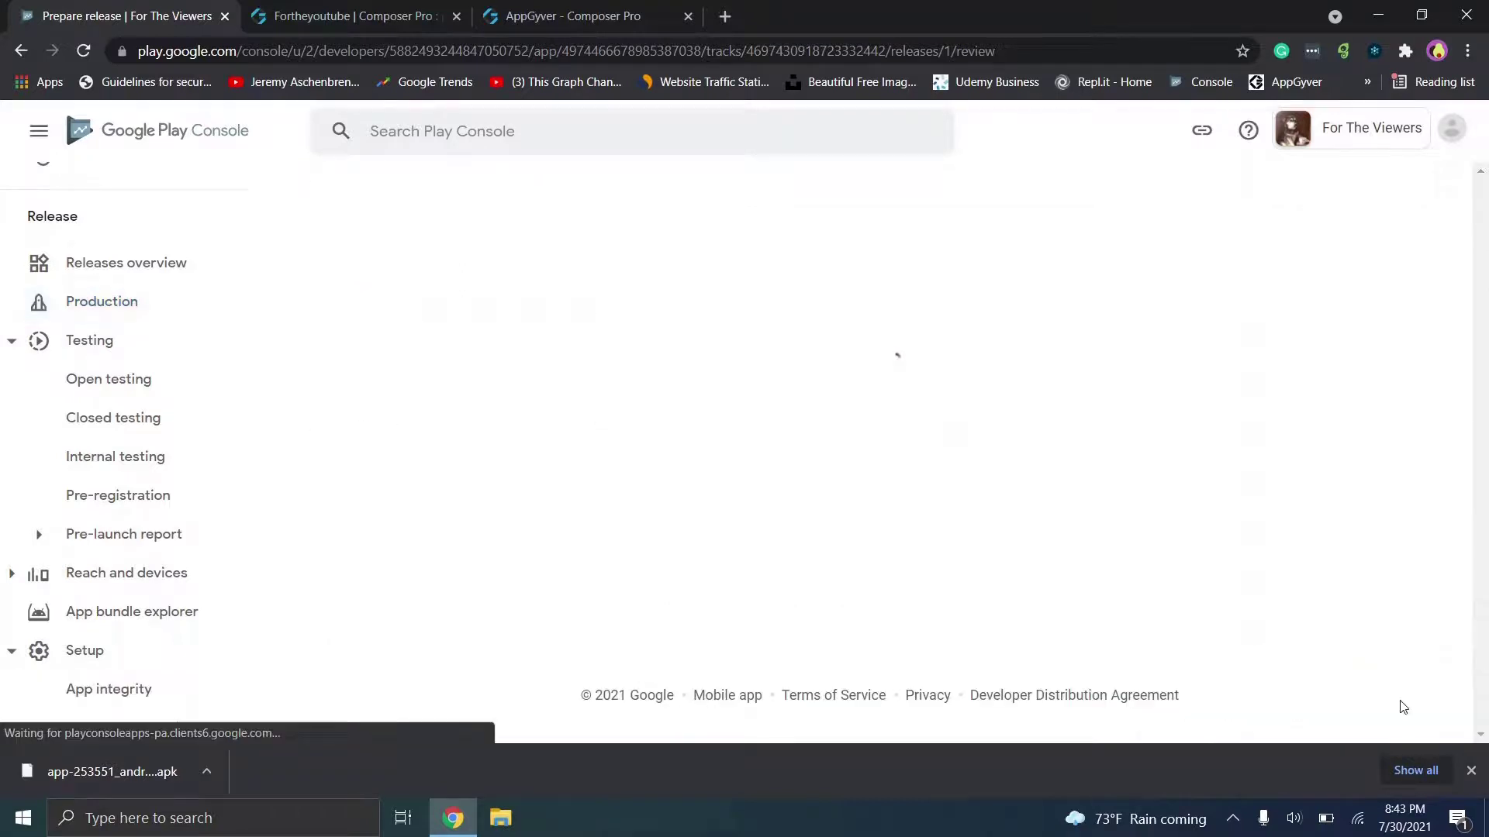
drag(1487, 227, 1488, 288)
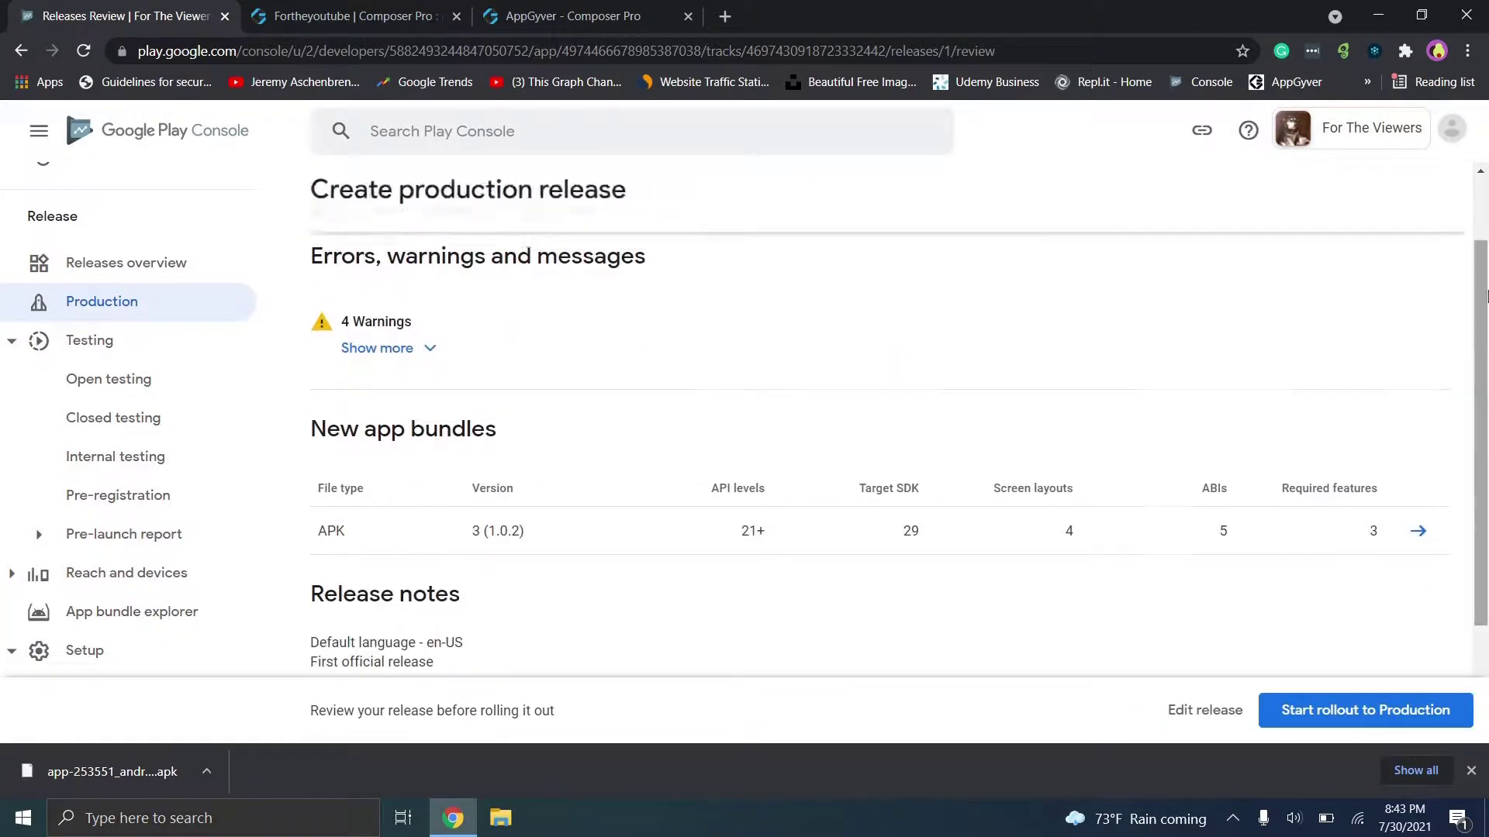
click(429, 359)
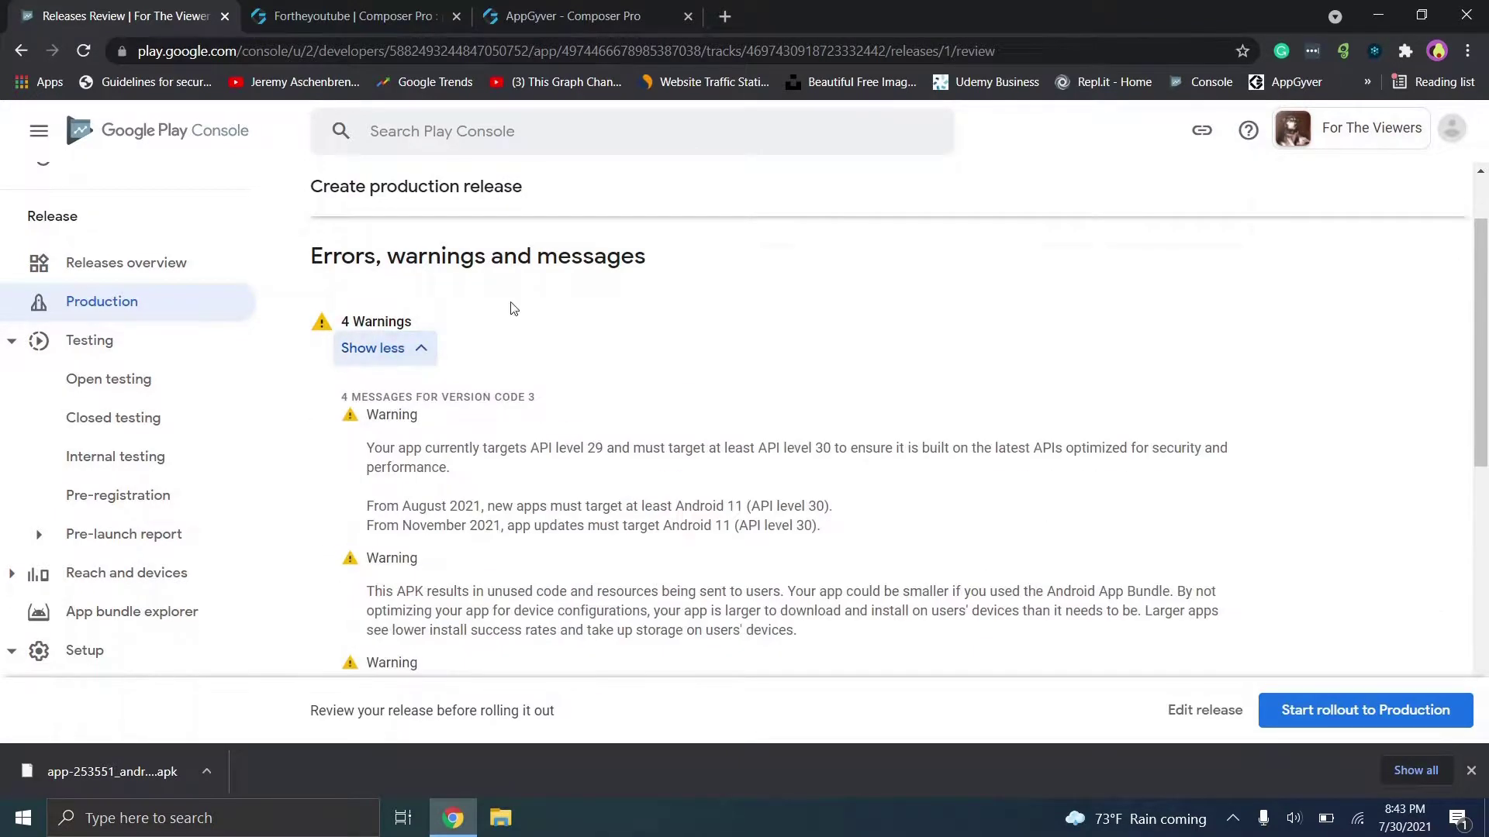
drag(1486, 269, 1485, 461)
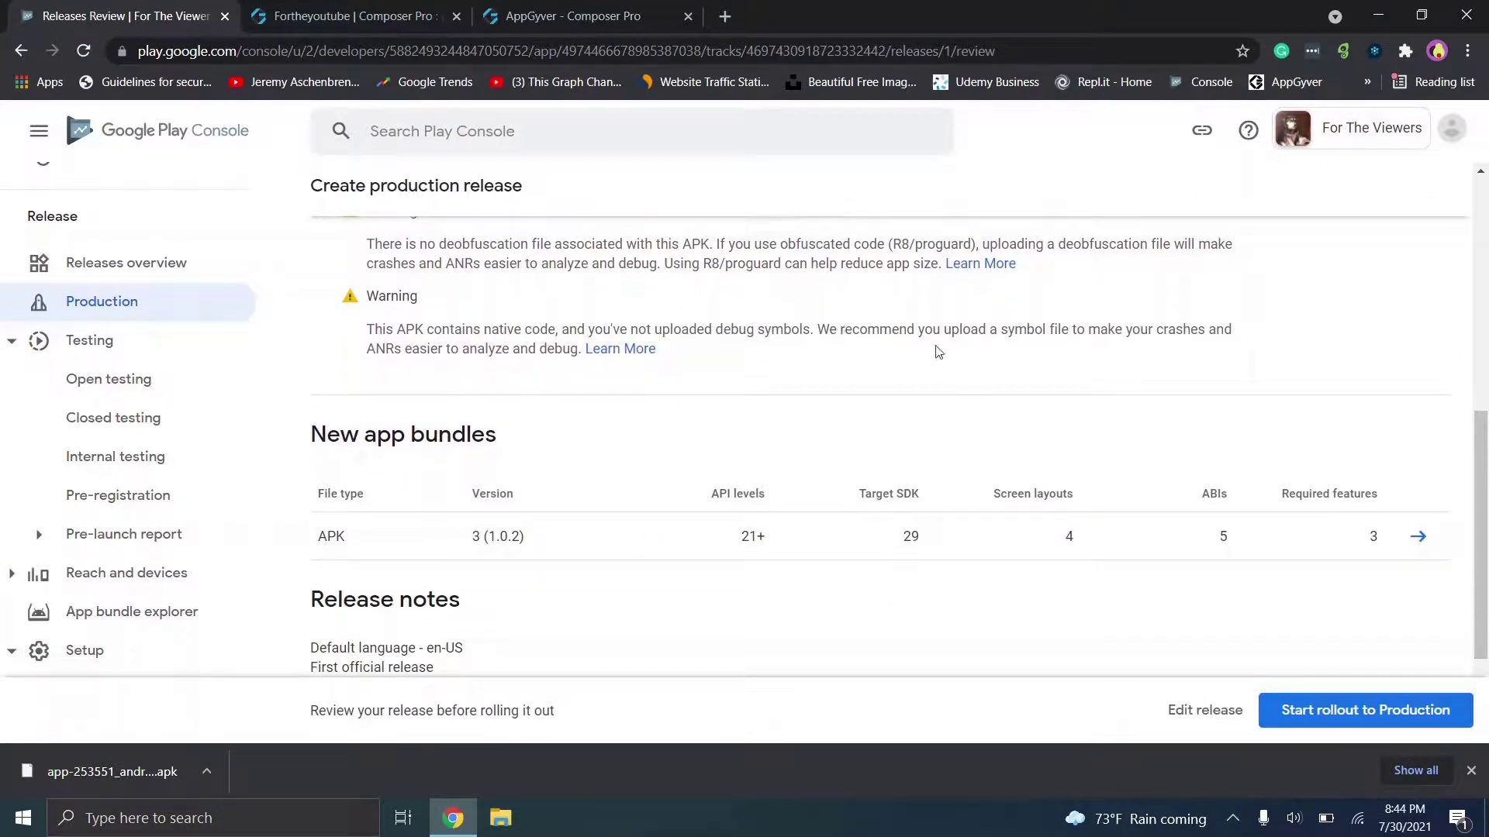
drag(1485, 457, 1483, 543)
click(1355, 715)
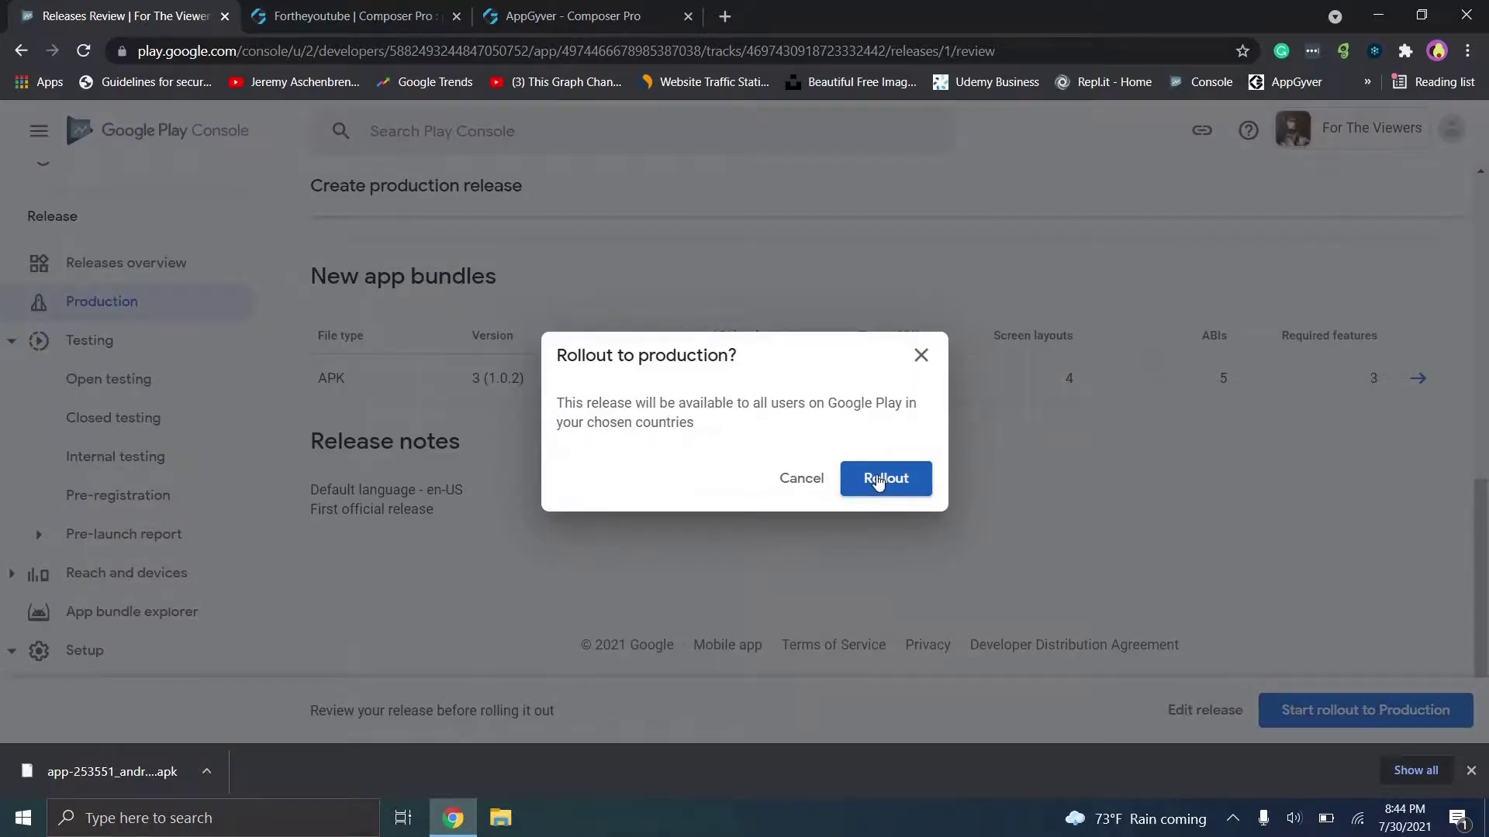
click(878, 480)
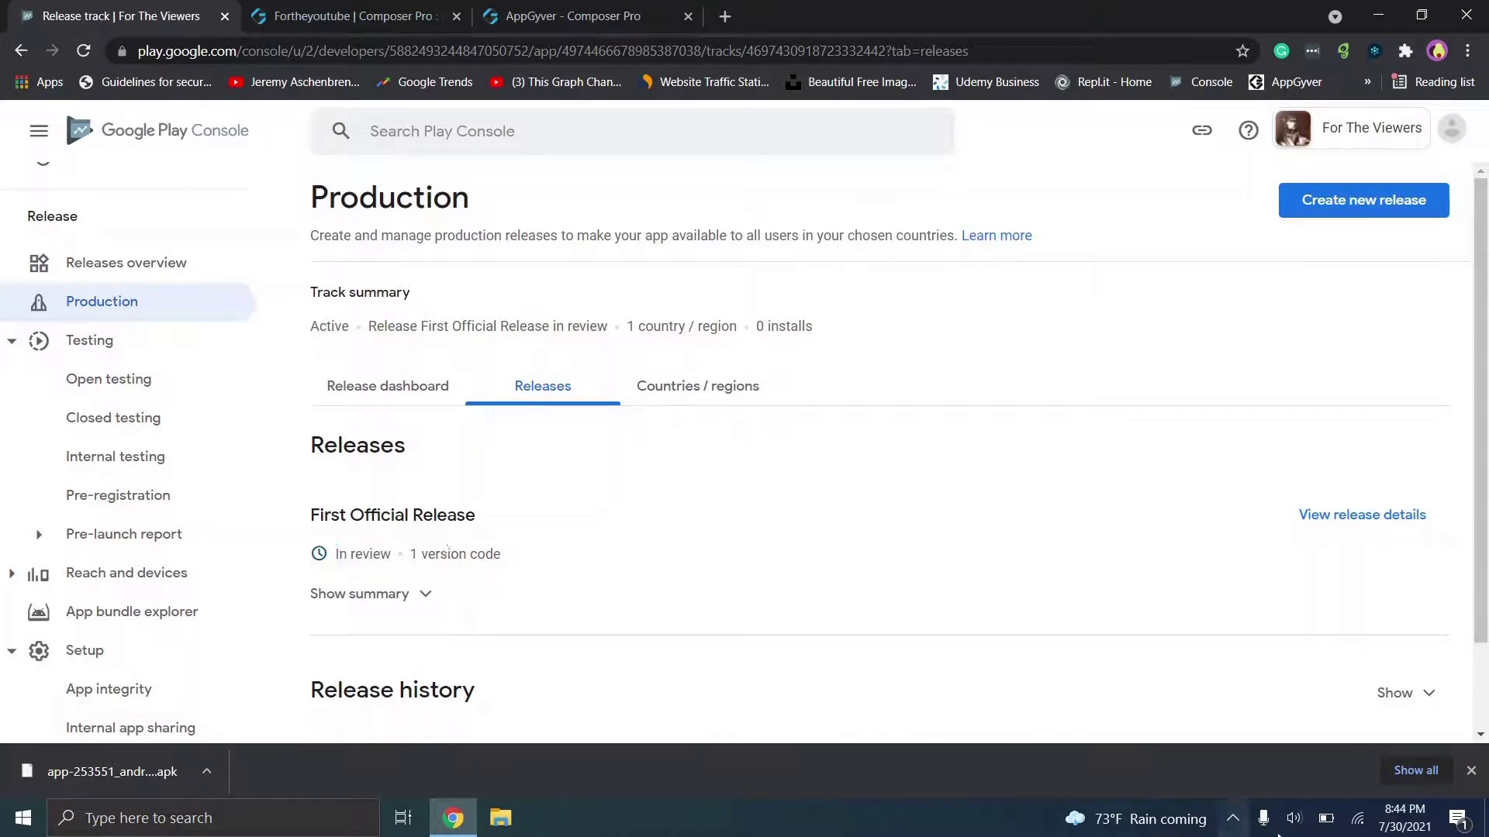
Step: Close Chrome's downloads bar
click(1470, 767)
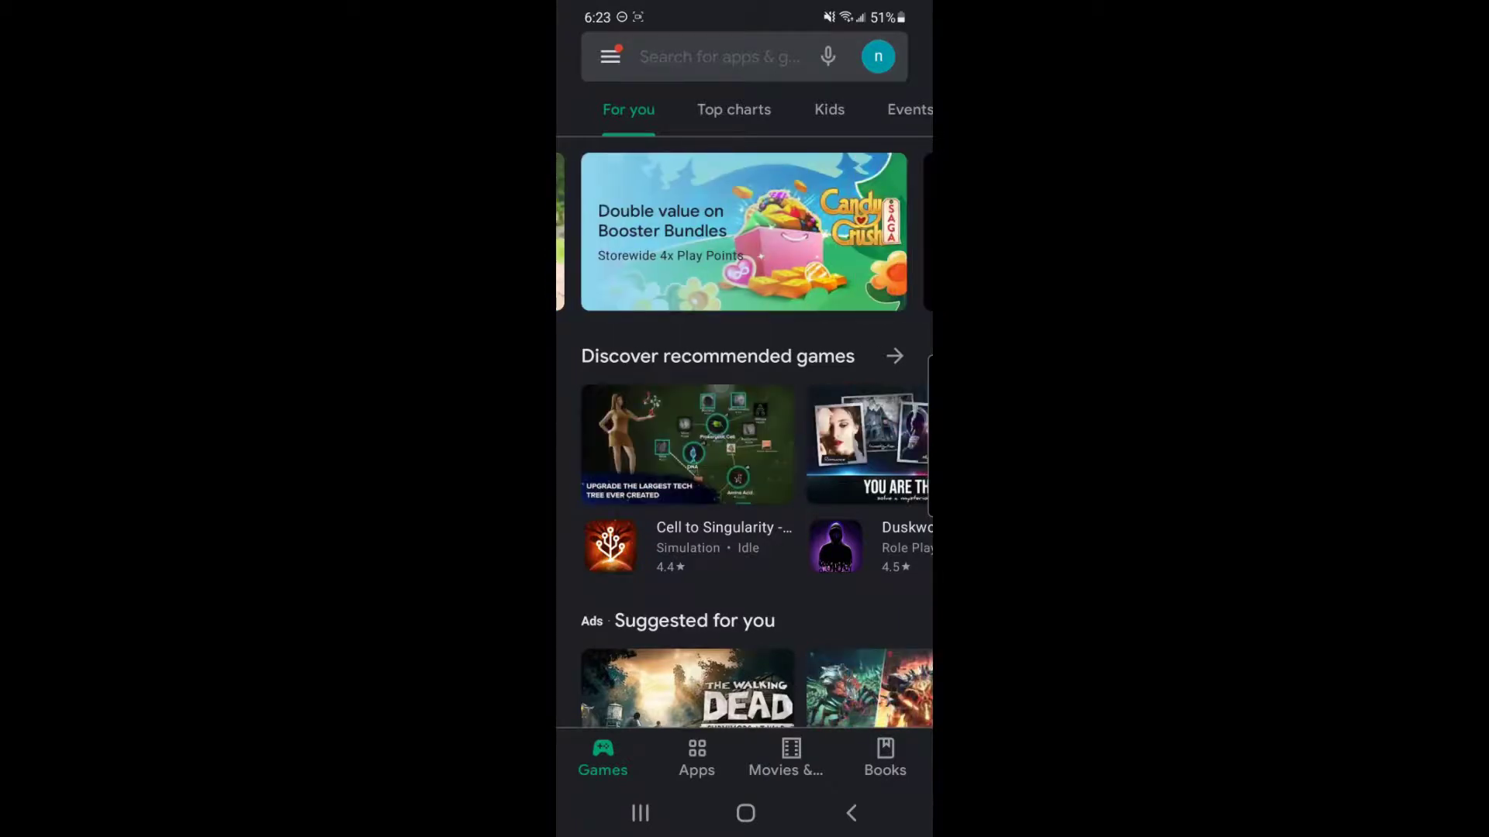
Step: Search the Play Store for Surface Level and open For The Viewers from the developer's apps
click(719, 57)
click(698, 113)
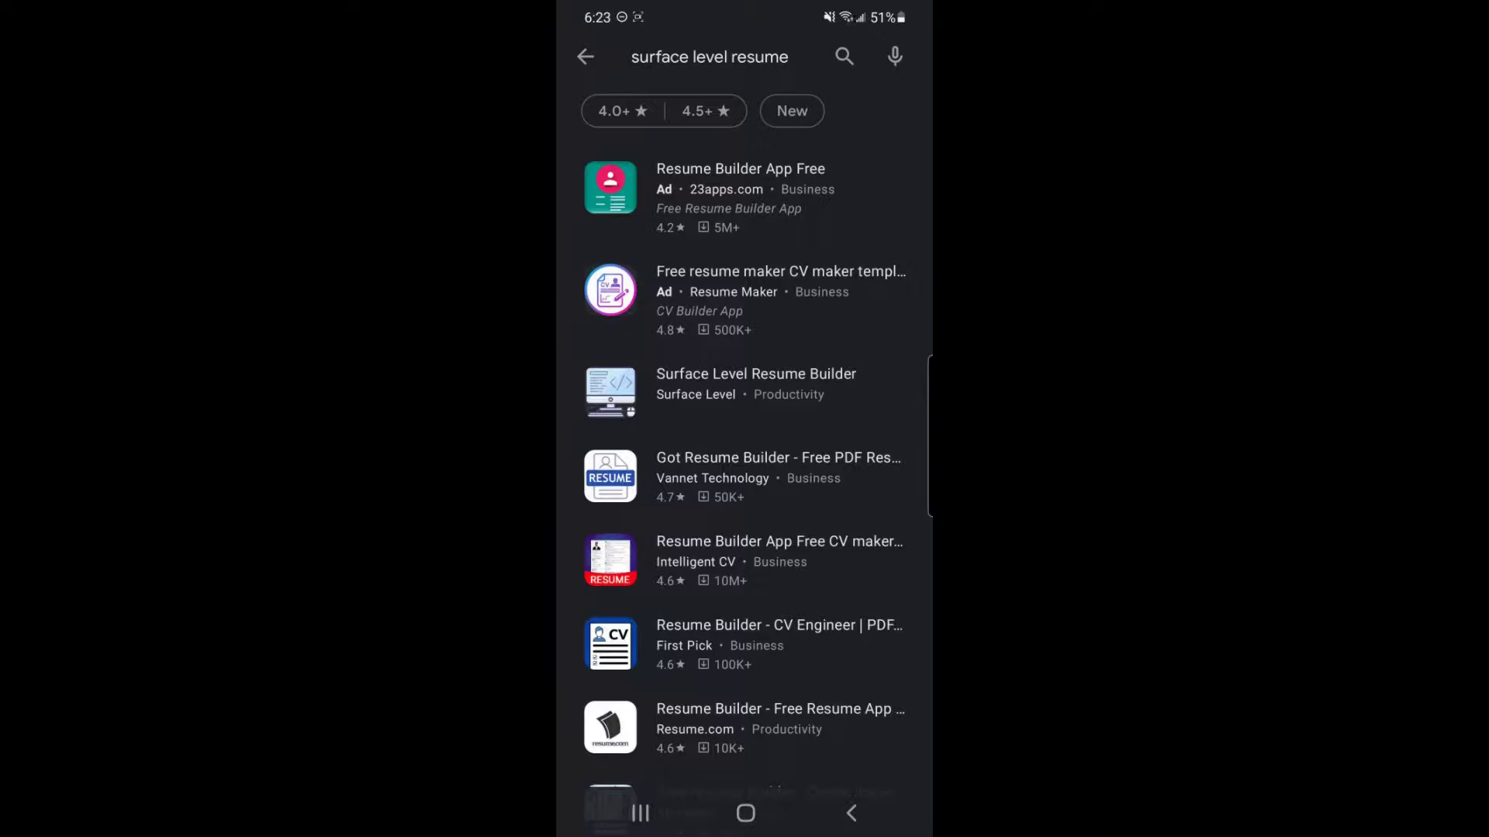
click(756, 384)
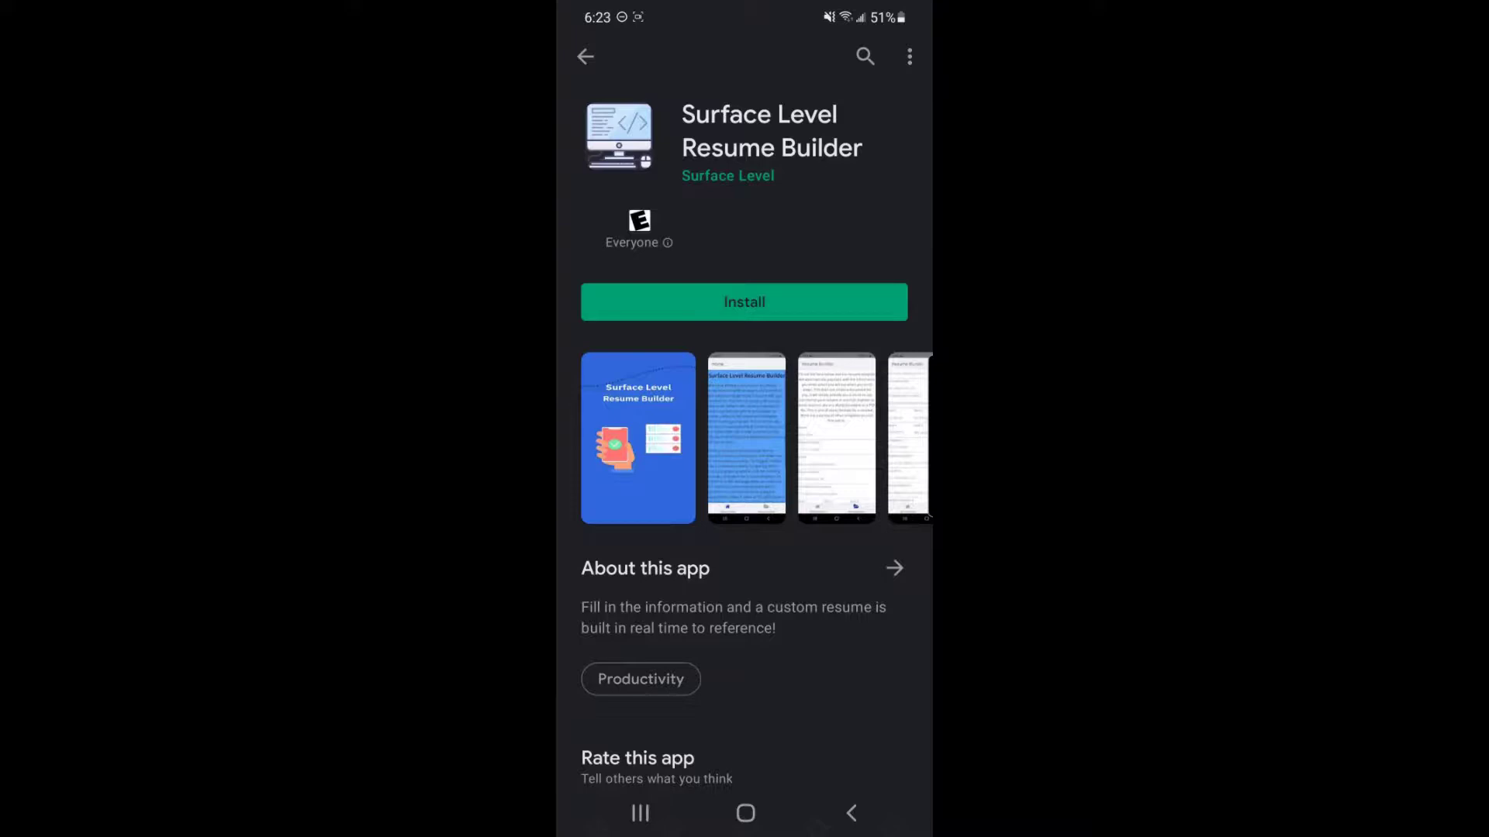
click(728, 176)
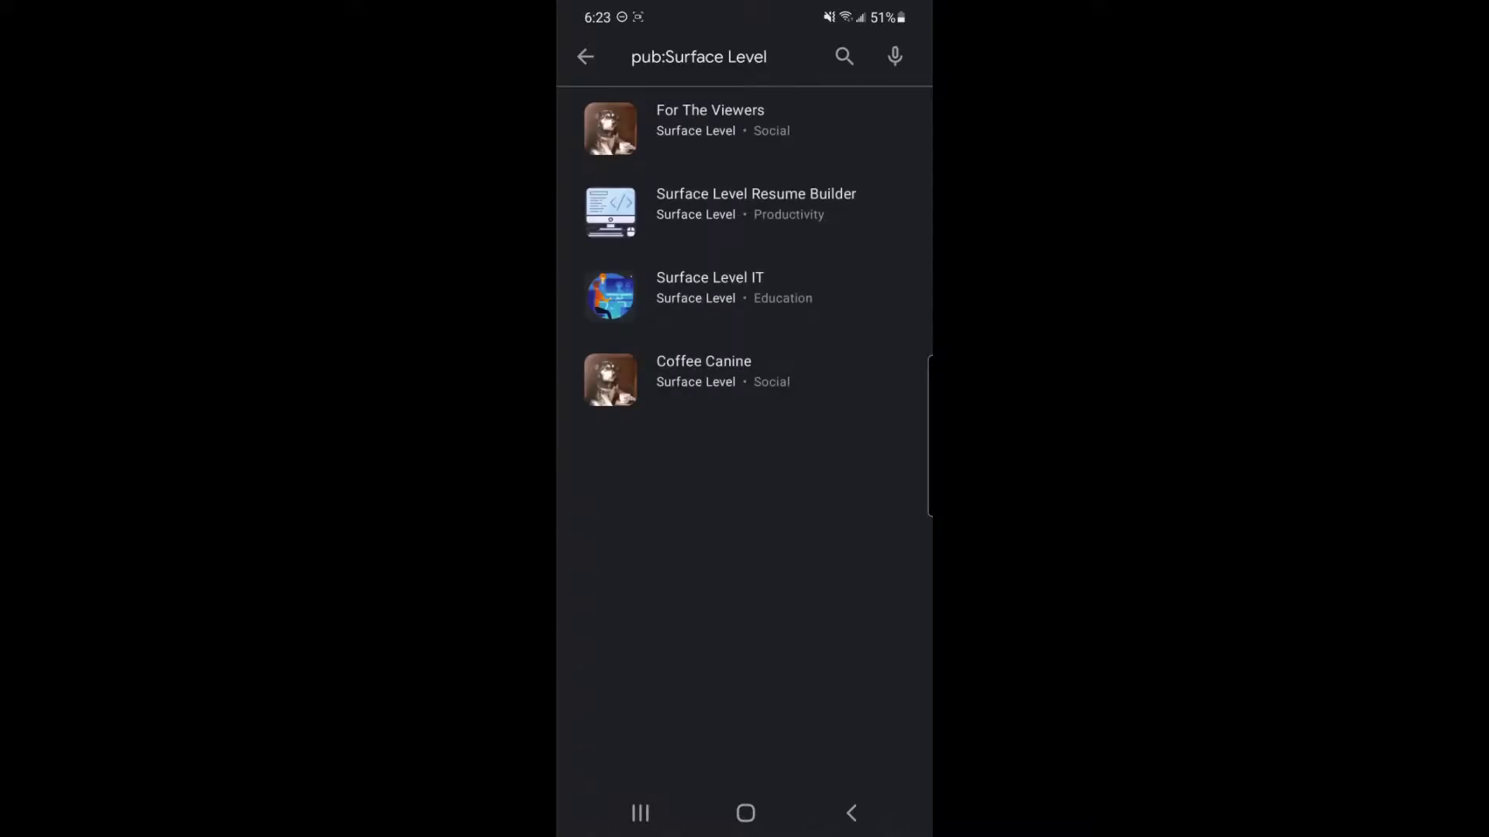
click(709, 124)
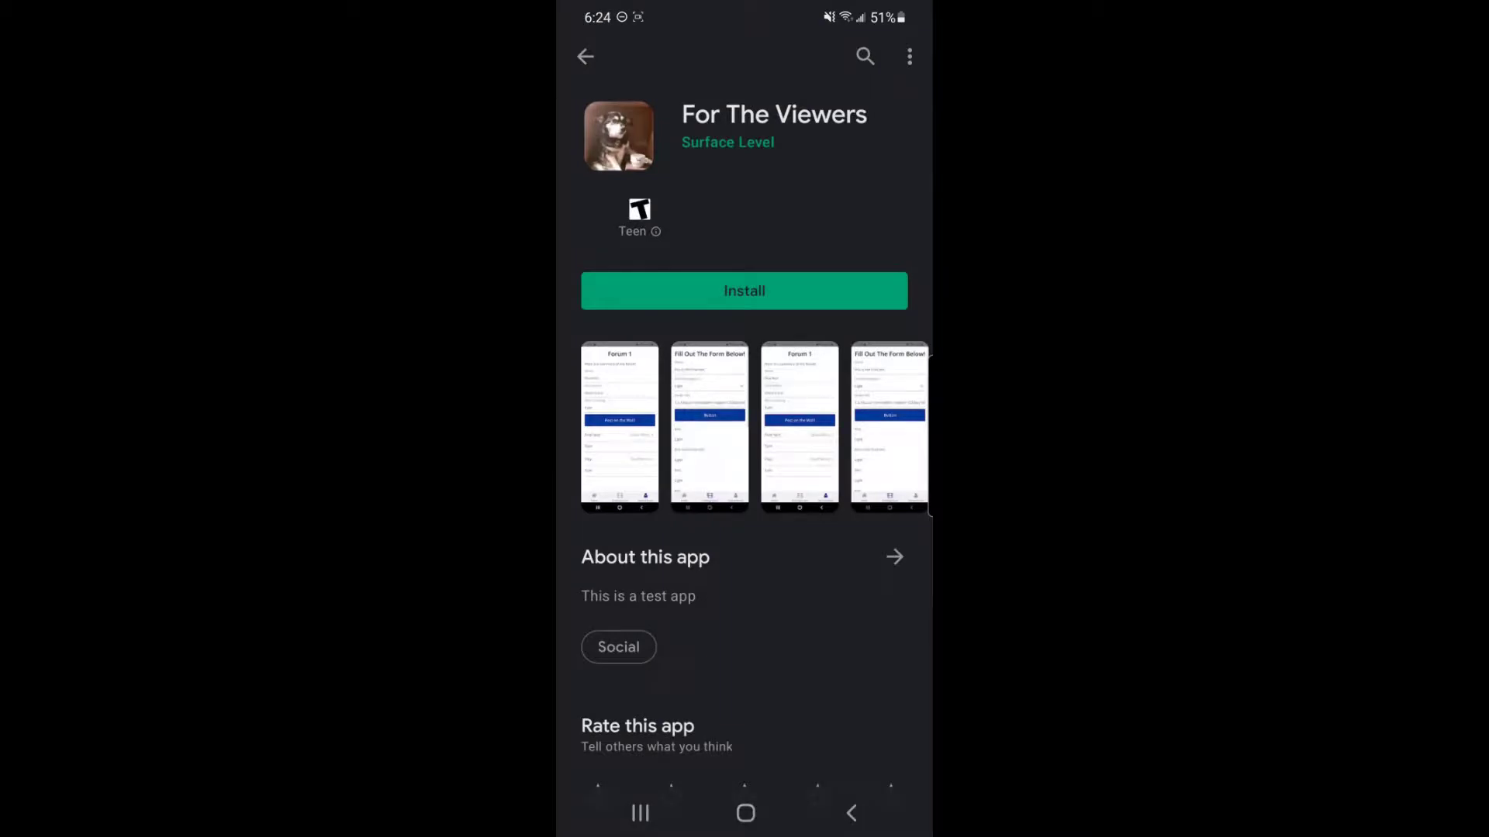
Step: Install For The Viewers, browse its store details, and launch the app
click(745, 291)
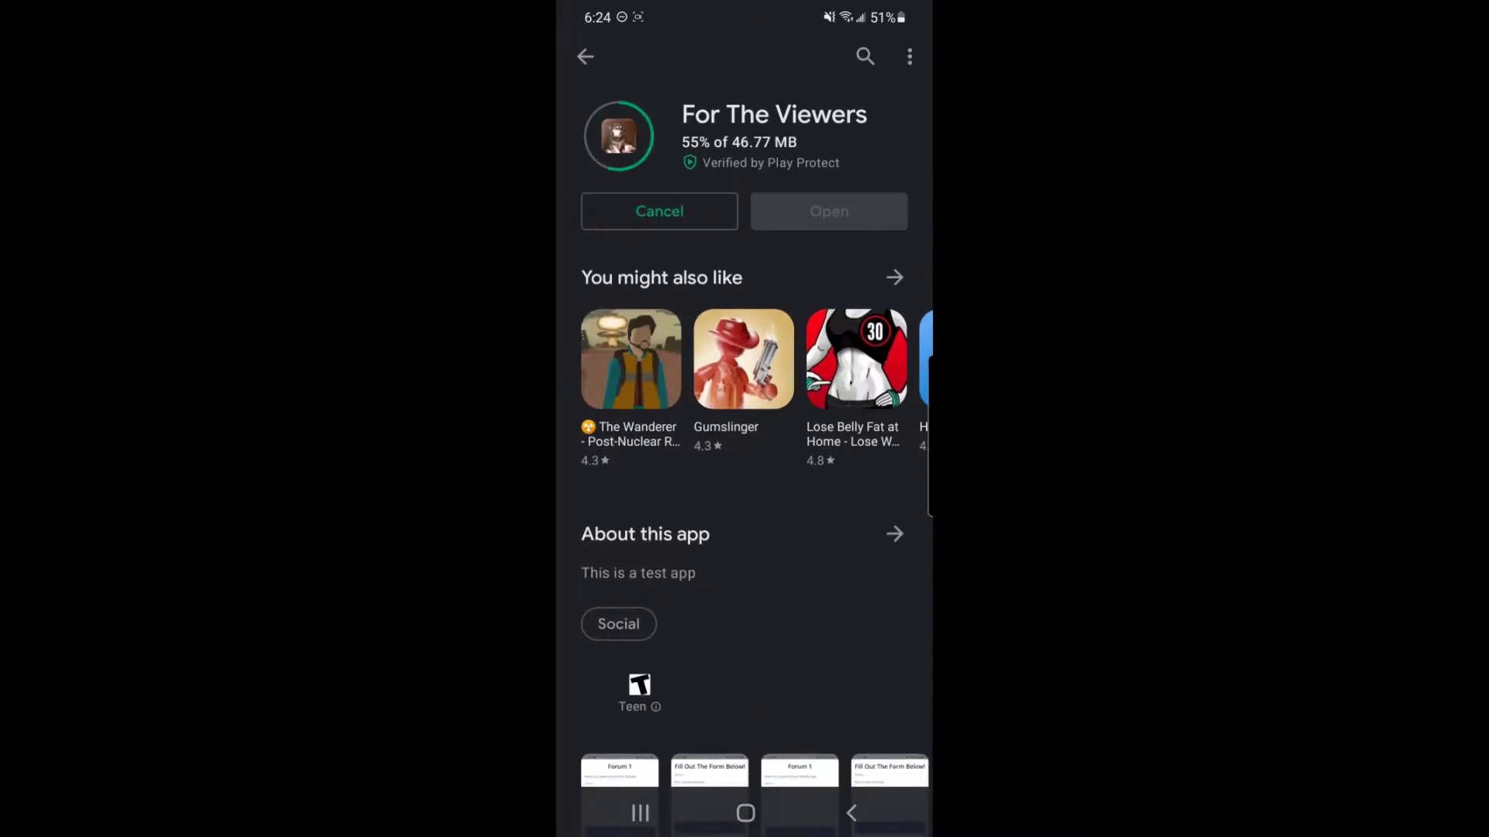
click(894, 533)
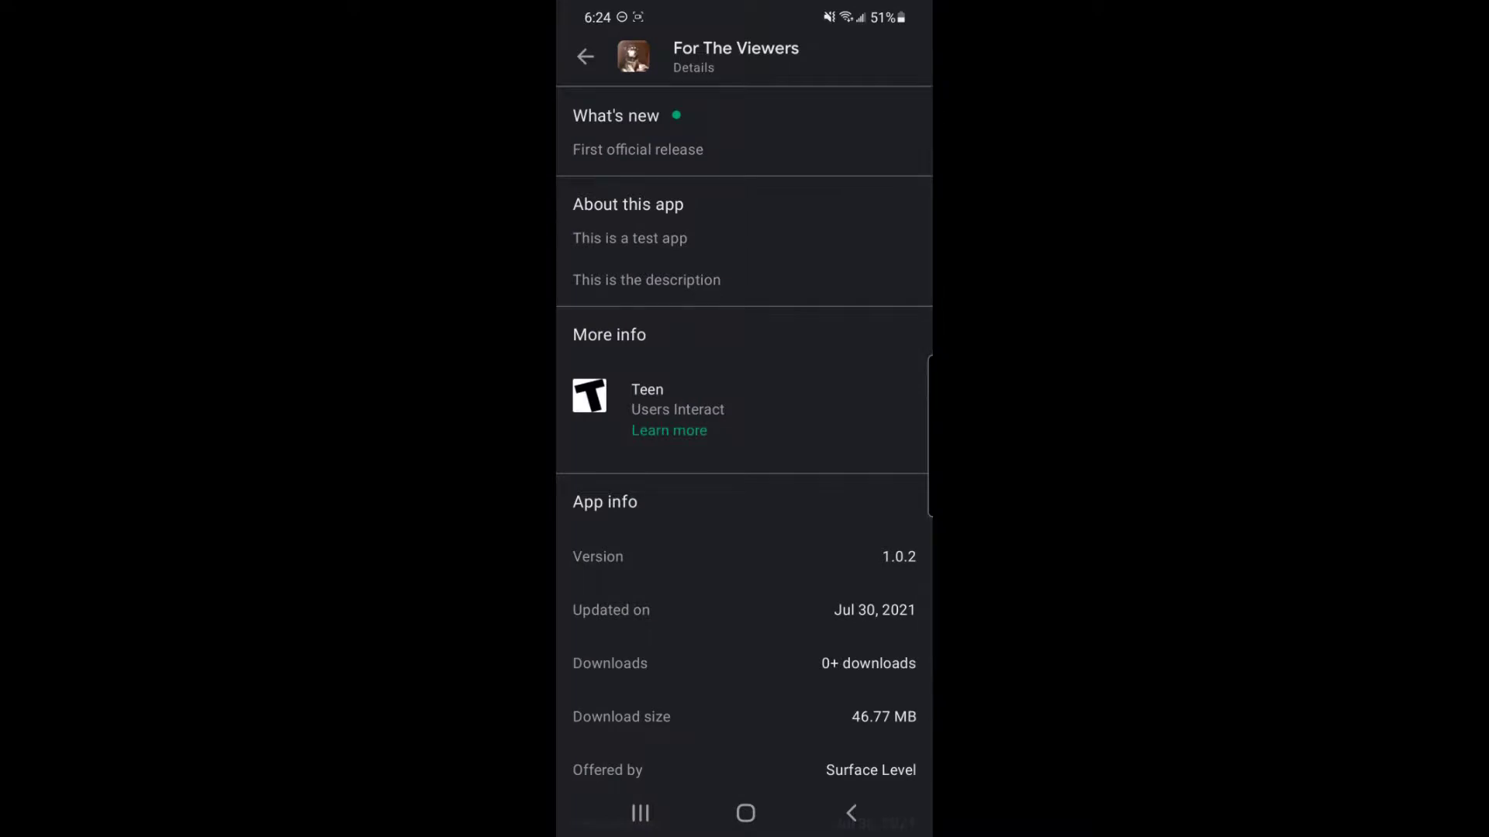
scroll(744, 432, down, 2)
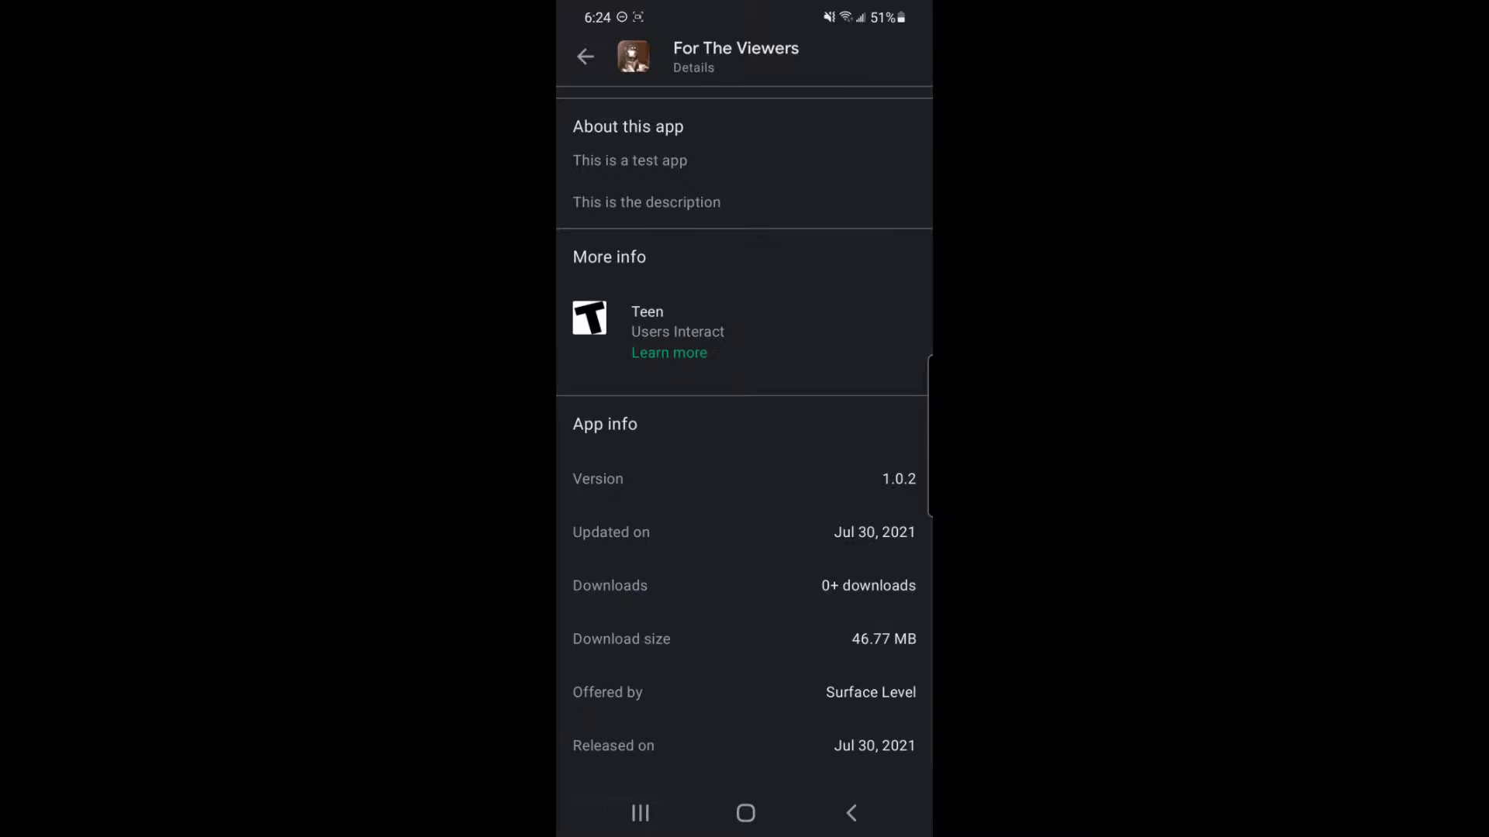
scroll(745, 442, down, 1)
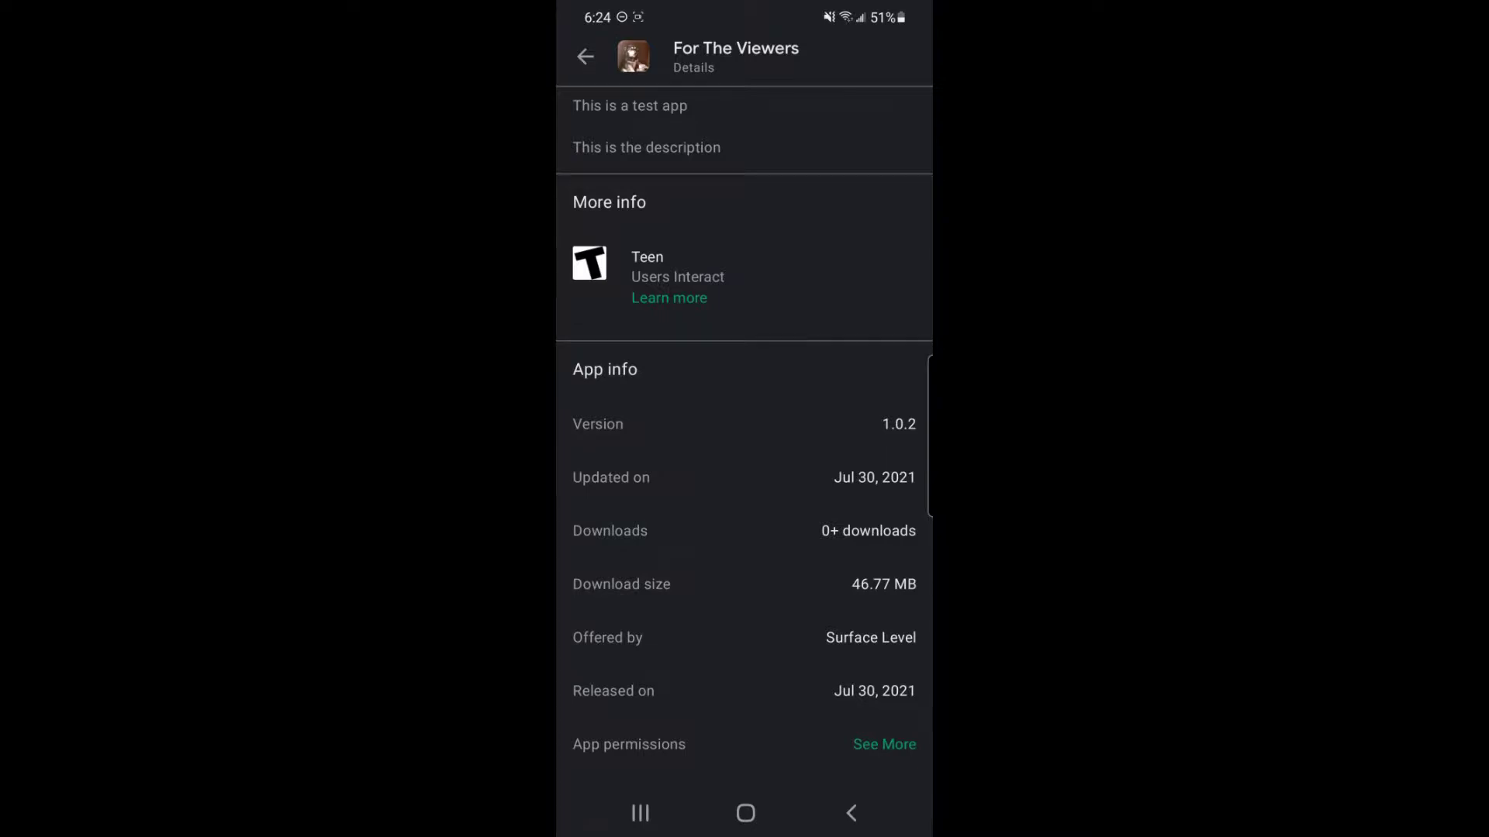
scroll(745, 433, up, 2)
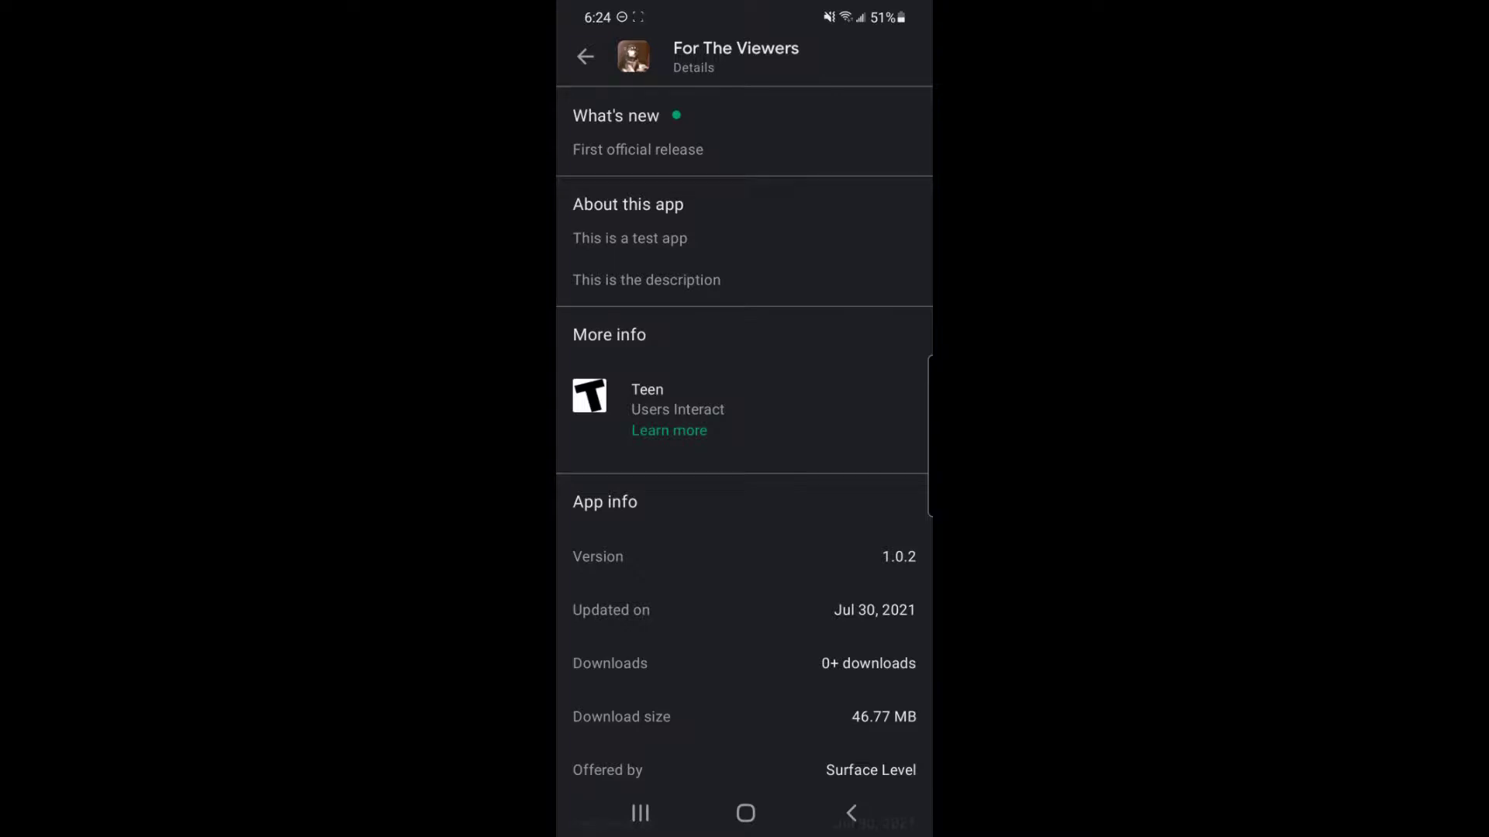
scroll(744, 432, down, 2)
scroll(745, 433, up, 2)
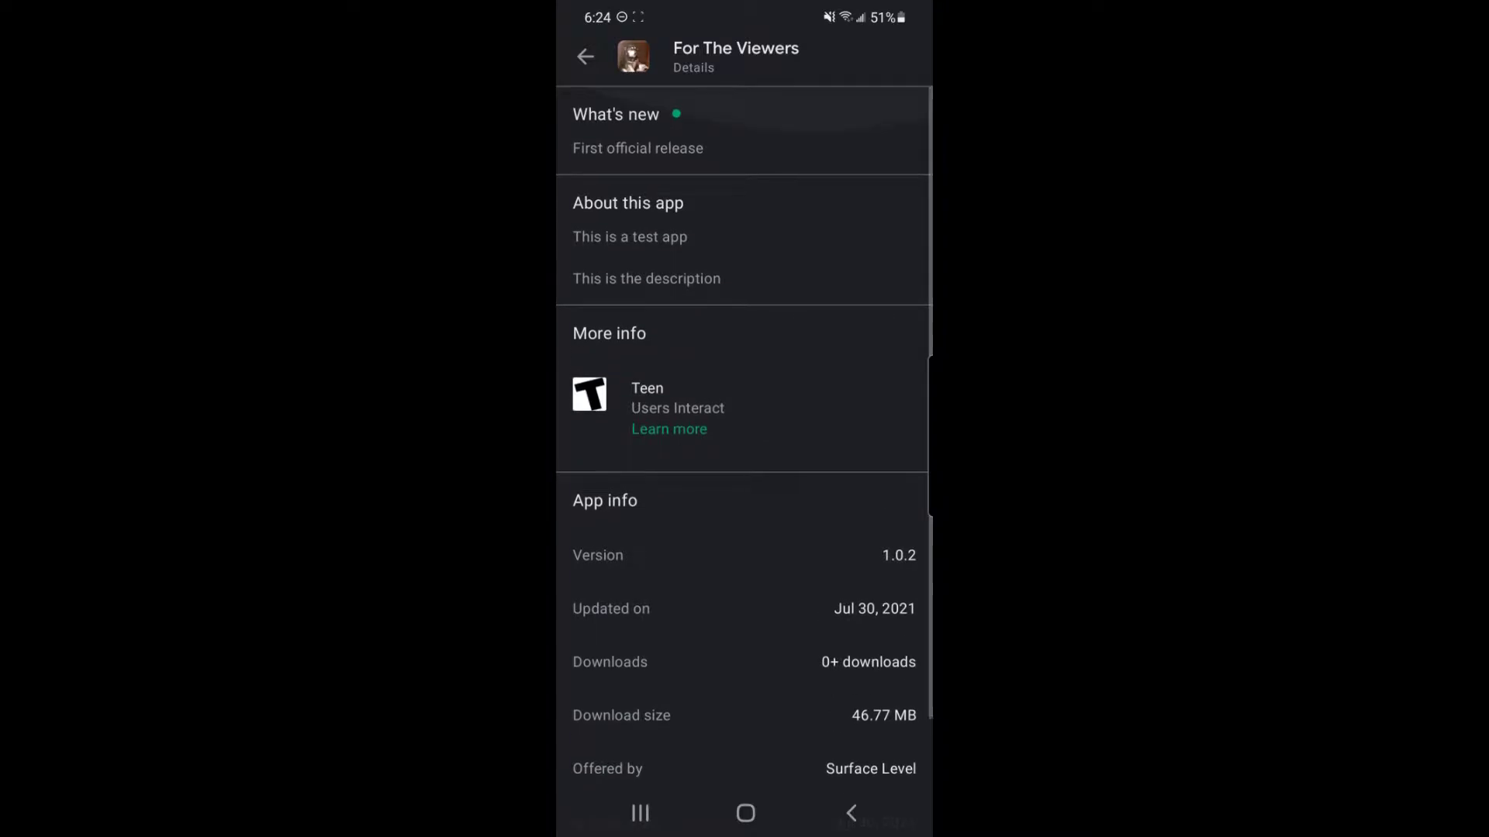
scroll(745, 432, down, 2)
key(Escape)
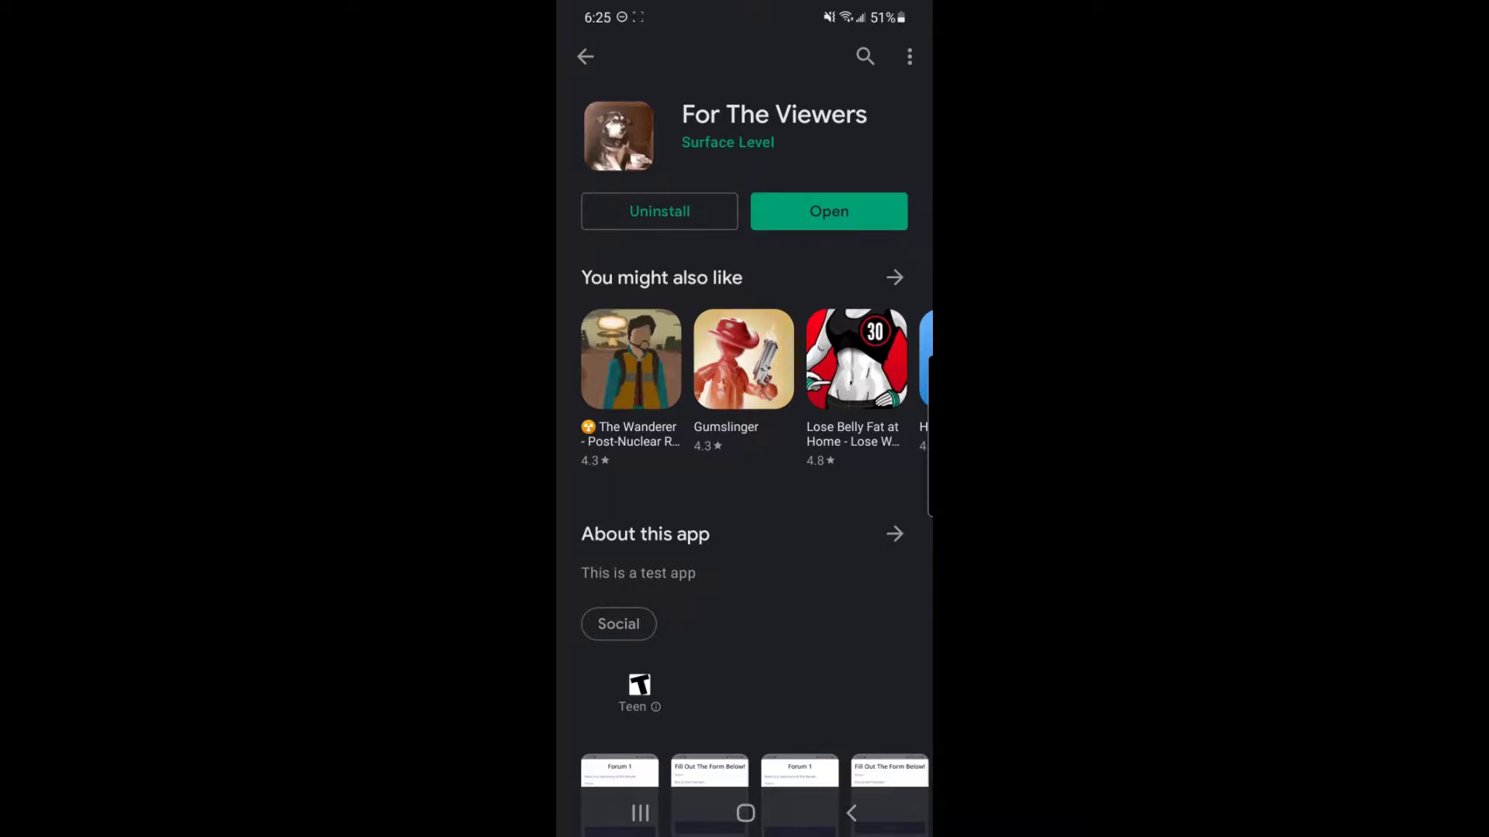
click(829, 212)
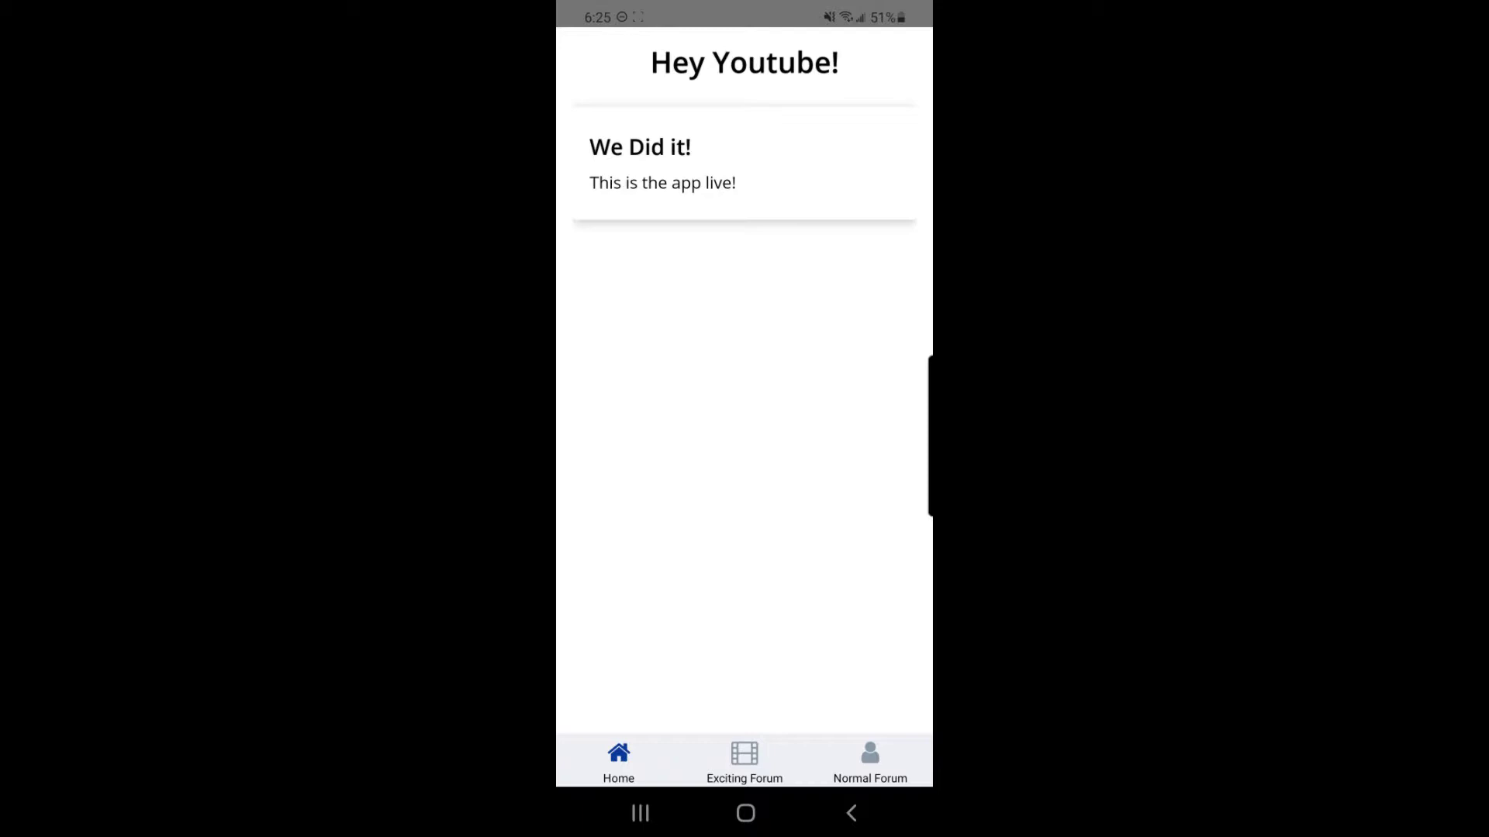
Step: Cycle through the Home, Normal Forum and Exciting Forum tabs, ending on the Exciting Forum form
click(744, 760)
click(870, 760)
click(745, 760)
click(619, 760)
click(745, 760)
click(870, 760)
click(619, 760)
click(870, 760)
click(618, 760)
click(744, 759)
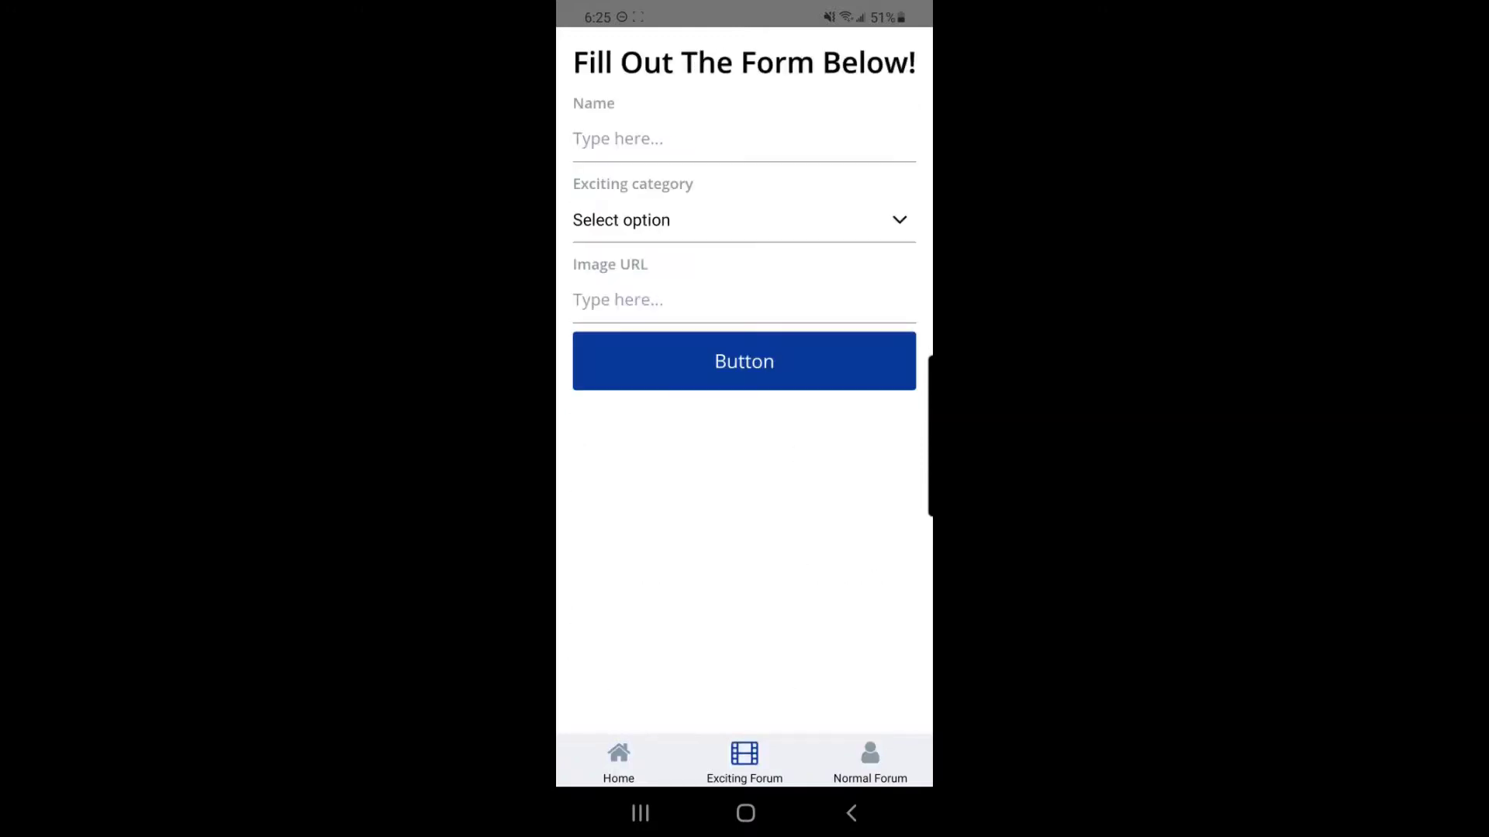
click(618, 760)
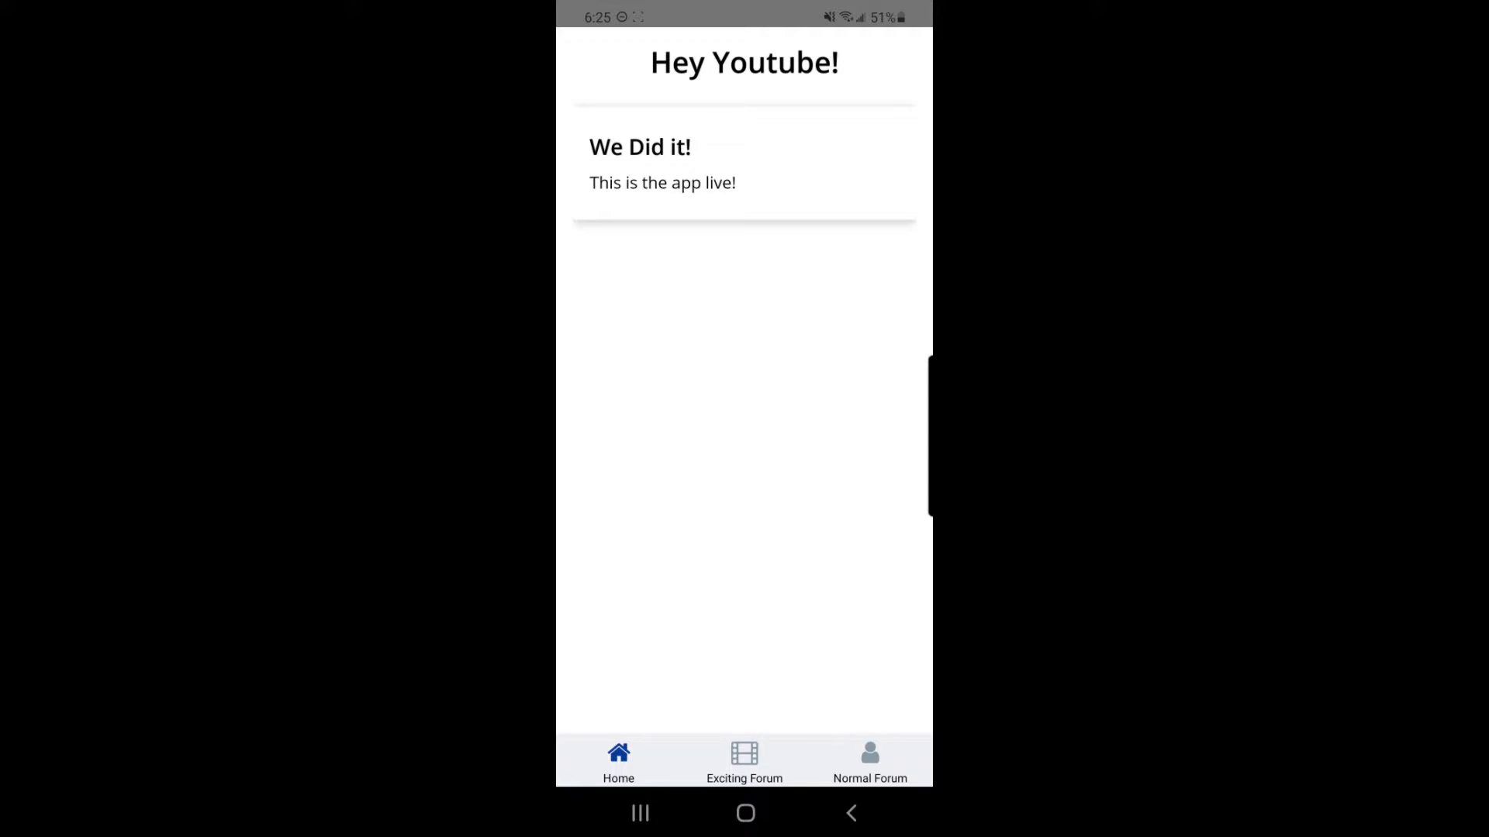
click(744, 760)
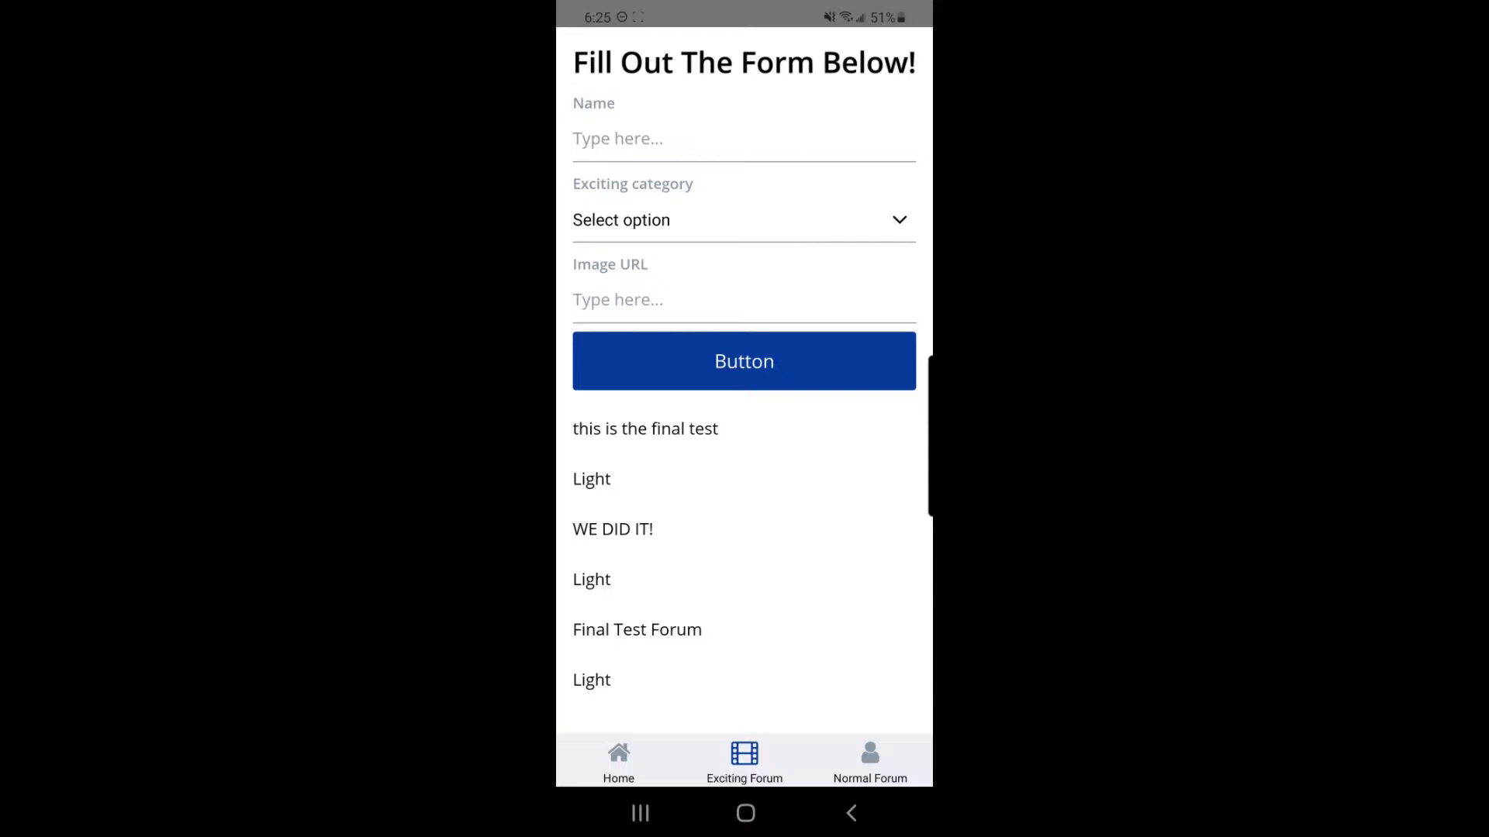
Step: Fill the Exciting Forum form with name 'FINAL POST!', category Light and the pasted image URL
click(575, 139)
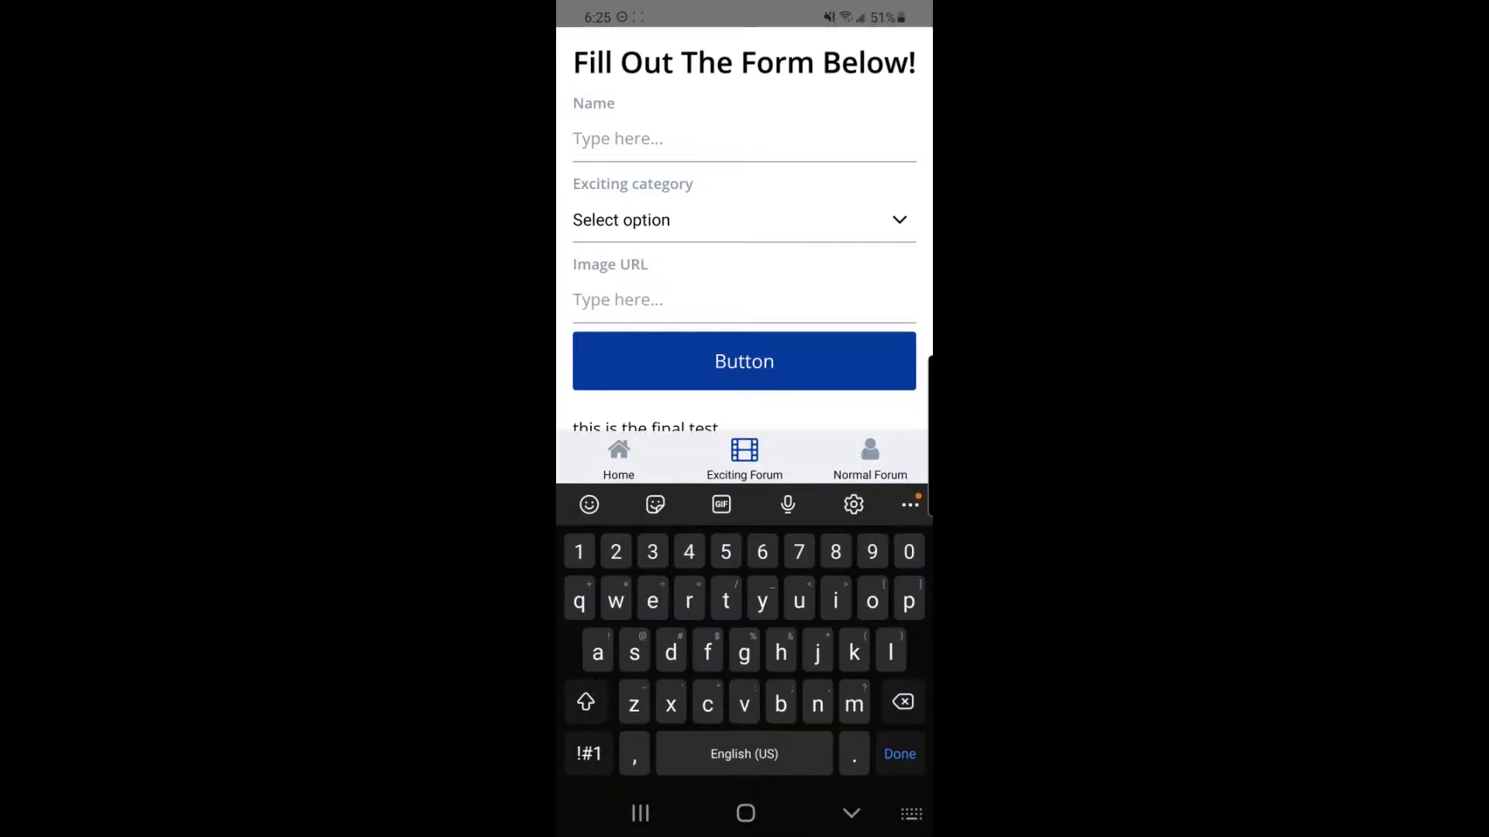
text(FINAL POST!)
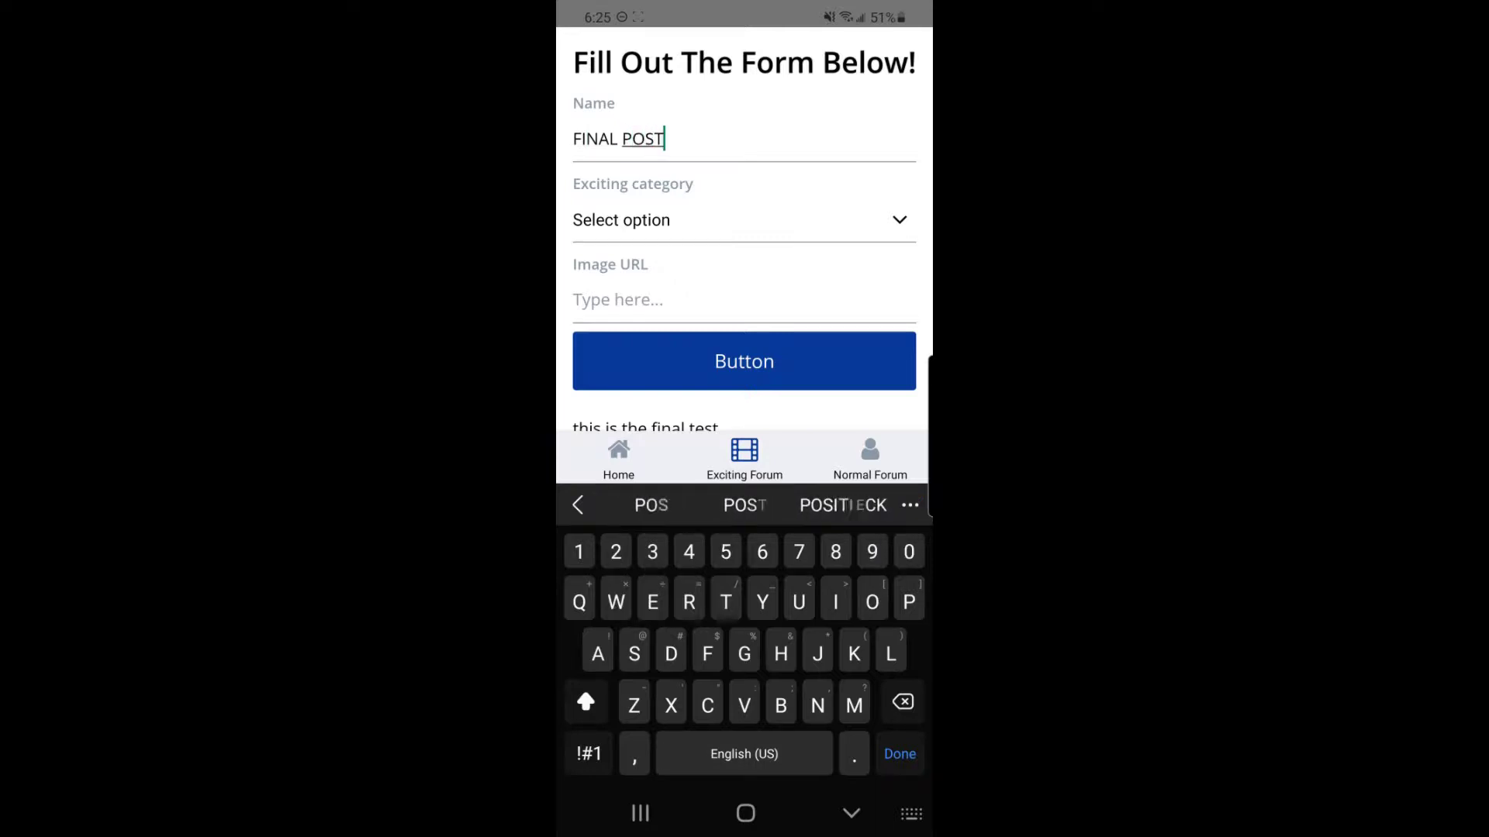
click(745, 220)
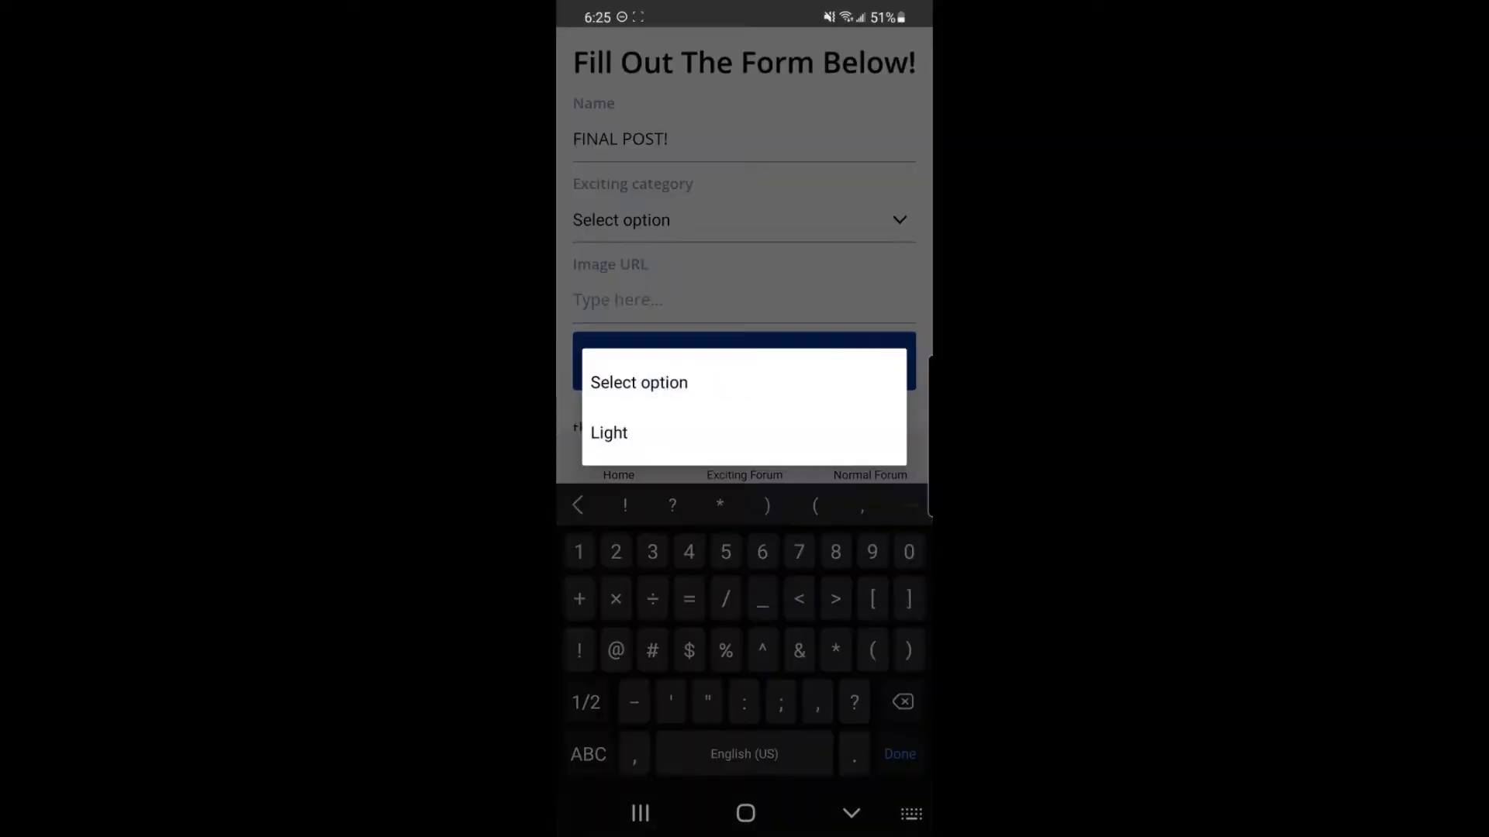
click(609, 432)
click(744, 300)
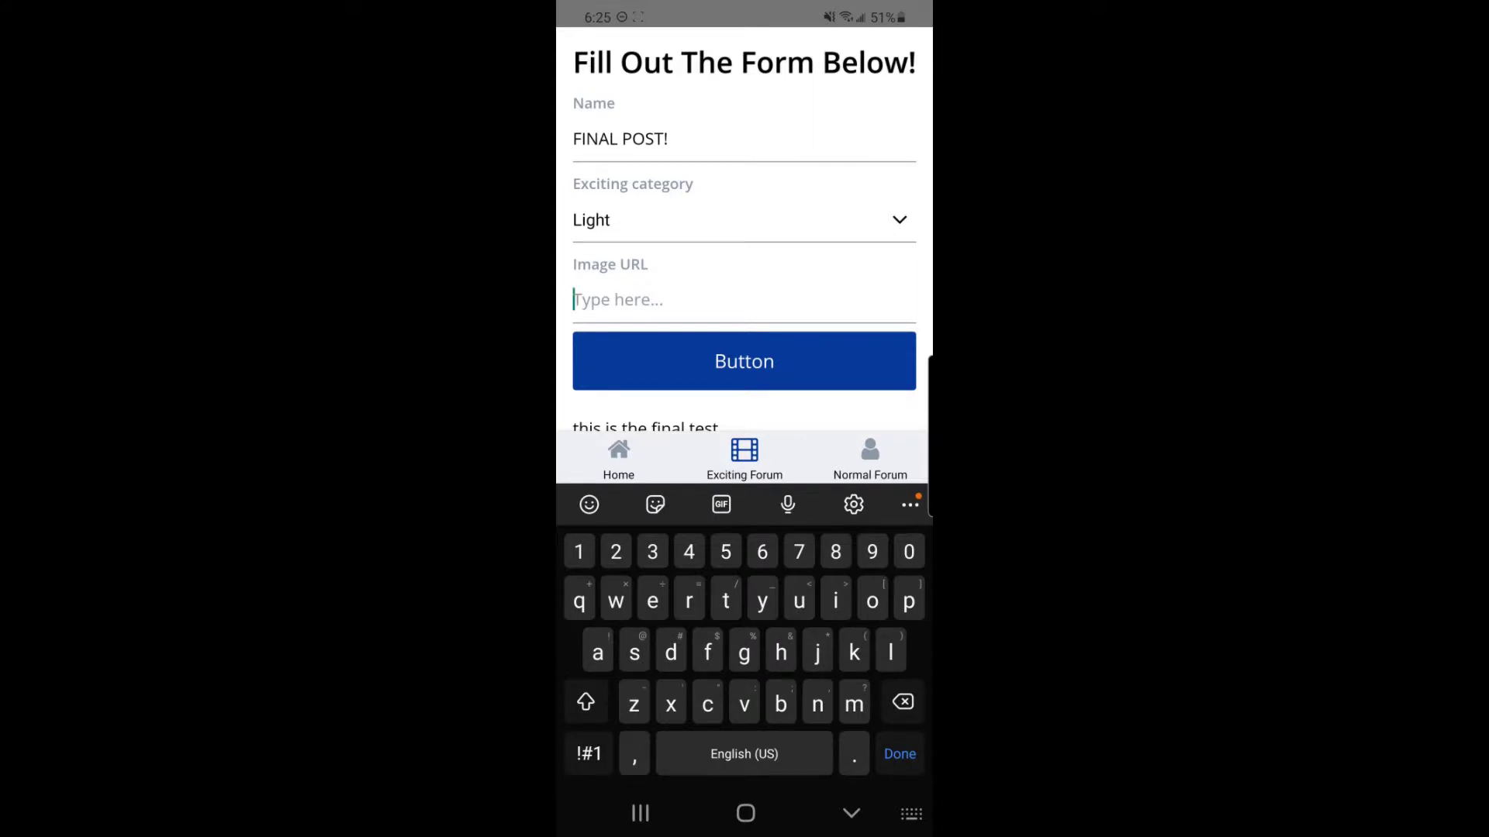
click(852, 813)
click(590, 300)
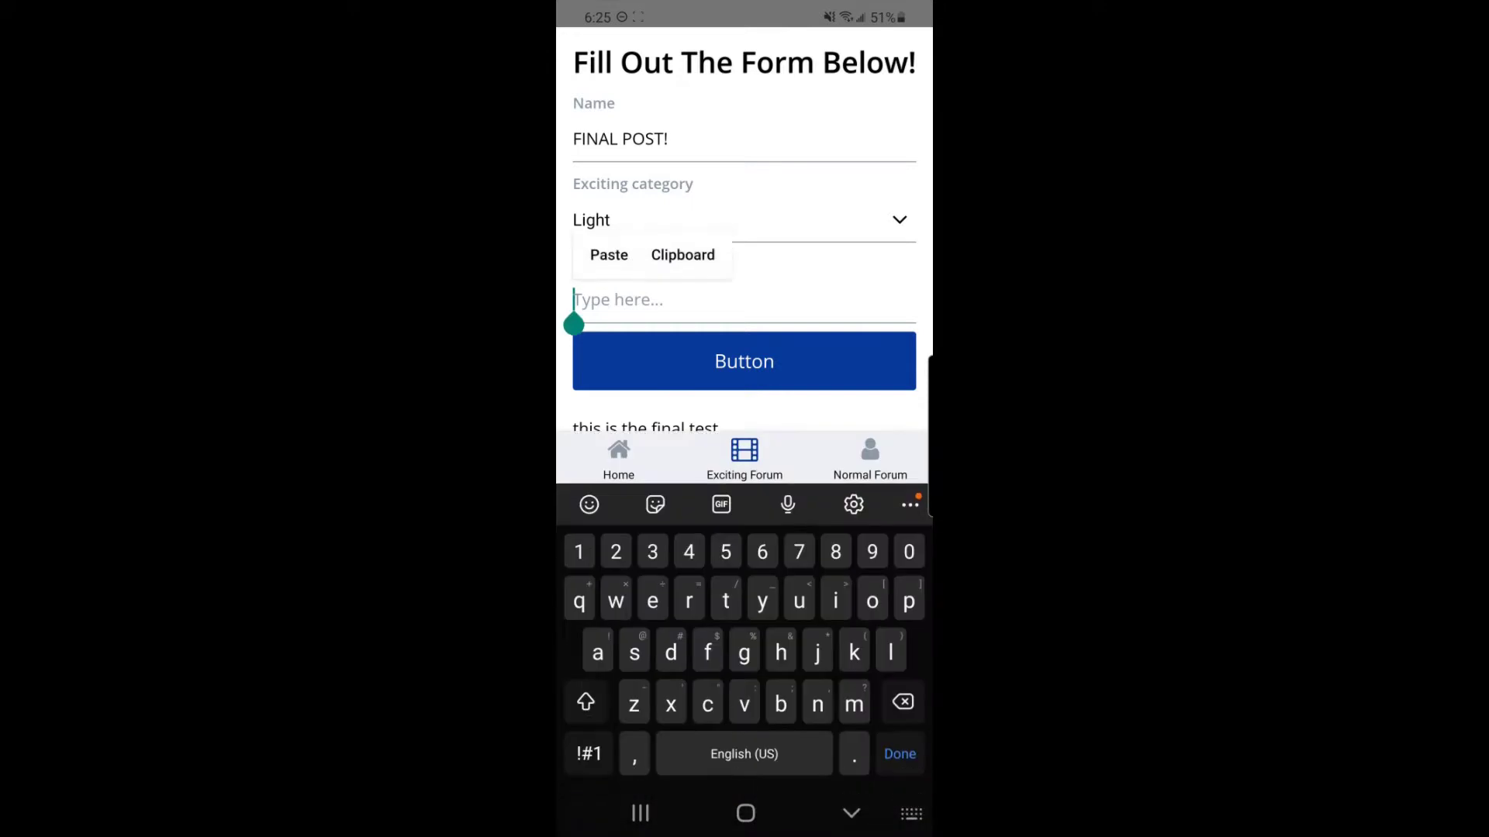
click(608, 253)
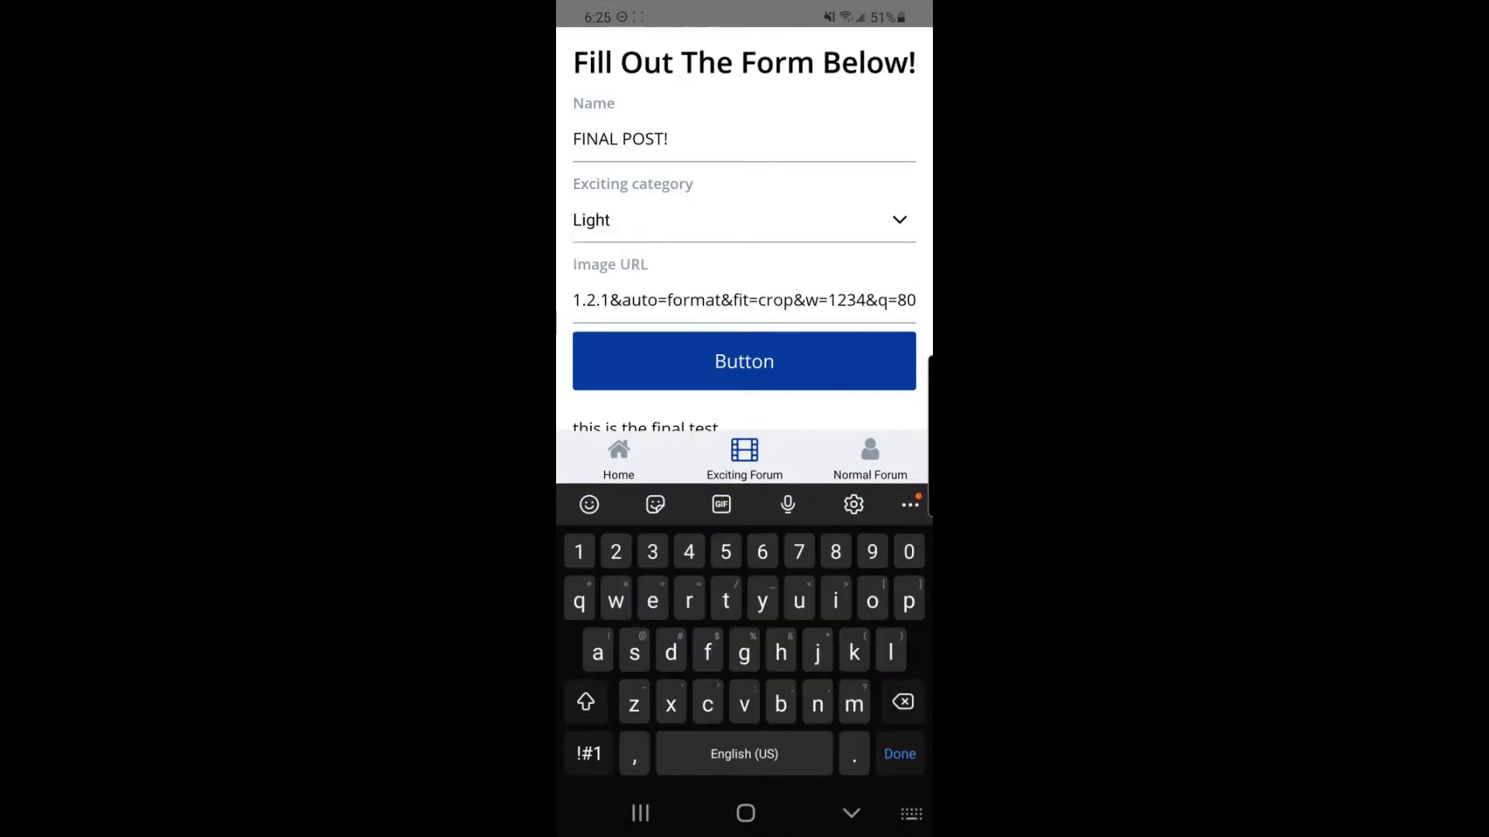
Step: Open the Final Test Forum post and return to the form and post list
click(852, 814)
click(636, 629)
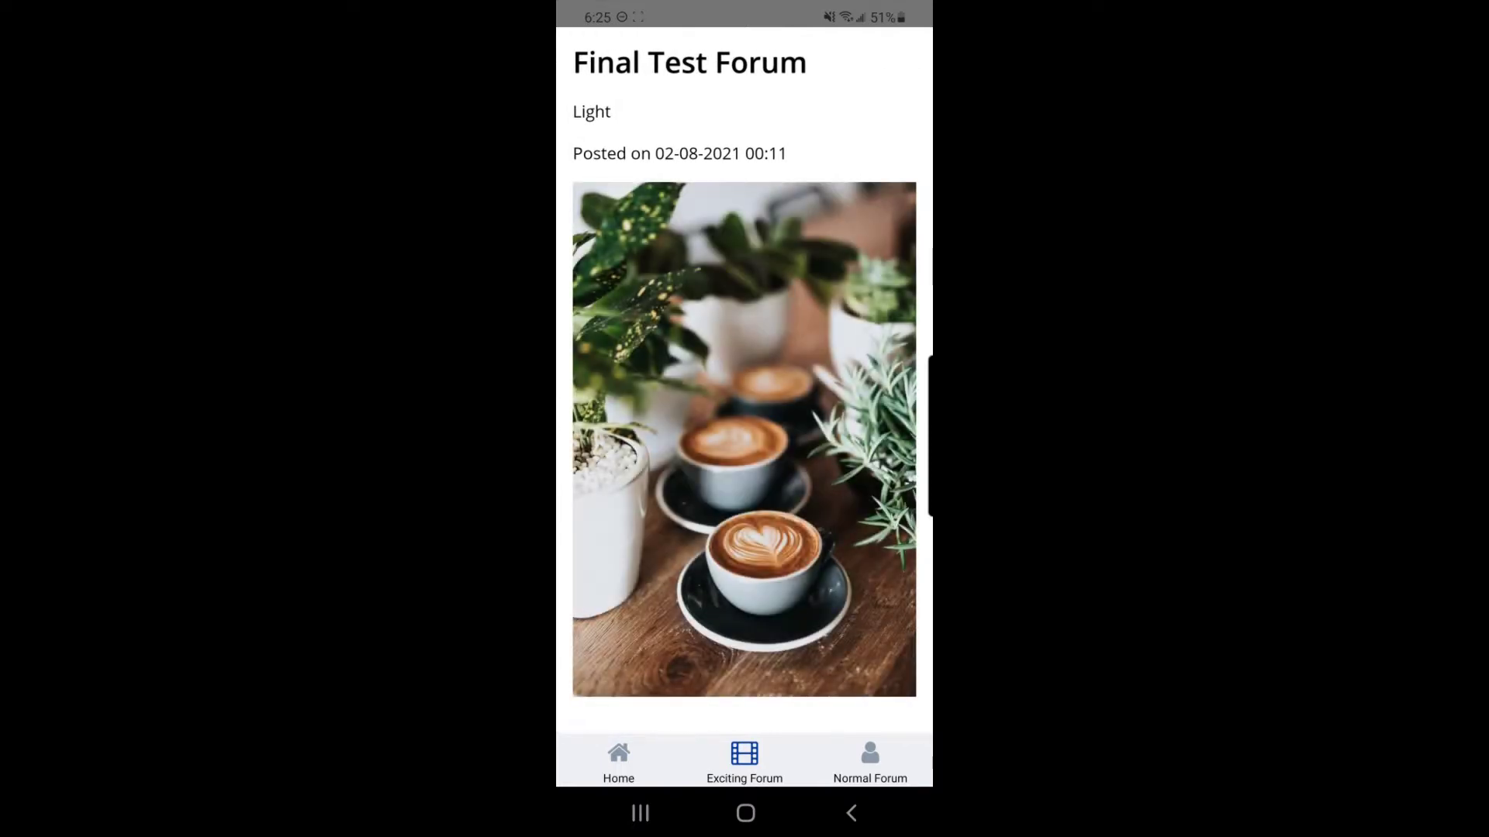
click(852, 814)
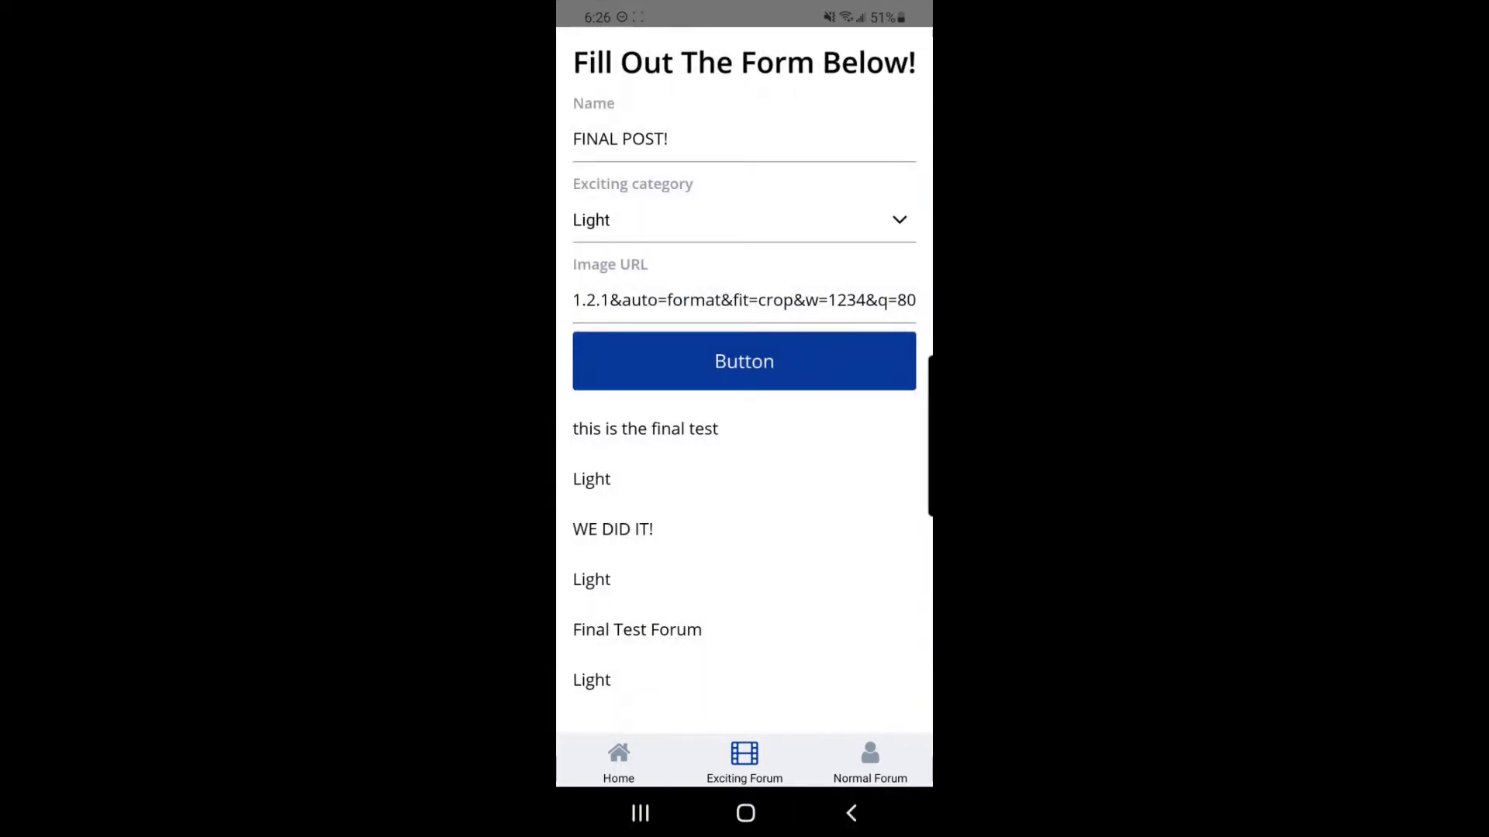
click(637, 630)
click(744, 362)
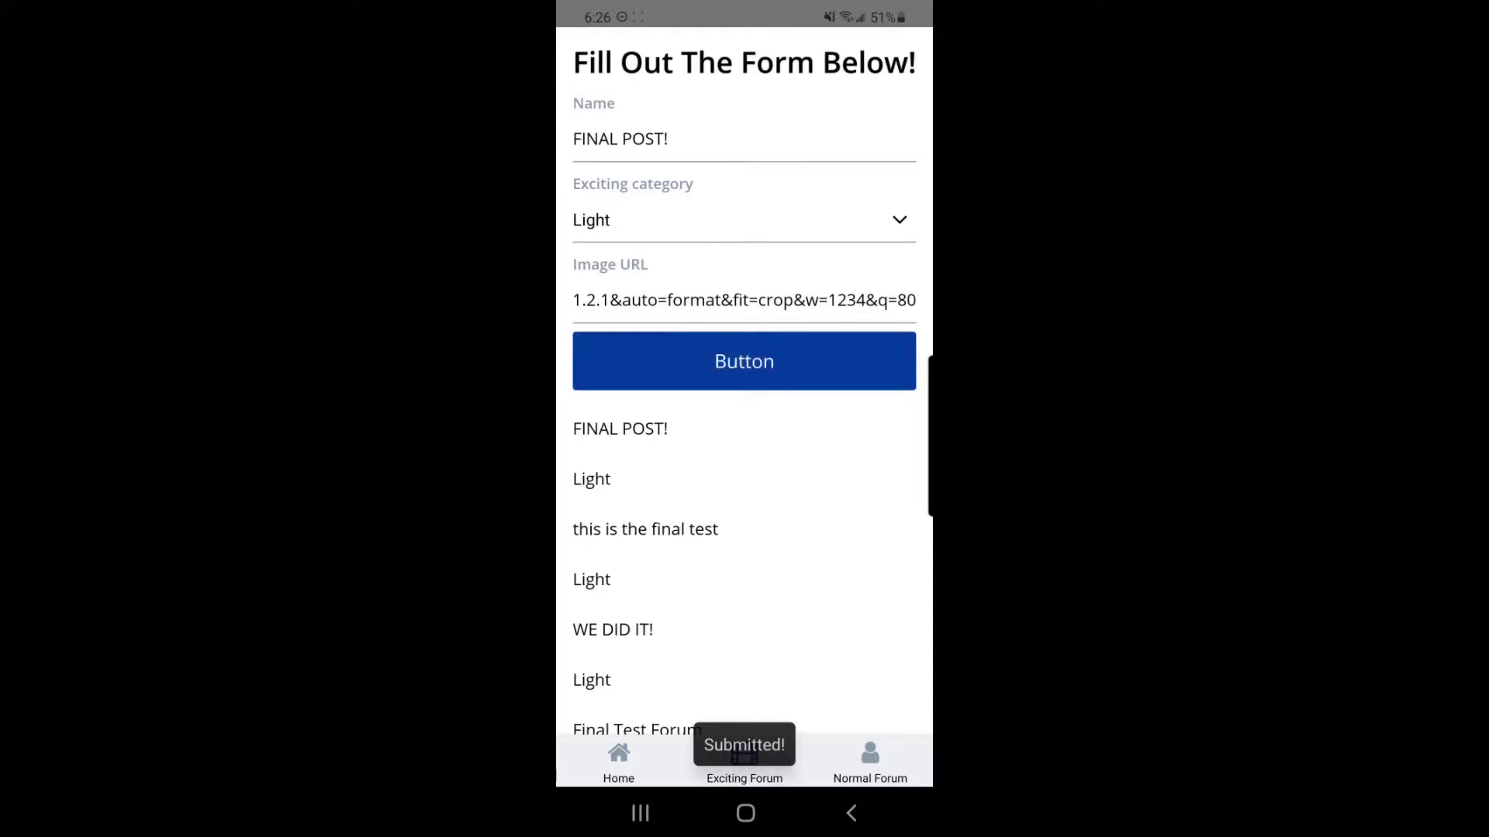
scroll(645, 529, down, 1)
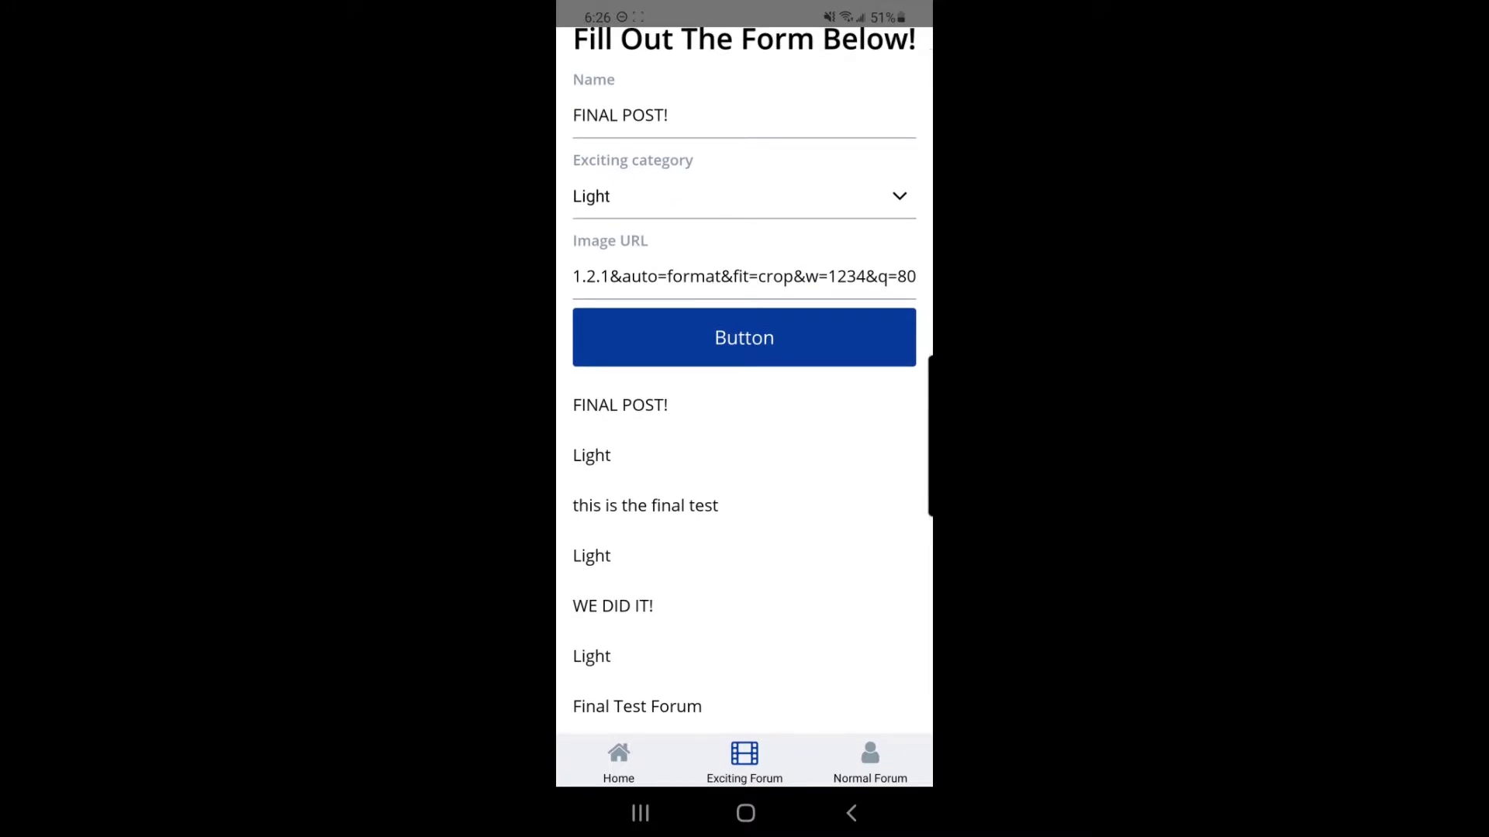
click(620, 405)
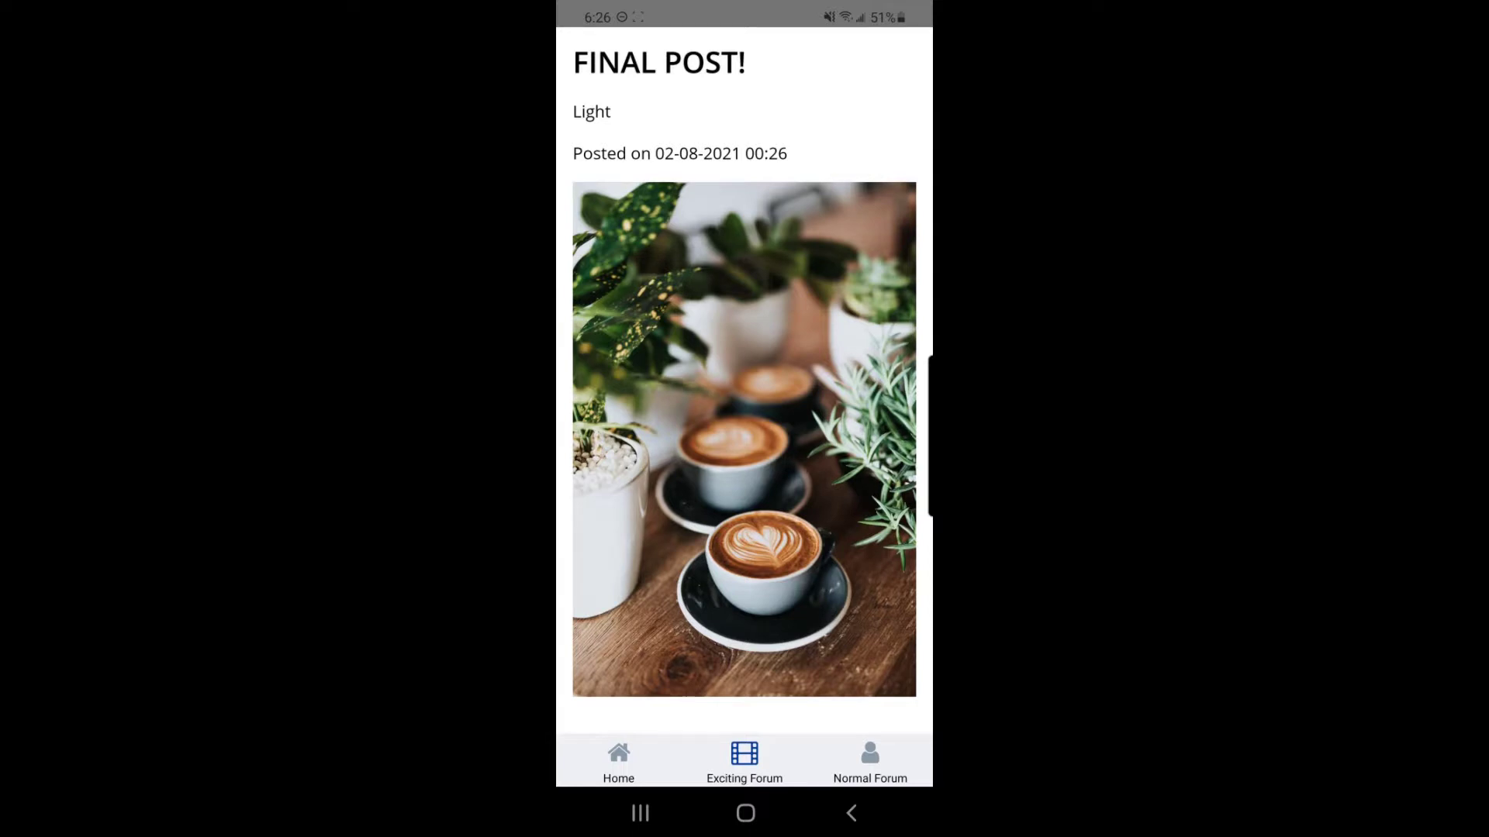
click(851, 814)
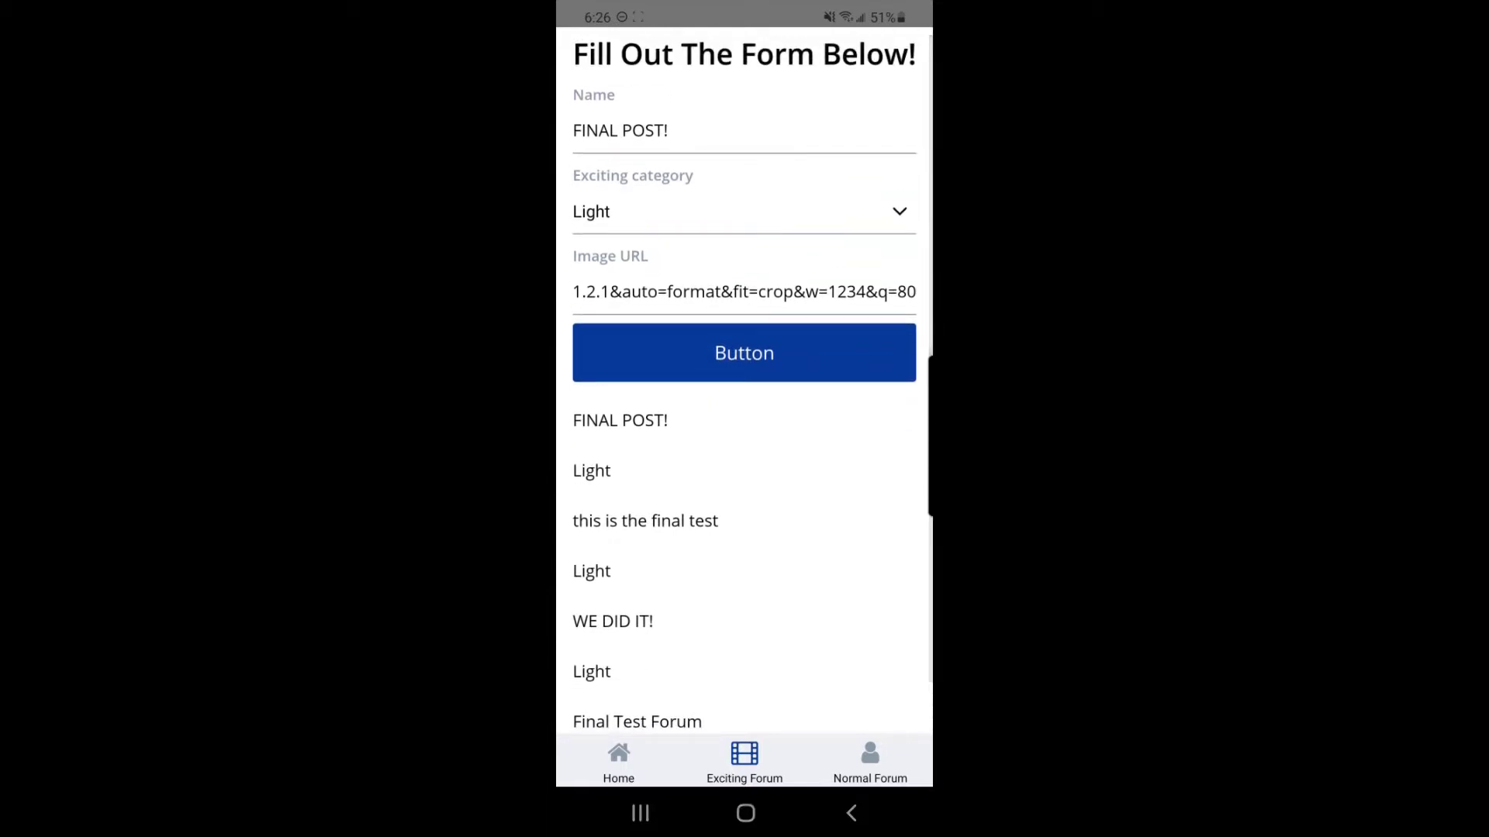
Step: In Normal Forum, enter name 'FINAL POST, AGAIN!', description 'we did it!' and the poster's name
click(870, 760)
click(743, 180)
click(586, 702)
text(FI)
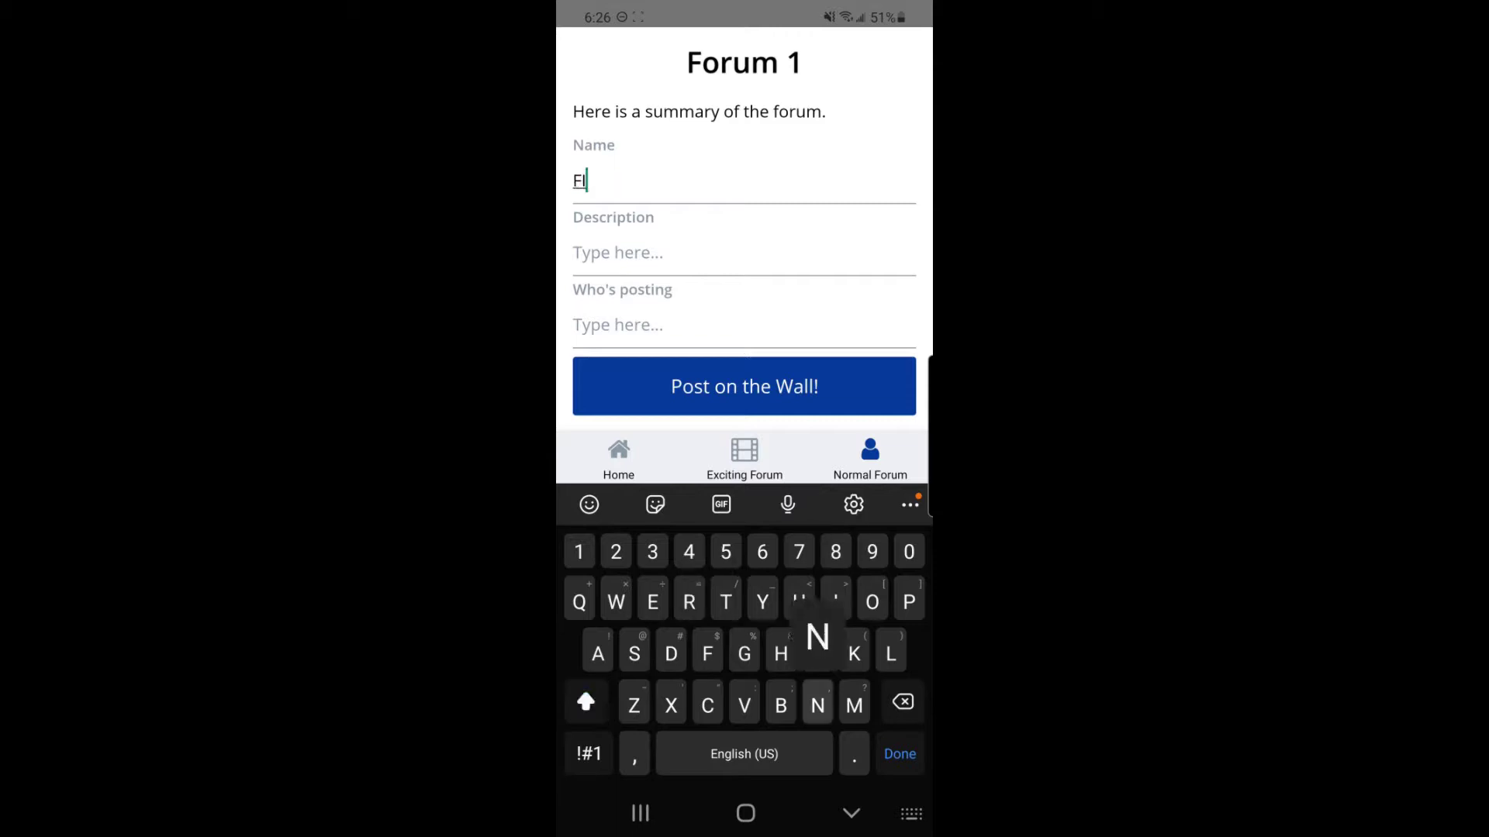
text(NAL POST, A)
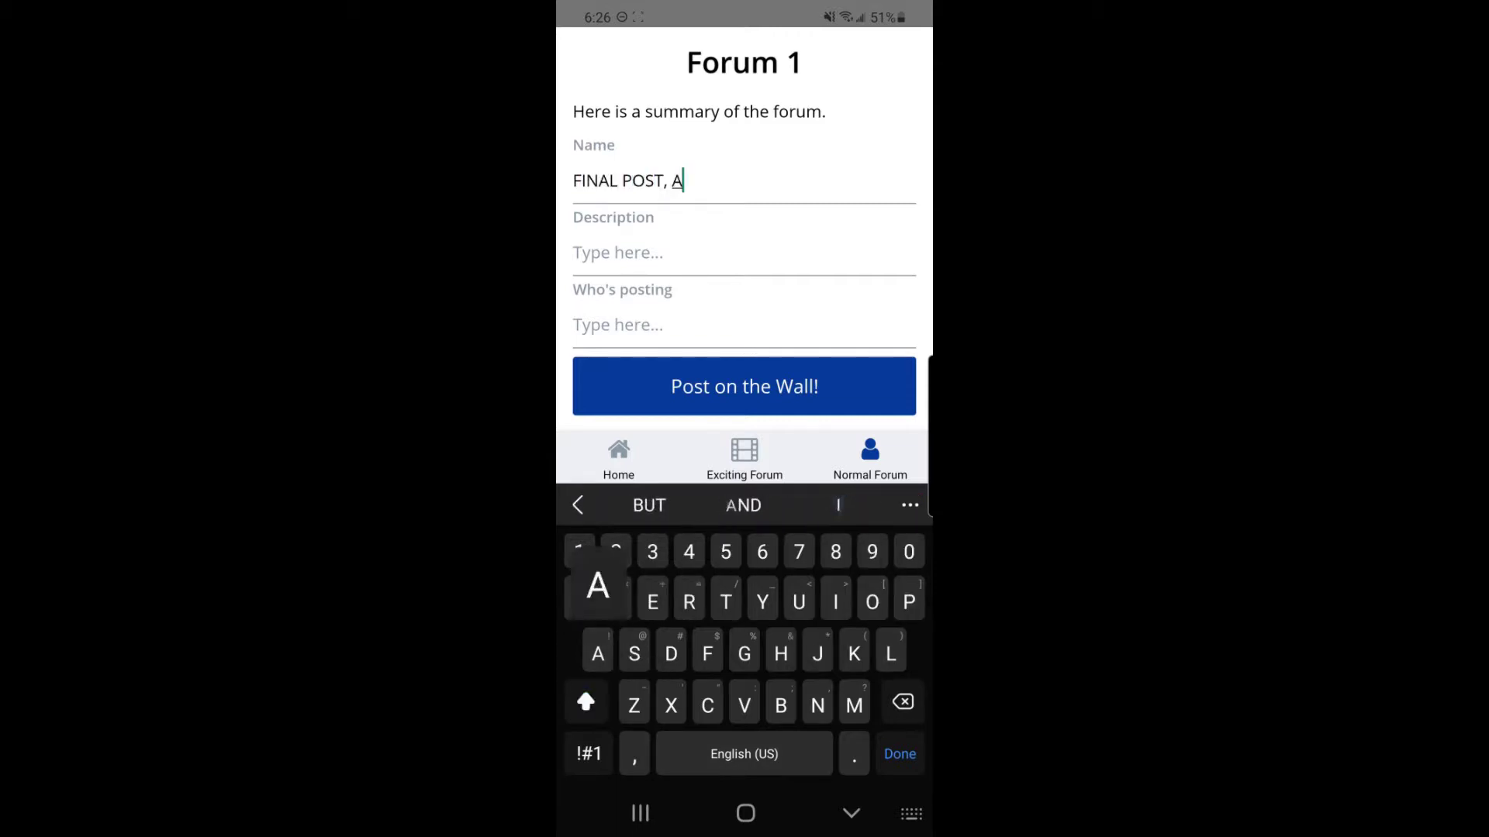
text(GAIN!)
click(618, 253)
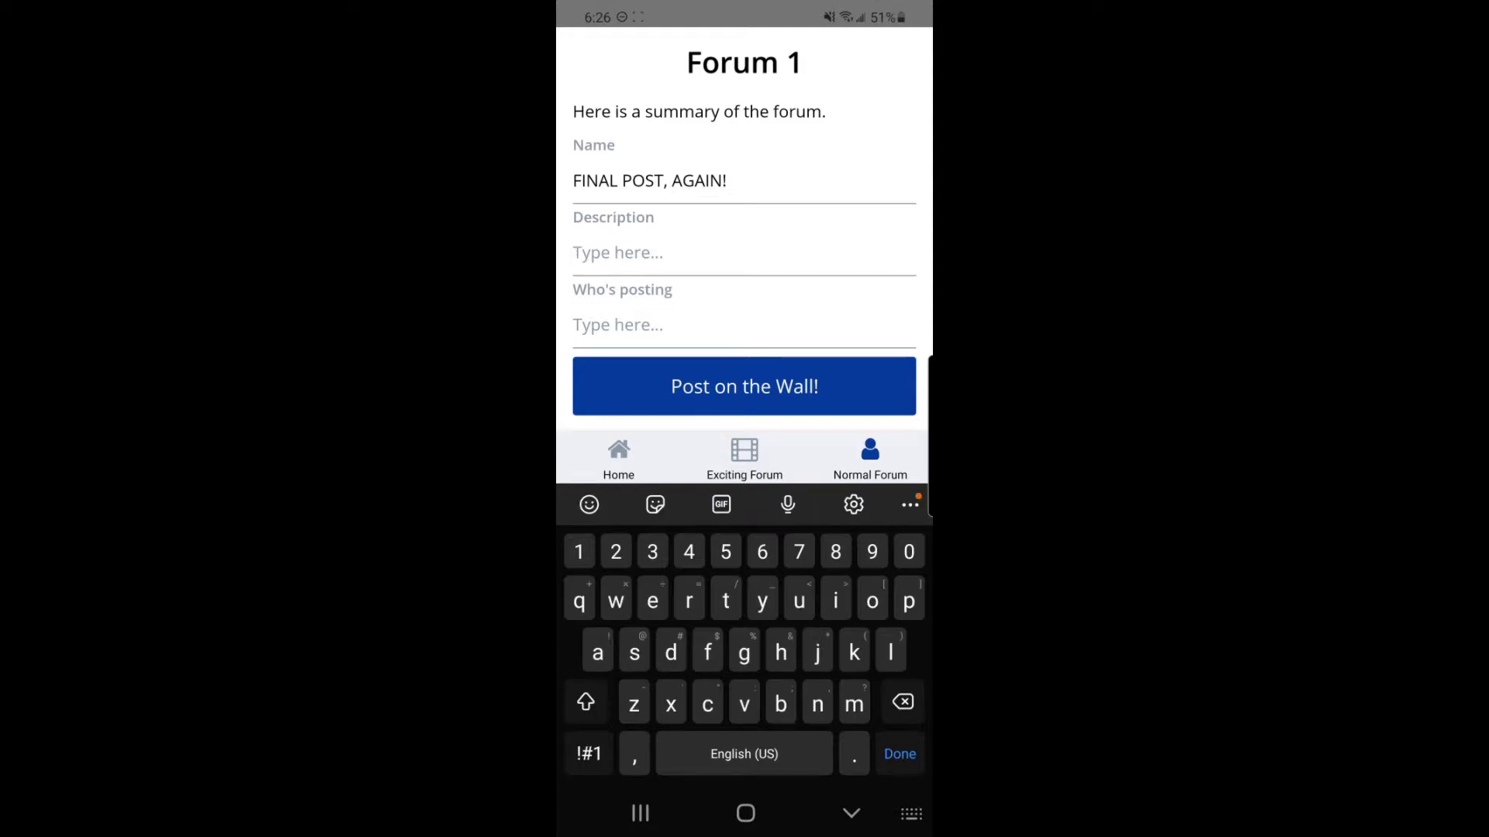
text(we did it!)
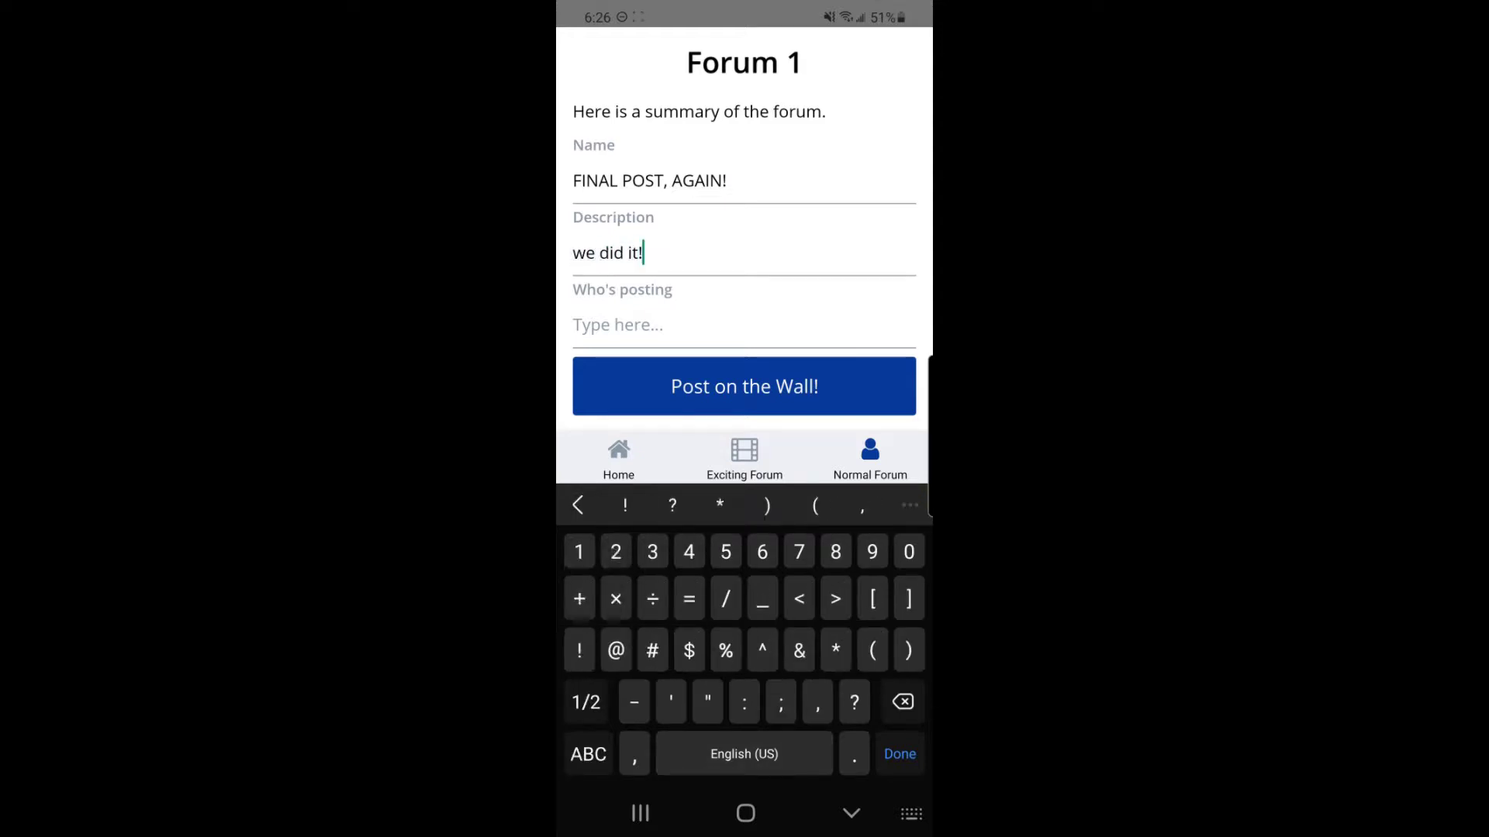
click(618, 324)
text(Ty)
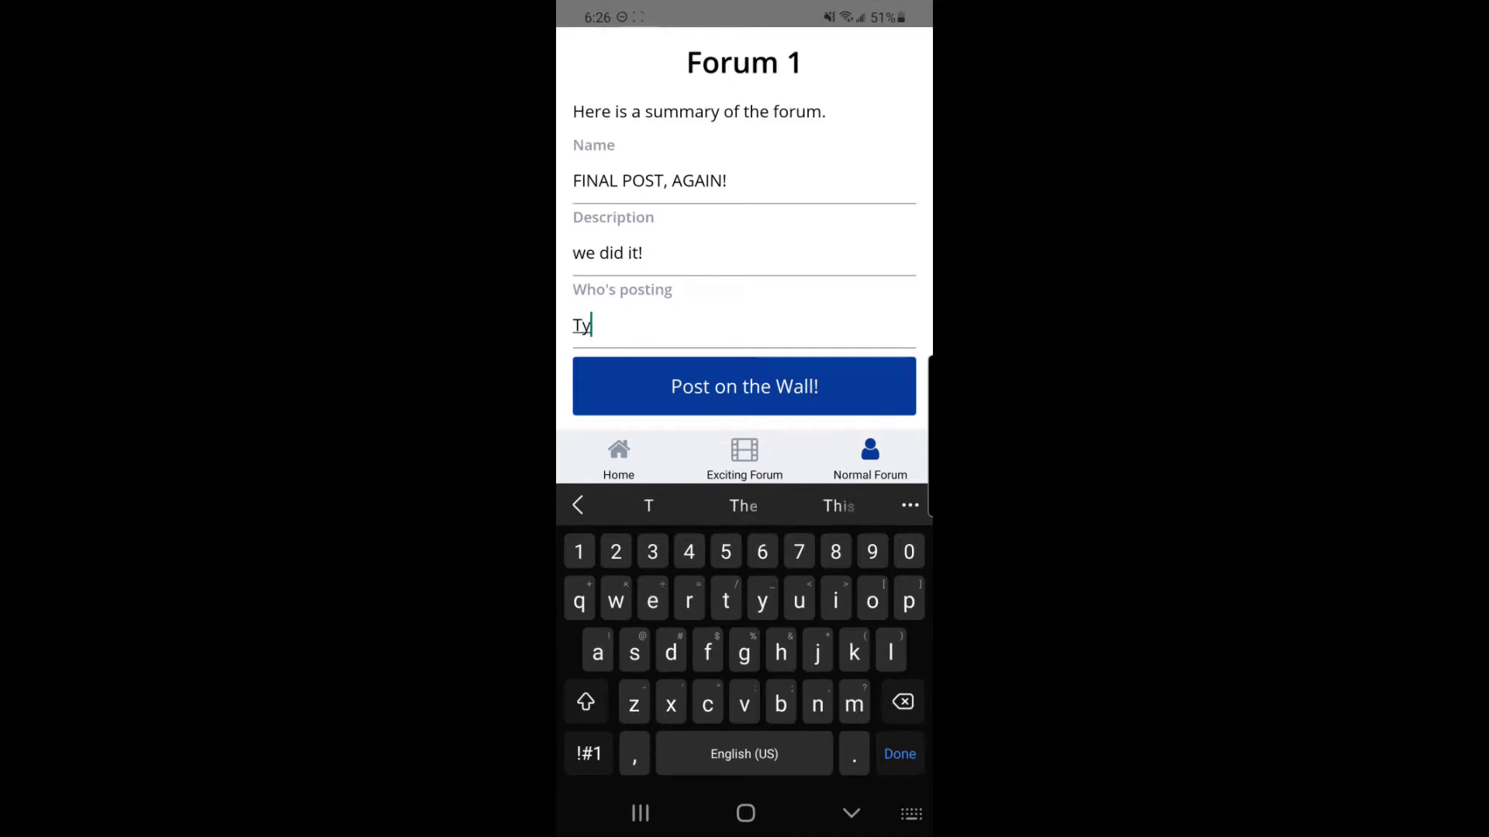
text(ler Talks)
click(852, 814)
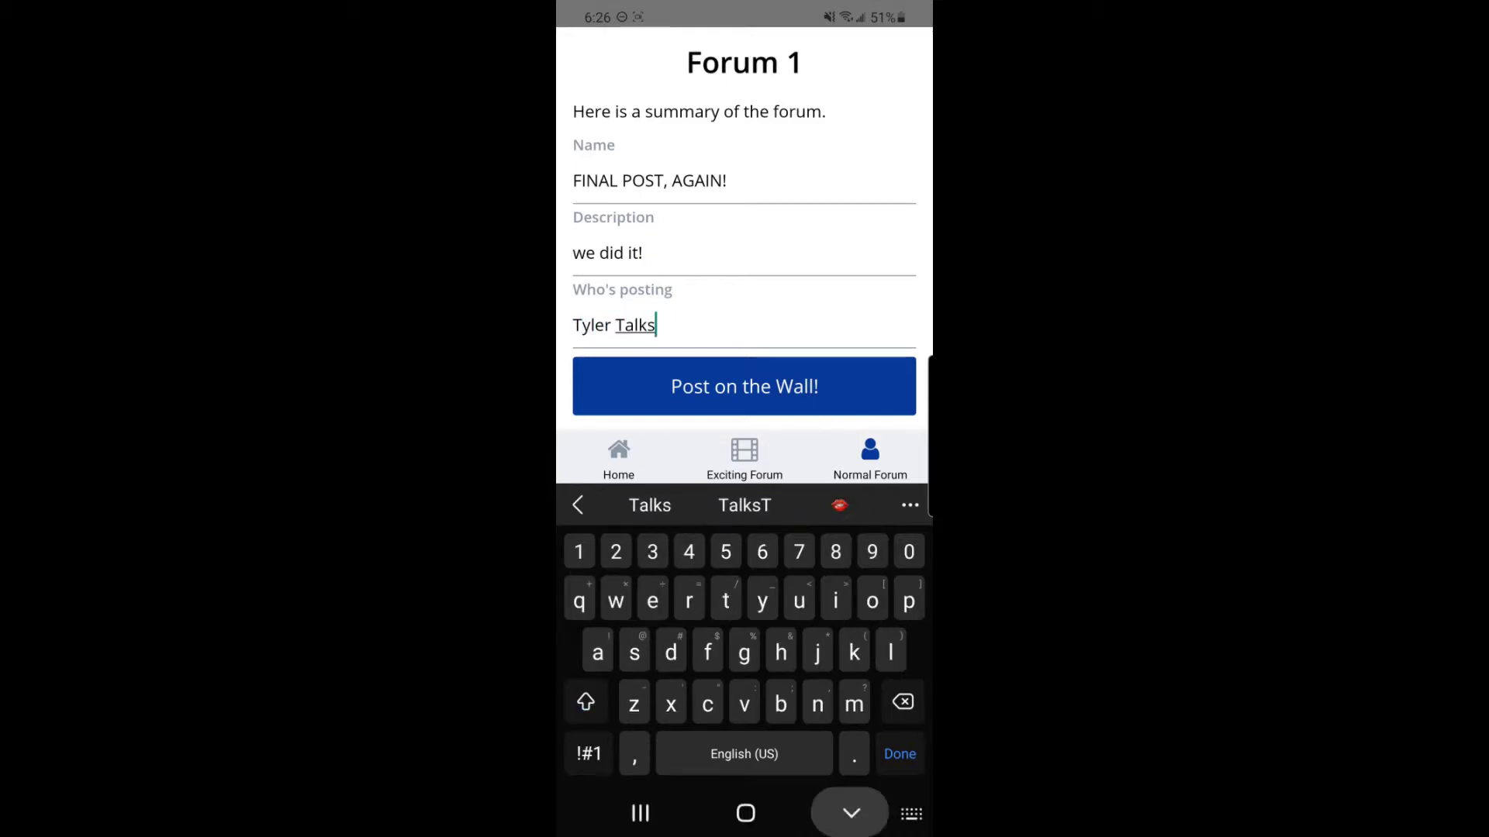
Step: Submit the post to the wall and open the details of 'FINAL POST, AGAIN!'
scroll(744, 388, down, 4)
scroll(744, 388, down, 1)
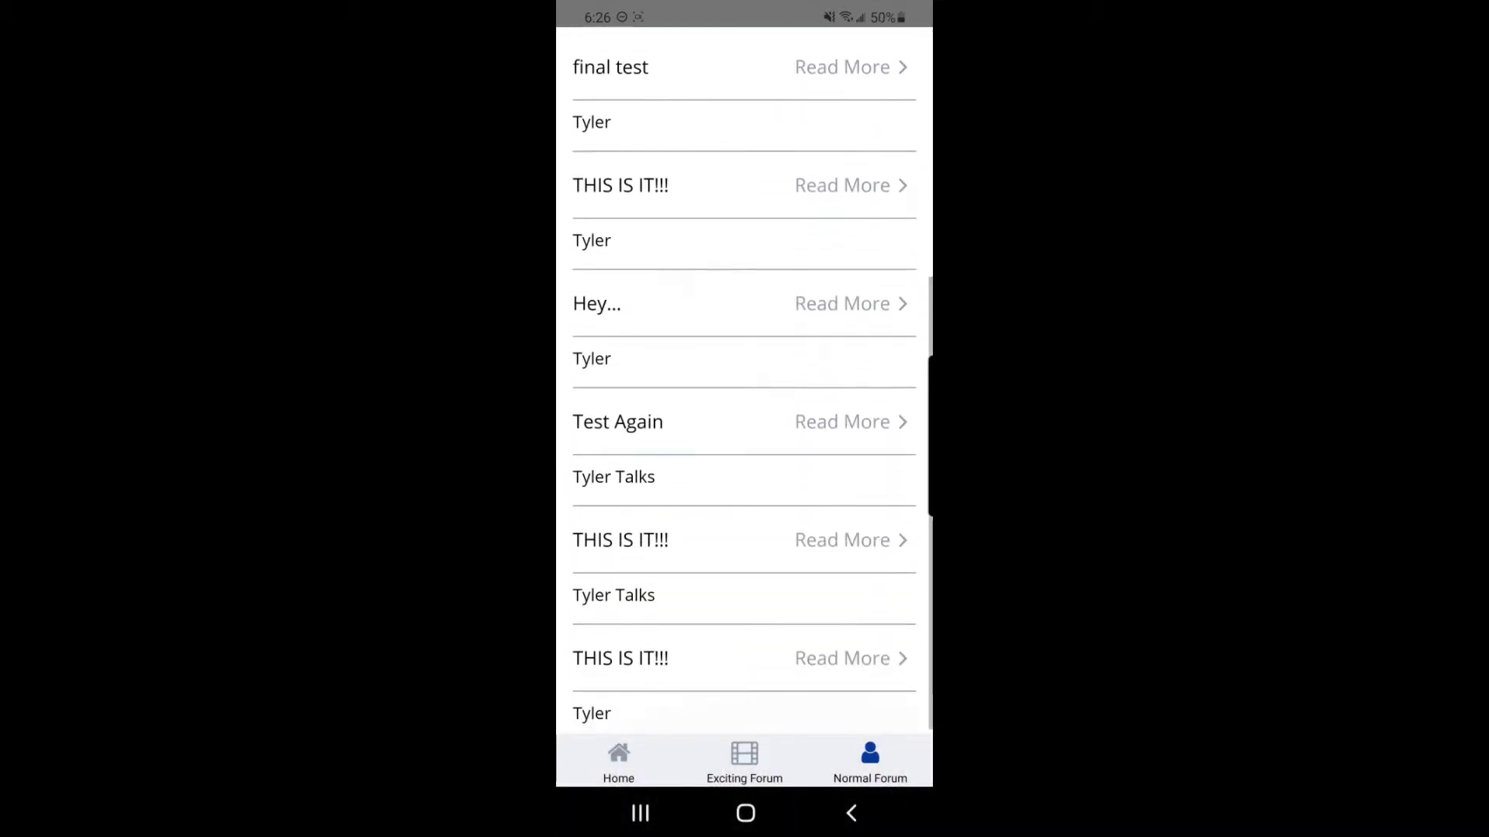
scroll(745, 388, up, 4)
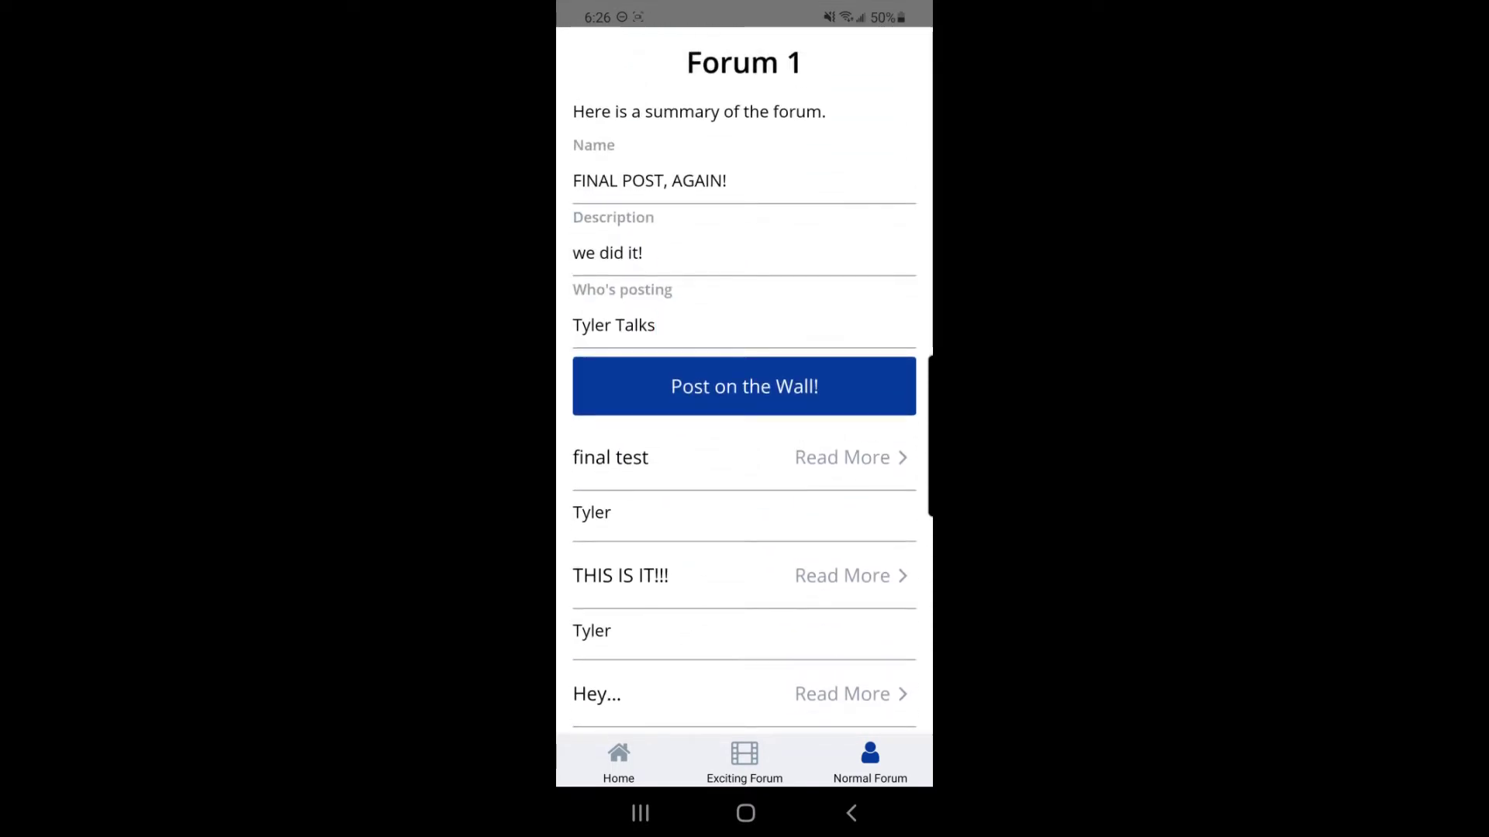
scroll(744, 388, down, 4)
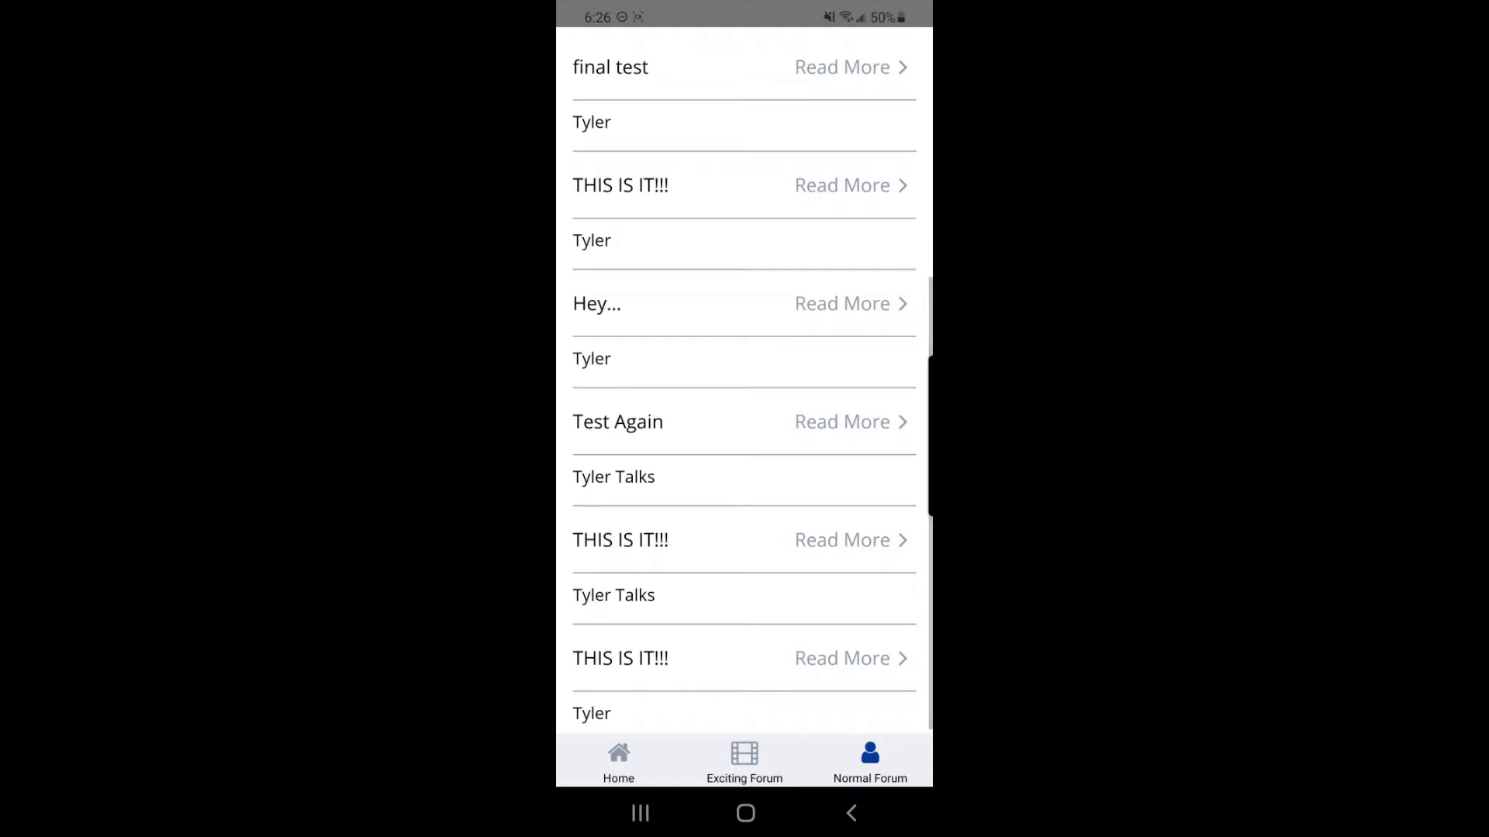
scroll(745, 380, up, 3)
click(744, 265)
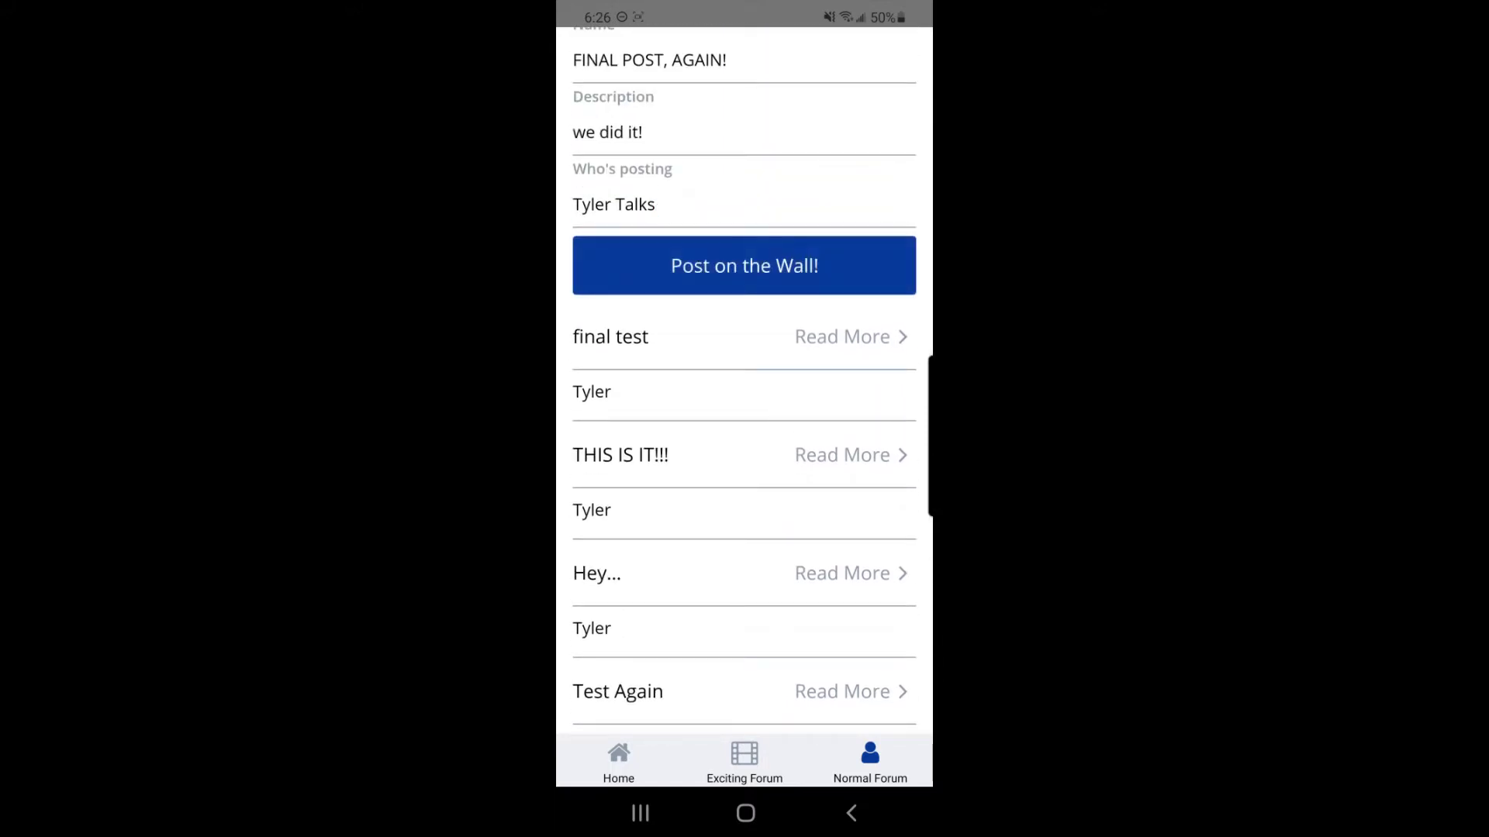
scroll(744, 380, down, 3)
scroll(745, 380, up, 3)
scroll(744, 380, down, 3)
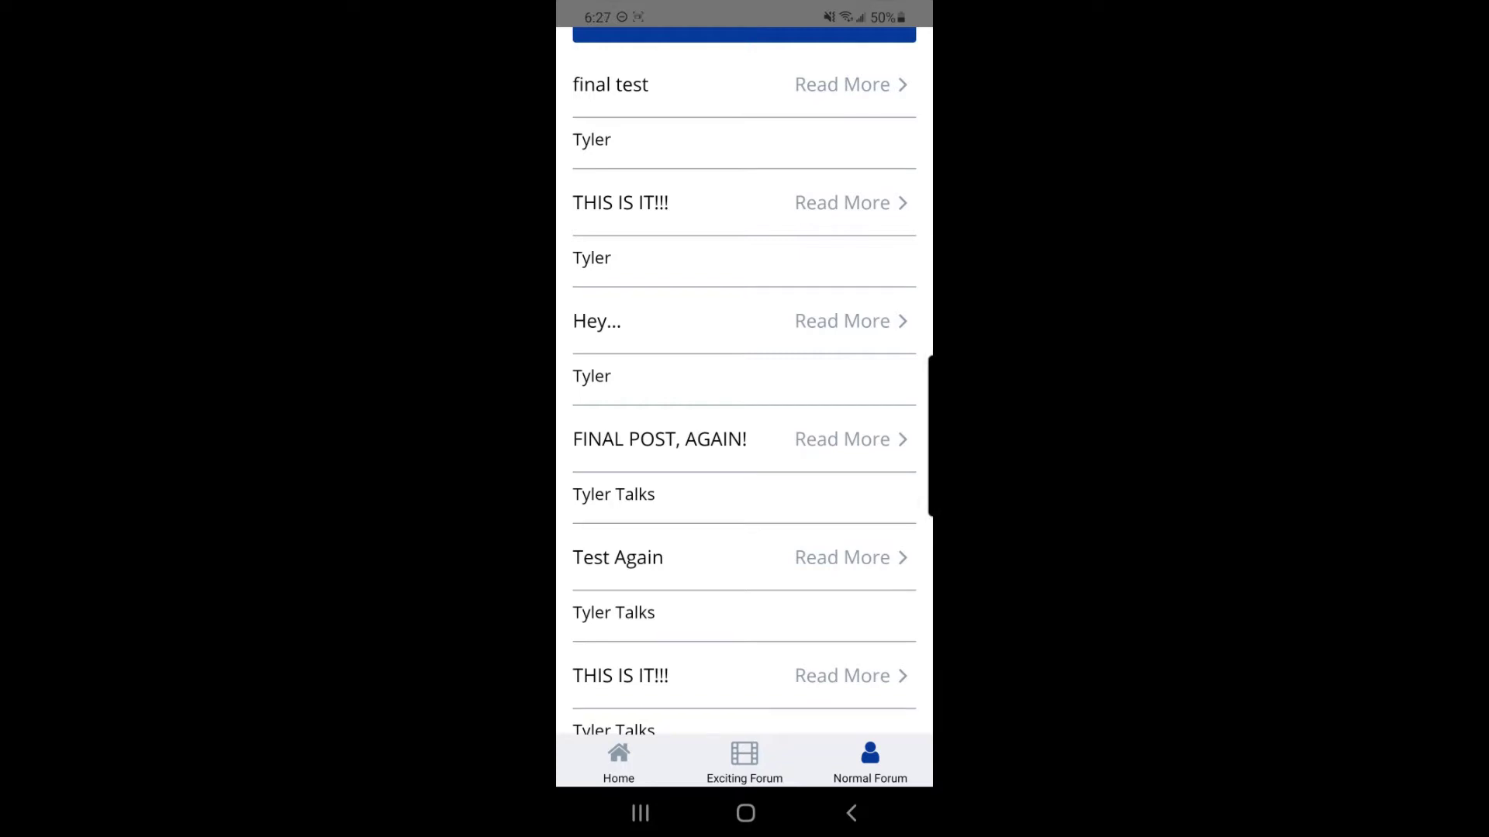
click(850, 439)
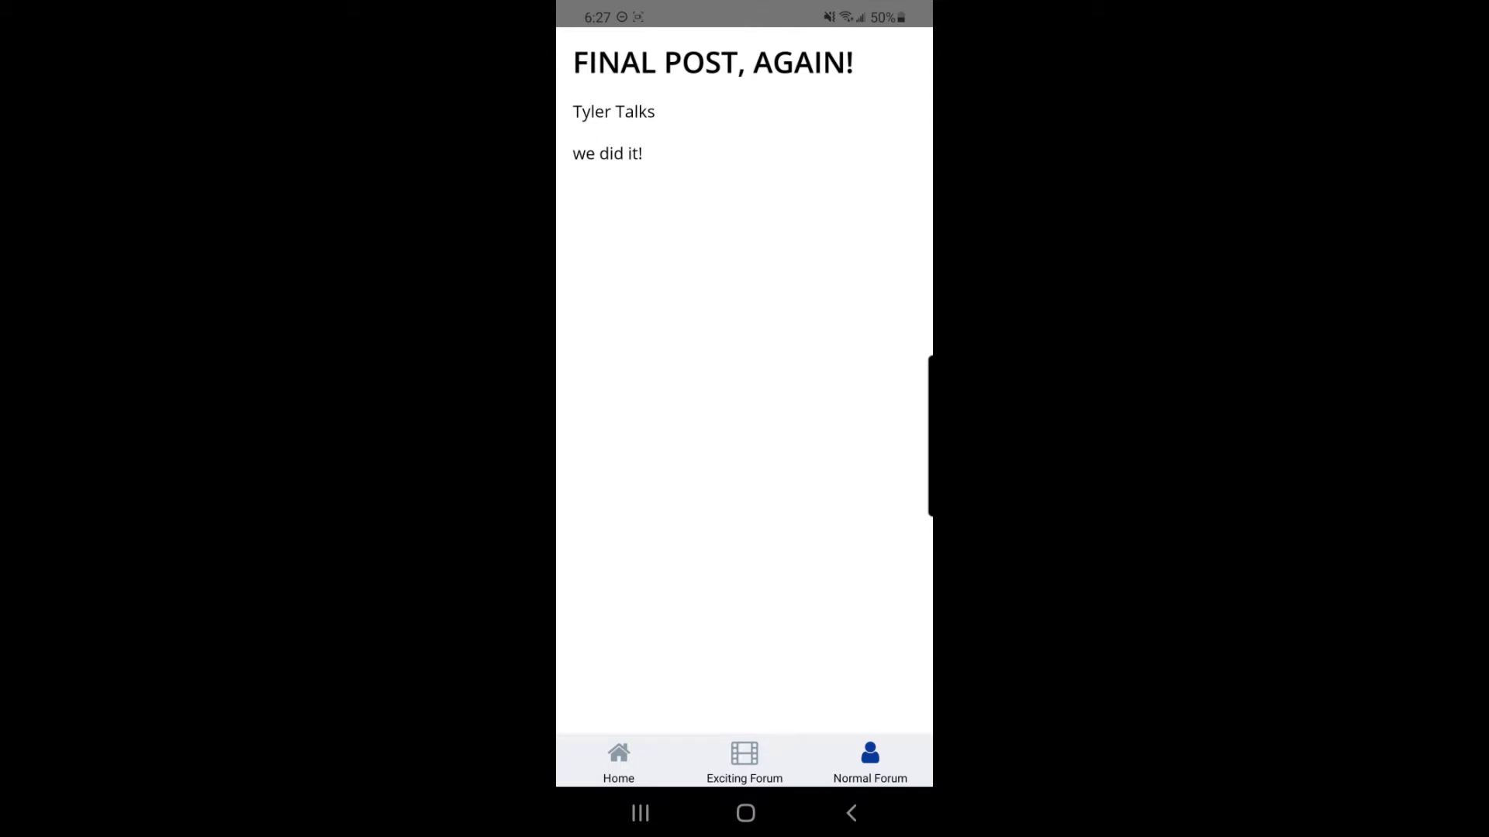
Step: Return from the post details to the Normal Forum list and scroll through it
click(852, 813)
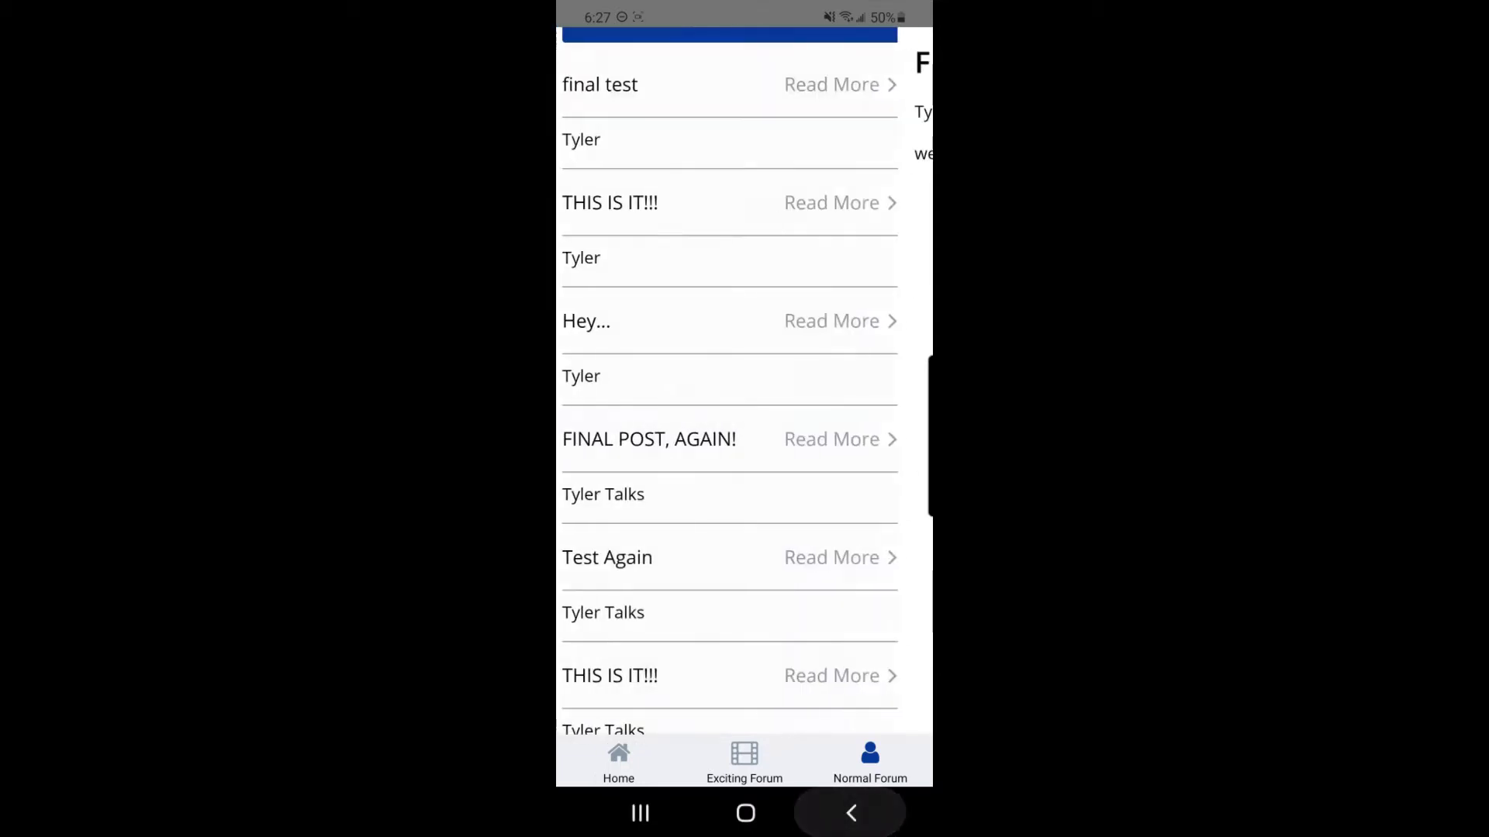
scroll(745, 388, down, 6)
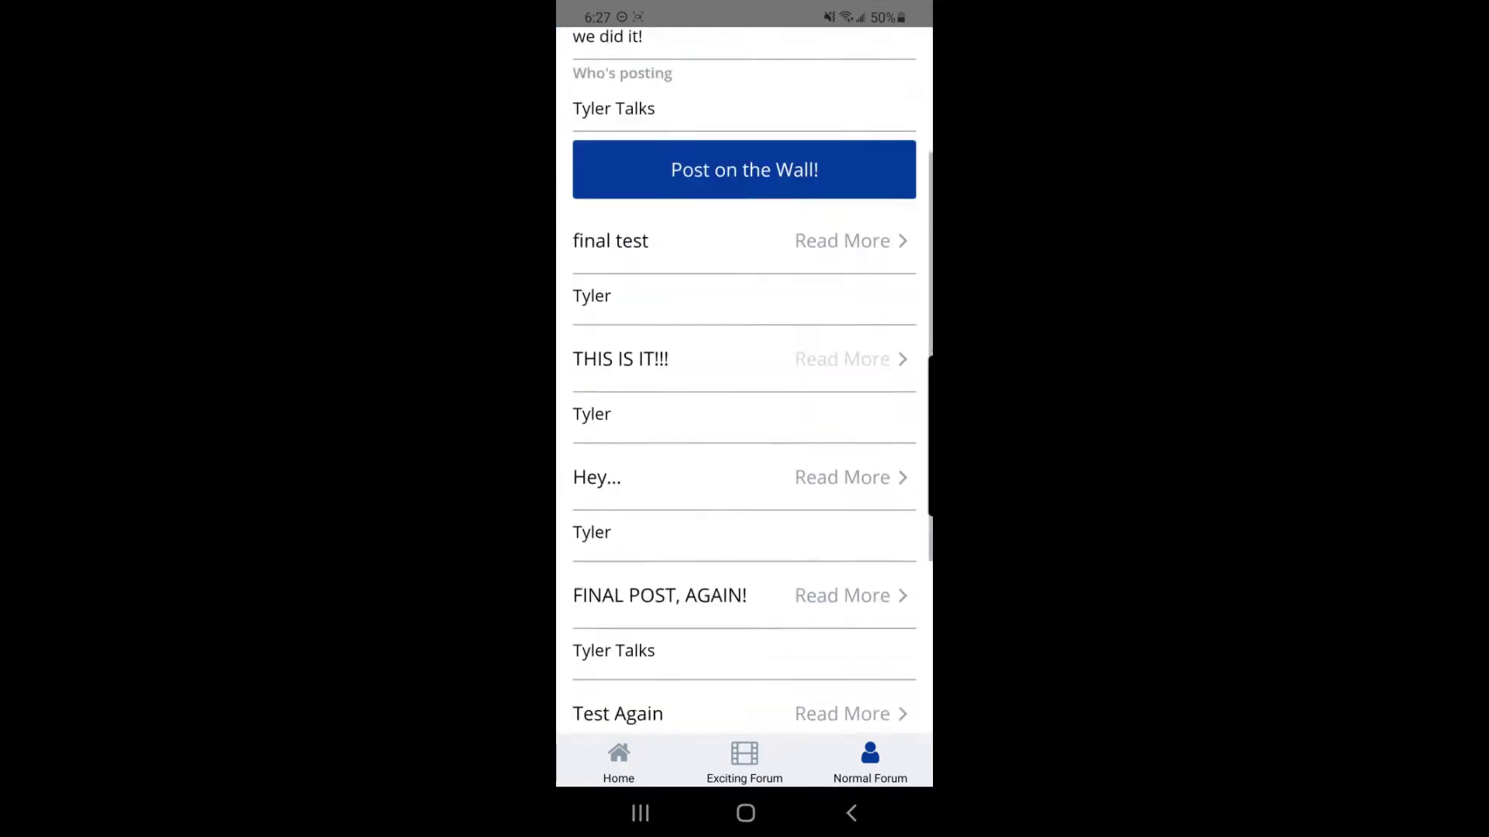
scroll(745, 388, up, 1)
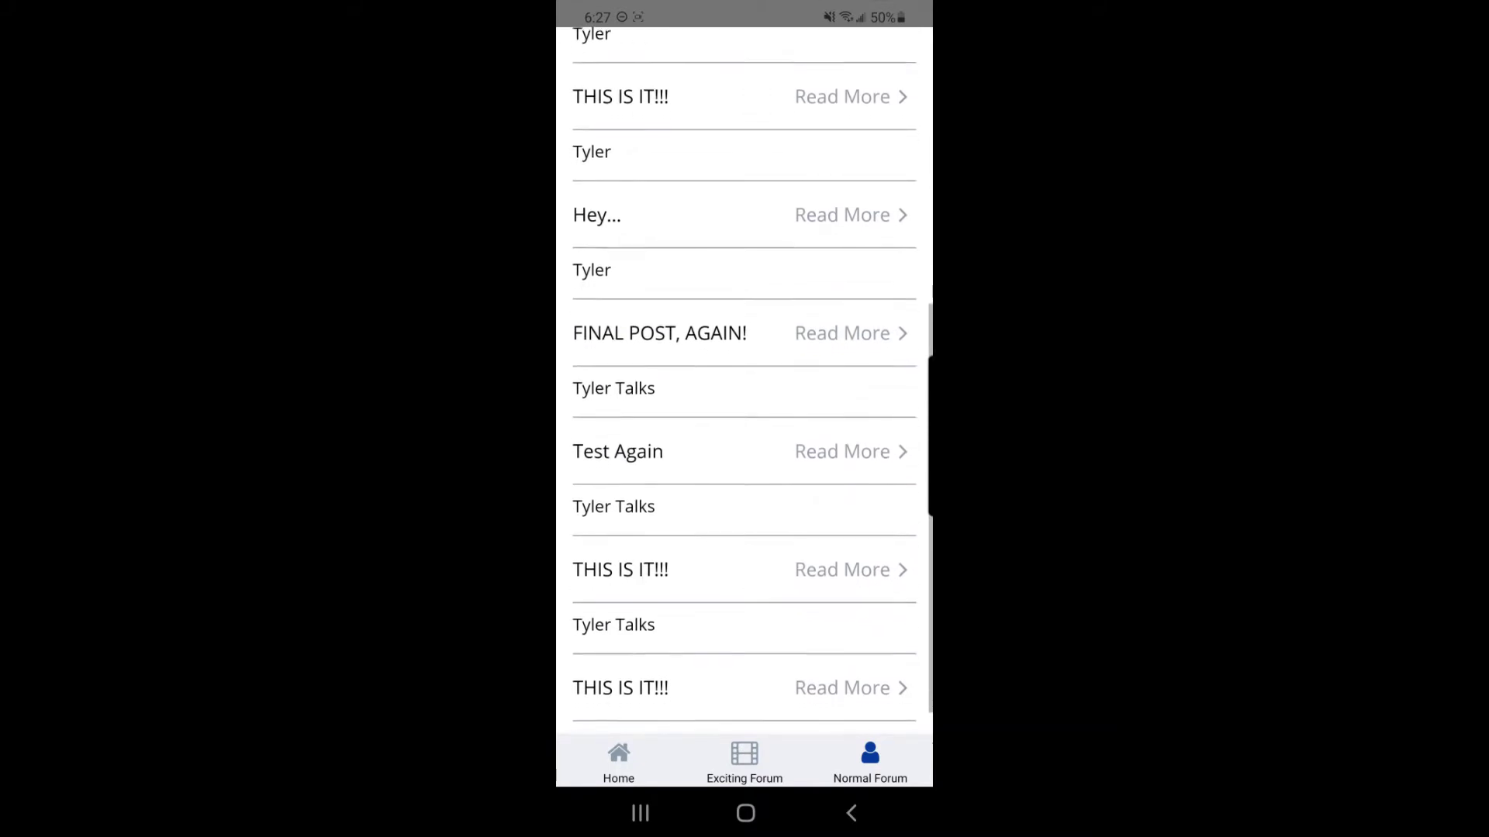
scroll(744, 388, up, 5)
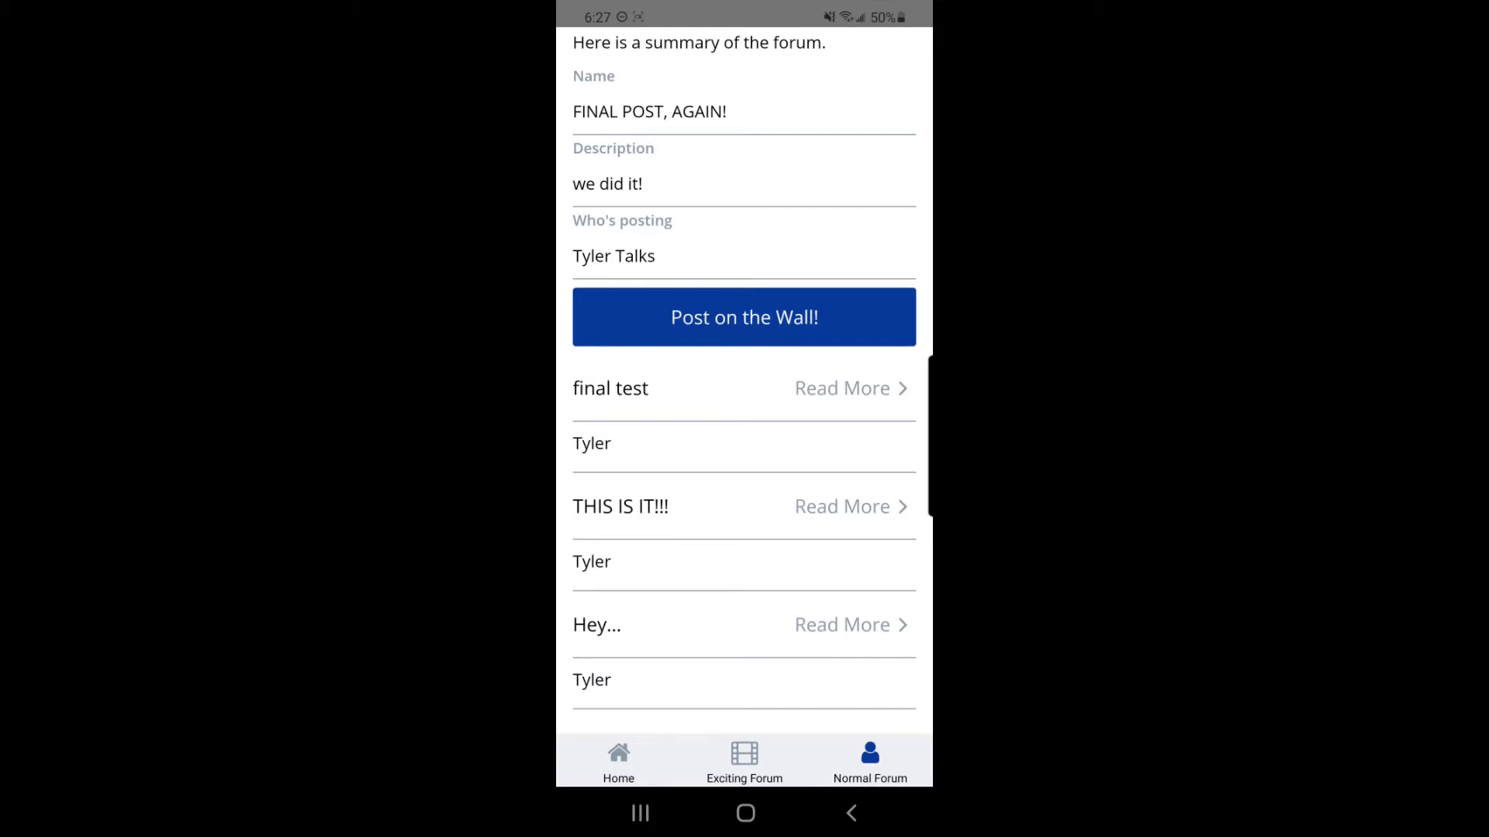
Step: Browse the Exciting Forum list, then return to the Home page
click(745, 763)
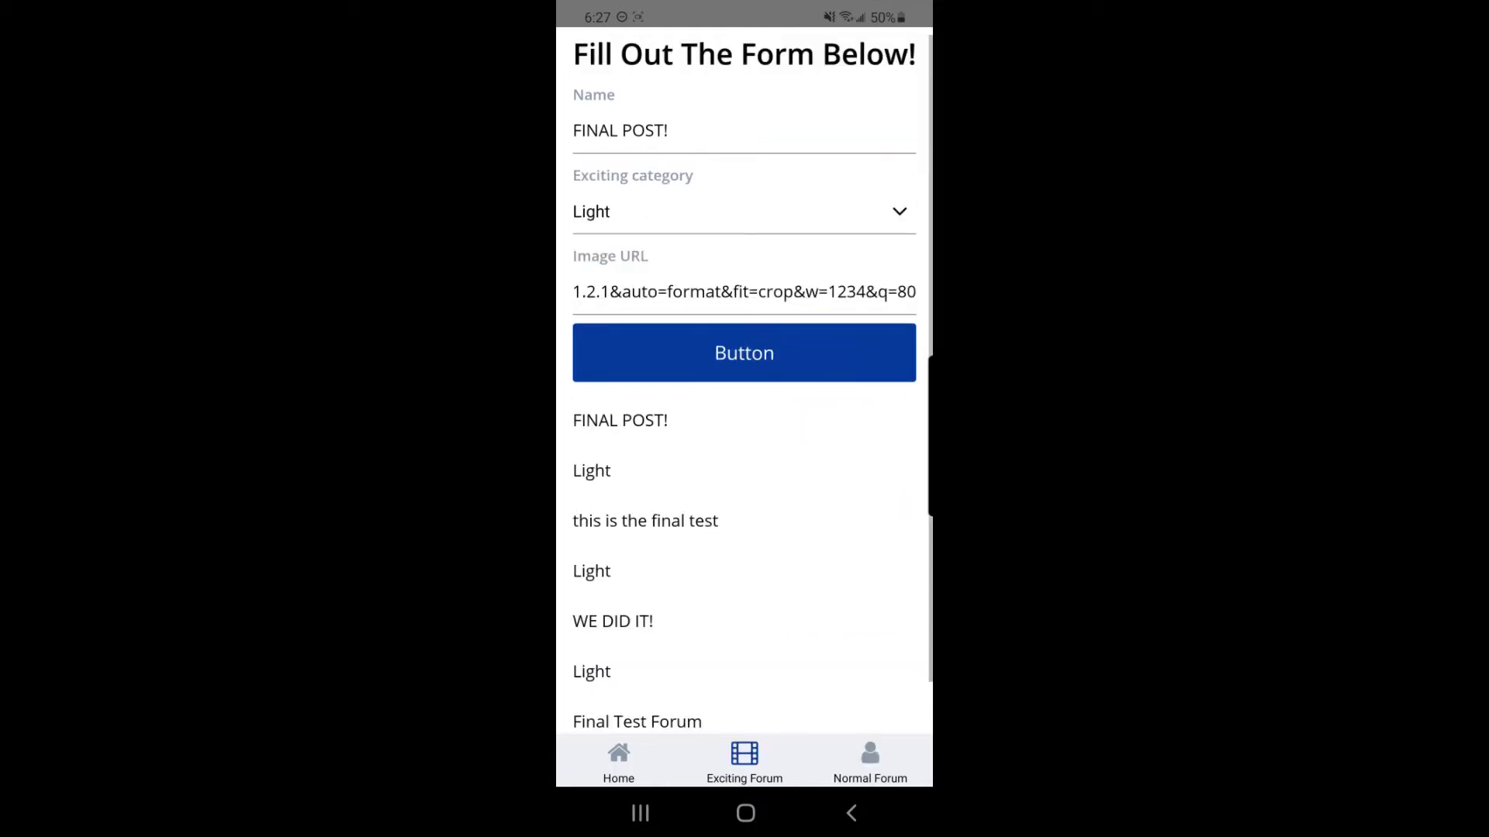
scroll(745, 388, down, 1)
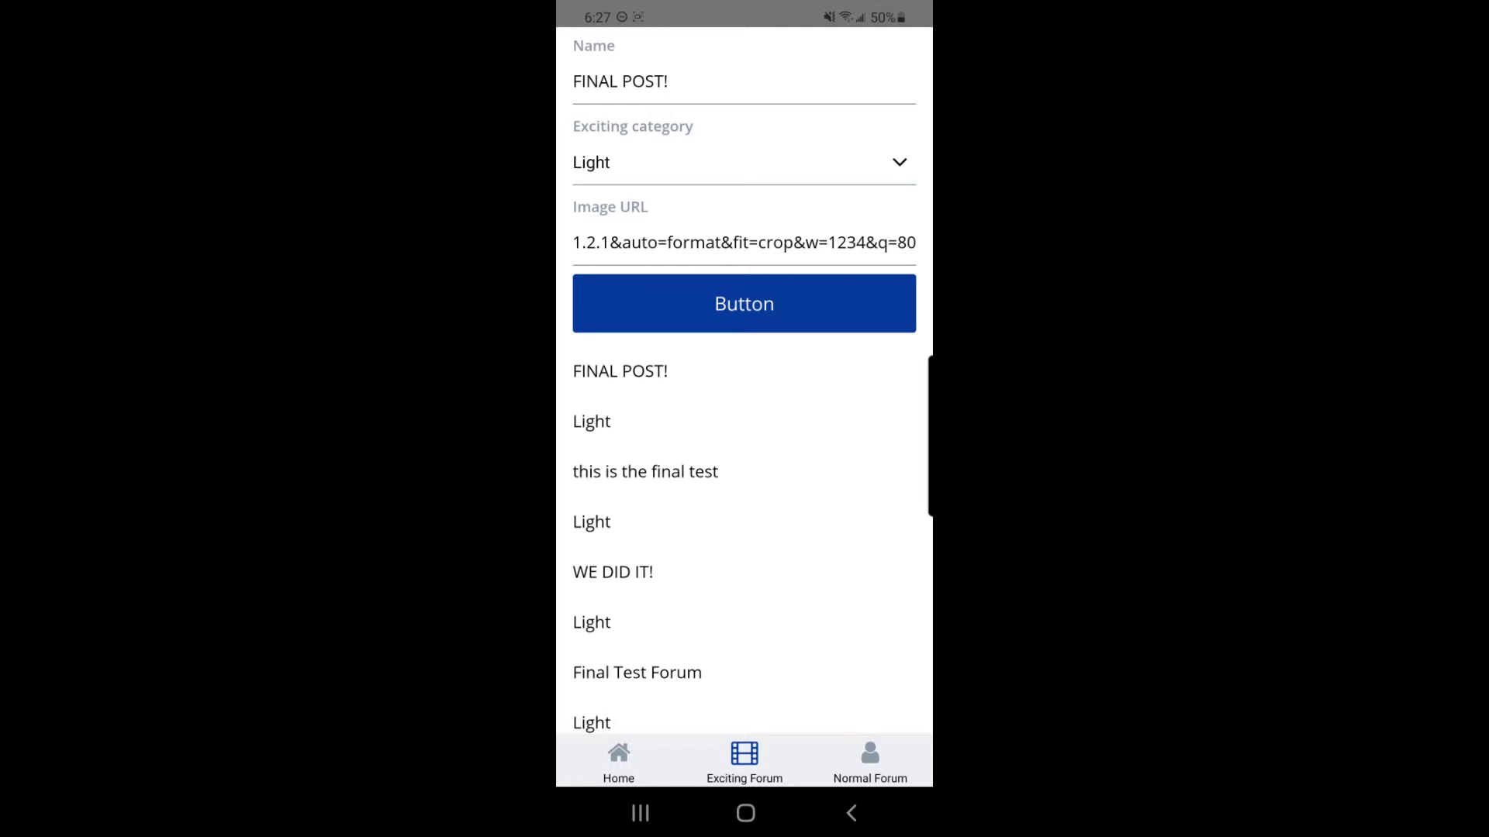
scroll(744, 388, up, 1)
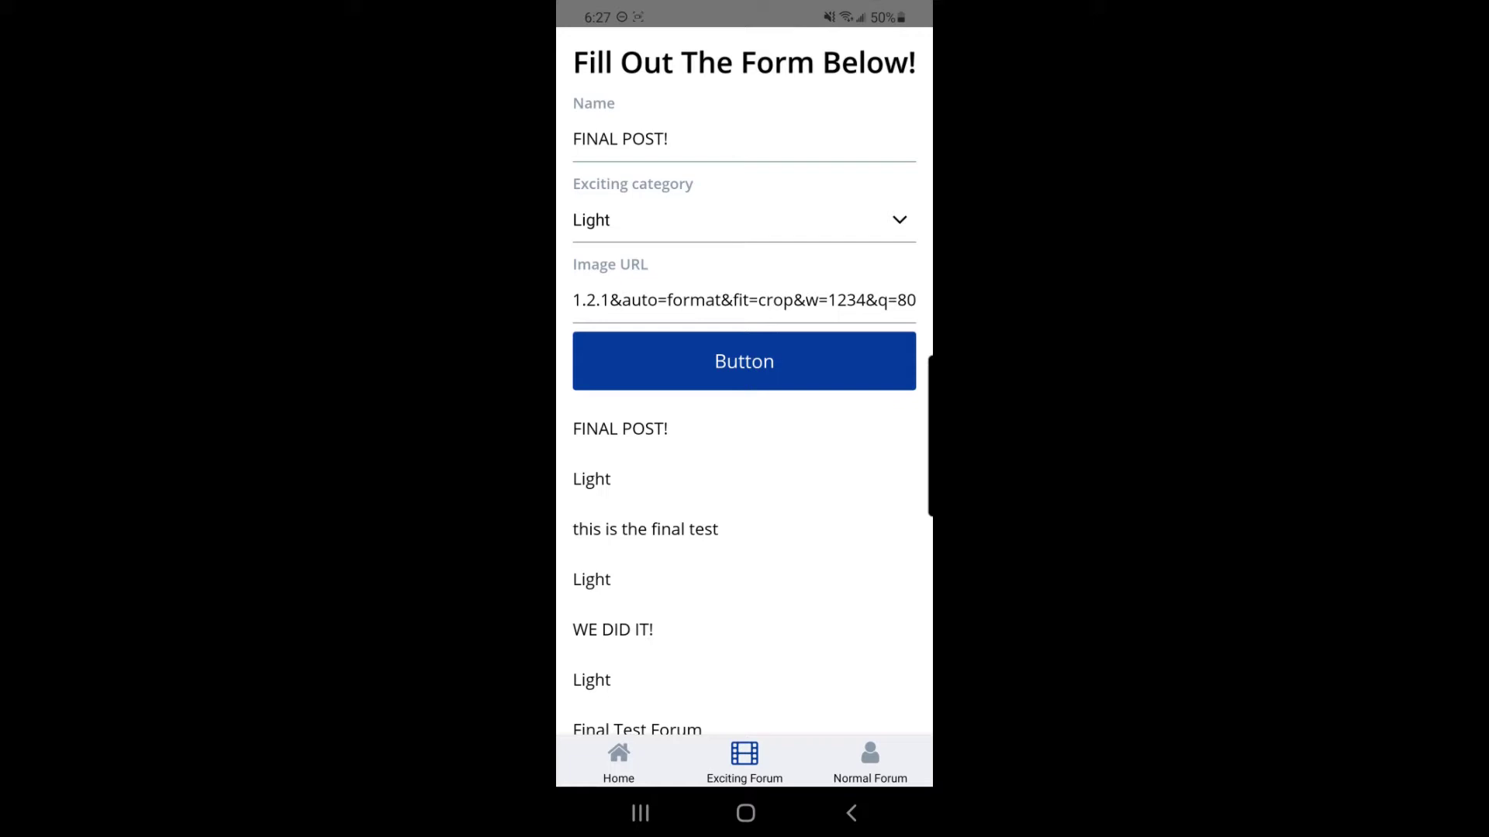
click(619, 762)
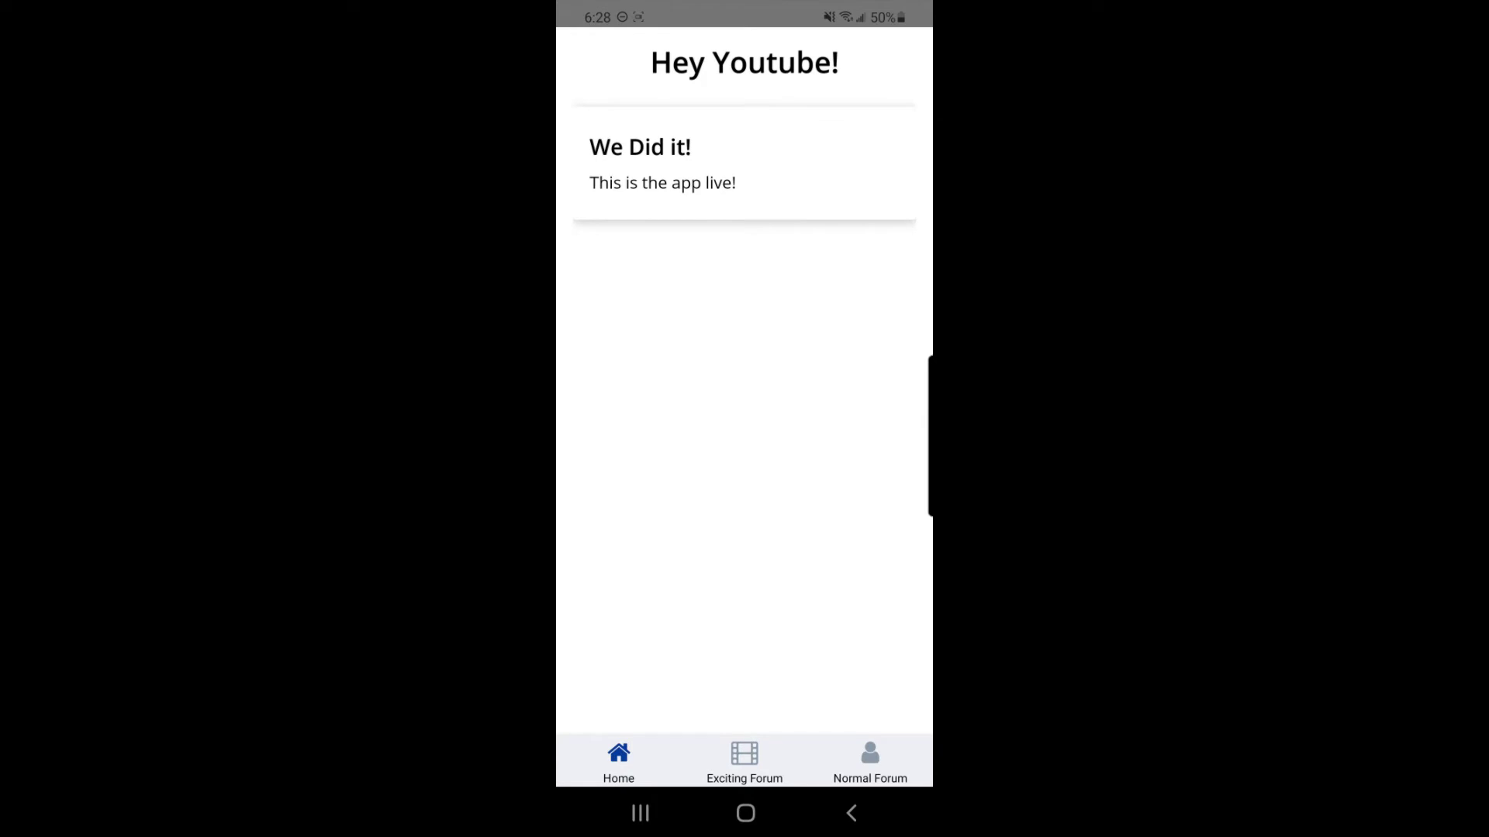
click(744, 764)
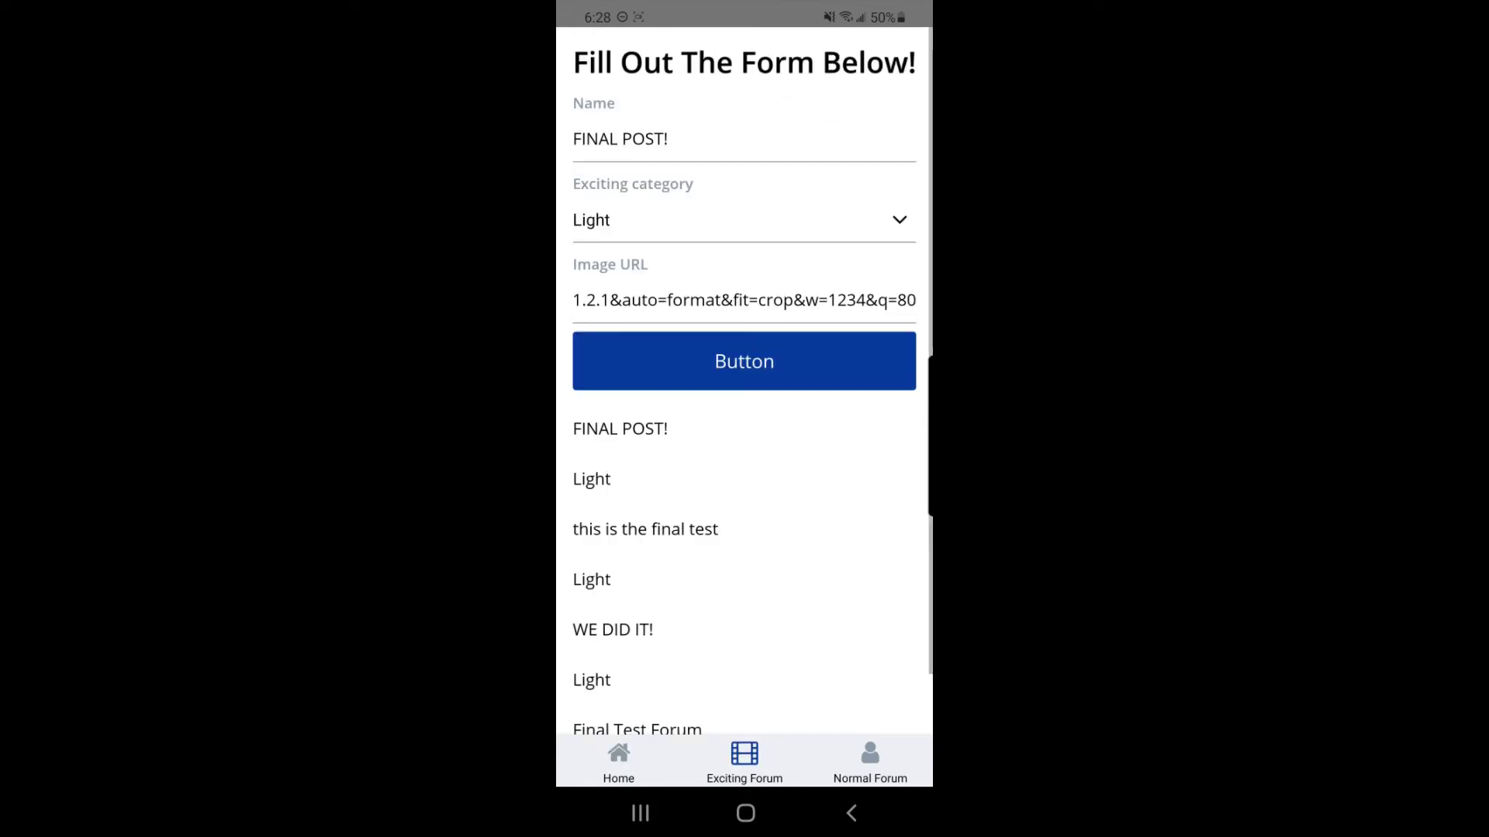
click(870, 763)
scroll(744, 387, up, 1)
scroll(744, 388, down, 5)
scroll(745, 388, down, 3)
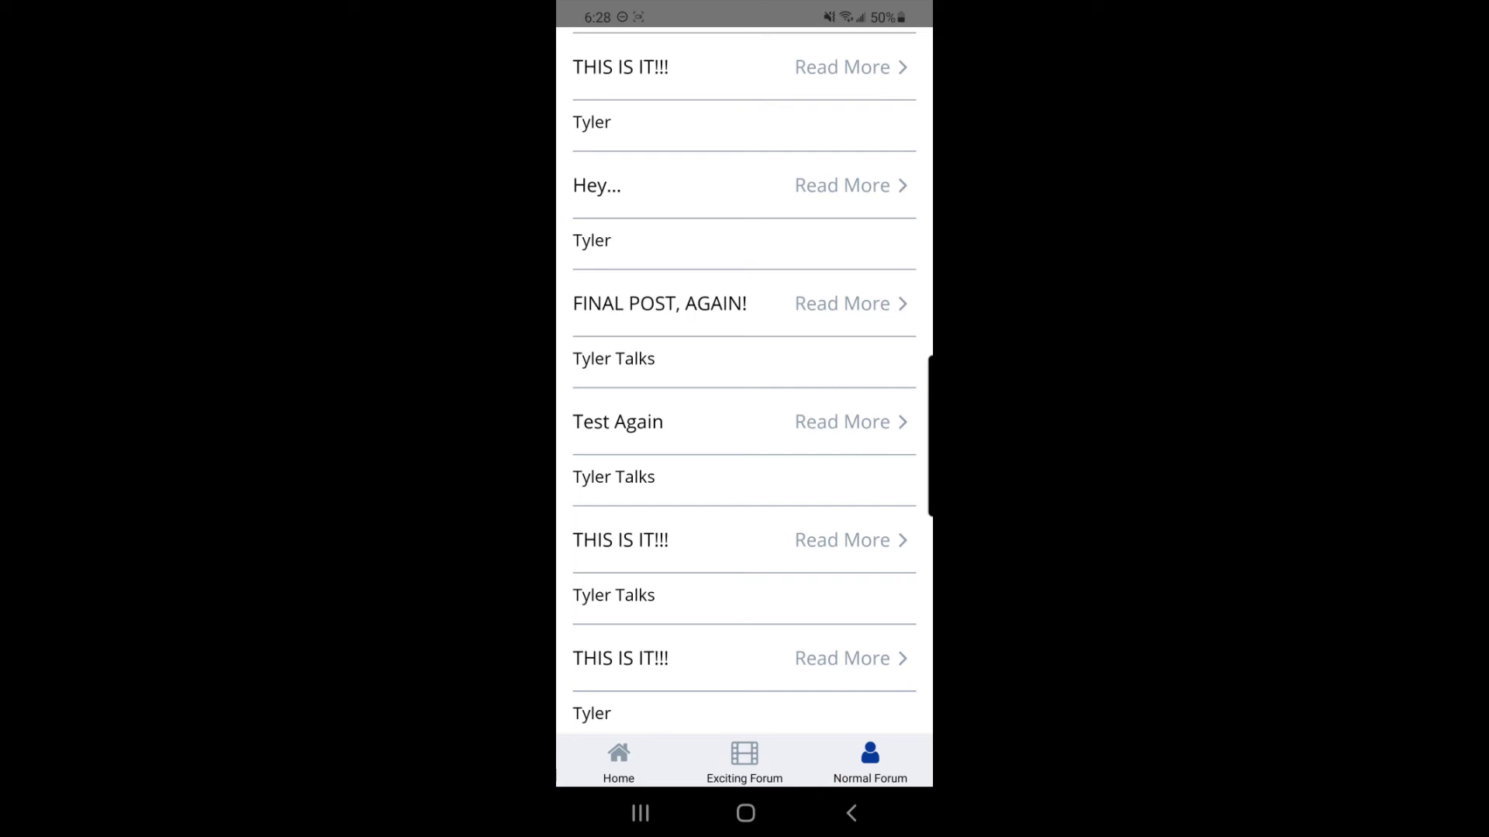
scroll(744, 387, up, 6)
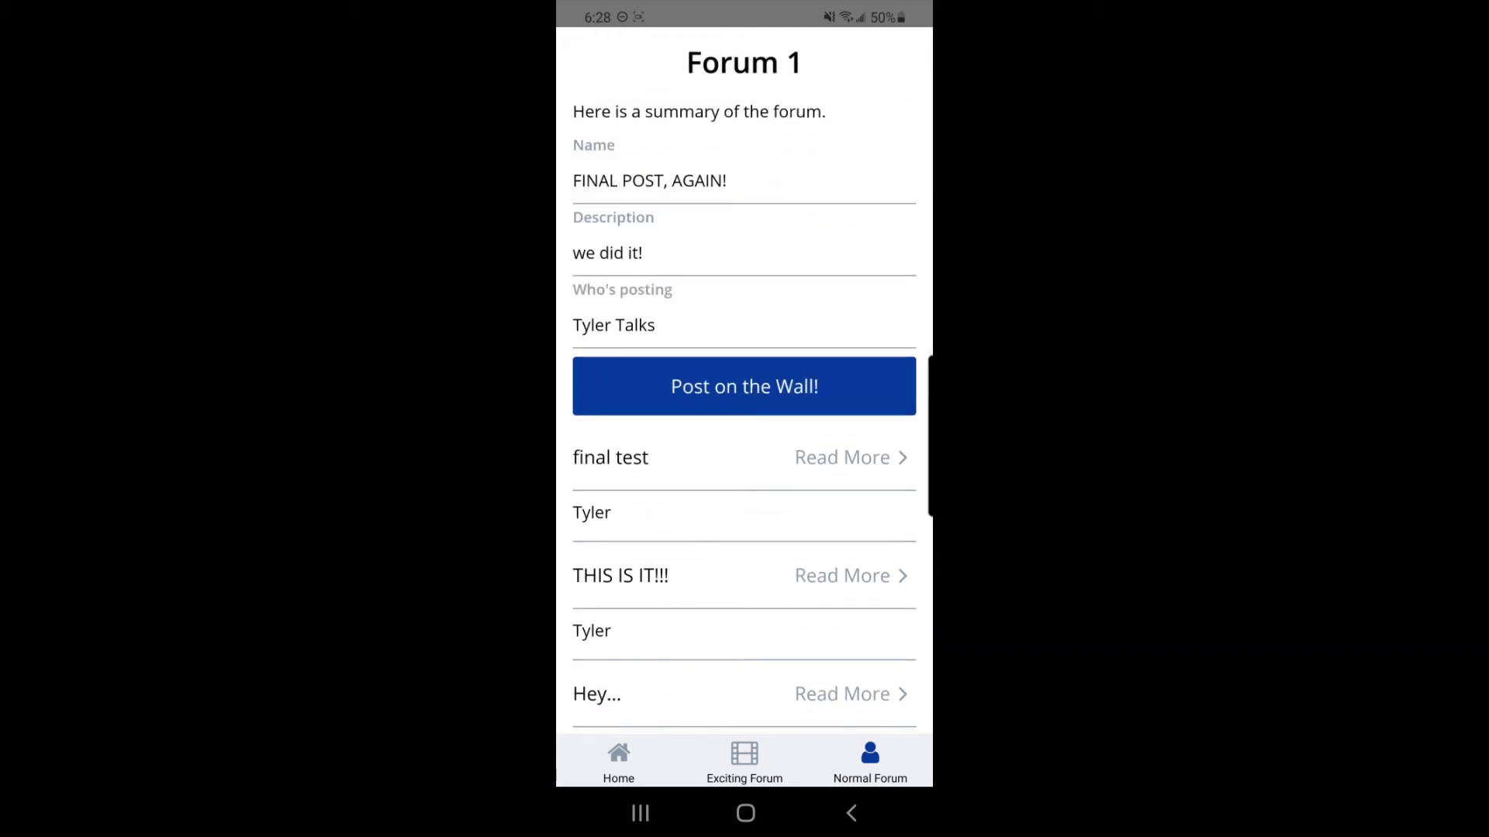
click(619, 760)
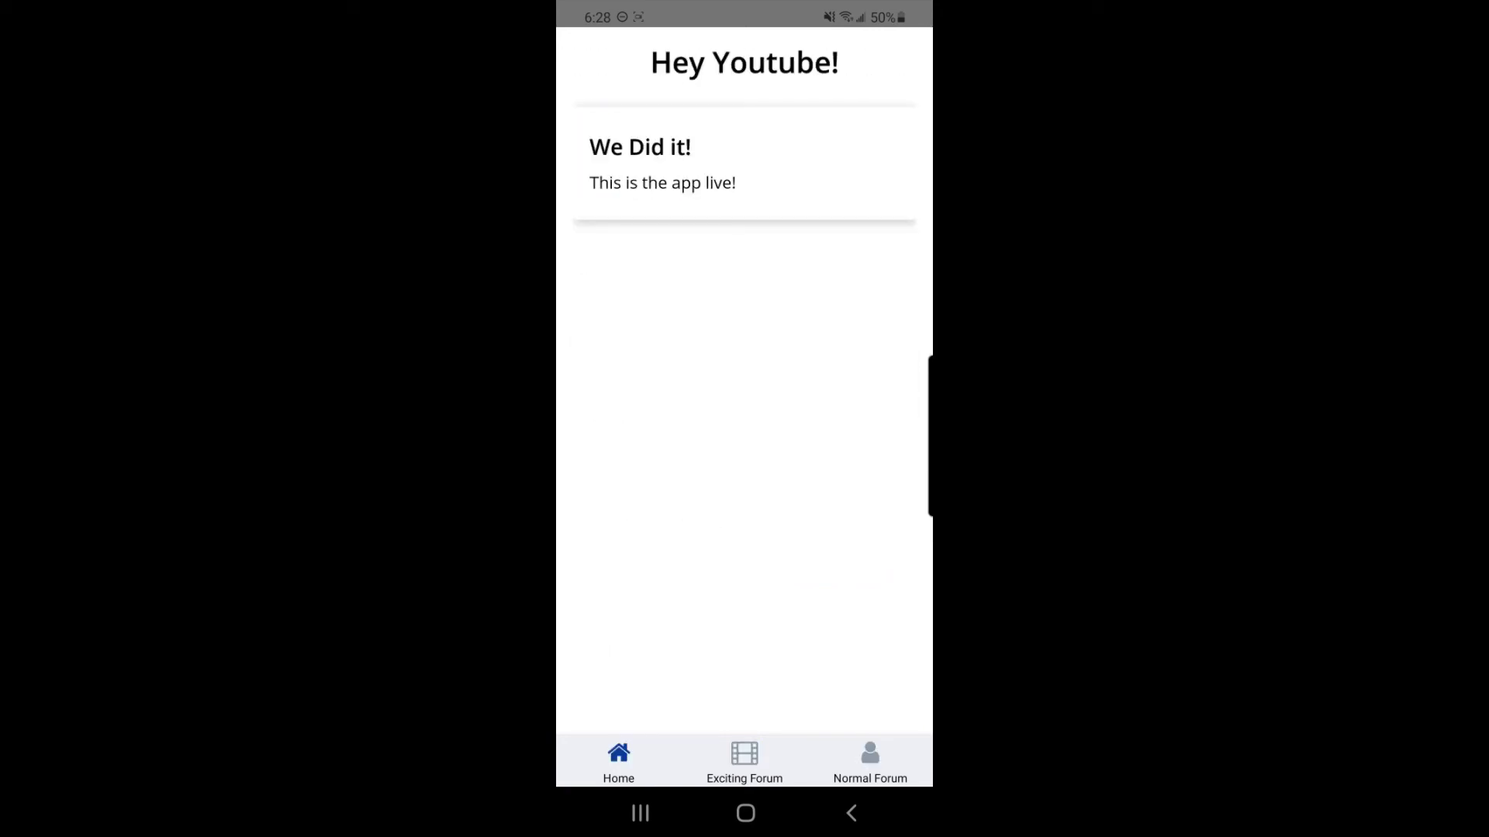